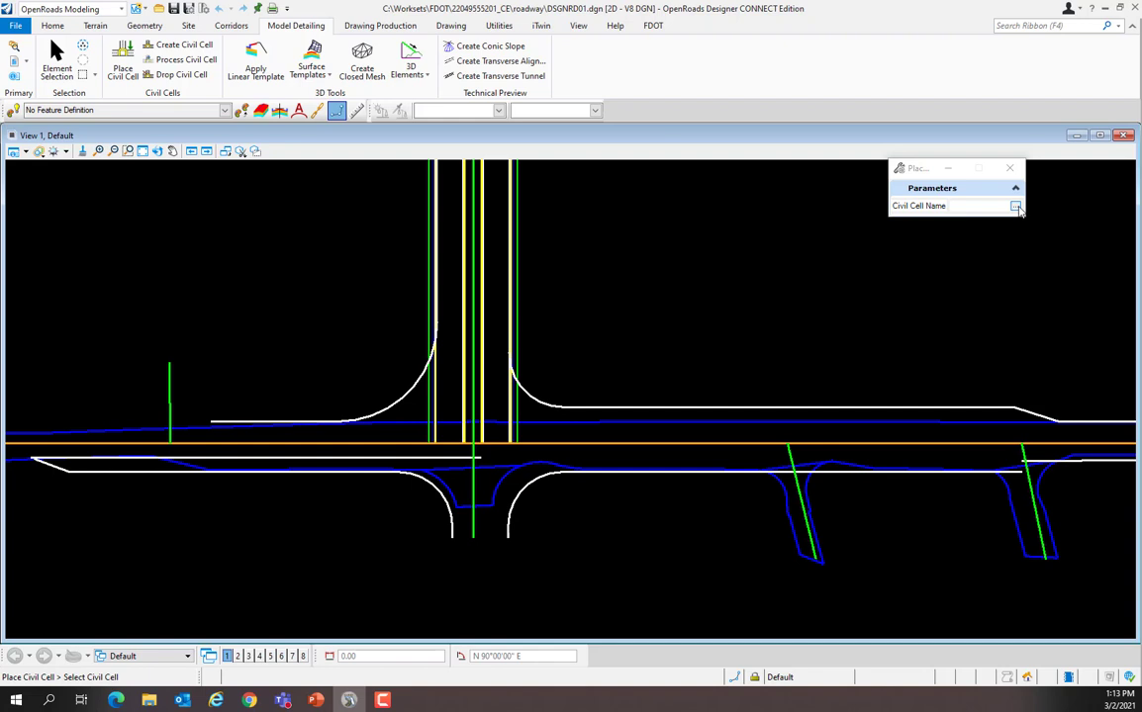
- Place the Curb Lines Type F civil cell from FDOT_2D-Curb_Lines_And_Endings.dgnlib along the northwest edge-of-pavement arc, keeping the default side
left_click(1015, 206)
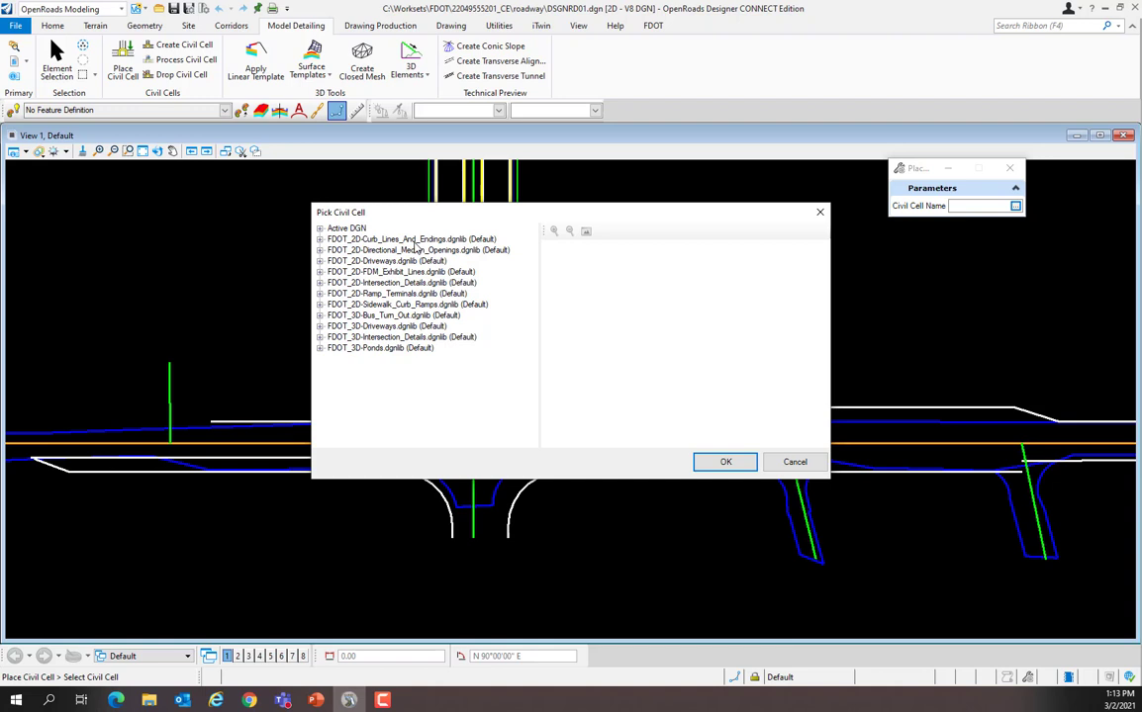
double_click(414, 240)
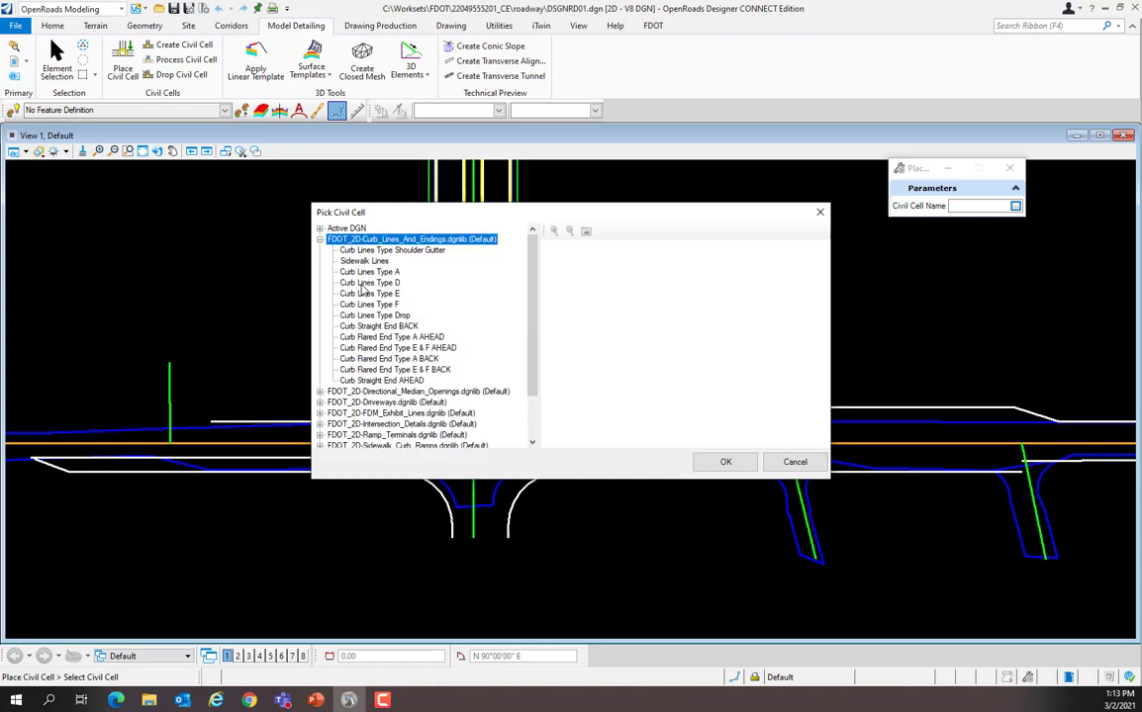
left_click(371, 306)
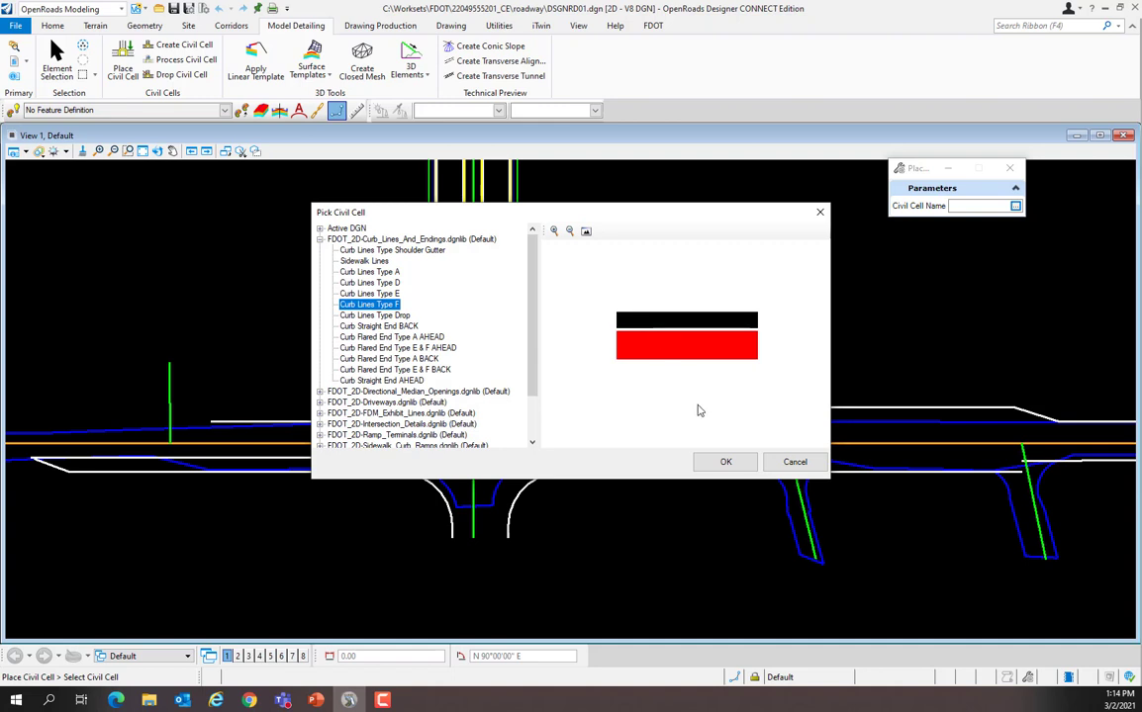
left_click(725, 461)
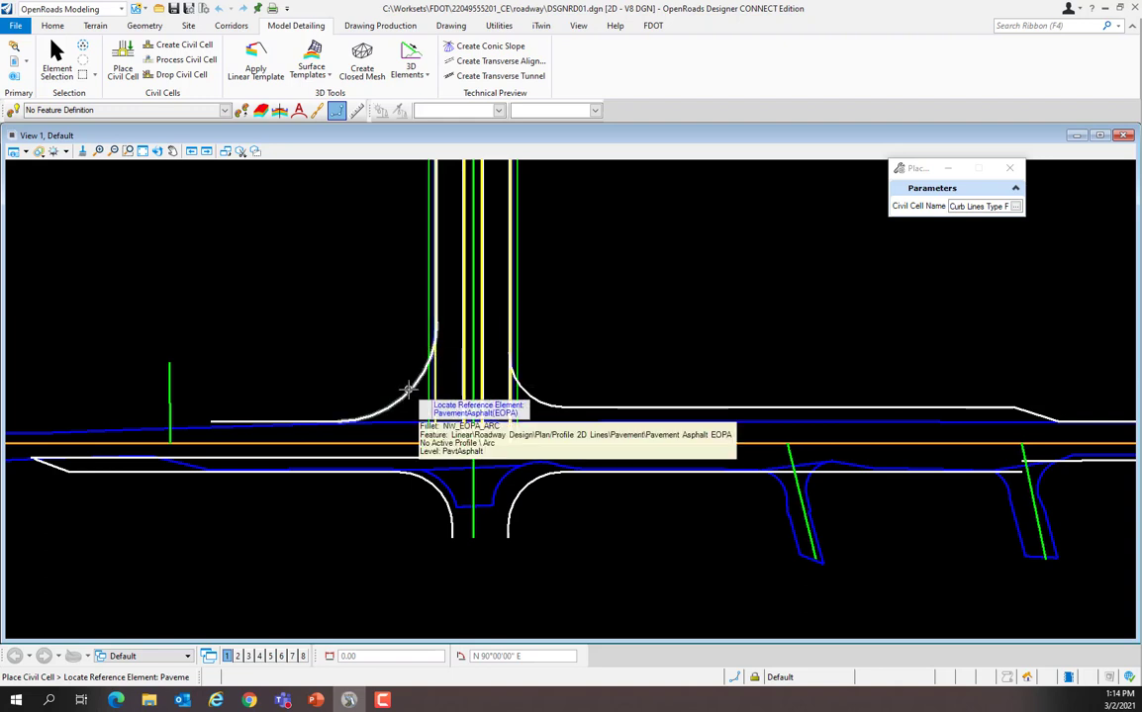
left_click(408, 389)
scroll(413, 381, "up", 5)
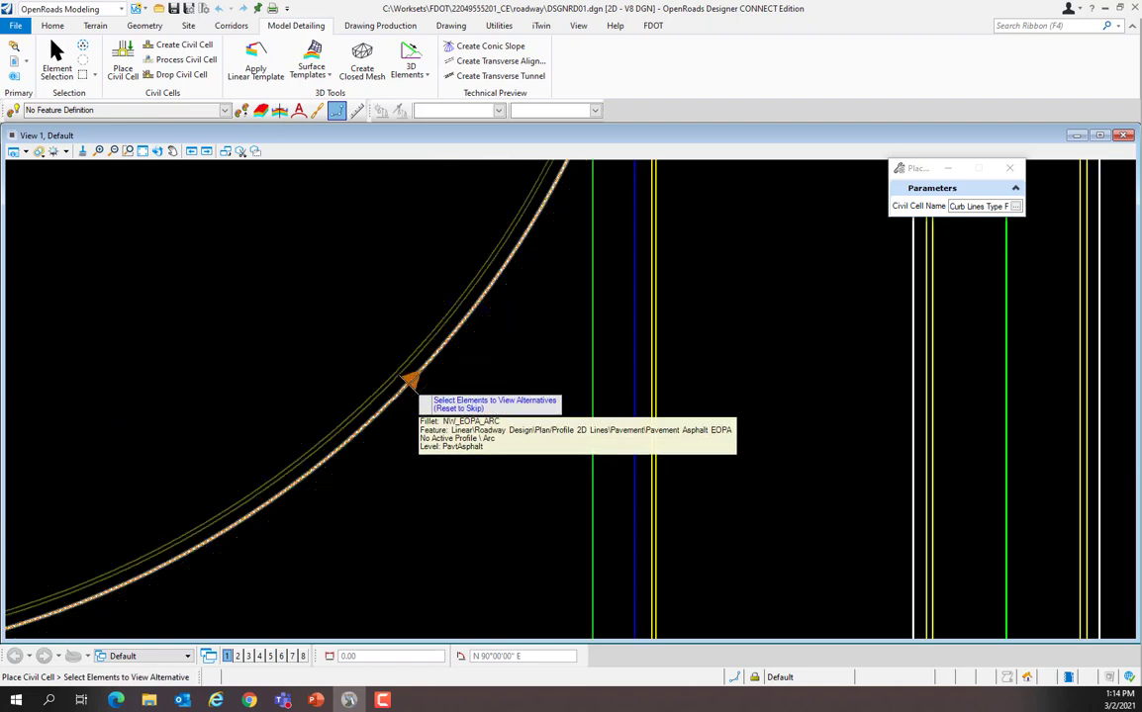
right_click(311, 349)
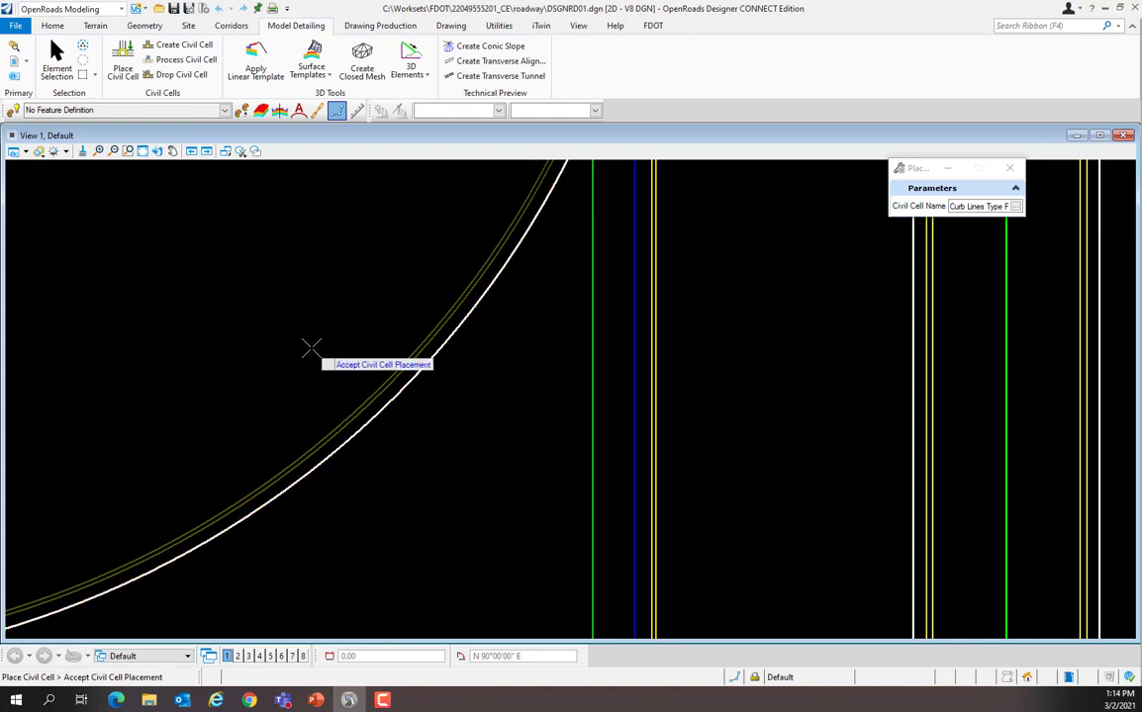
left_click(311, 348)
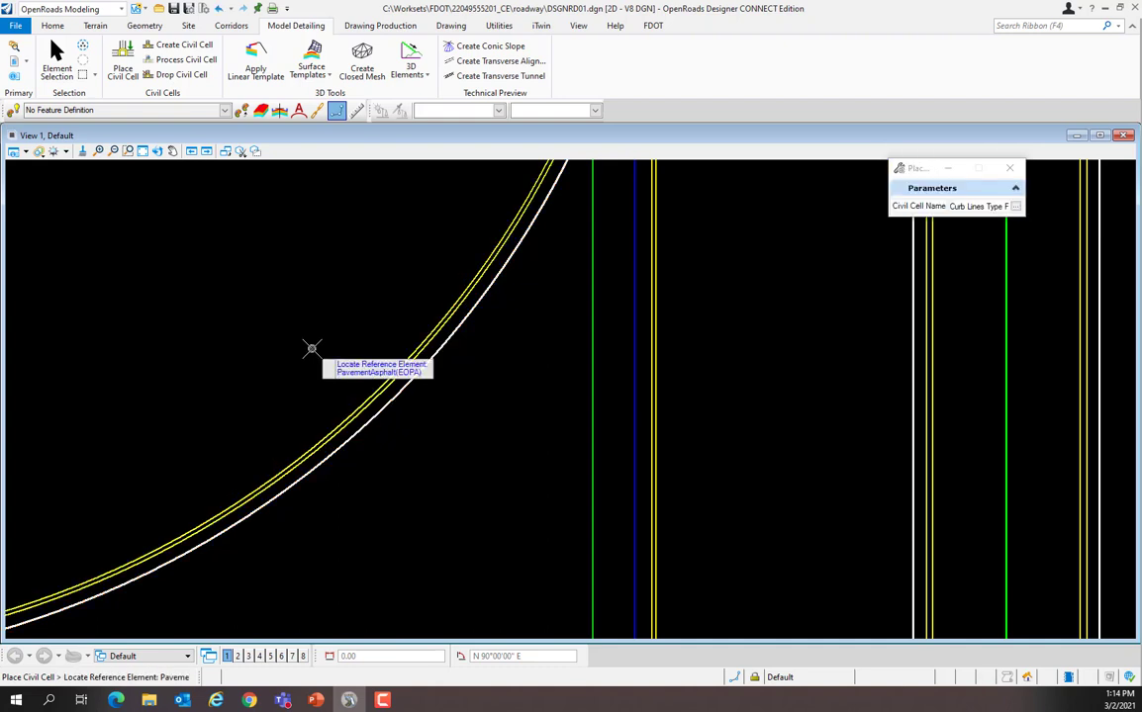
- Place the Sidewalk Lines civil cell from FDOT_2D-Curb_Lines_And_Endings.dgnlib along the back of the northwest Type F curb, skipping alternatives
left_click(1015, 207)
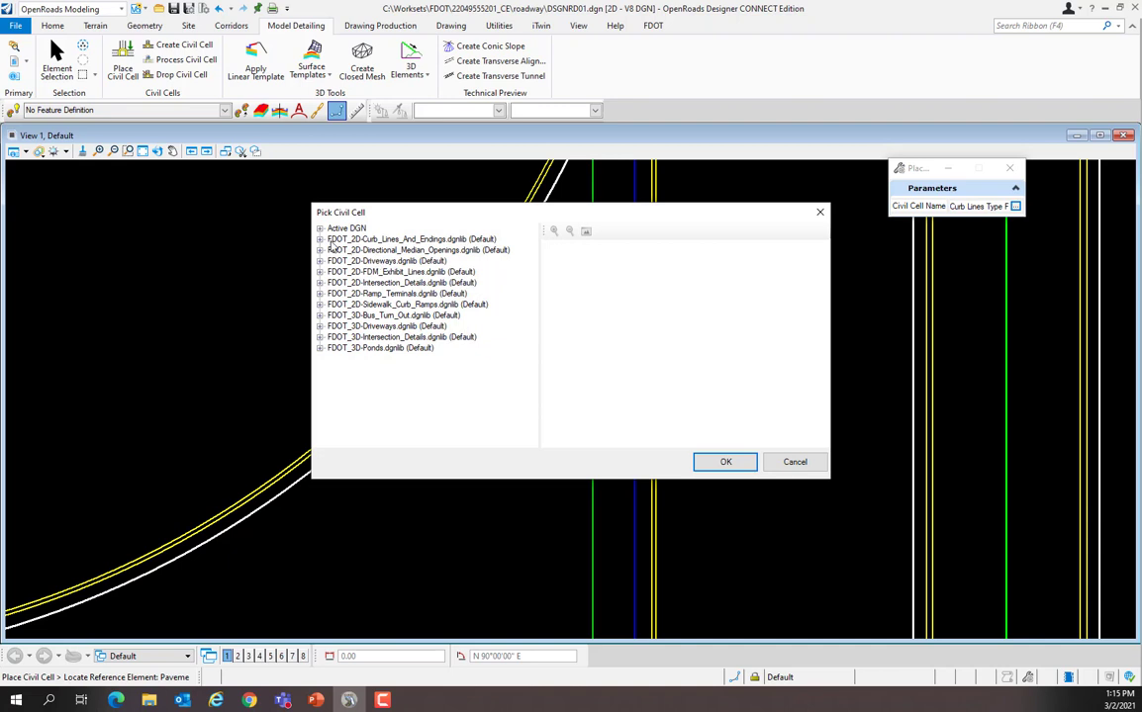
double_click(348, 240)
left_click(351, 261)
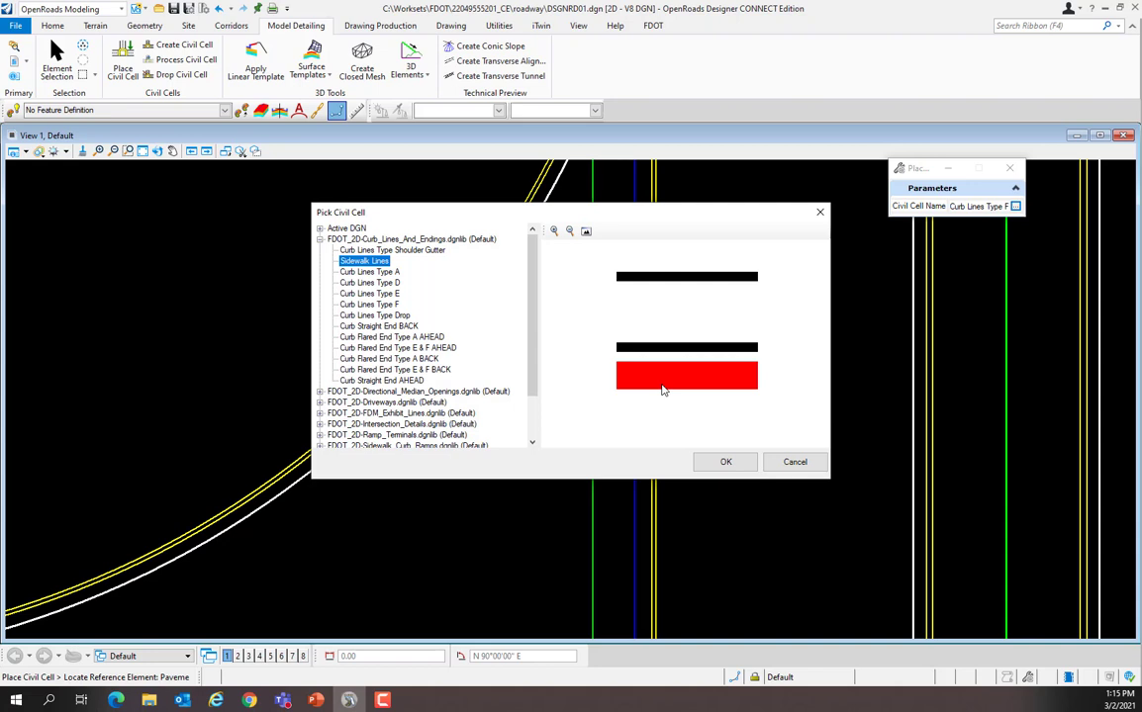
left_click(726, 461)
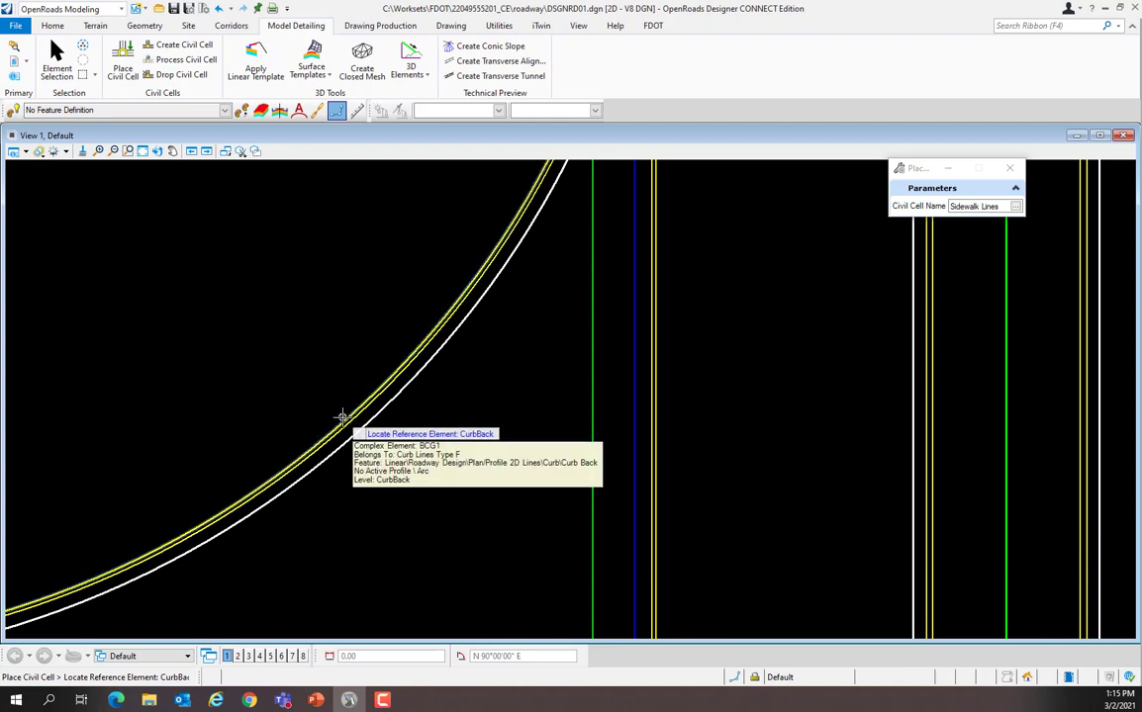
left_click(341, 417)
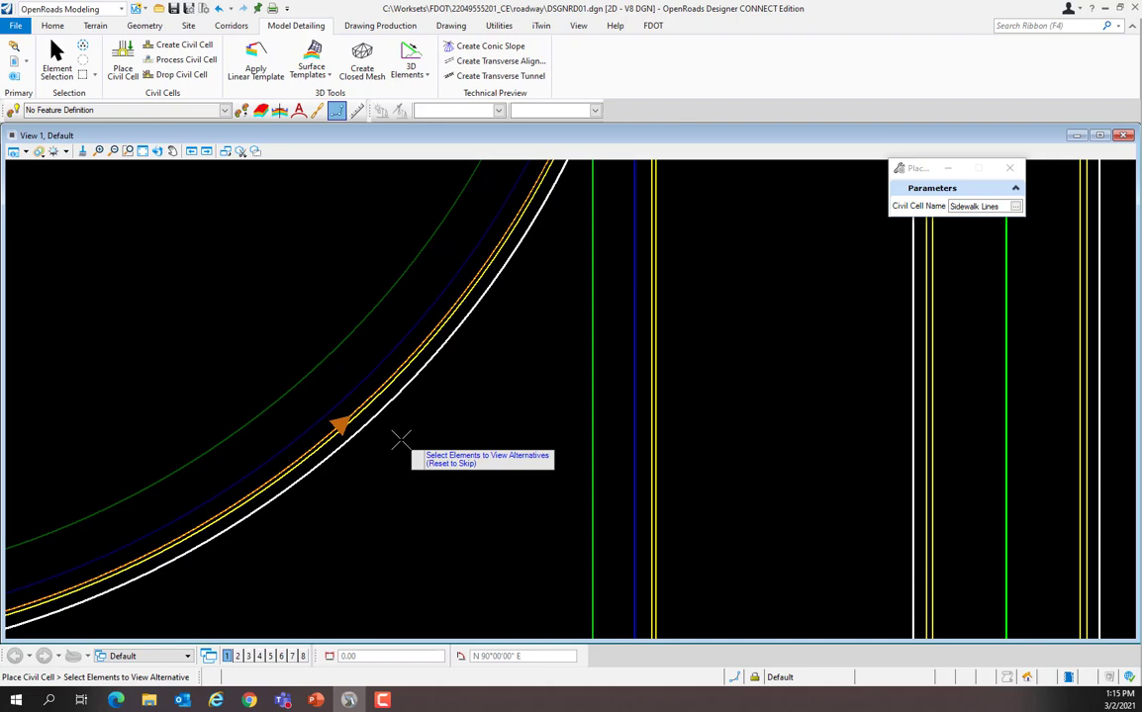
right_click(400, 438)
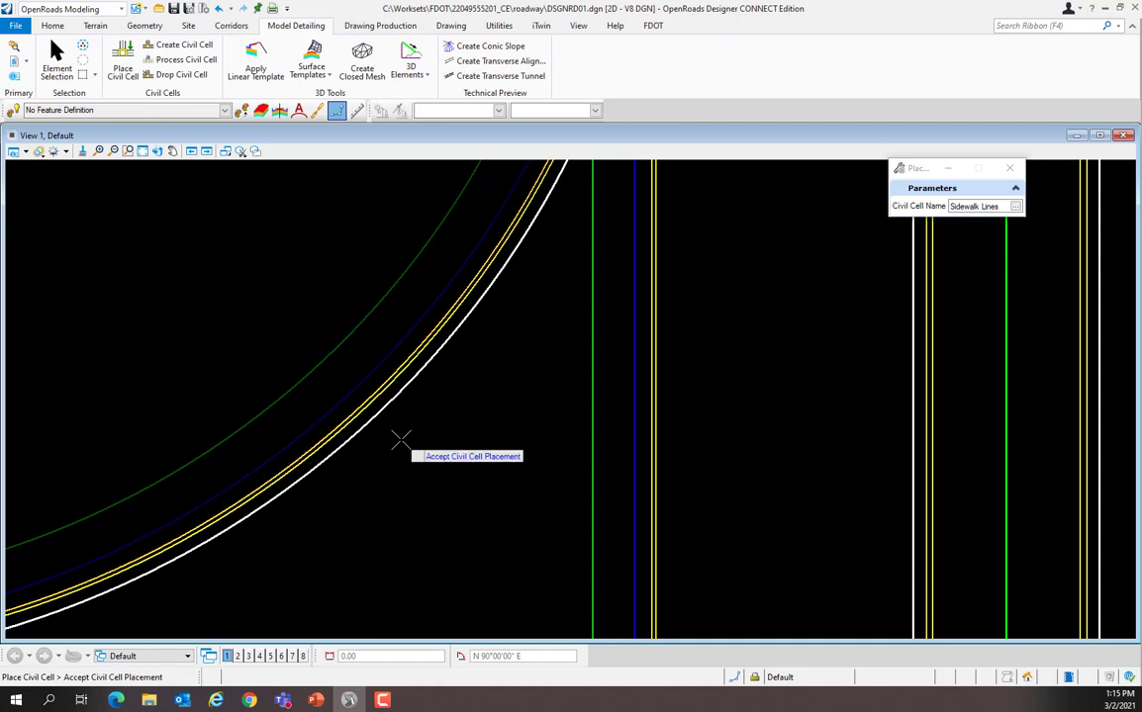
left_click(401, 438)
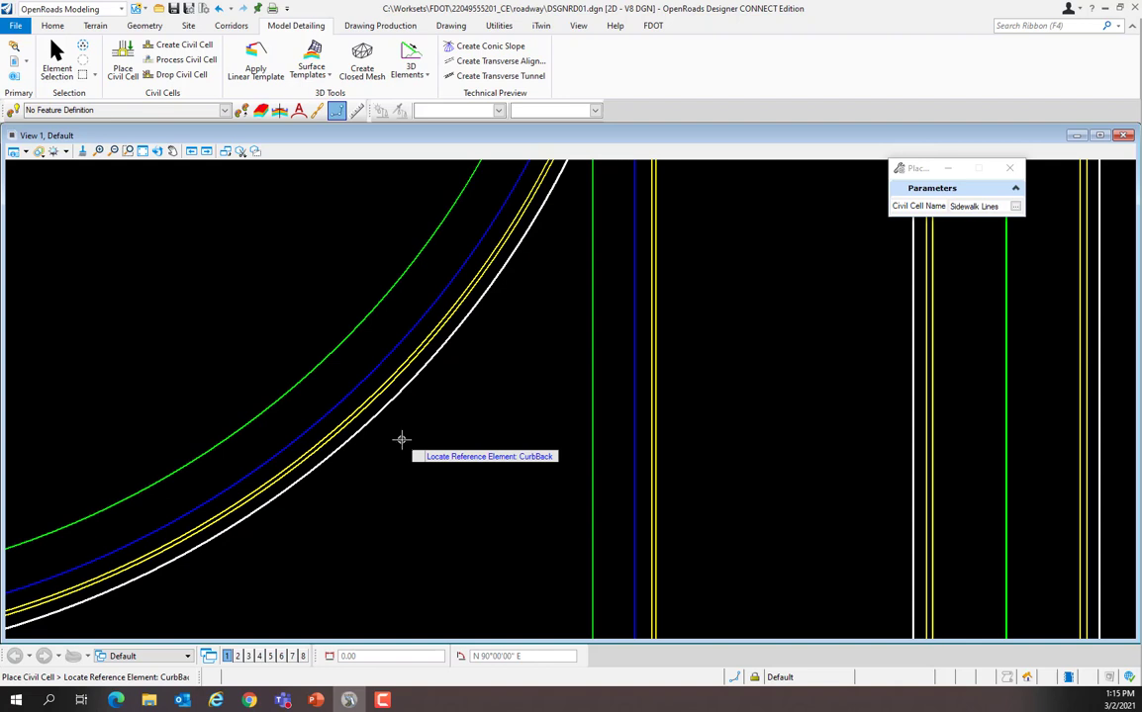
scroll(338, 458, "down", 3)
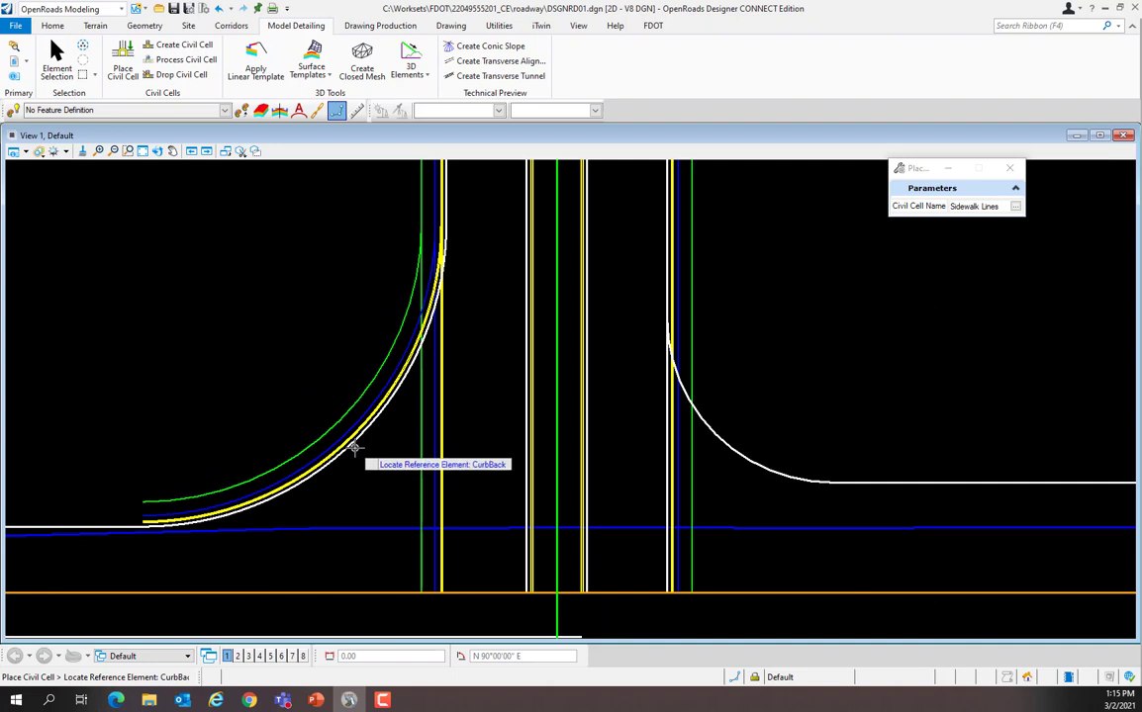
right_click(353, 449)
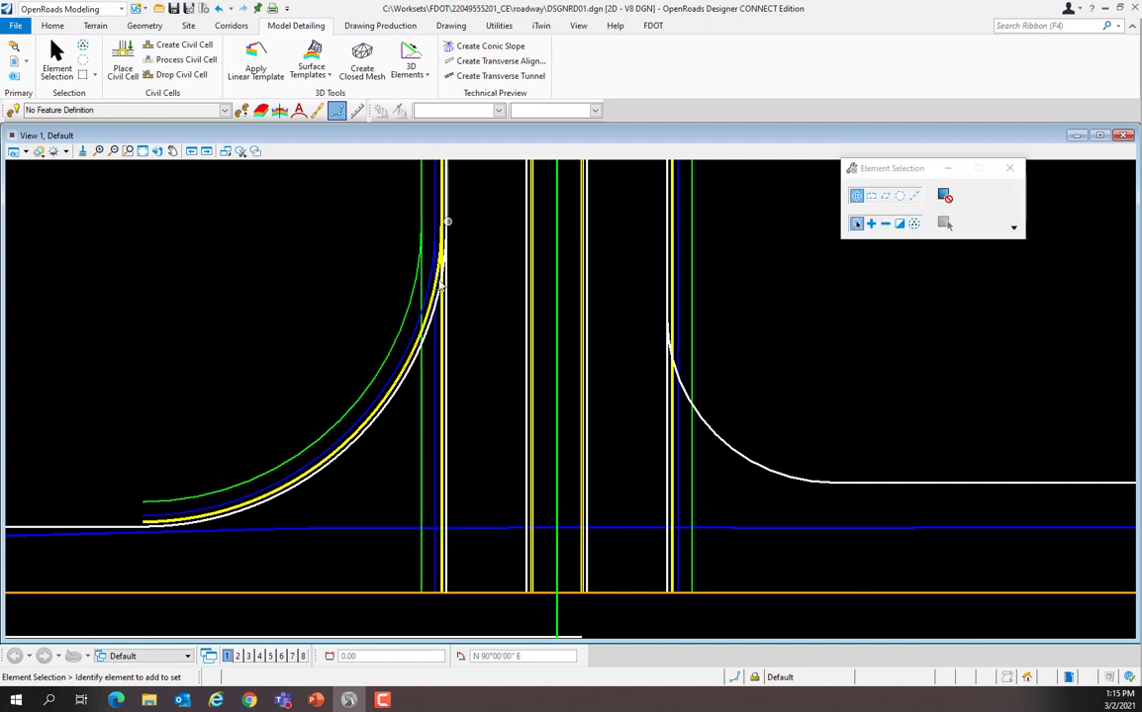
- Examine the curved sidewalk front line at the northwest corner and the straight side-road sidewalk front line it meets
scroll(274, 461, "up", 3)
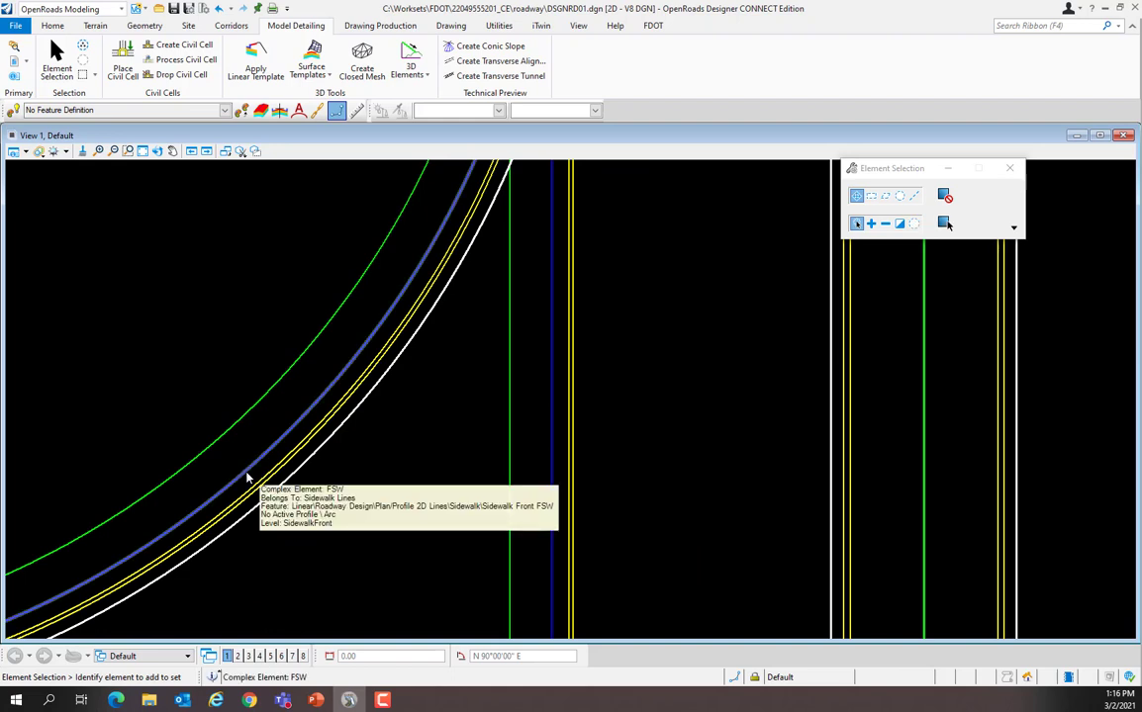
left_click(246, 475)
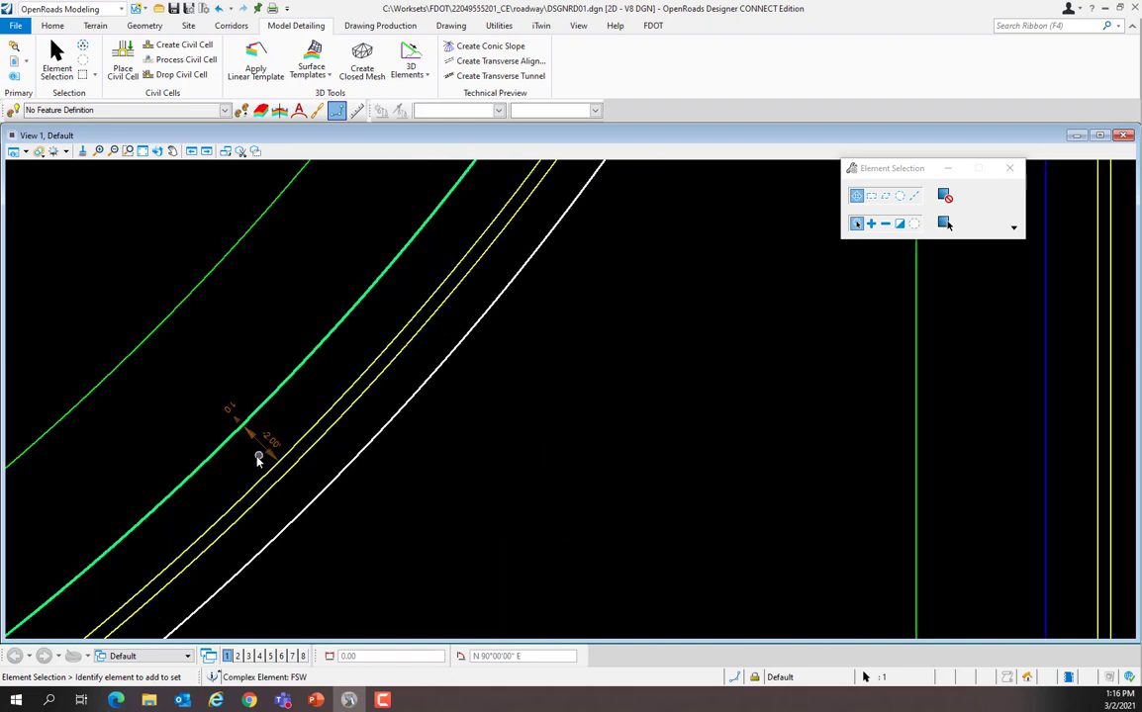
scroll(287, 495, "down", 3)
scroll(307, 531, "down", 2)
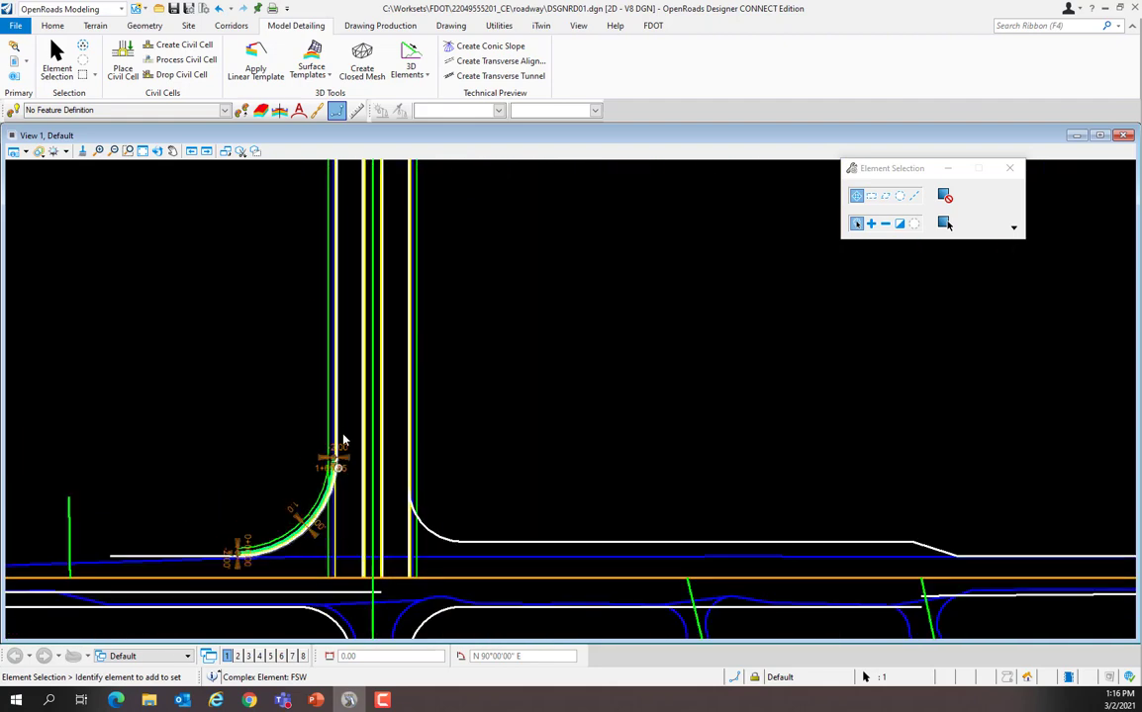
scroll(339, 415, "up", 6)
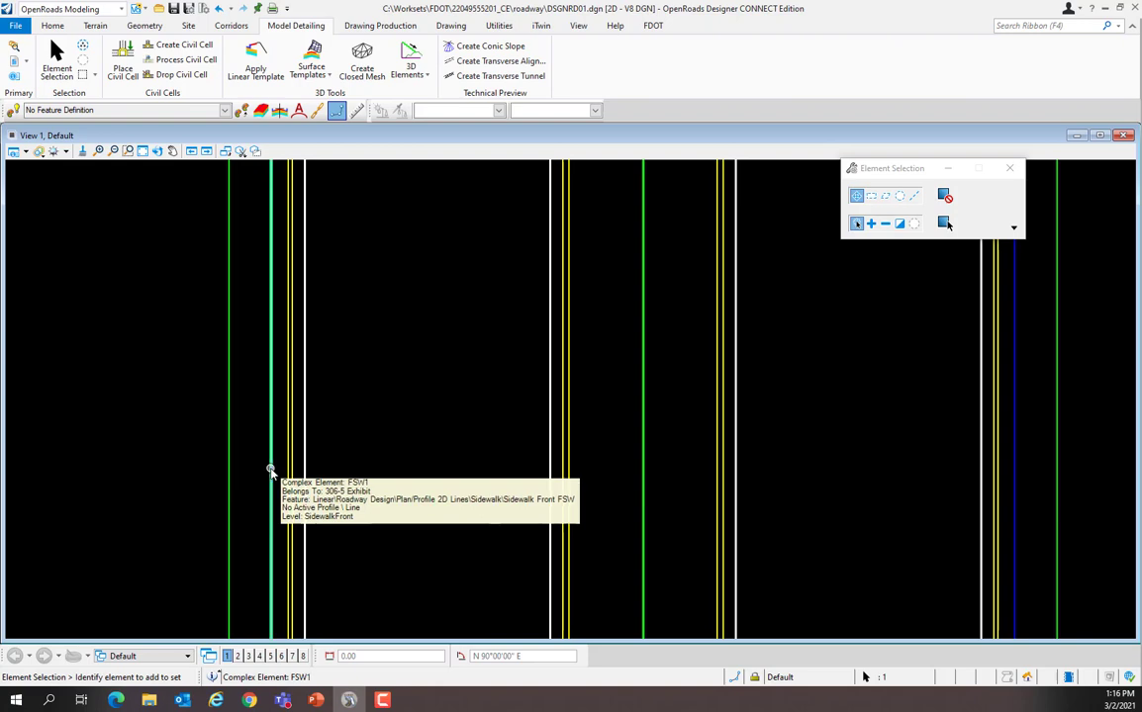
scroll(271, 471, "down", 3)
scroll(268, 638, "down", 2)
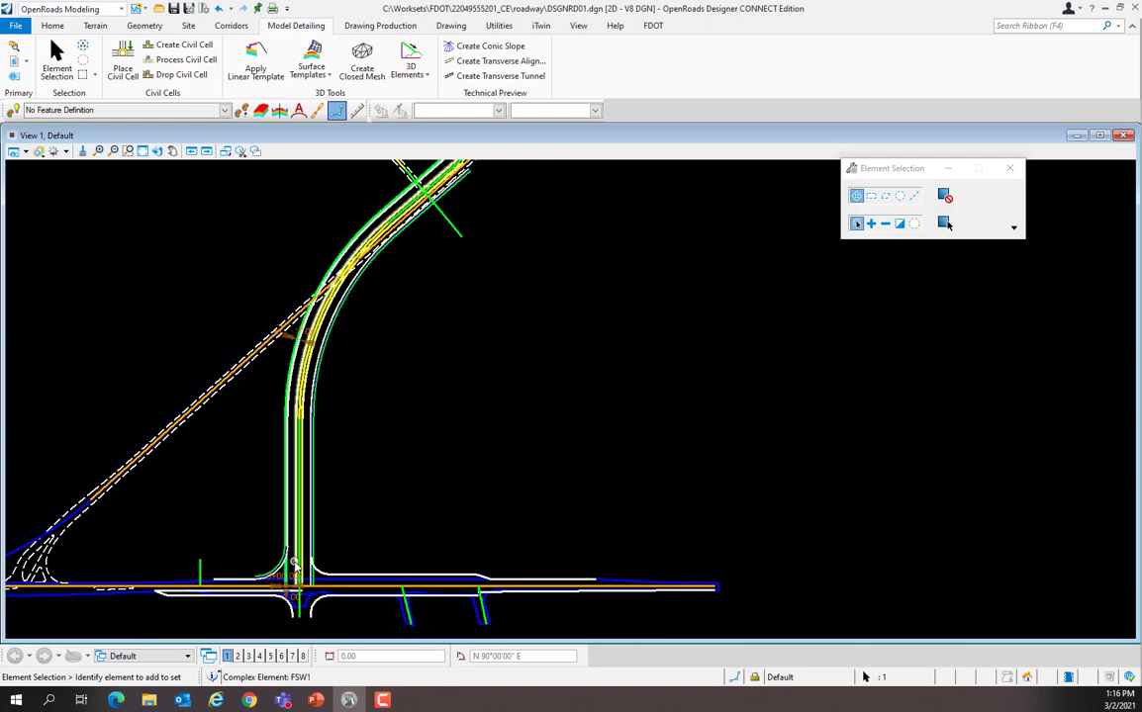
scroll(294, 571, "up", 4)
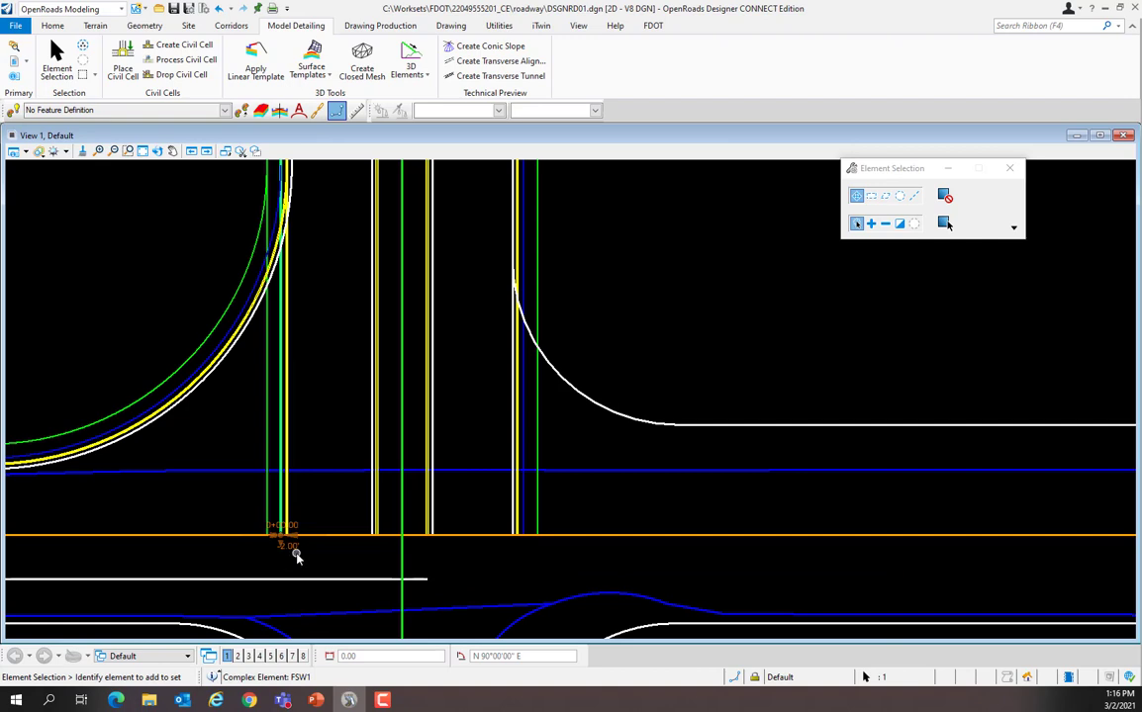
scroll(203, 359, "up", 3)
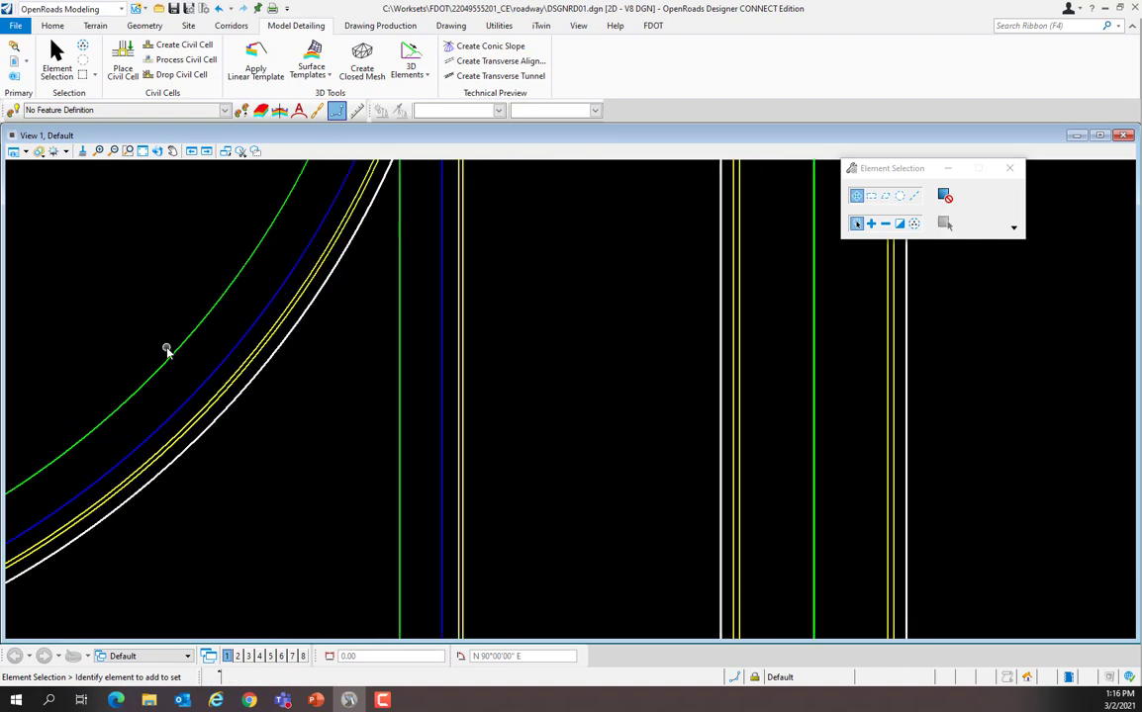
- Examine the curved sidewalk back line at the northwest corner and the extent of the straight side-road sidewalk back line
mouse_move(175, 356)
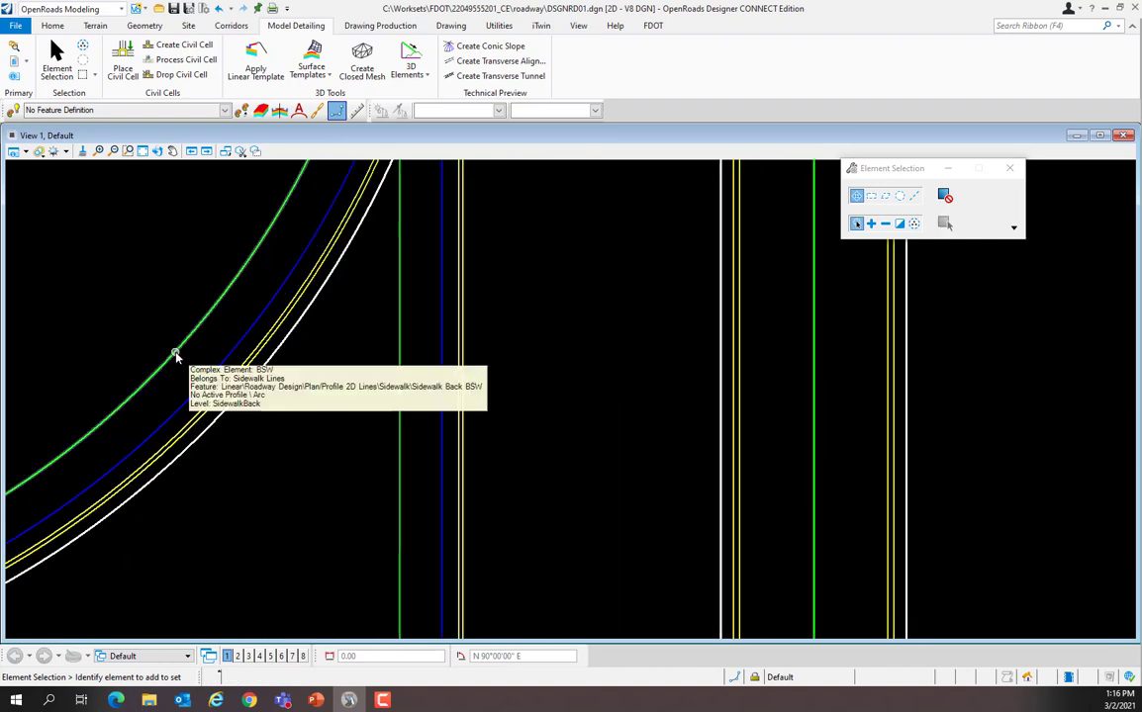
scroll(257, 461, "down", 4)
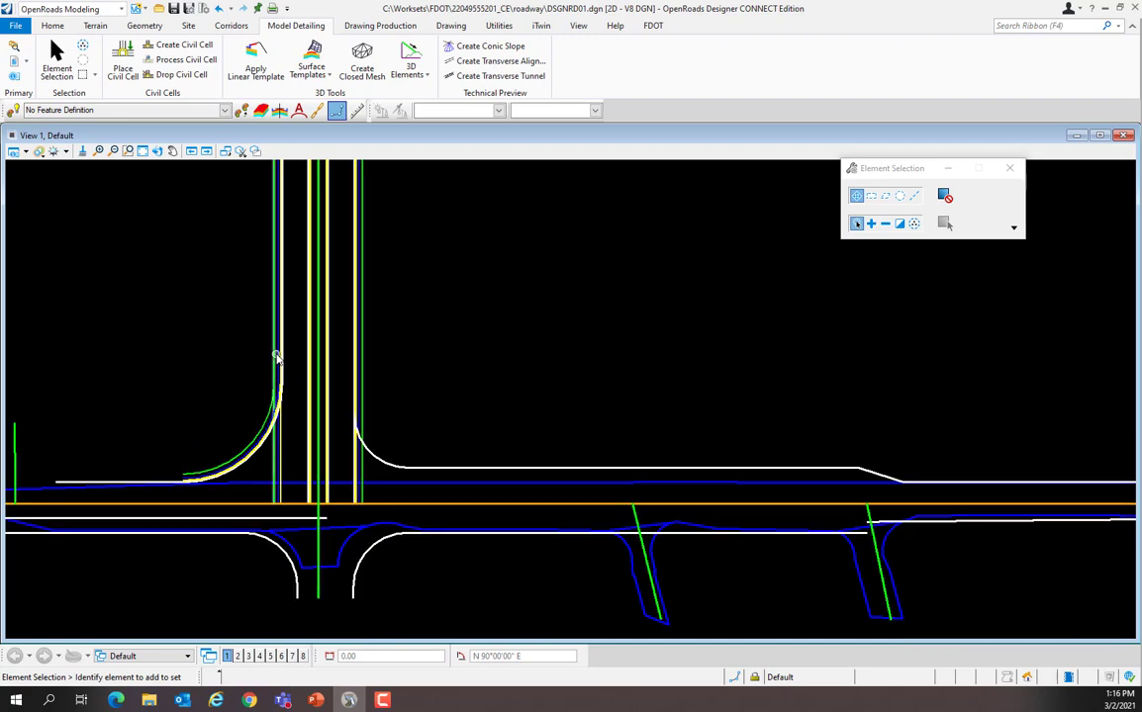
scroll(275, 366, "up", 3)
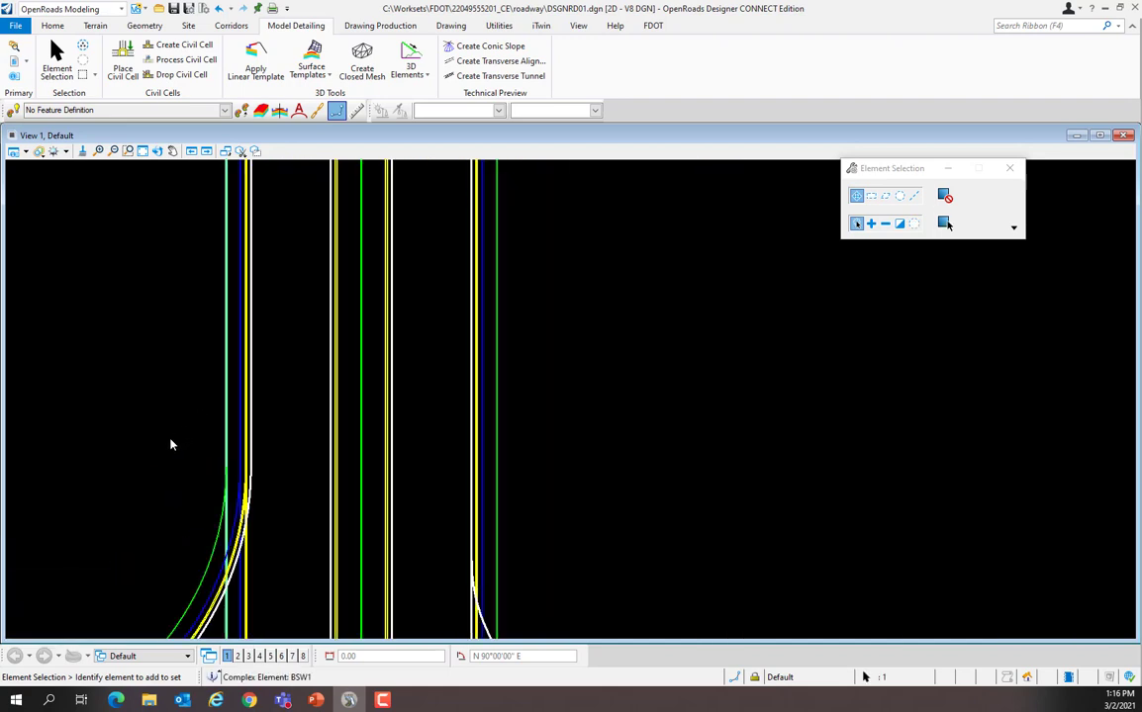
scroll(171, 445, "down", 4)
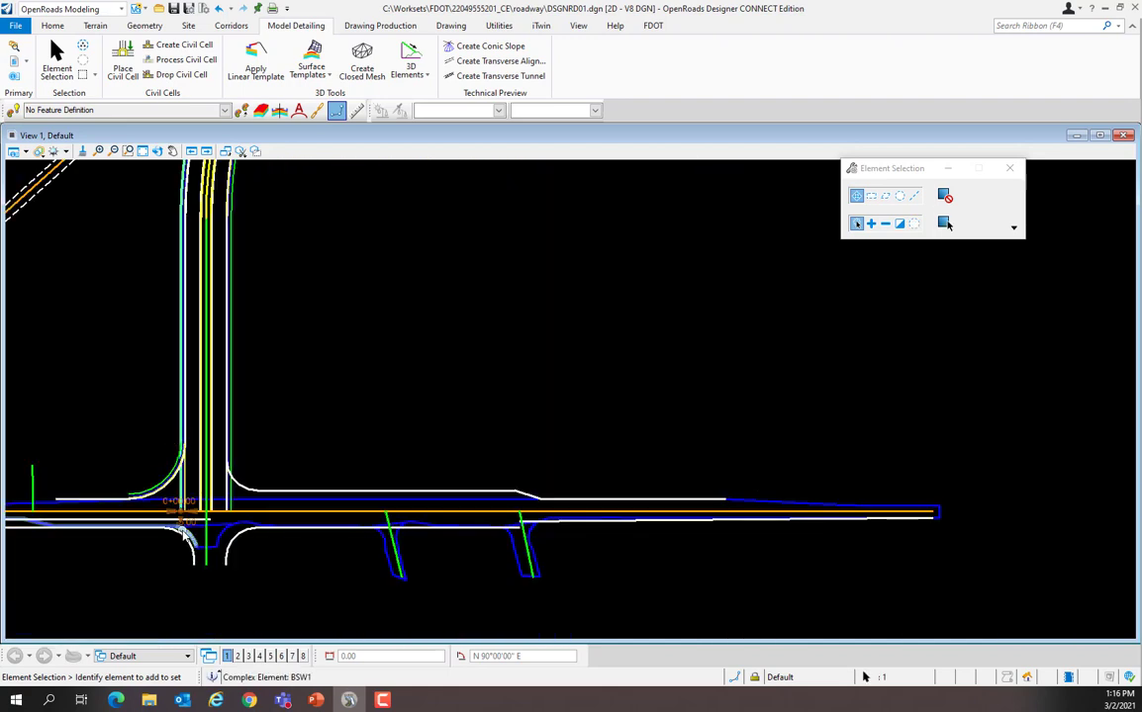
scroll(163, 479, "up", 3)
scroll(105, 372, "up", 2)
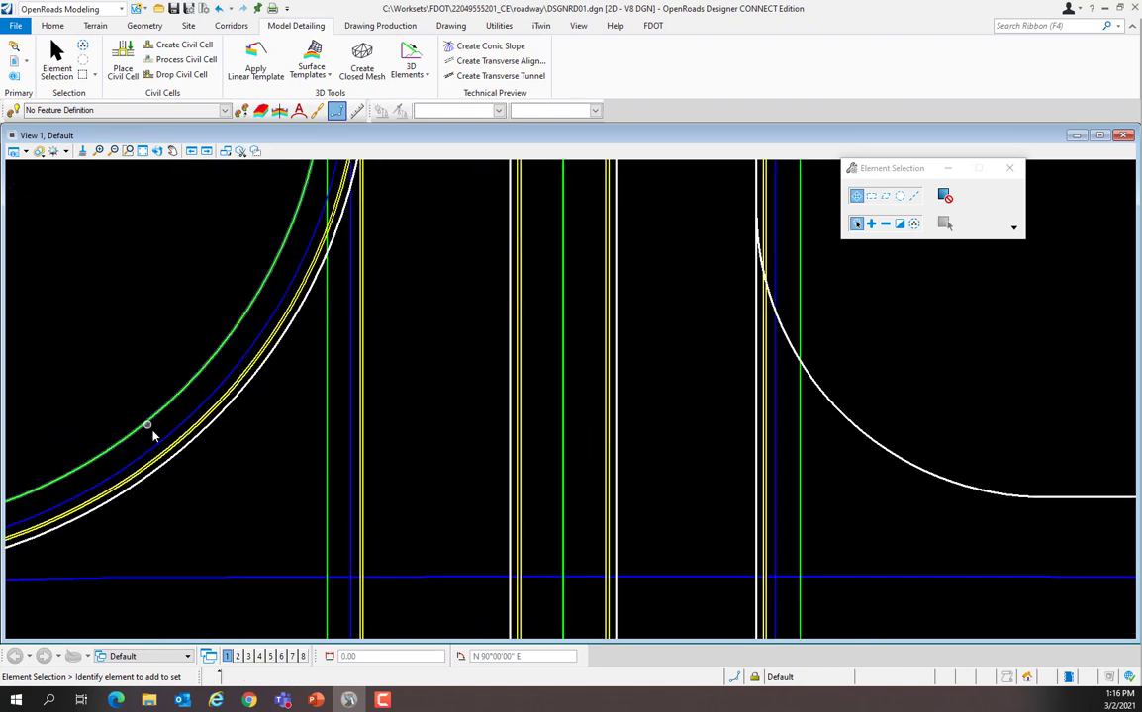
left_click(169, 394)
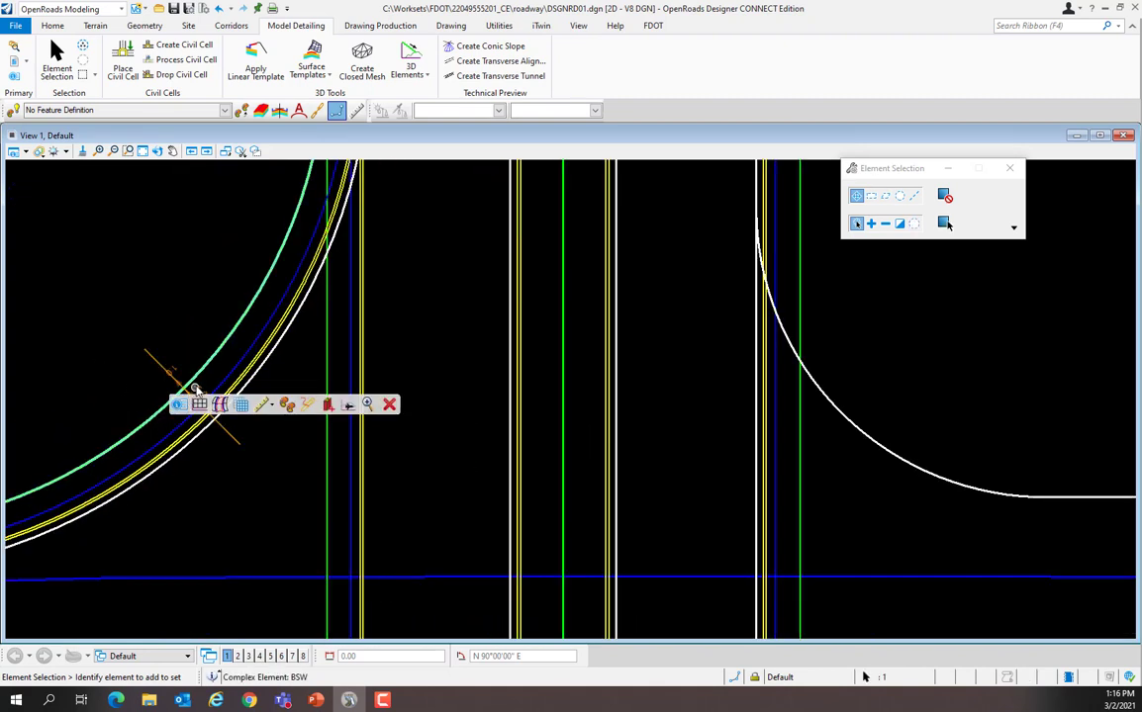
left_click(945, 223)
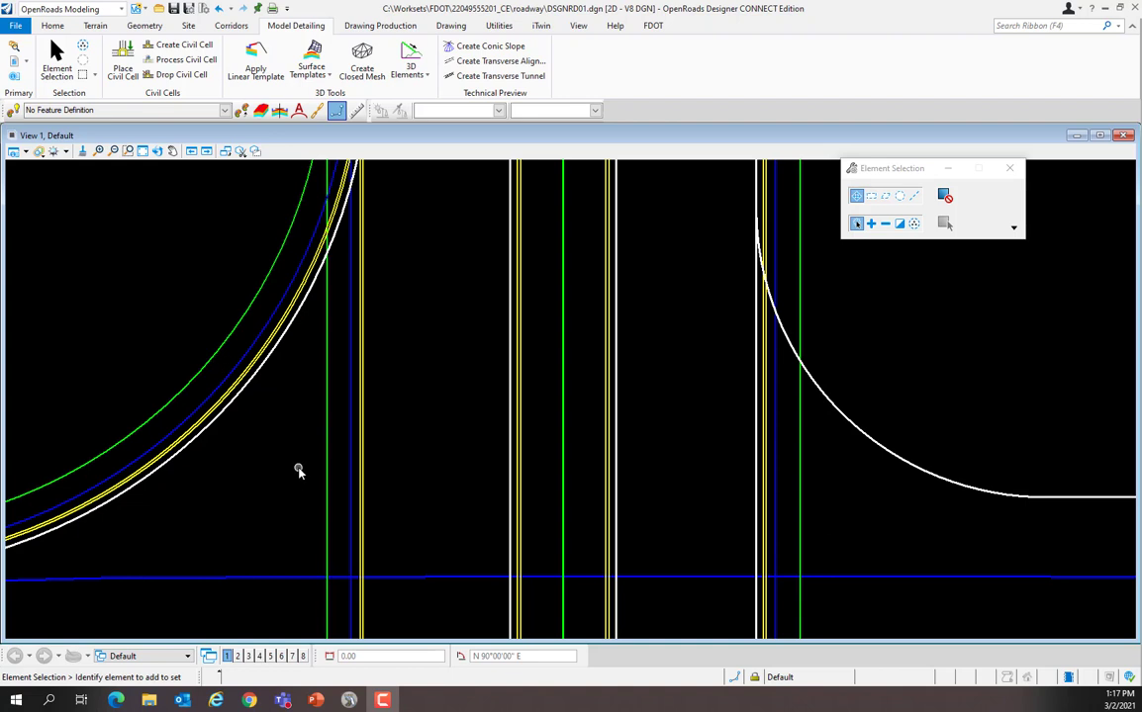
- Drop the Sidewalk Lines civil cell and the Type F curb civil cell along the northwest intersection return
scroll(298, 469, "down", 2)
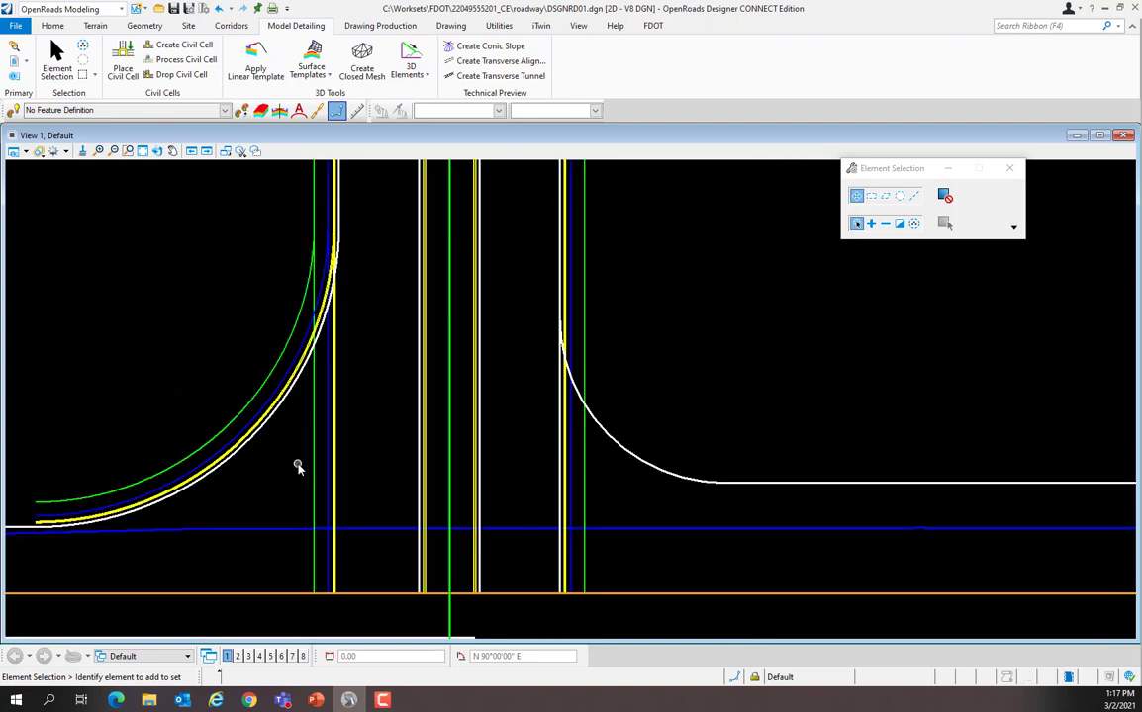
scroll(298, 467, "down", 1)
scroll(248, 459, "up", 1)
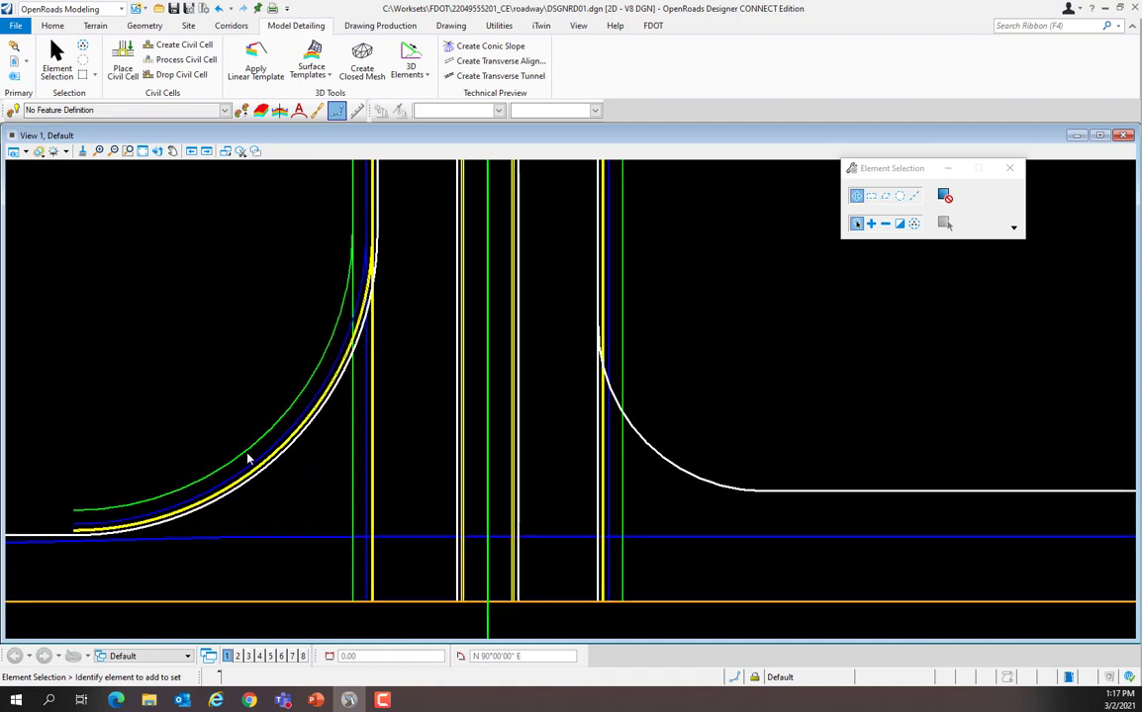
scroll(247, 461, "up", 2)
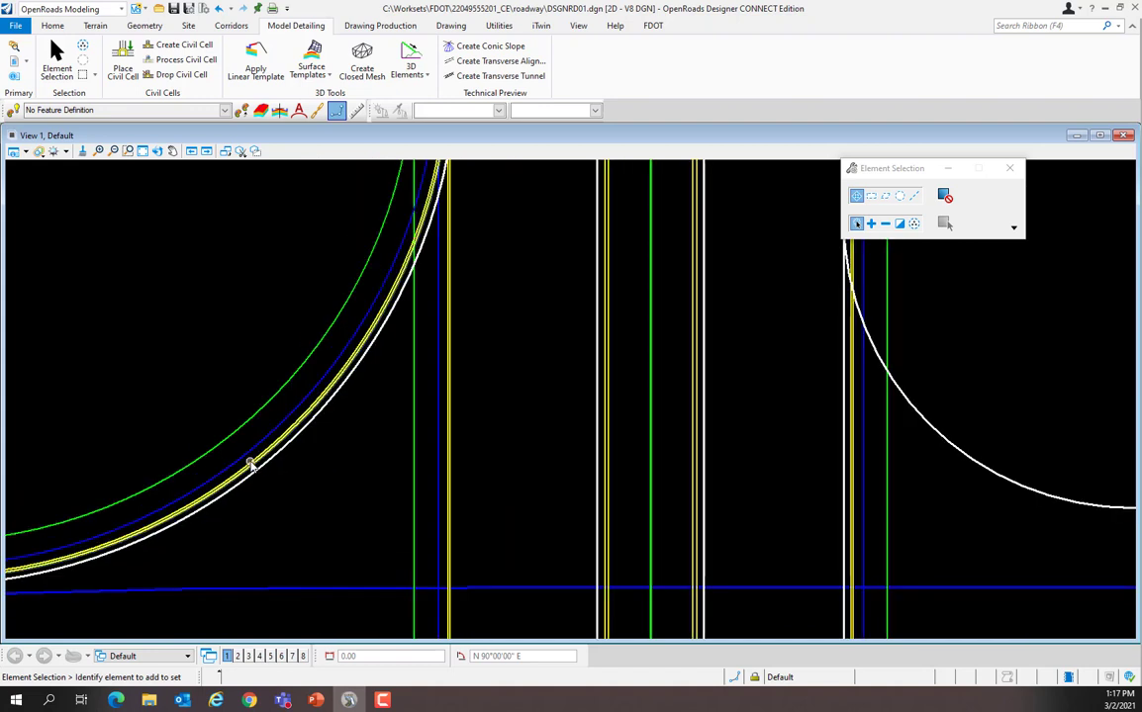
mouse_move(248, 459)
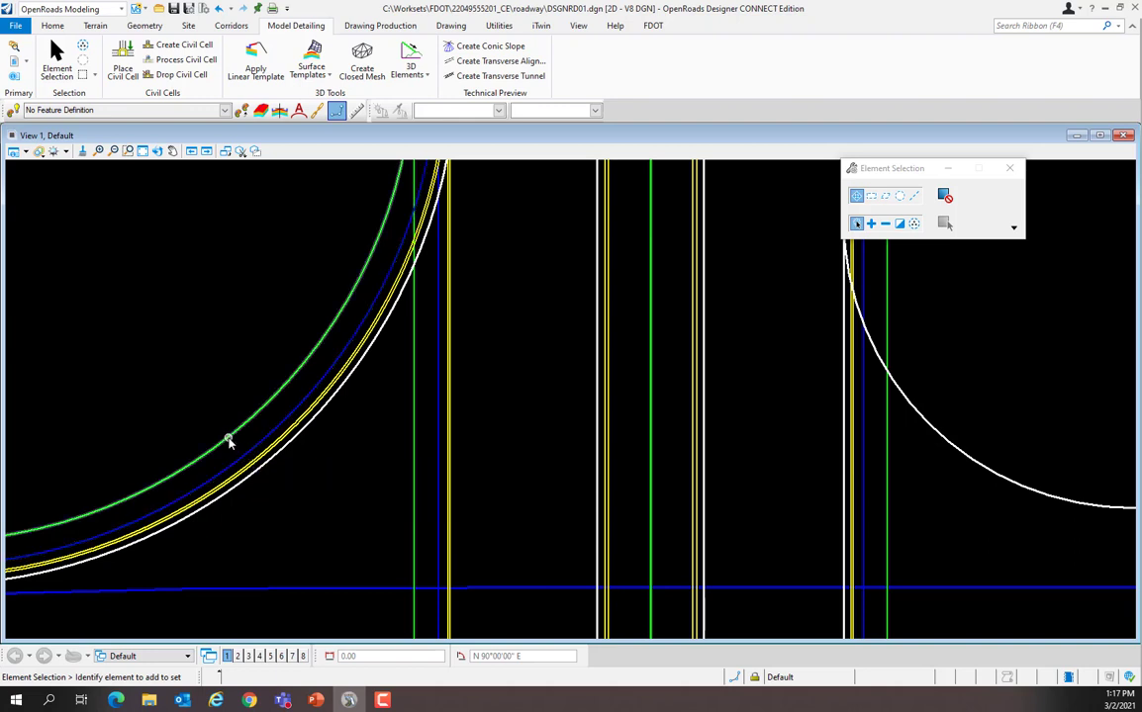
mouse_move(229, 441)
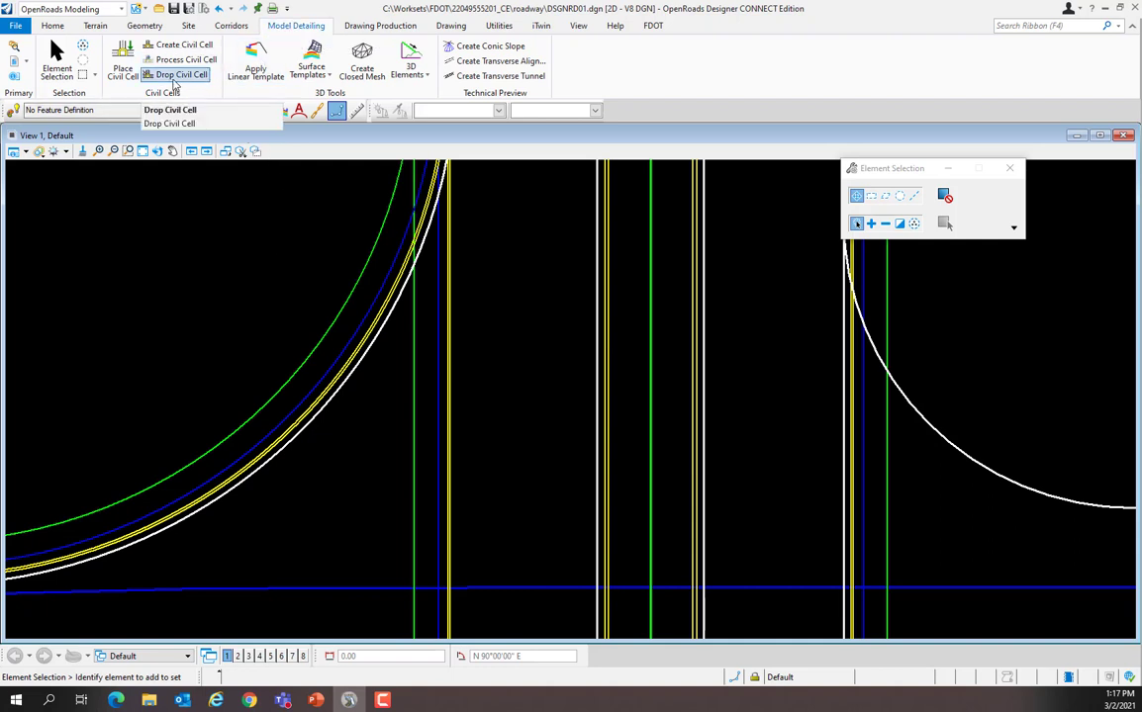
left_click(174, 83)
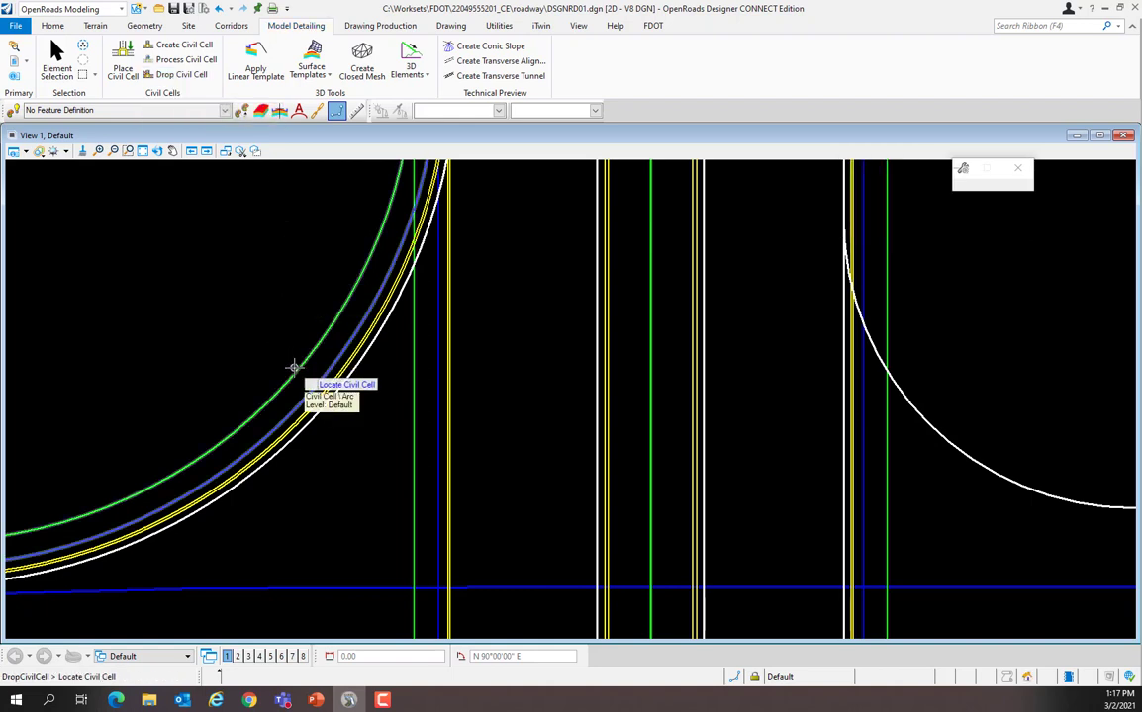
left_click(289, 379)
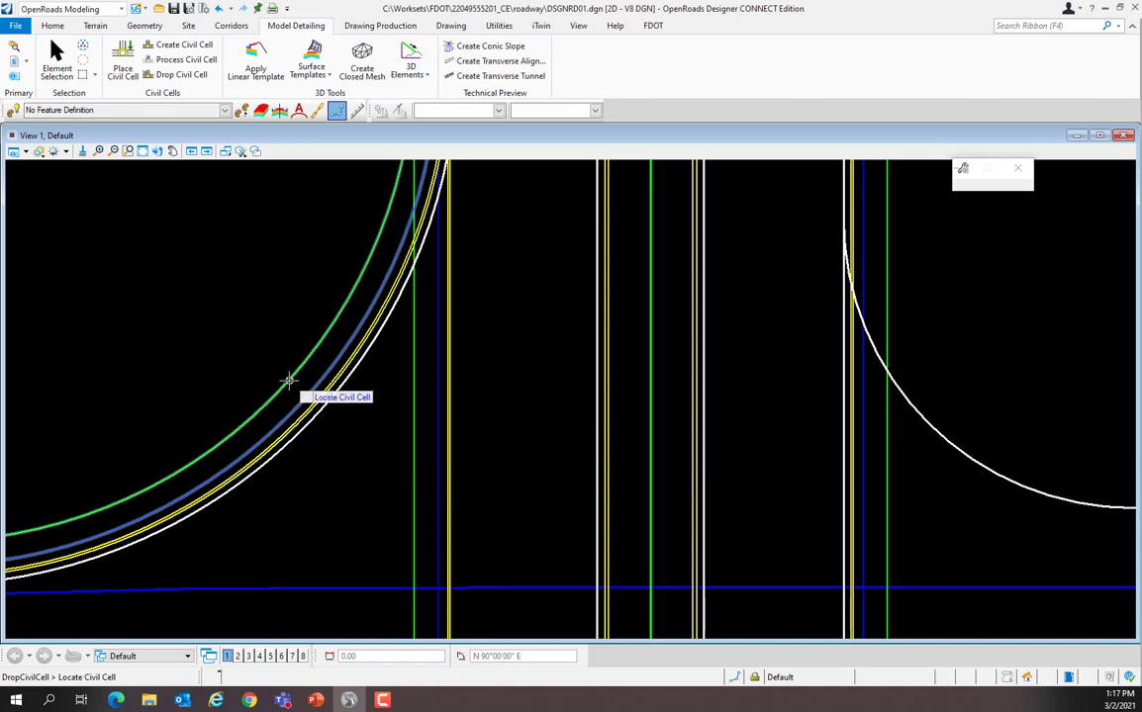
left_click(174, 81)
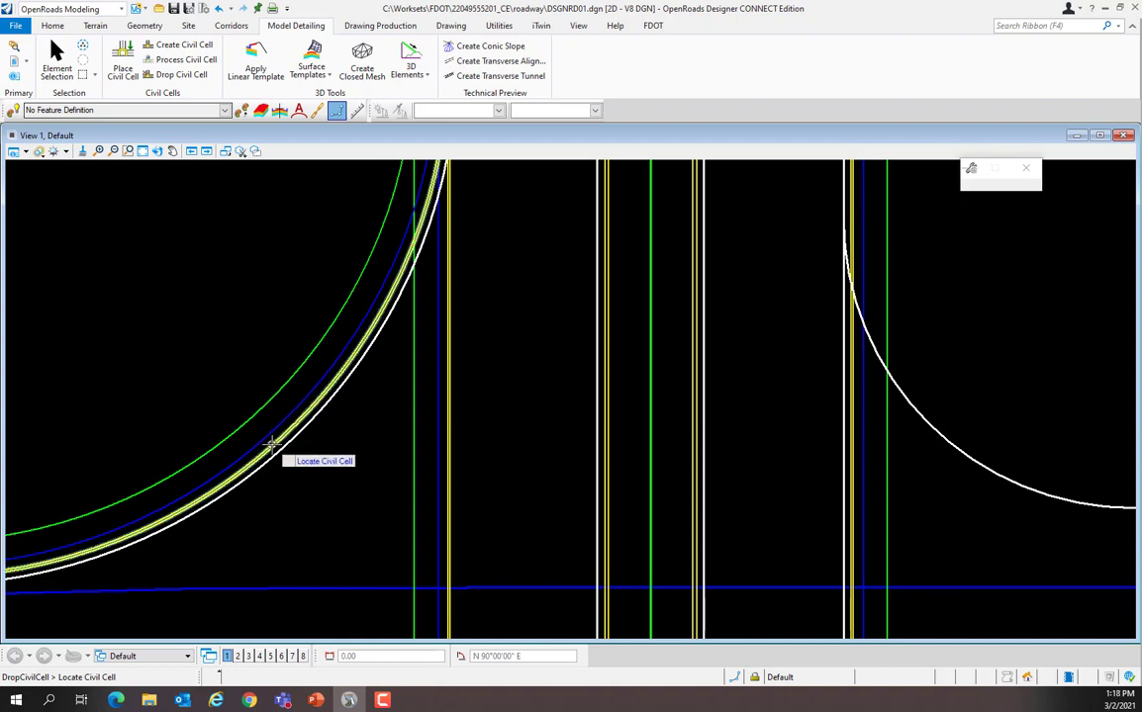
left_click(272, 445)
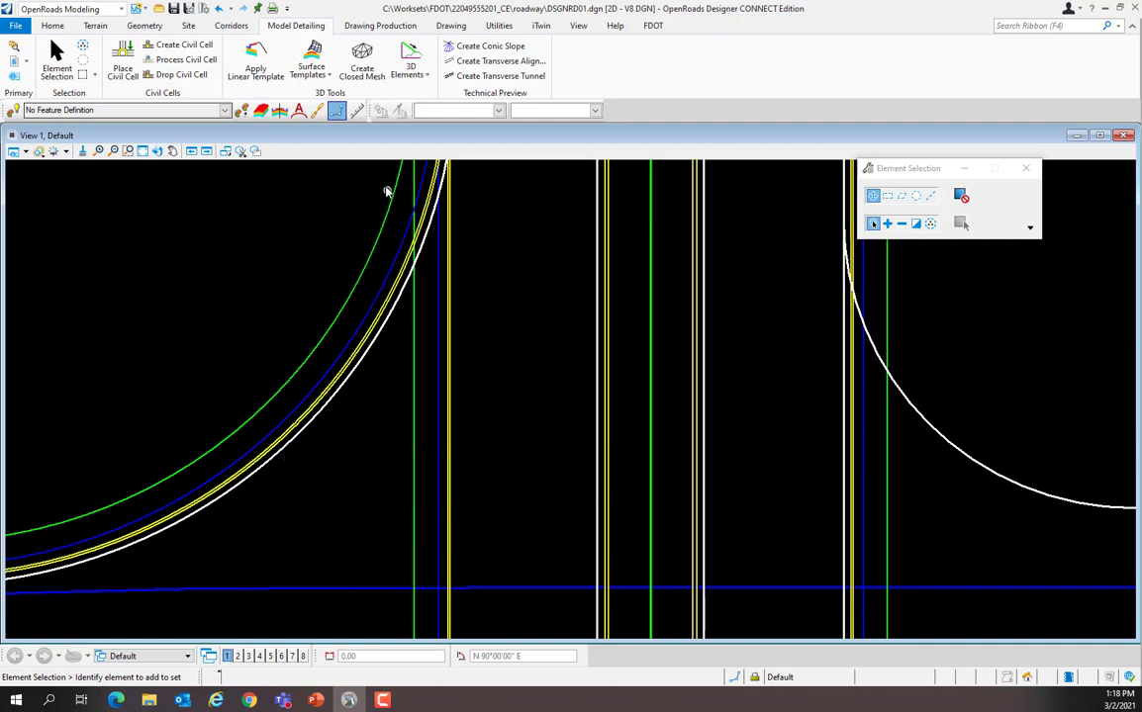
- Start a new civil cell named CustomCurbSideWalk with the reference name EOPA
left_click(178, 46)
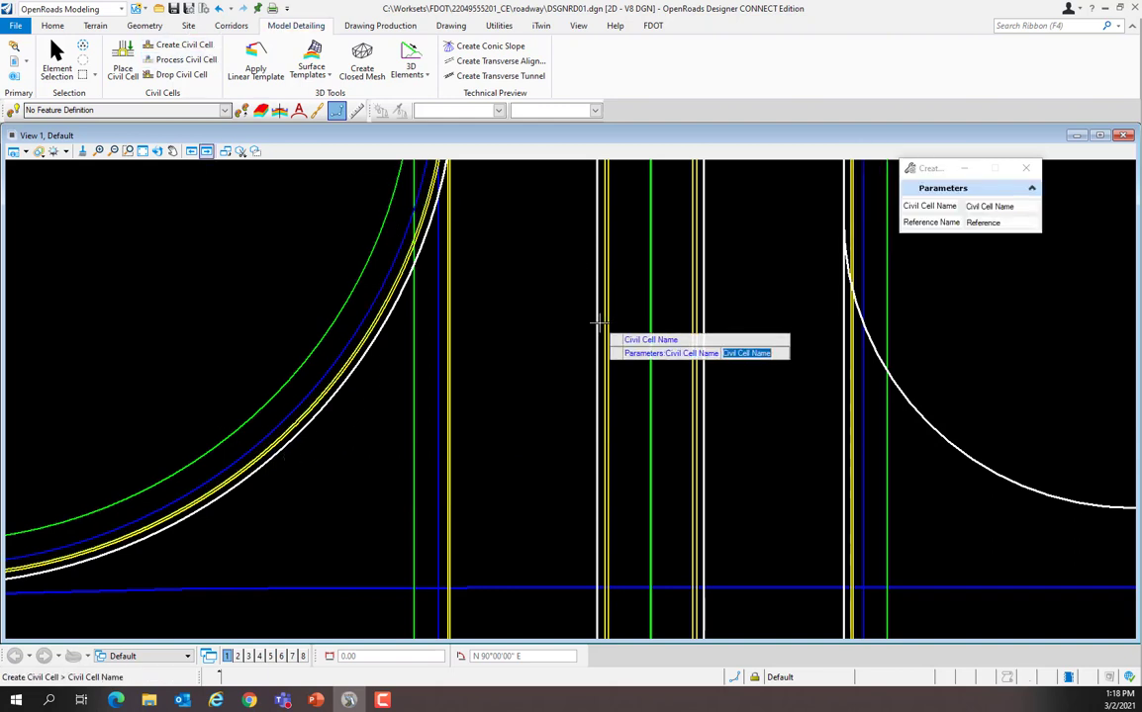
left_click_drag(427, 247, 361, 248)
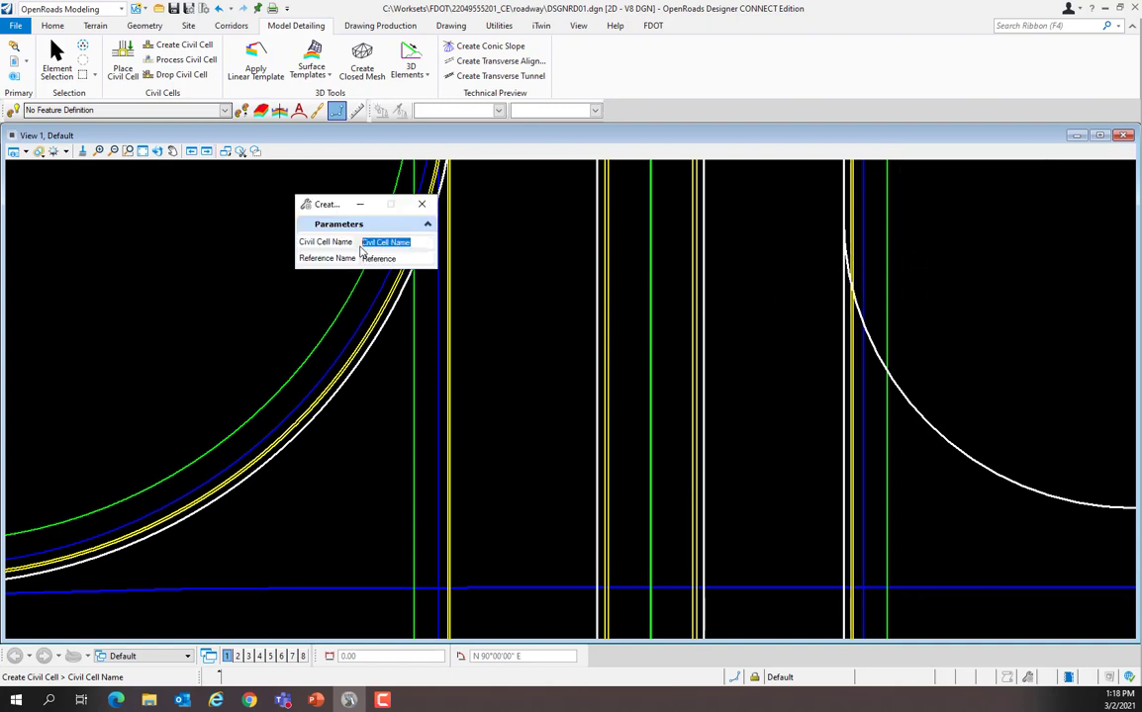
type("CustomCurbSideWalk")
key("Tab")
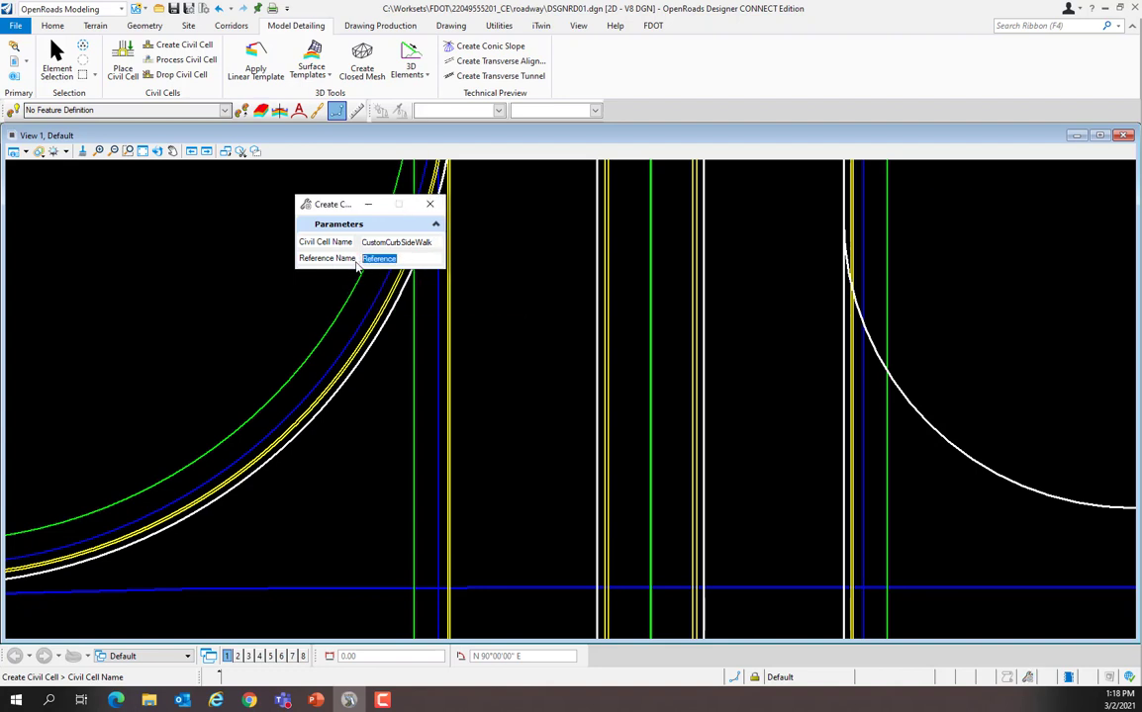
type("EOPA")
key("Tab")
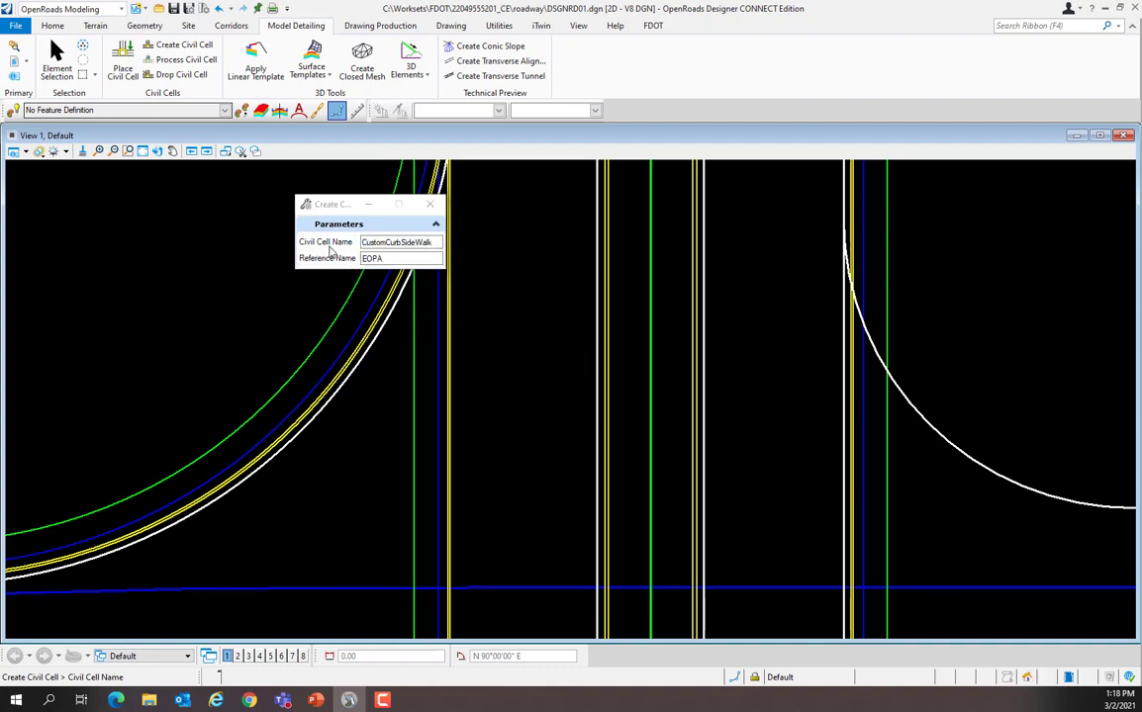
left_click(210, 316)
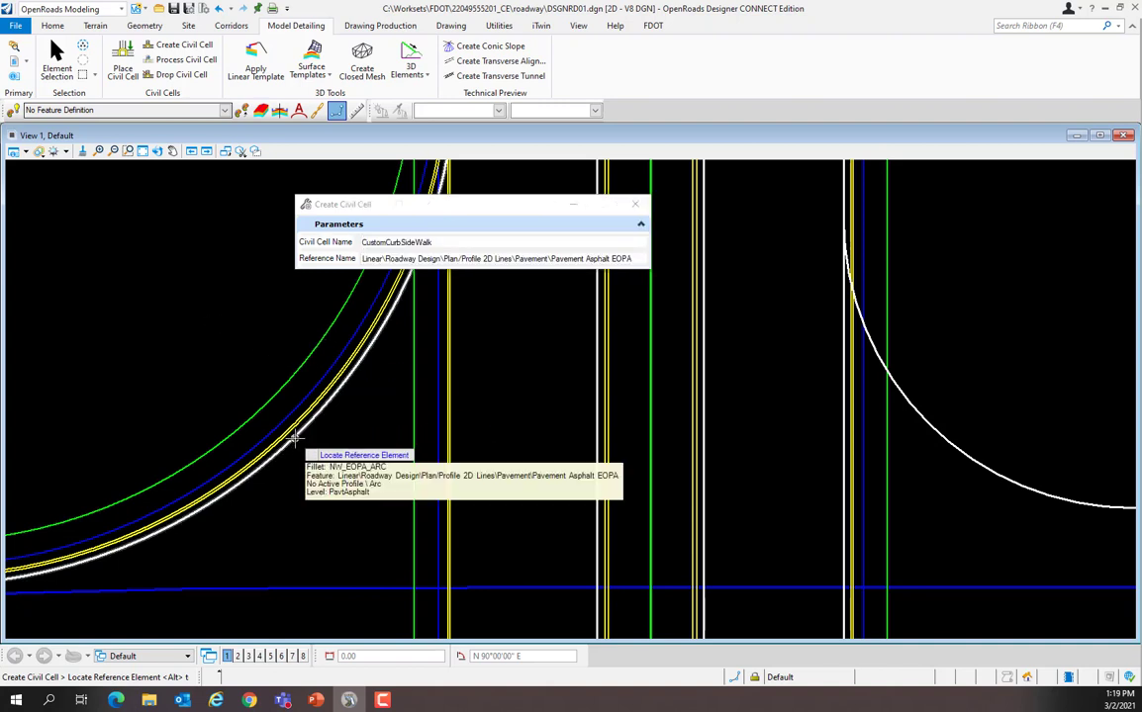
- Create the civil cell with the northwest edge-of-pavement arc as its only reference, adding no further or optional references
left_click(294, 438)
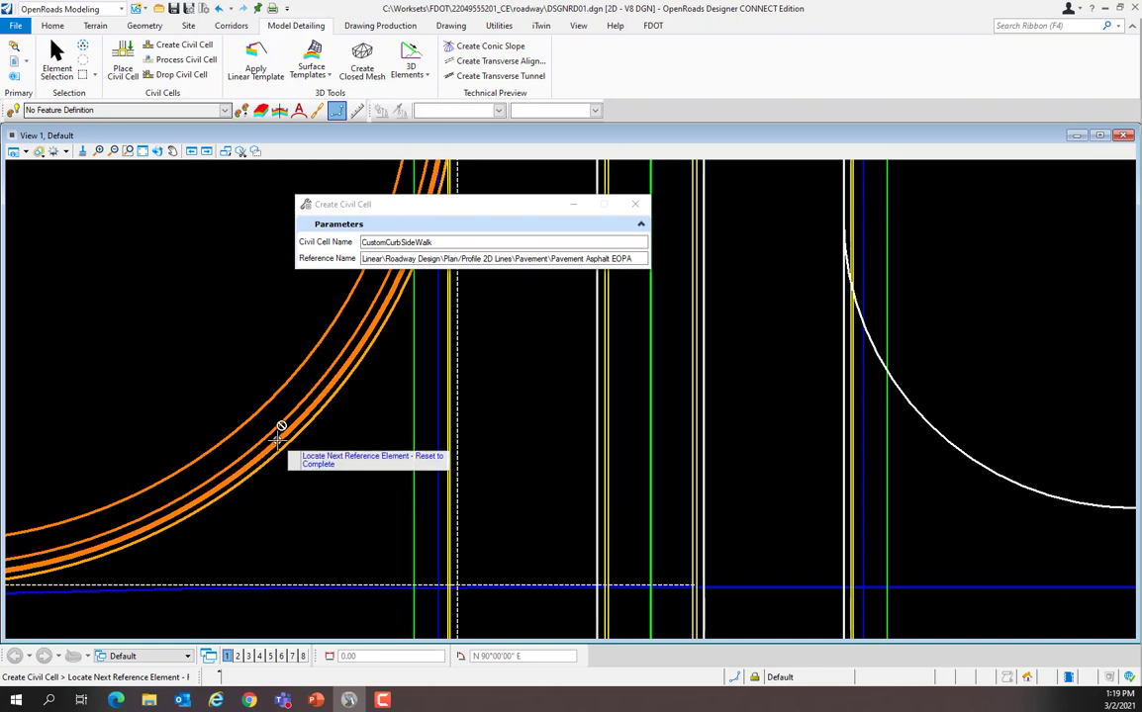
mouse_move(277, 438)
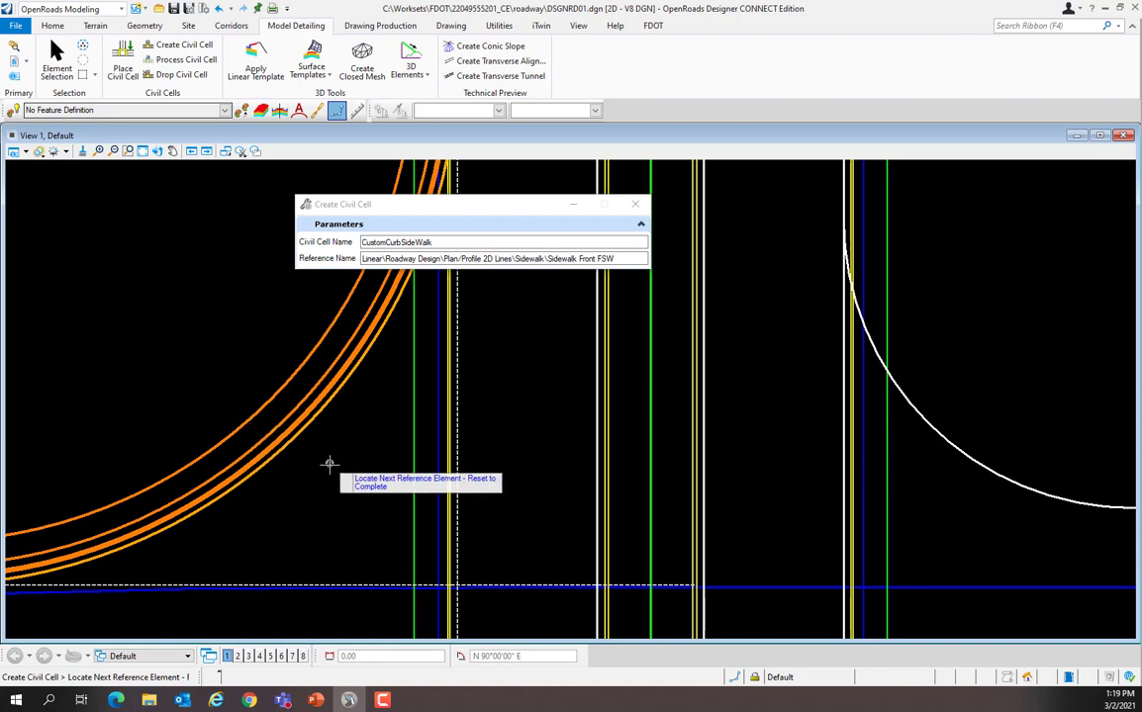
mouse_move(329, 466)
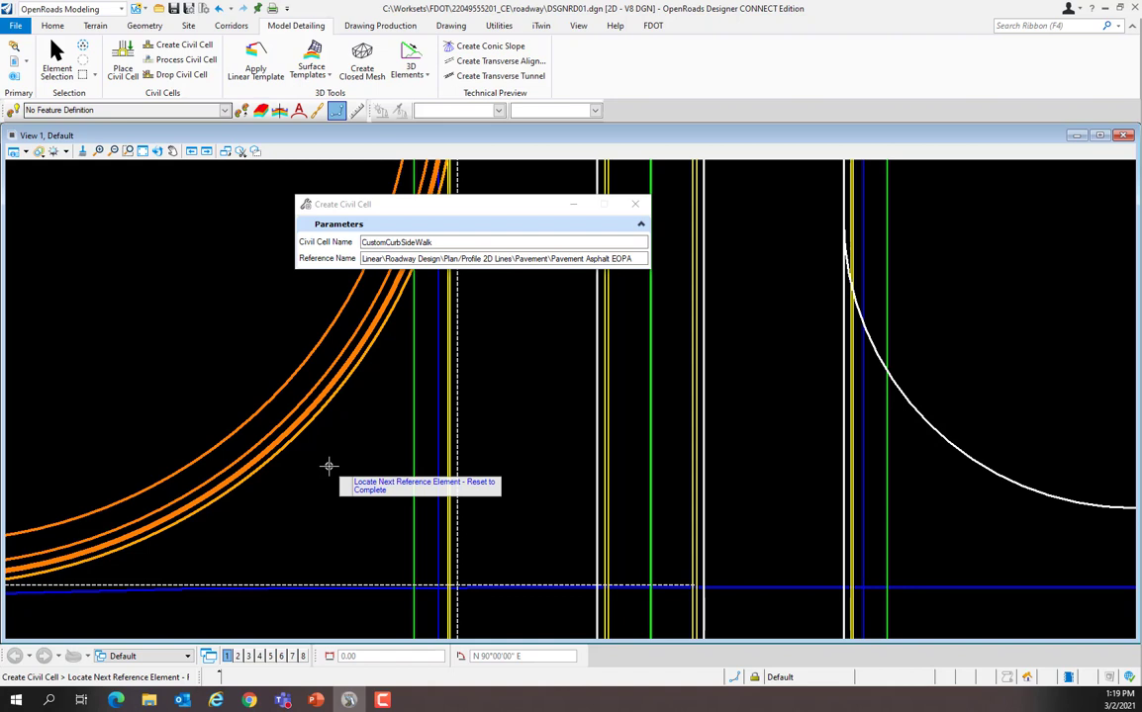
right_click(329, 466)
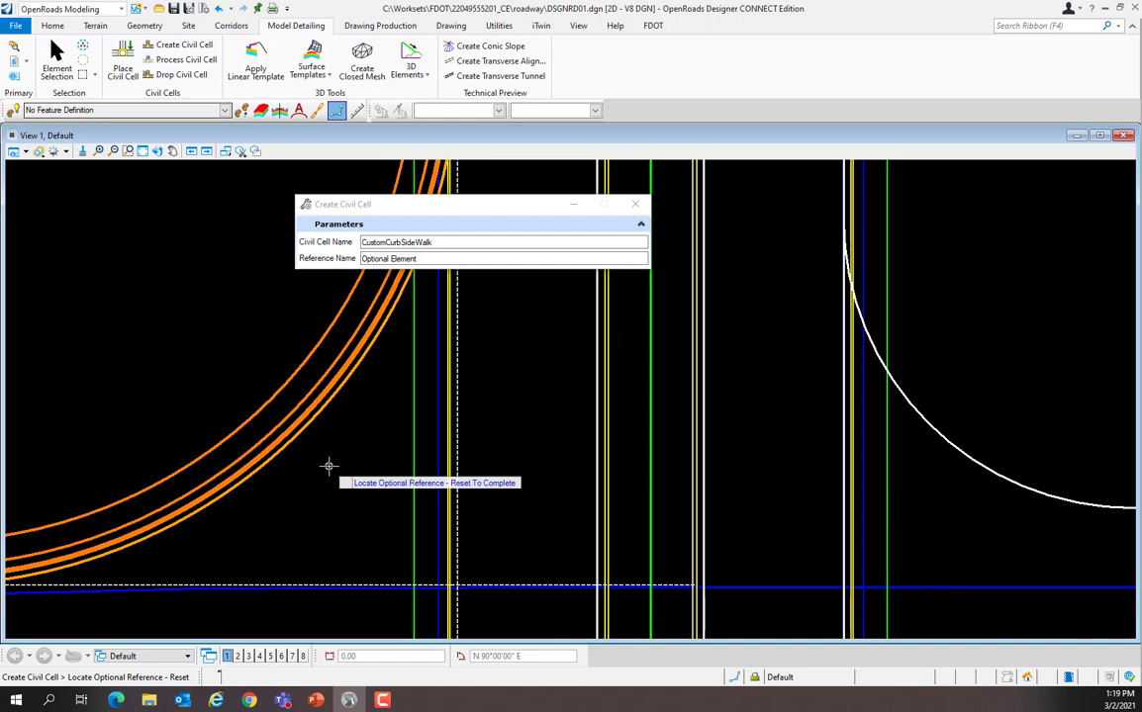
right_click(328, 466)
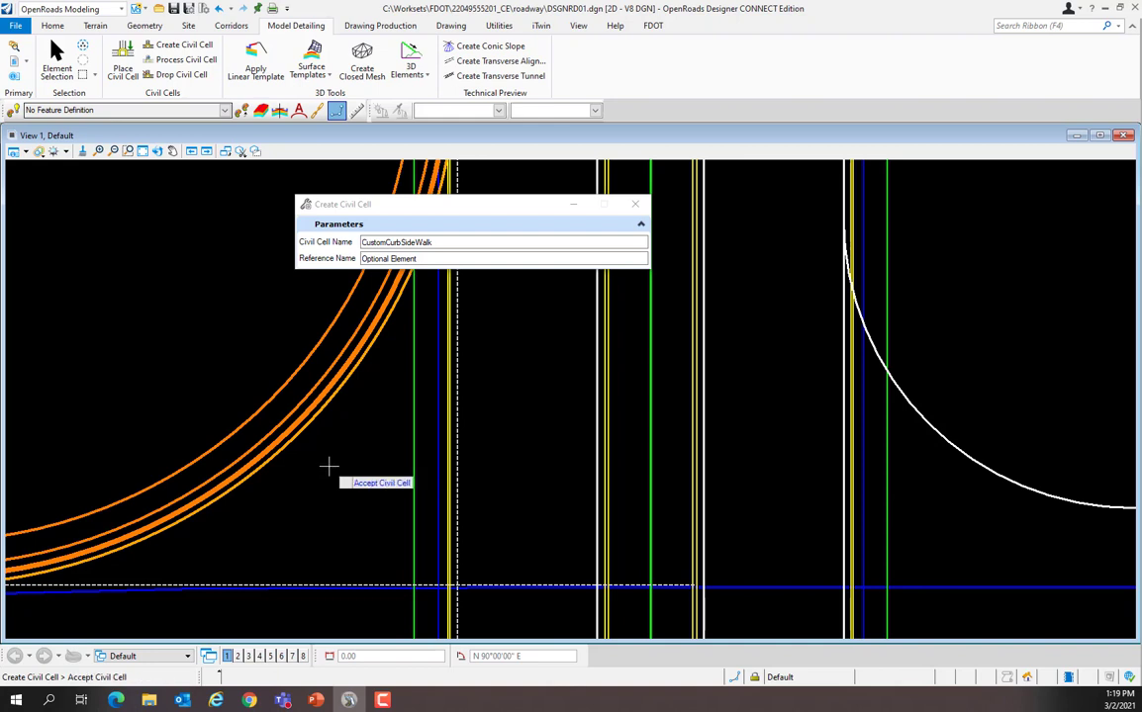
left_click(329, 466)
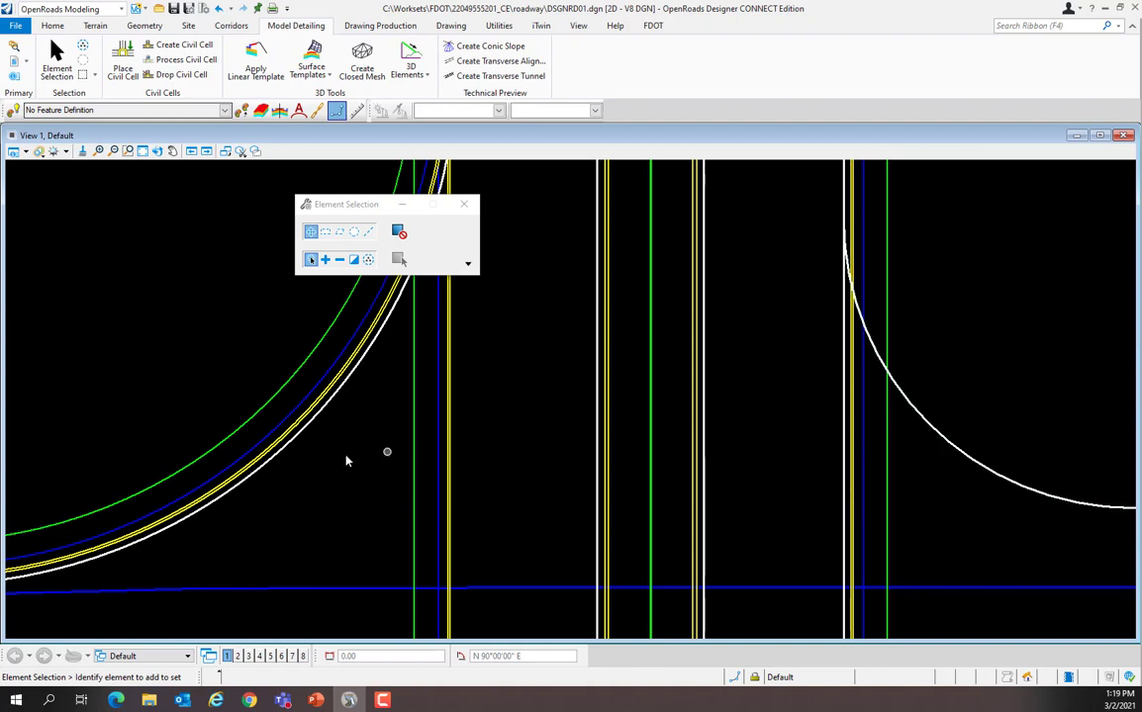
- Choose the CustomCurbSideWalk civil cell from the Active DGN for placement
scroll(135, 438, "down", 4)
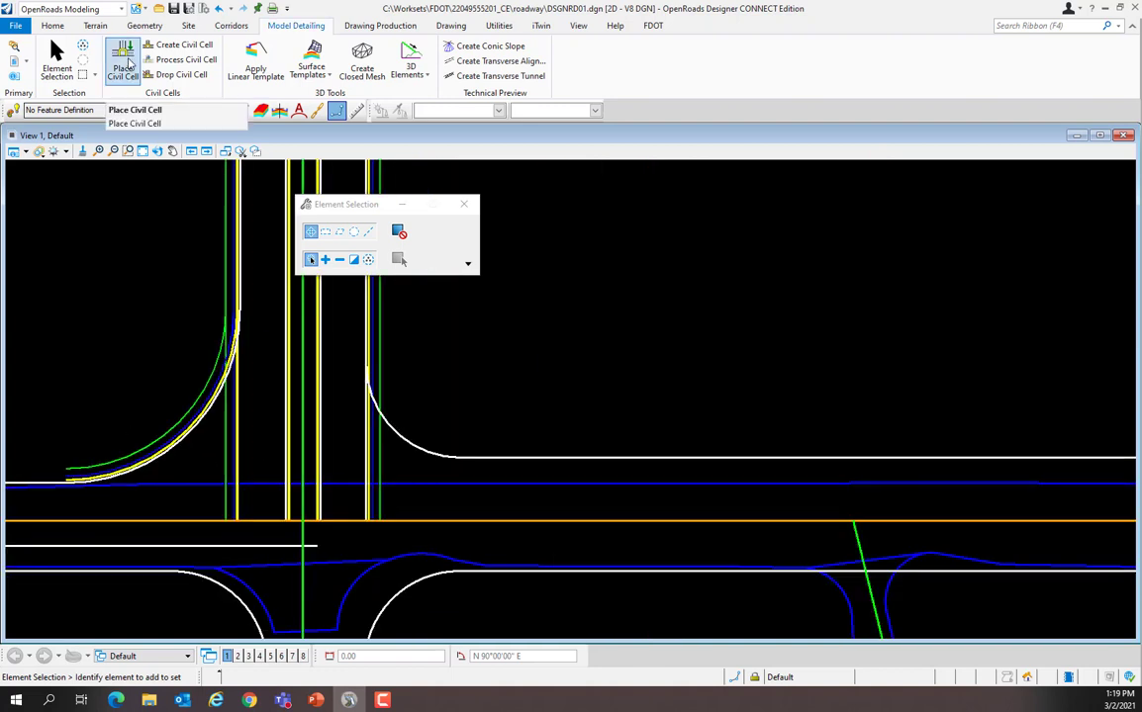
left_click(124, 63)
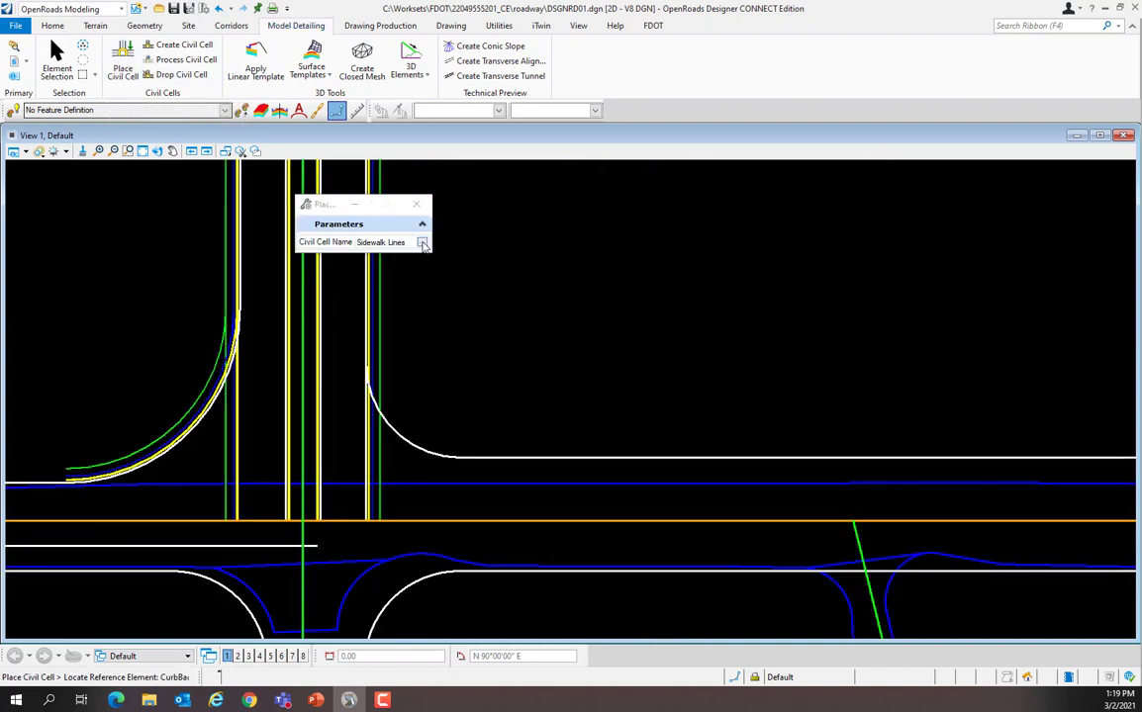
left_click(422, 243)
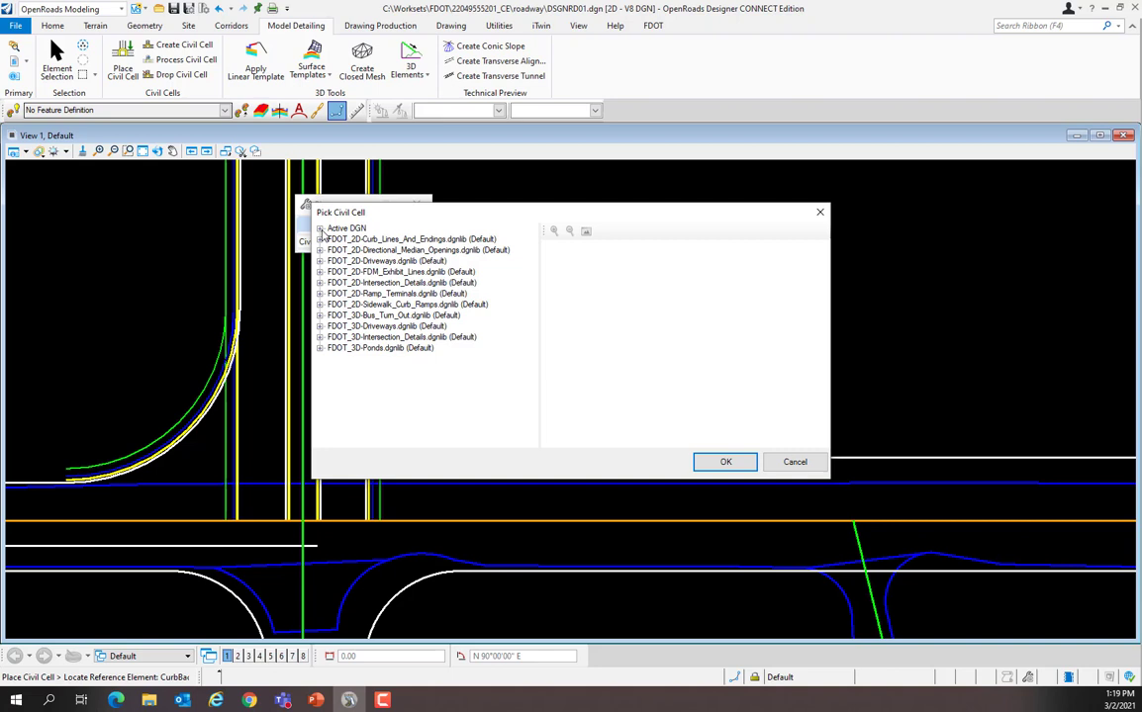
left_click(320, 229)
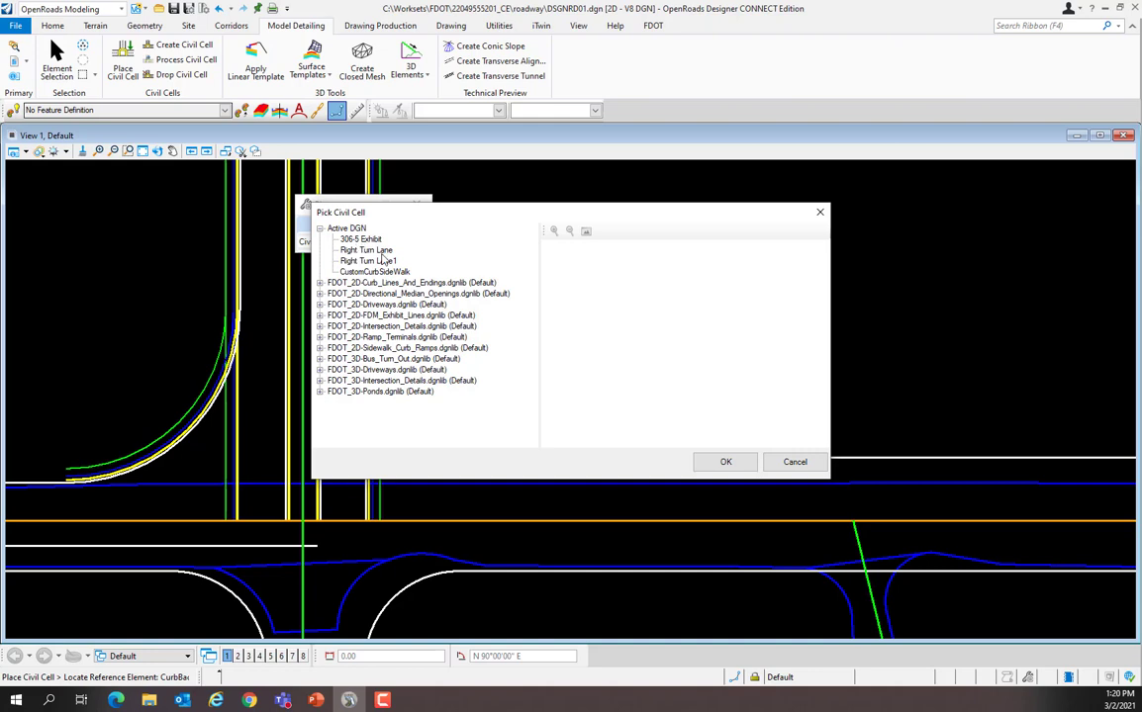
left_click_drag(445, 217, 614, 184)
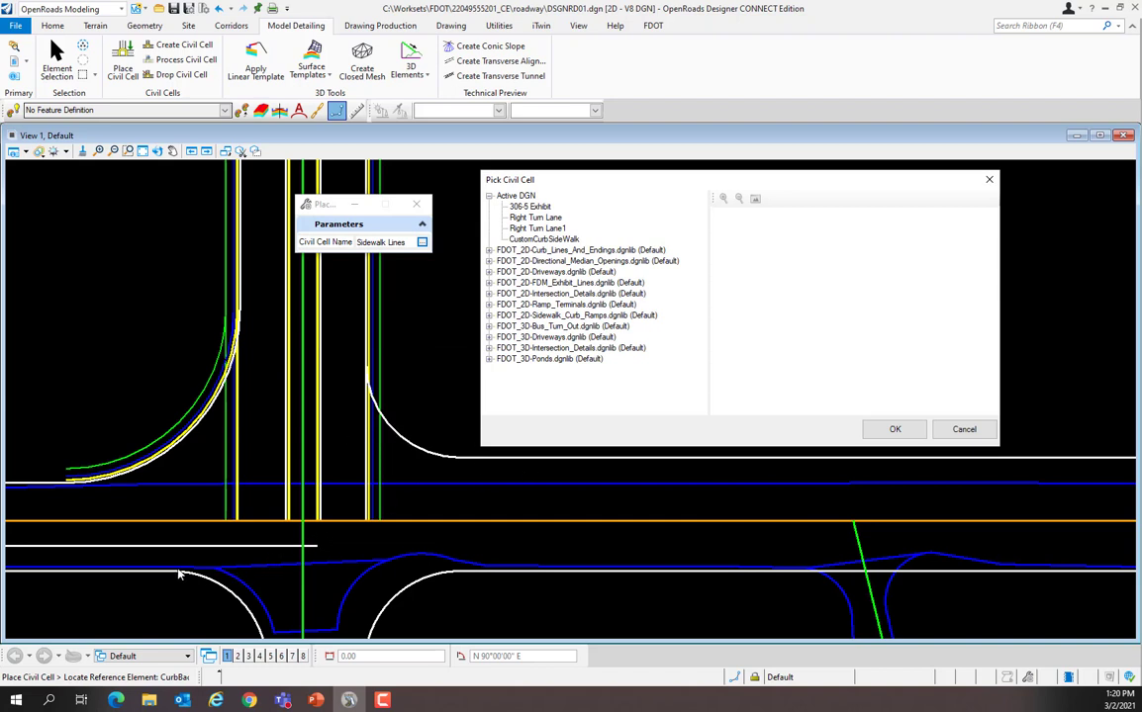
left_click(549, 240)
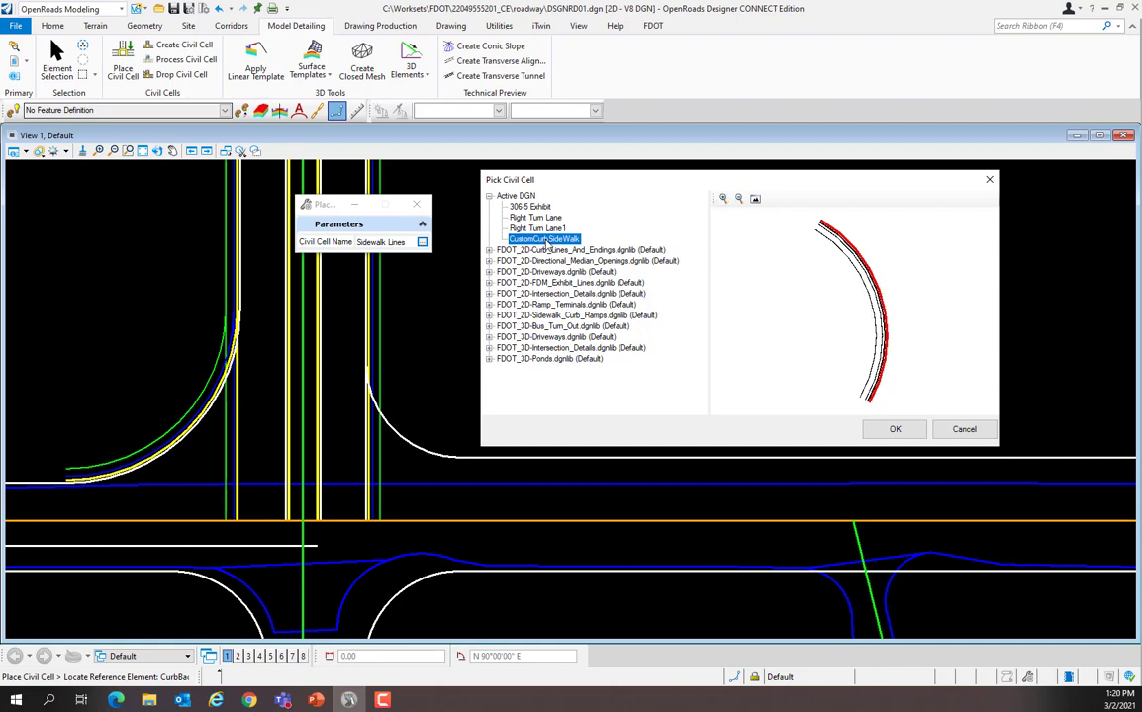
left_click(888, 430)
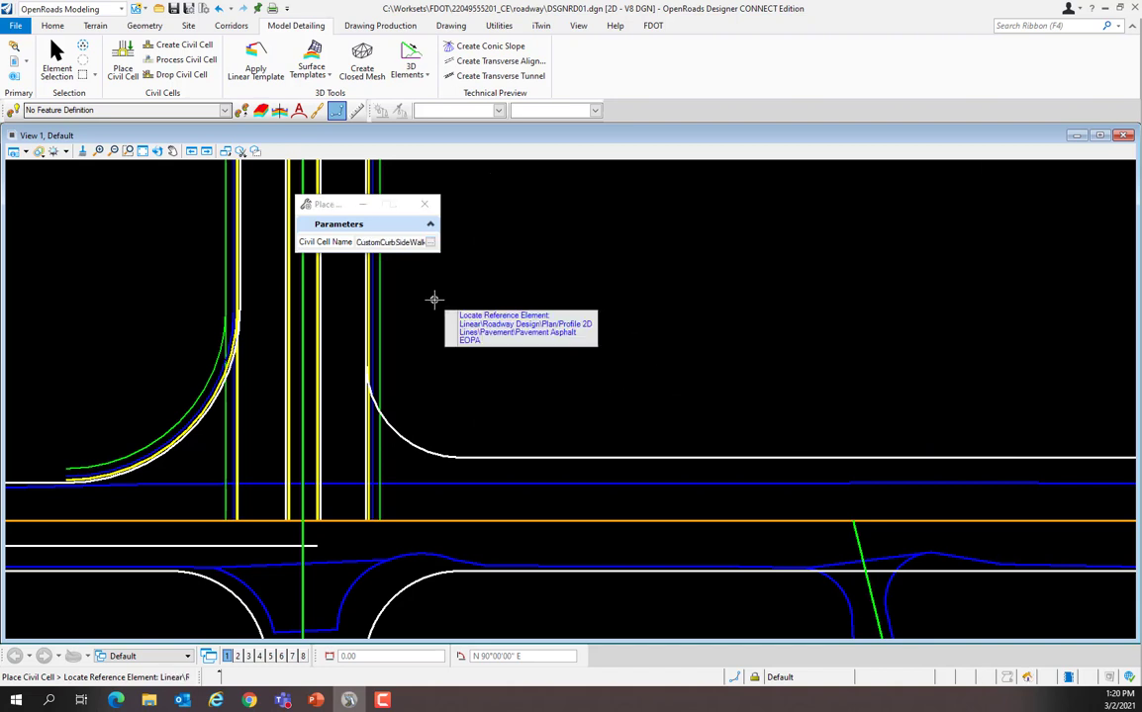
- Place the CustomCurbSideWalk cell along the northeast edge-of-pavement arc, flipped so curb and sidewalk lie behind the pavement edge
left_click(396, 433)
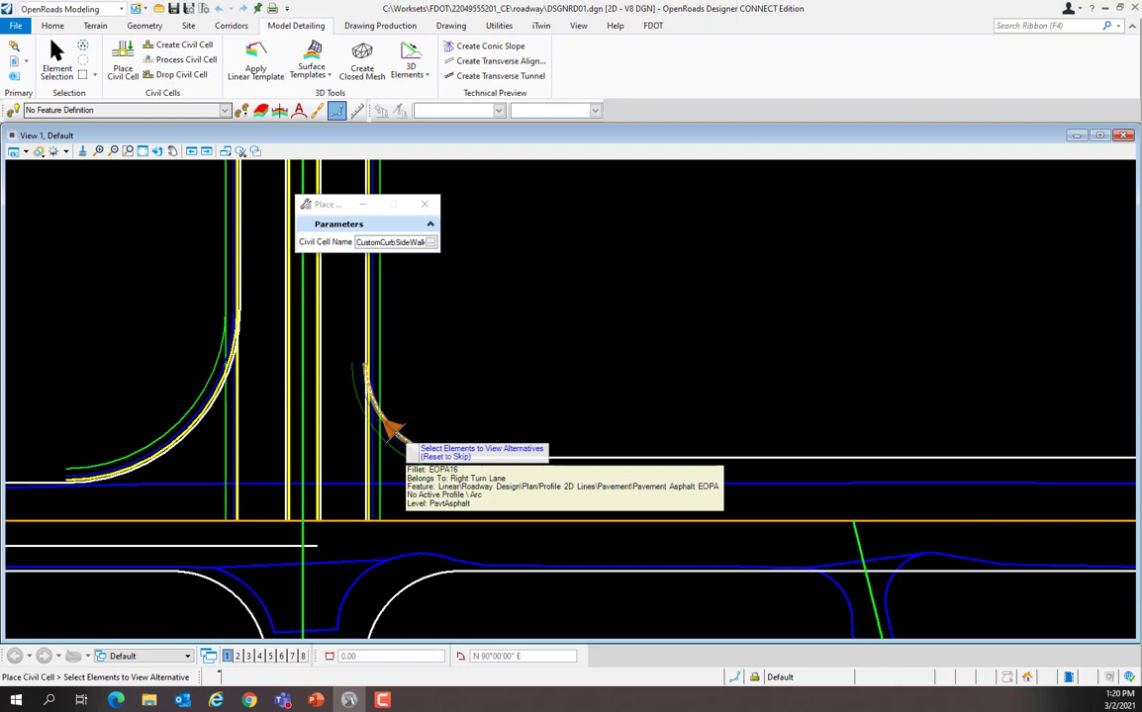
scroll(401, 442, "up", 3)
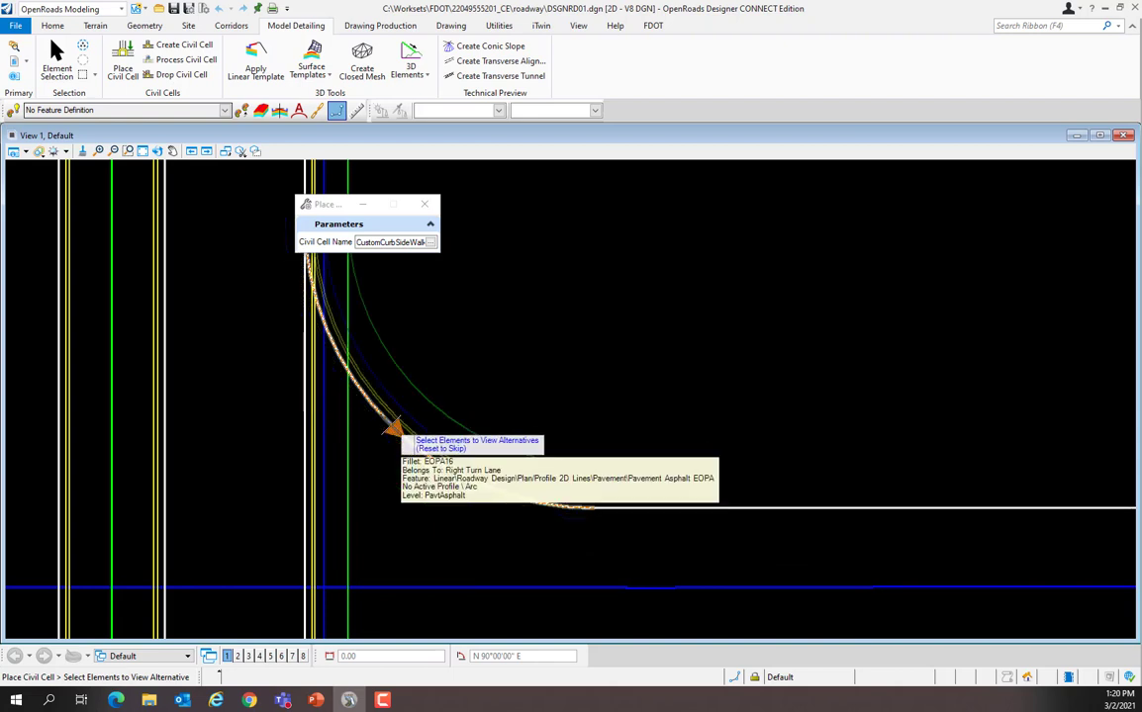
scroll(398, 433, "down", 3)
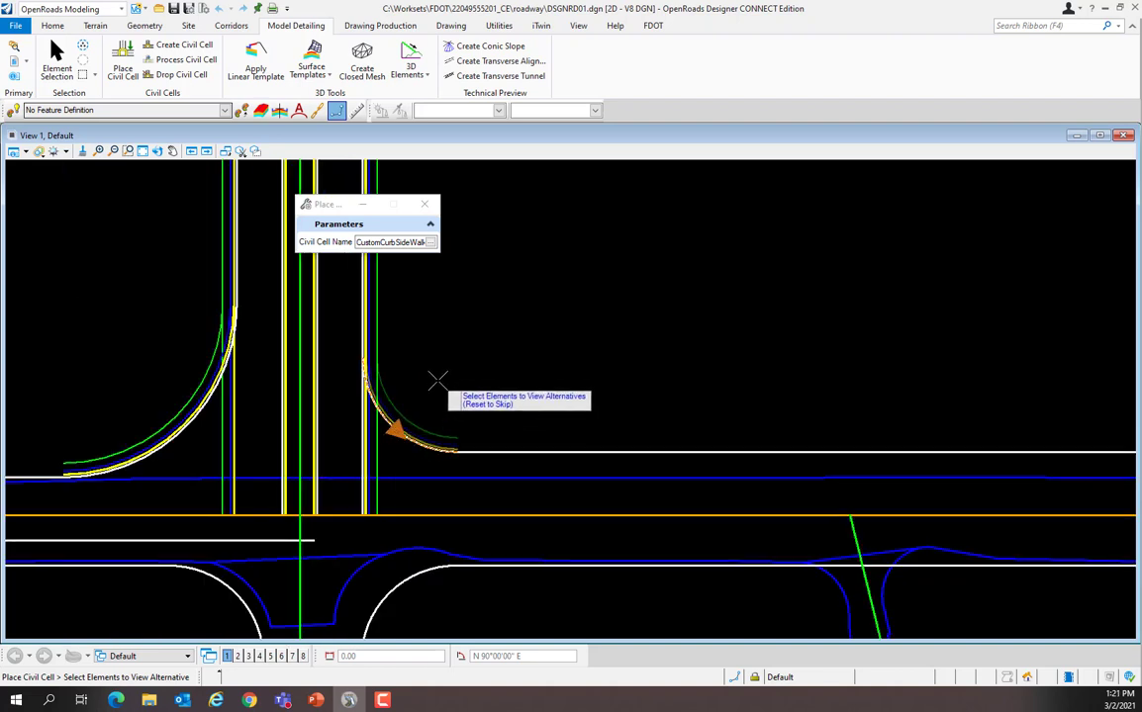
left_click(398, 432)
scroll(397, 432, "up", 5)
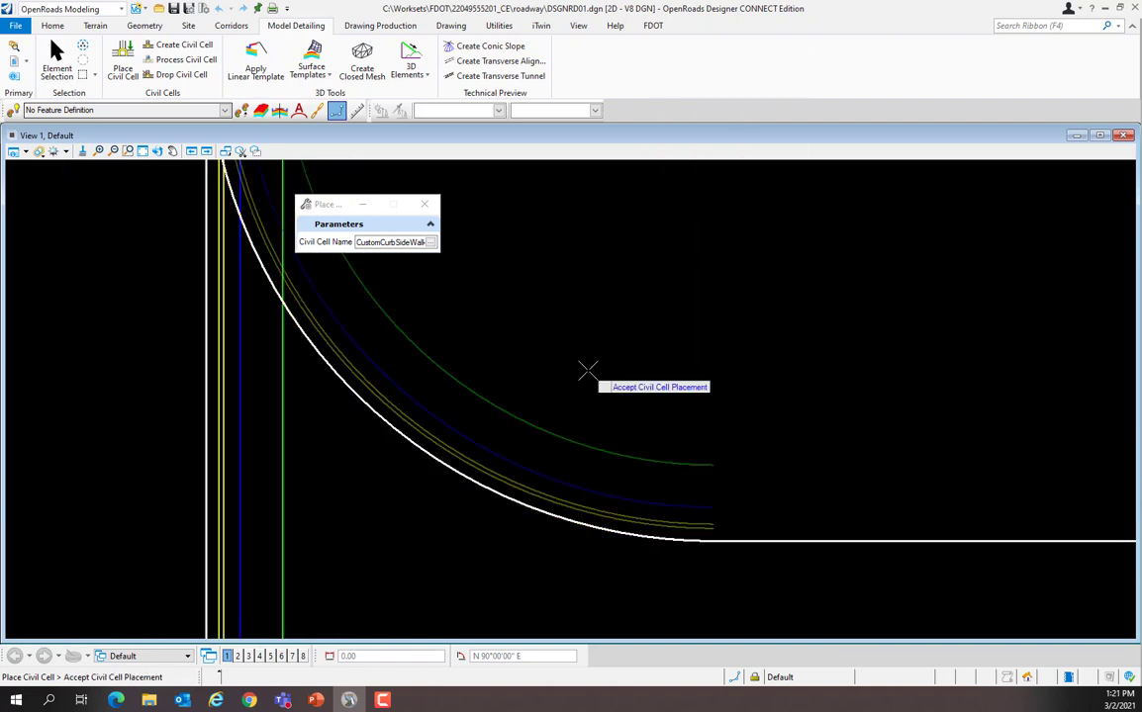
left_click(588, 370)
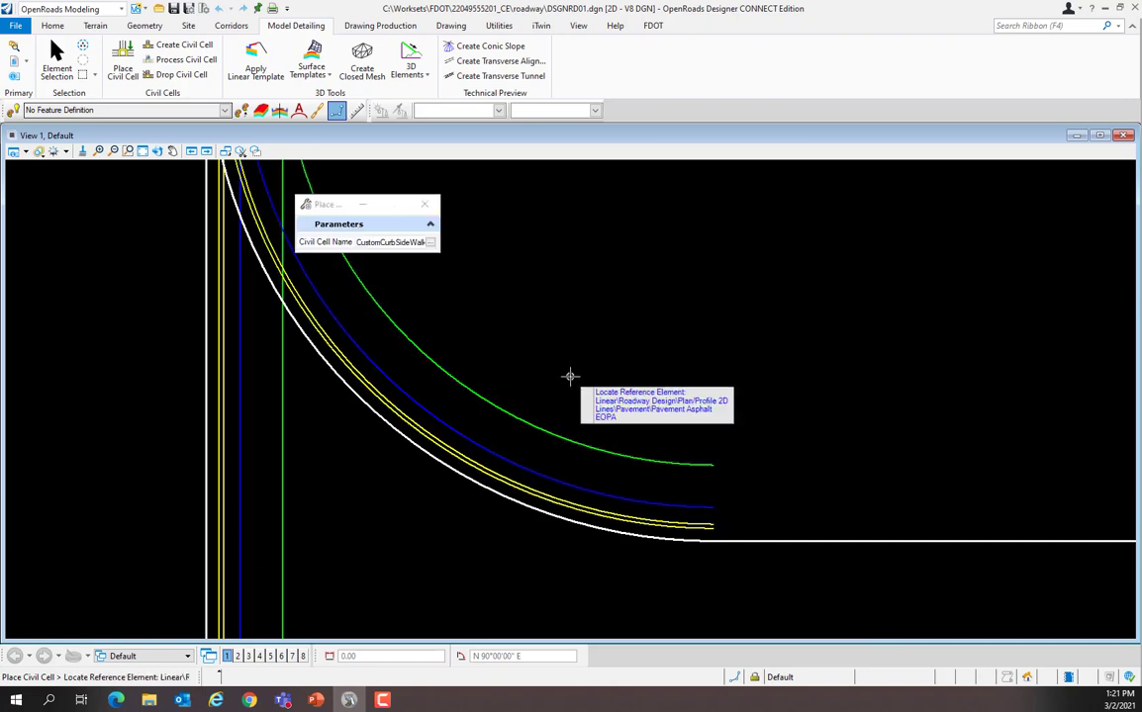
- Place the CustomCurbSideWalk cell along the southwest edge-of-pavement arc, flipped so curb and sidewalk lie behind the pavement edge
scroll(568, 371, "down", 2)
scroll(568, 371, "down", 2)
scroll(569, 371, "down", 2)
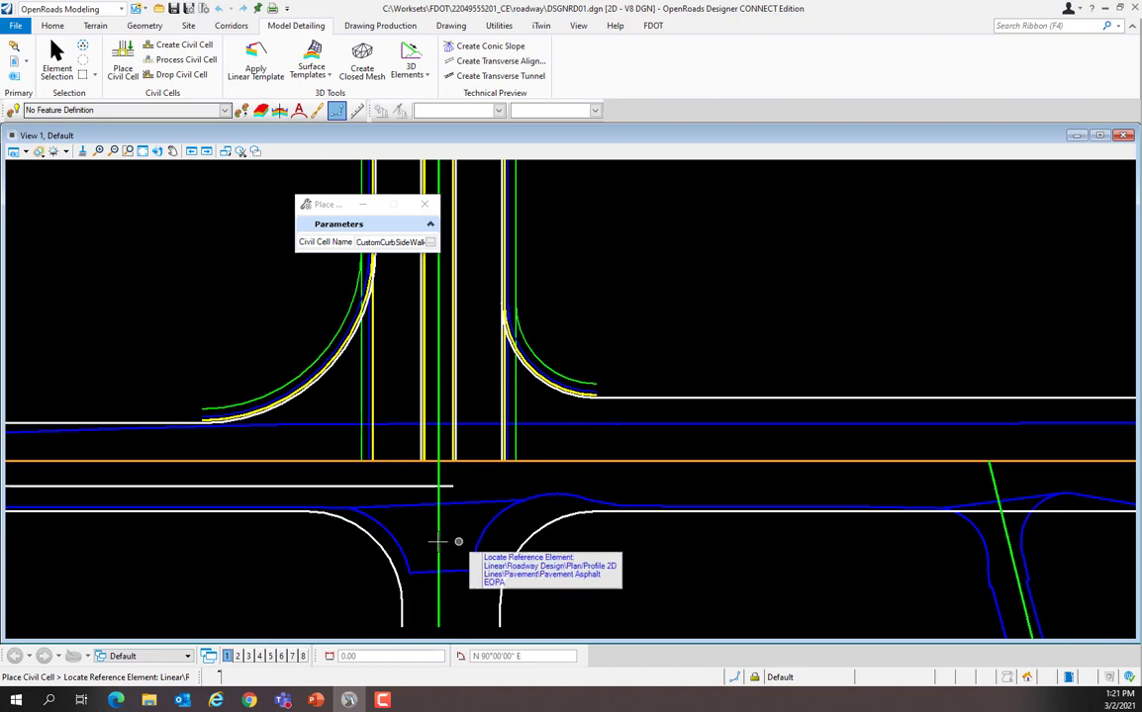
left_click(364, 535)
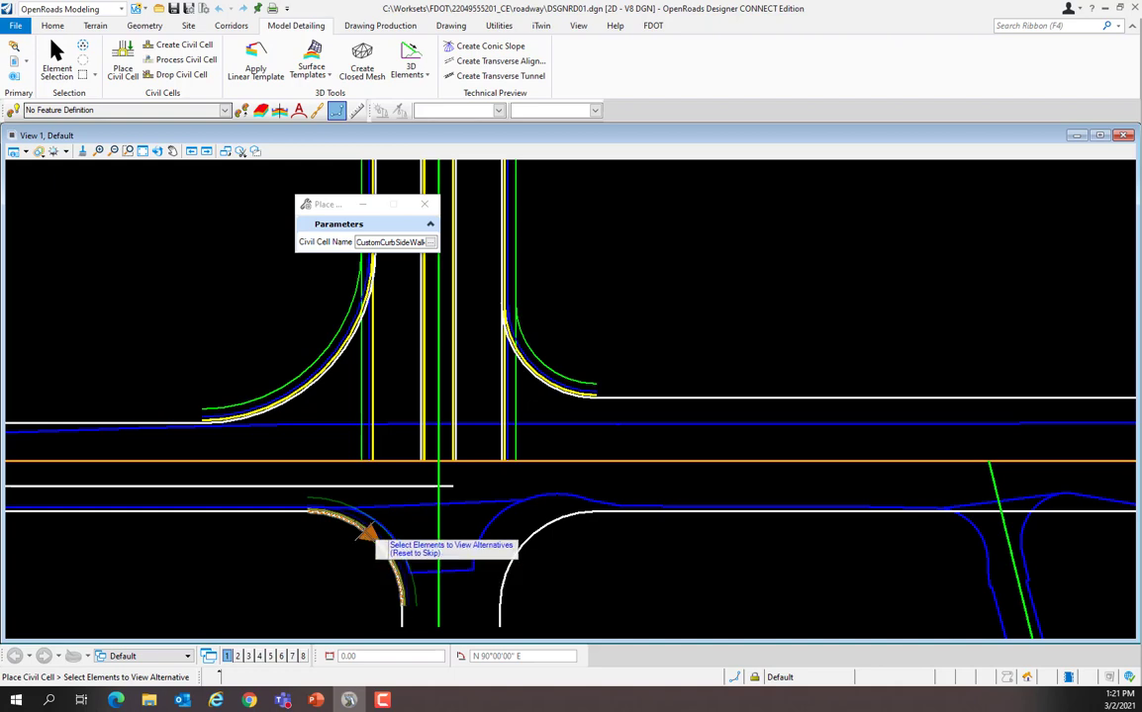
scroll(372, 540, "up", 4)
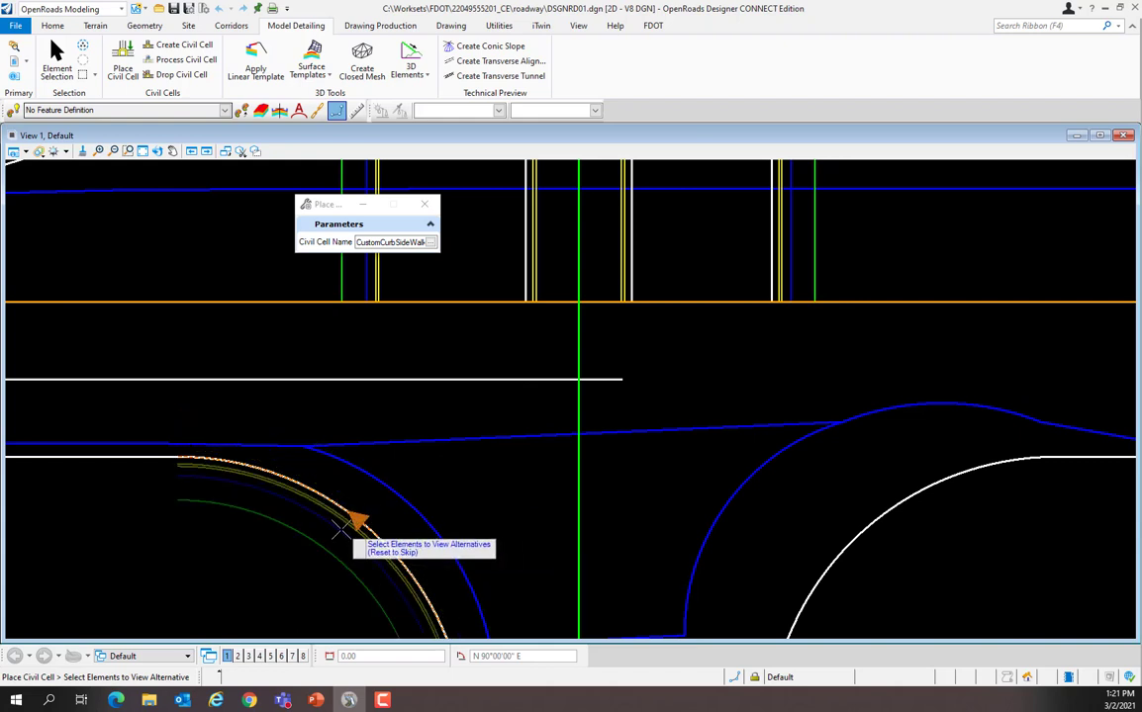
right_click(294, 568)
left_click(294, 568)
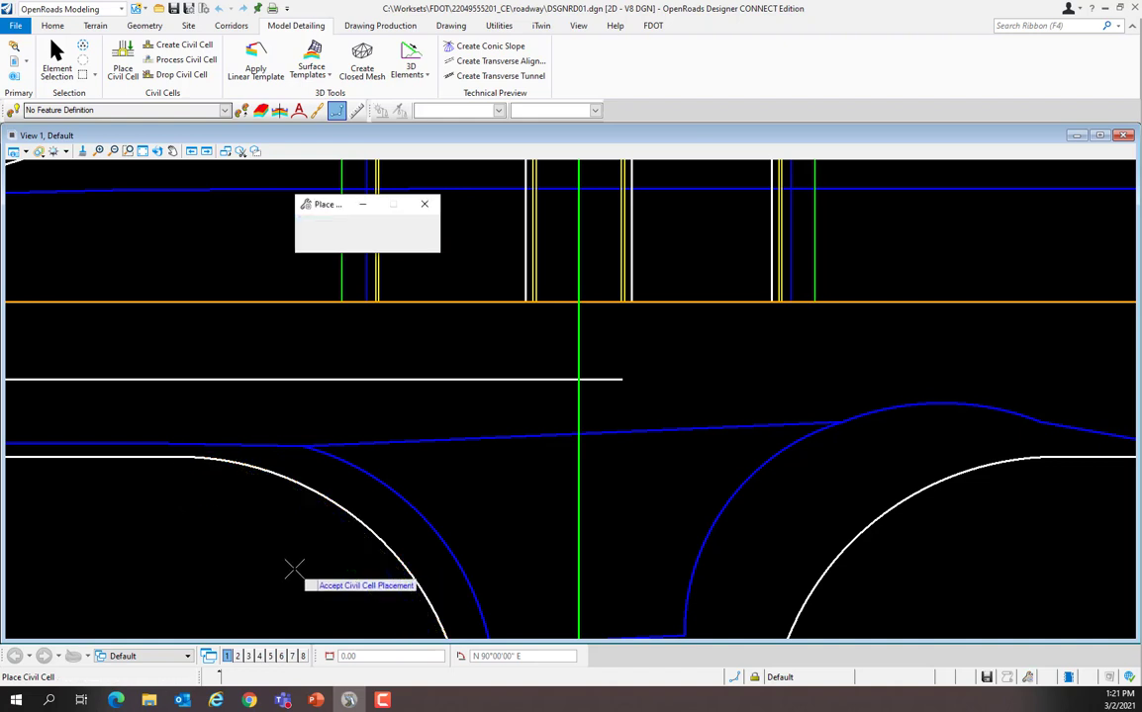
- Place the CustomCurbSideWalk cell along SE_EOPA_ARC, flipped so curb and sidewalk lie behind the pavement edge
scroll(298, 487, "down", 2)
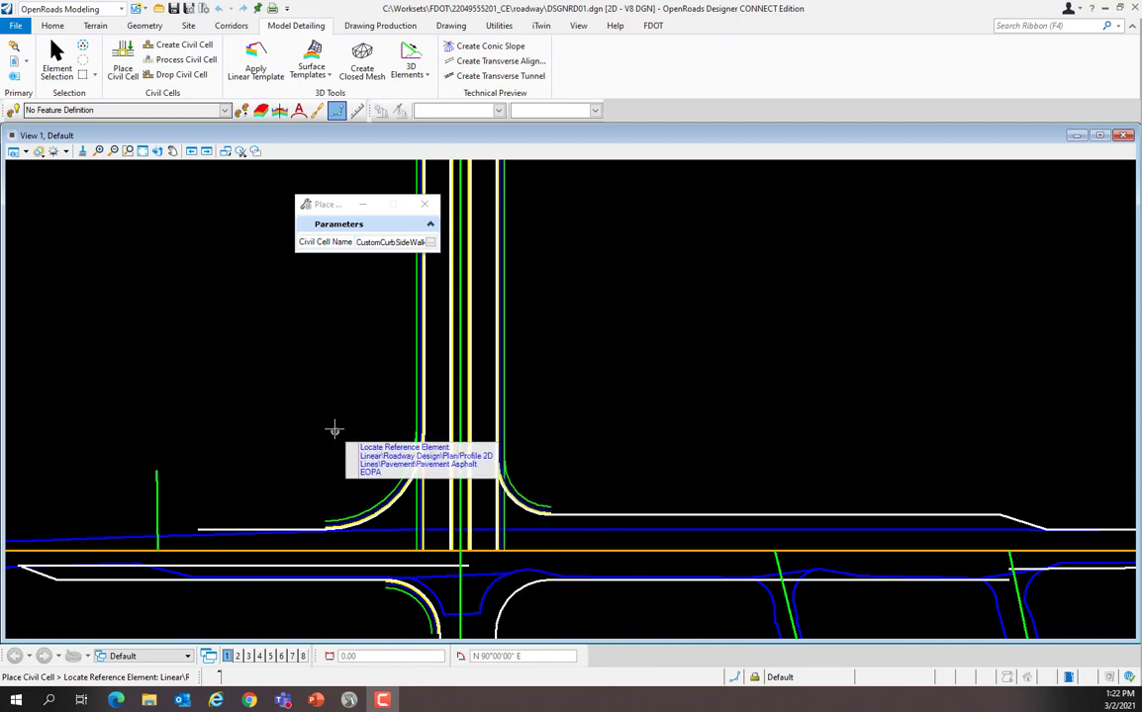
left_click(508, 598)
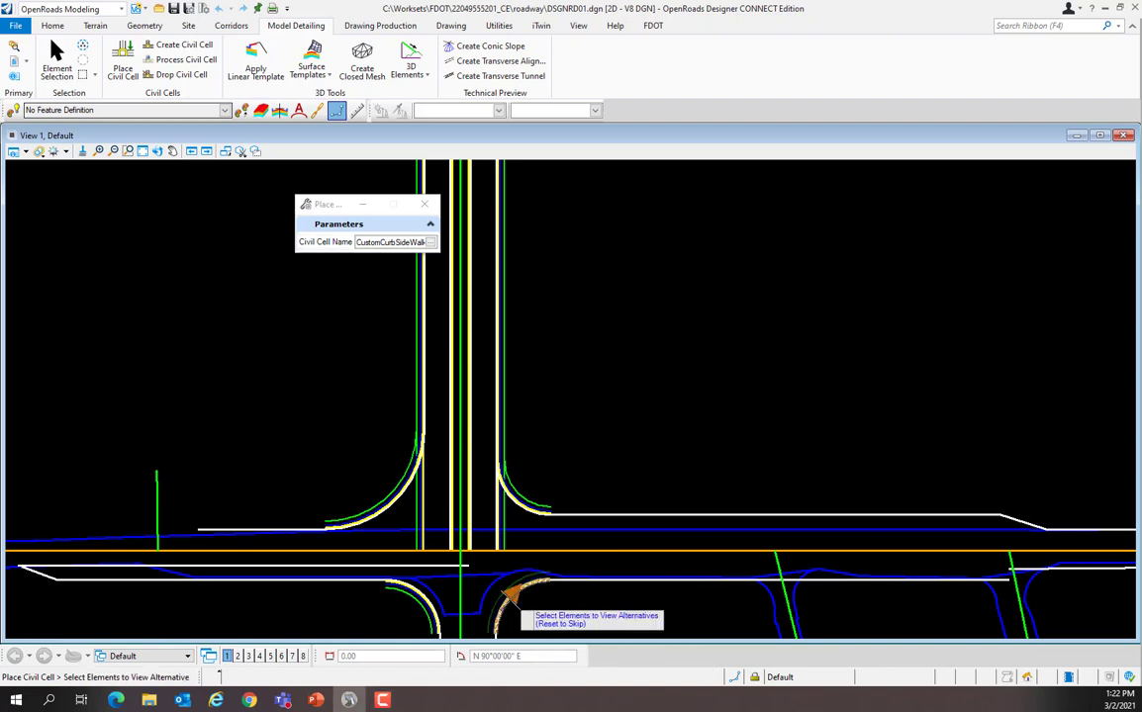
scroll(508, 593, "up", 5)
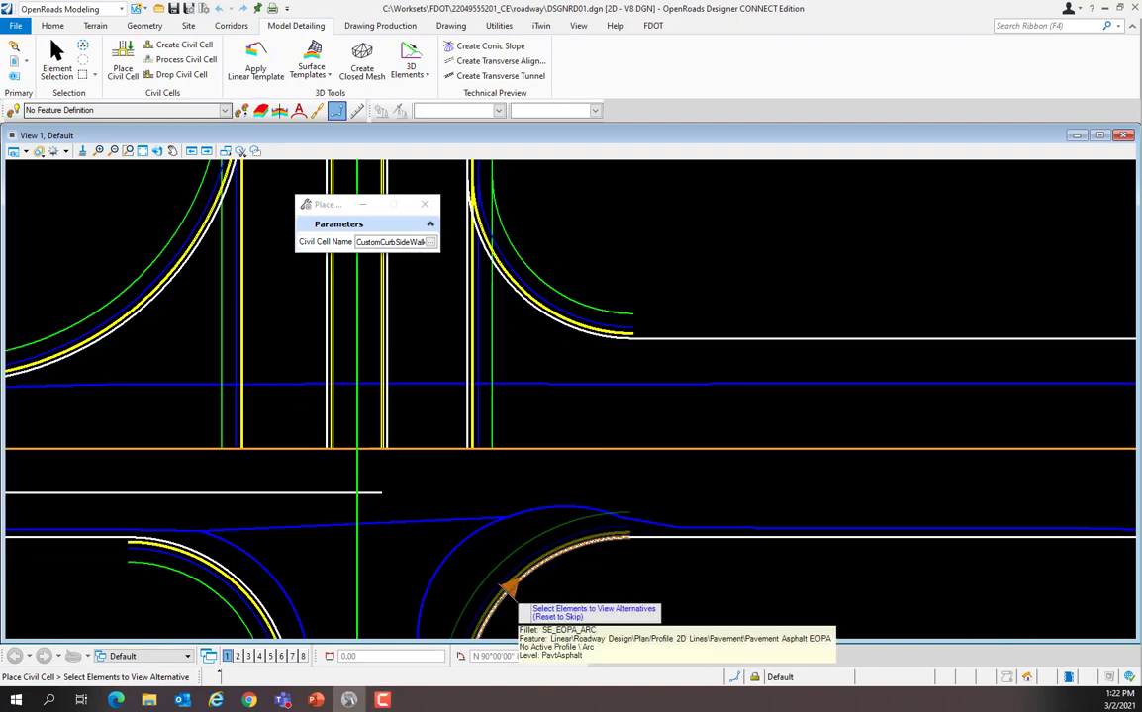
left_click(508, 594)
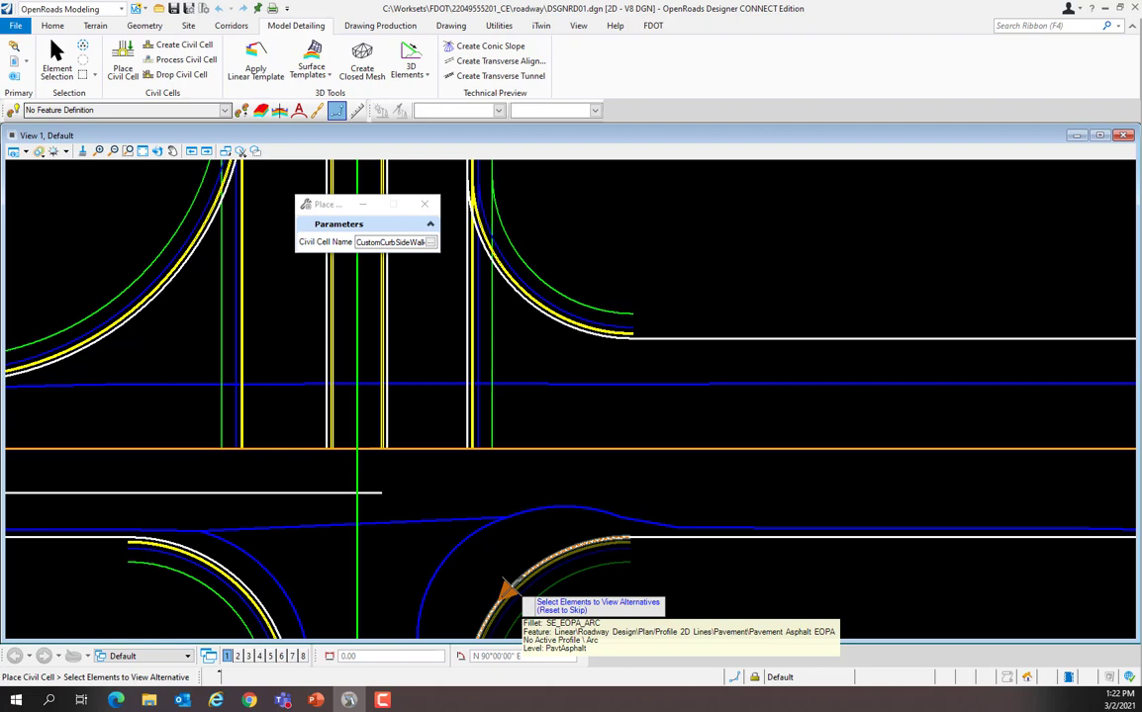
right_click(593, 489)
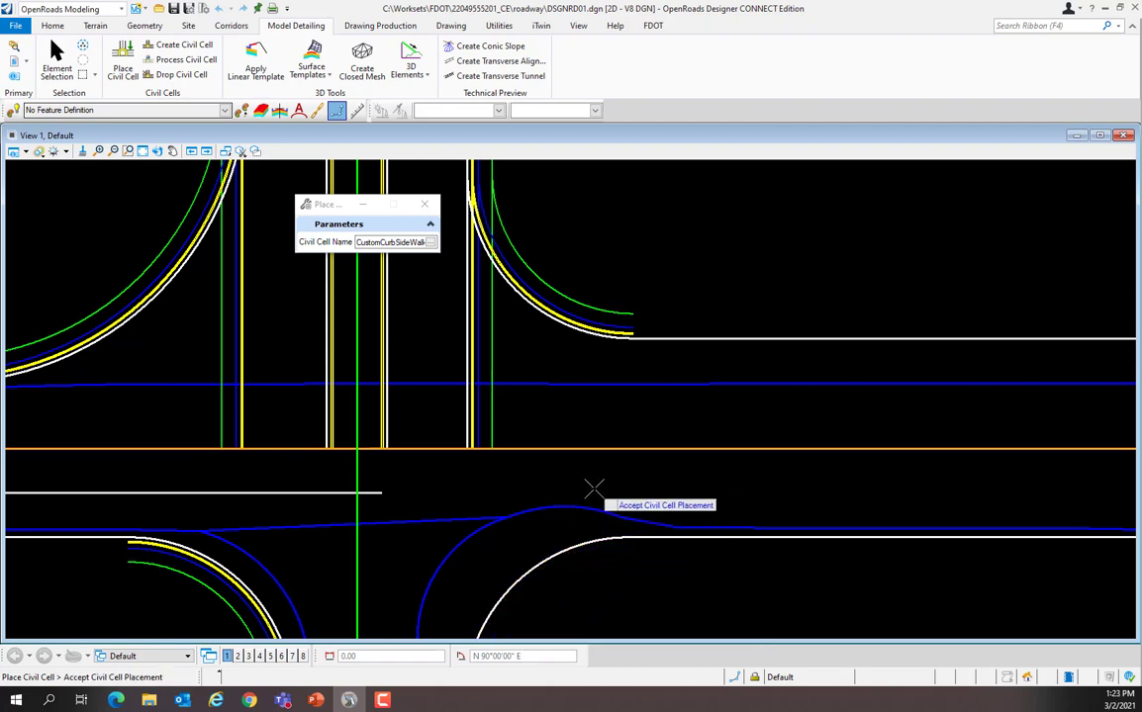
left_click(594, 489)
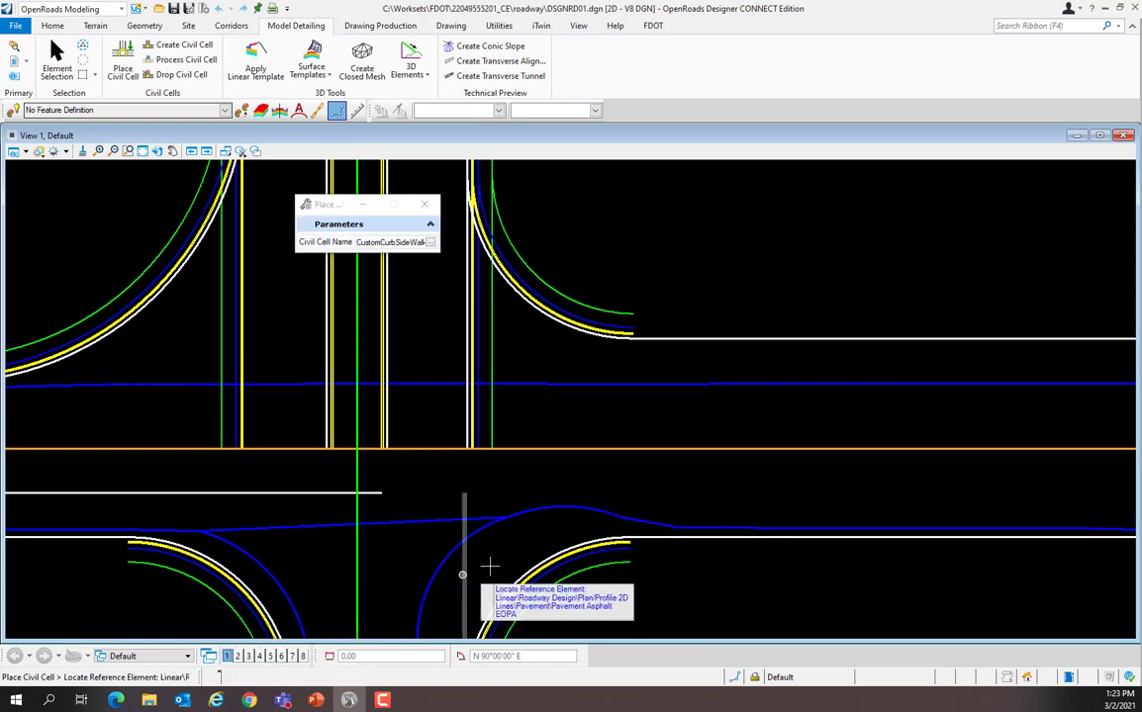
- List the civil cells stored in the OpenRoads model of DSGNRD01.dgn
scroll(514, 542, "down", 3)
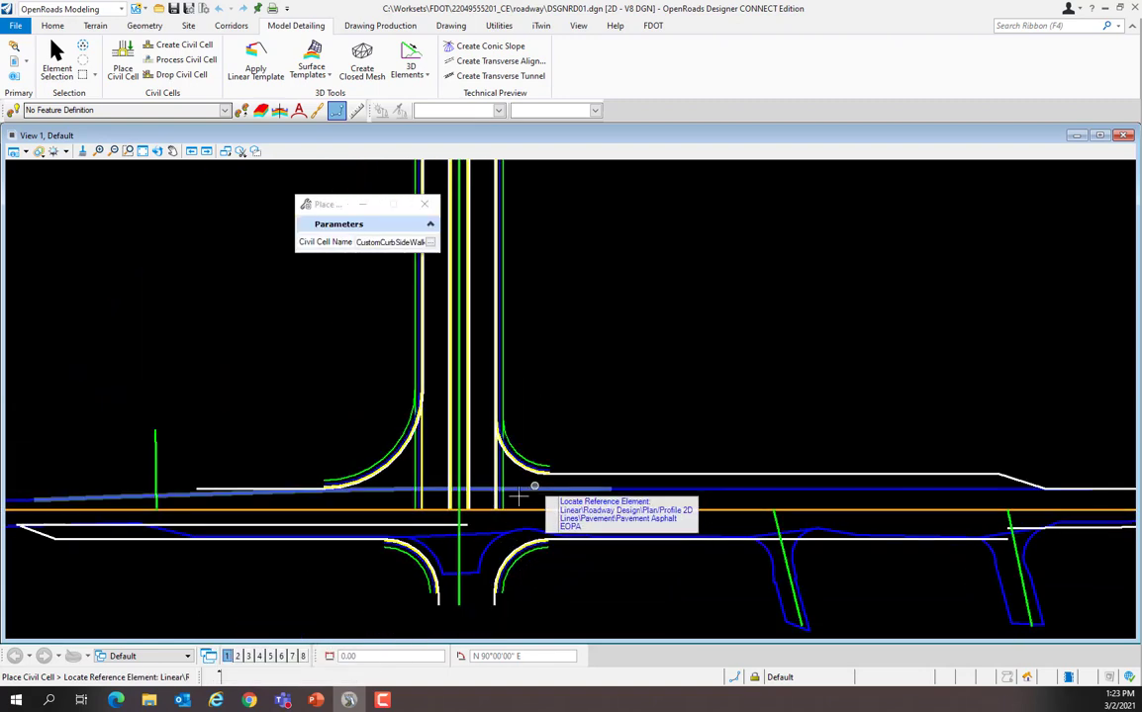
left_click(420, 561)
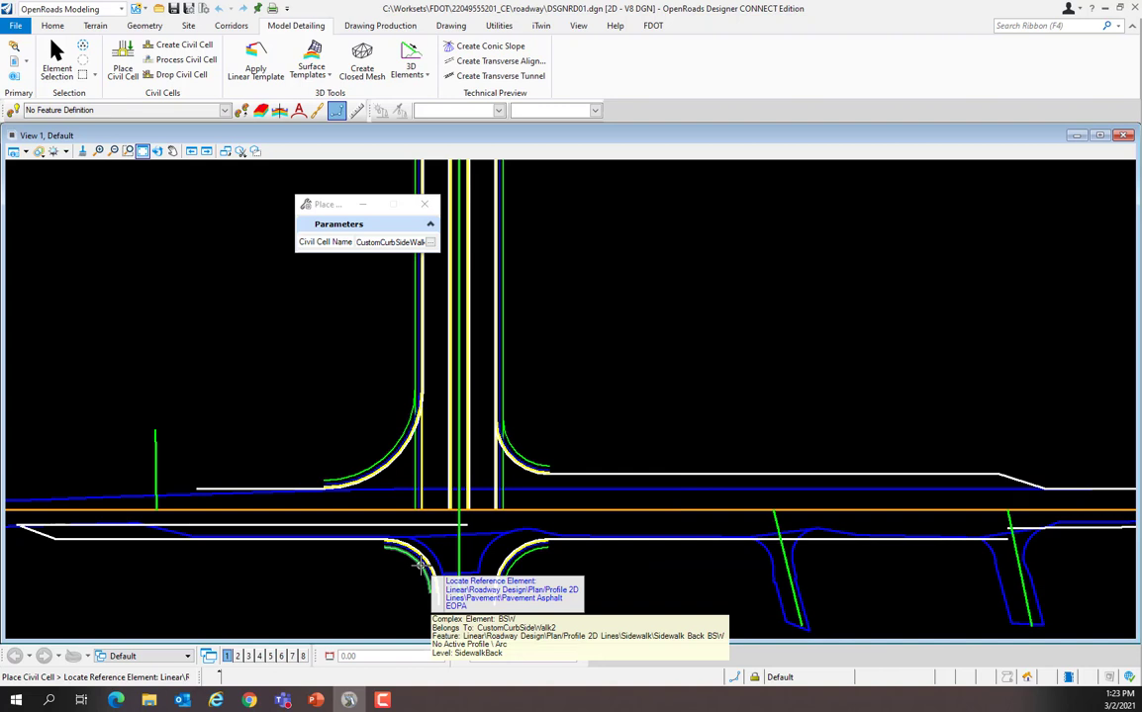
left_click(420, 565)
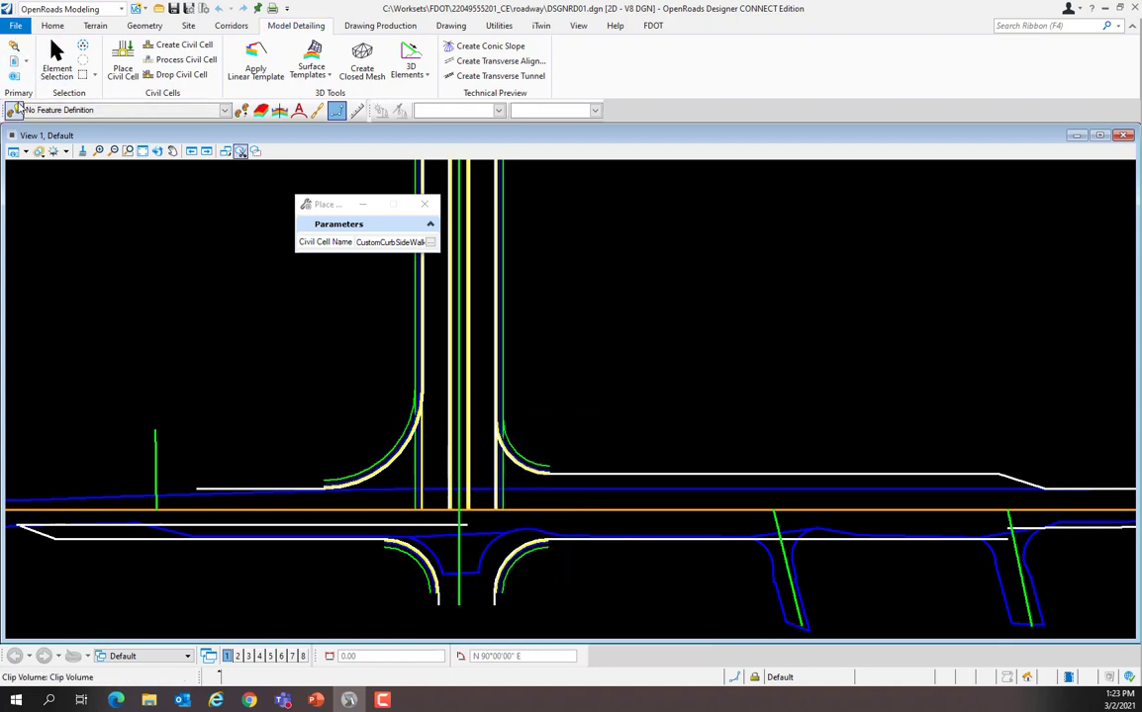
left_click(15, 47)
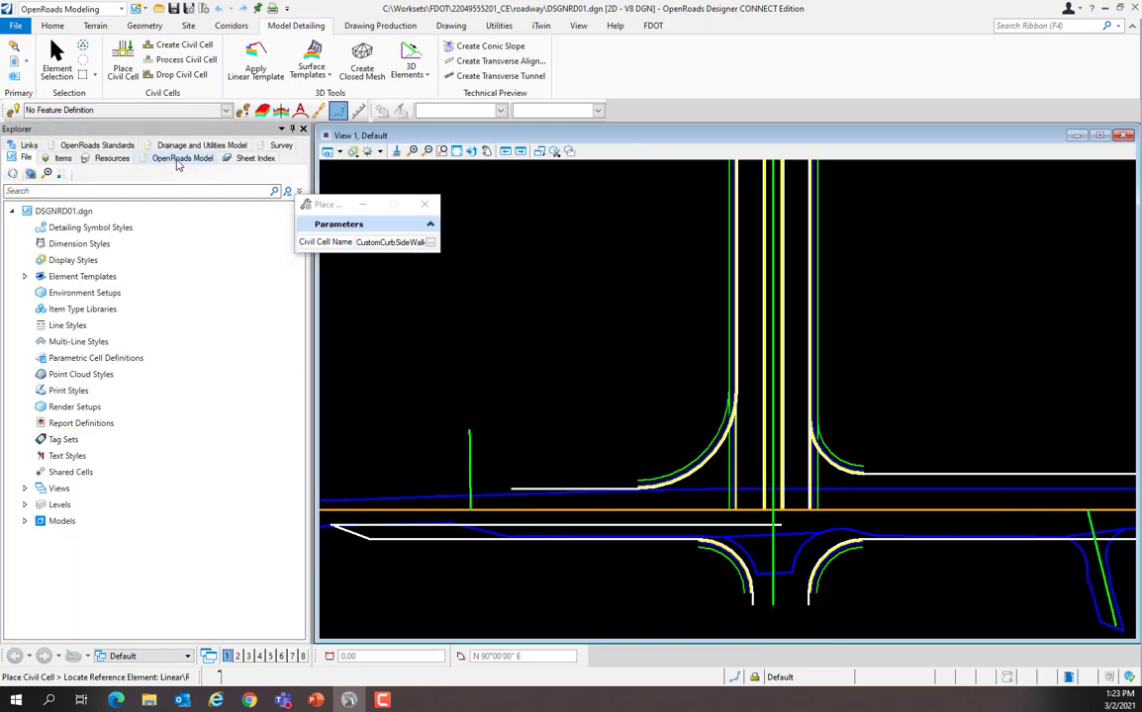
left_click(180, 159)
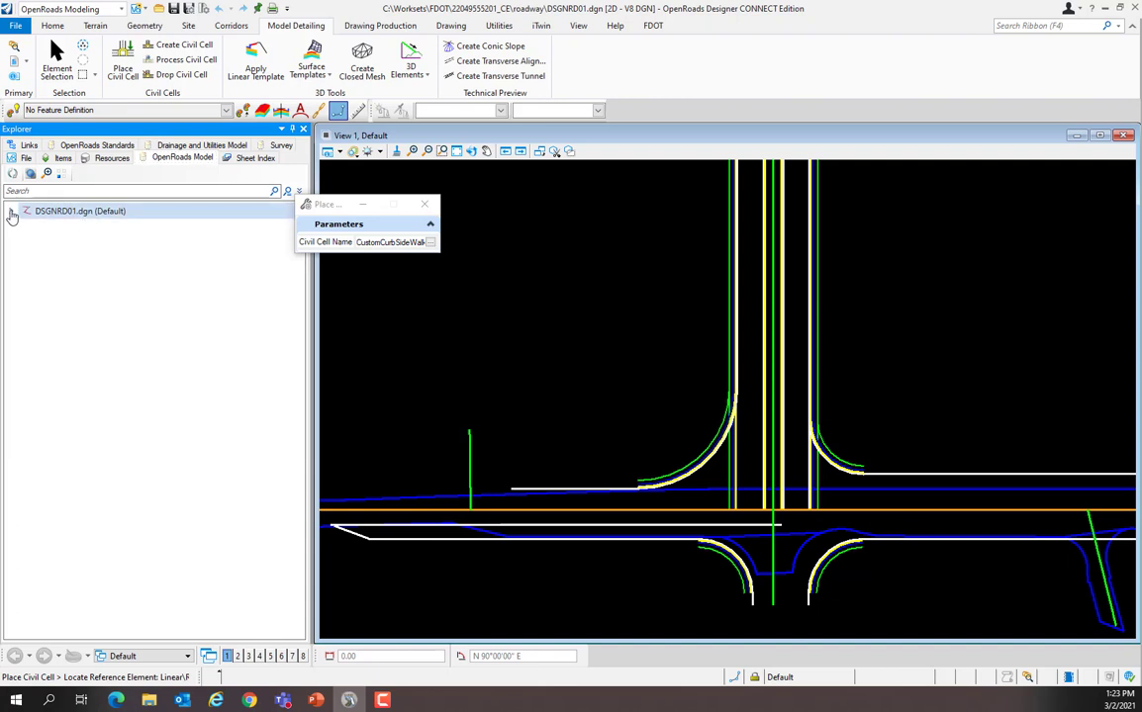
left_click(12, 212)
left_click(26, 310)
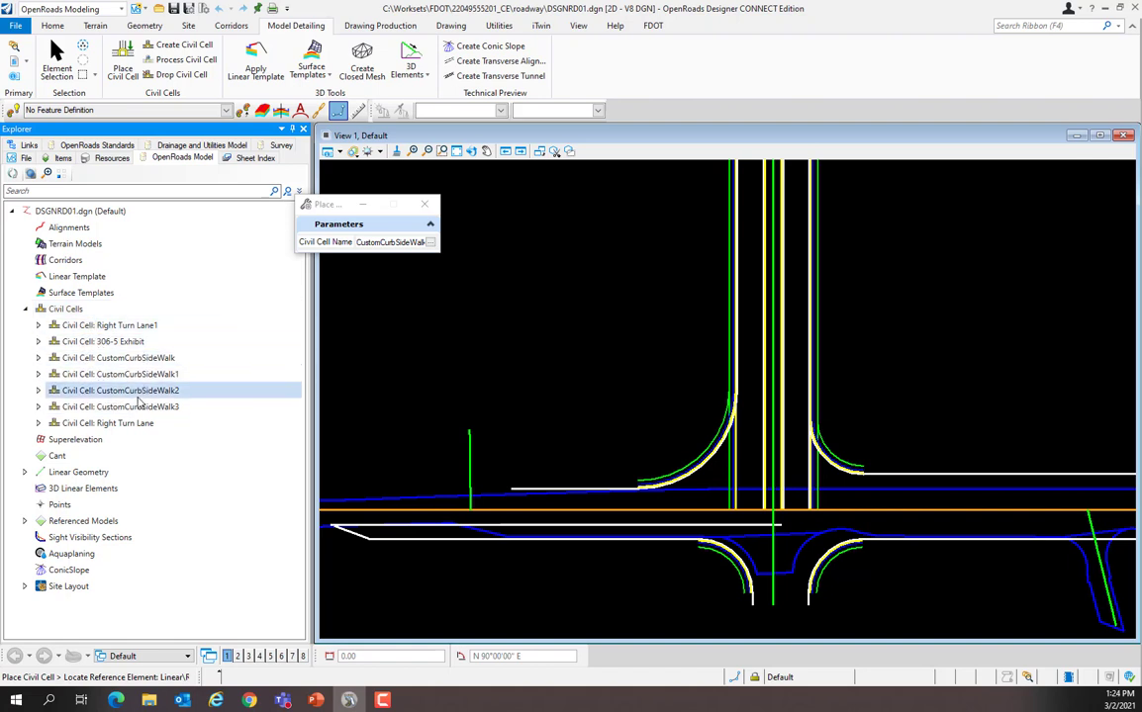
- Highlight Right Turn Lane1 and the placed CustomCurbSideWalk cells one after another to match each listed civil cell to its lines
left_click(117, 331)
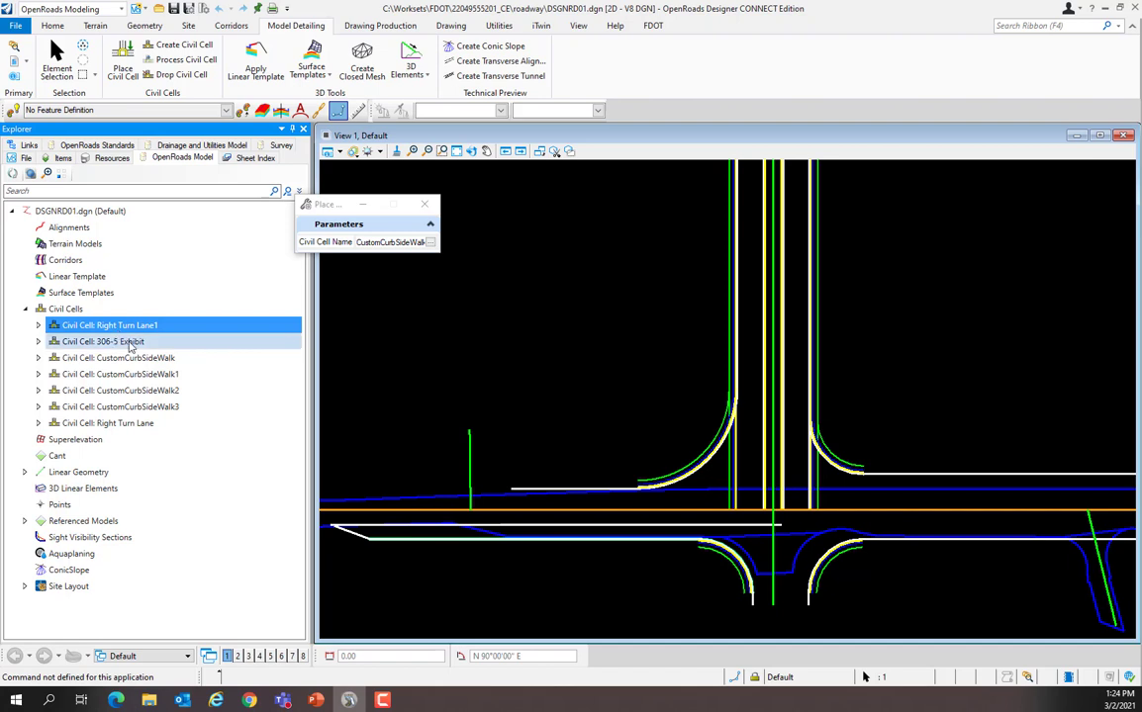
left_click(151, 362)
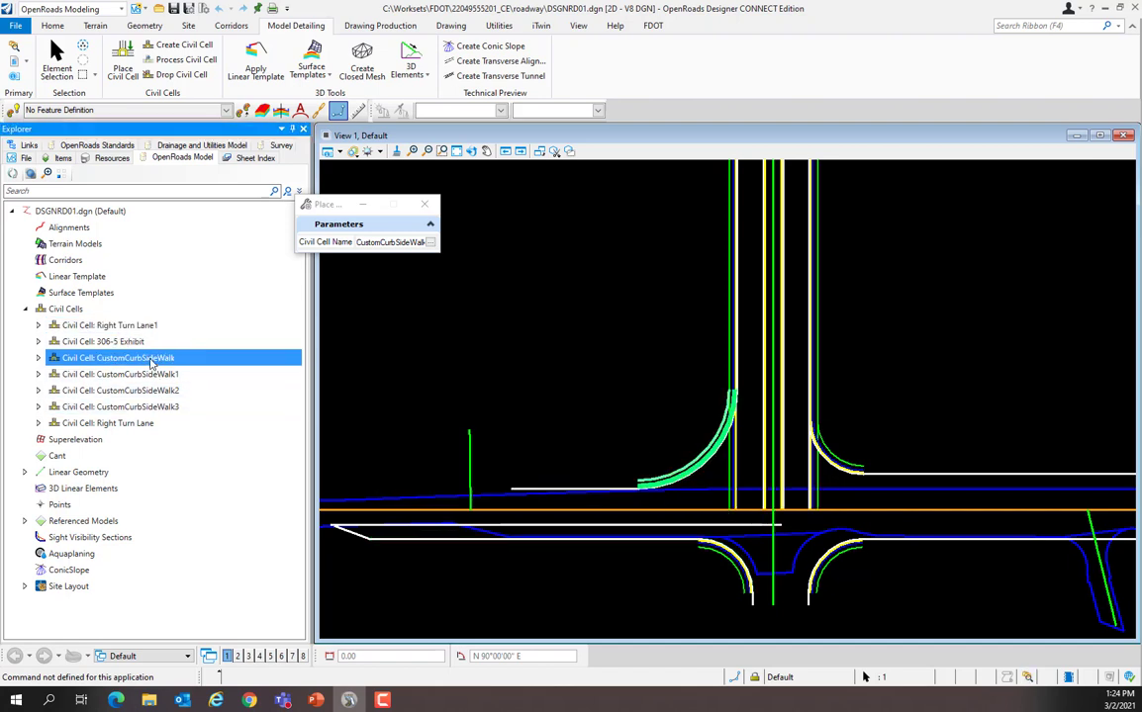
left_click(151, 395)
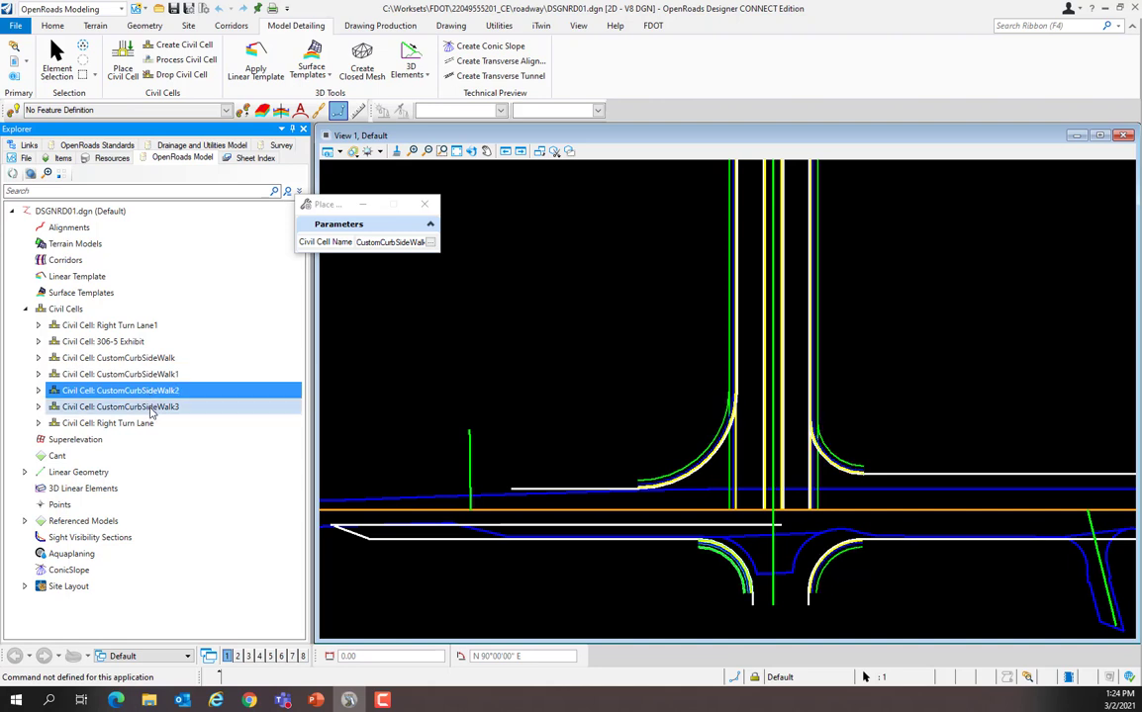
left_click(151, 409)
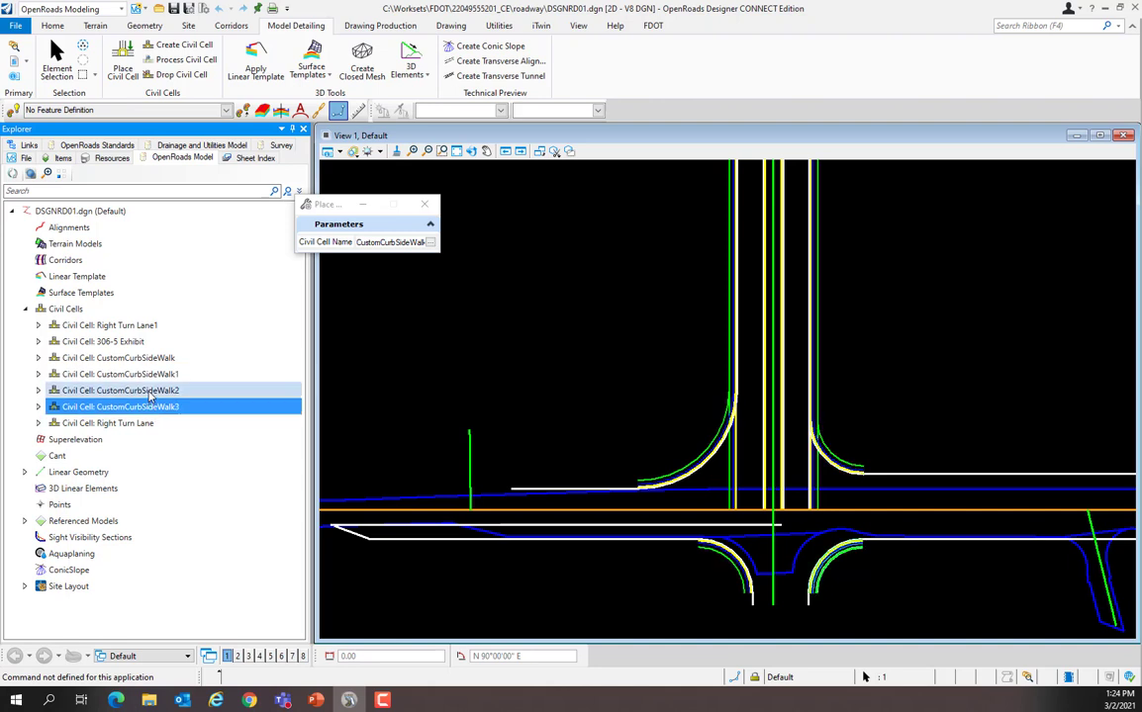
- Delete the civil cell CustomCurbSideWalk2 from the southwest return
left_click(150, 393)
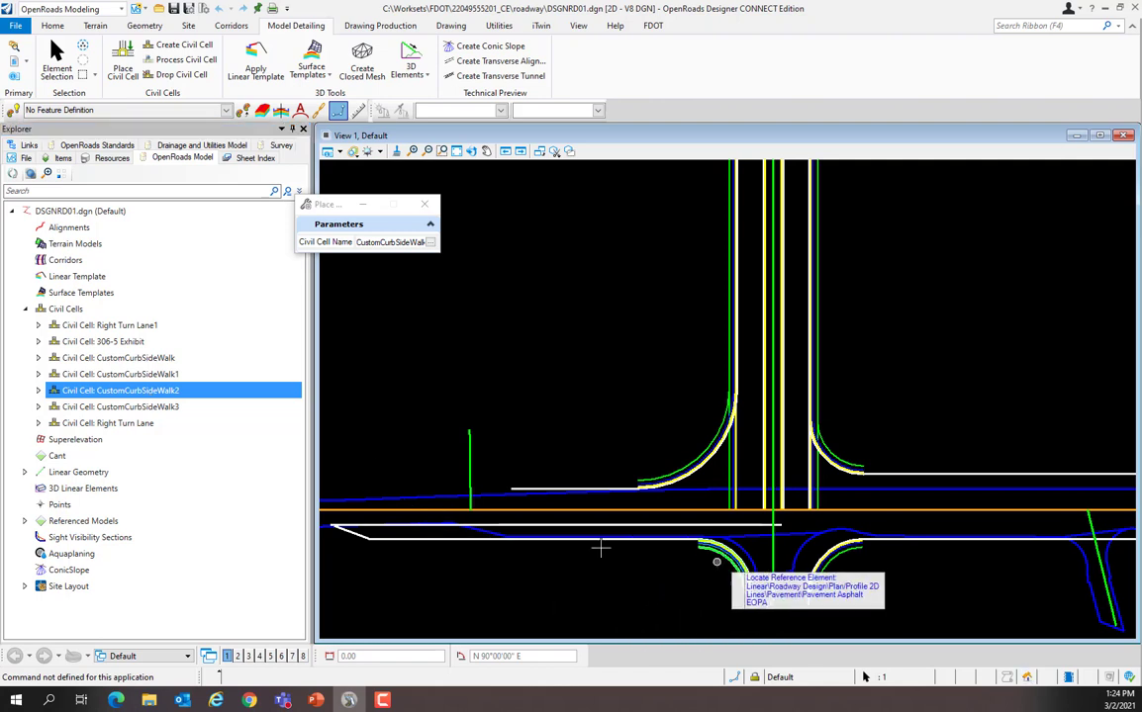
right_click(138, 393)
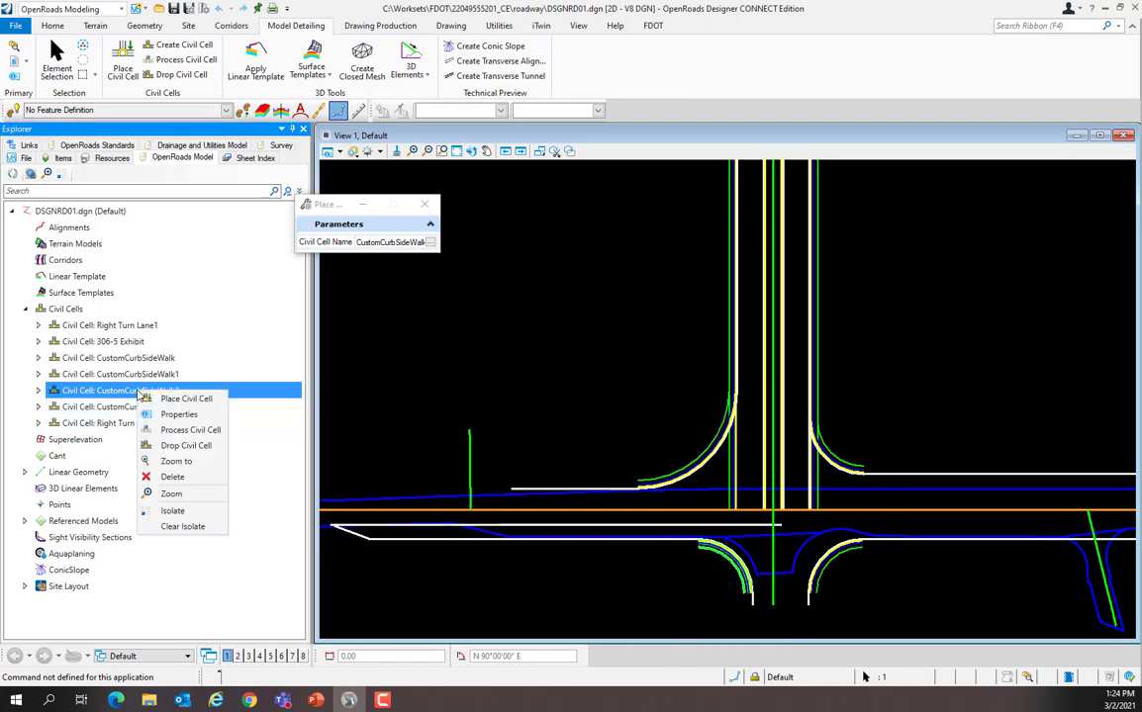
left_click(177, 477)
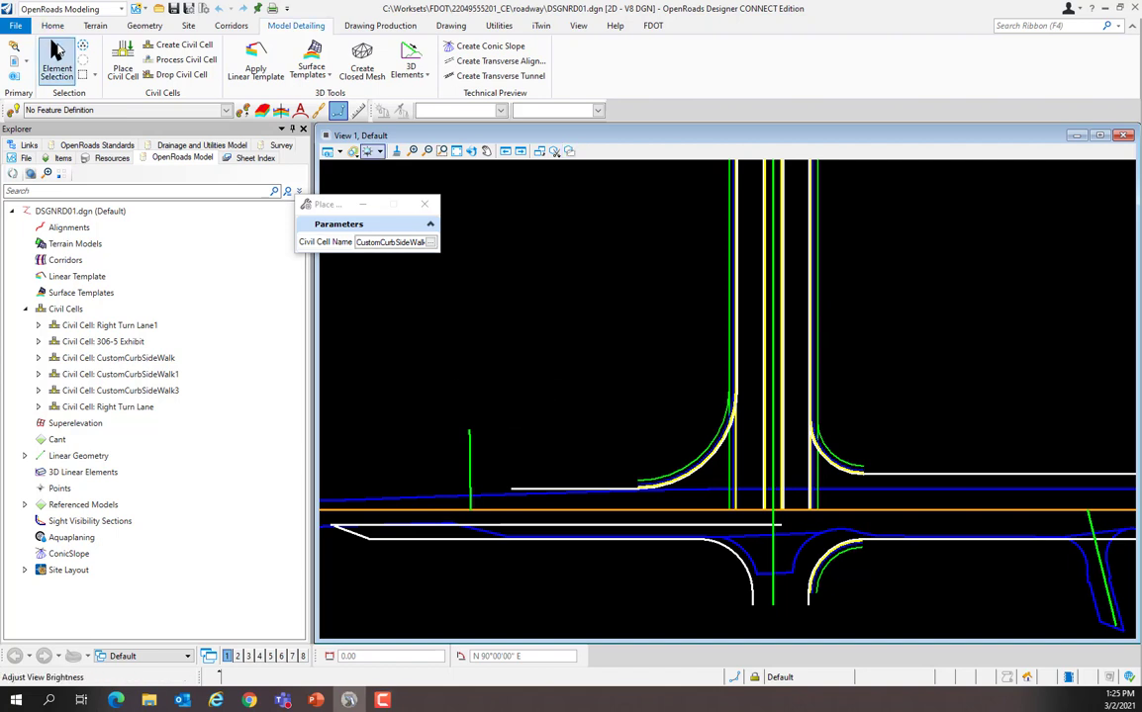
- Leave civil cell placement and search the commands for "trim" to start Trim To Element
left_click(56, 52)
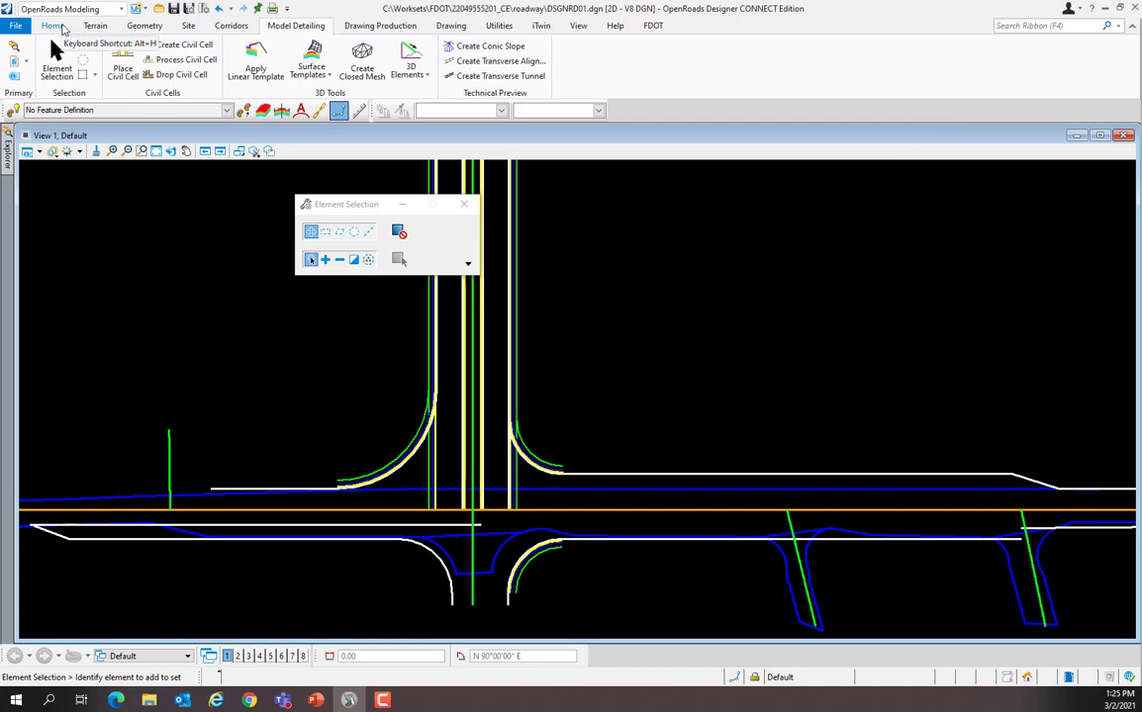
left_click(56, 27)
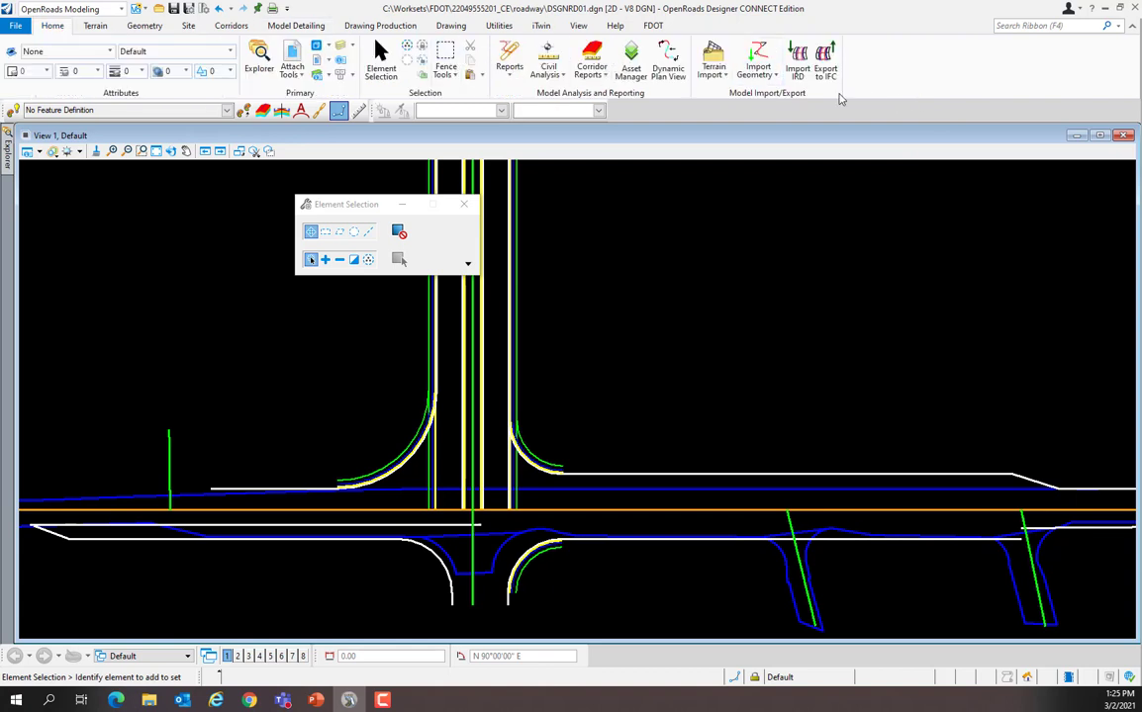
left_click(450, 27)
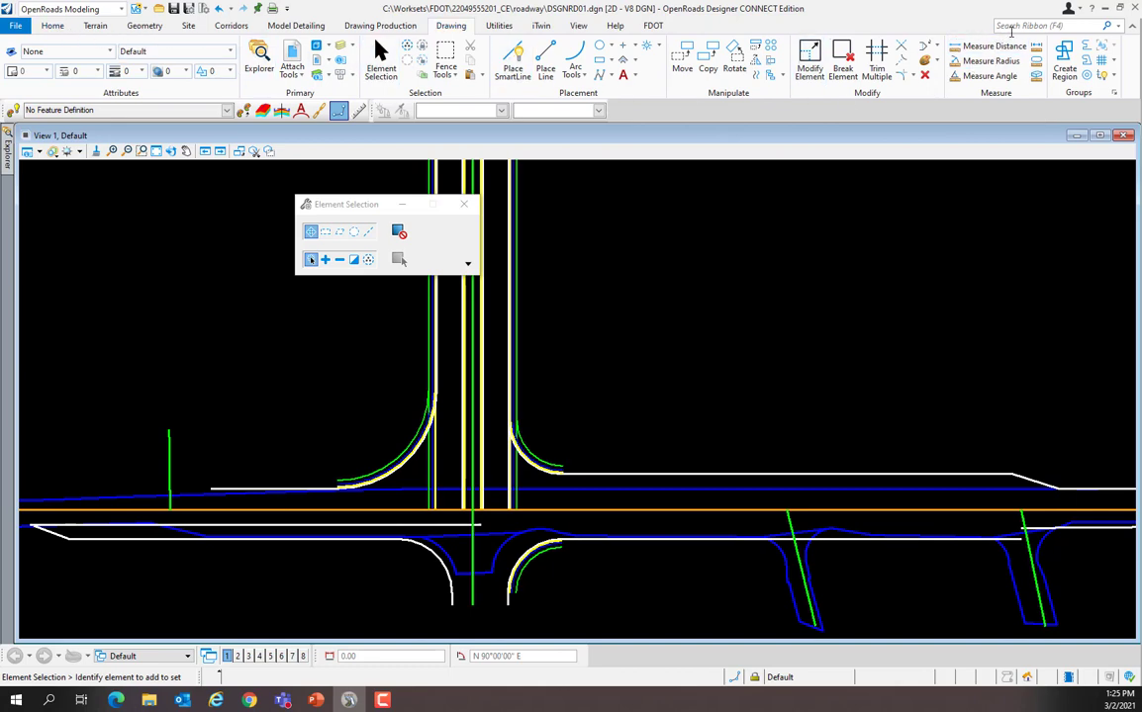
left_click(653, 26)
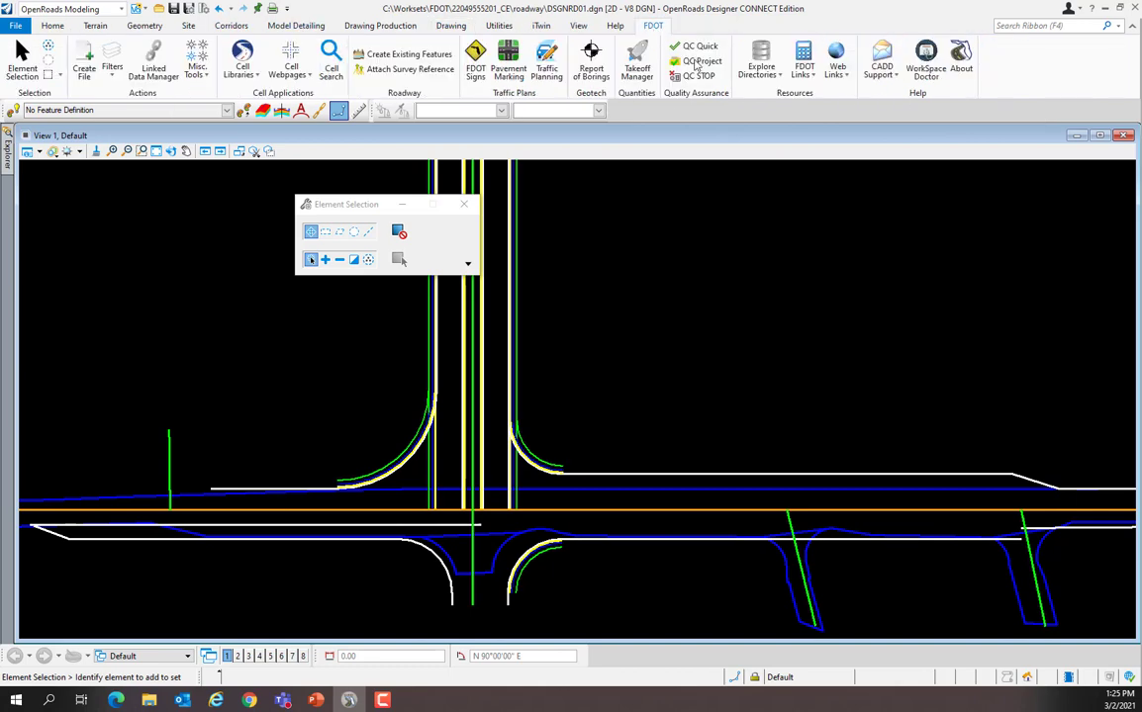
left_click(1013, 27)
type("trim")
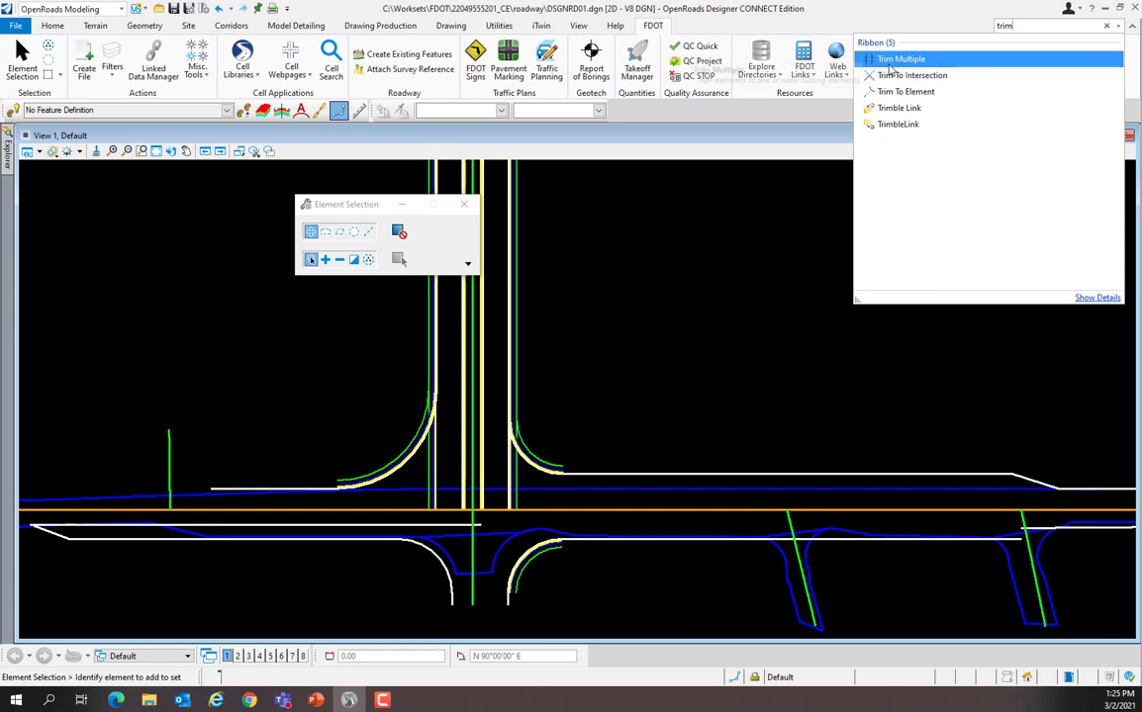
mouse_move(895, 61)
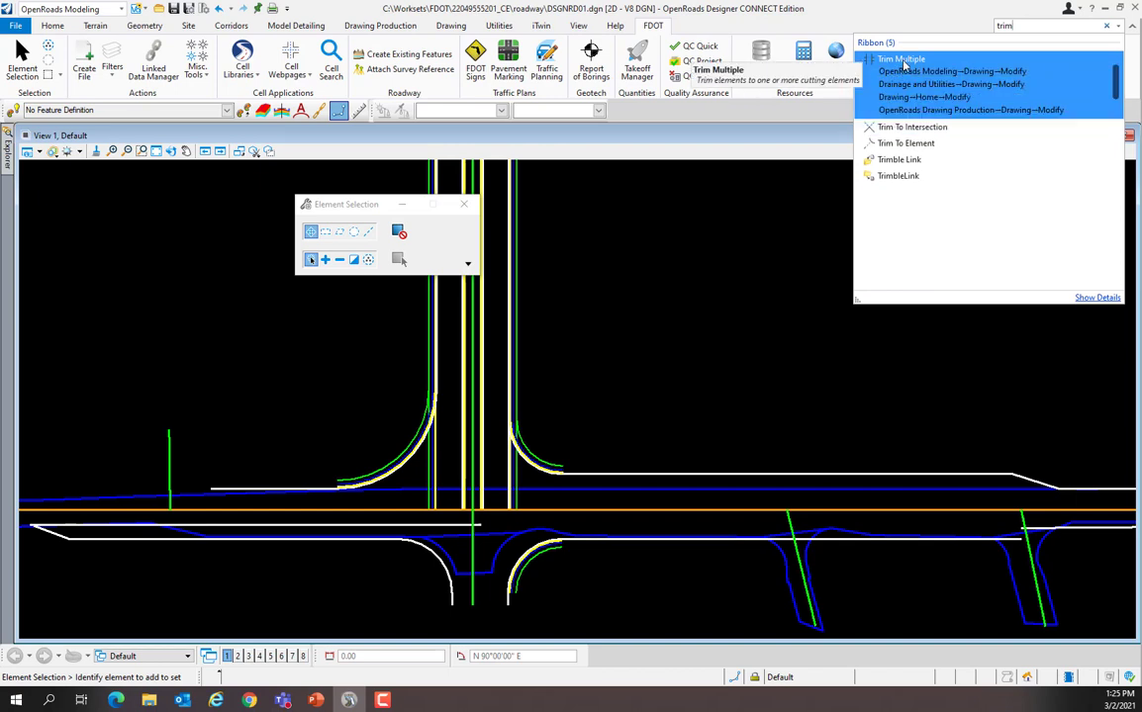
mouse_move(893, 97)
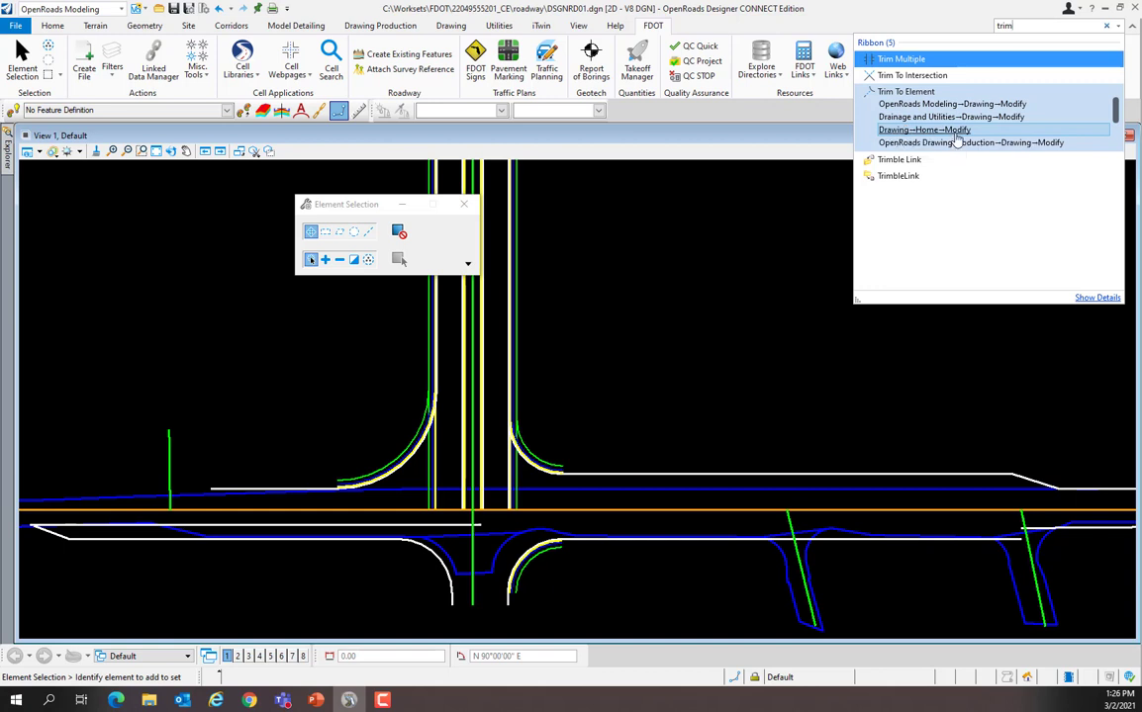
left_click(908, 94)
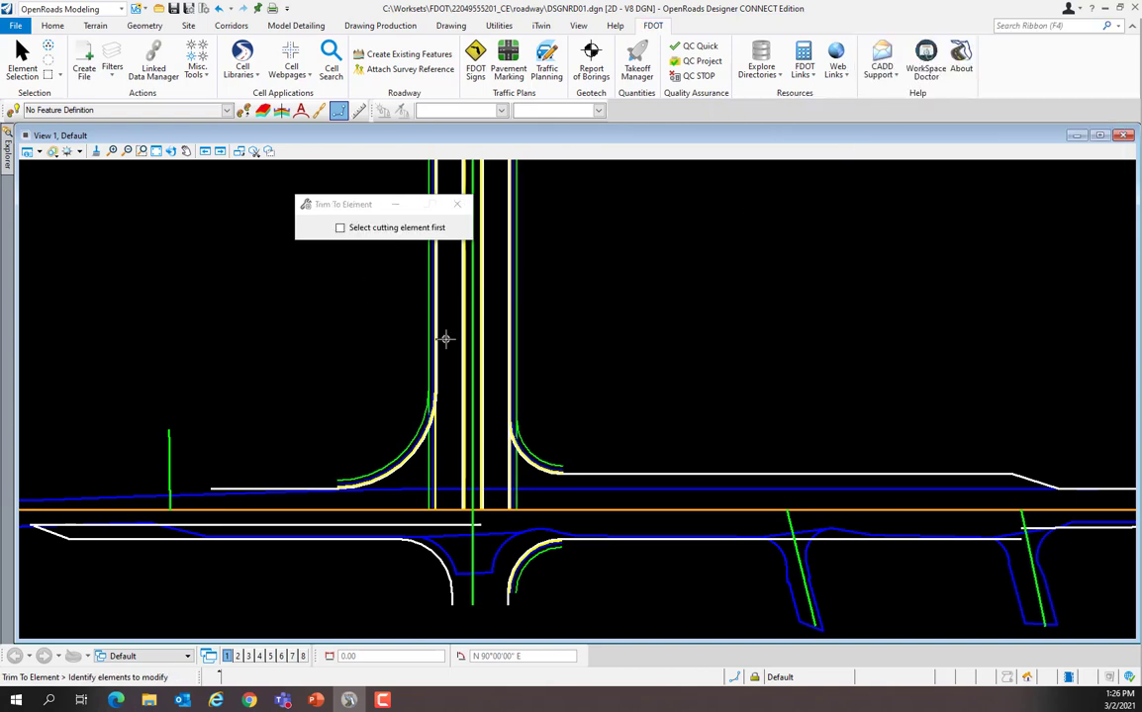
- Trim the back and front sidewalk lines on the side road's west side to the northwest return's sidewalk arcs
scroll(444, 333, "up", 1)
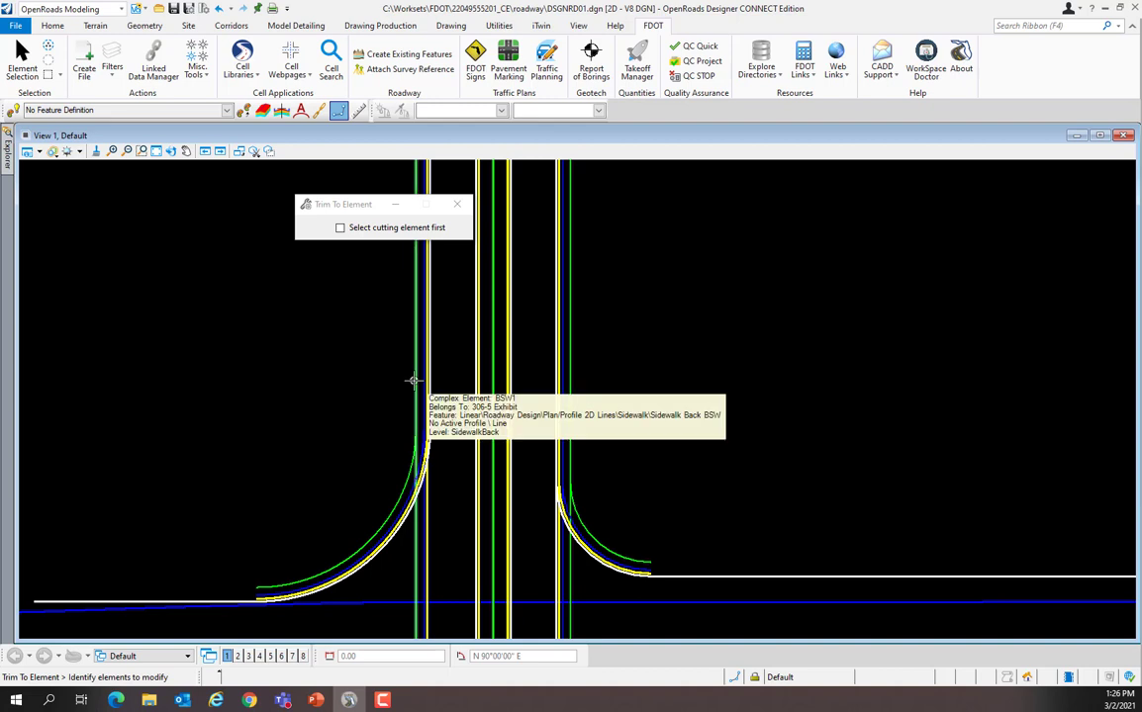
left_click(414, 379)
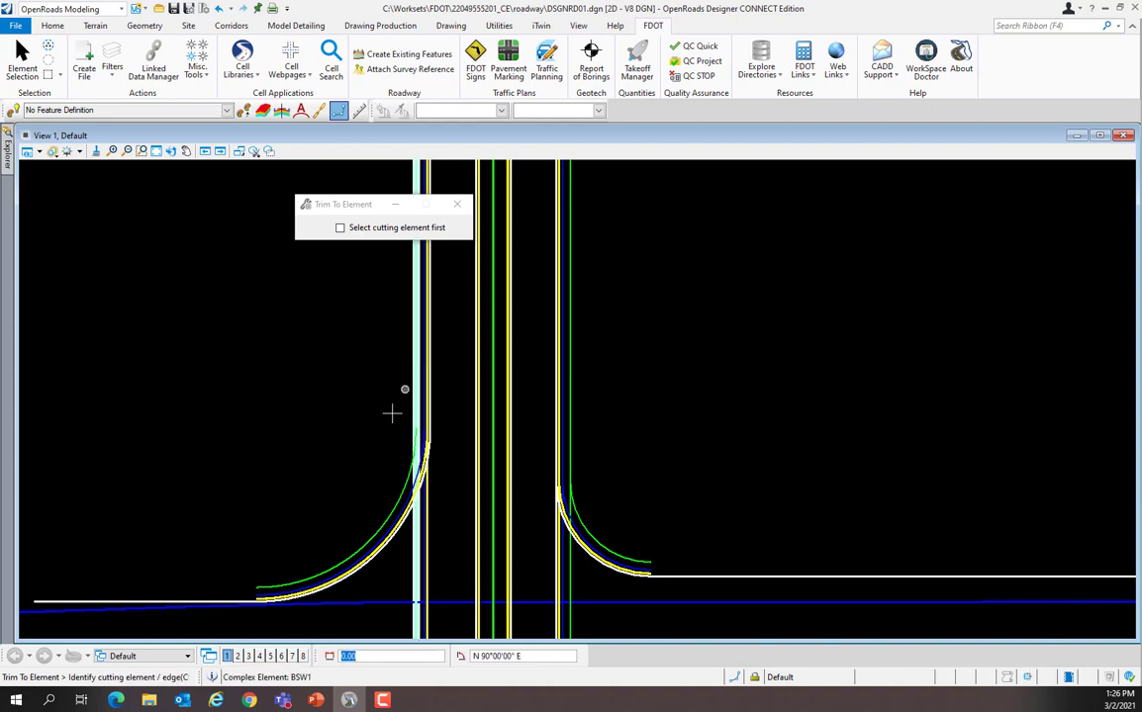
left_click(388, 465)
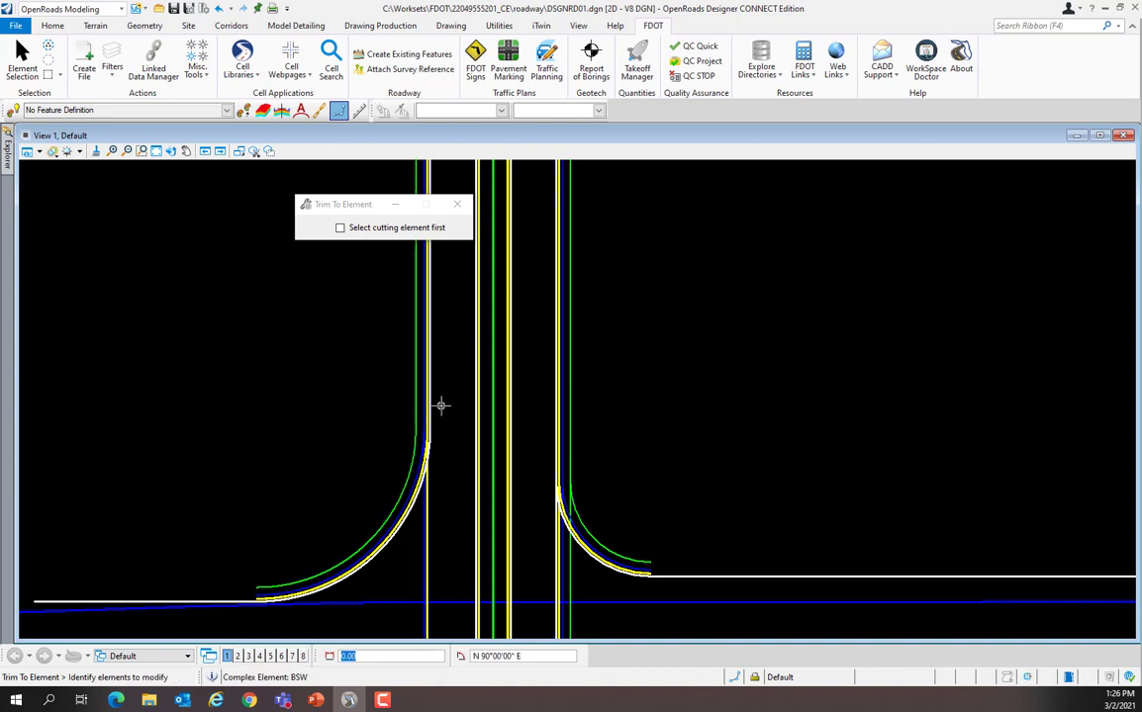
scroll(441, 406, "up", 2)
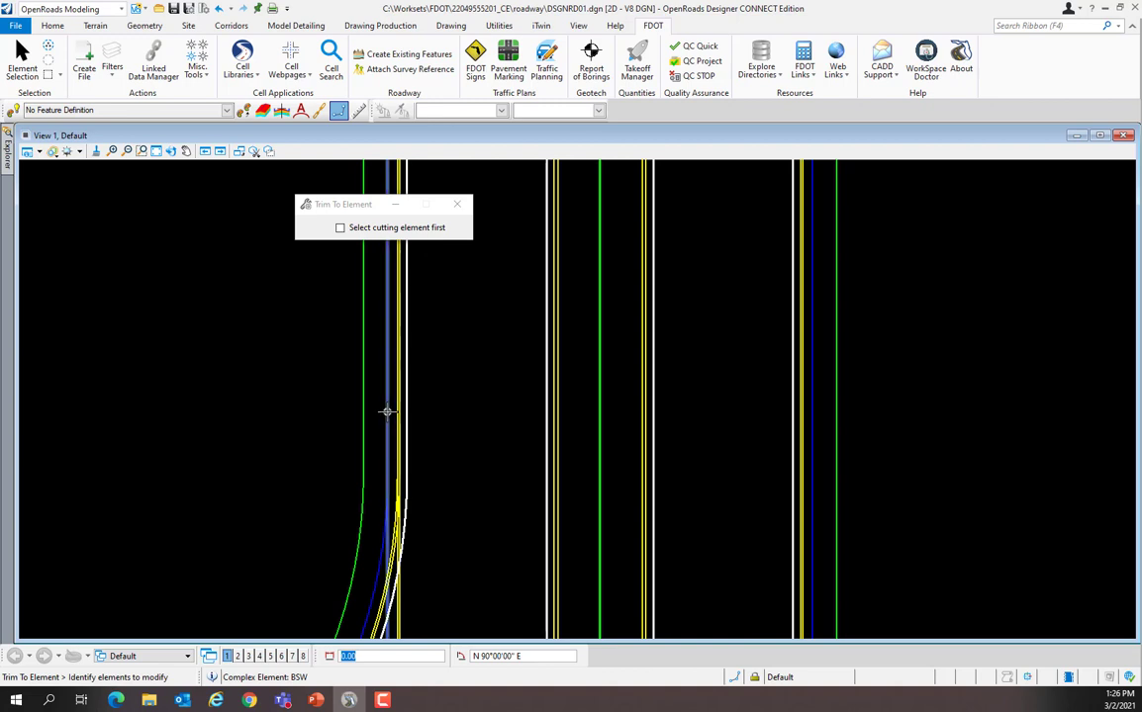
left_click(387, 408)
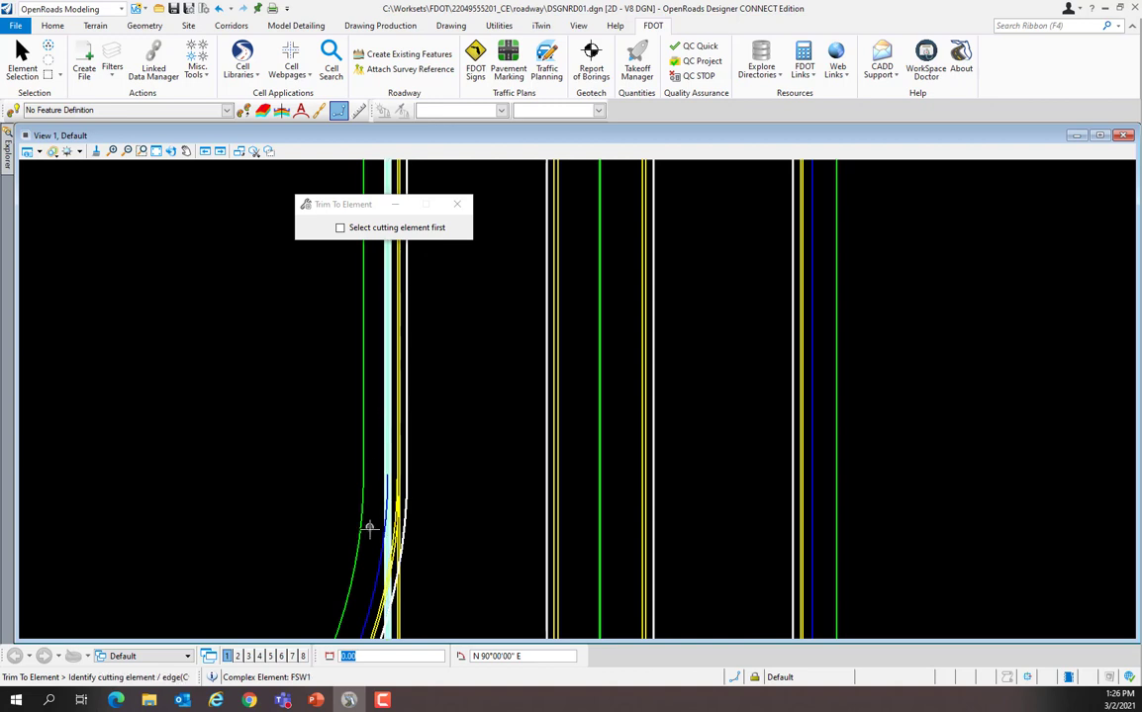
left_click(369, 597)
- Trim the curb lines on the side road's west side to the curb arcs of the northwest return
scroll(399, 461, "up", 2)
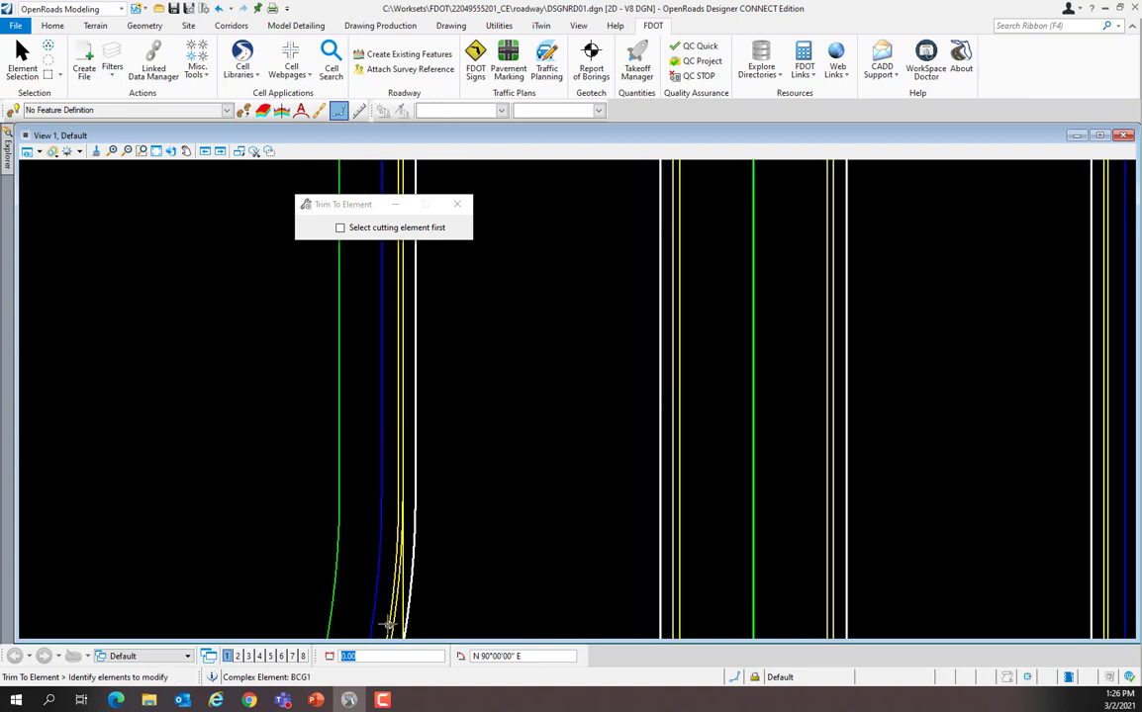
left_click(400, 534)
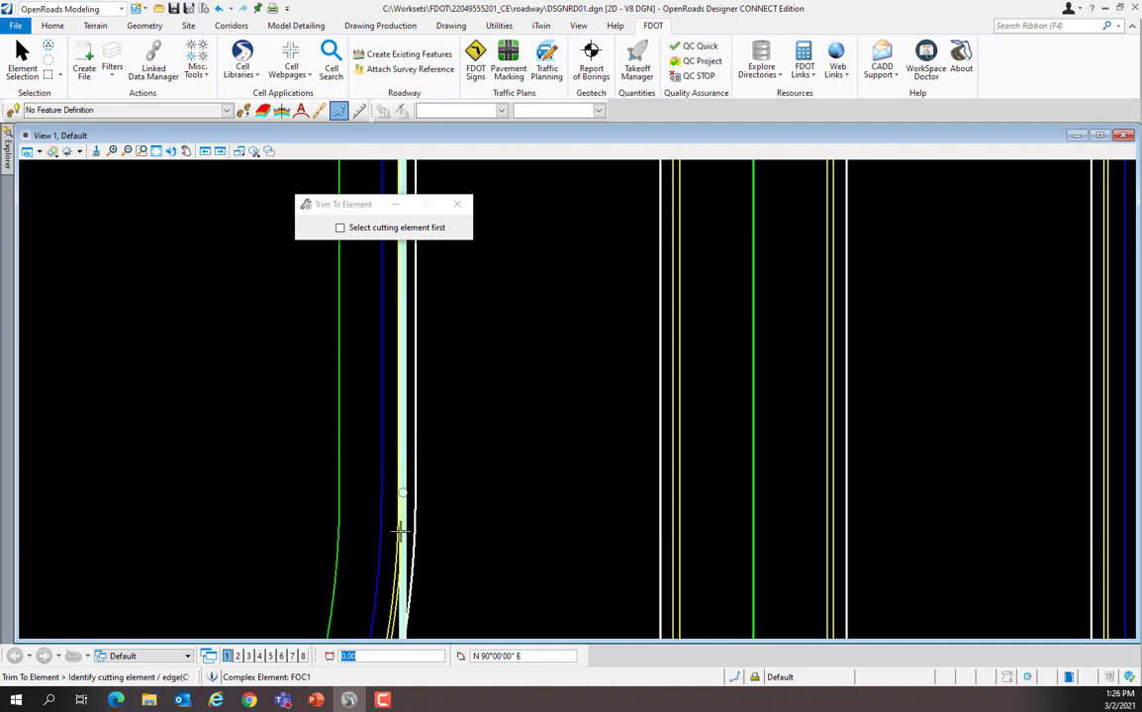
left_click(399, 633)
scroll(237, 478, "down", 4)
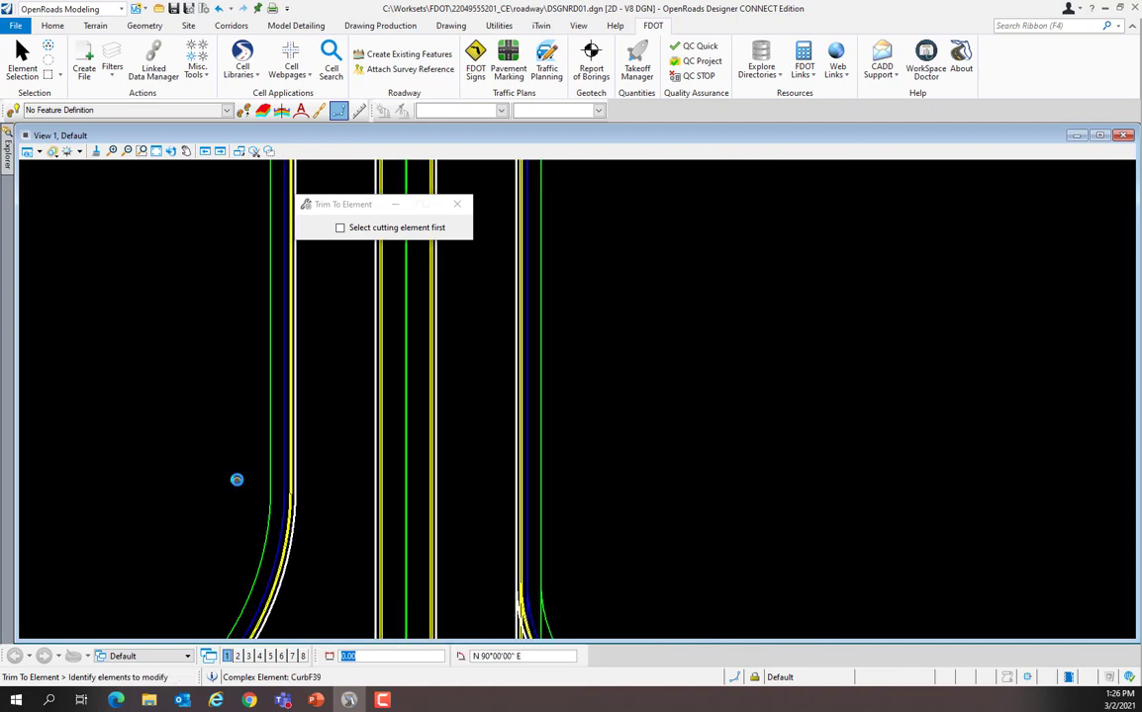
- Trim the back and front sidewalk lines on the side road's east side to the northeast return's sidewalk arcs
scroll(332, 522, "up", 2)
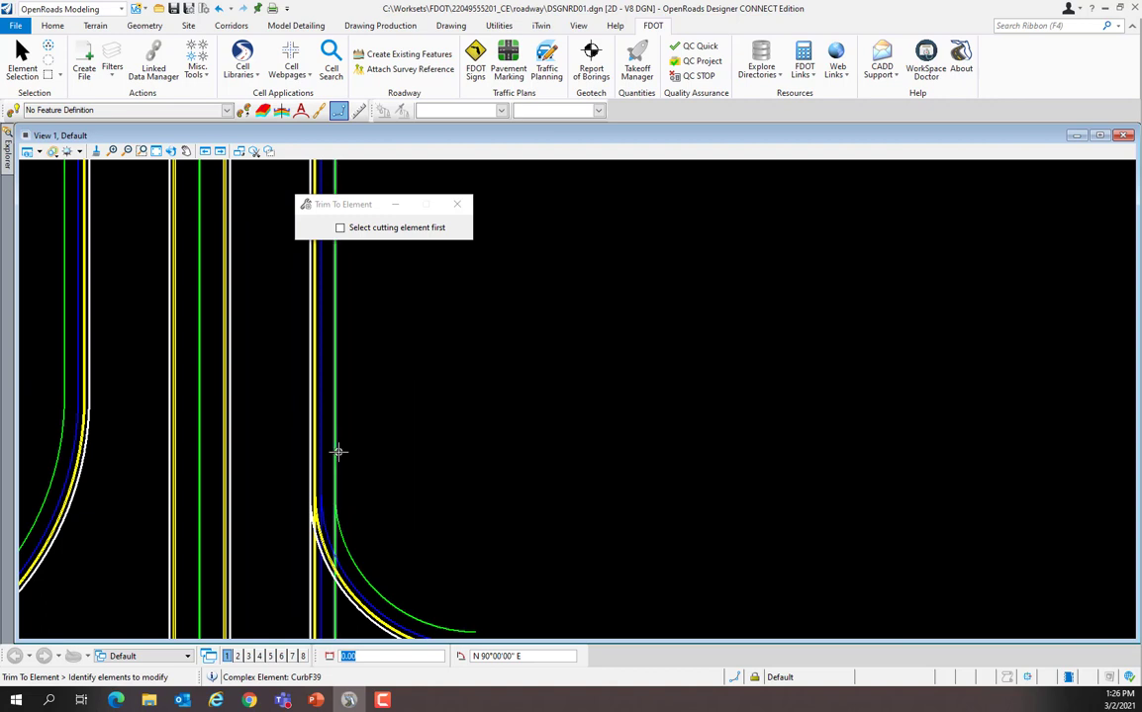
left_click(338, 452)
left_click(354, 557)
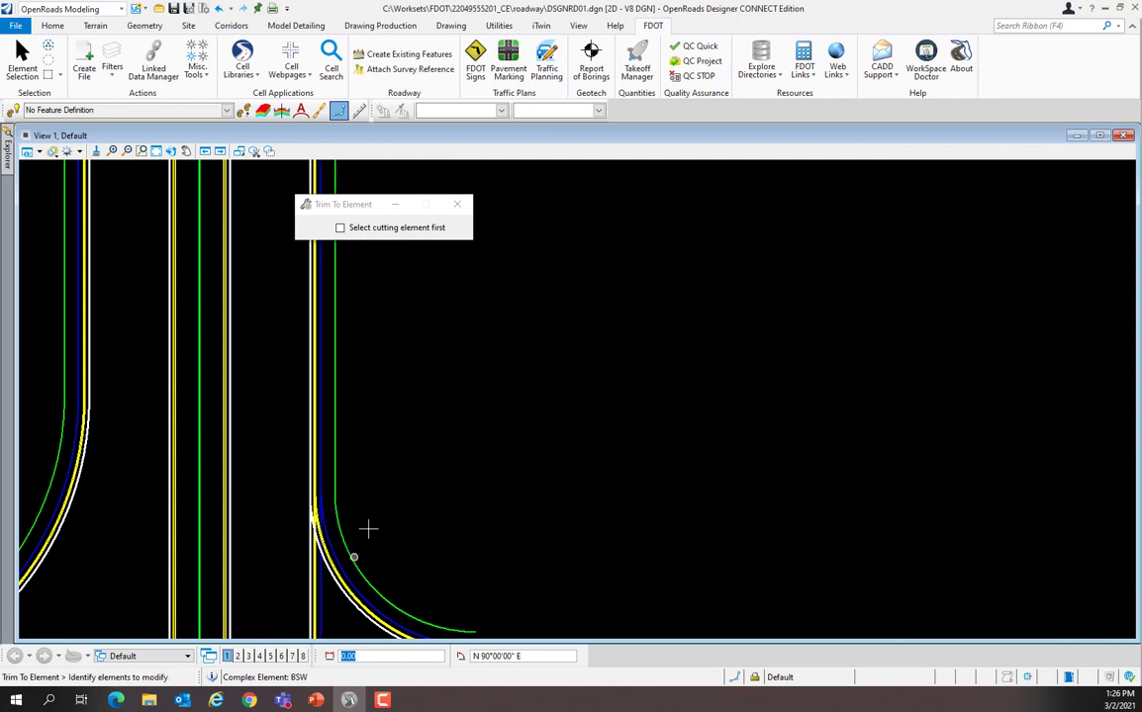
left_click(317, 451)
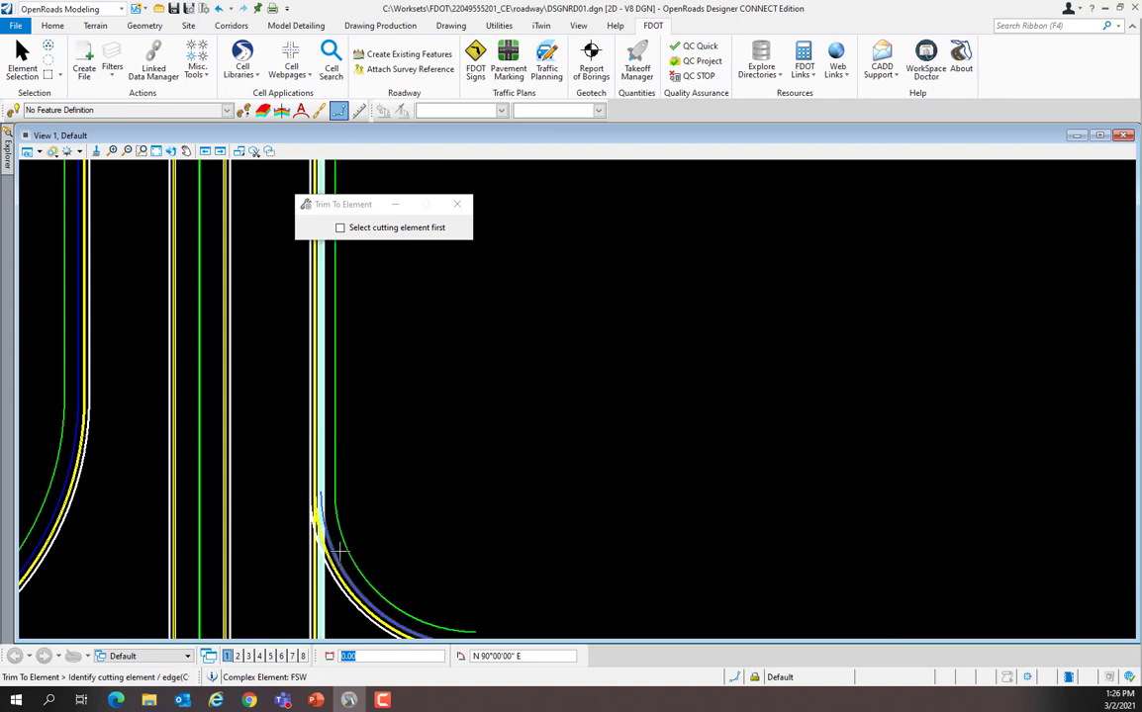
left_click(340, 549)
- Trim the curb lines on the side road's east side to the curb arcs of the northeast return
scroll(316, 495, "up", 3)
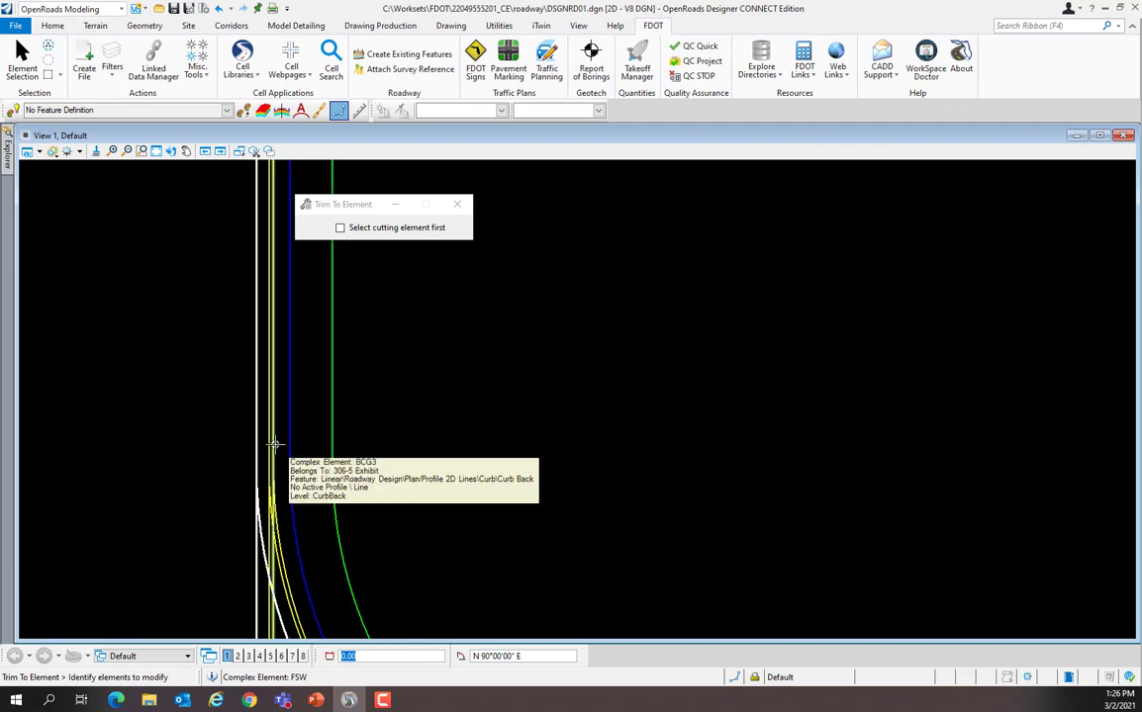
left_click(272, 414)
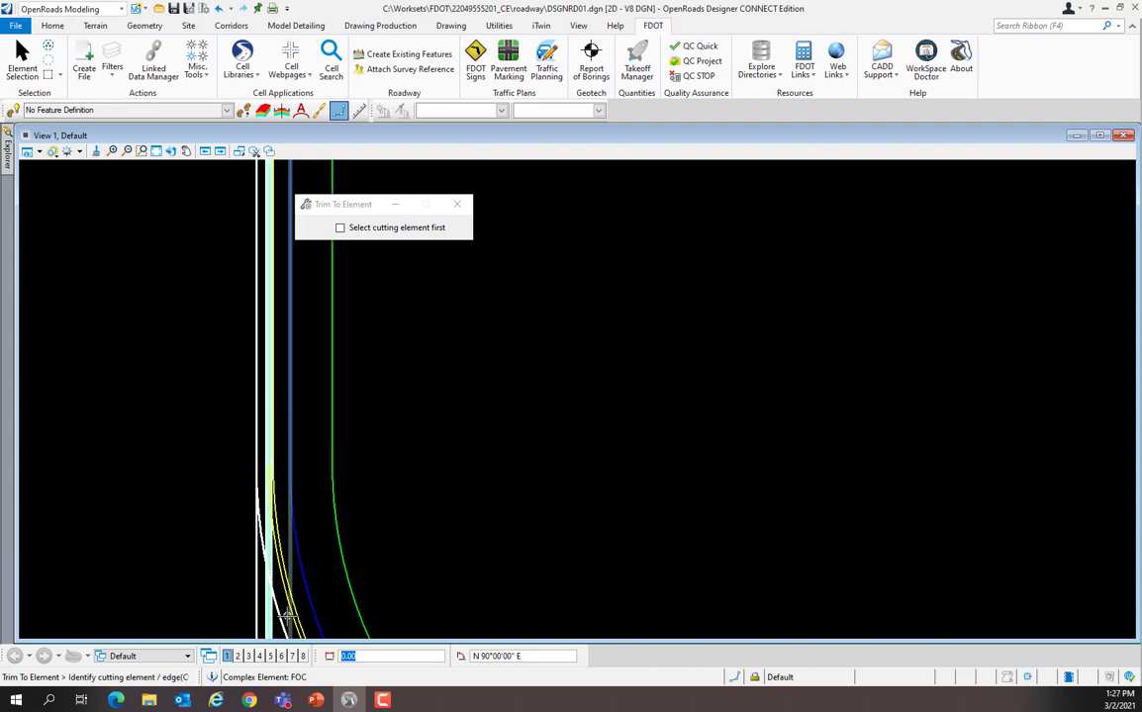
left_click(289, 610)
scroll(408, 449, "down", 3)
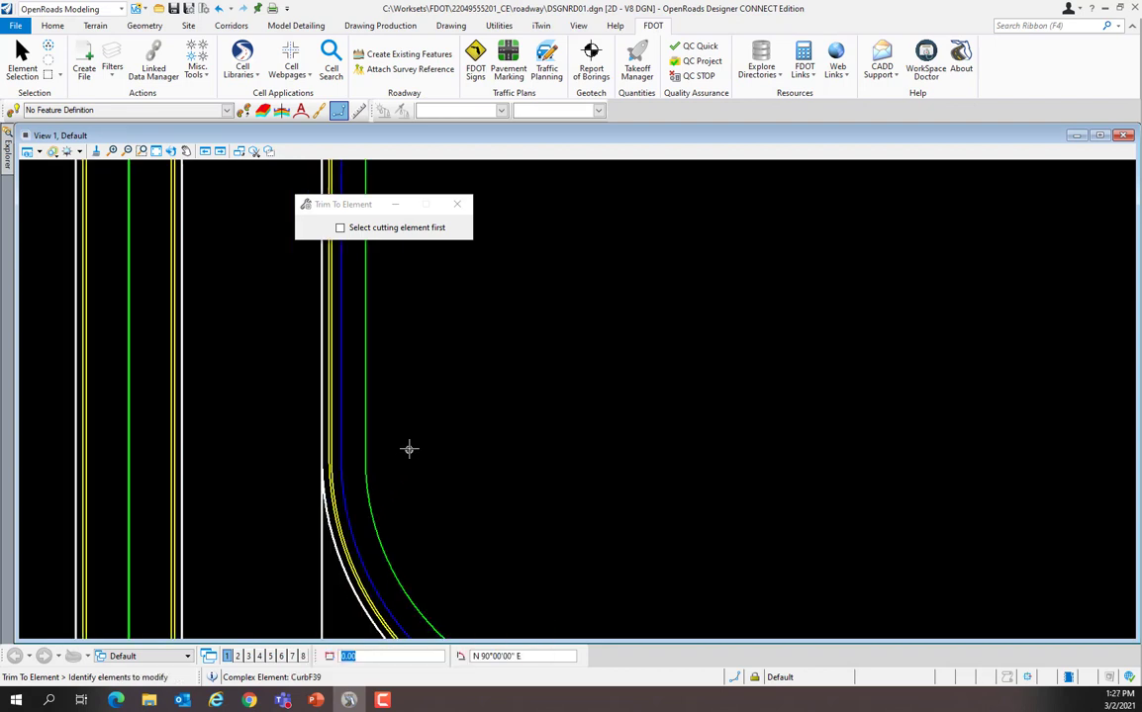
- Trim the side road's east edge-of-pavement line to the northeast return's pavement fillet
scroll(391, 376, "up", 3)
left_click(395, 364)
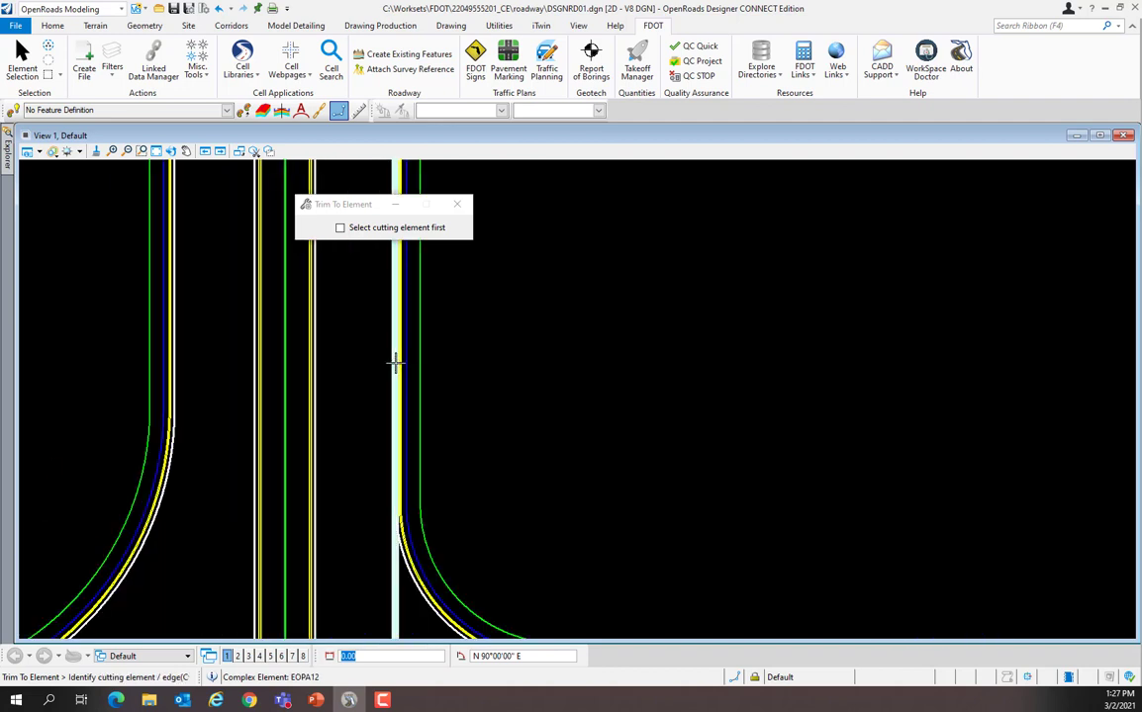
left_click(424, 611)
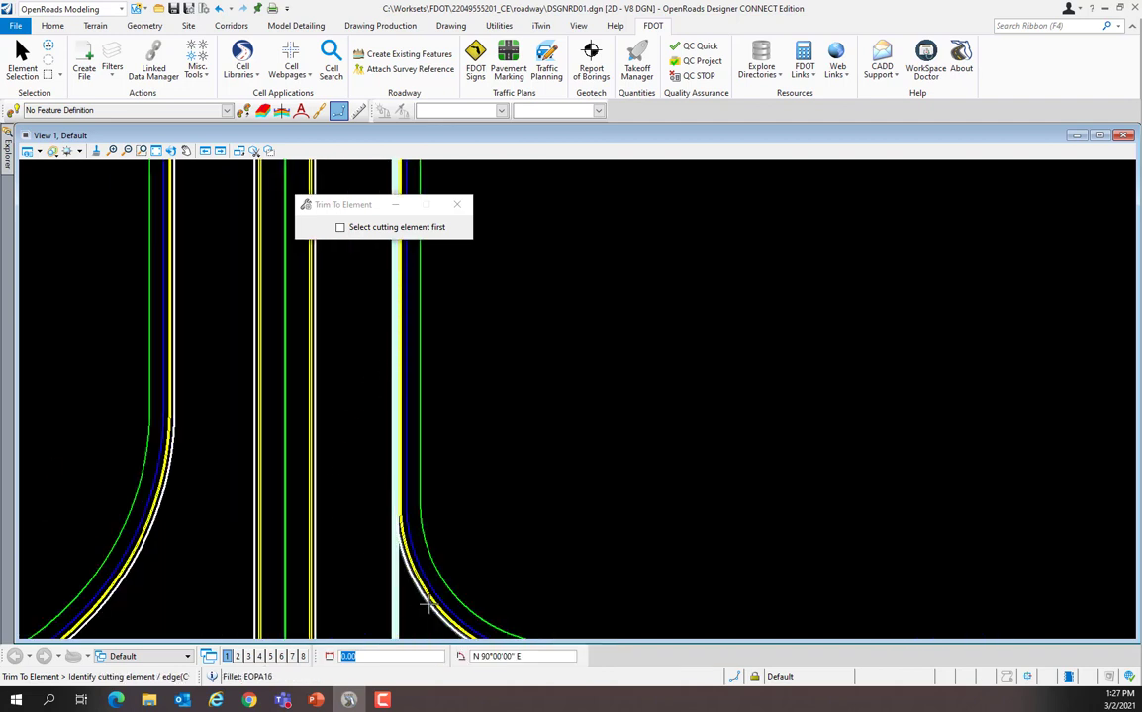
scroll(386, 495, "down", 4)
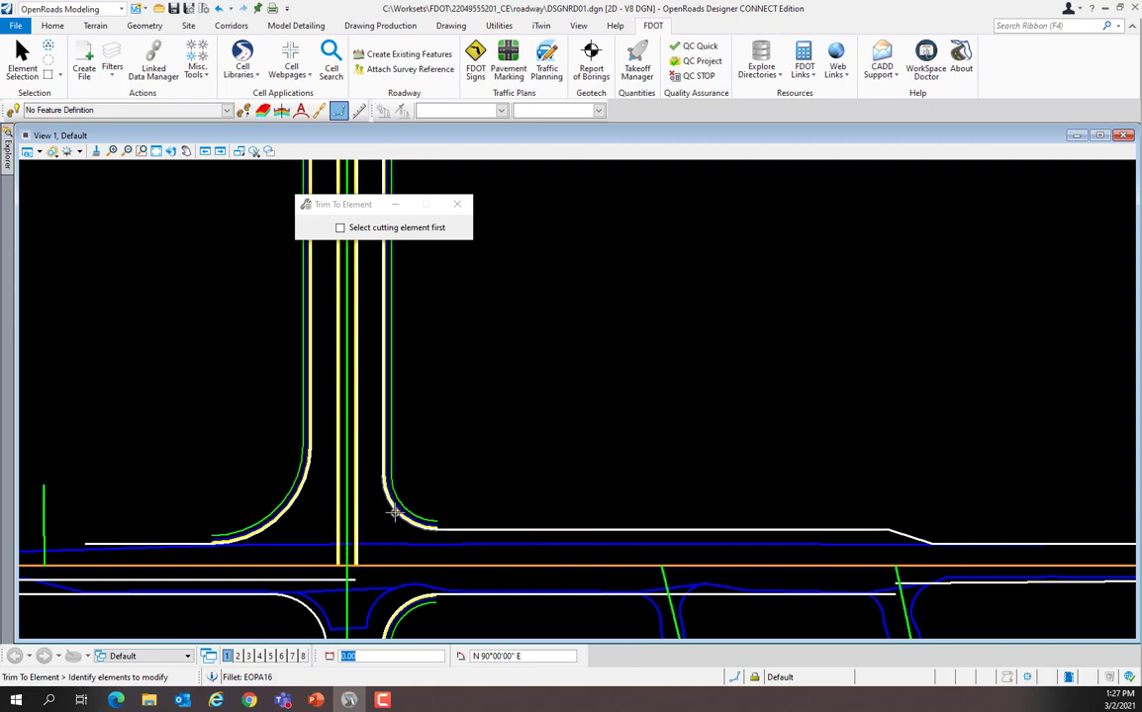
- Select the northeast return's edge-of-pavement fillet and set its radius to 45 feet
scroll(393, 507, "up", 3)
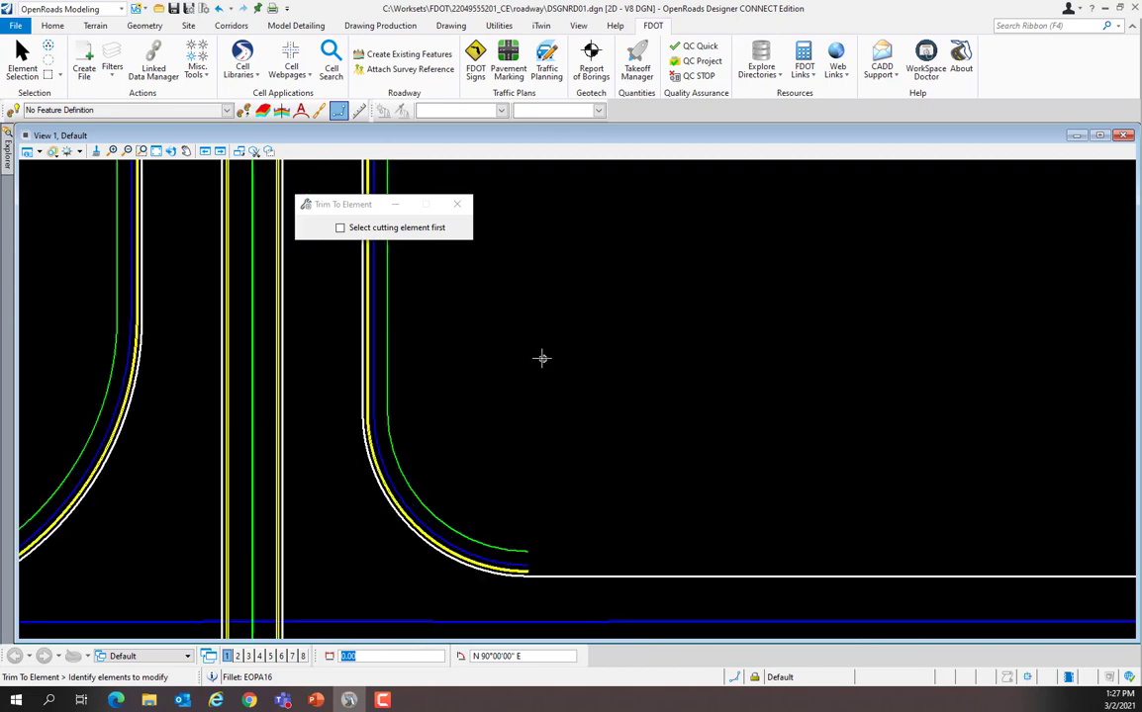
left_click(21, 60)
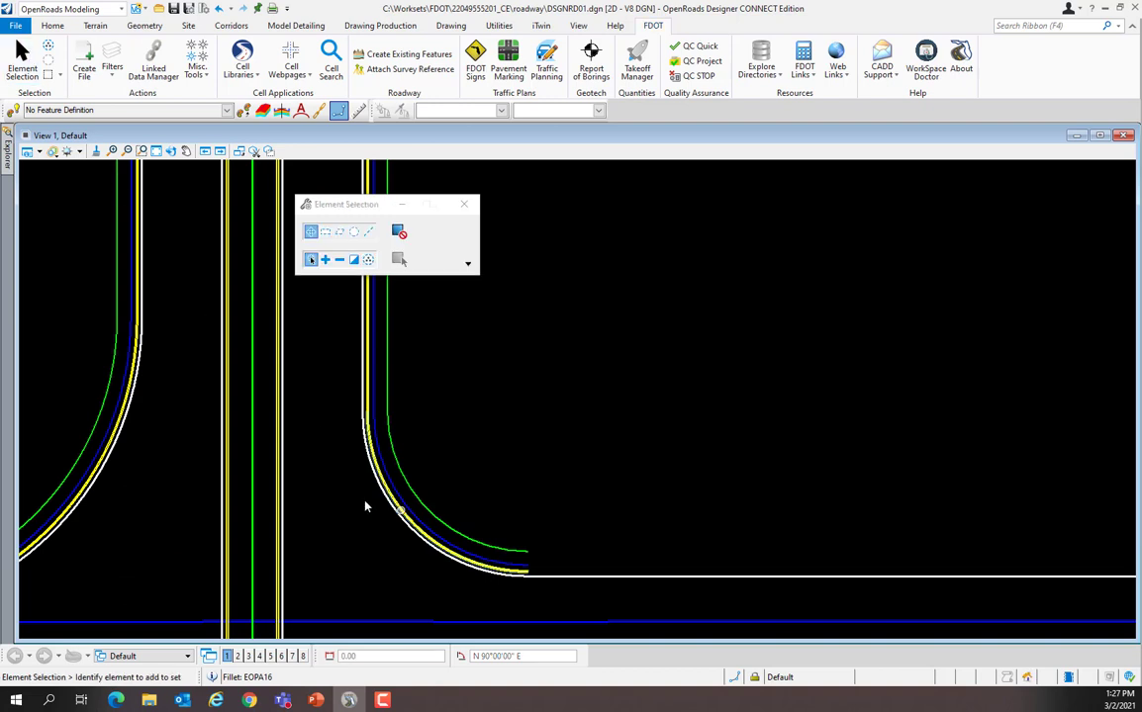
left_click(396, 510)
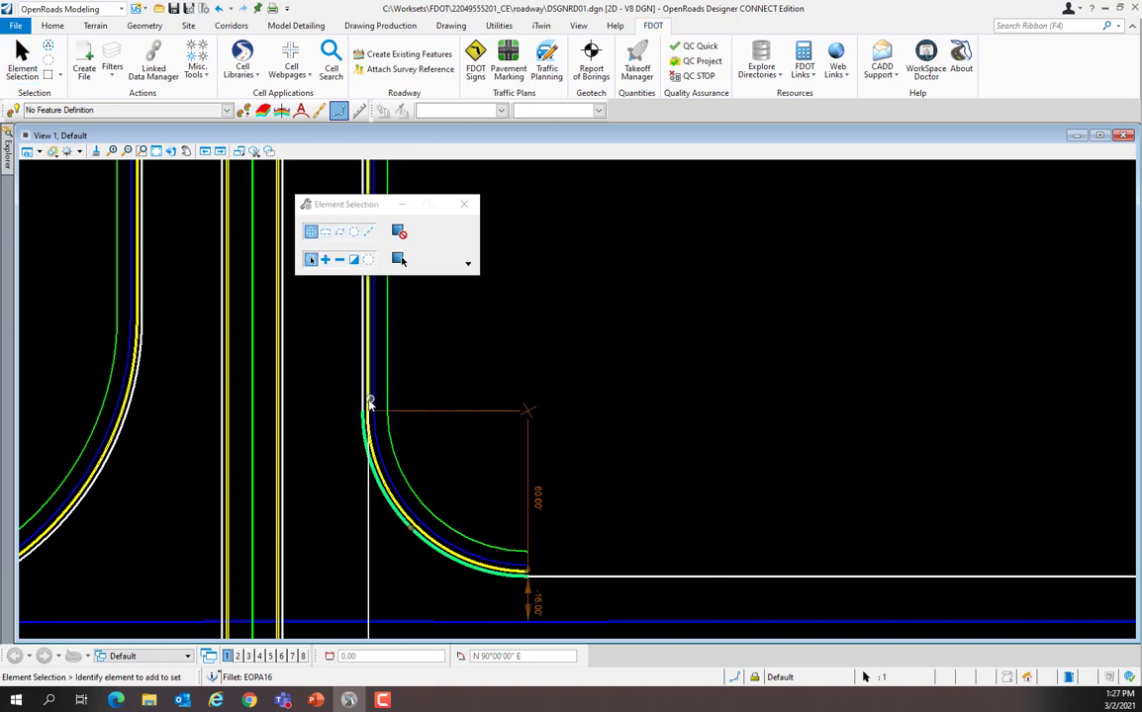
left_click(539, 502)
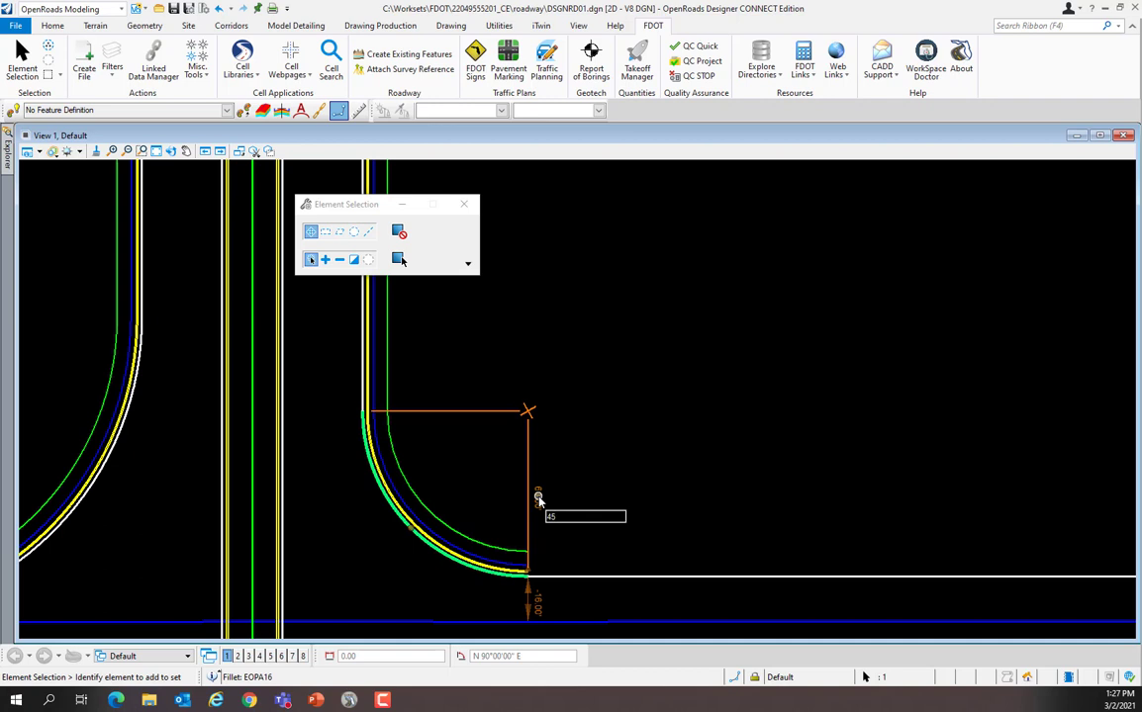
key("Return")
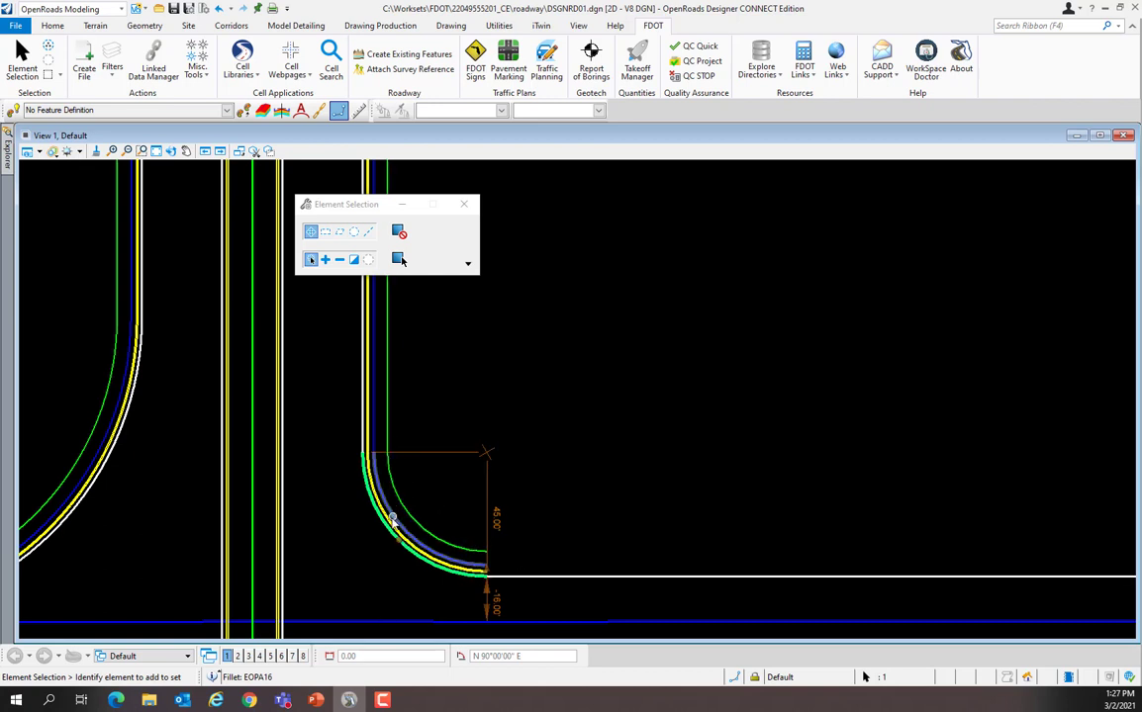
- Restore the northeast return's edge-of-pavement fillet radius to 60 feet
left_click(495, 522)
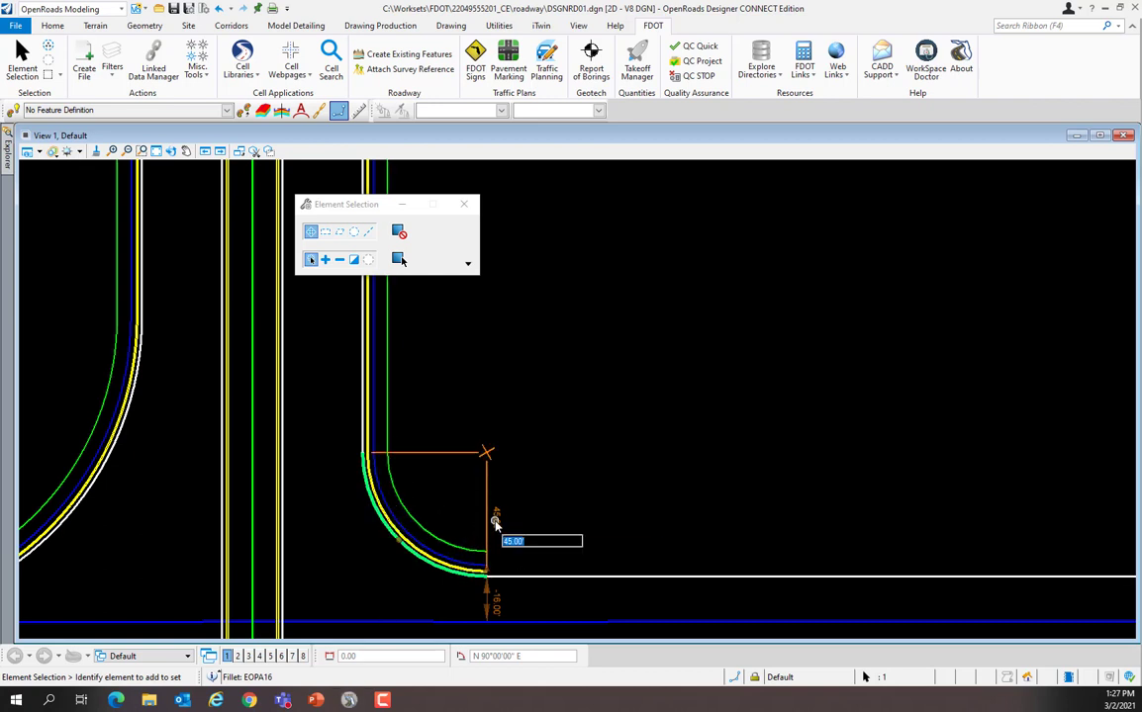
key("Return")
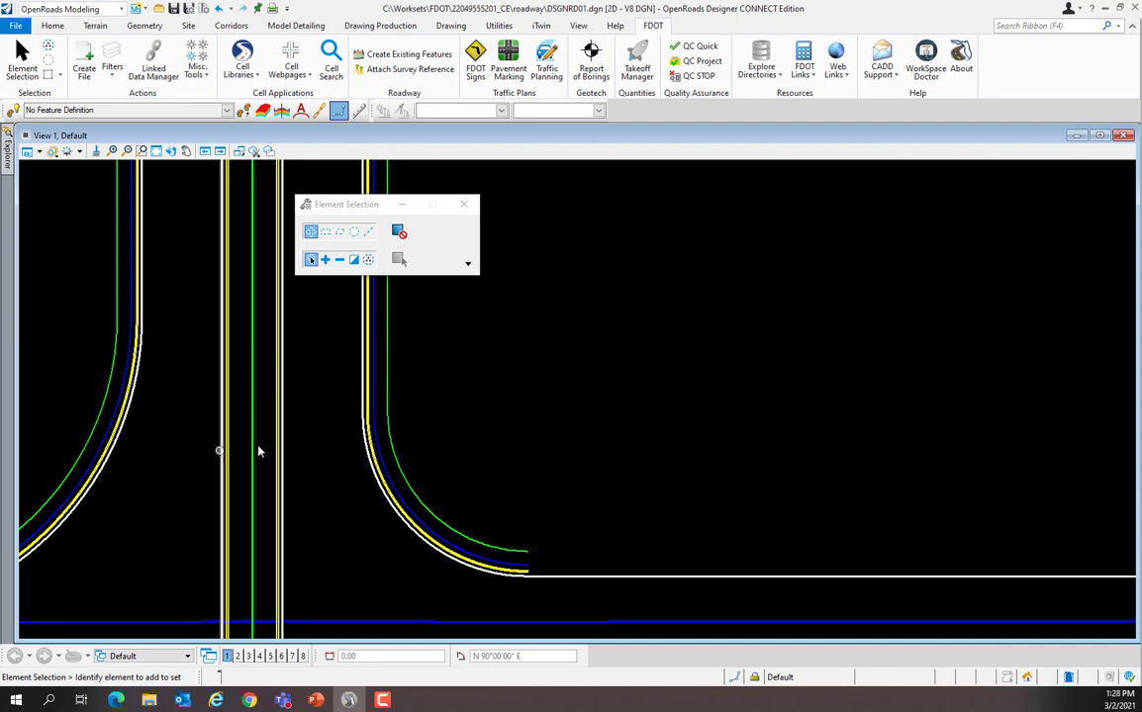
scroll(258, 449, "down", 5)
left_click(287, 524)
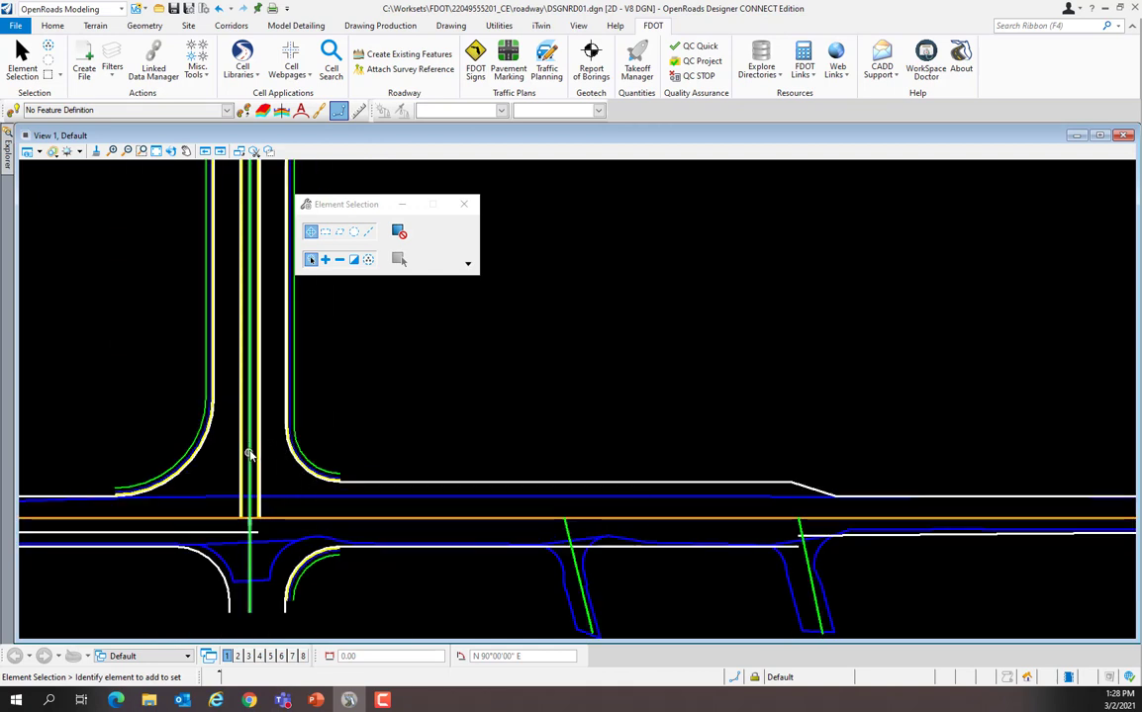
mouse_move(249, 450)
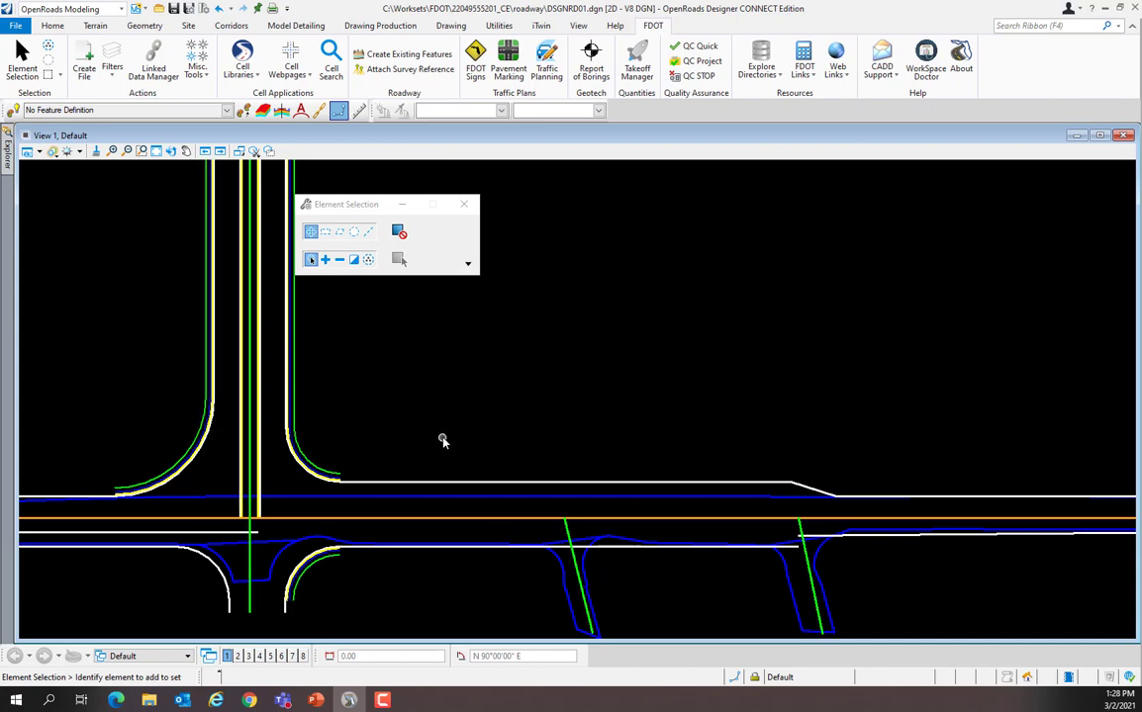
mouse_move(298, 423)
left_click(145, 25)
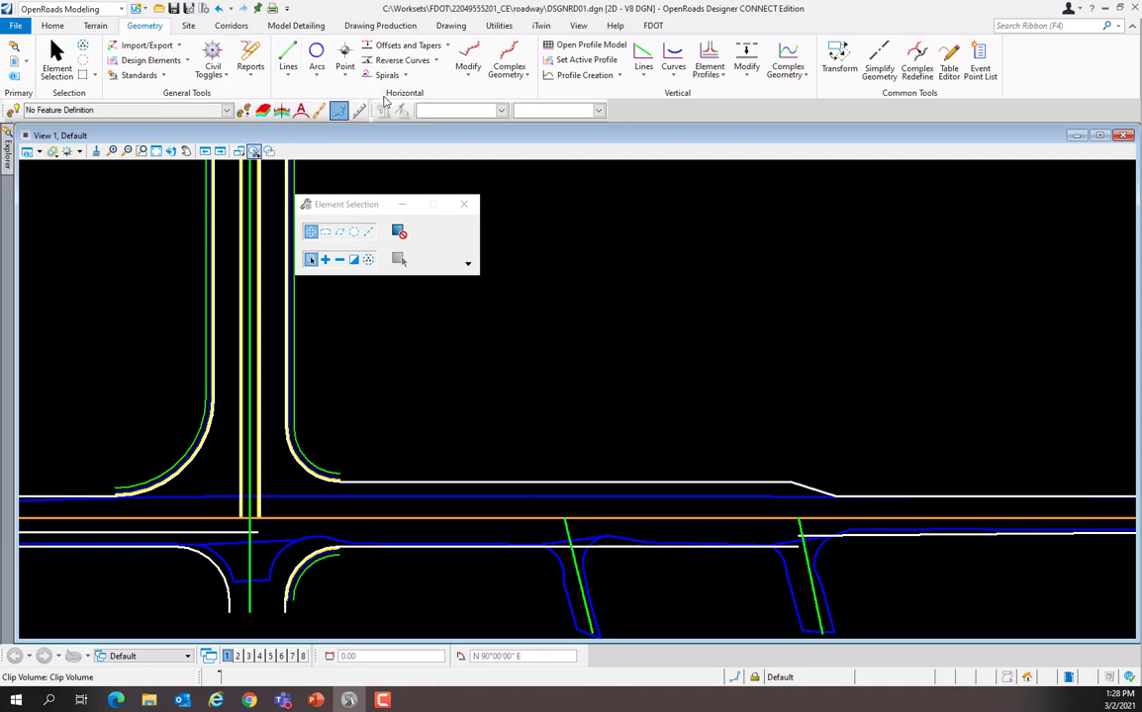
left_click(285, 421)
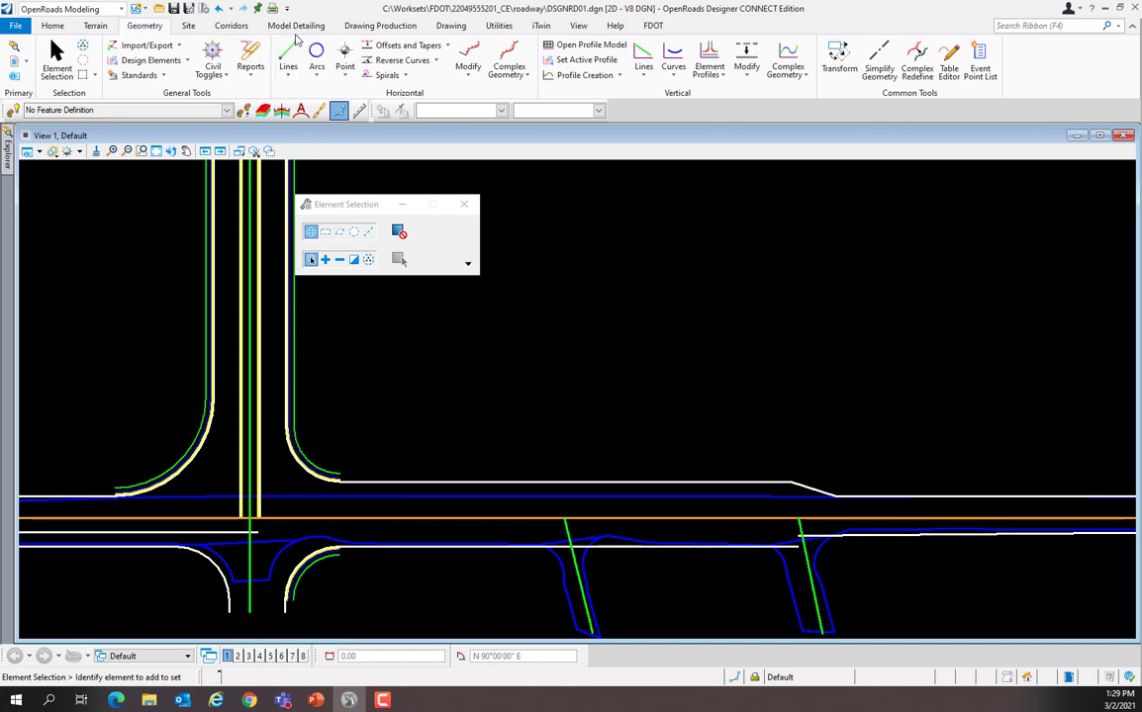
- Start placing a civil cell and choose Left Turn w/ Traffic Separator Median from FDOT_2D-Intersection_Details.dgnlib
left_click(295, 26)
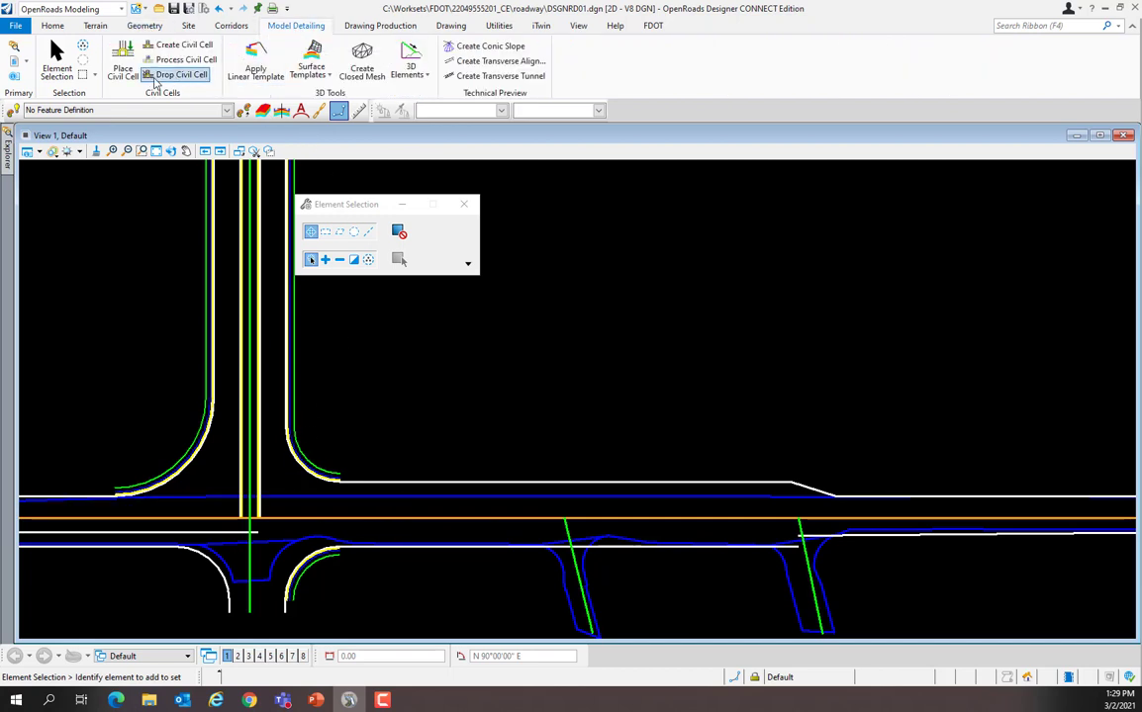
left_click(123, 69)
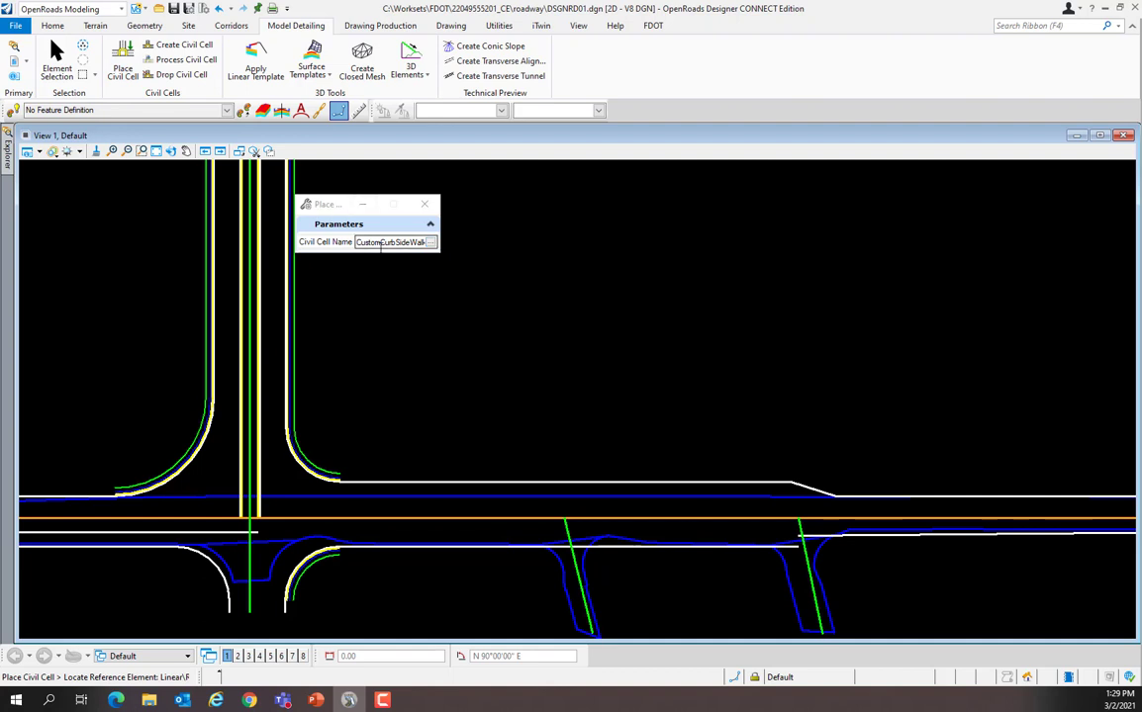
left_click(431, 244)
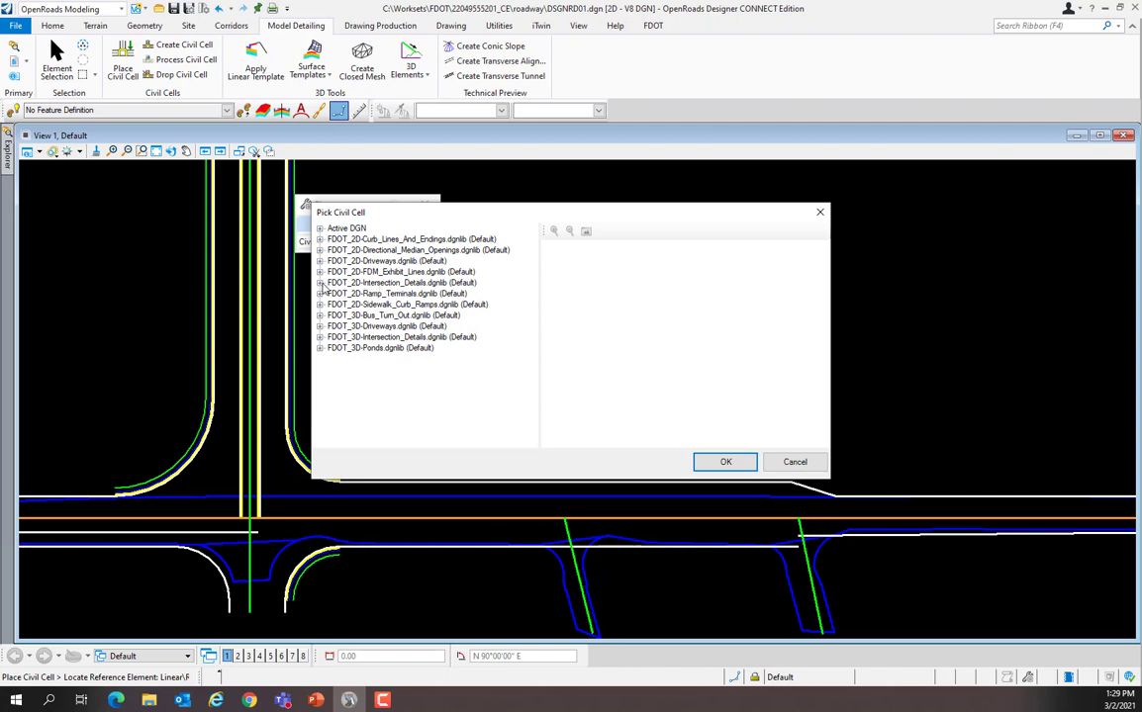
left_click(321, 284)
left_click(364, 295)
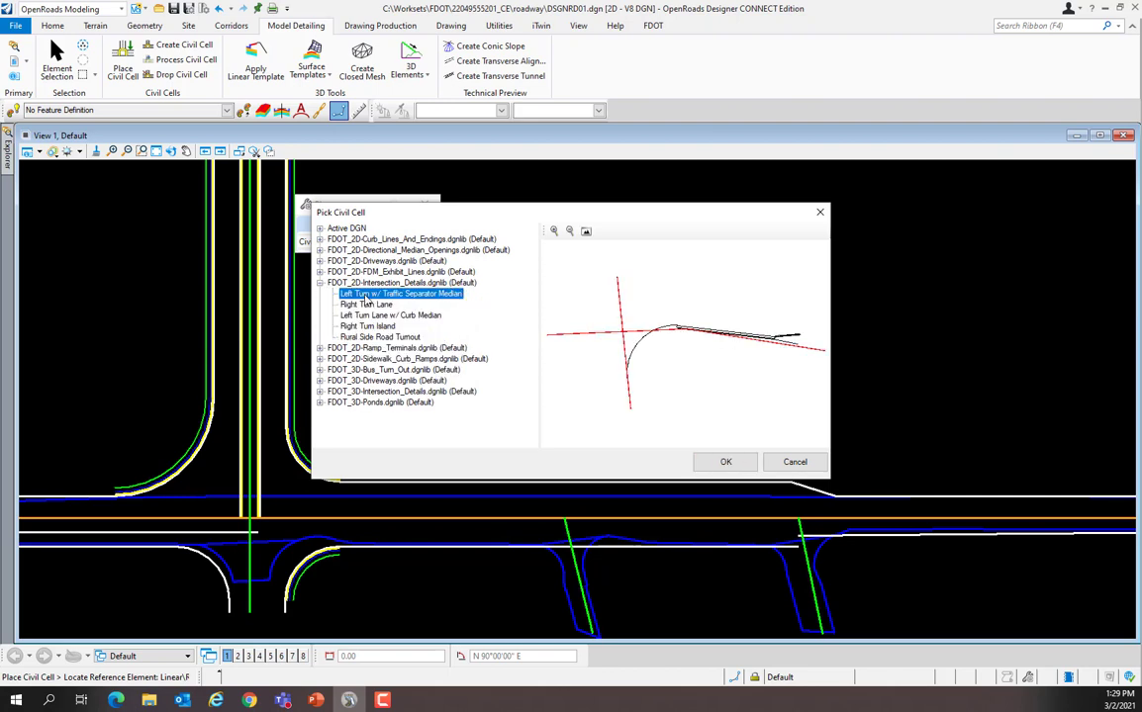
double_click(416, 298)
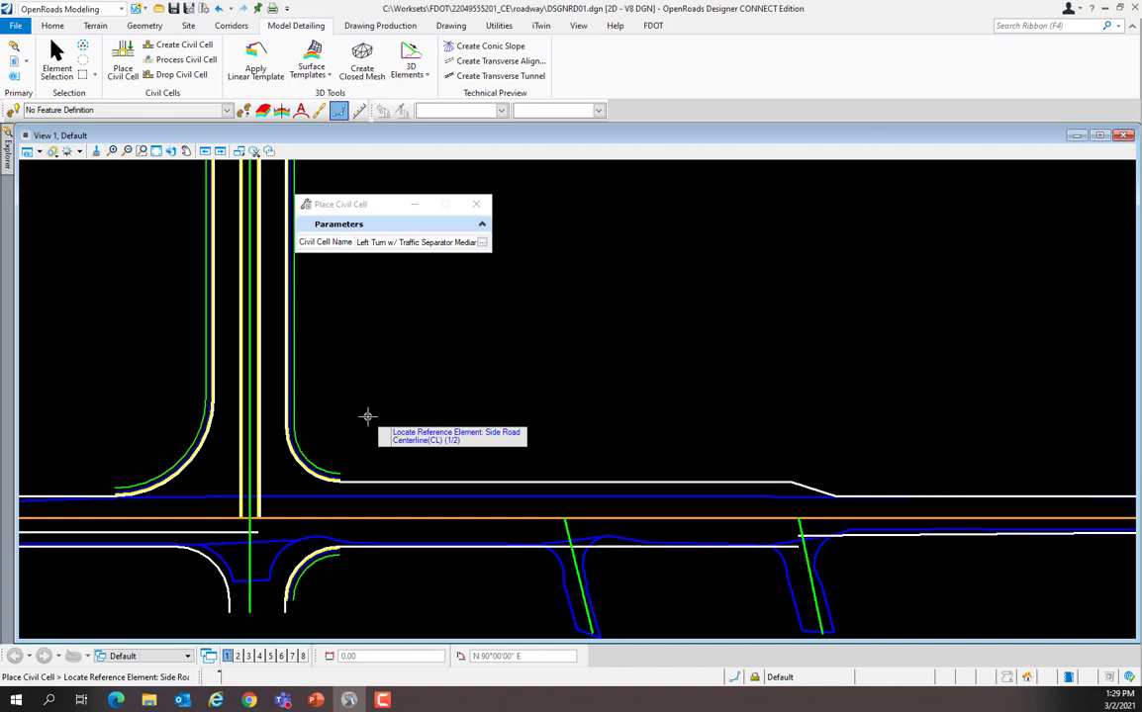
- Pick the crossing road's centerline and the side road's east median edge-of-pavement line as the civil cell's reference elements
left_click(357, 519)
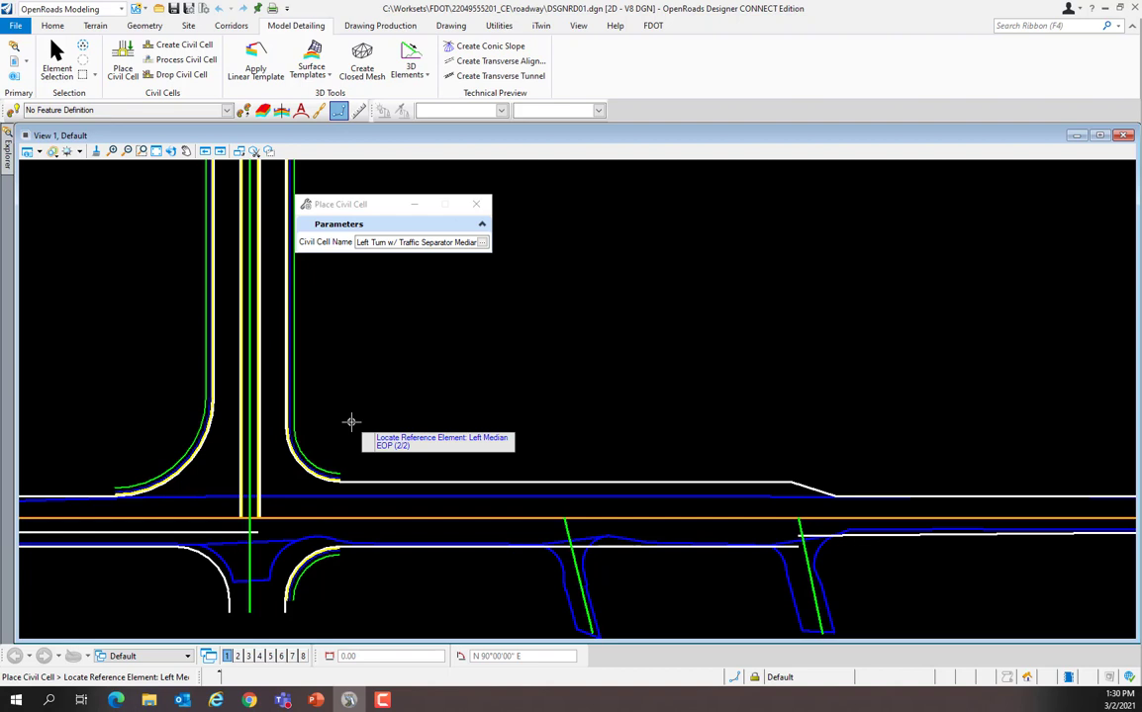
scroll(257, 270, "up", 3)
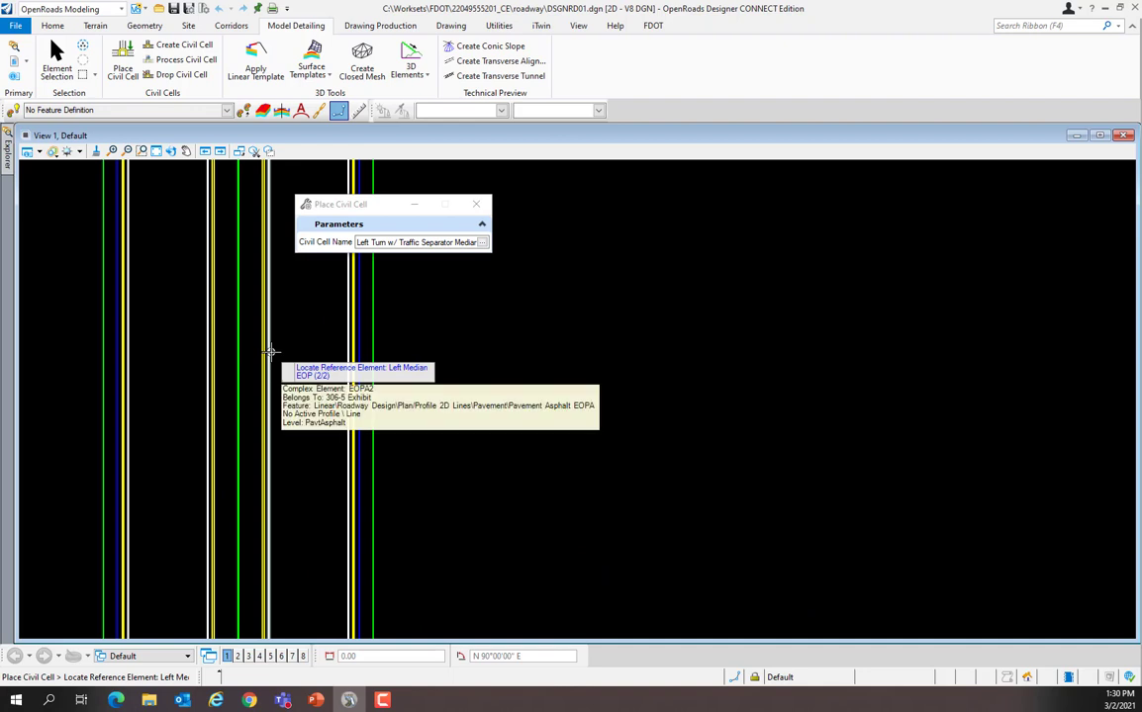
left_click(269, 353)
scroll(267, 465, "down", 3)
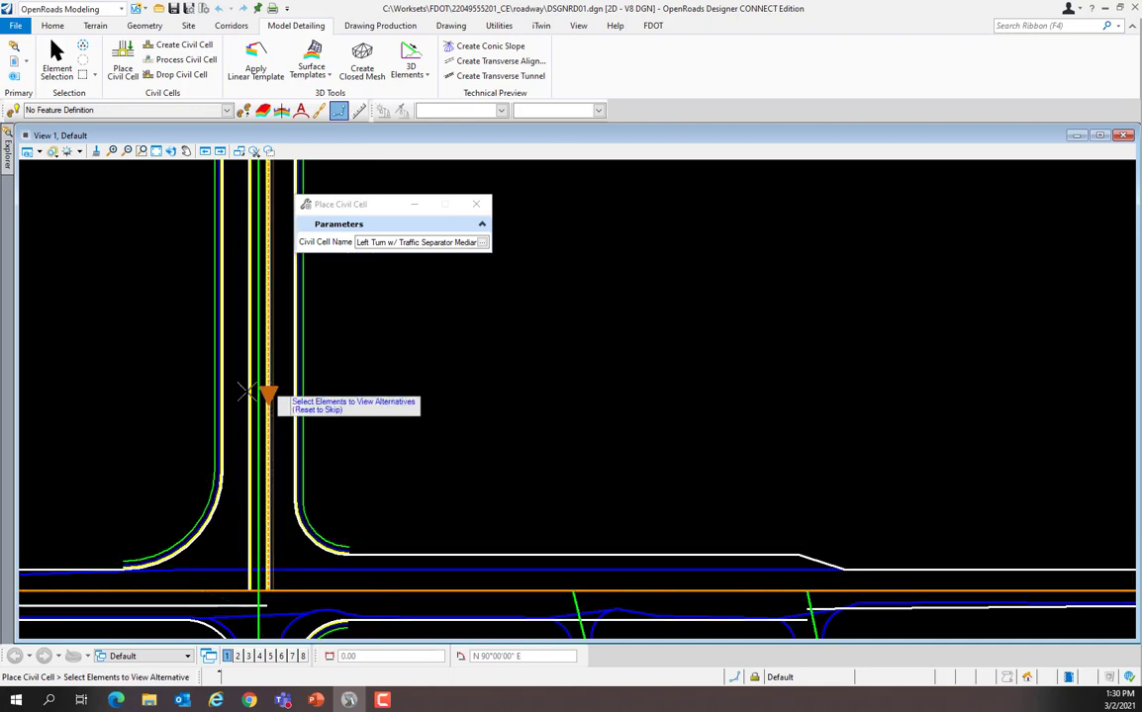
- Check the left-turn cell's direction alternatives along the median and crossing road, and accept the placement with the taper north of the intersection
scroll(269, 435, "up", 3)
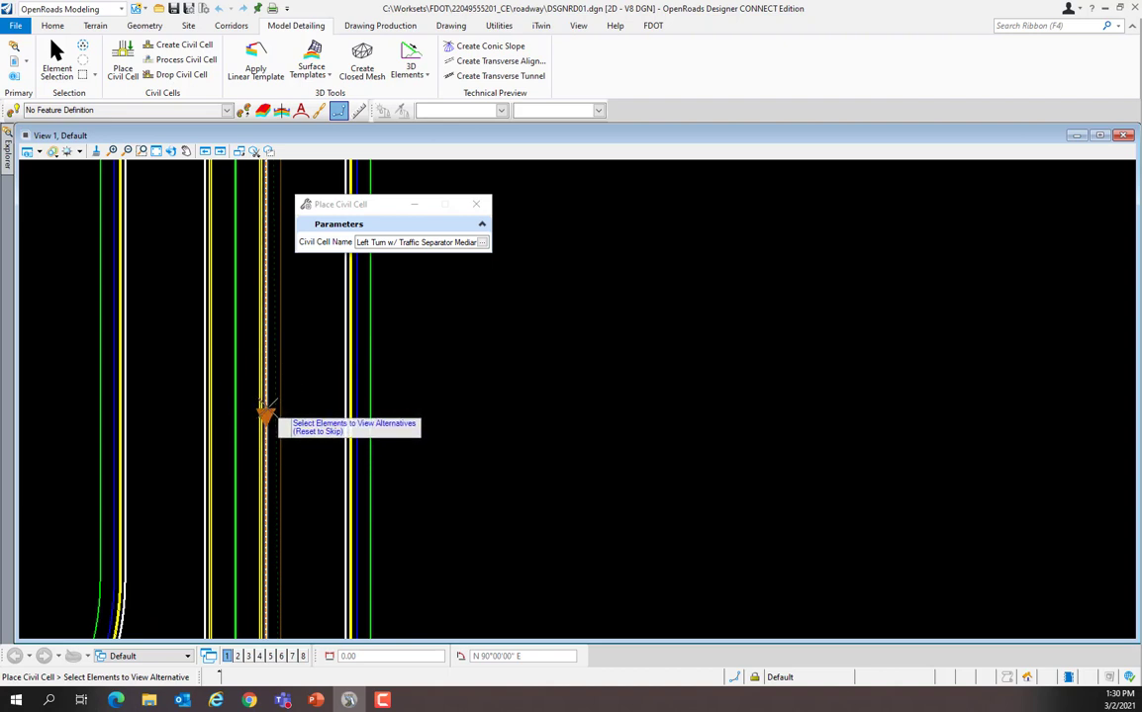
scroll(265, 408, "up", 2)
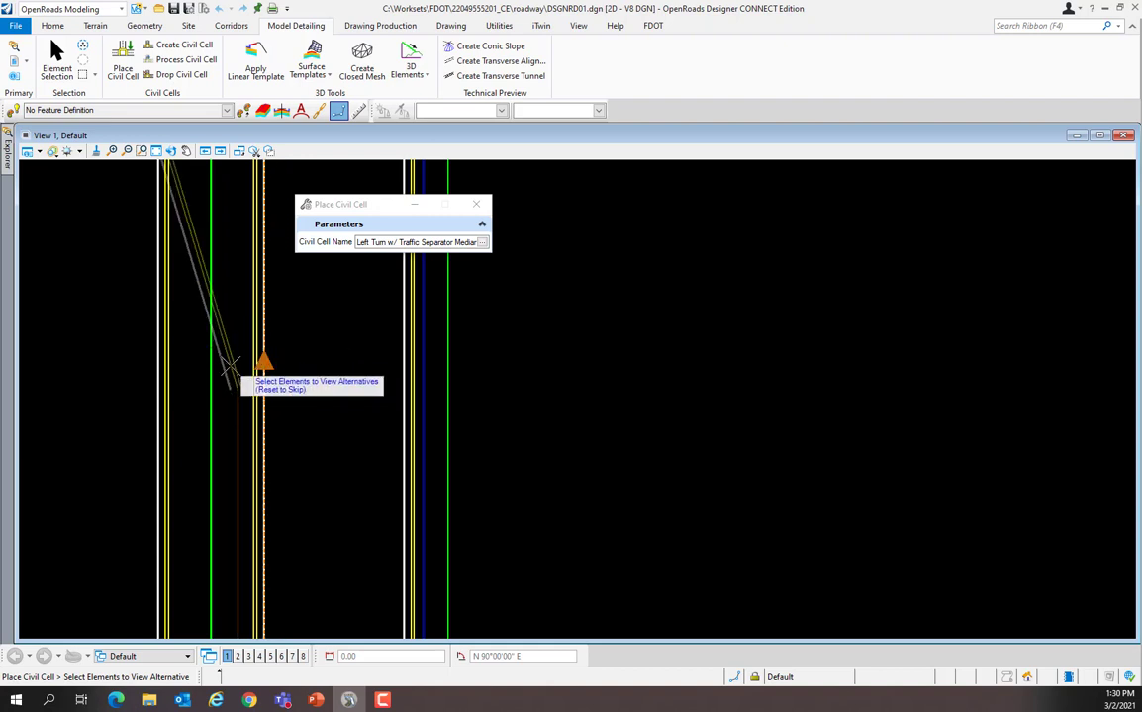
scroll(247, 386, "down", 3)
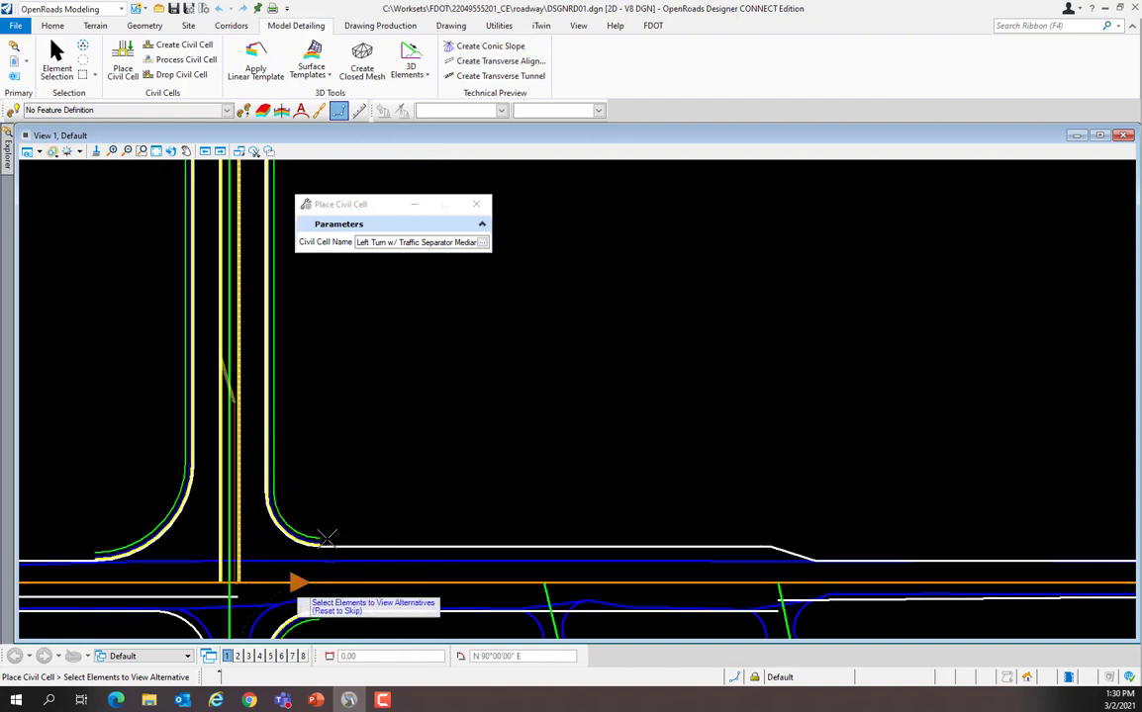
scroll(326, 542, "up", 2)
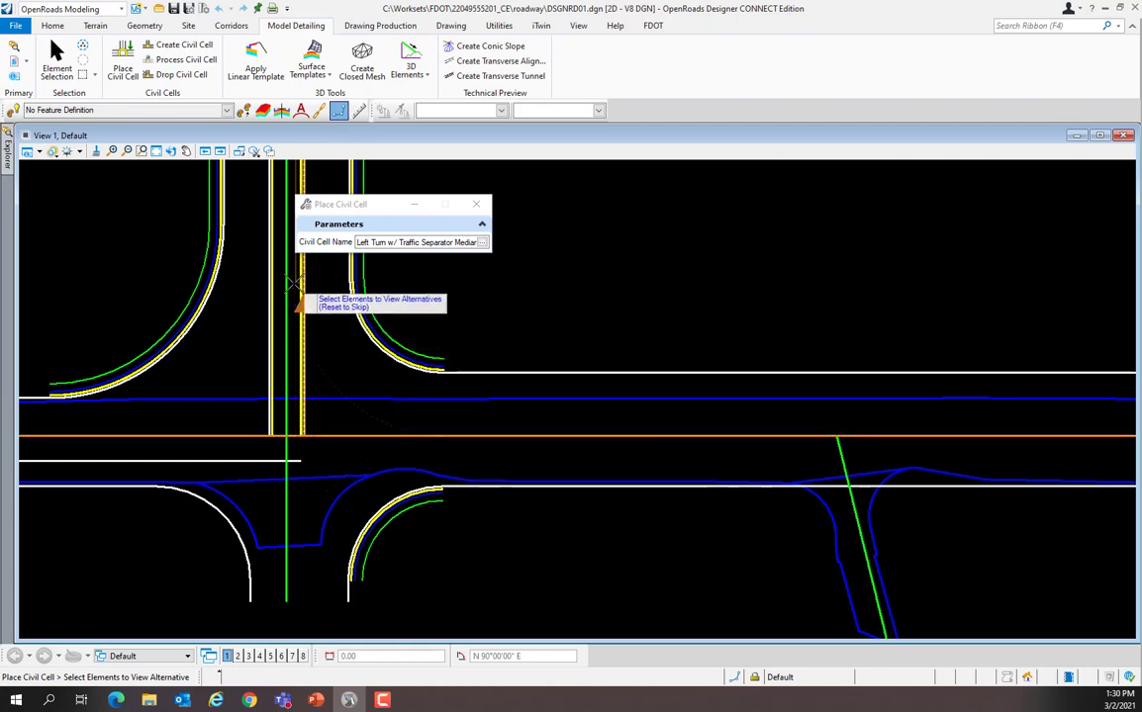
scroll(408, 438, "down", 2)
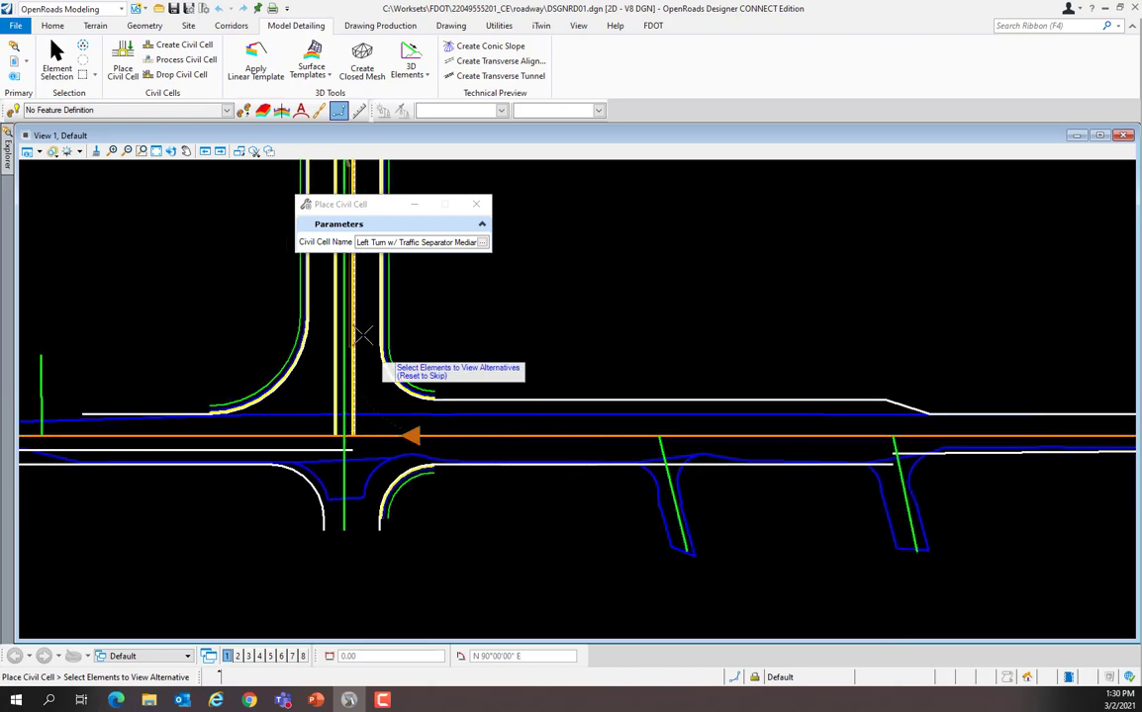
scroll(352, 324, "up", 2)
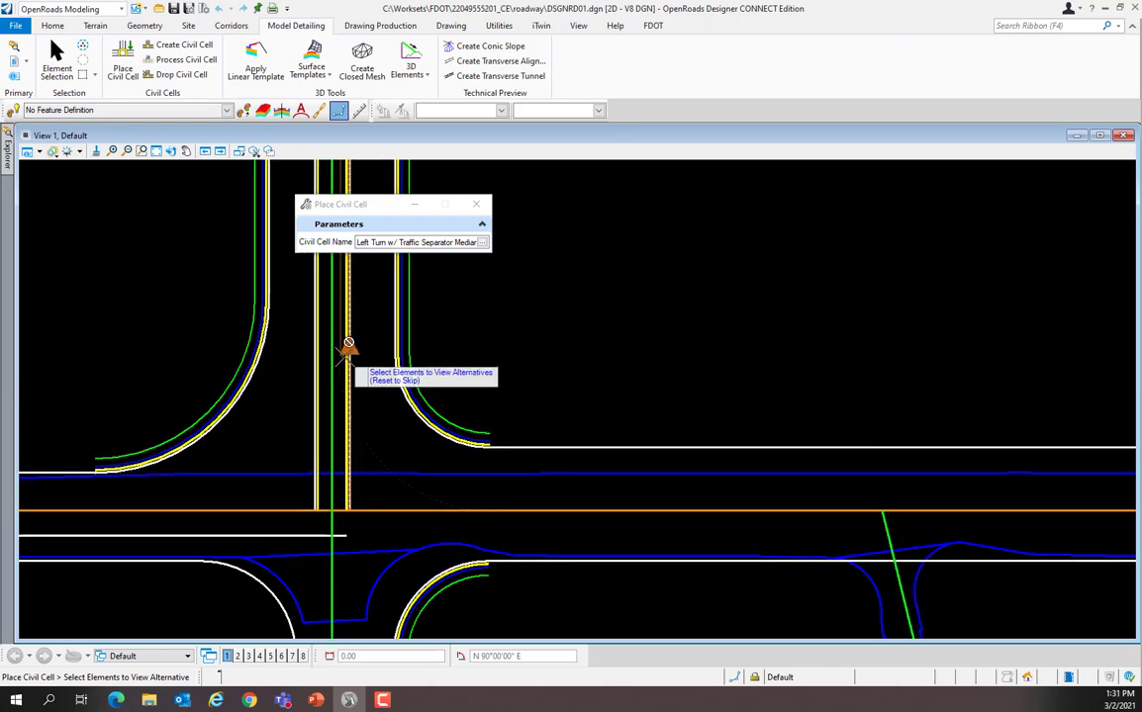
right_click(479, 358)
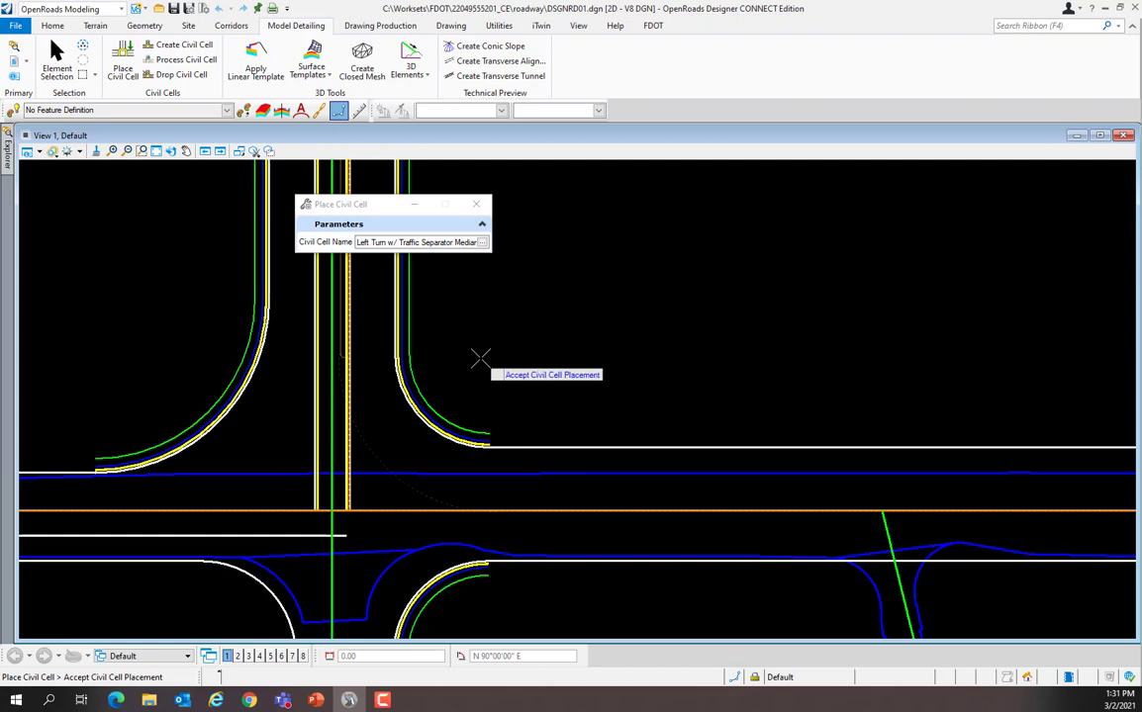
left_click(480, 358)
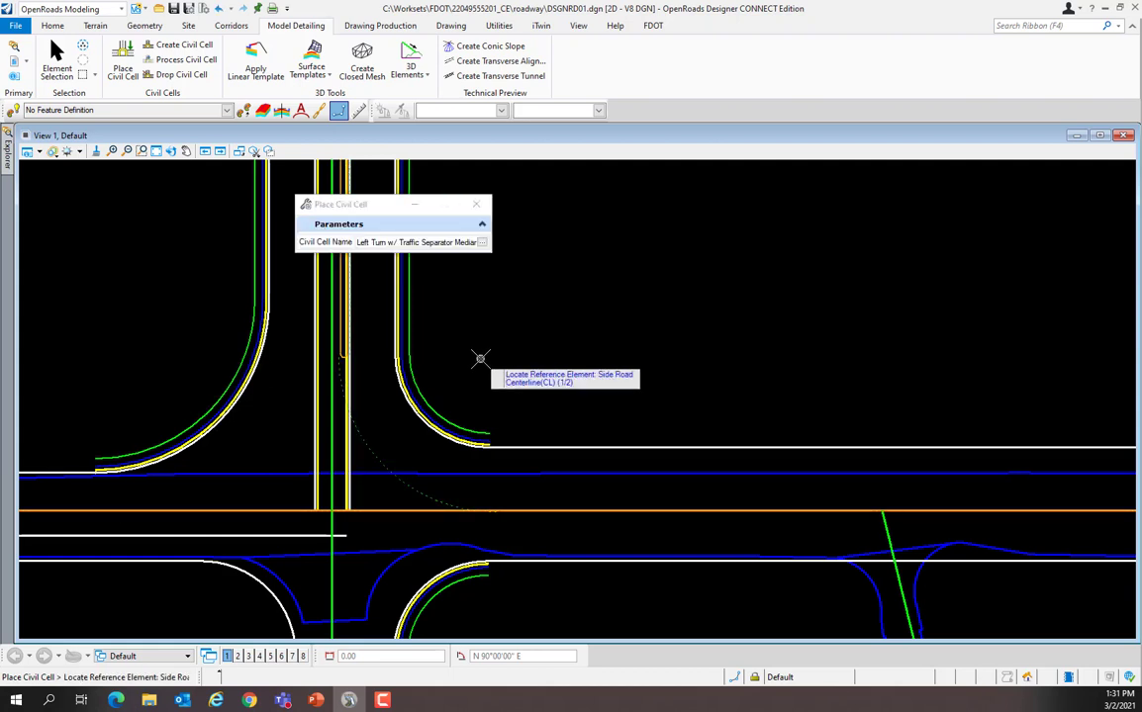
key("Escape")
left_click(464, 205)
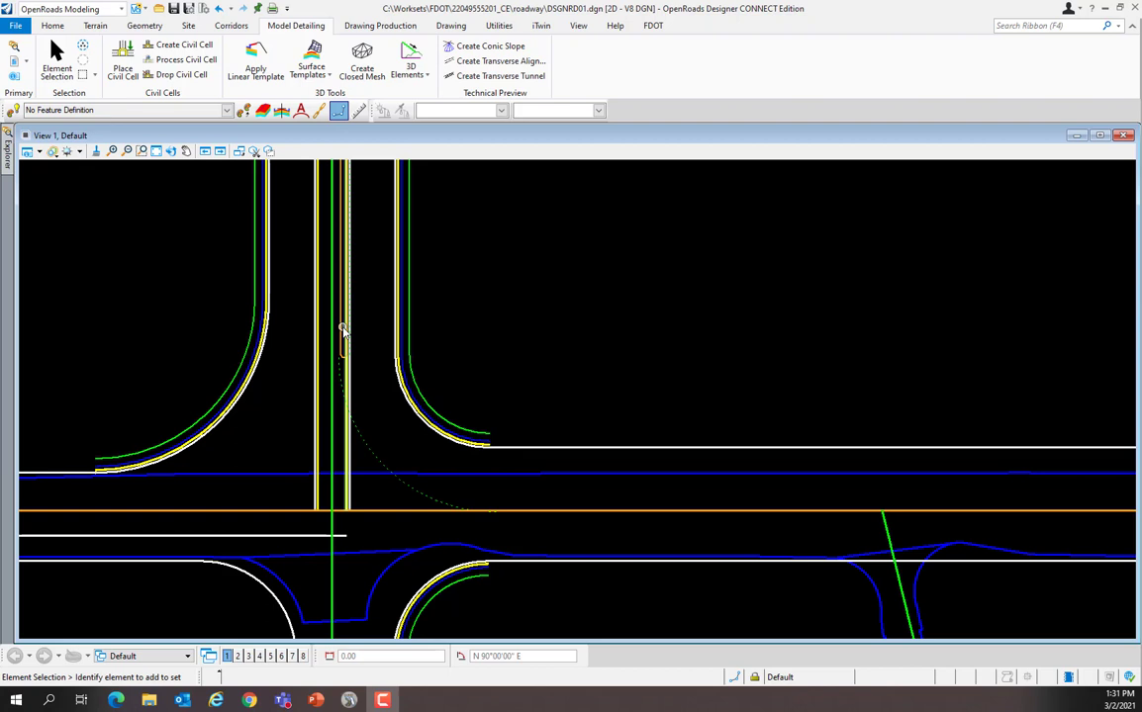
- Trim the west median edge-of-pavement line to its intersection with the left-turn taper's edge-of-pavement line
scroll(558, 314, "down", 2)
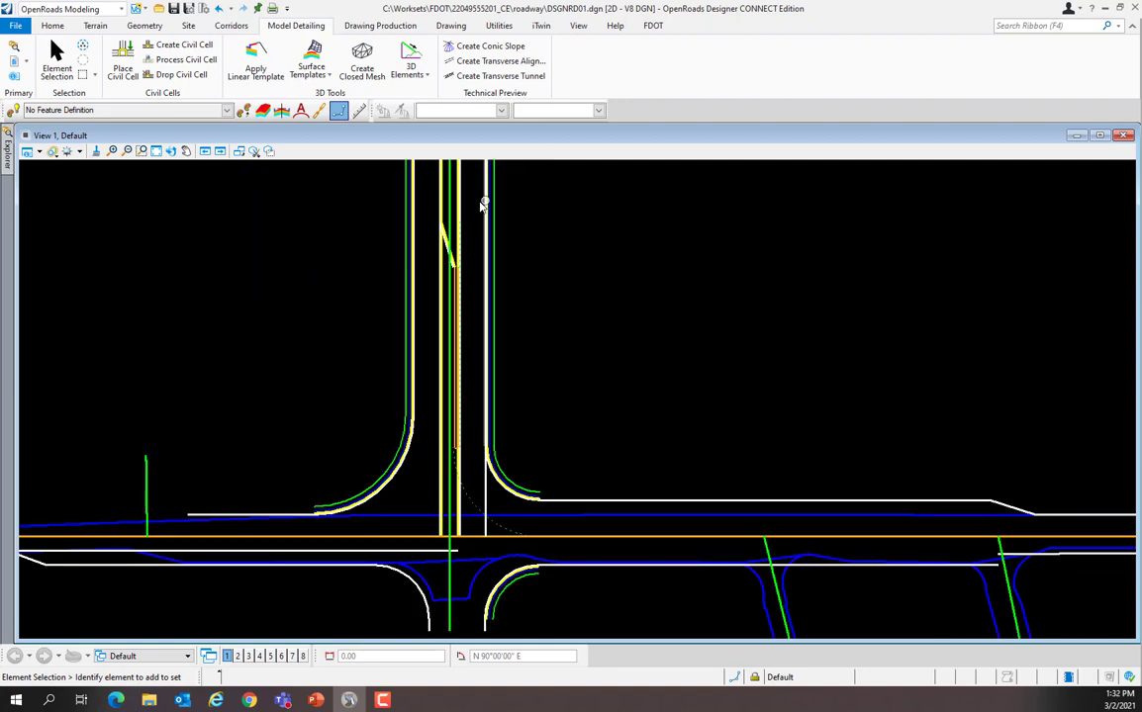
scroll(445, 213, "up", 3)
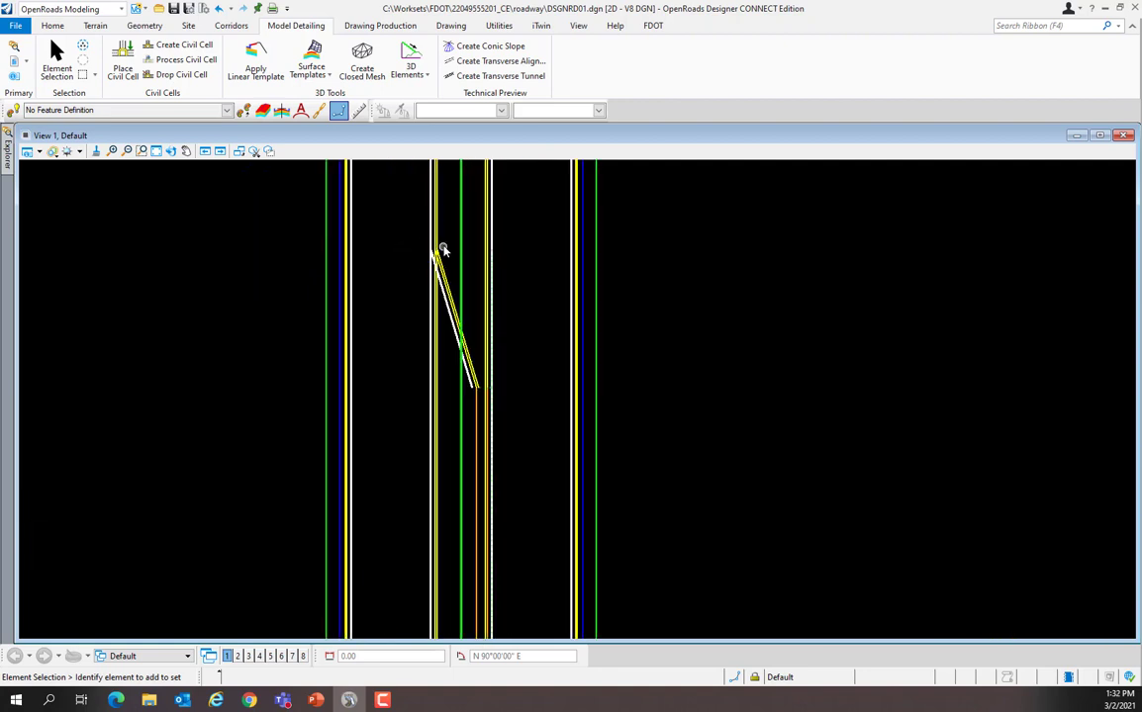
scroll(446, 228, "up", 2)
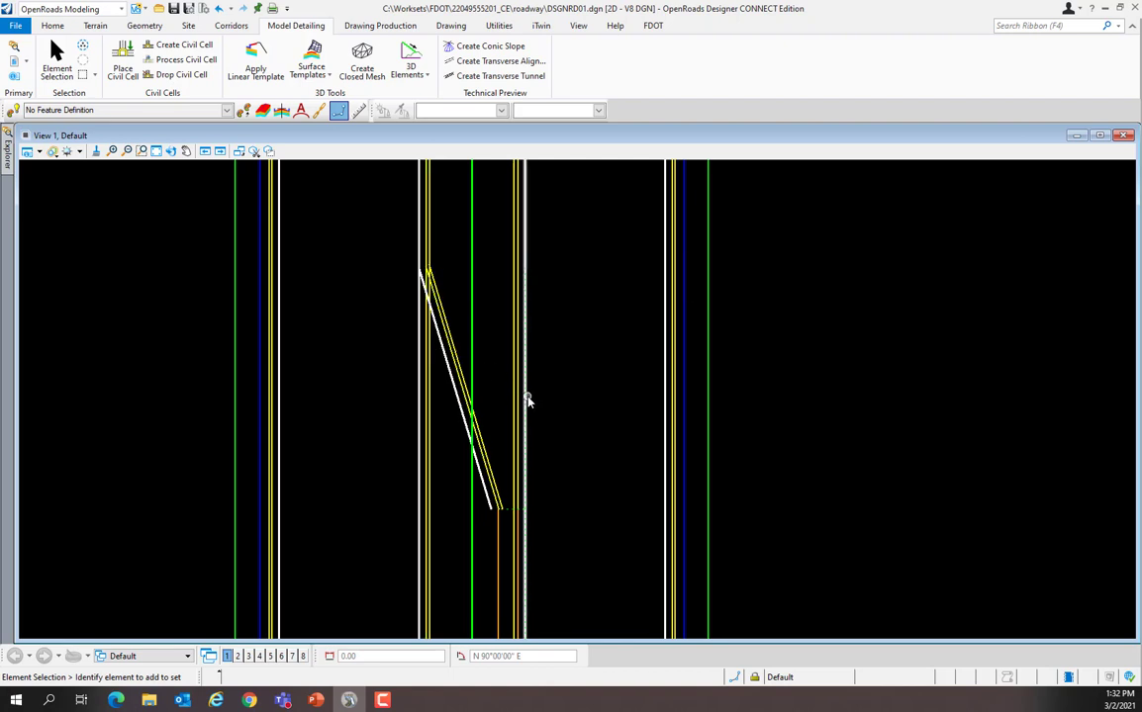
mouse_move(527, 399)
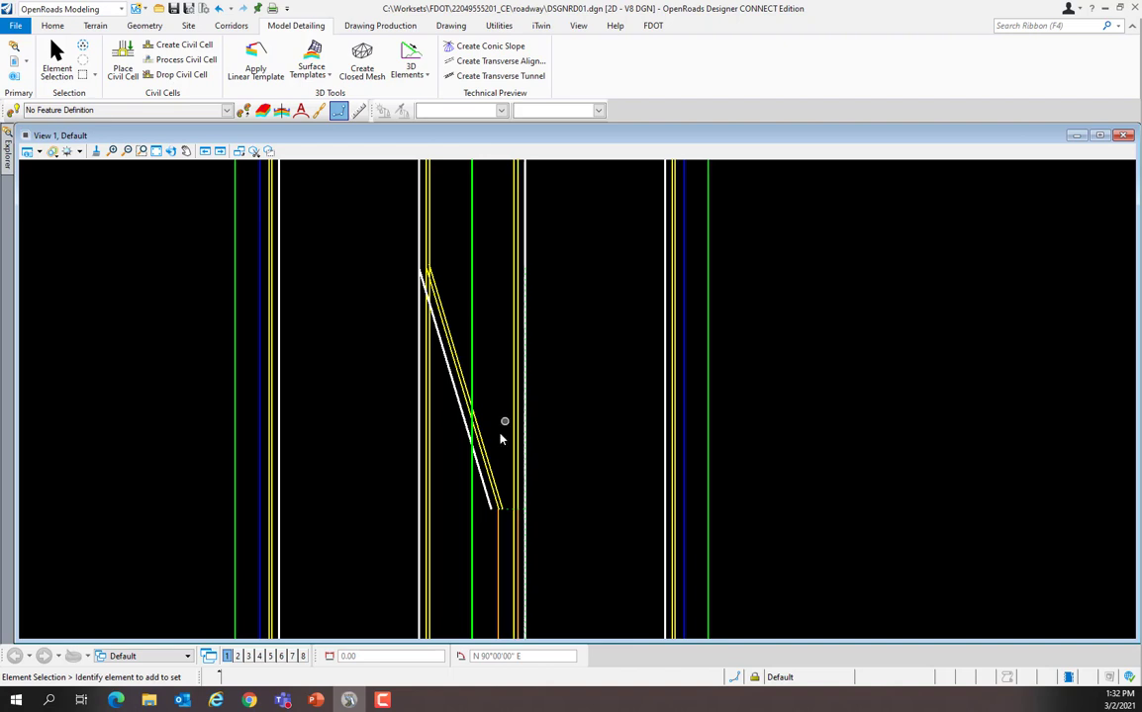
mouse_move(509, 515)
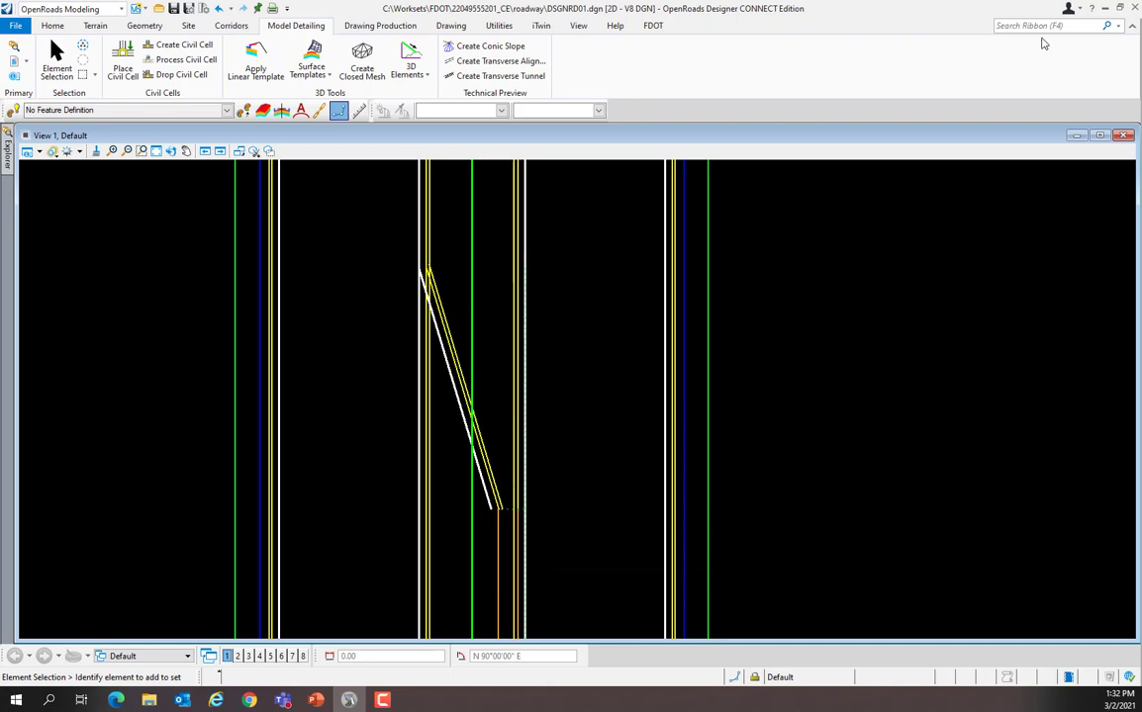
left_click(1118, 28)
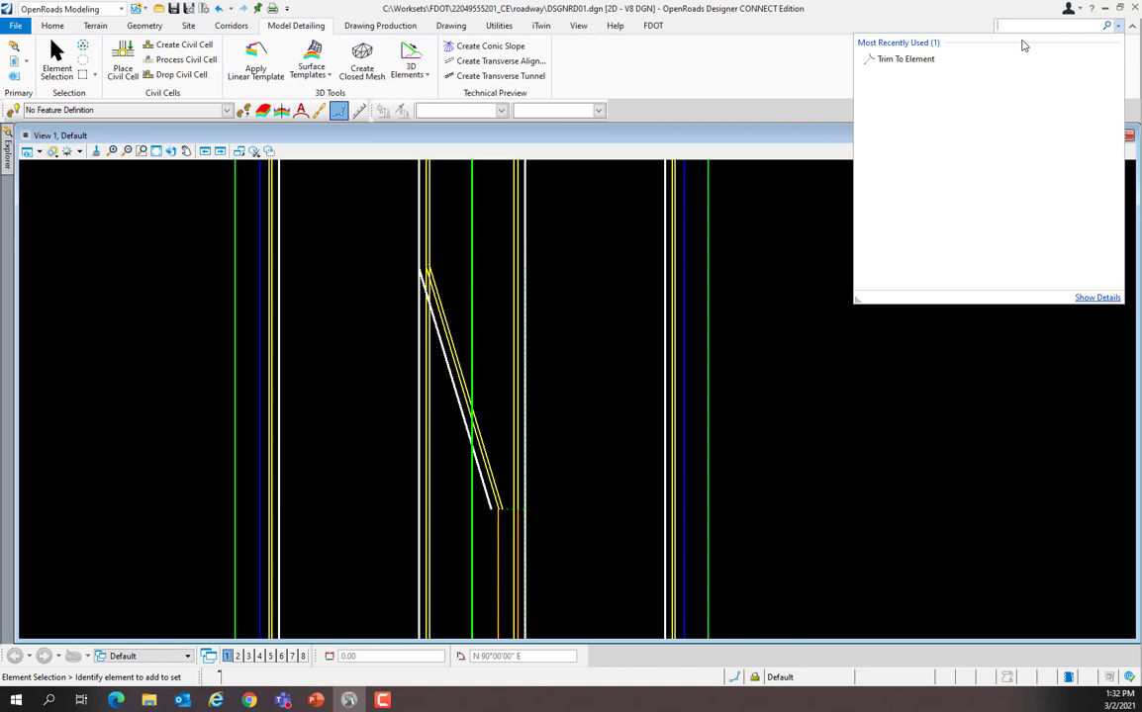
mouse_move(920, 63)
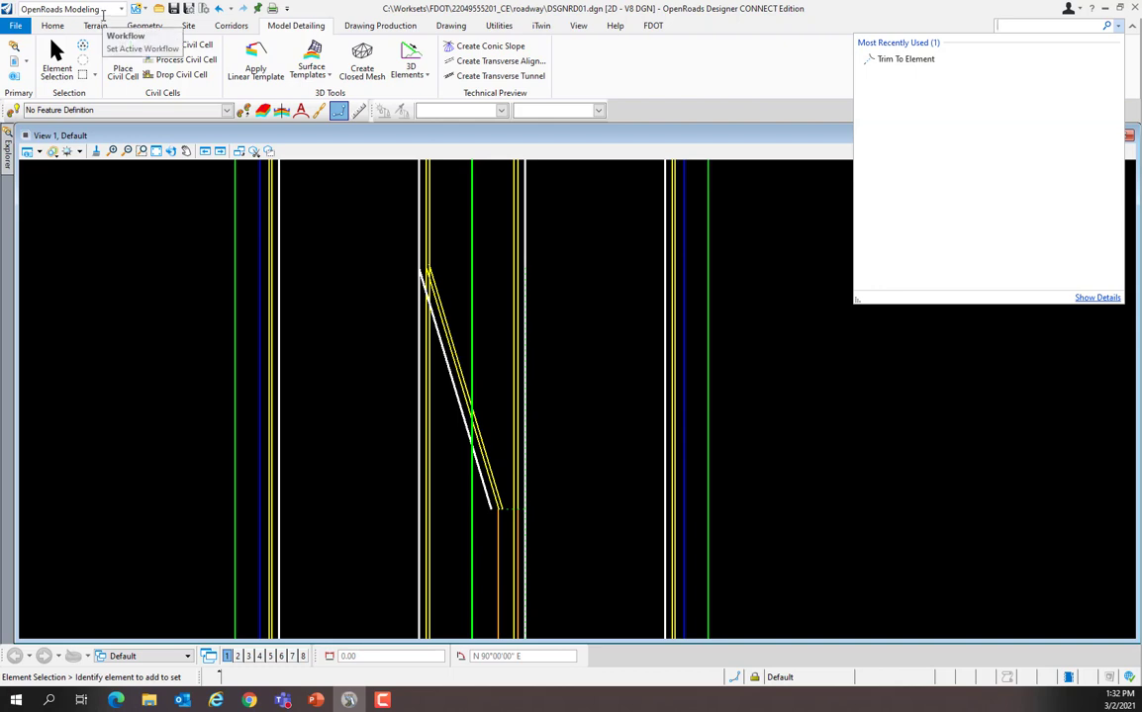
left_click(452, 26)
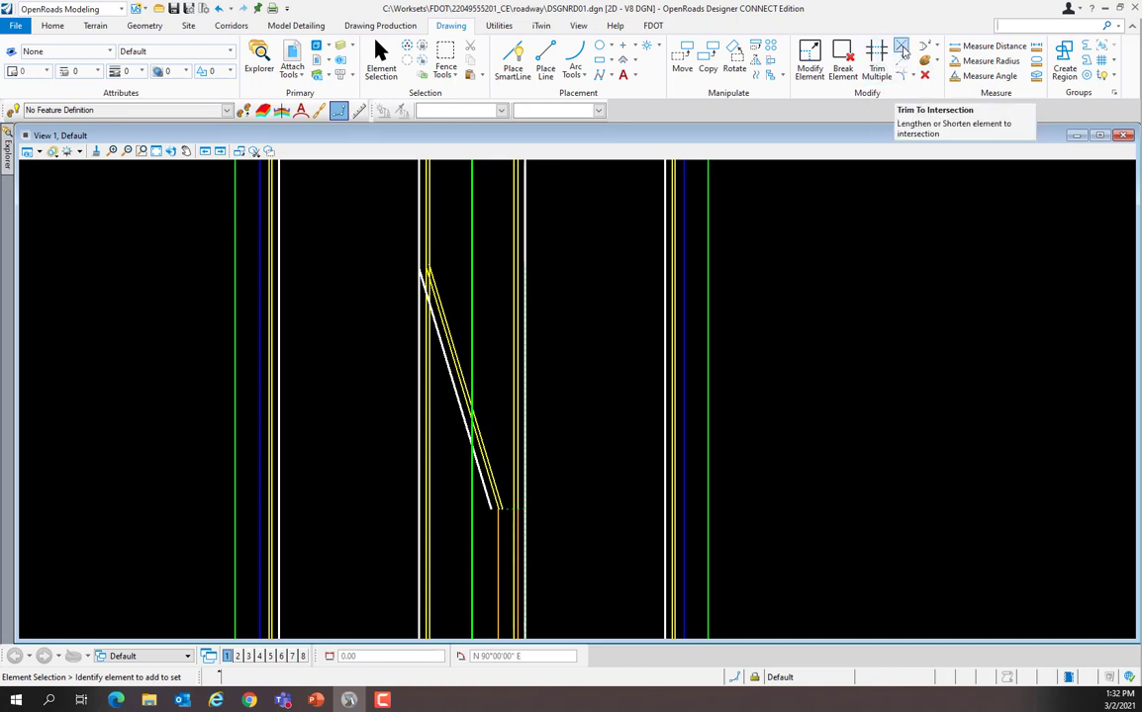
left_click(901, 49)
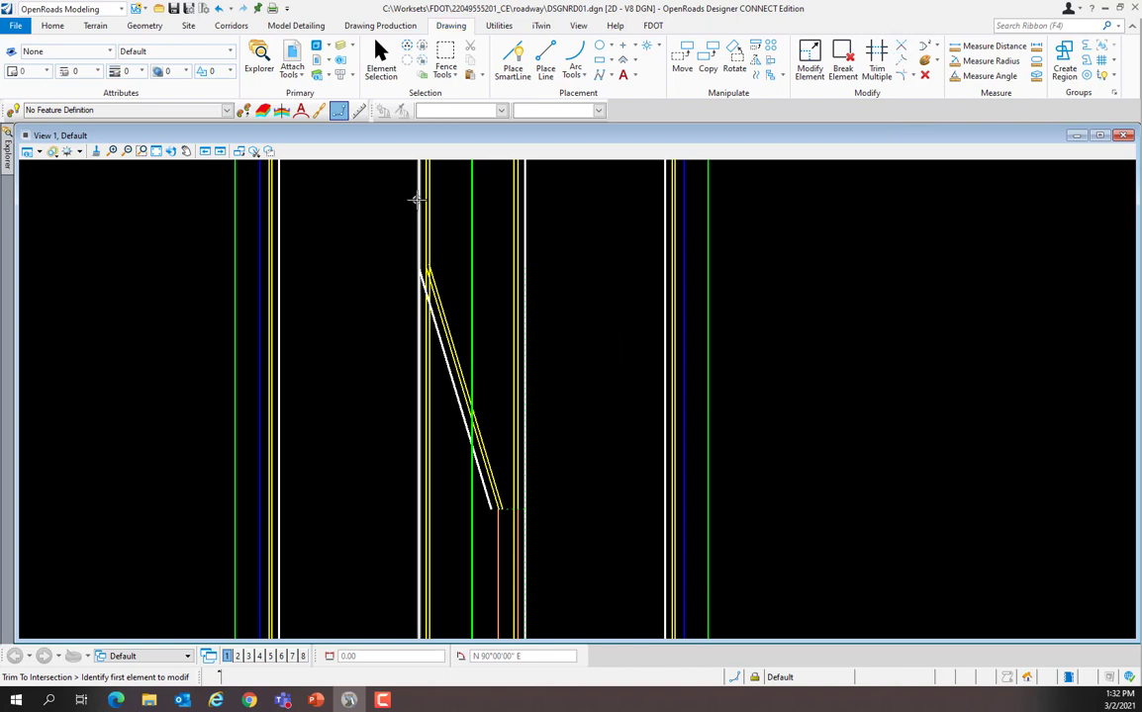
left_click(417, 199)
left_click(448, 372)
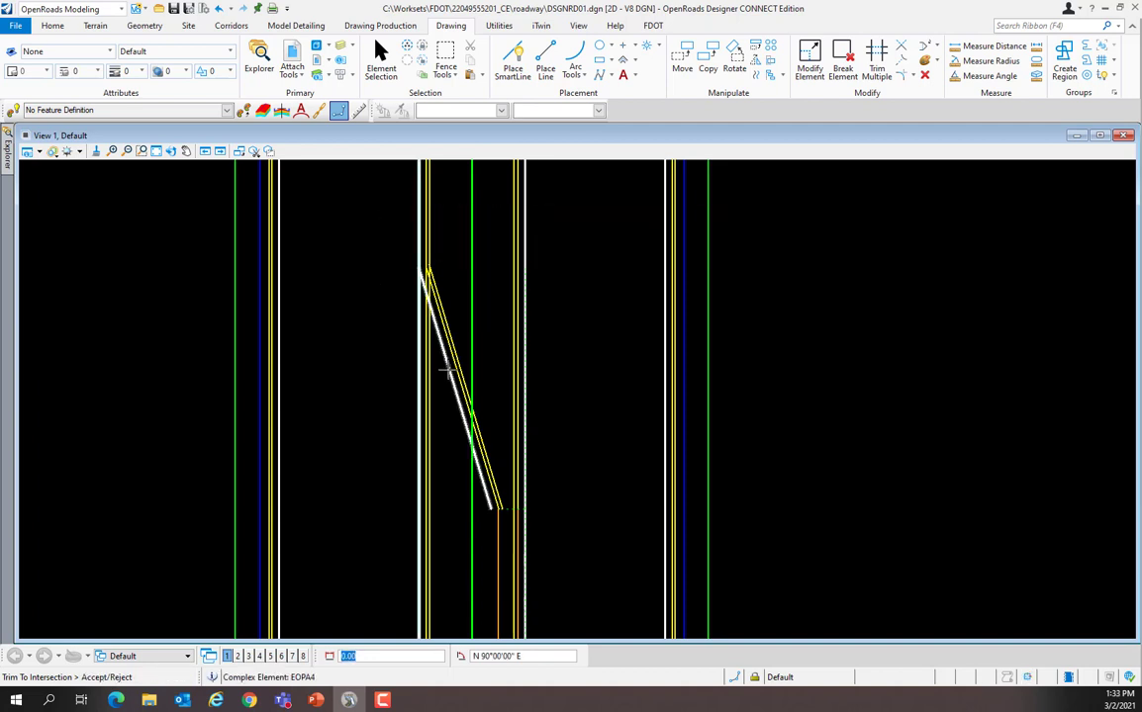
left_click(447, 372)
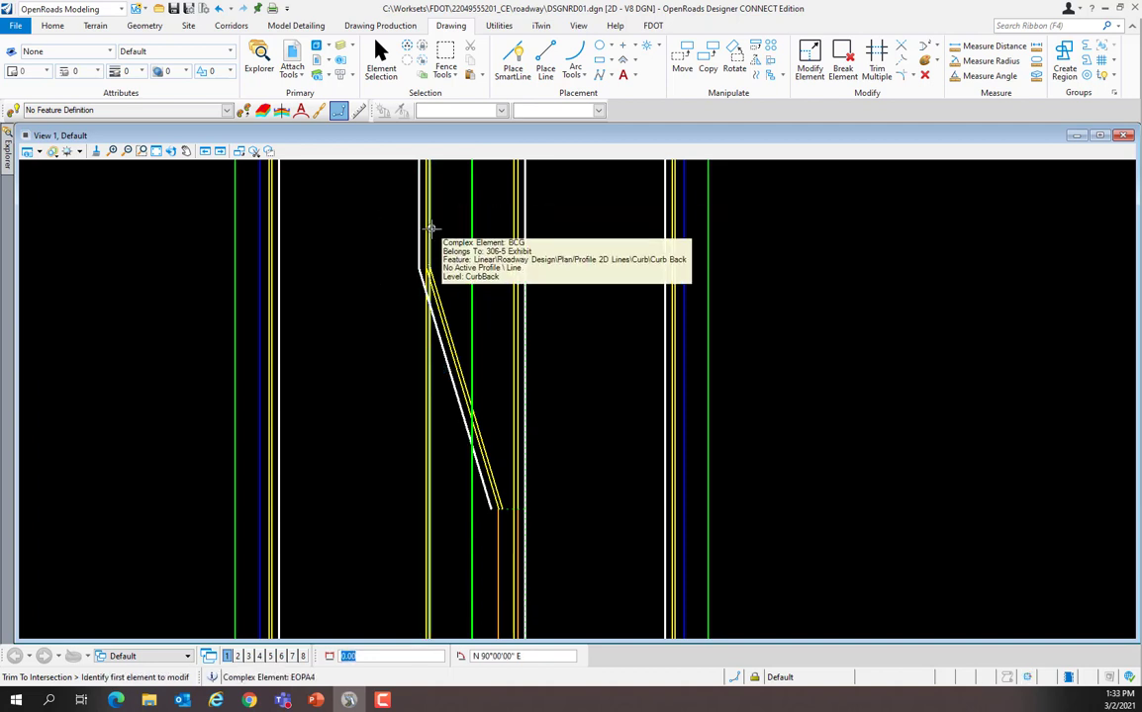
- Trim the west median's two curb lines to their intersections with the matching curb lines of the left-turn taper
left_click(430, 228)
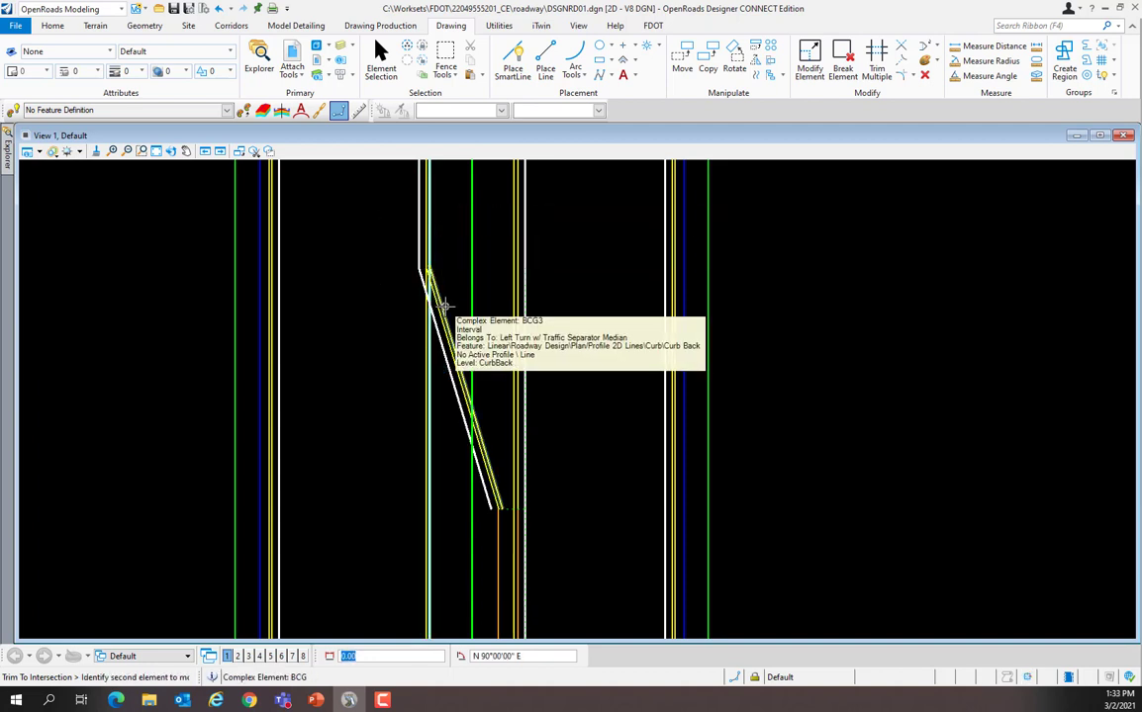
left_click(444, 305)
left_click(444, 307)
scroll(427, 223, "up", 2)
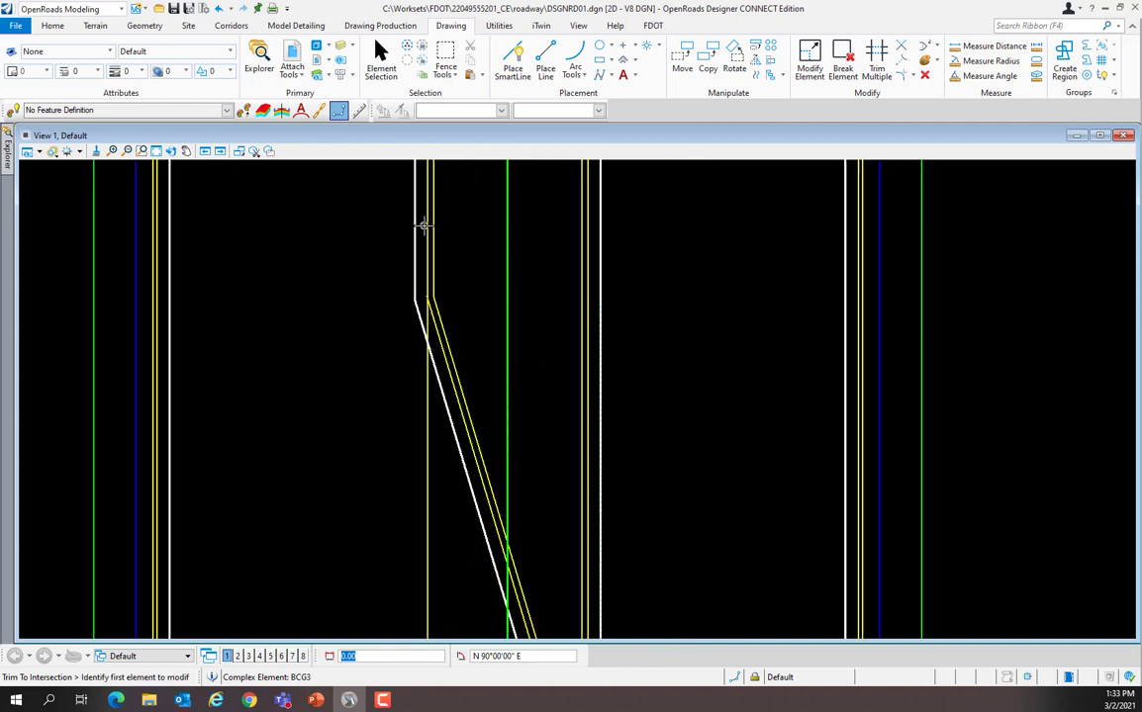
left_click(427, 256)
left_click(441, 346)
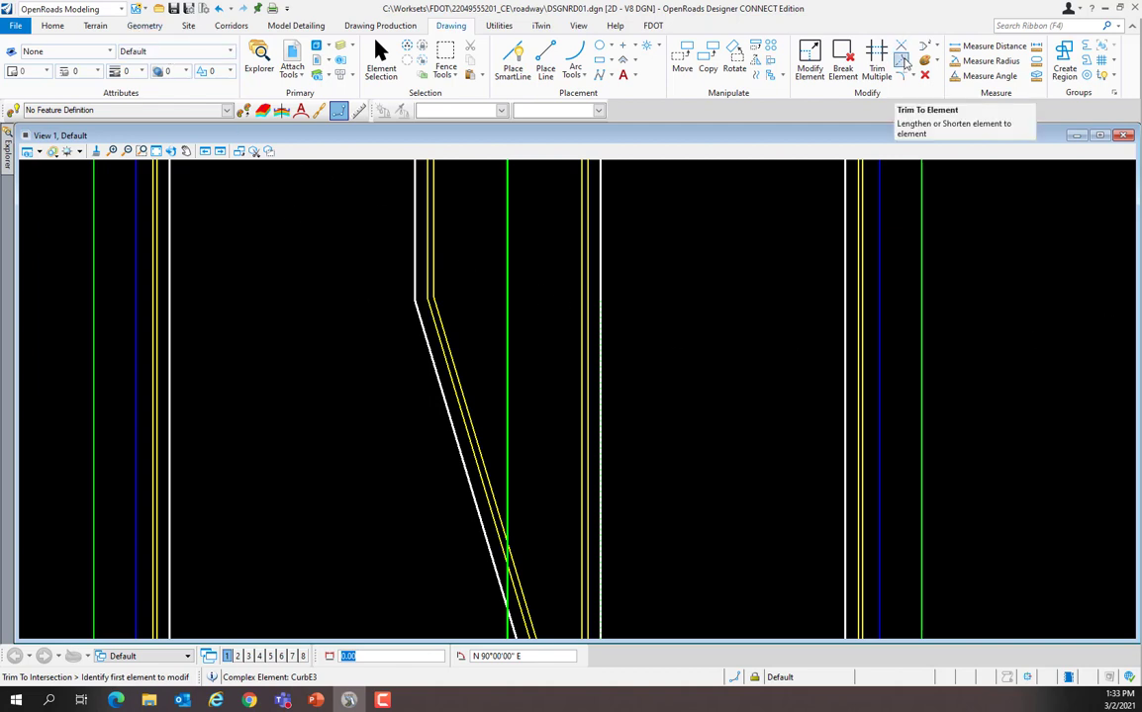
- Trim the east median's edge-of-pavement and curb lines to the dashed construction line at the end of the taper
left_click(904, 63)
middle_click_drag(604, 637, 498, 403)
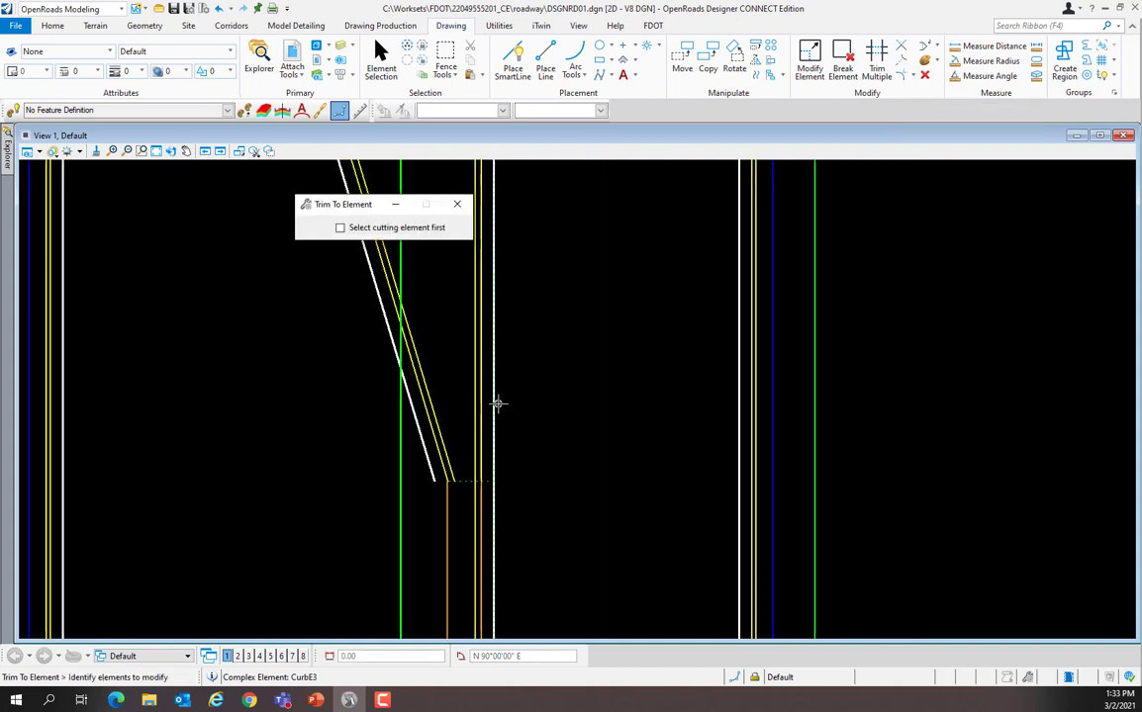
left_click(495, 406)
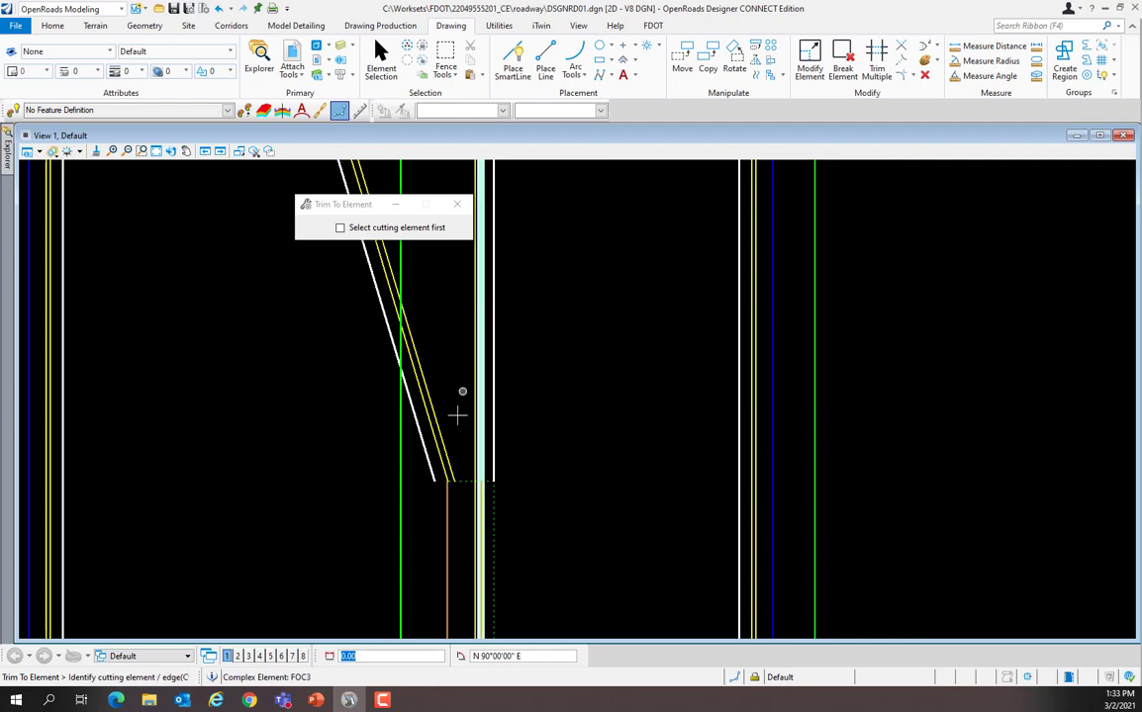
left_click(479, 414)
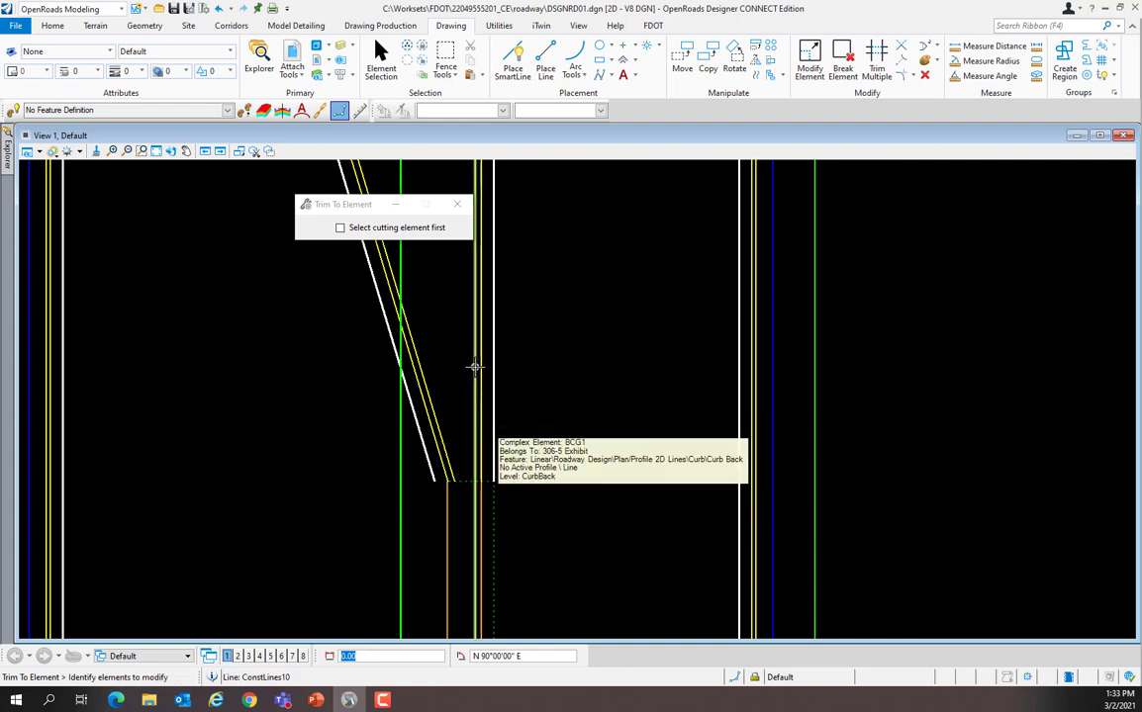
scroll(587, 482, "down", 2)
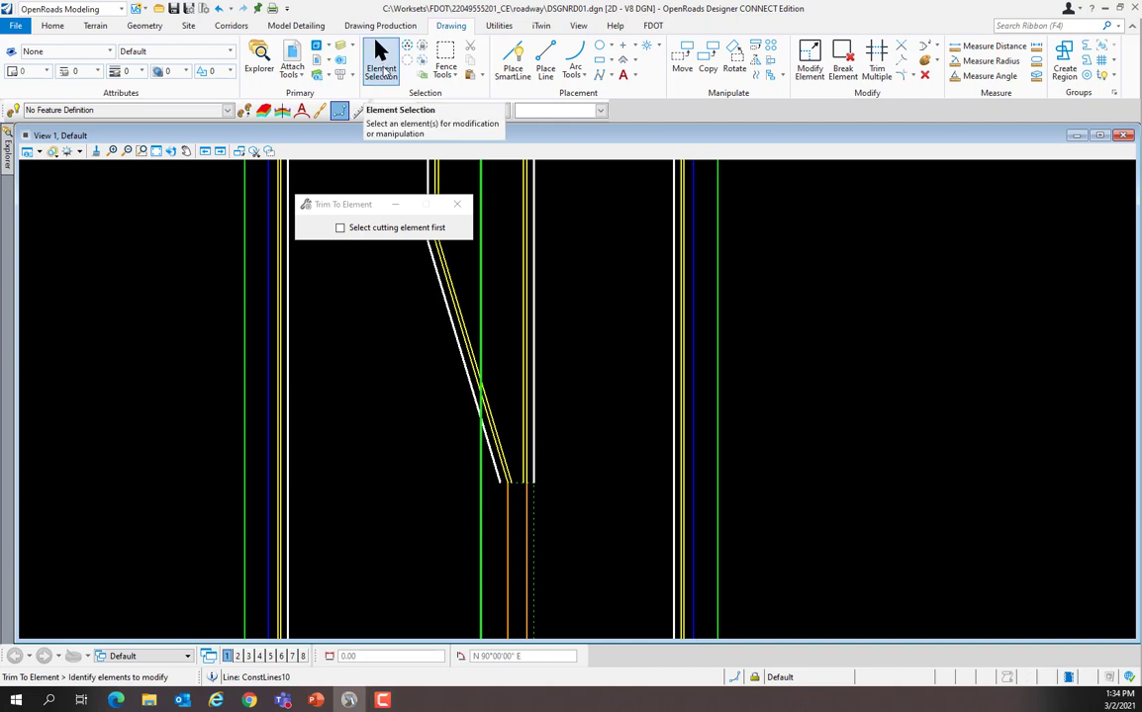
- Select the dotted left-turn construction fillet at the intersection and set its radius to 75 feet
left_click(381, 62)
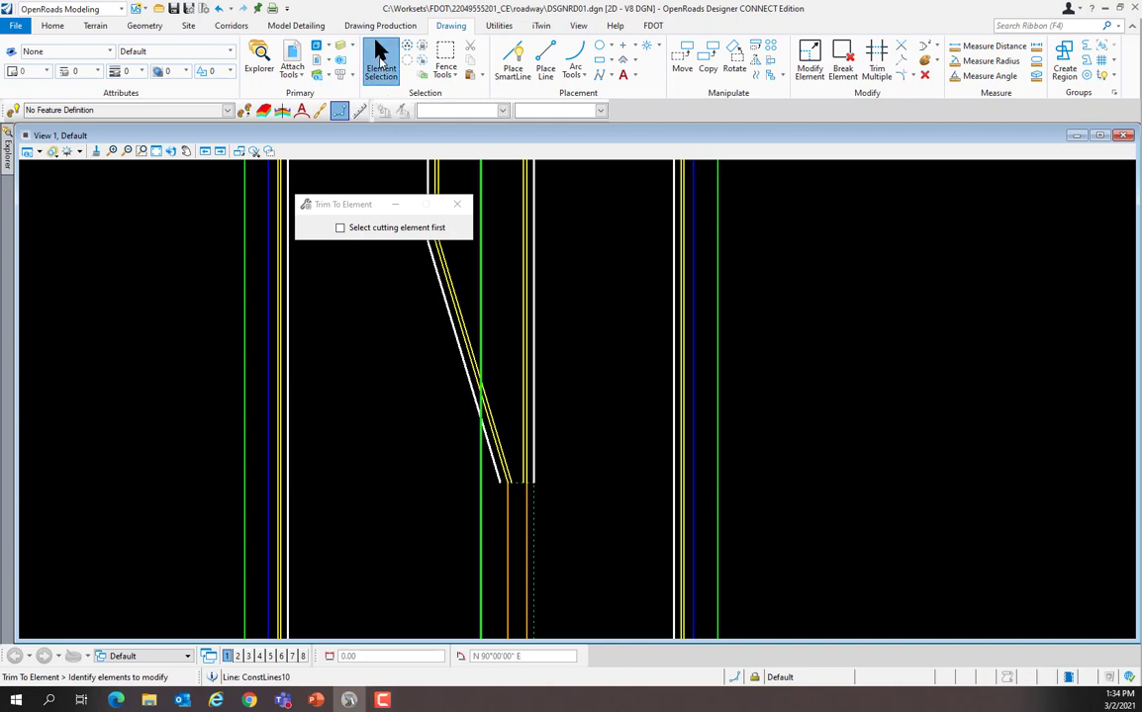
scroll(645, 369, "down", 5)
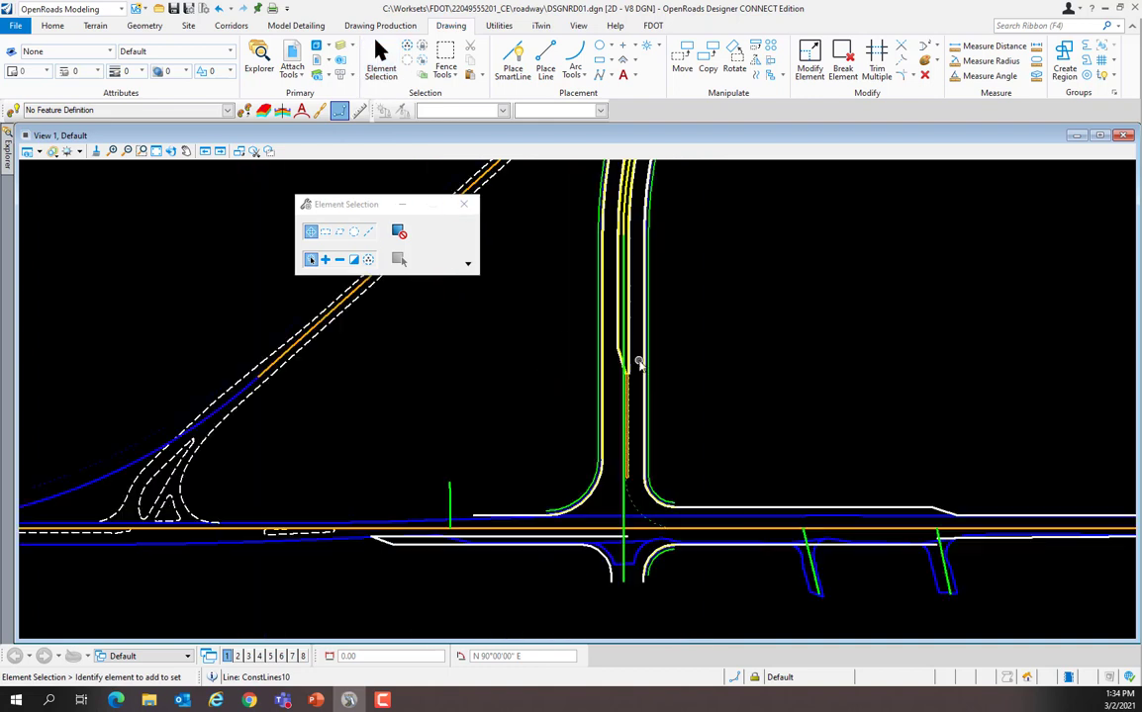
scroll(703, 530, "up", 2)
mouse_move(588, 495)
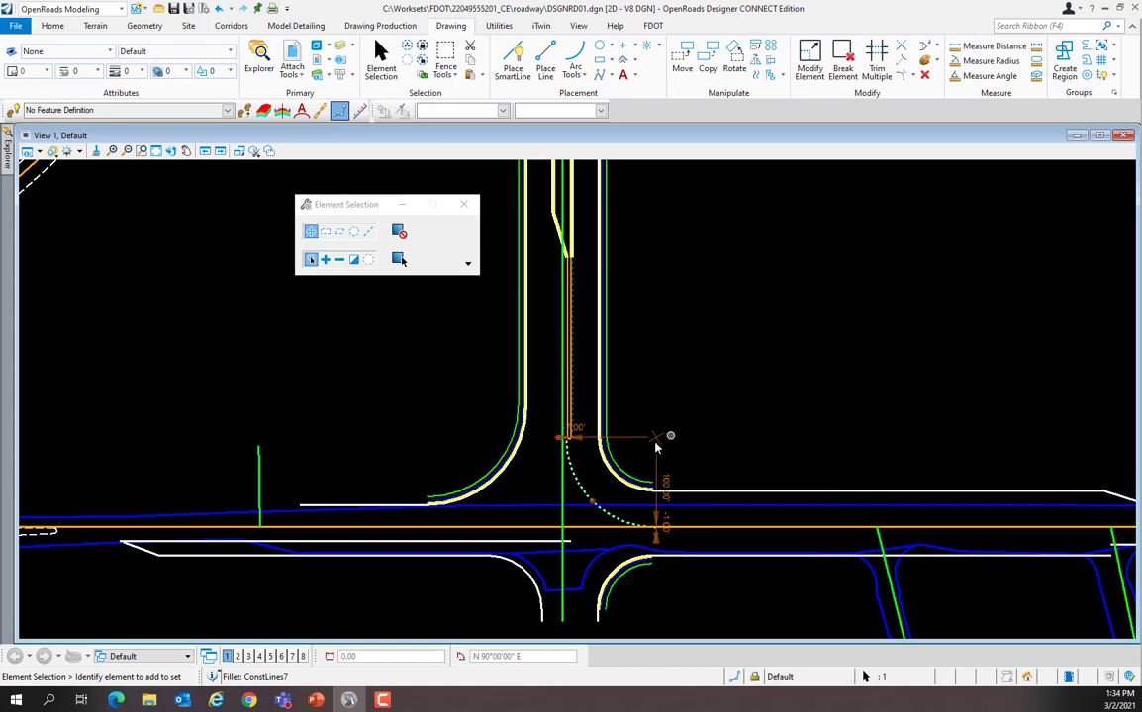
scroll(648, 452, "down", 1)
scroll(649, 485, "up", 1)
left_click(654, 460)
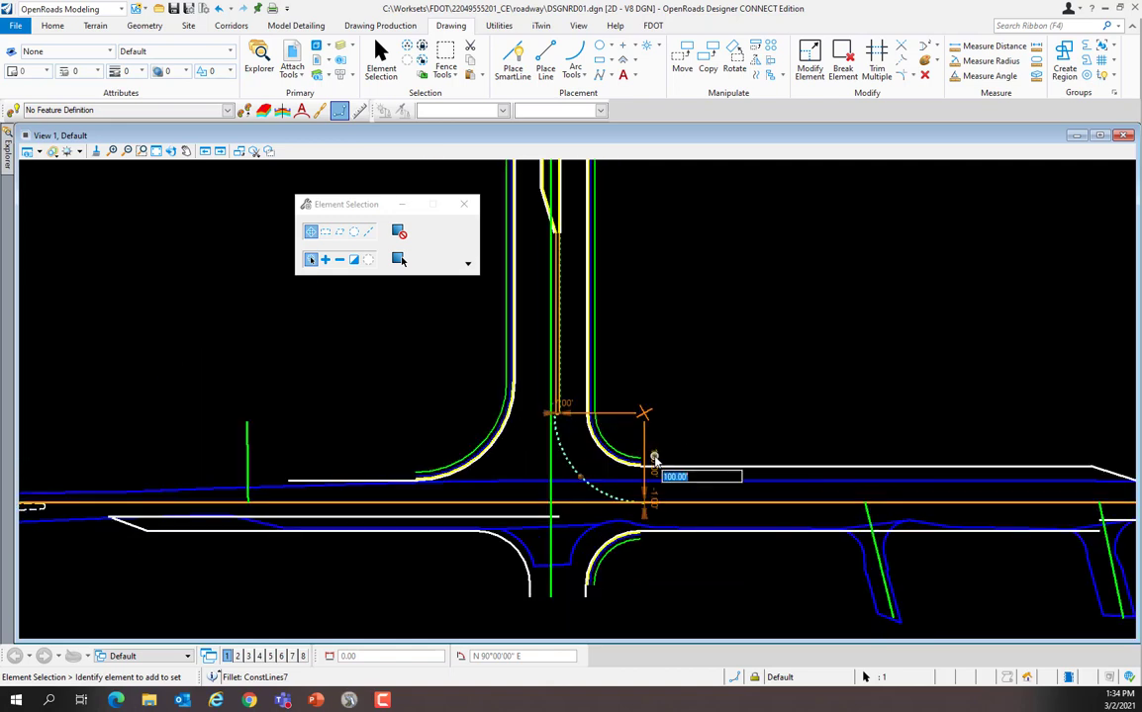
type("75")
key("Return")
scroll(563, 336, "up", 3)
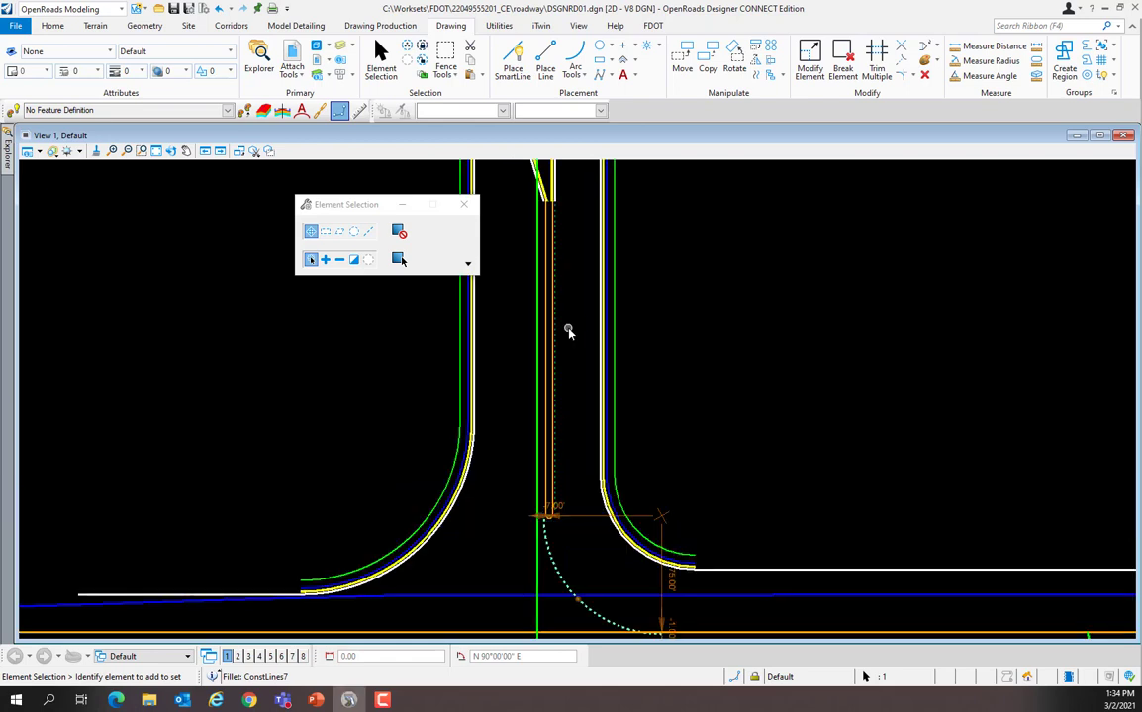
- Examine the dotted construction line beside the left-turn traffic separator and the overall layout of the side road intersection
scroll(561, 339, "up", 2)
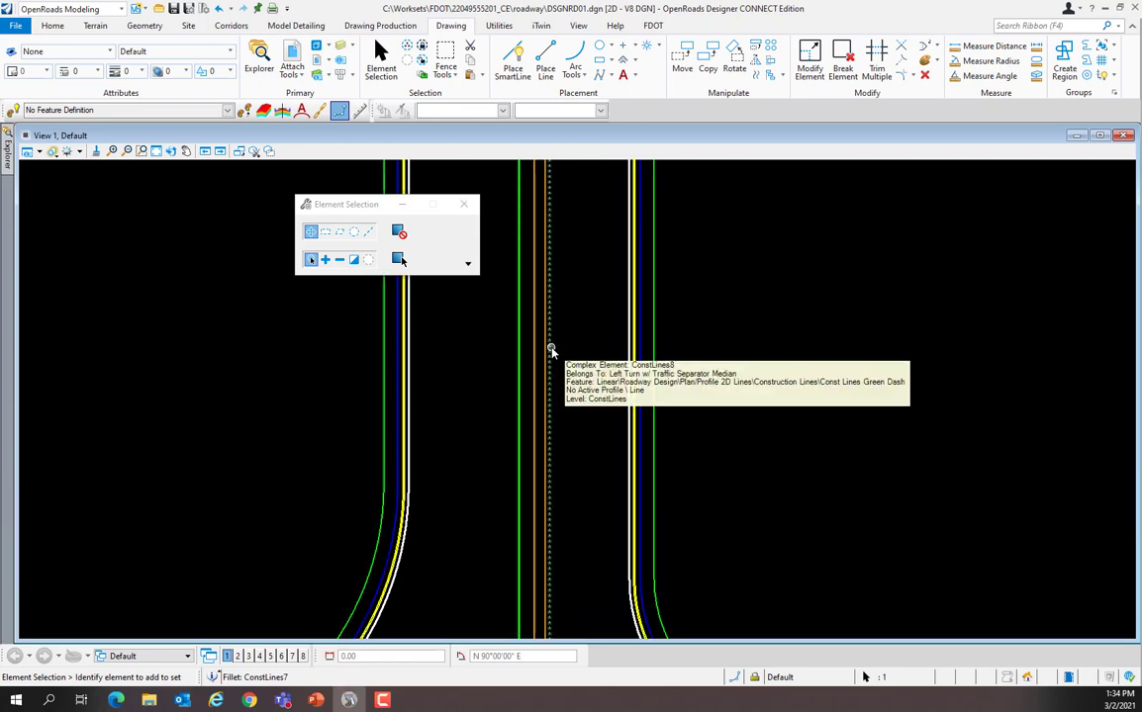
left_click(551, 351)
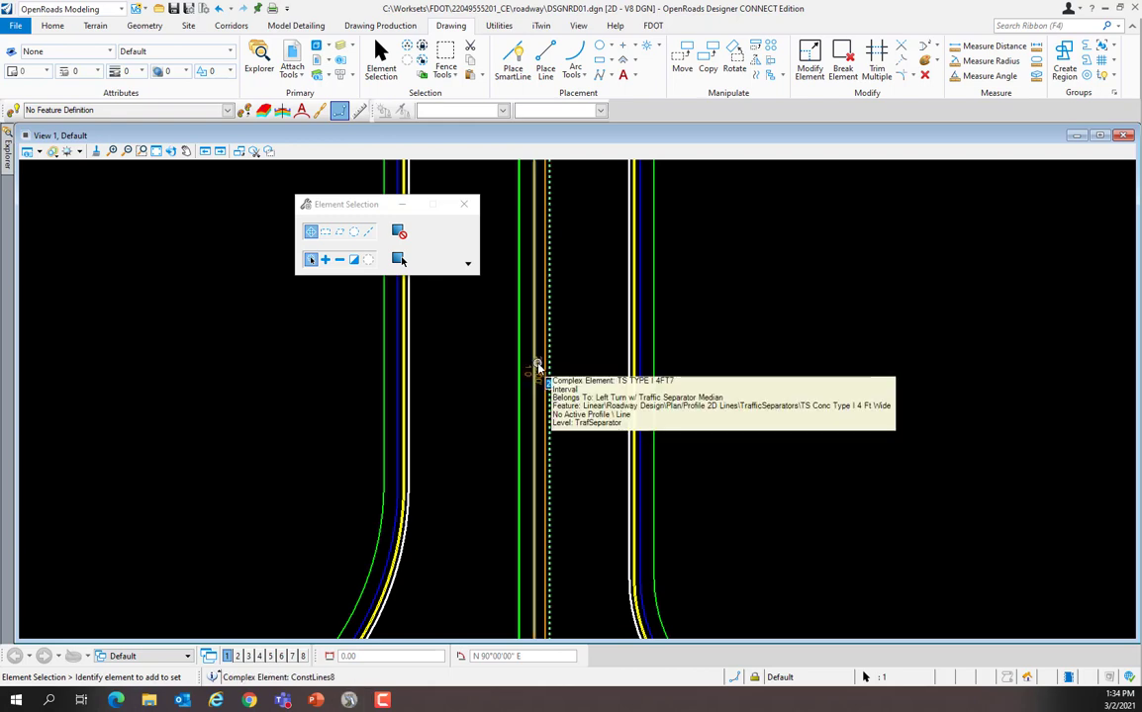
scroll(539, 367, "down", 4)
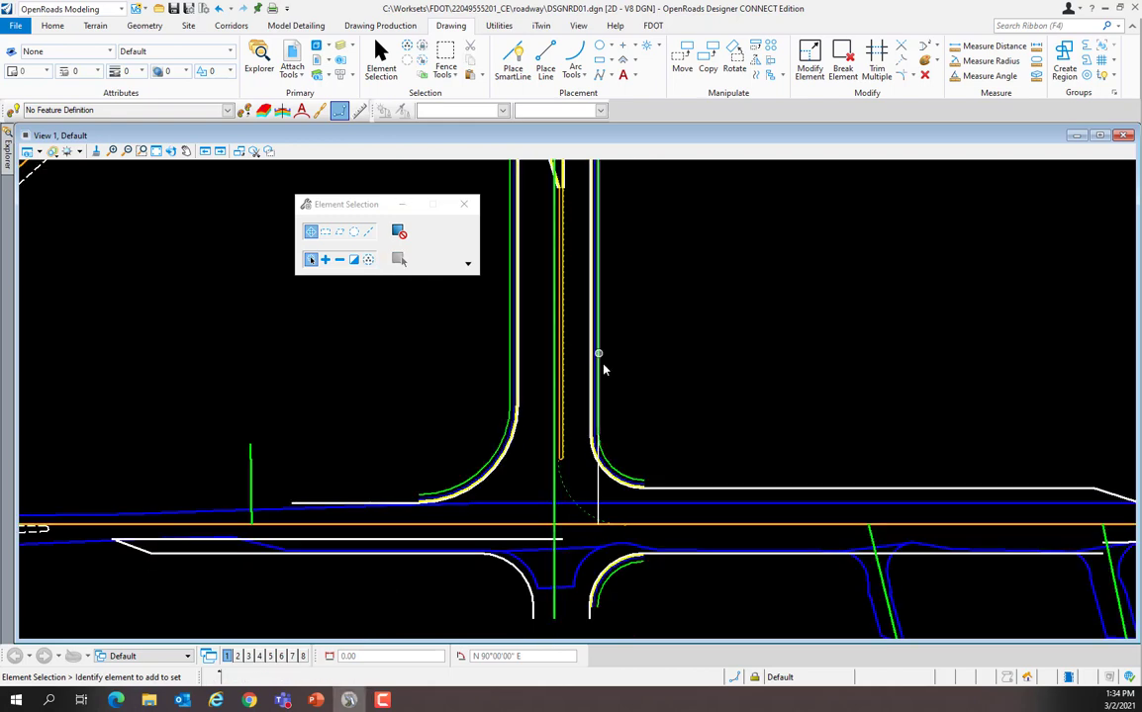
left_click(606, 322)
scroll(603, 284, "up", 1)
scroll(604, 284, "up", 2)
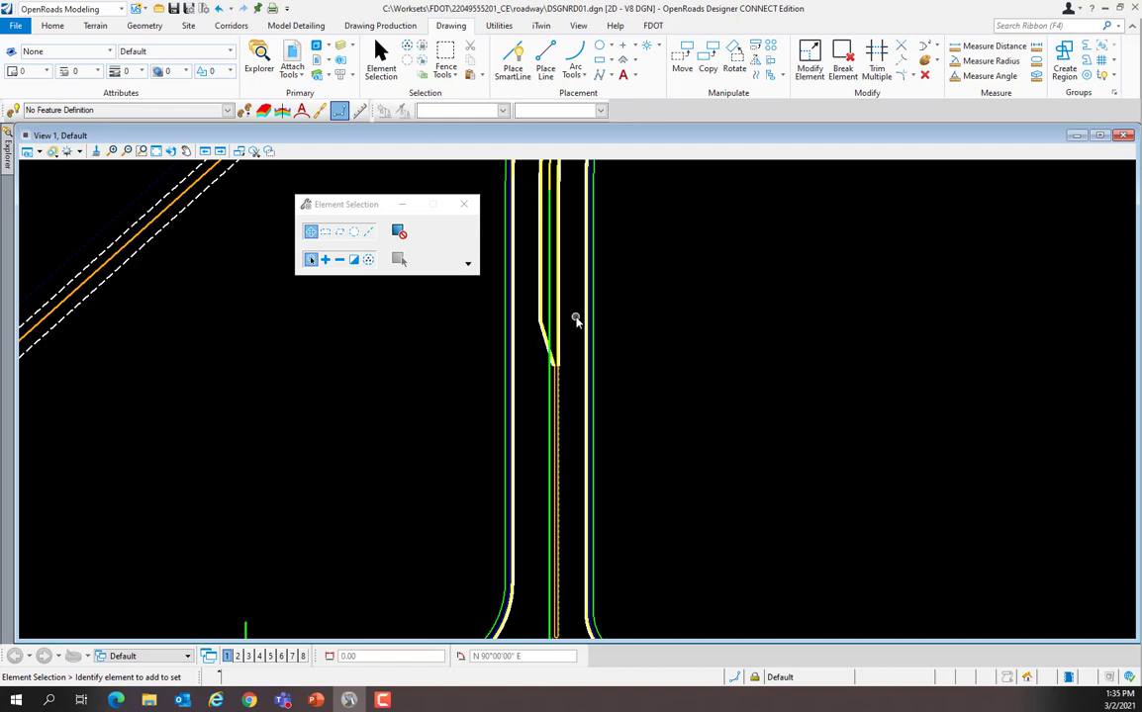
scroll(576, 320, "down", 2)
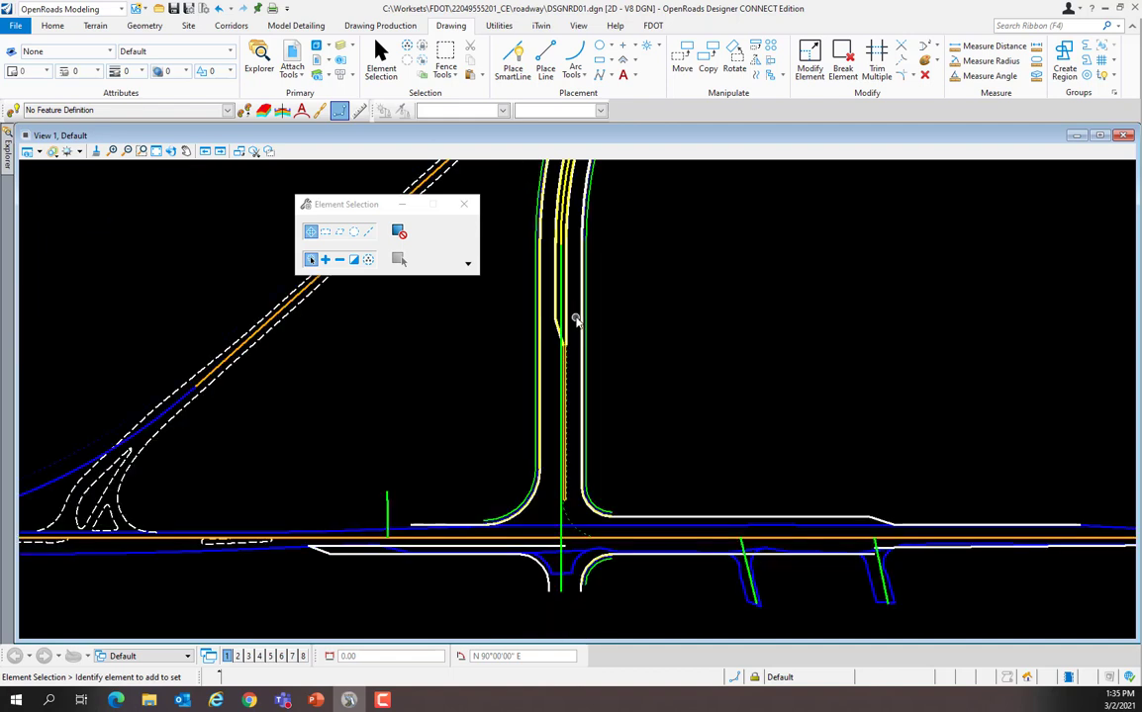
scroll(580, 326, "down", 1)
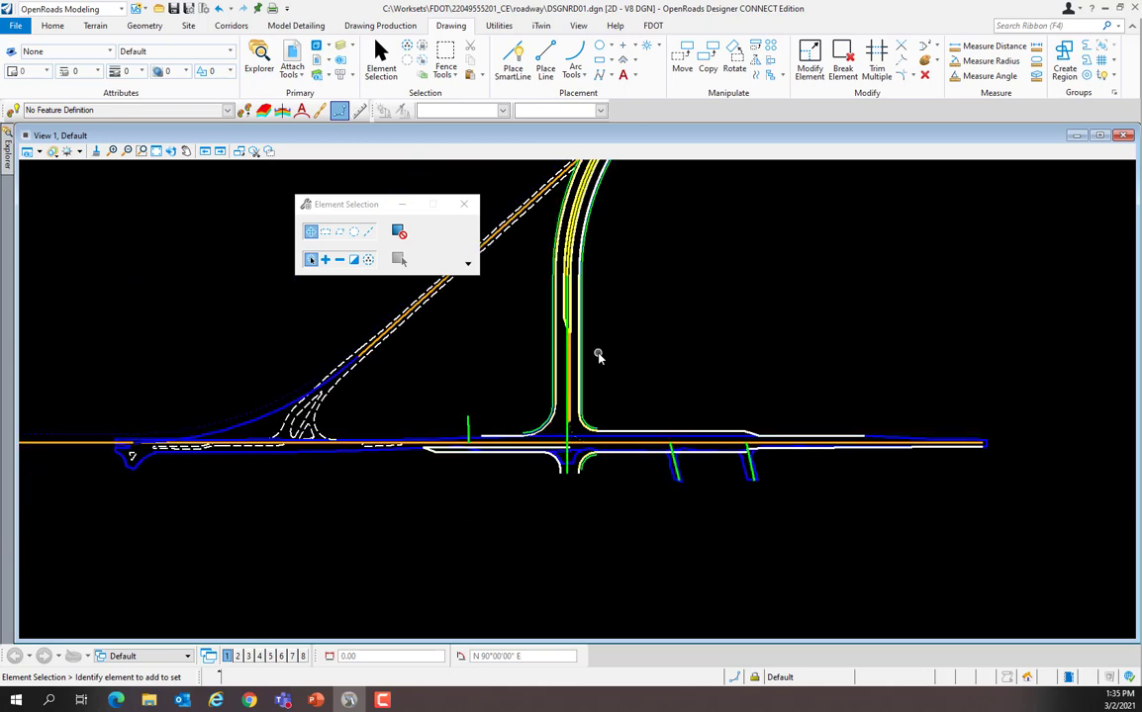
scroll(594, 453, "up", 2)
scroll(536, 455, "up", 1)
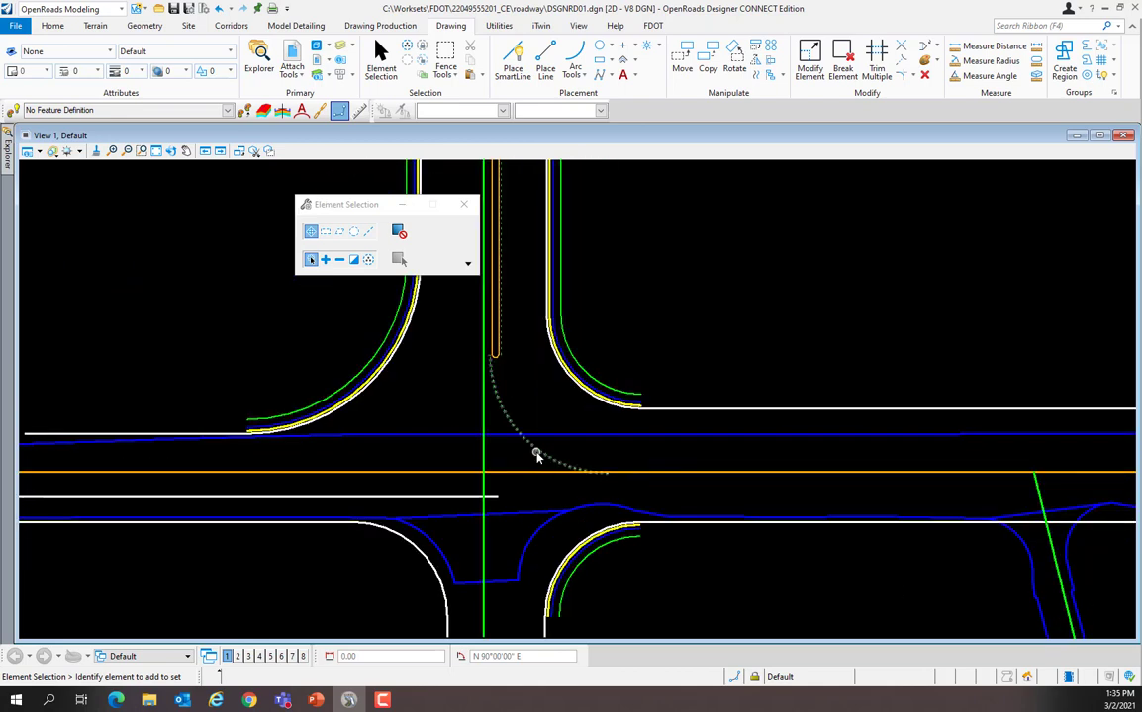
- Select the dotted left-turn construction fillet and change its end offset so it extends farther past the main road's centerline
left_click(535, 455)
scroll(621, 490, "up", 1)
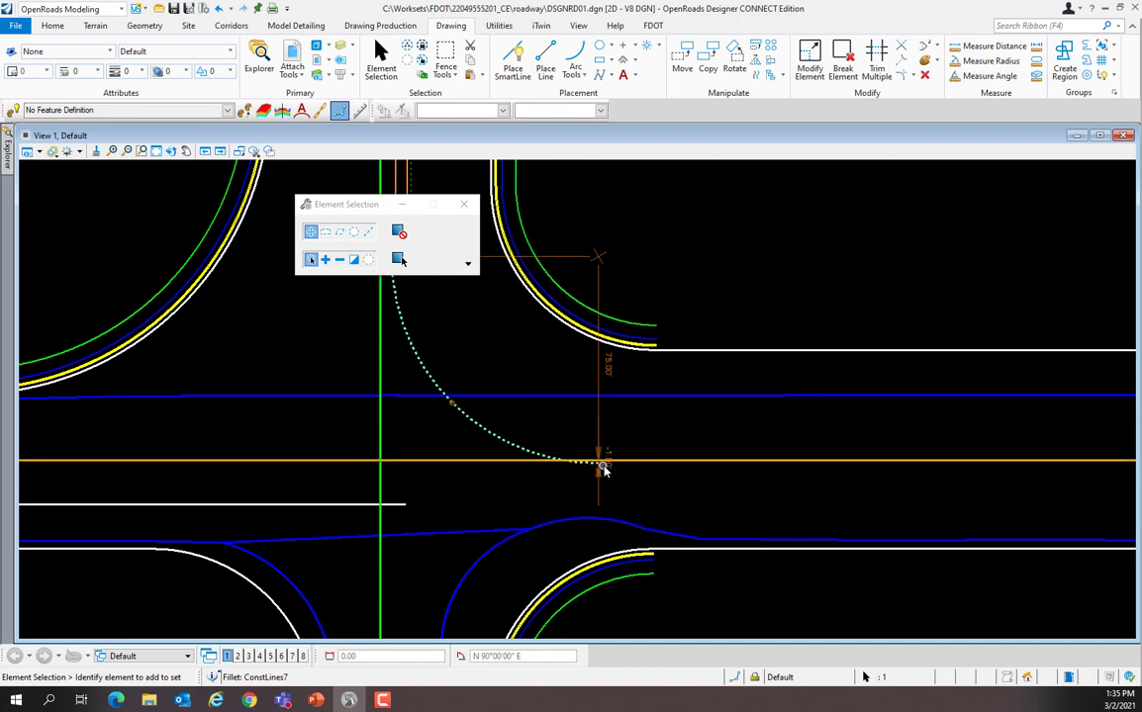
mouse_move(609, 454)
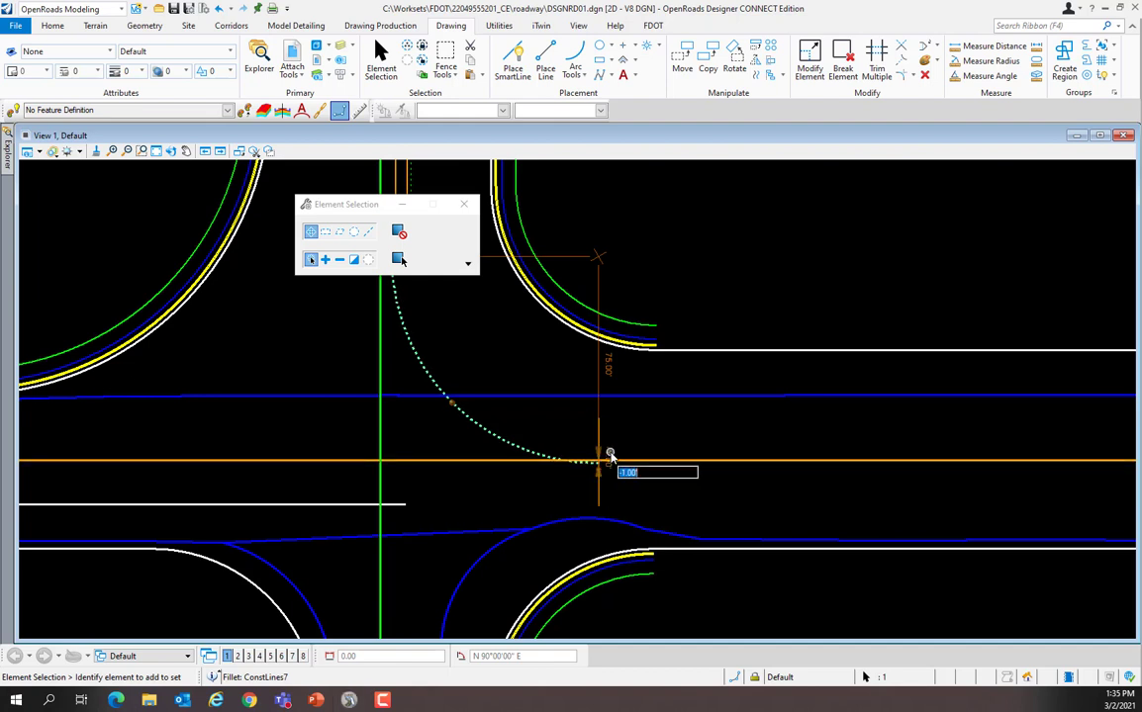
key("BackSpace")
key("Return")
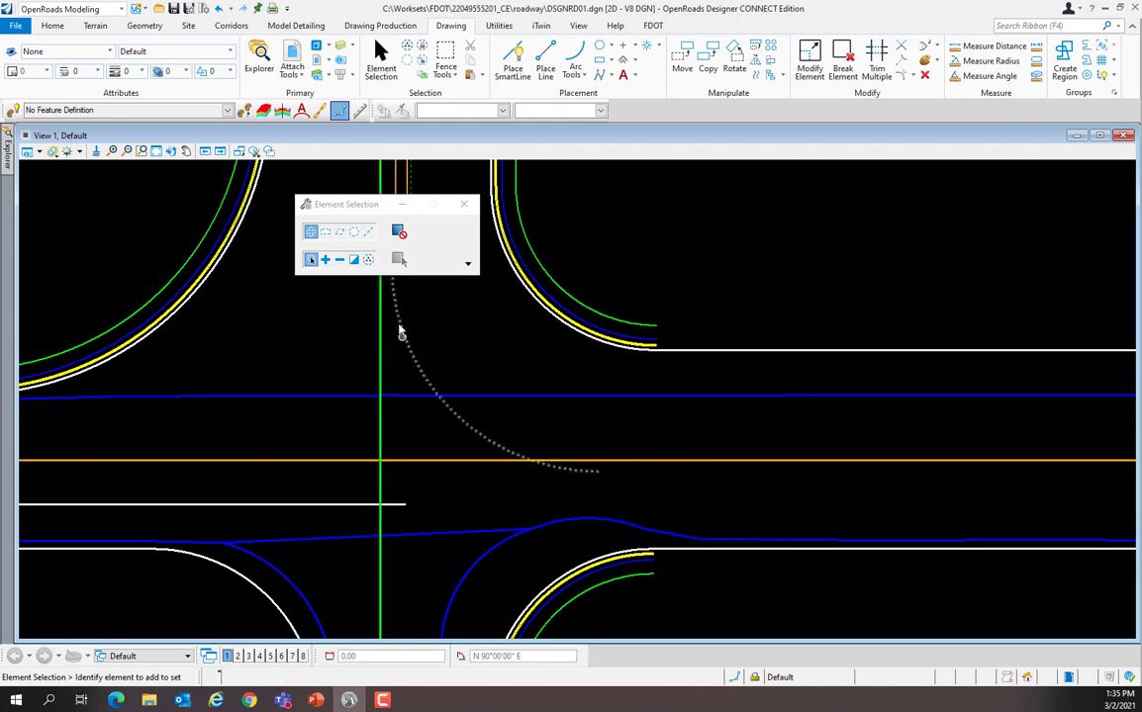
left_click_drag(360, 205, 756, 248)
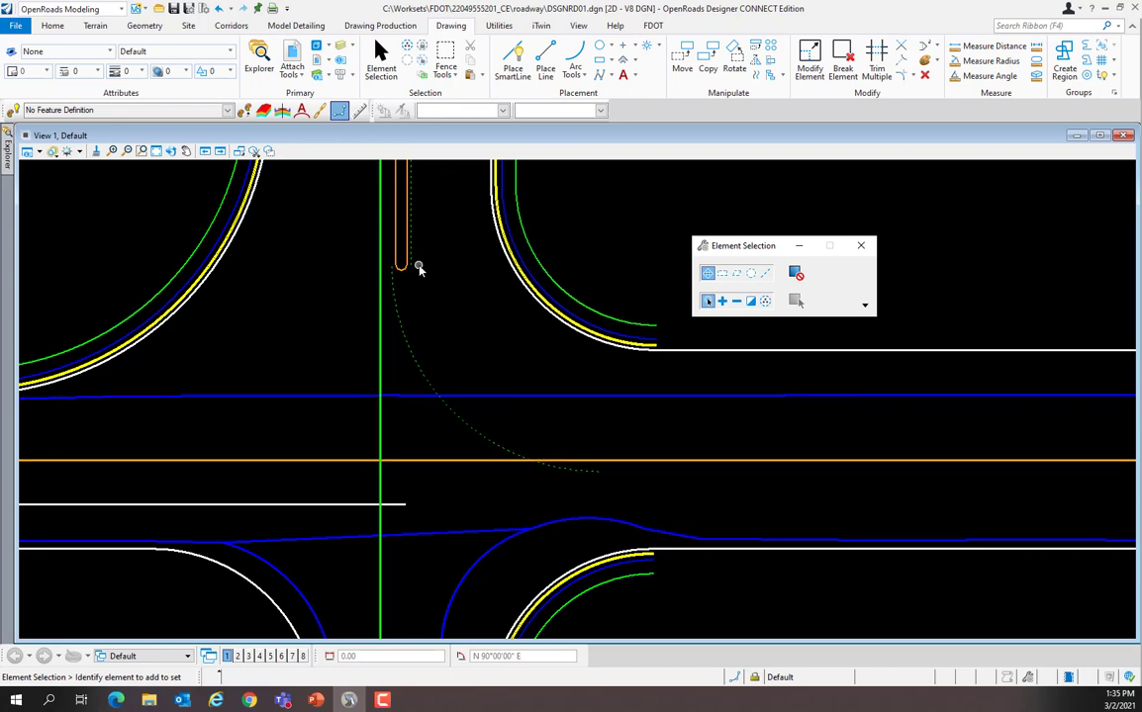
- Start placing a civil cell and choose Right Turn Island from the FDOT_2D-Intersection_Details.dgnlib library
scroll(424, 351, "down", 4)
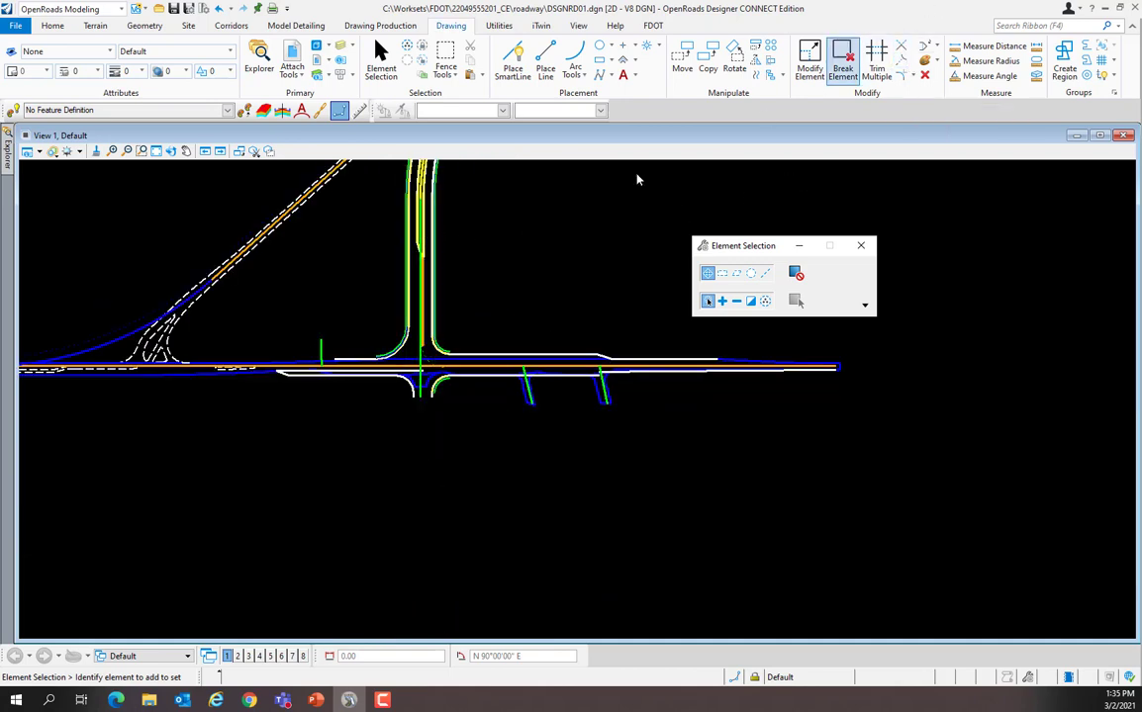
scroll(421, 276, "up", 2)
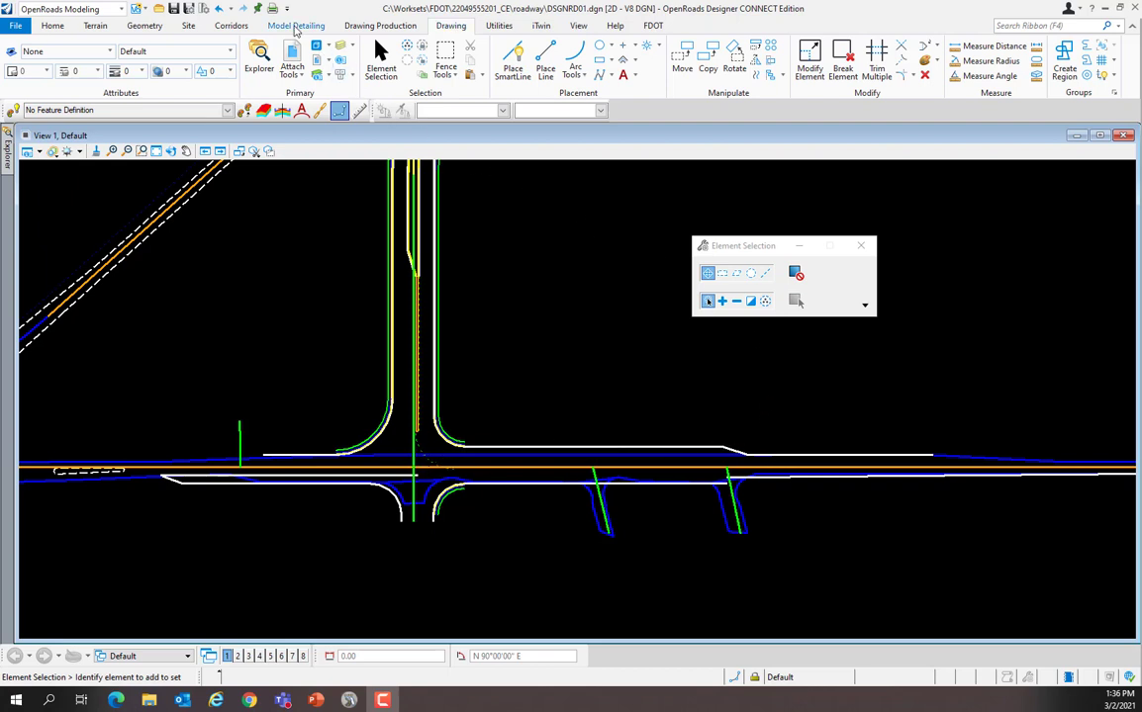
left_click(295, 25)
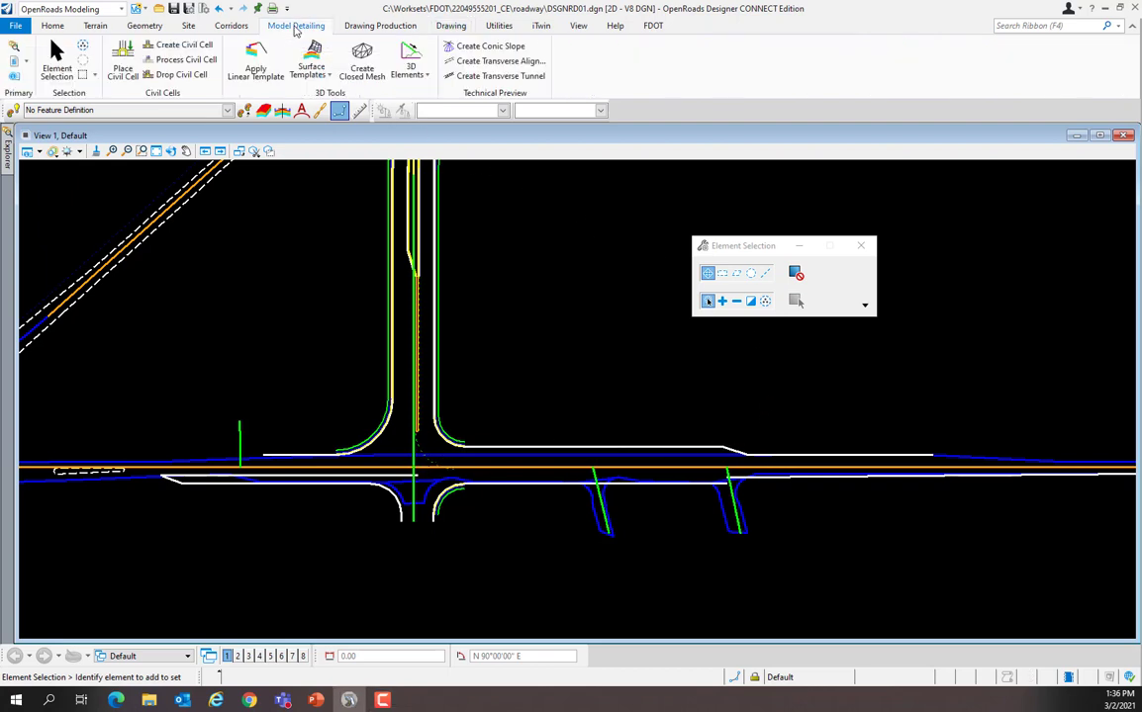
left_click(123, 65)
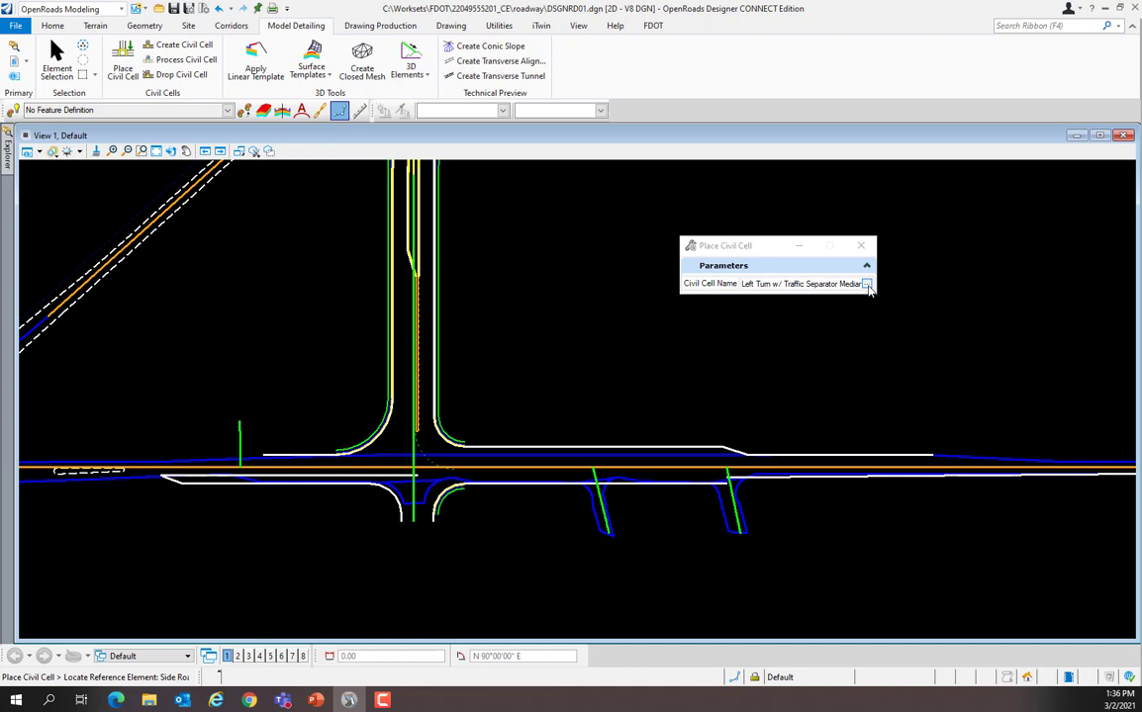
left_click(867, 285)
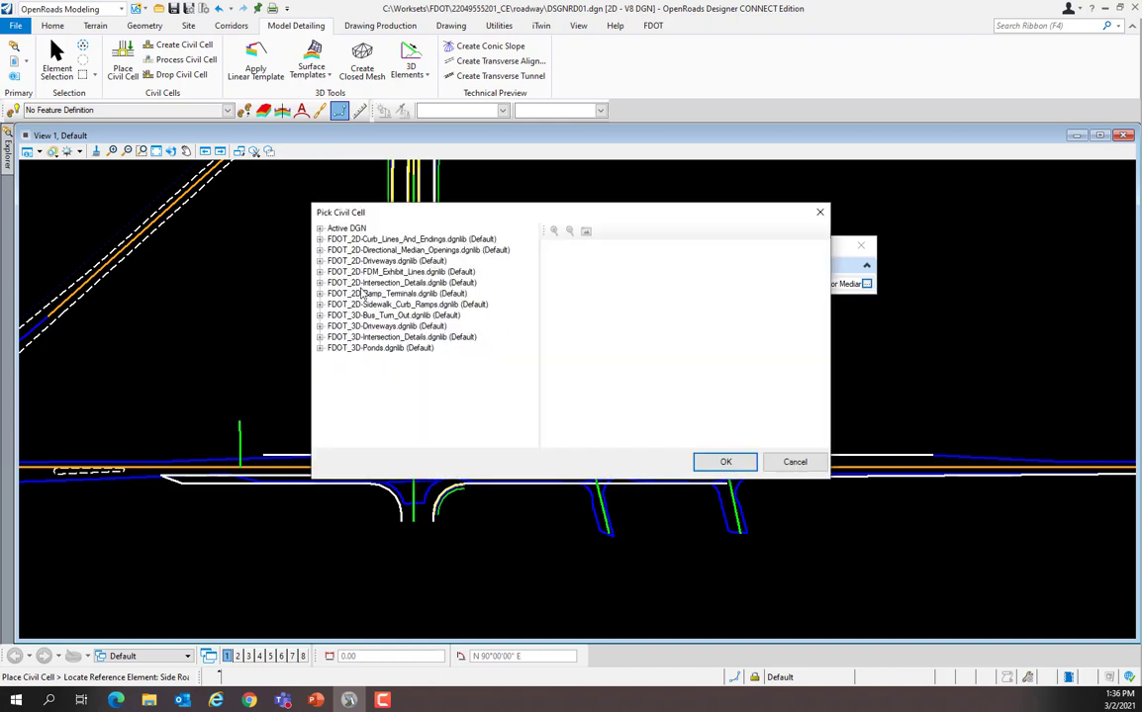
left_click(321, 283)
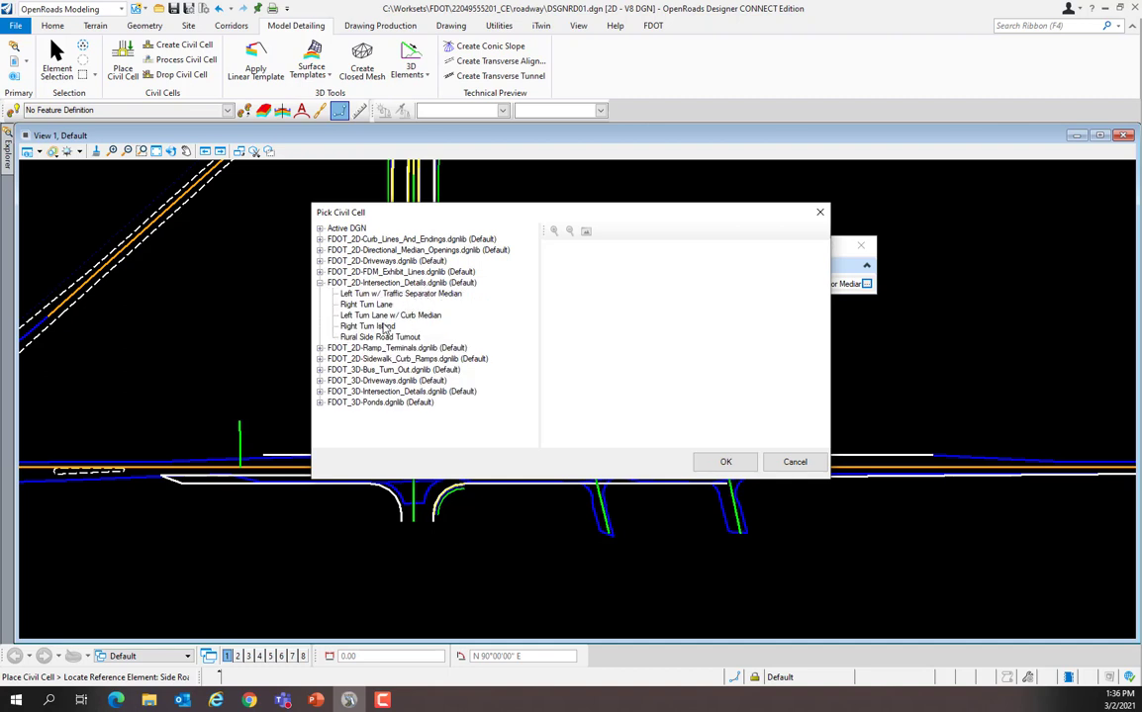
left_click(379, 328)
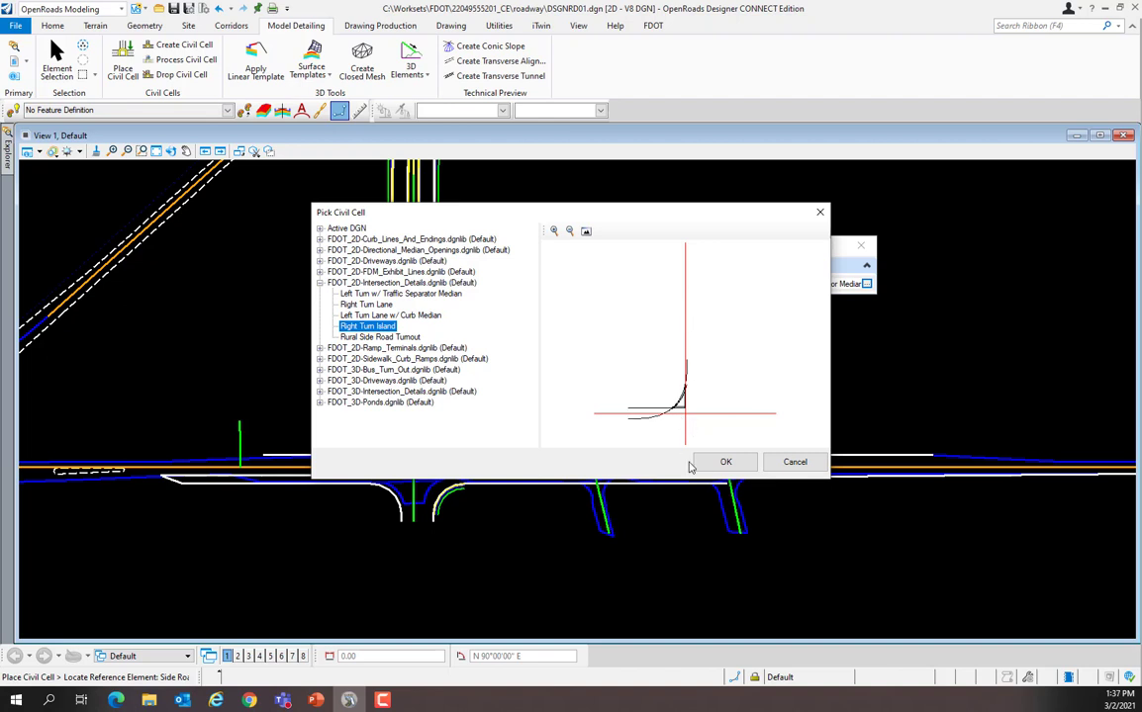
left_click(725, 461)
scroll(386, 450, "up", 5)
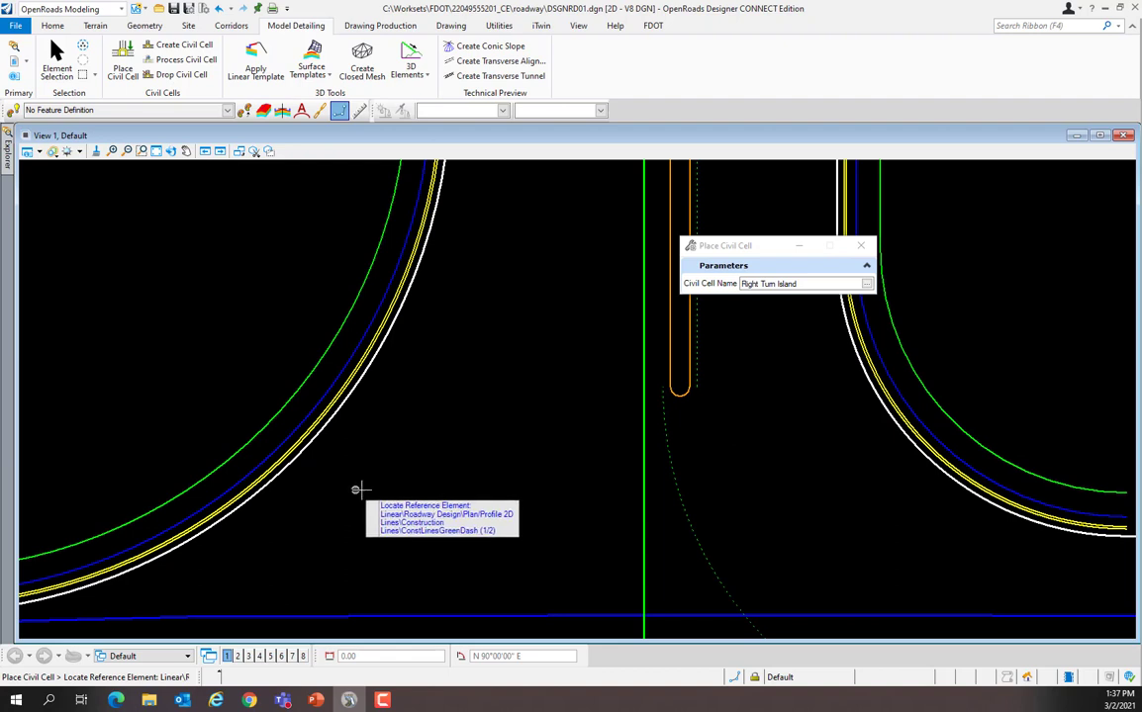
scroll(300, 492, "down", 2)
scroll(300, 492, "down", 2)
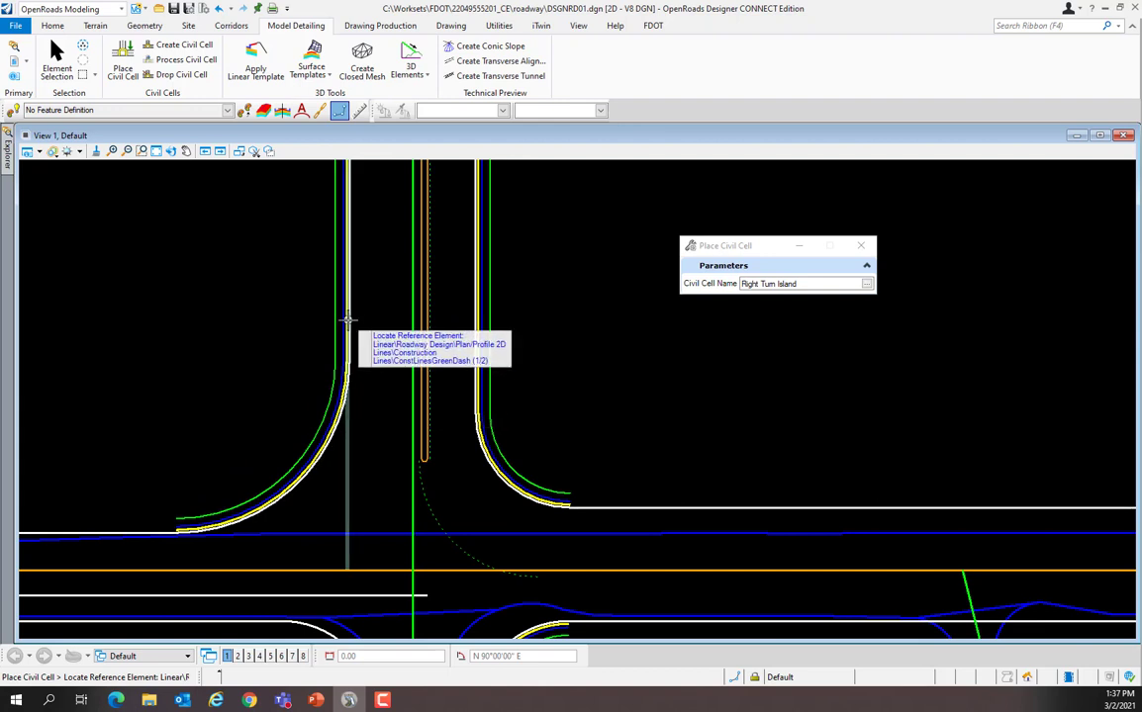
scroll(348, 320, "up", 2)
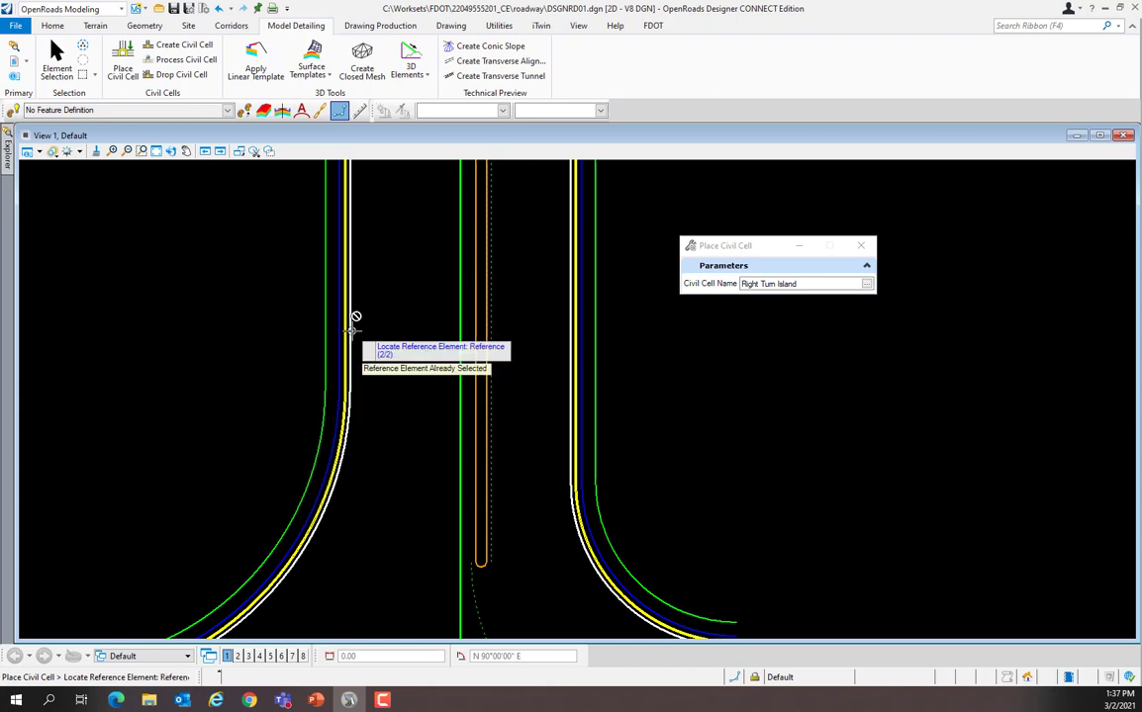
scroll(351, 330, "down", 5)
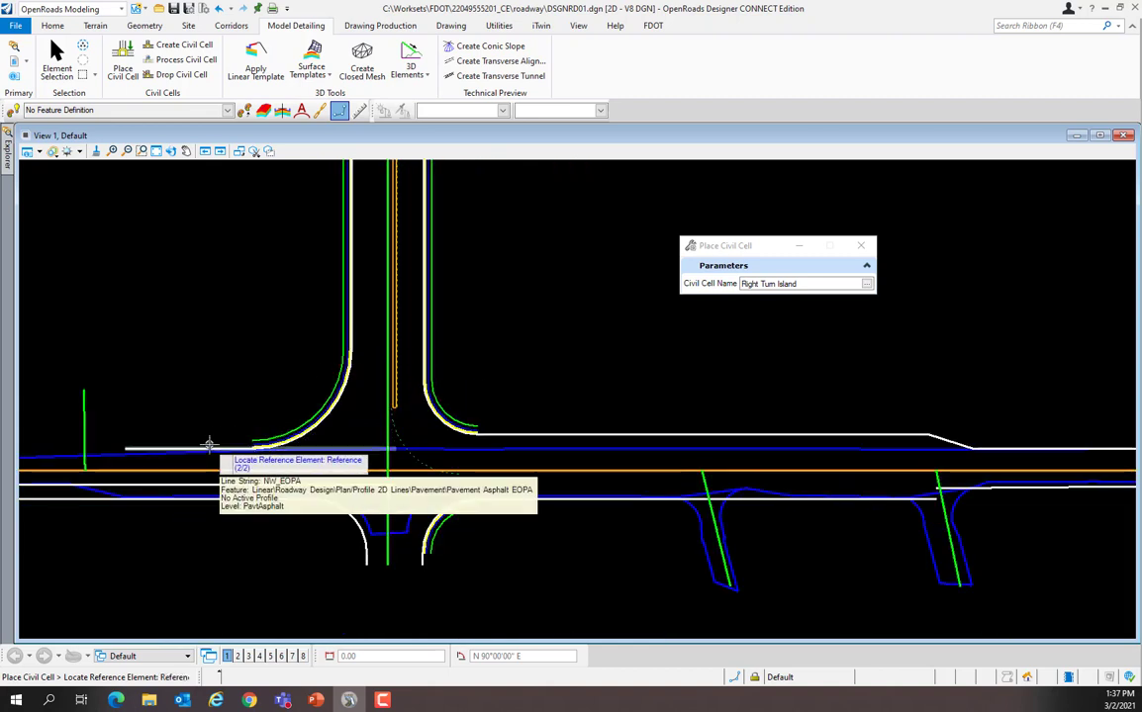
left_click(209, 445)
scroll(331, 467, "up", 3)
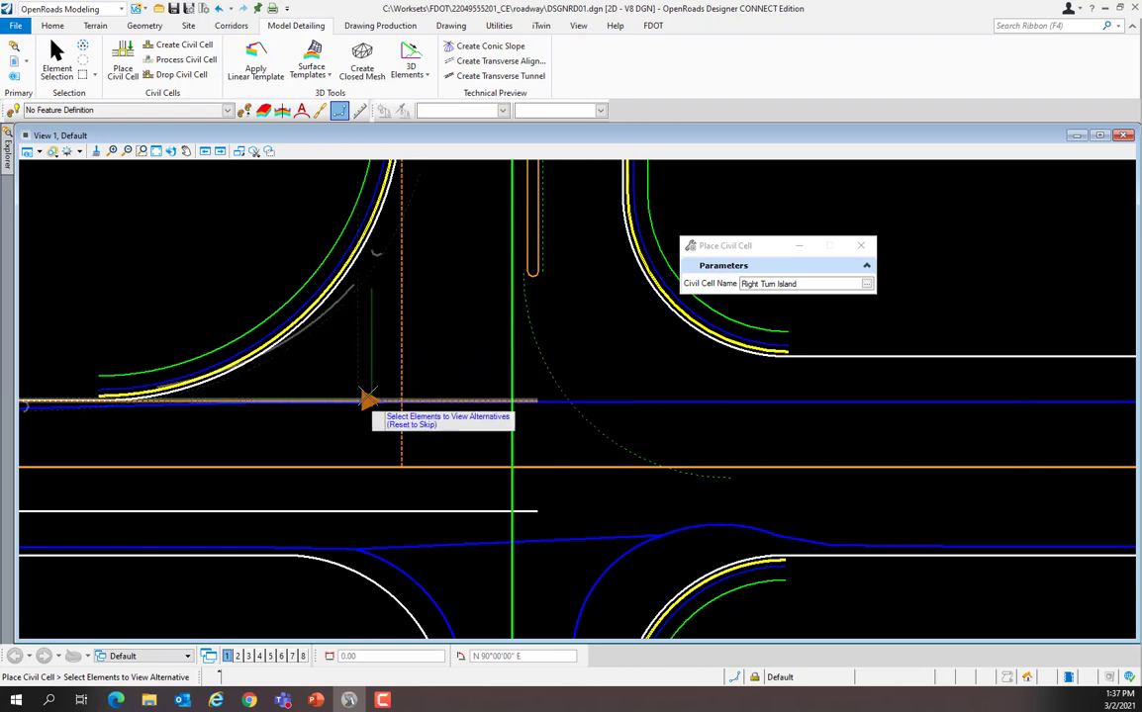
right_click(372, 359)
left_click(374, 359)
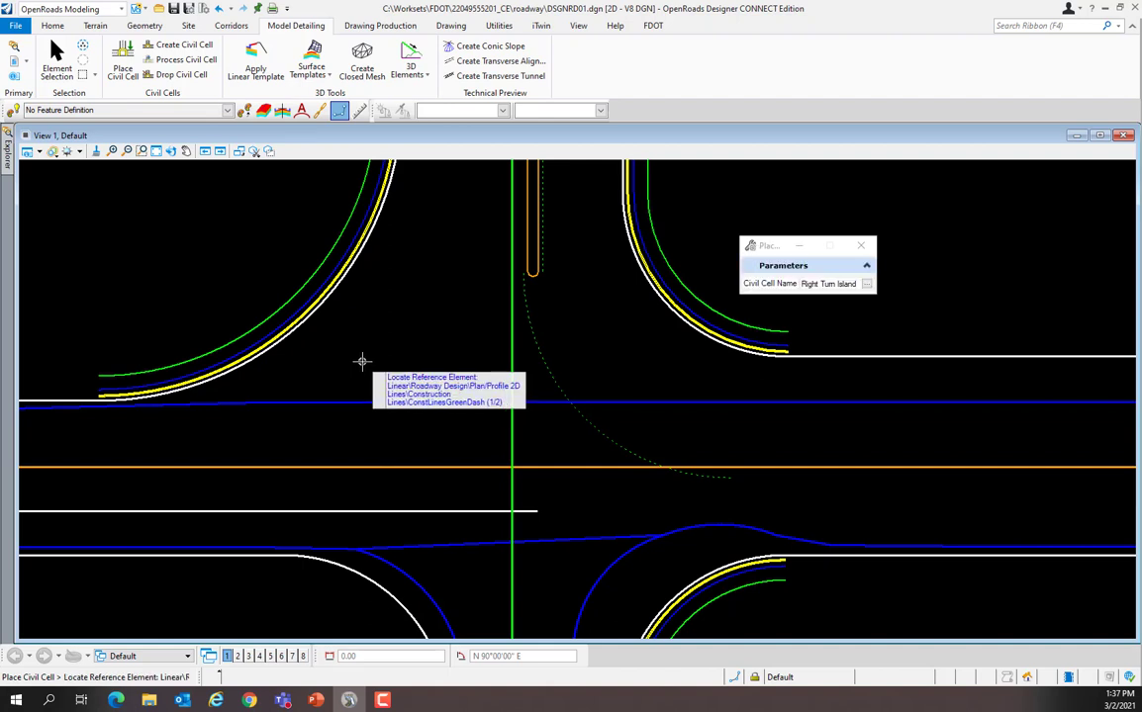
- Place the Right Turn Island cell at the northwest corner, referencing the main road's north edge of pavement first, then the side road's west edge
scroll(444, 388, "down", 3)
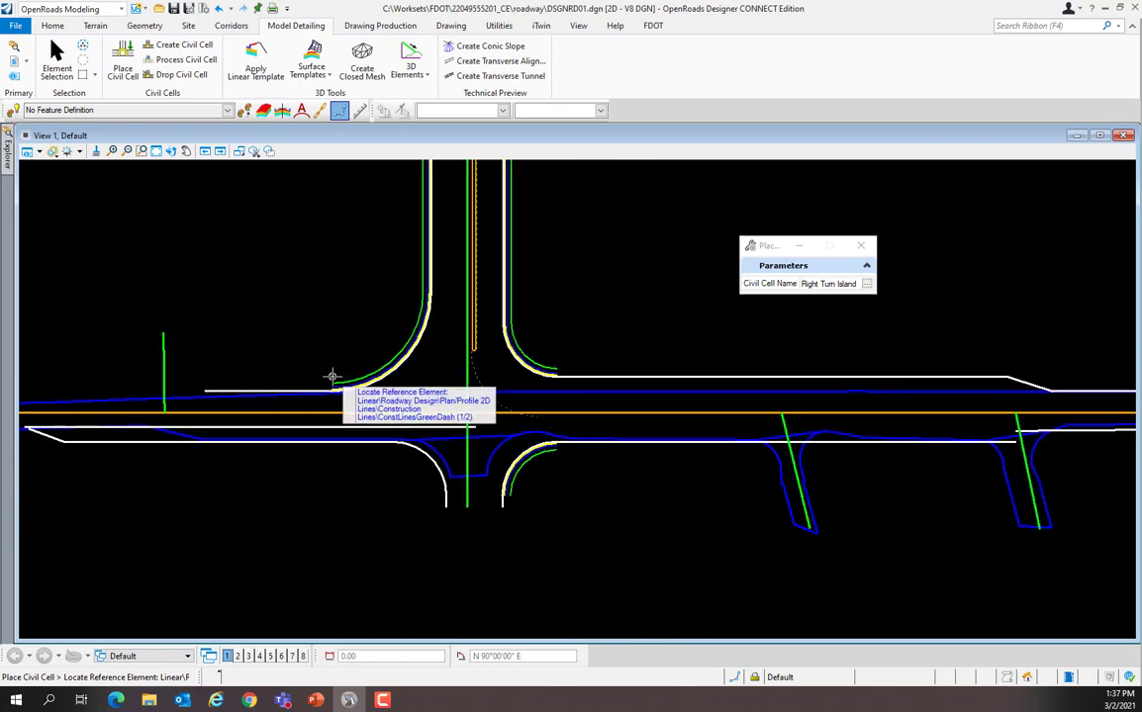
right_click(284, 387)
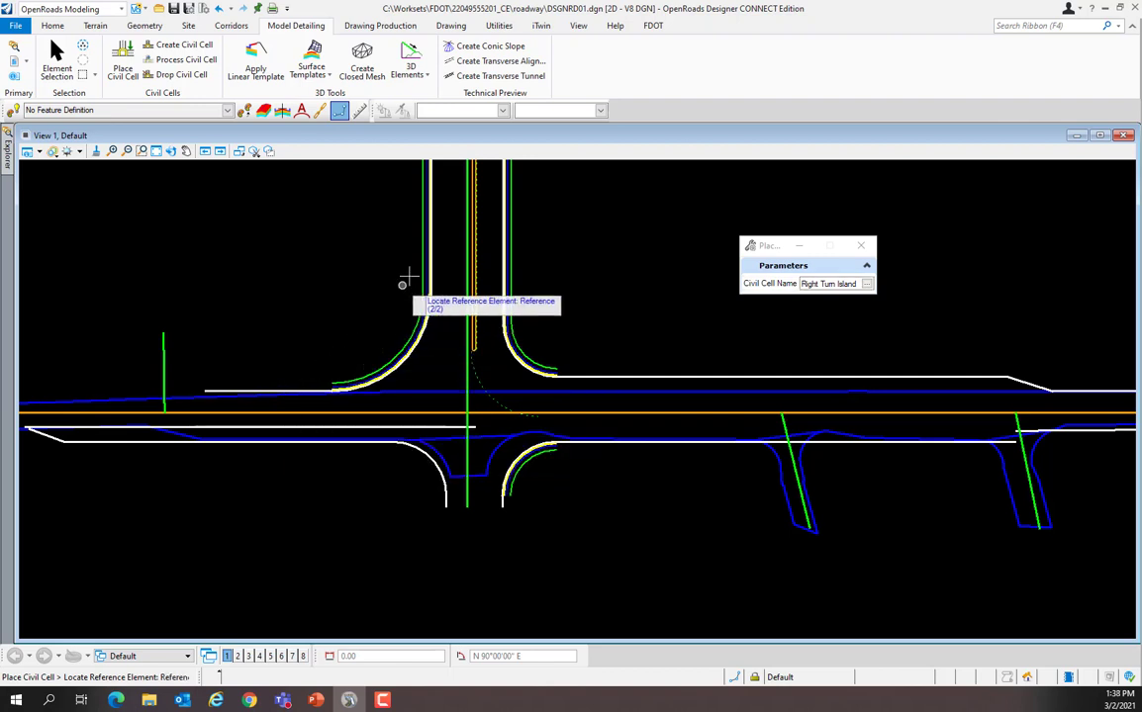
mouse_move(432, 257)
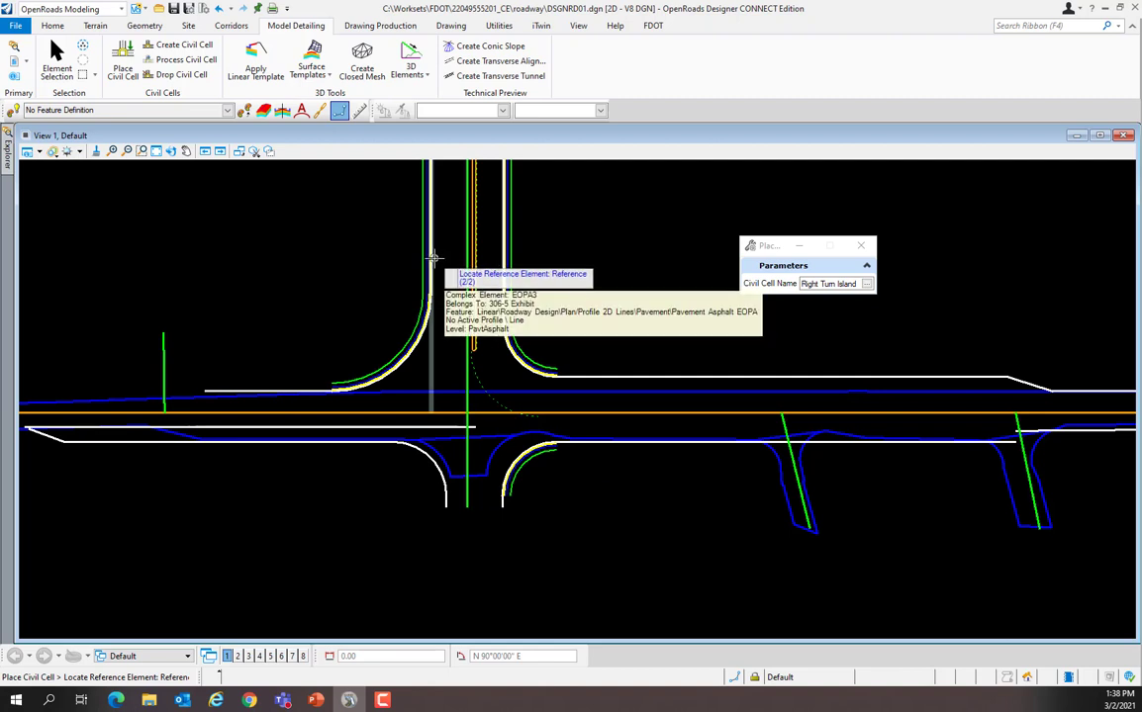
scroll(433, 258, "up", 3)
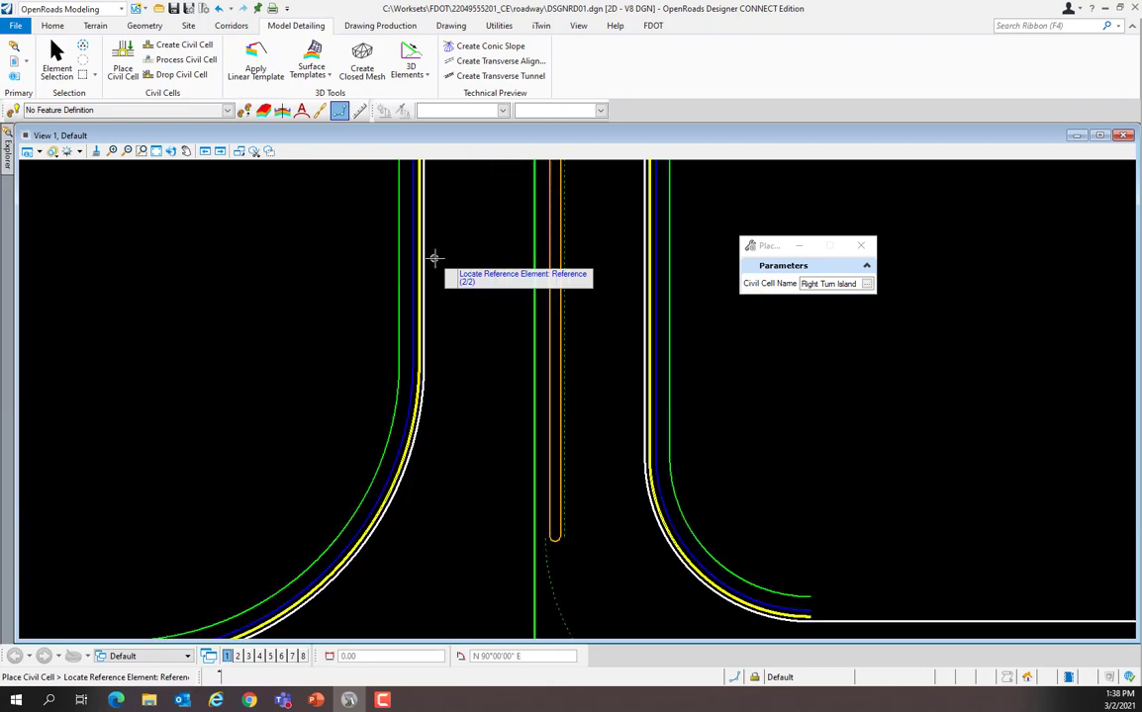
left_click(424, 275)
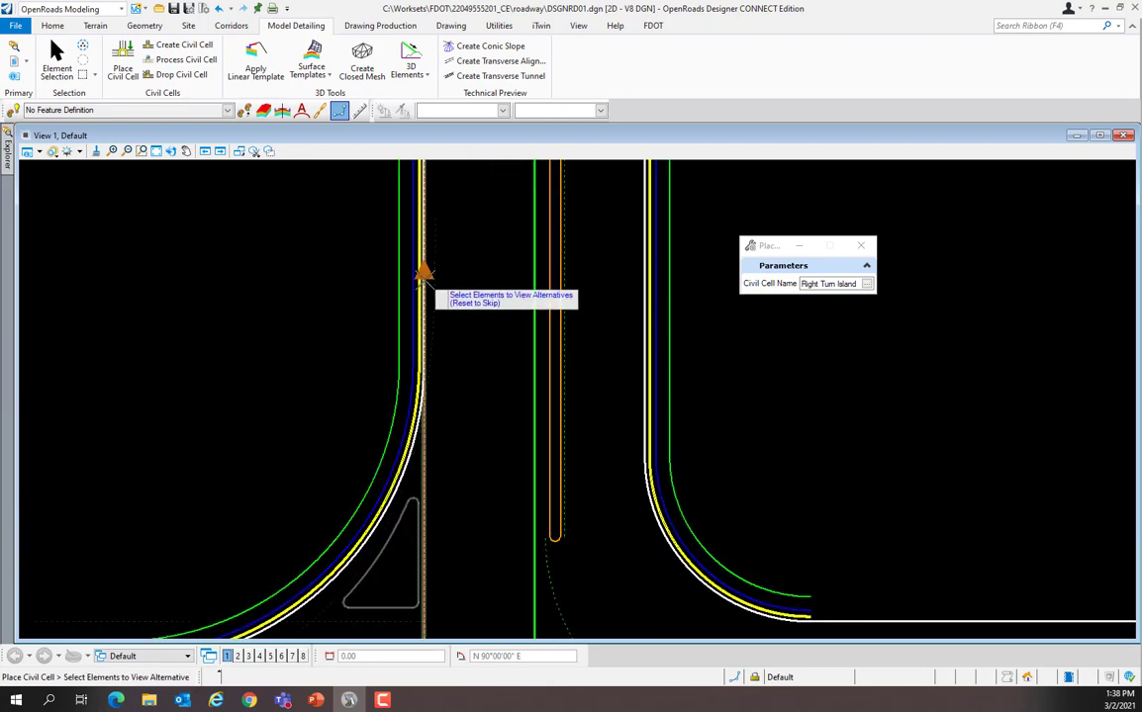
scroll(426, 273, "down", 2)
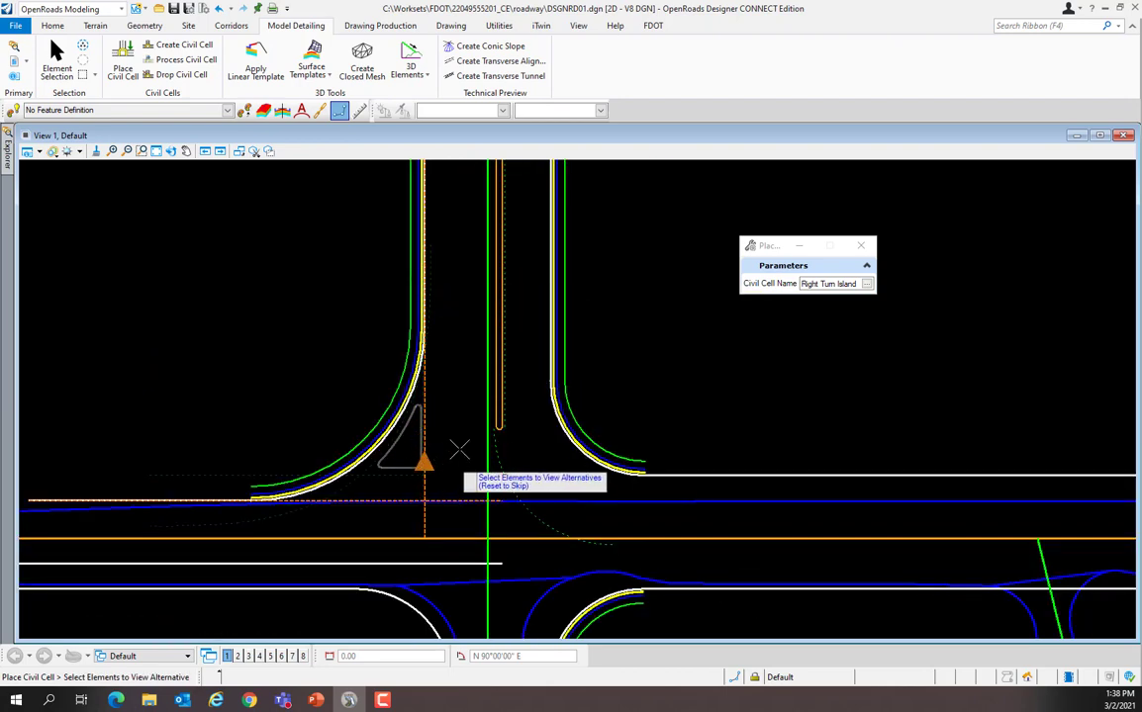
right_click(330, 396)
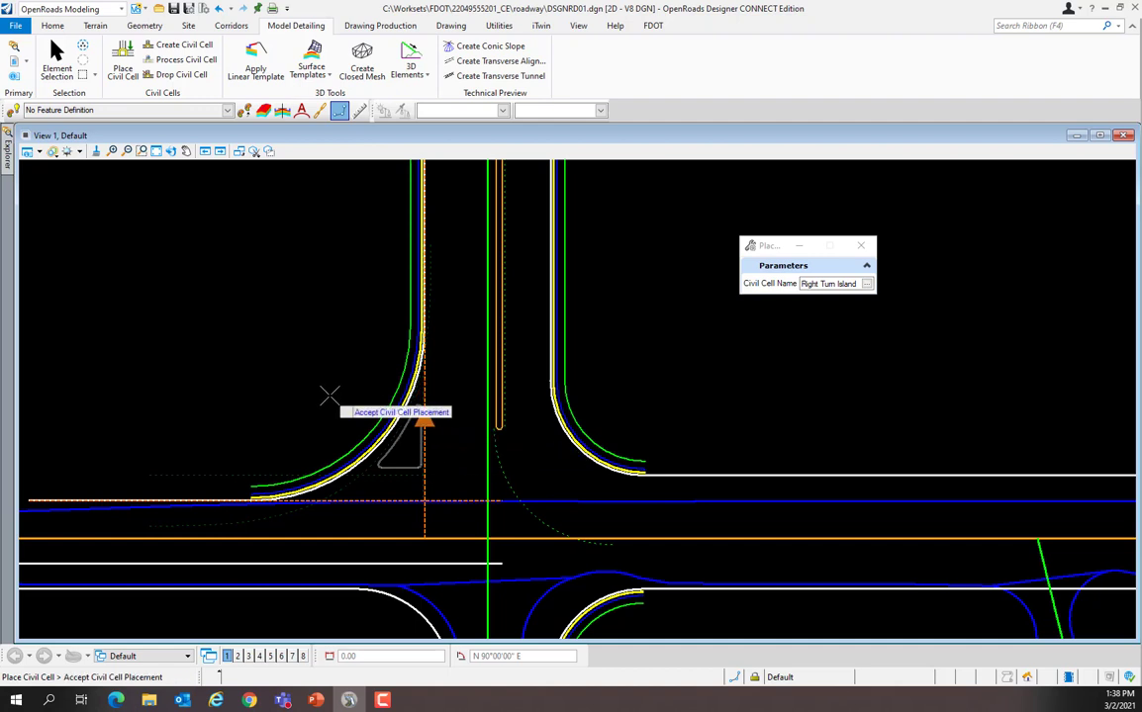
left_click(329, 396)
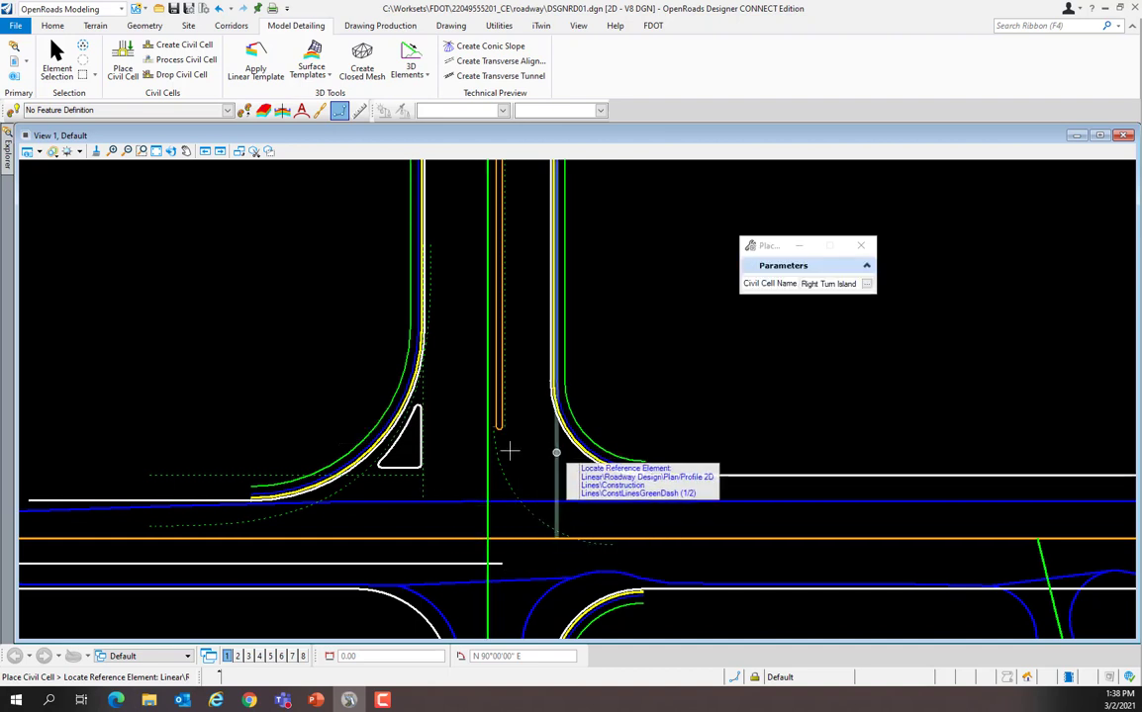
key("Escape")
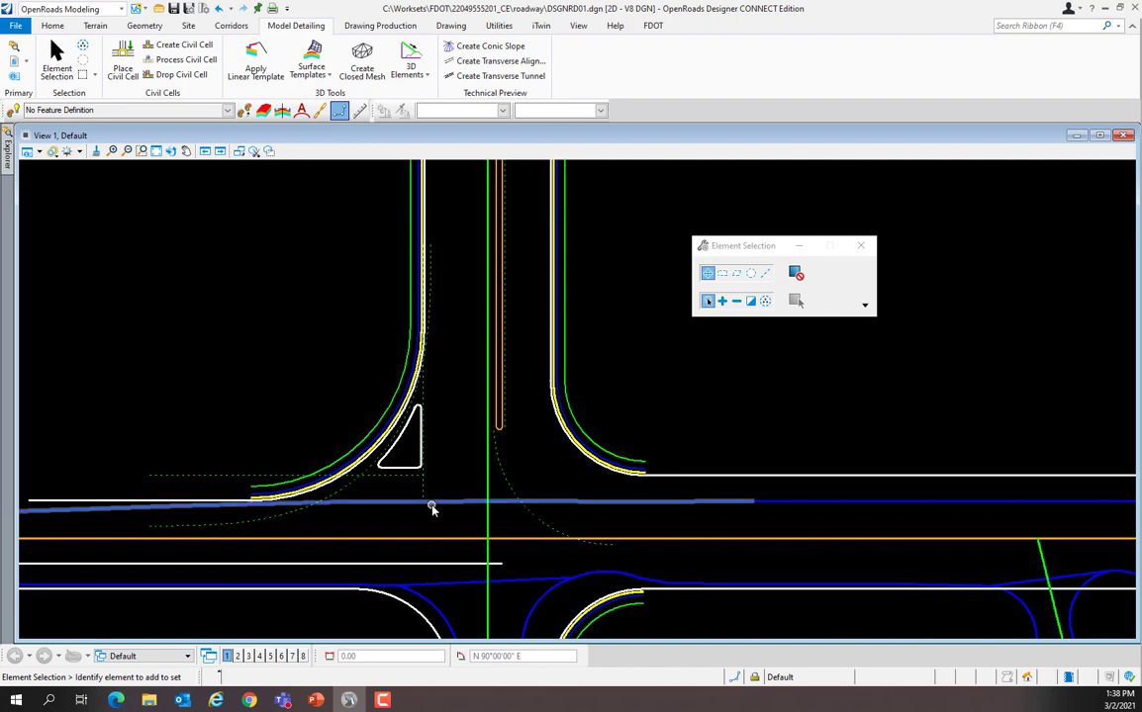
- Set the radius of the dotted right-turn construction fillet at the northwest corner to 126 ft
mouse_move(385, 475)
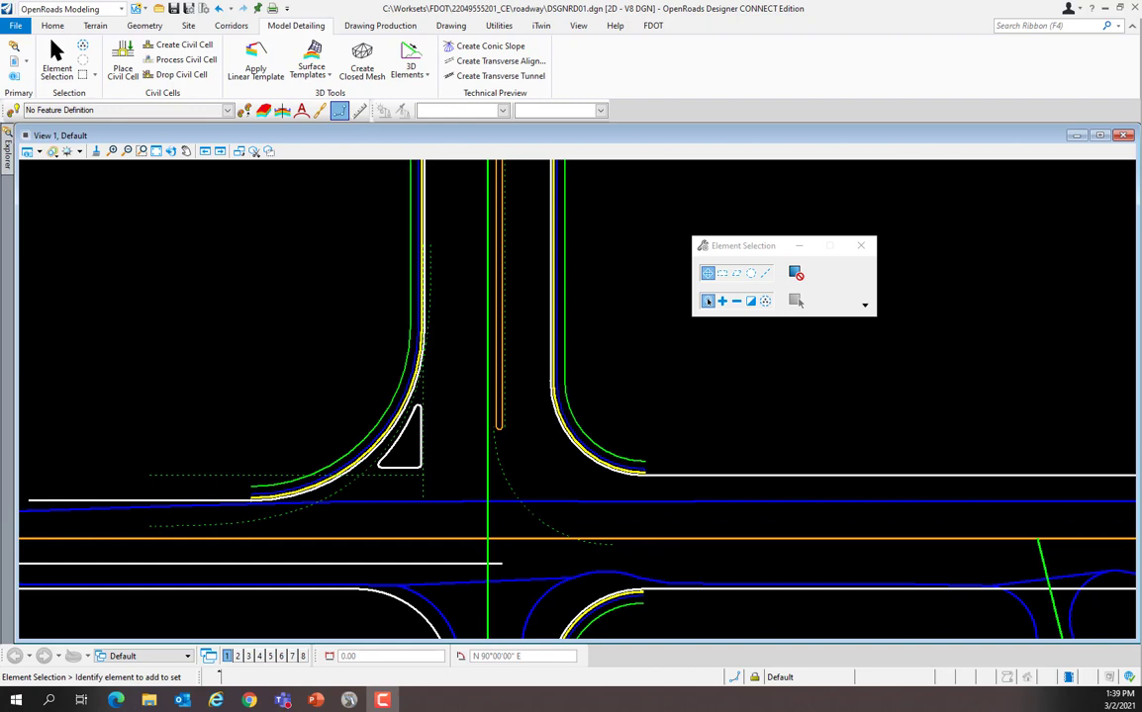
left_click(346, 491)
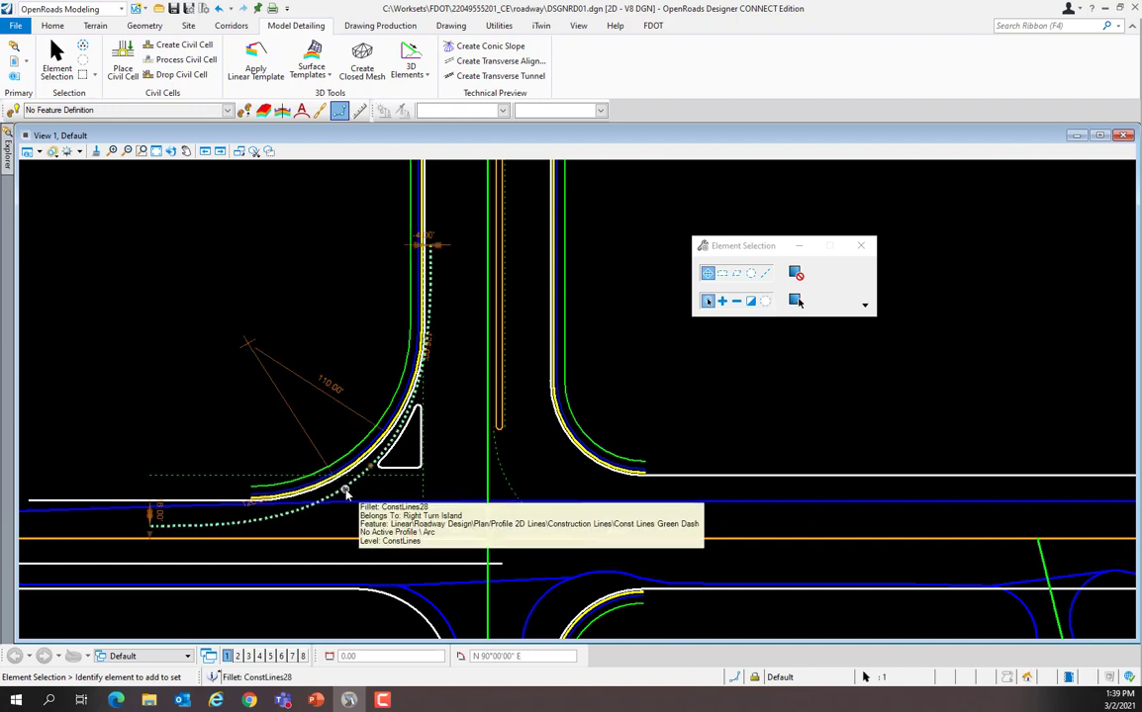
left_click(334, 390)
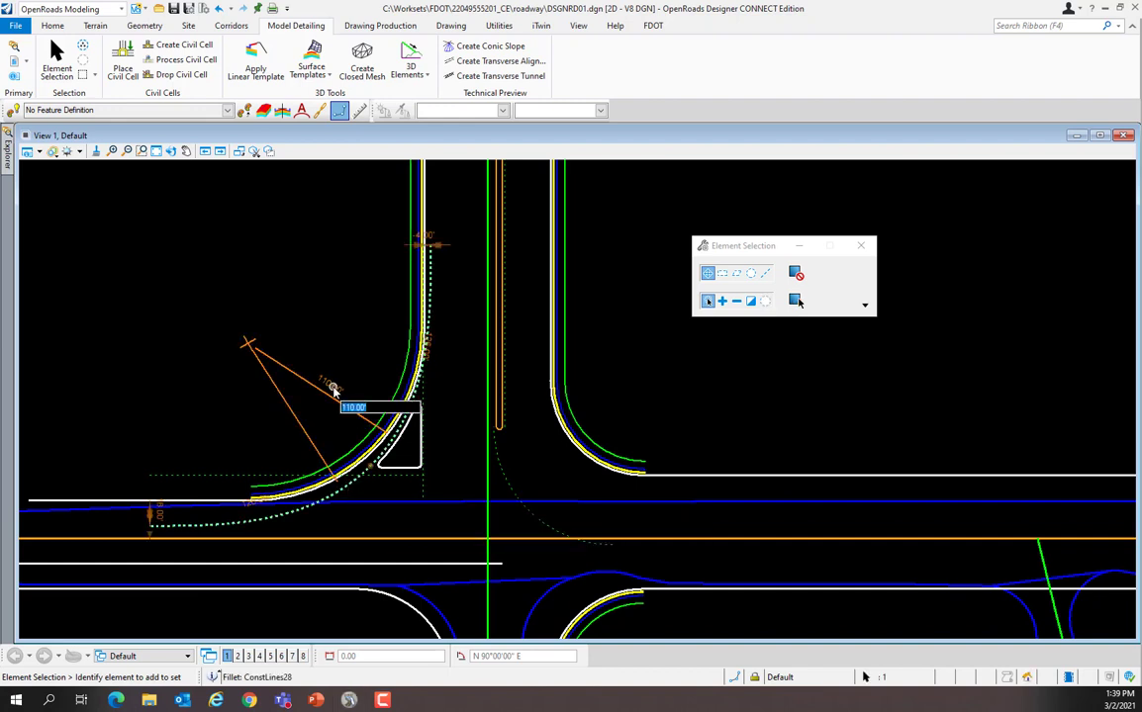
type("126.0")
key("Return")
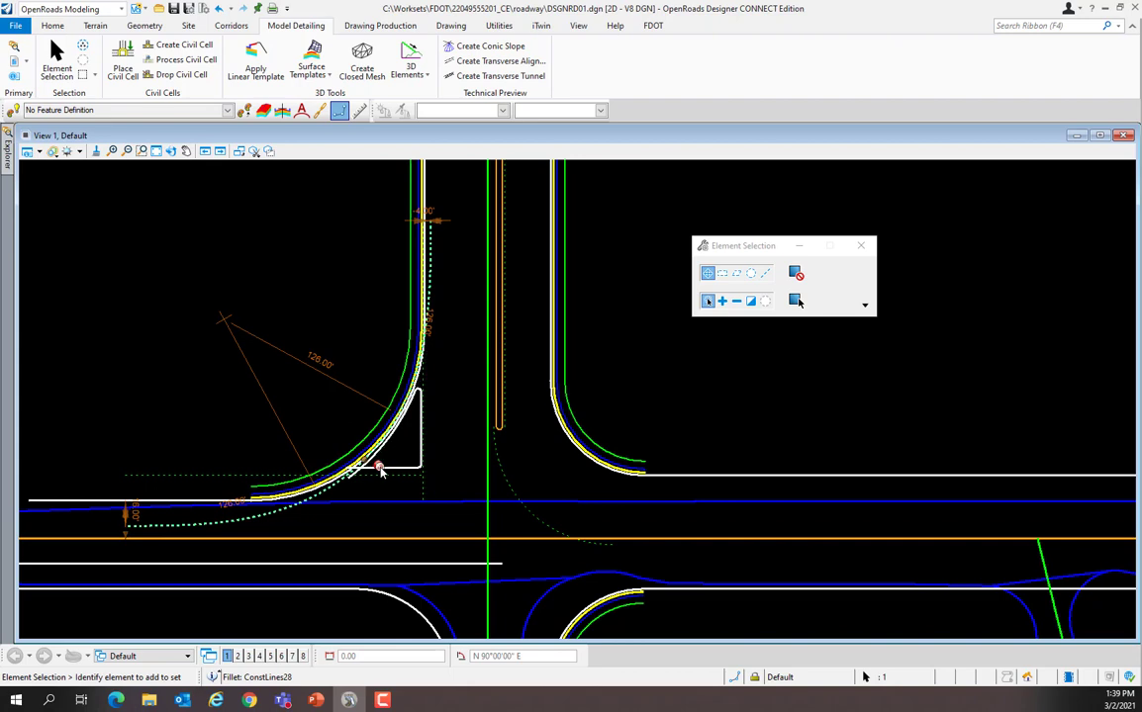
- Set the right-turn construction fillet's offset at its side road end to -18 ft from the side road's west edge
scroll(368, 467, "up", 3)
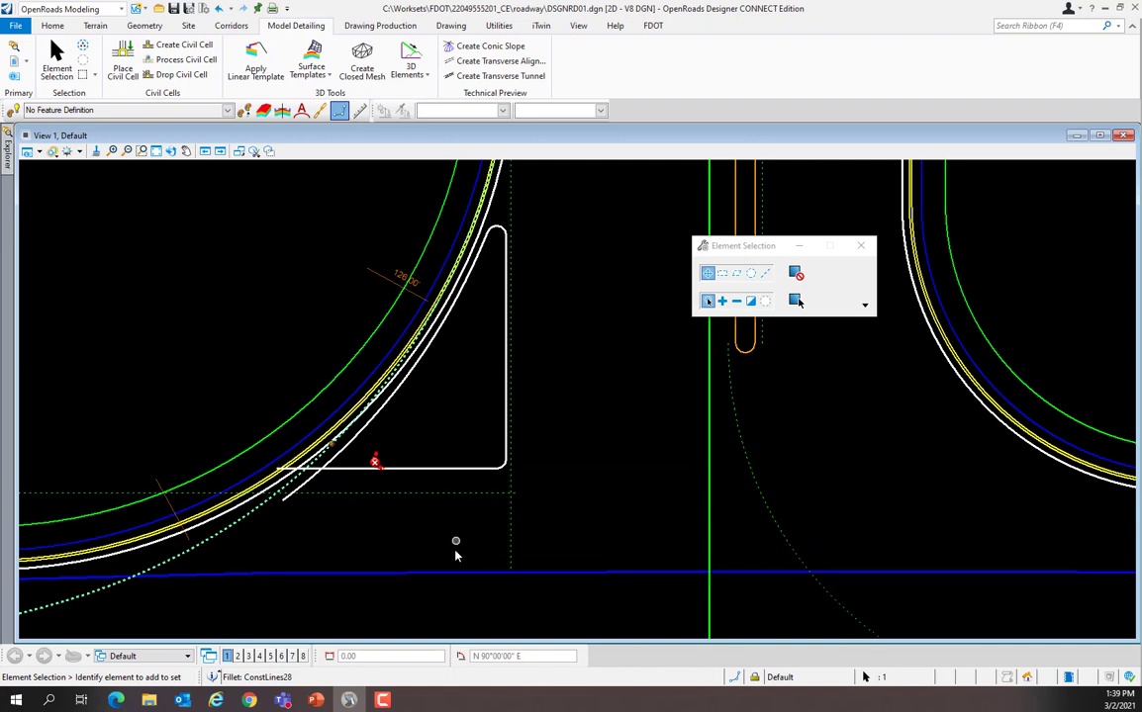
left_click(334, 540)
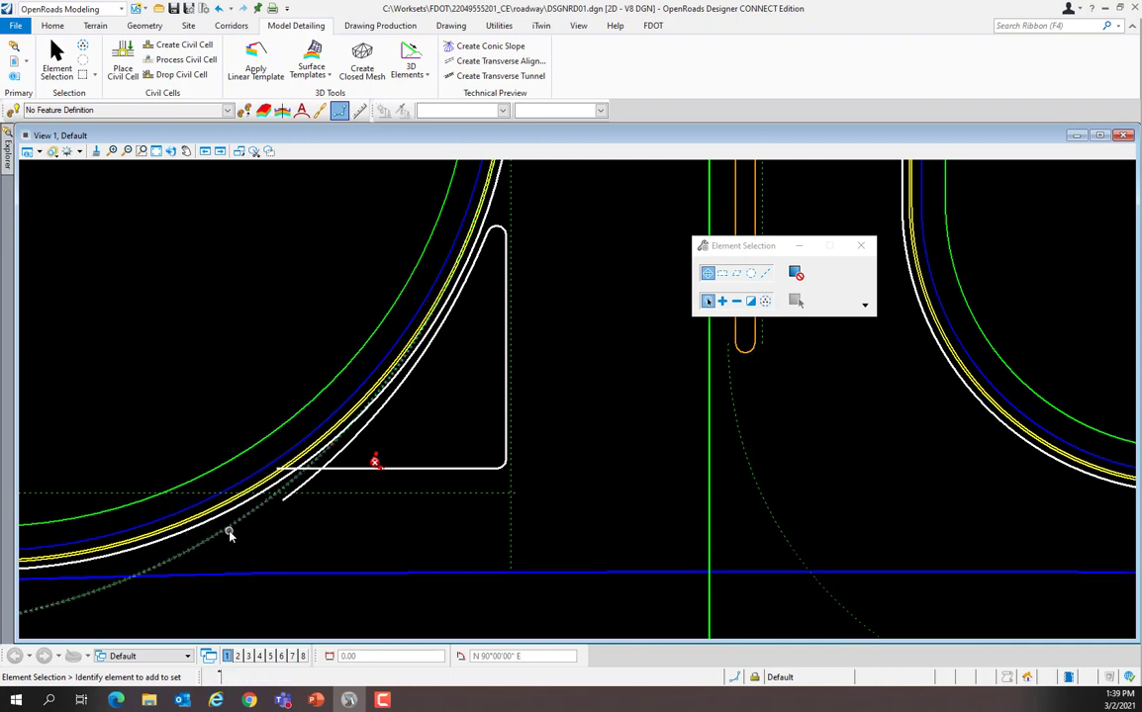
left_click(230, 533)
scroll(253, 557, "down", 3)
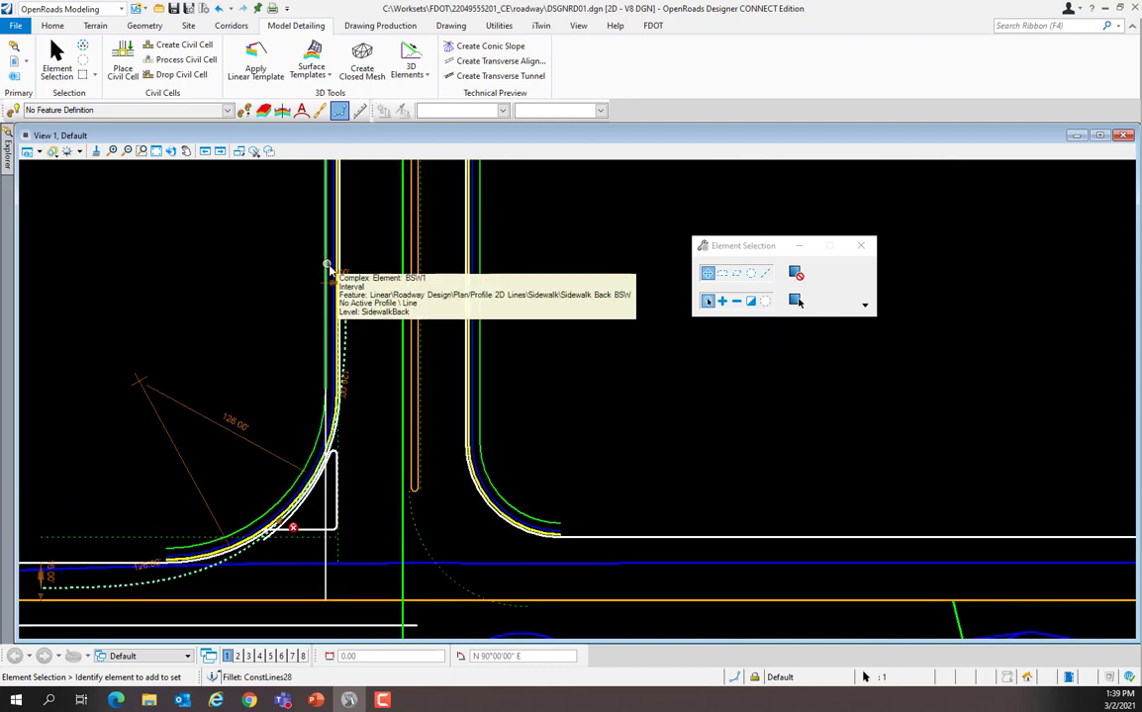
scroll(351, 281, "up", 3)
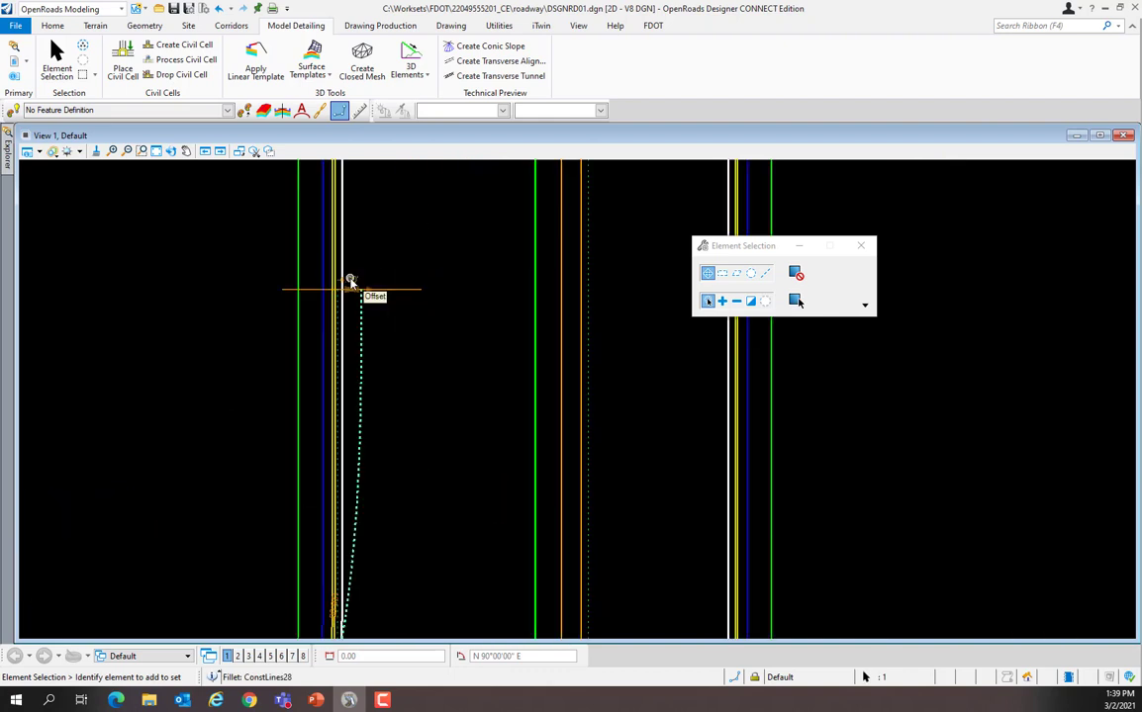
left_click(350, 281)
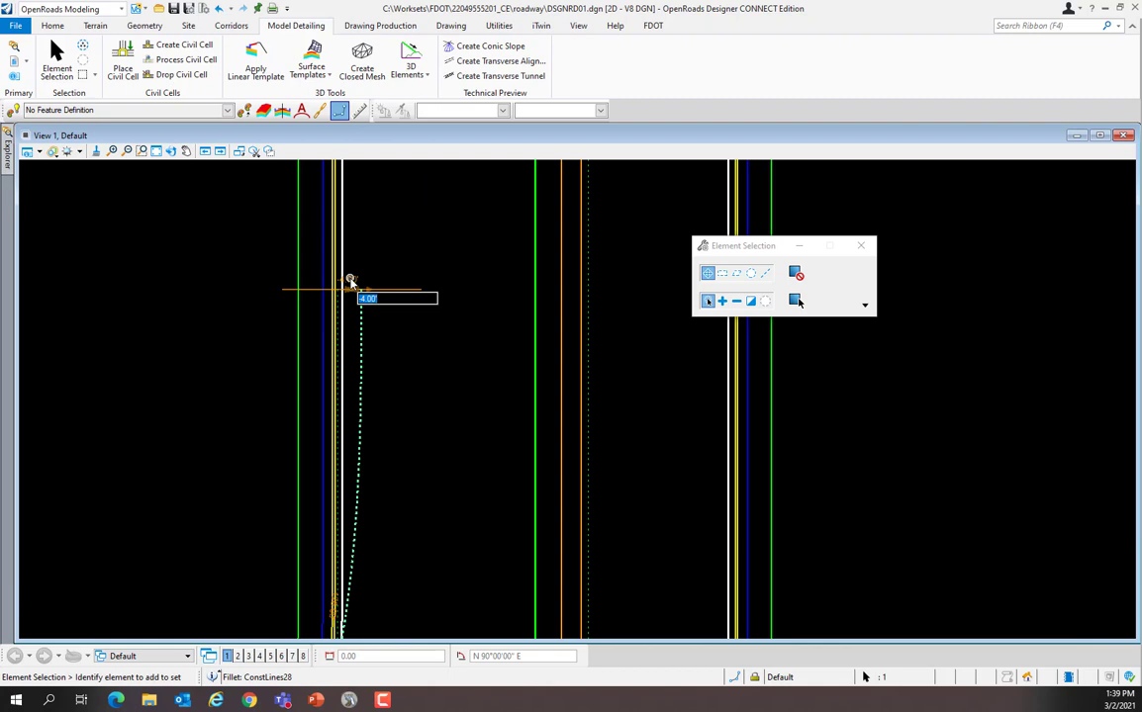
type("-18.0")
key("Return")
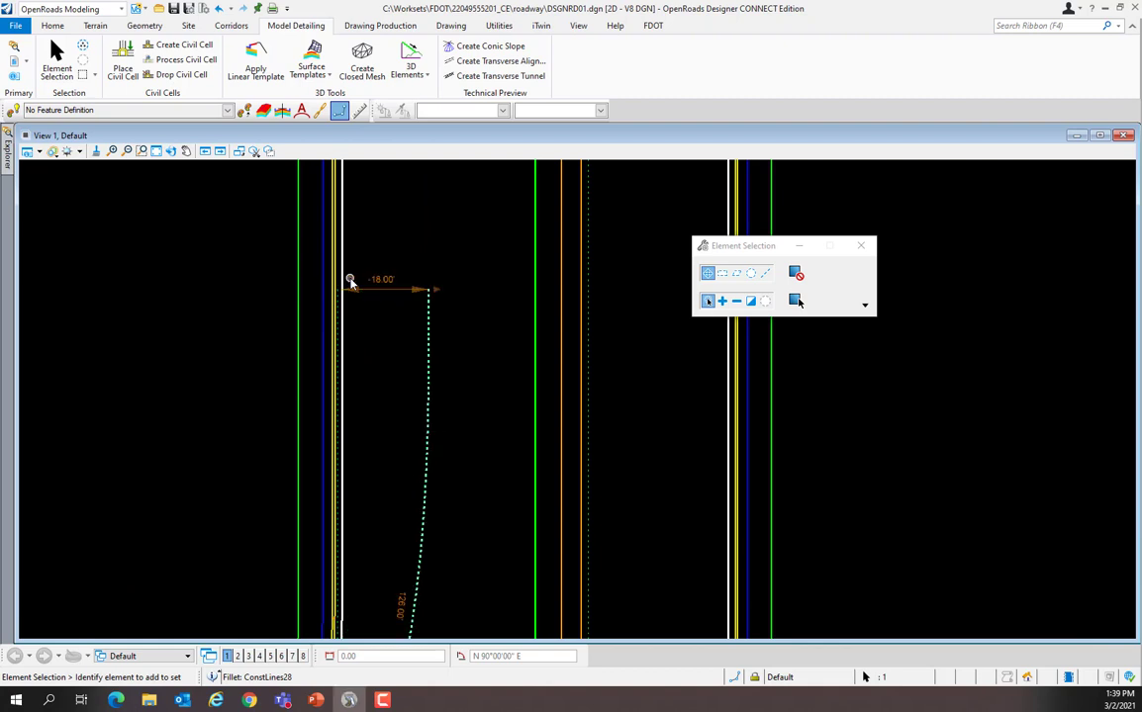
left_click(473, 324)
scroll(473, 324, "down", 5)
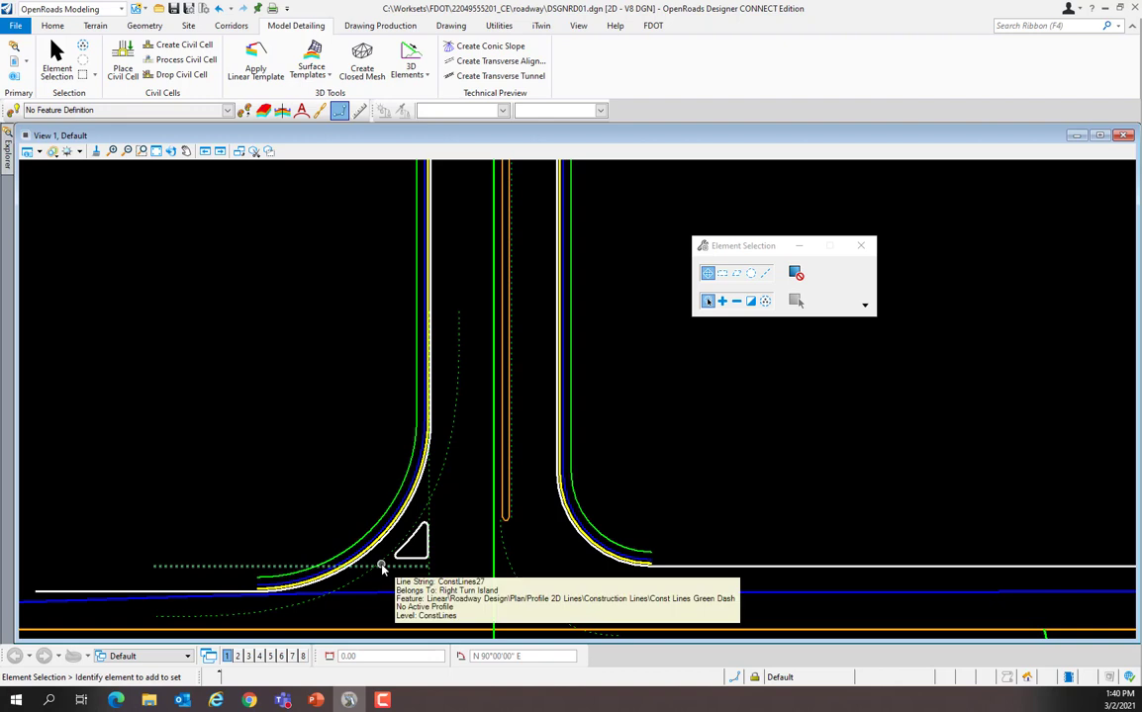
- Examine the right-turn construction fillet's offsets from the main road's north edge and the side road's west edge
left_click(249, 611)
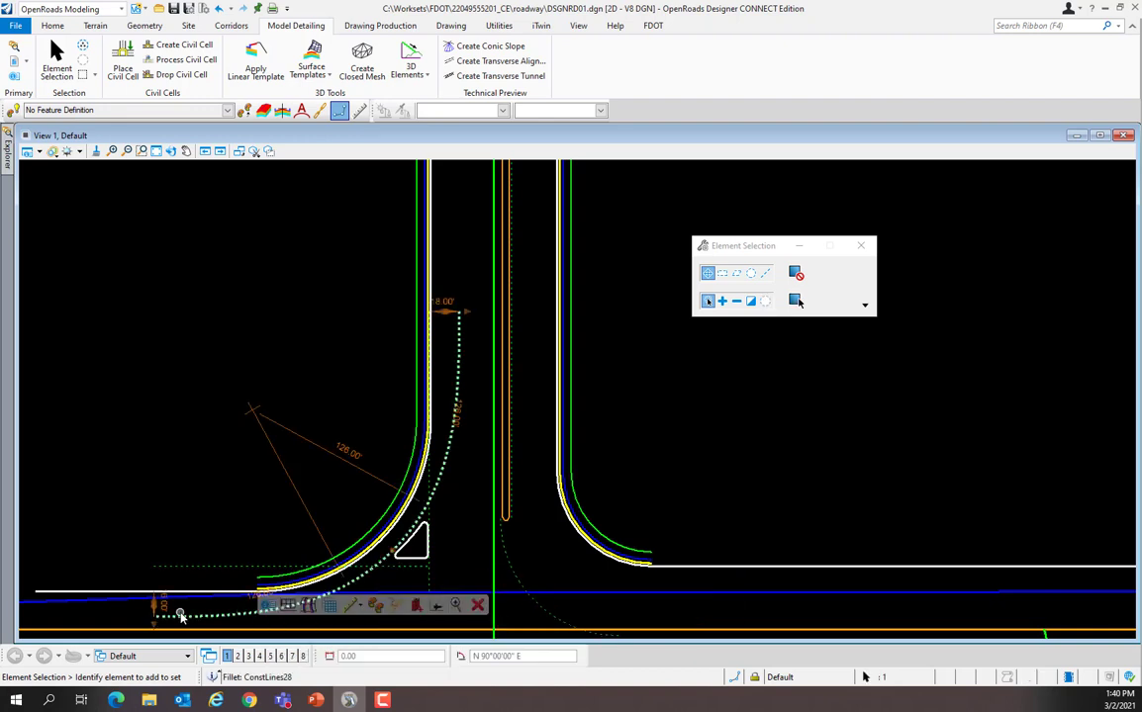
scroll(157, 606, "up", 2)
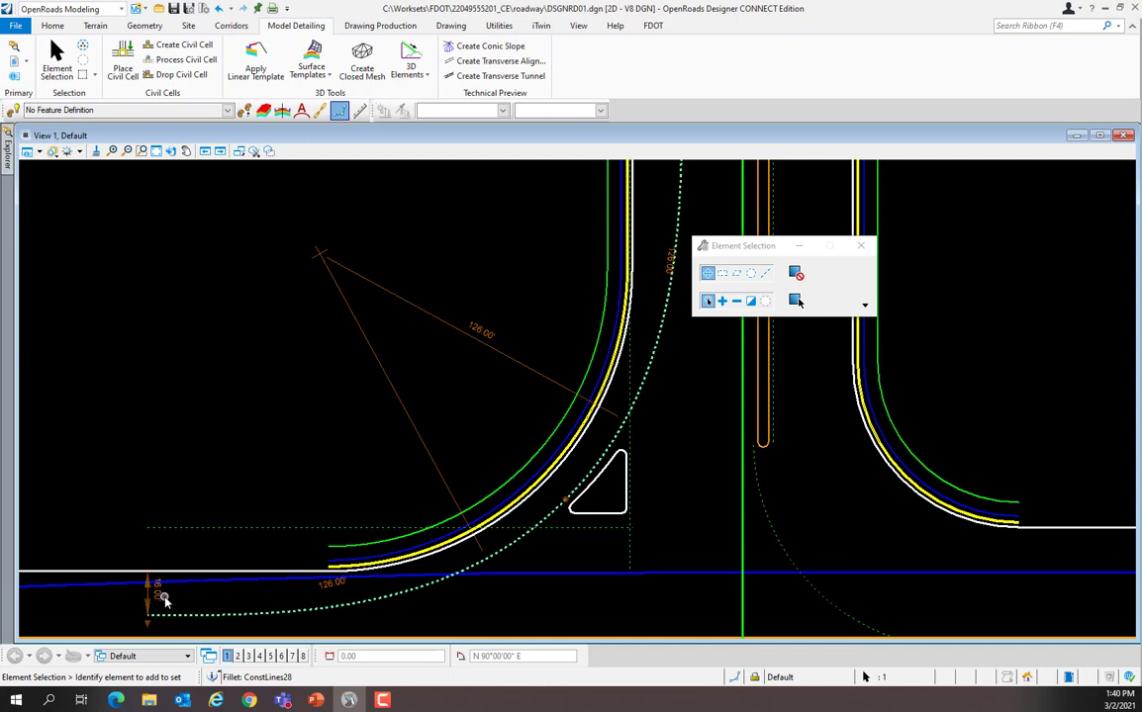
scroll(180, 582, "down", 2)
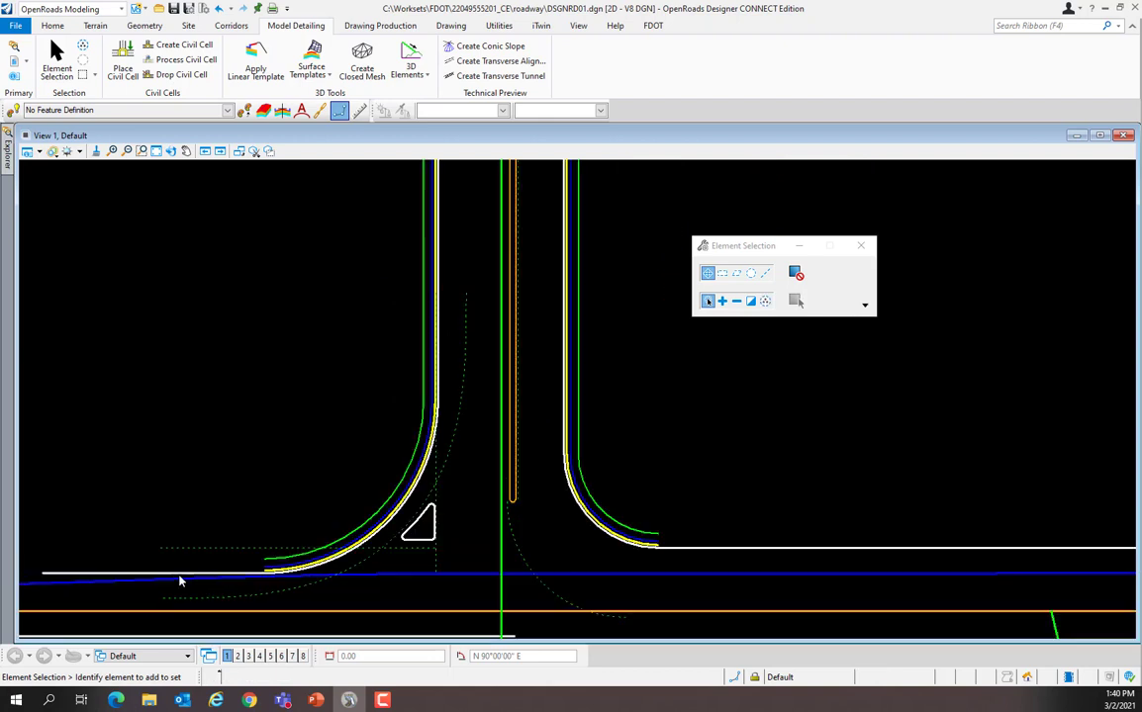
left_click(462, 320)
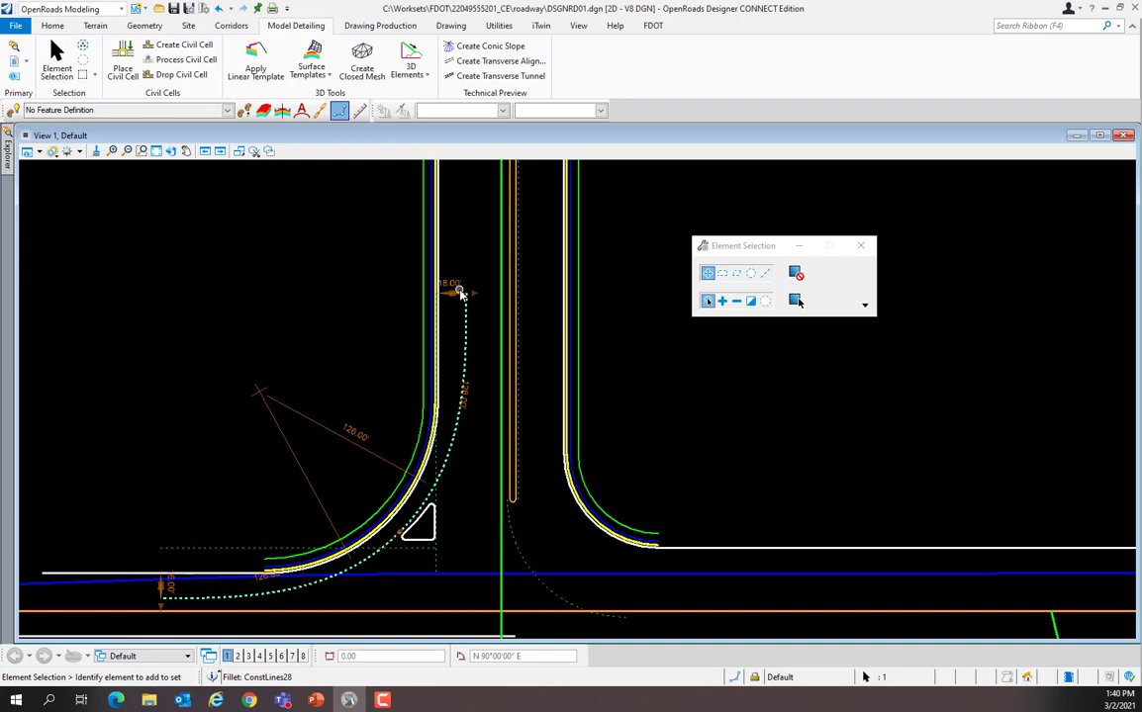
left_click(467, 449)
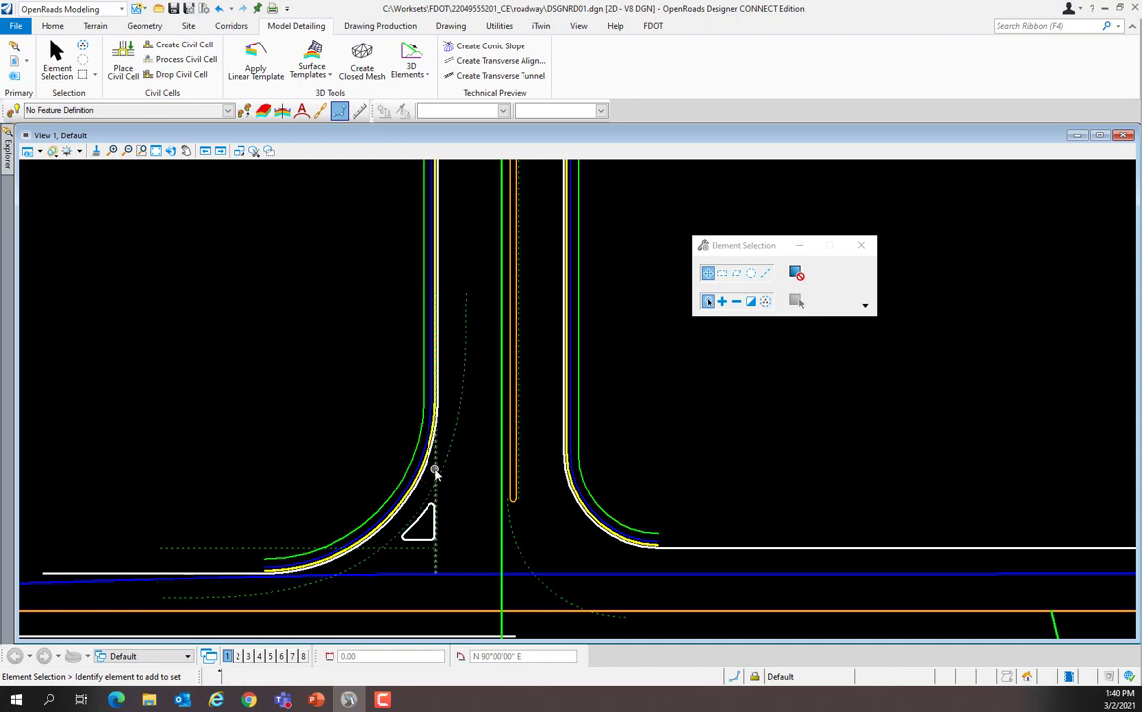
- Set the offset of the vertical dotted construction line beside the right-turn island to -16 ft from the side road's west edge
left_click(435, 473)
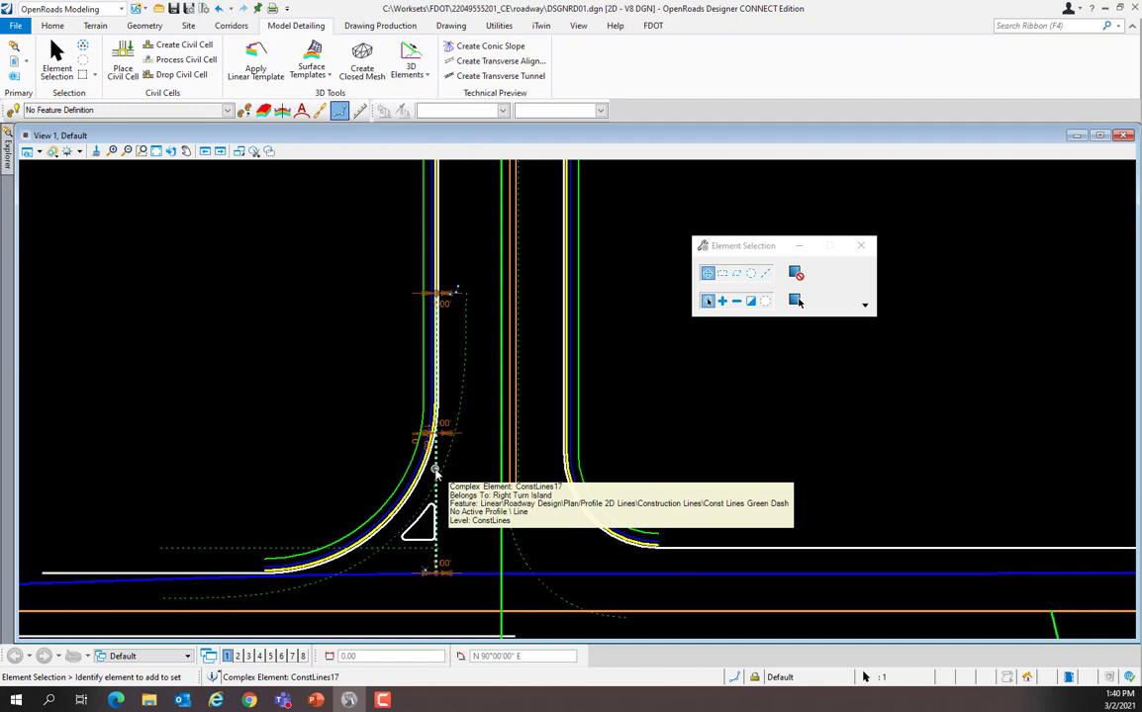
scroll(435, 465, "up", 5)
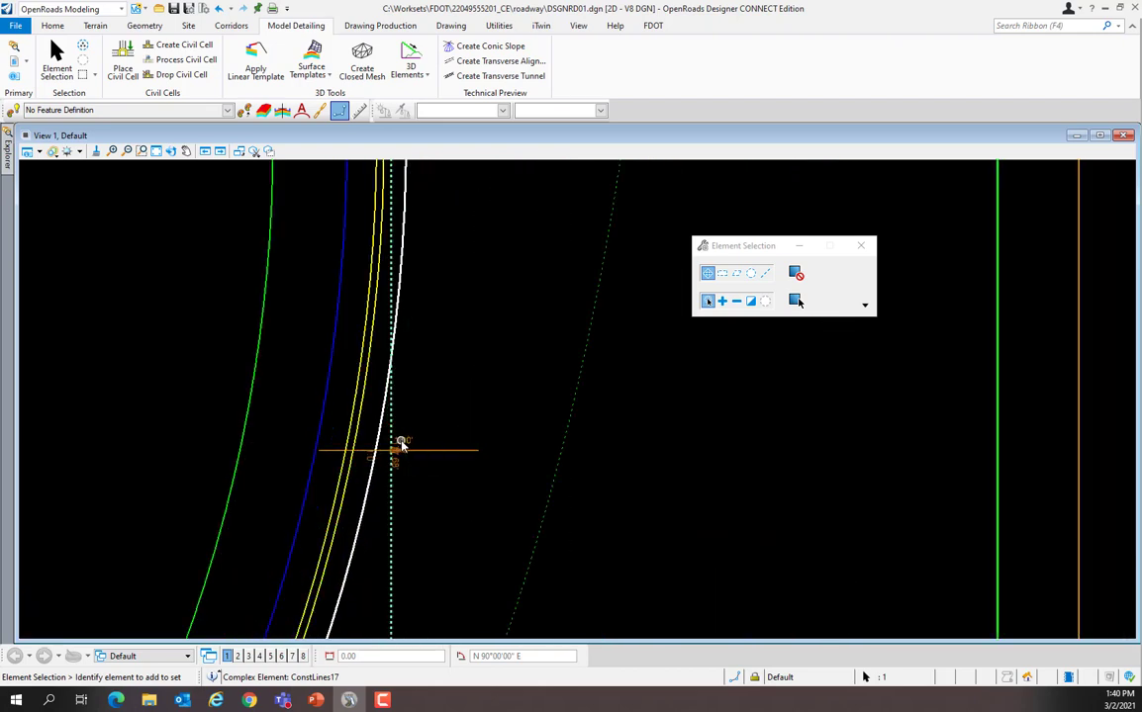
scroll(400, 446, "up", 2)
left_click(402, 447)
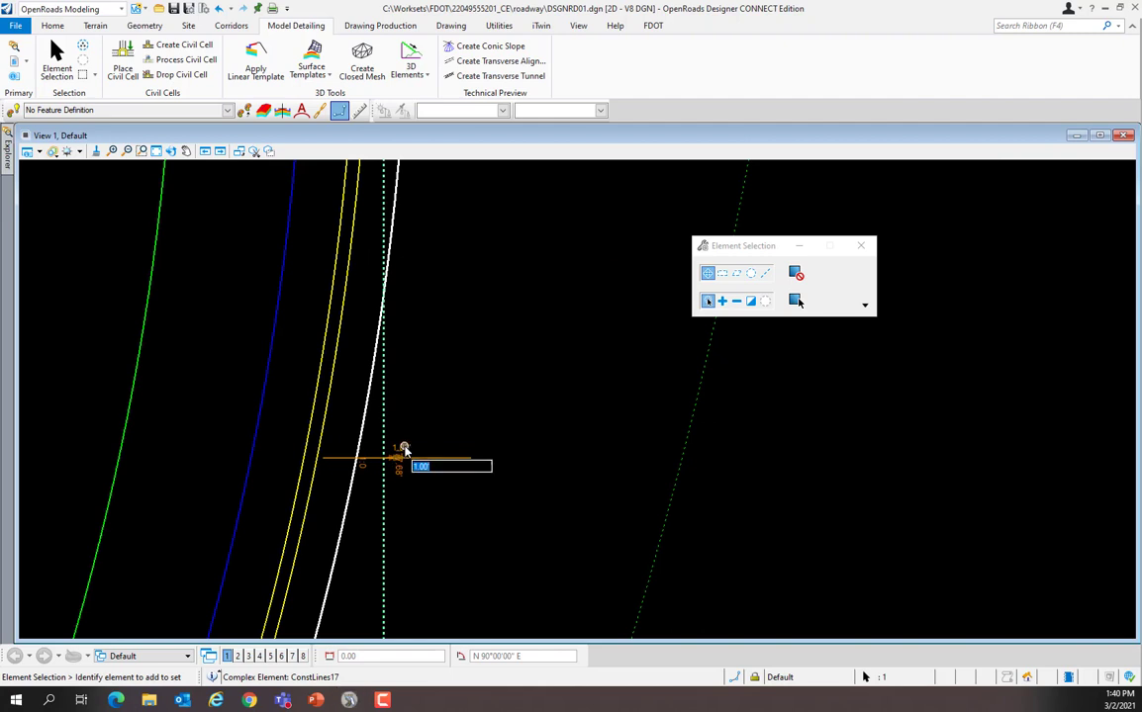
key("BackSpace")
type("-16.")
key("Return")
scroll(424, 454, "down", 5)
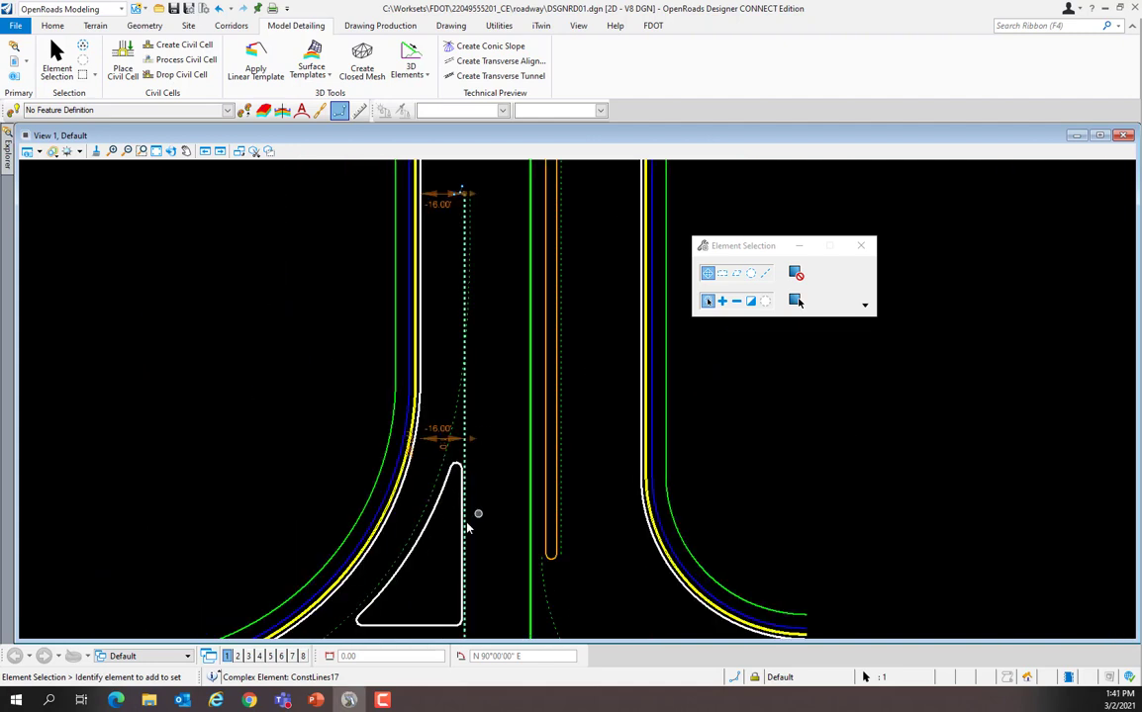
scroll(457, 470, "down", 2)
left_click(491, 551)
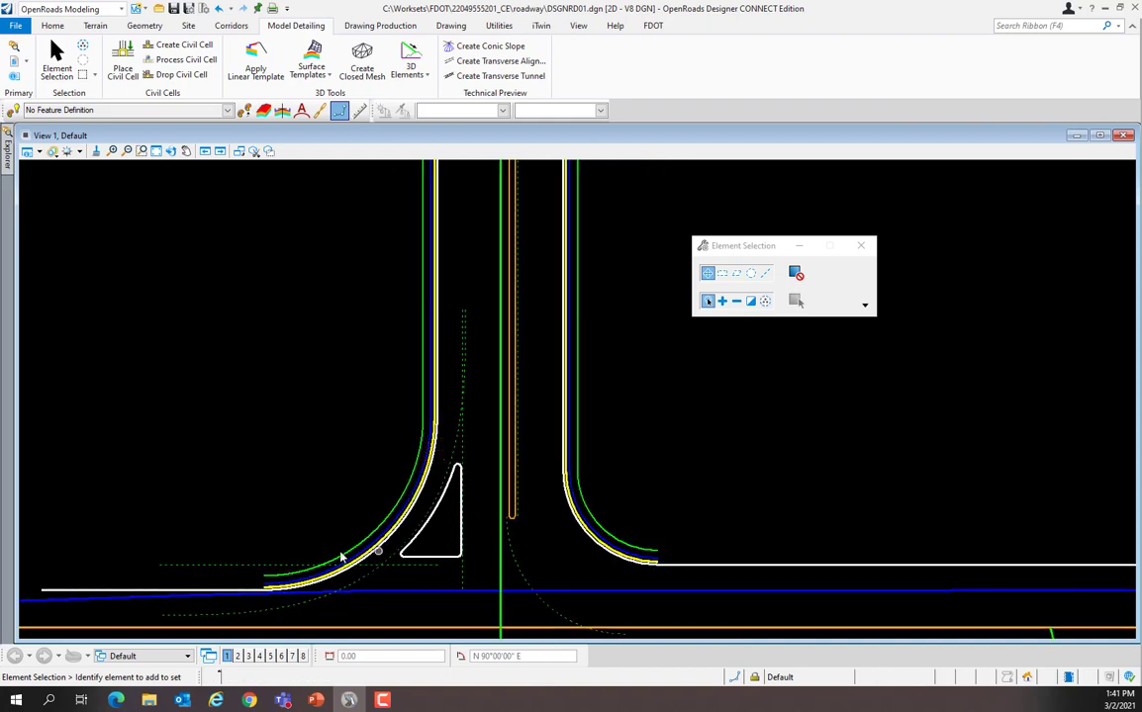
- Examine the offsets of the horizontal and vertical construction lines and the straight south edge of the right-turn island
left_click(278, 566)
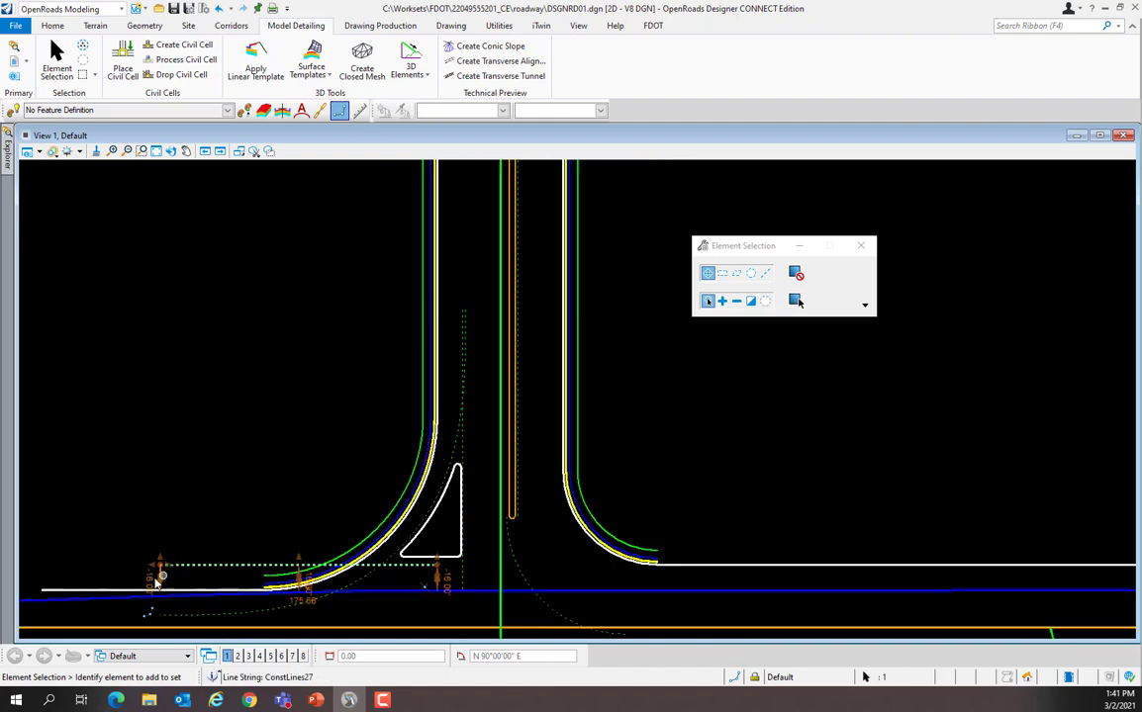
scroll(301, 590, "up", 2)
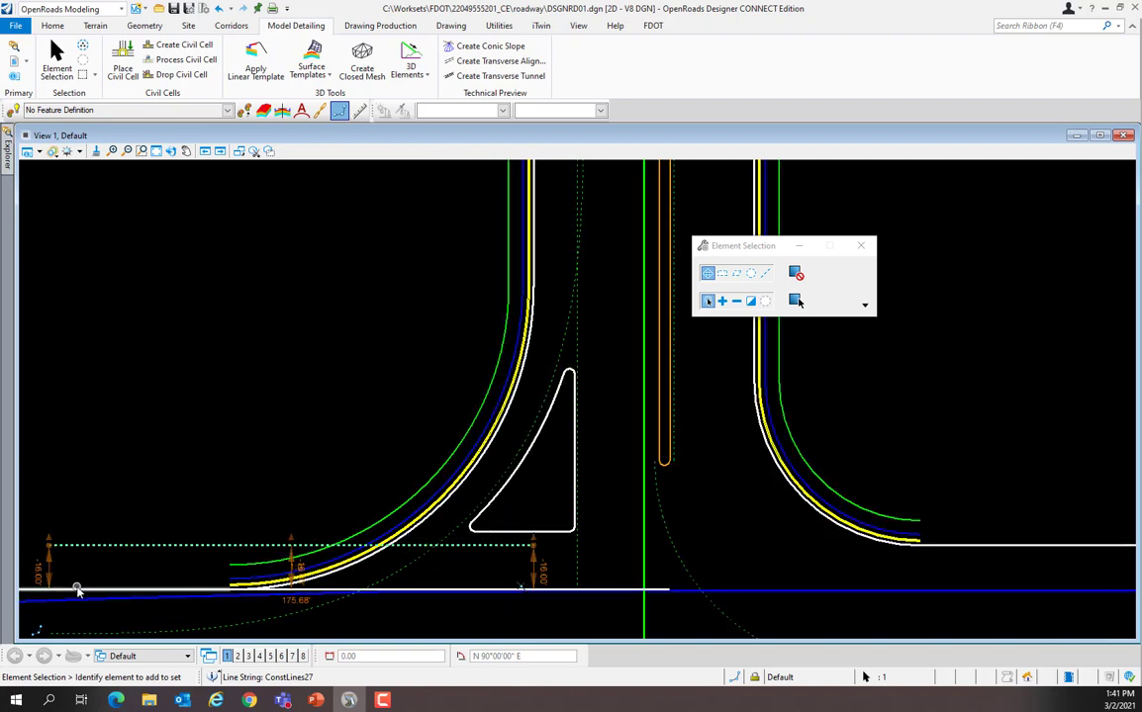
left_click(283, 487)
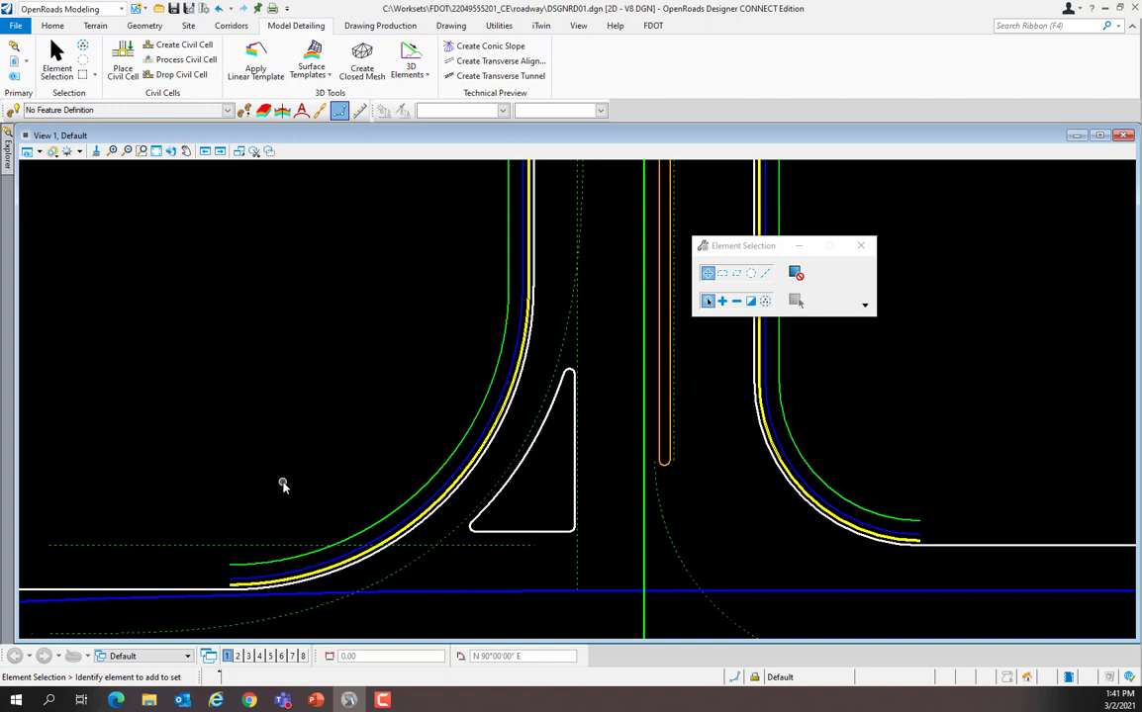
left_click(579, 323)
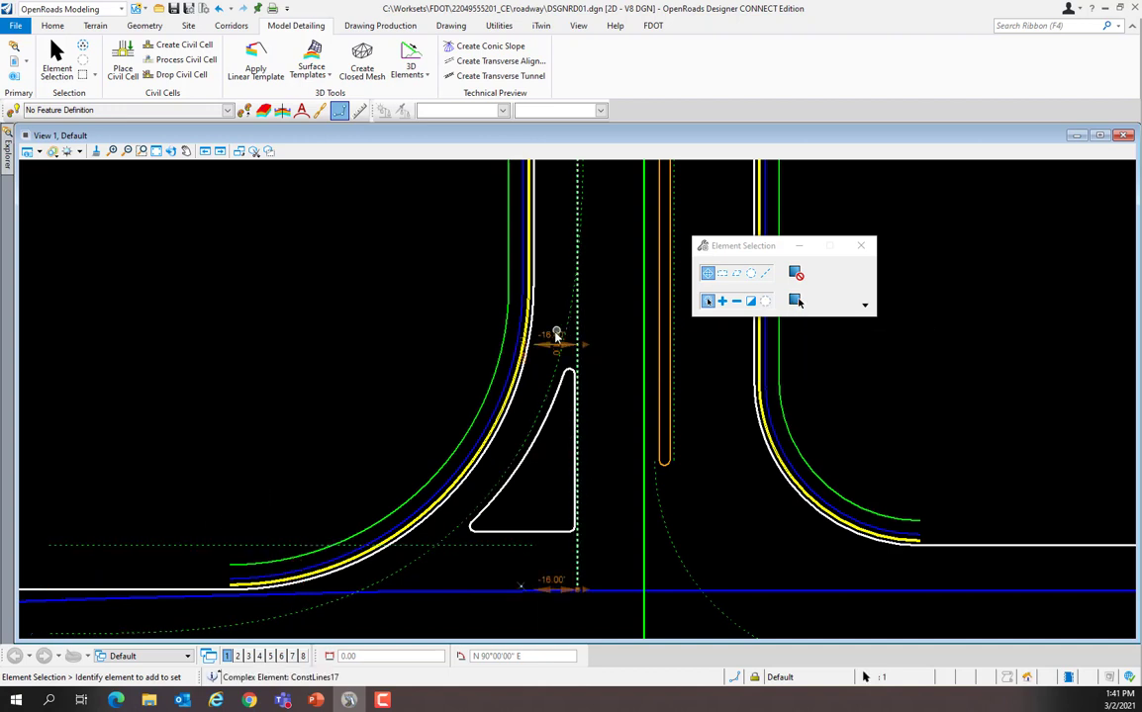
left_click(248, 545)
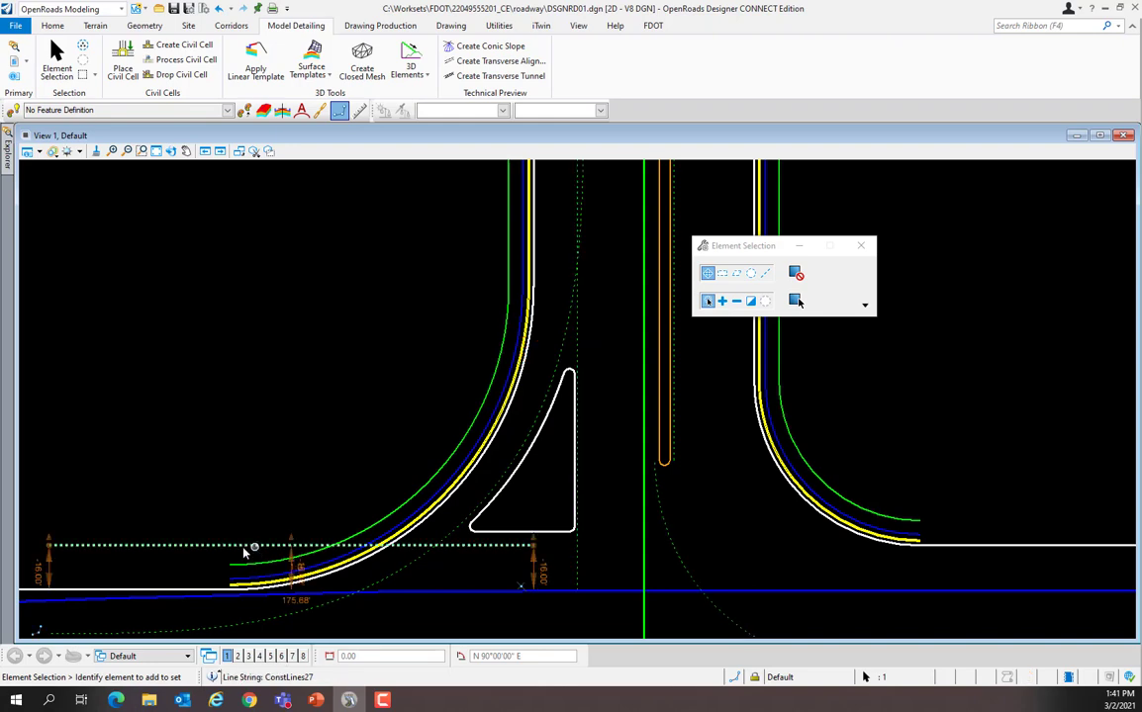
left_click(546, 533)
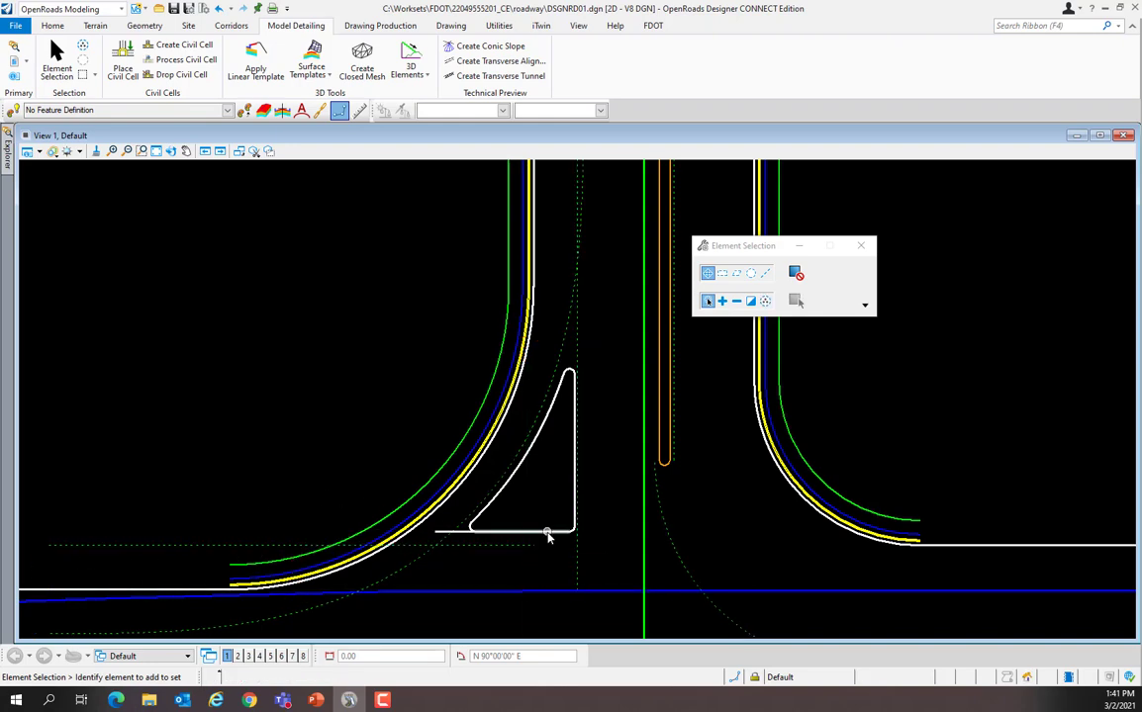
scroll(539, 535, "up", 2)
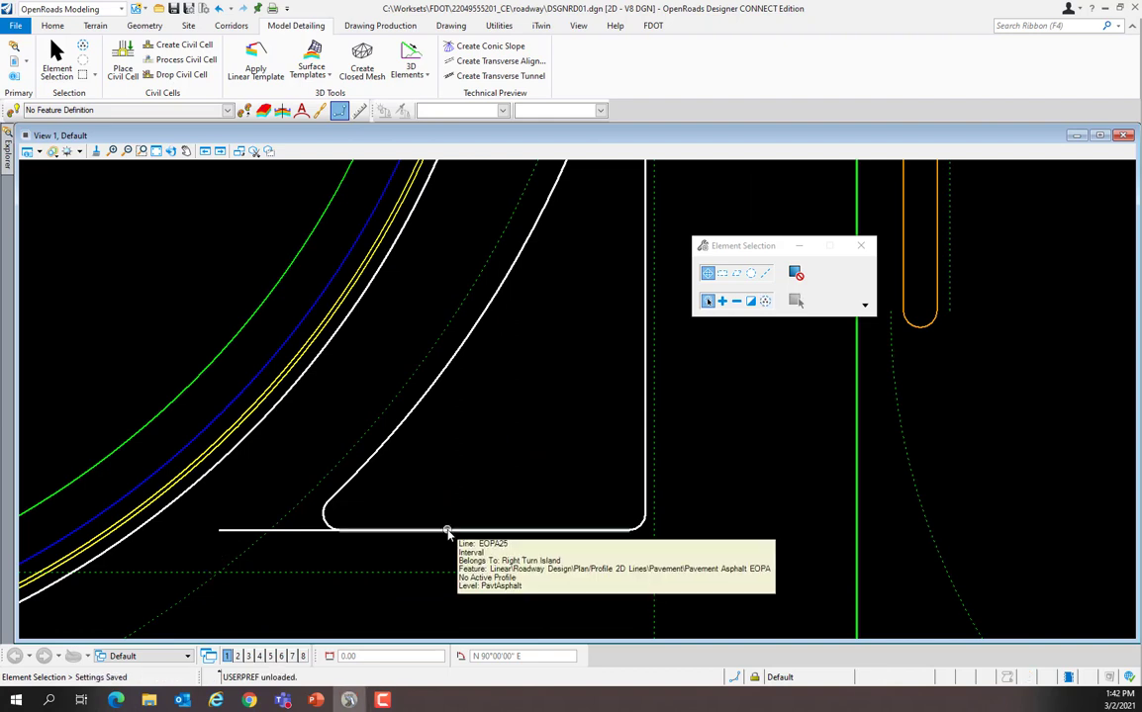
left_click(405, 535)
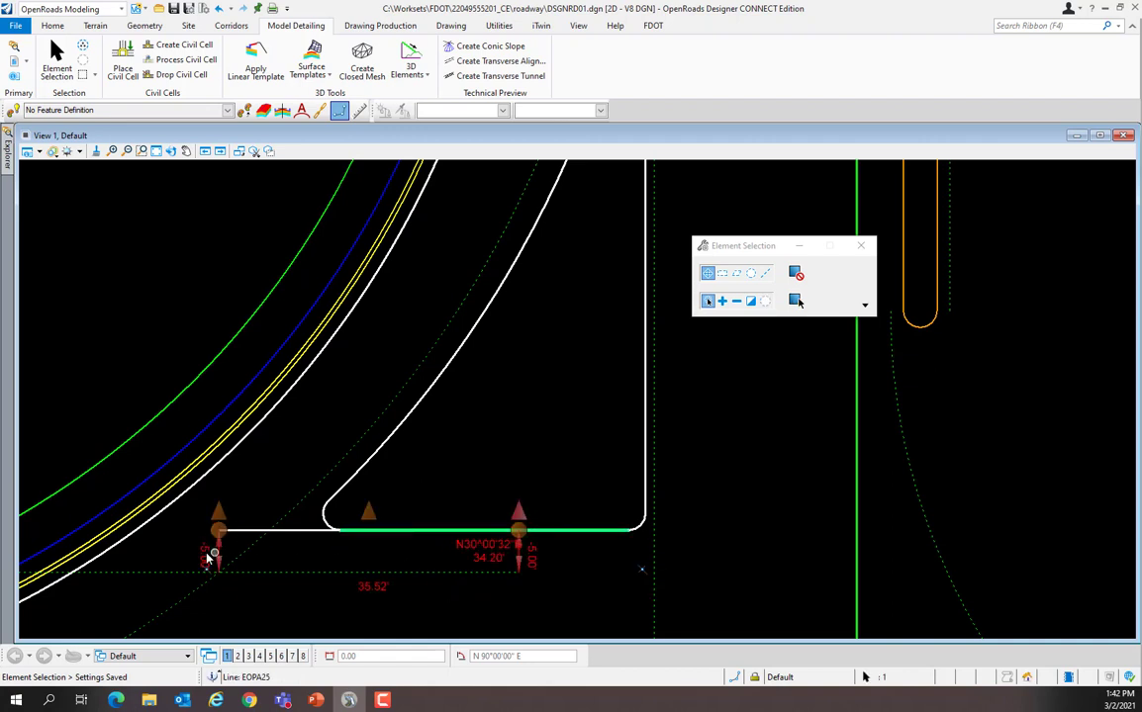
left_click(206, 554)
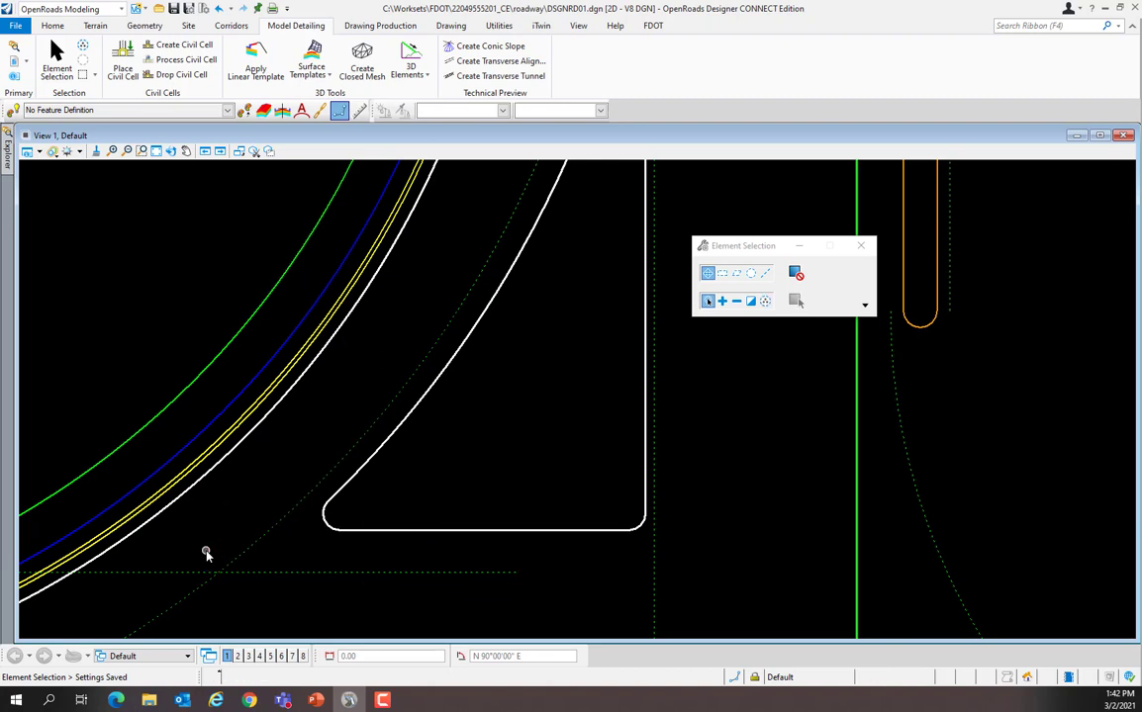
left_click(520, 531)
left_click(532, 555)
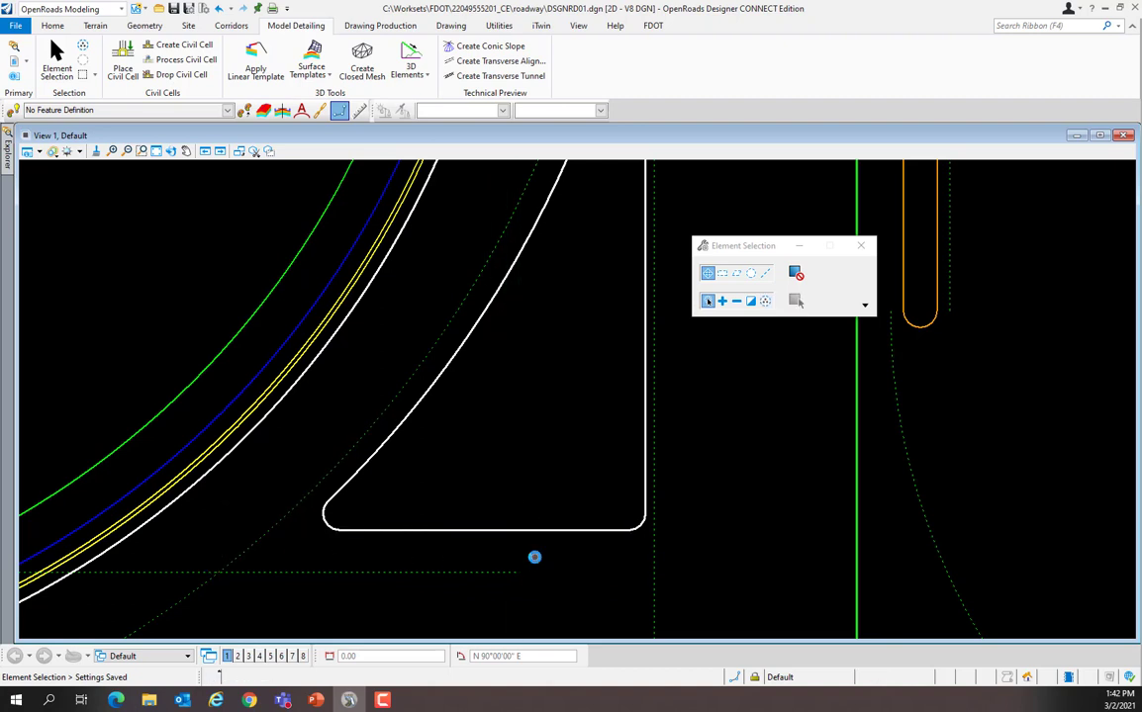
left_click(451, 528)
left_click(453, 516)
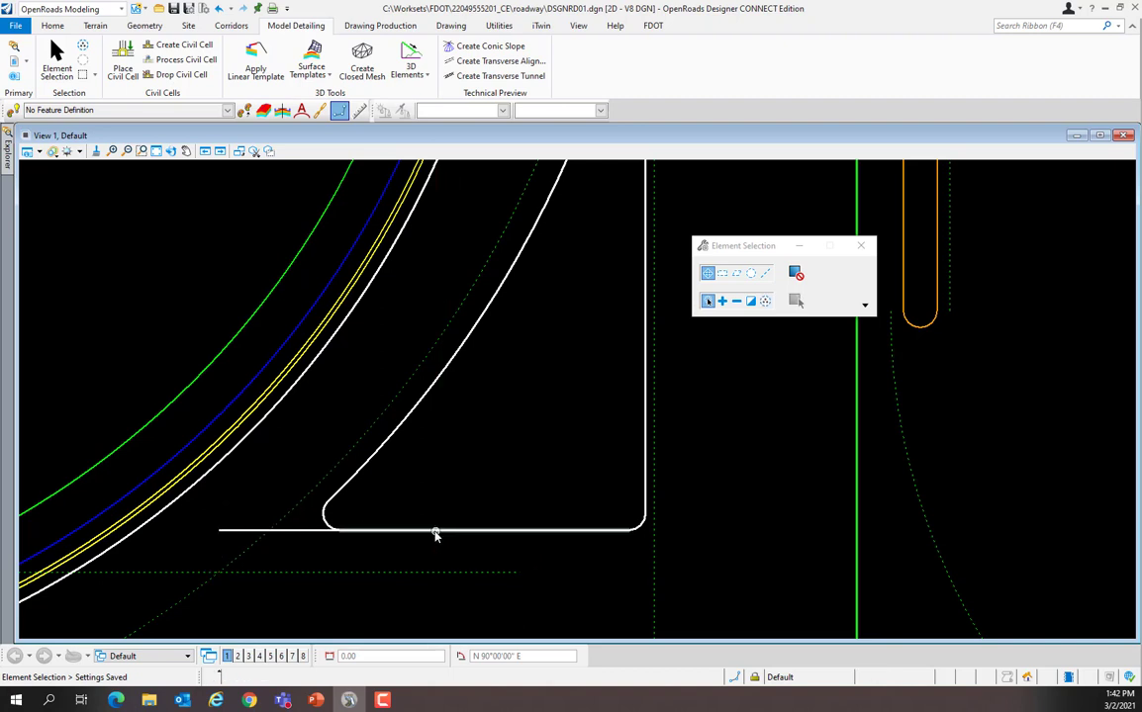
- Select the construction line under the right-turn island's south edge and set its west-end start offset to -2 ft
left_click(432, 531)
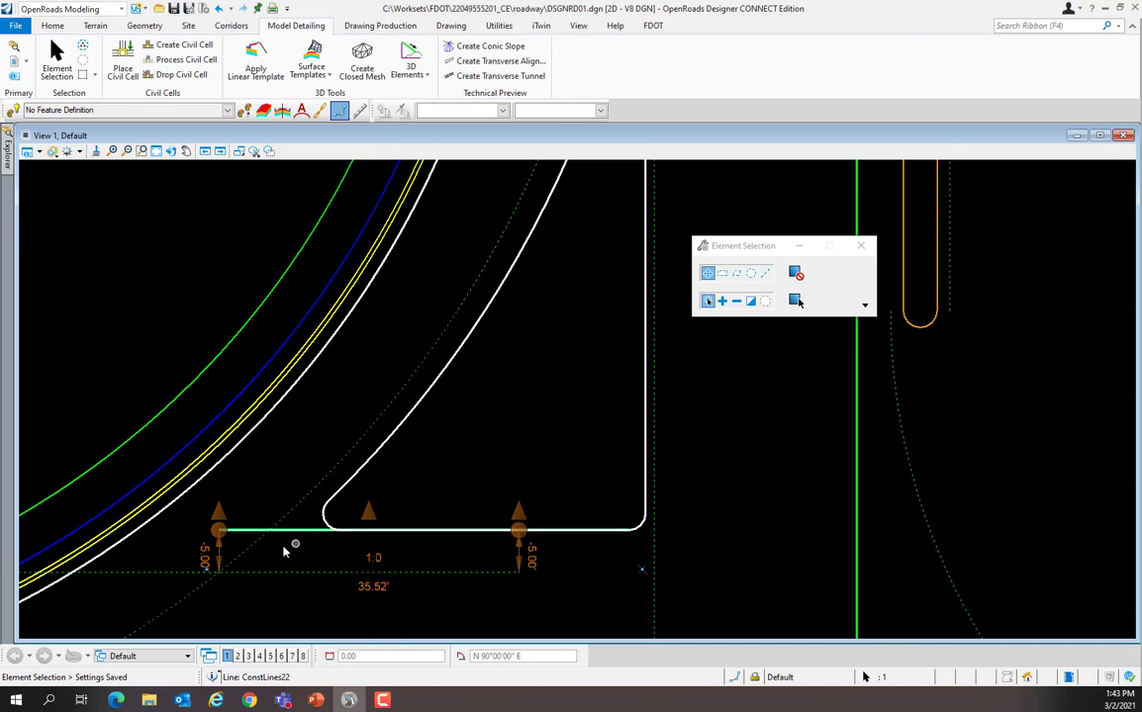
left_click(203, 555)
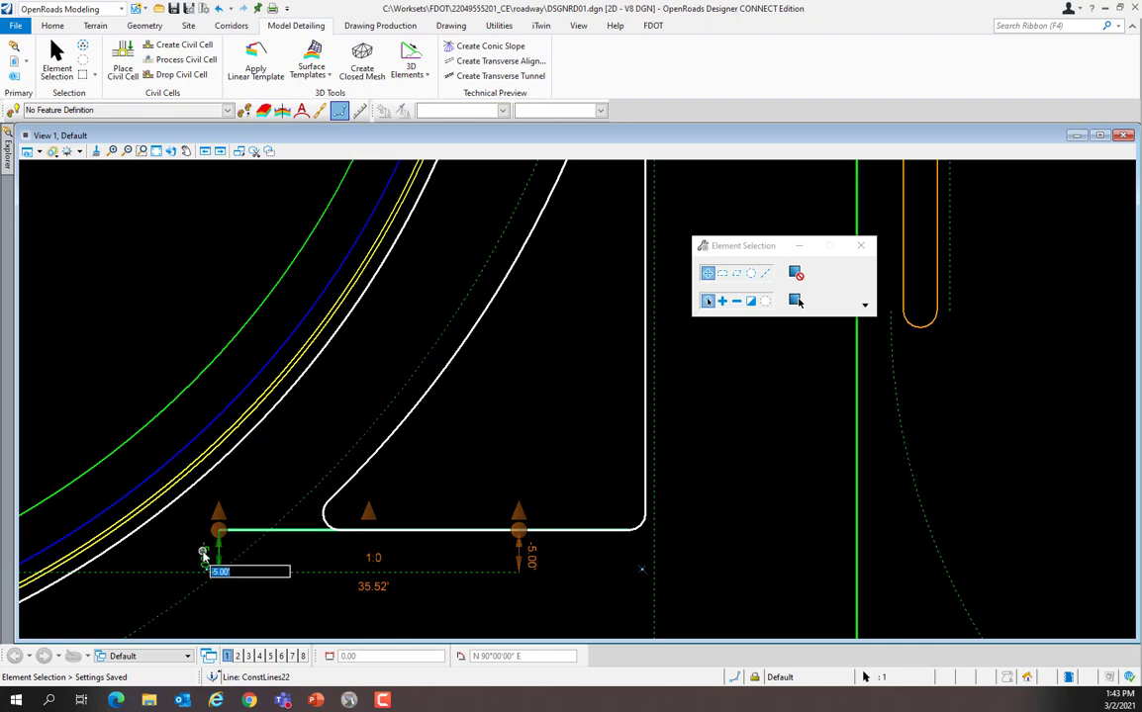
type("-2.0")
key("Return")
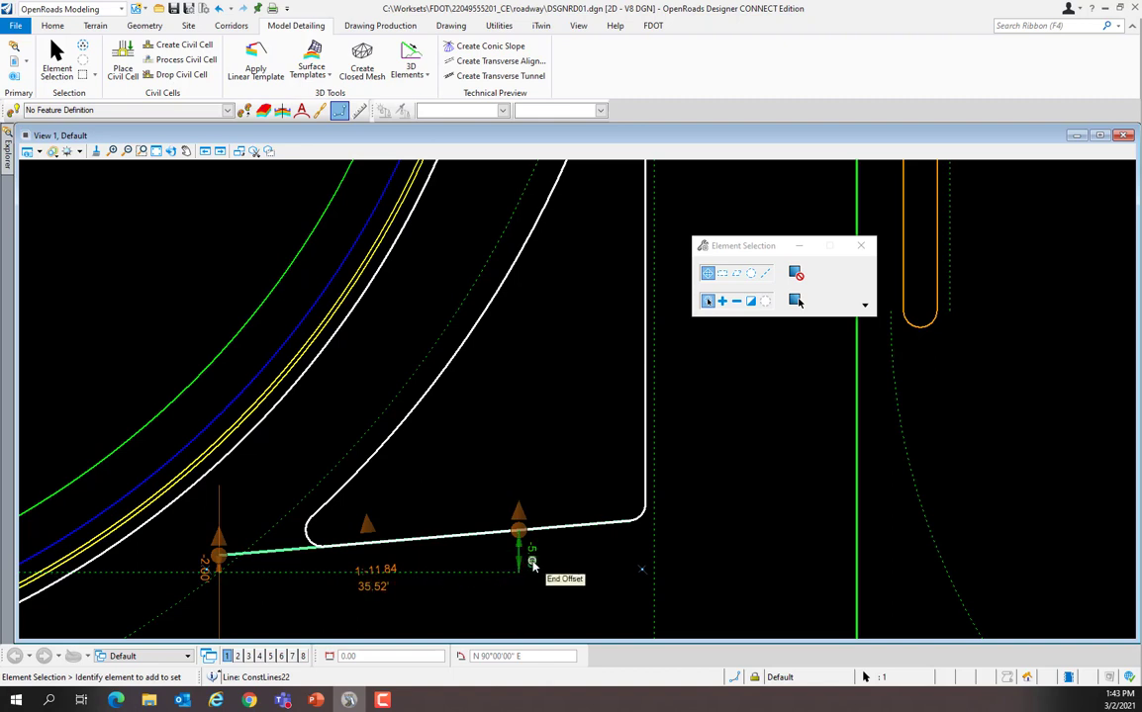
- Set the east-end offset of the construction line under the right-turn island's south edge to -2 ft and check the straightened edge
left_click(532, 563)
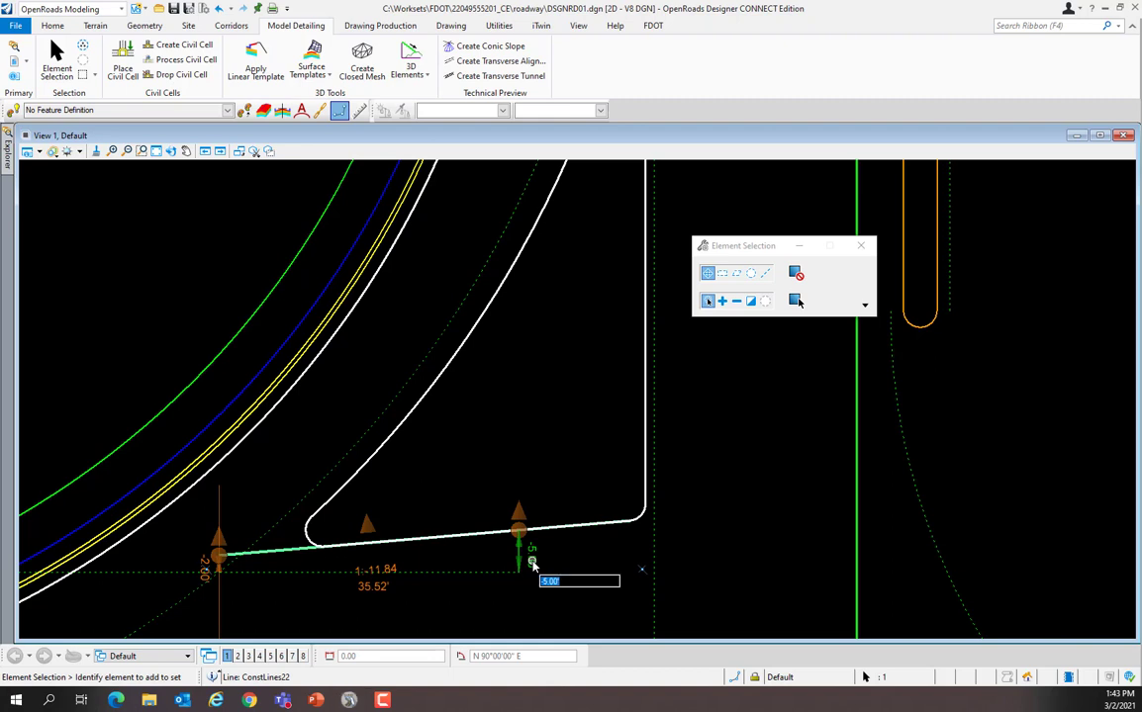
key("BackSpace")
type("-2.0")
key("Return")
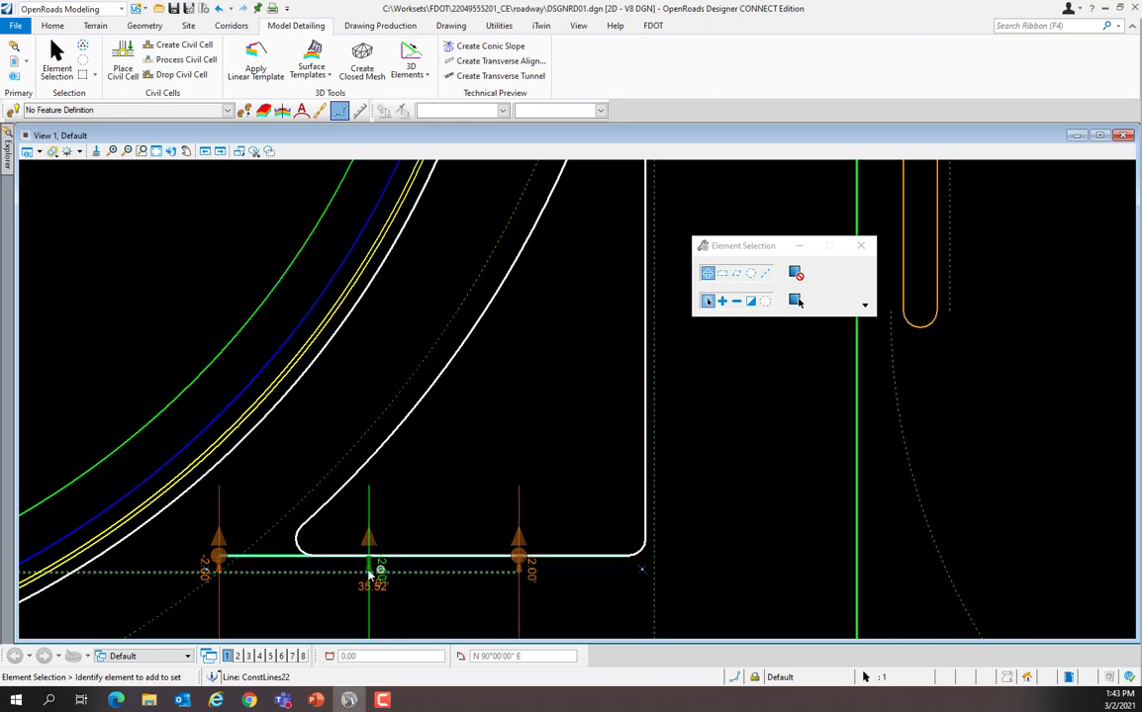
left_click(480, 558)
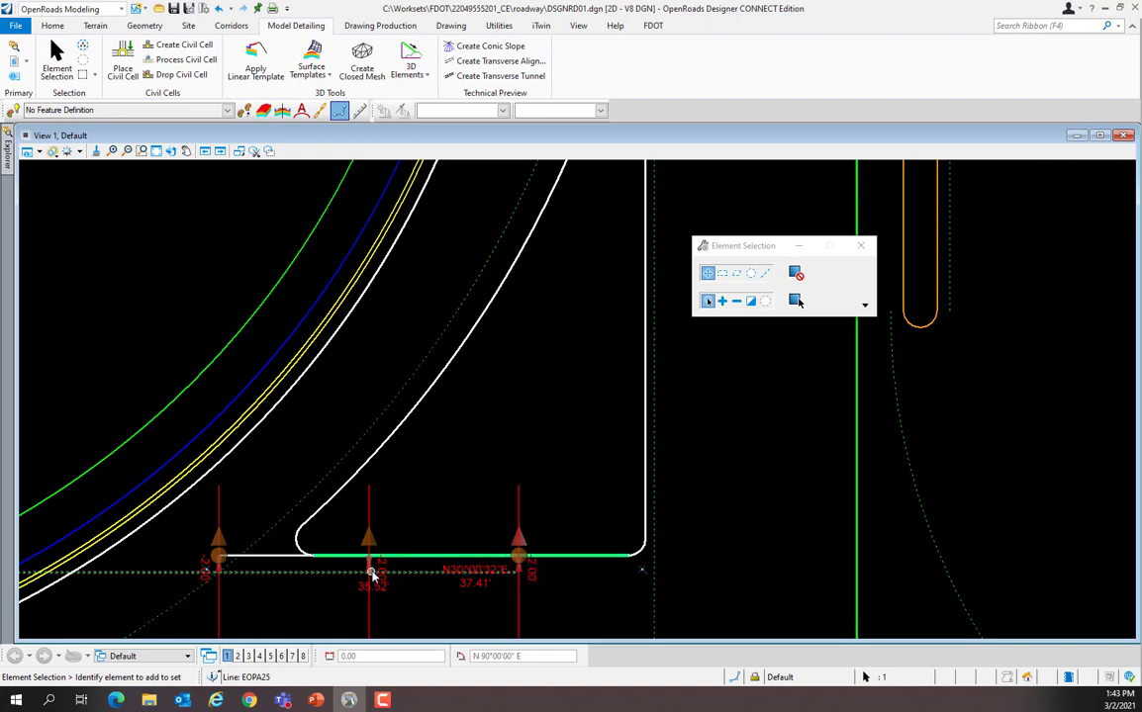
left_click(399, 522)
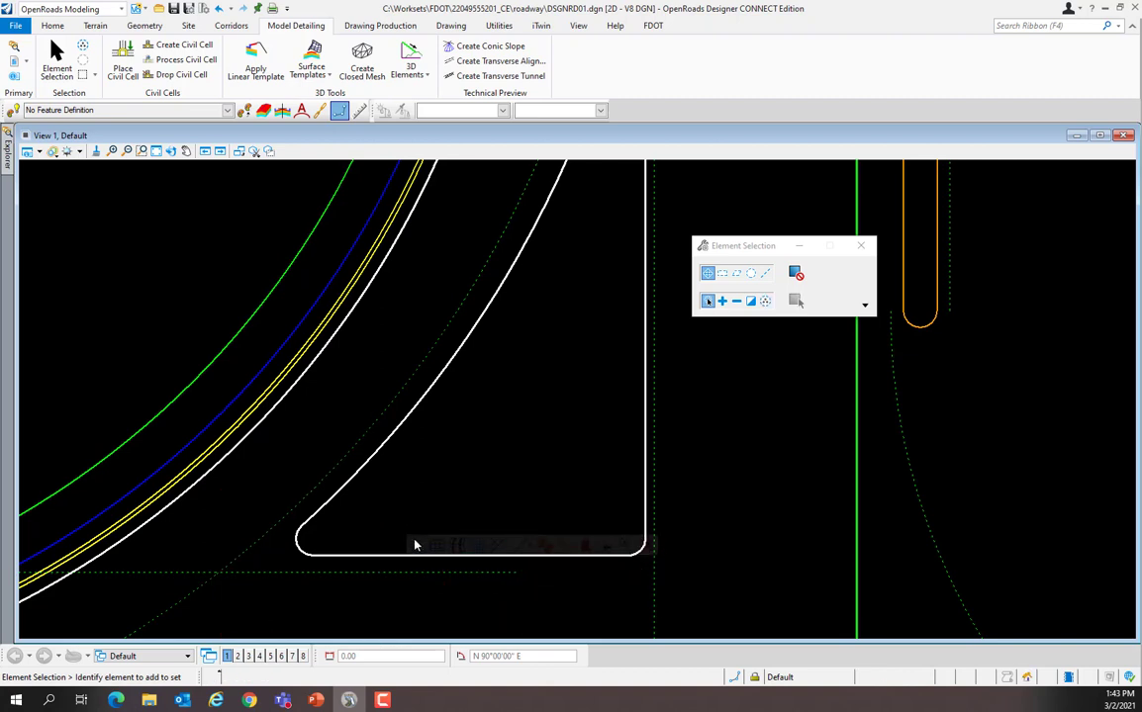
left_click(392, 556)
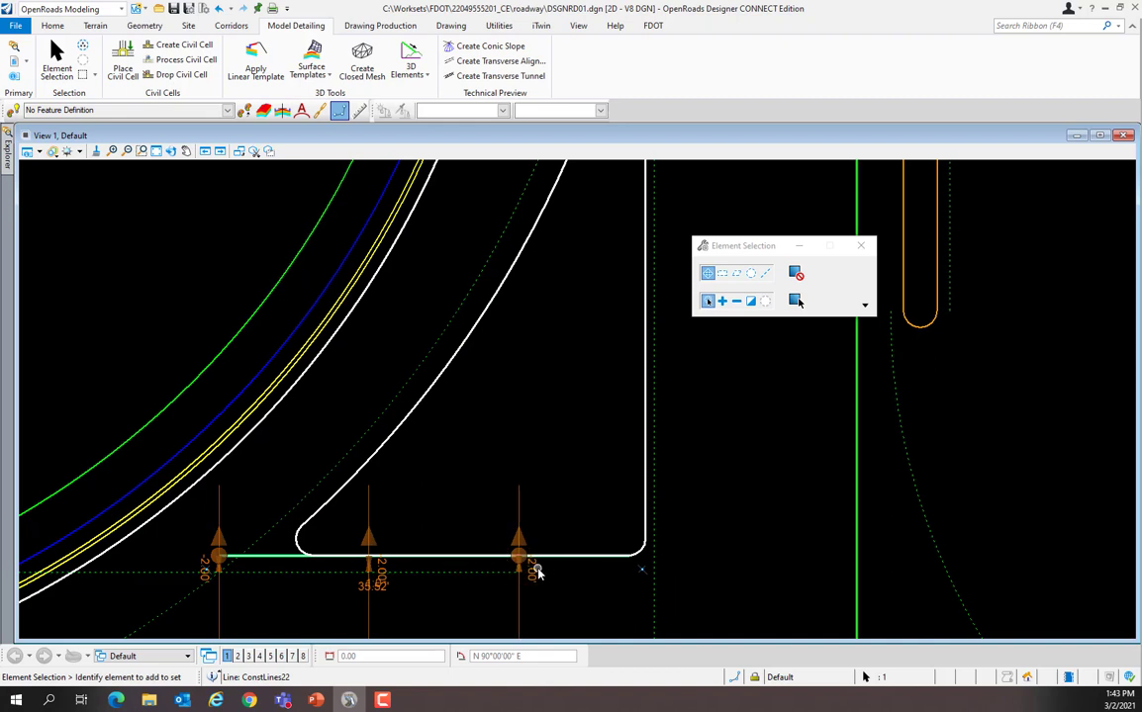
left_click(469, 579)
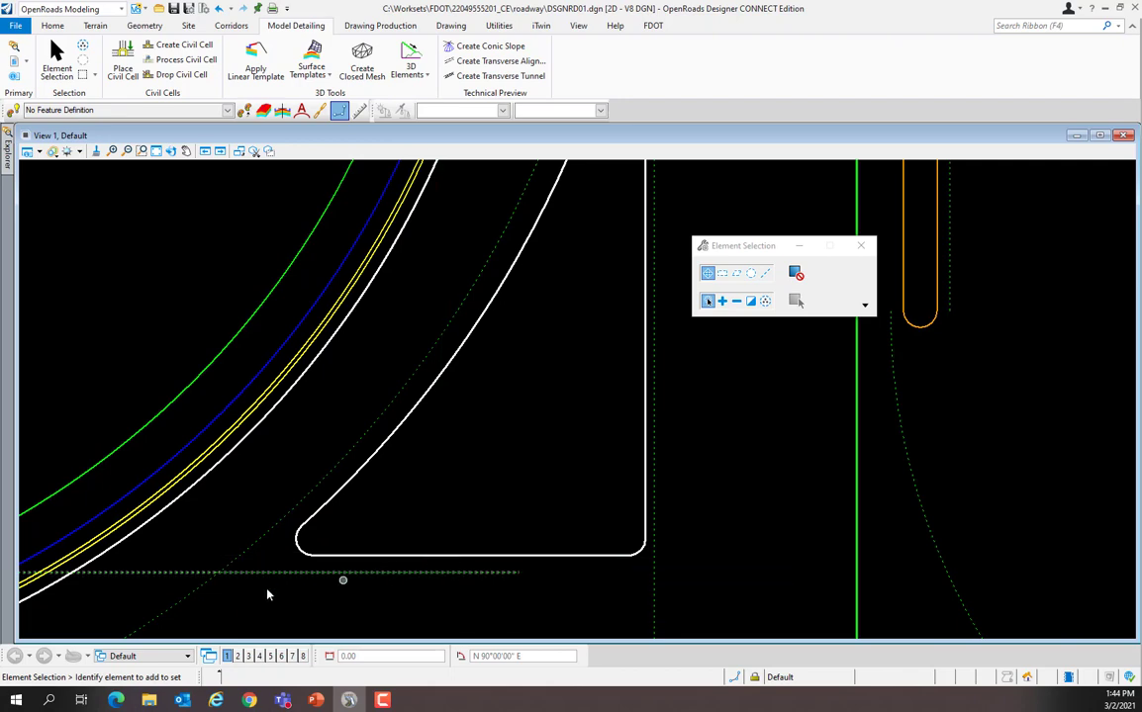
scroll(247, 586, "down", 2)
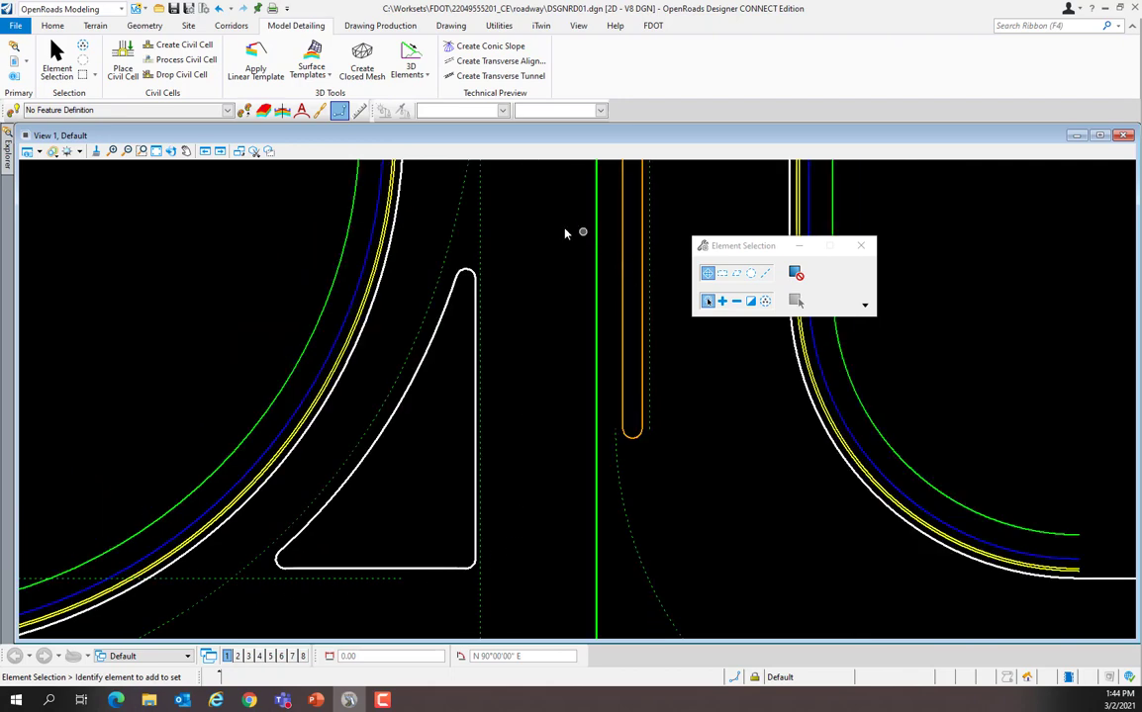
- Set the offset of the right-turn island's east edge from the vertical dotted construction line to 6 ft
left_click(481, 265)
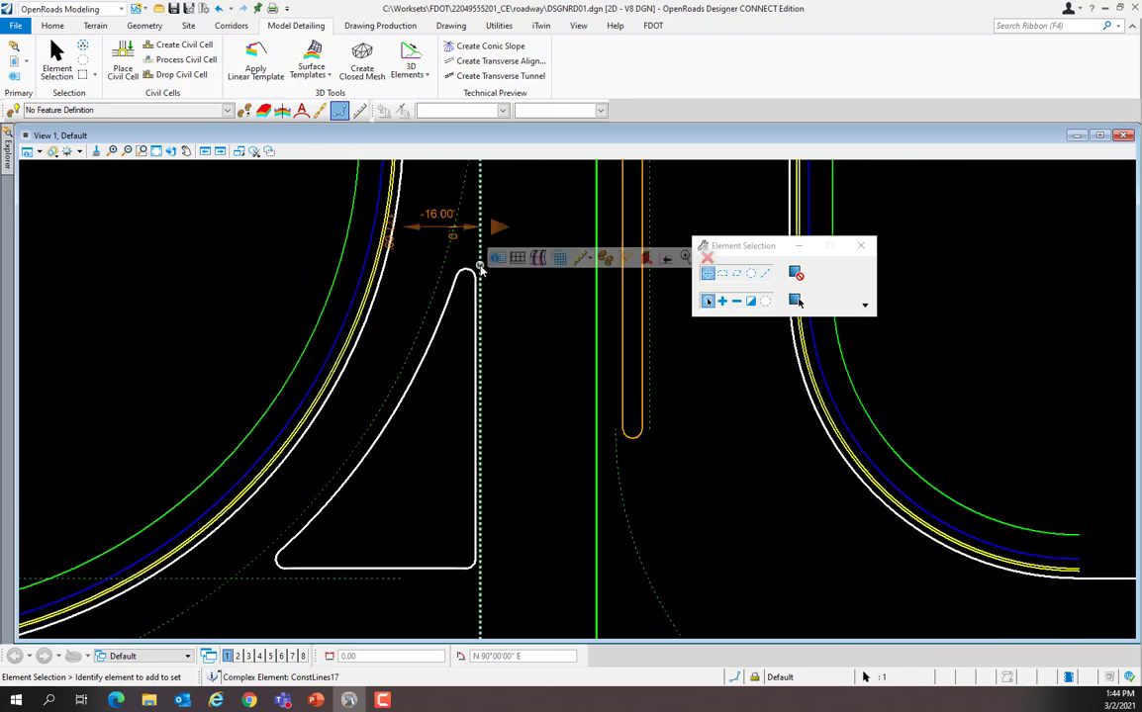
left_click(459, 318)
left_click(474, 326)
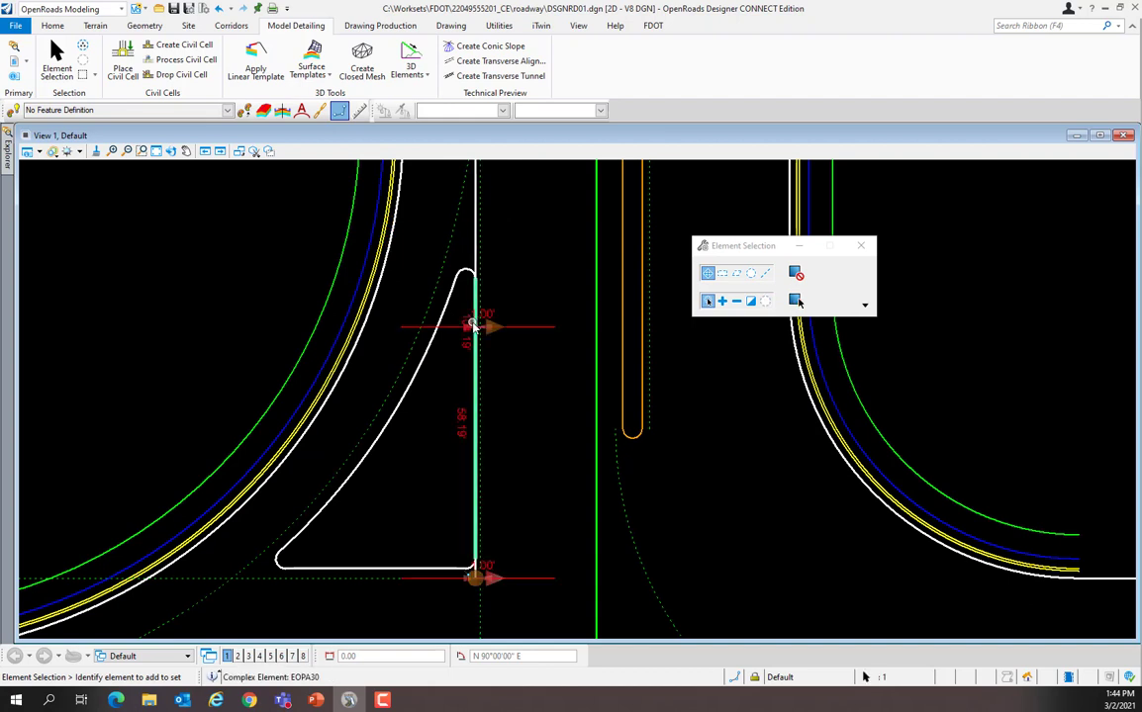
scroll(424, 483, "down", 2)
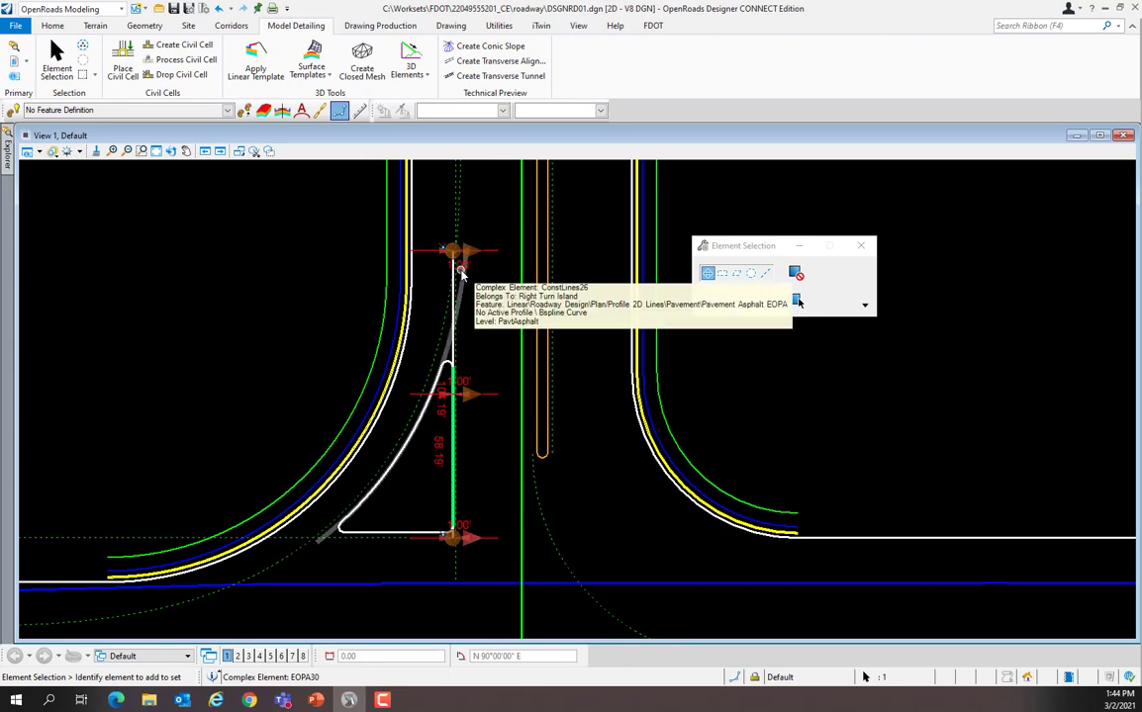
scroll(455, 396, "up", 3)
left_click(427, 395)
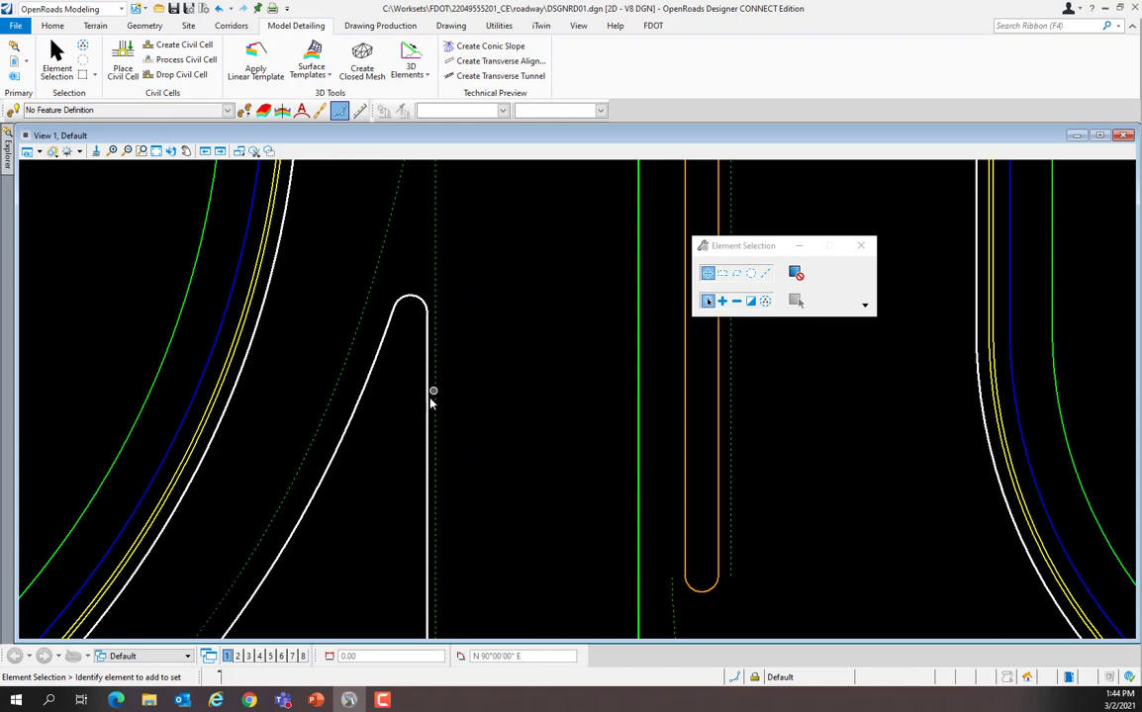
mouse_move(426, 425)
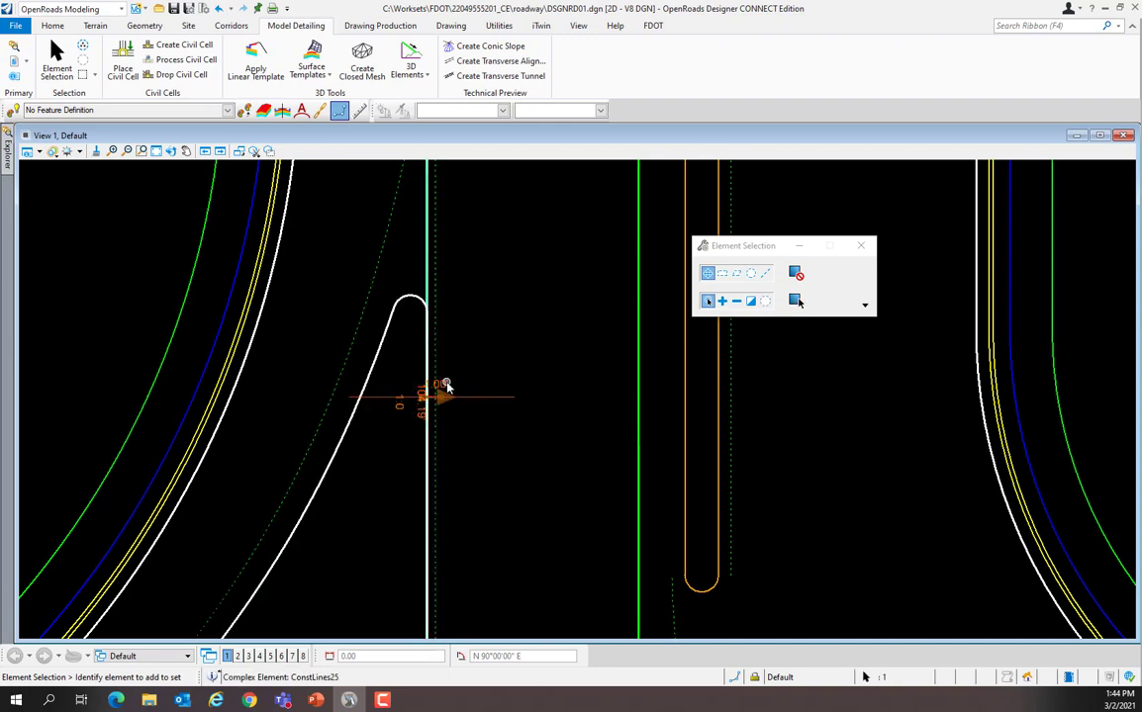
left_click(428, 399)
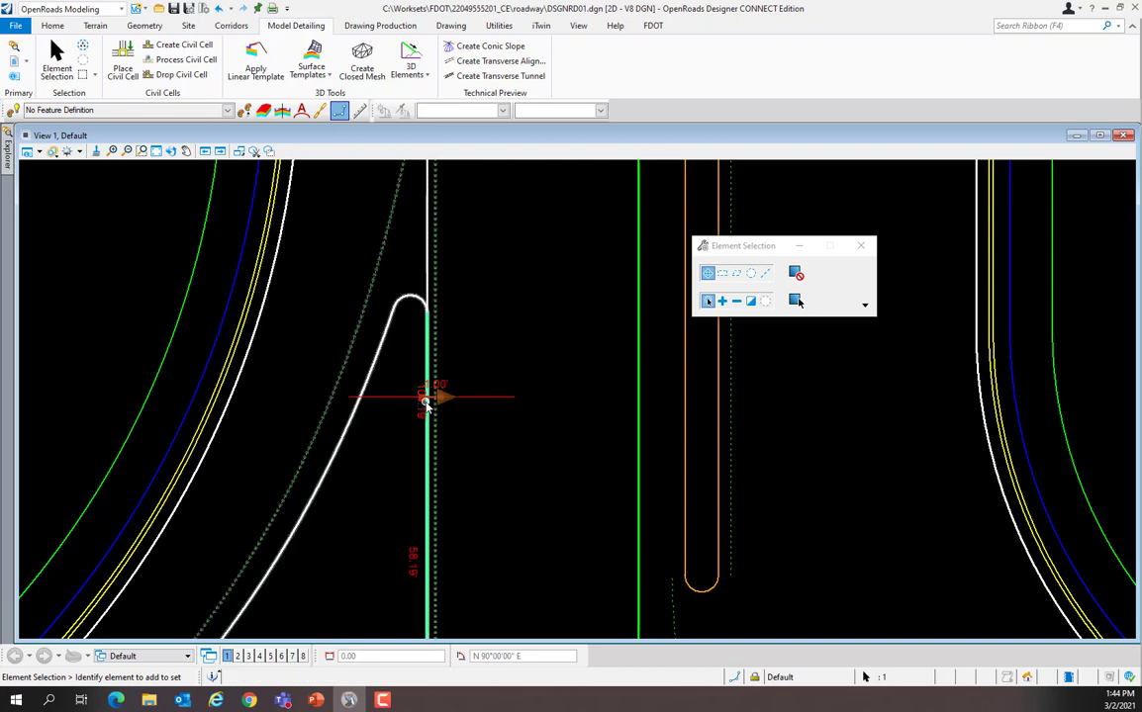
left_click(440, 388)
left_click(425, 396)
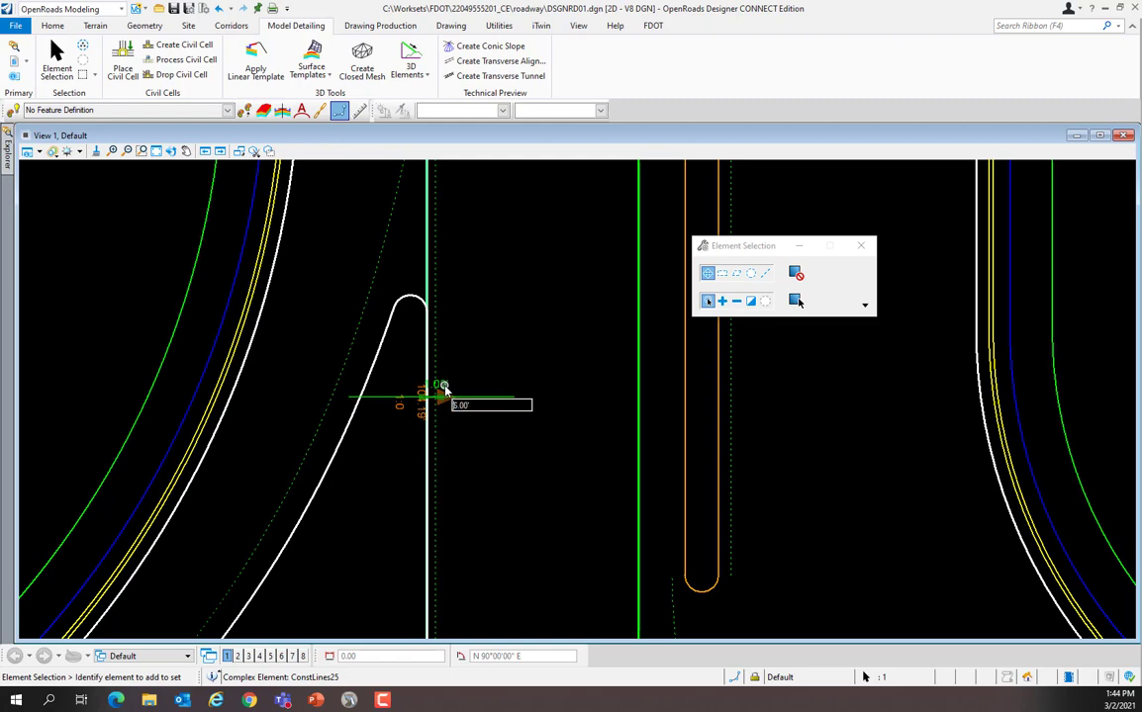
scroll(465, 390, "down", 3)
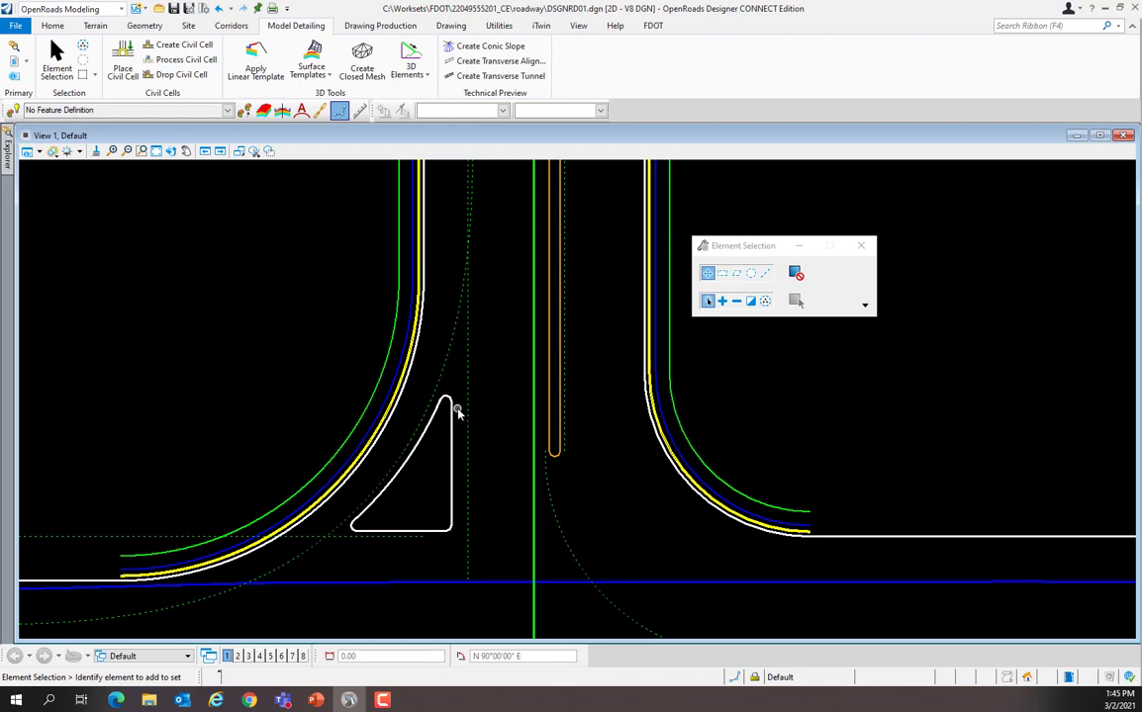
- Set the radius of the fillet at the right-turn island's north tip to 4 ft
scroll(457, 411, "up", 2)
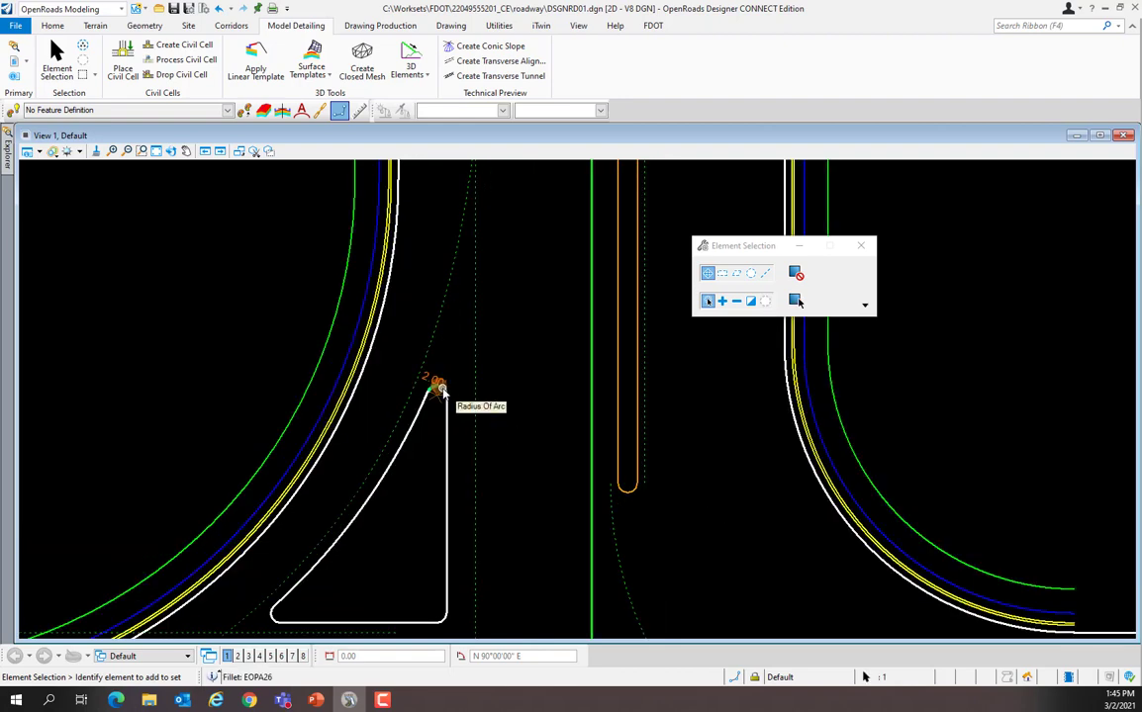
scroll(441, 393, "up", 2)
left_click(420, 396)
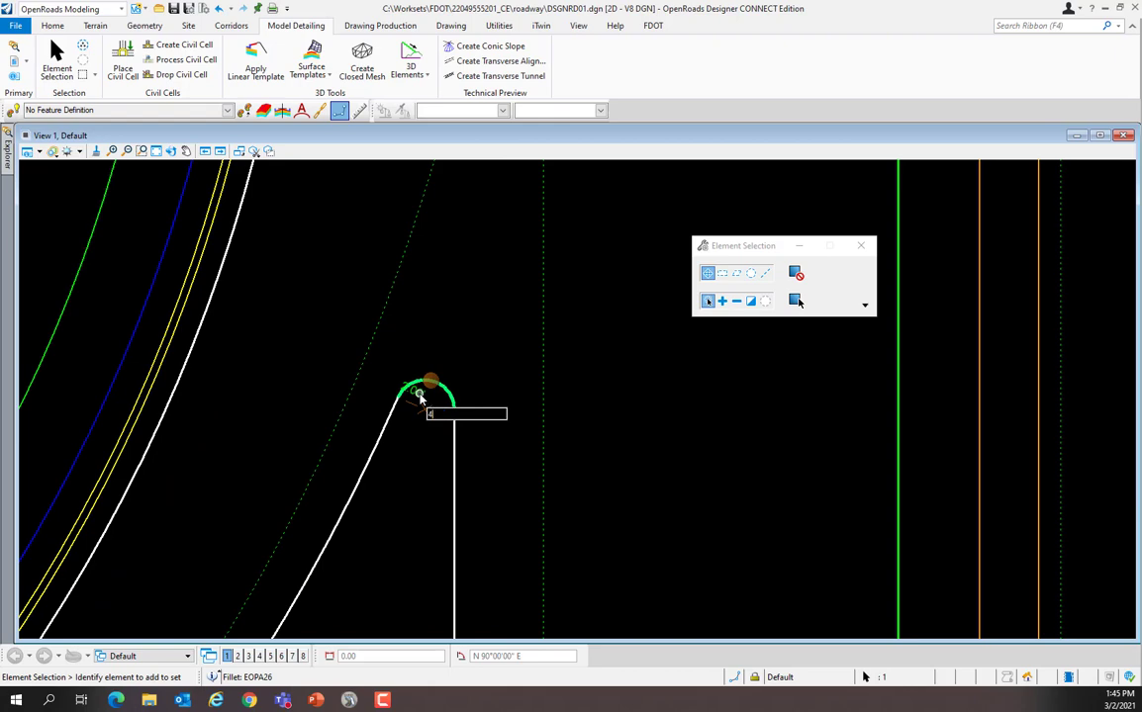
scroll(431, 428, "down", 3)
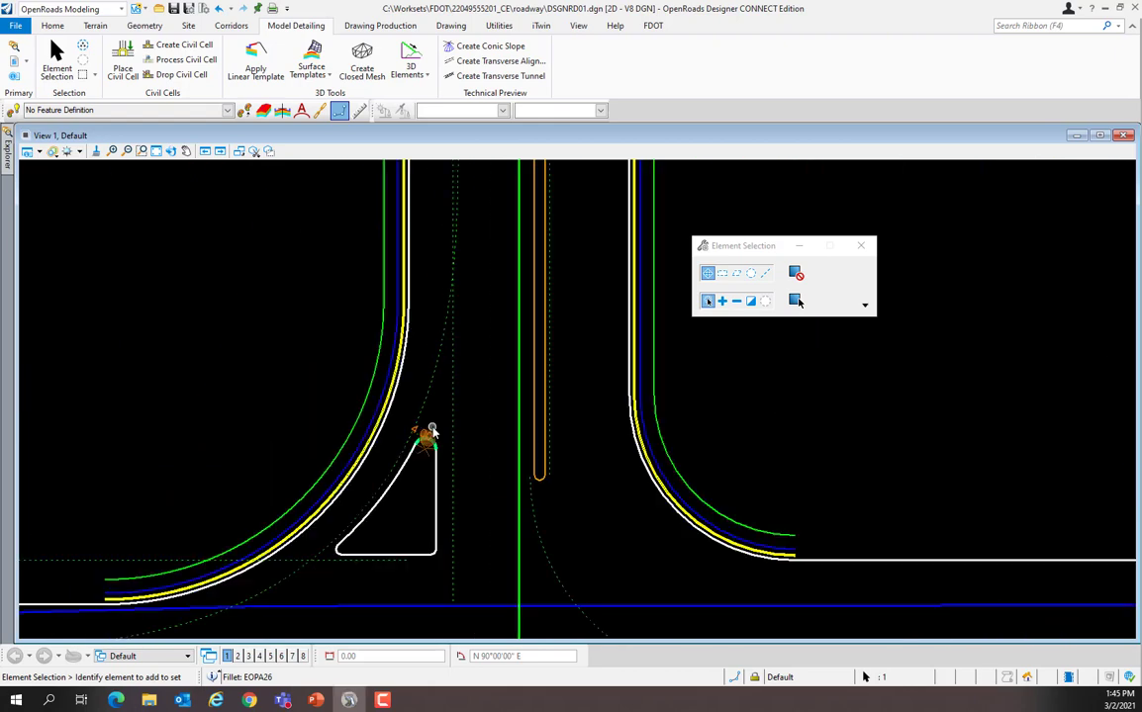
left_click(408, 536)
- Set the radius of the fillet at the right-turn island's southwest corner to 4 ft
scroll(322, 555, "up", 1)
left_click(346, 543)
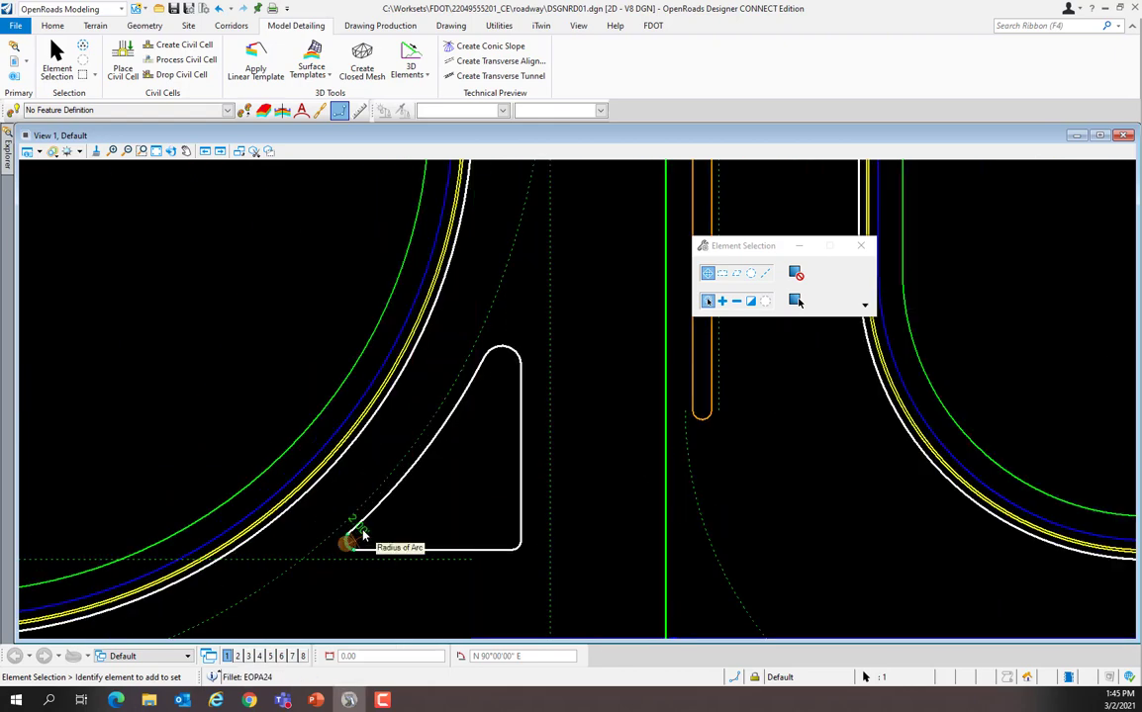
left_click(362, 532)
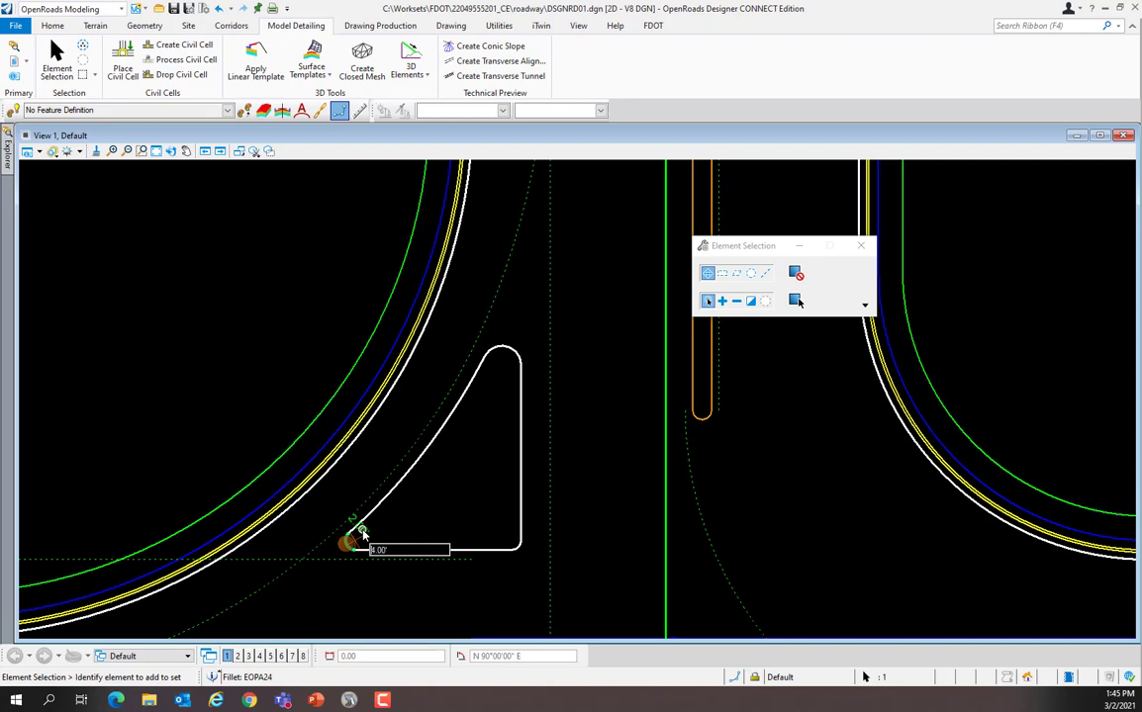
key("Return")
- Set the radius of the fillet at the right-turn island's southeast corner to 4 ft
left_click(516, 549)
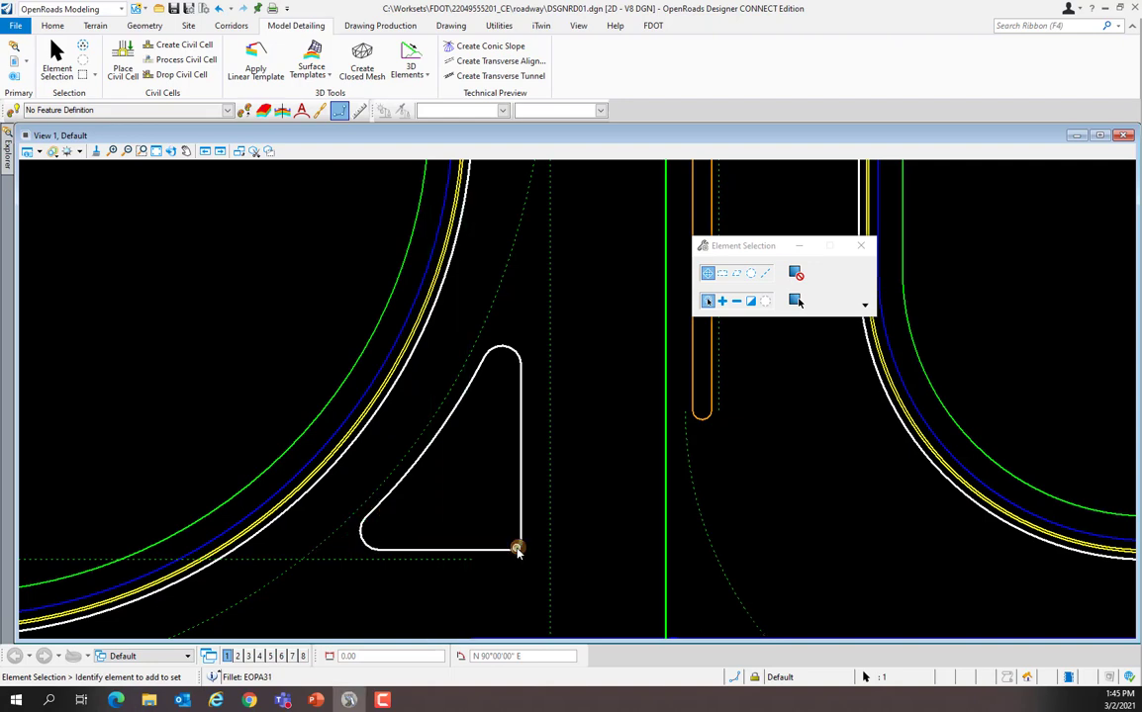
scroll(516, 549, "up", 3)
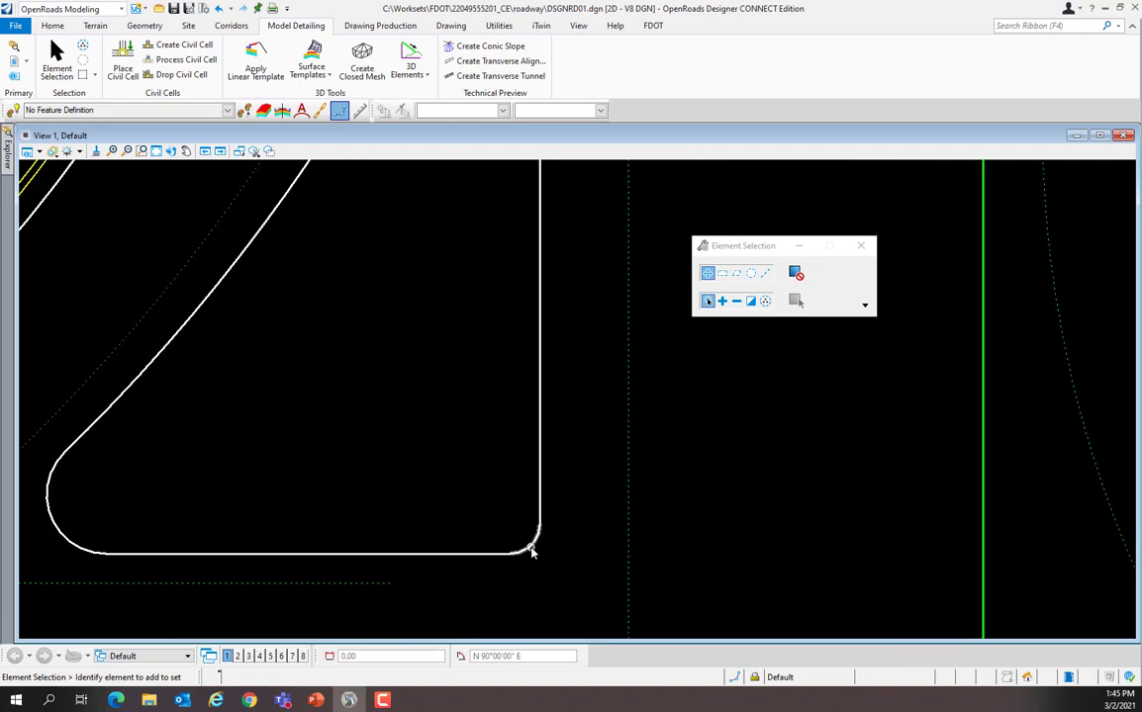
double_click(521, 540)
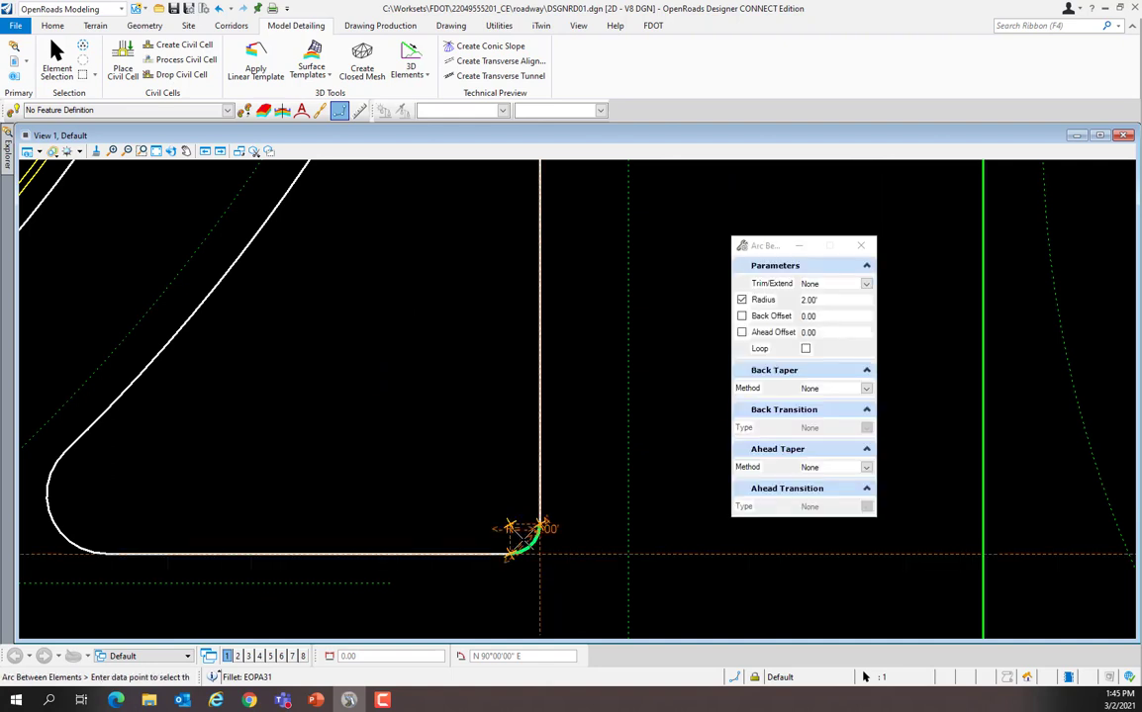
scroll(524, 551, "up", 1)
left_click(518, 539)
type("4")
key("Return")
left_click(502, 495)
scroll(502, 496, "down", 3)
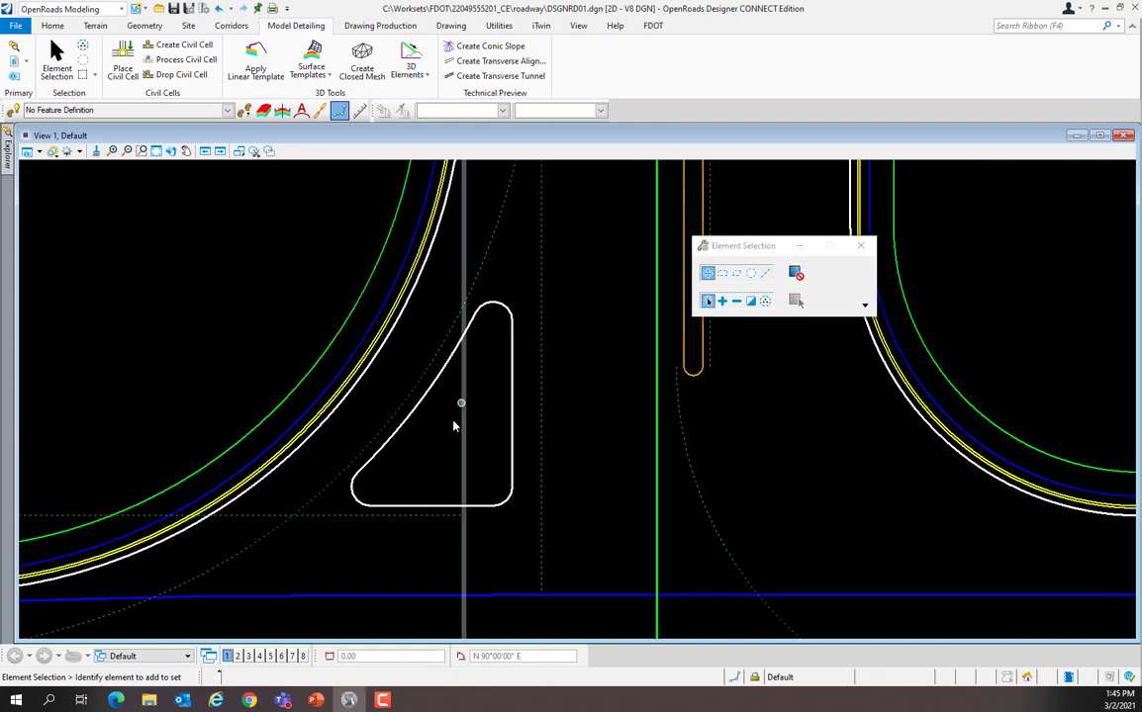
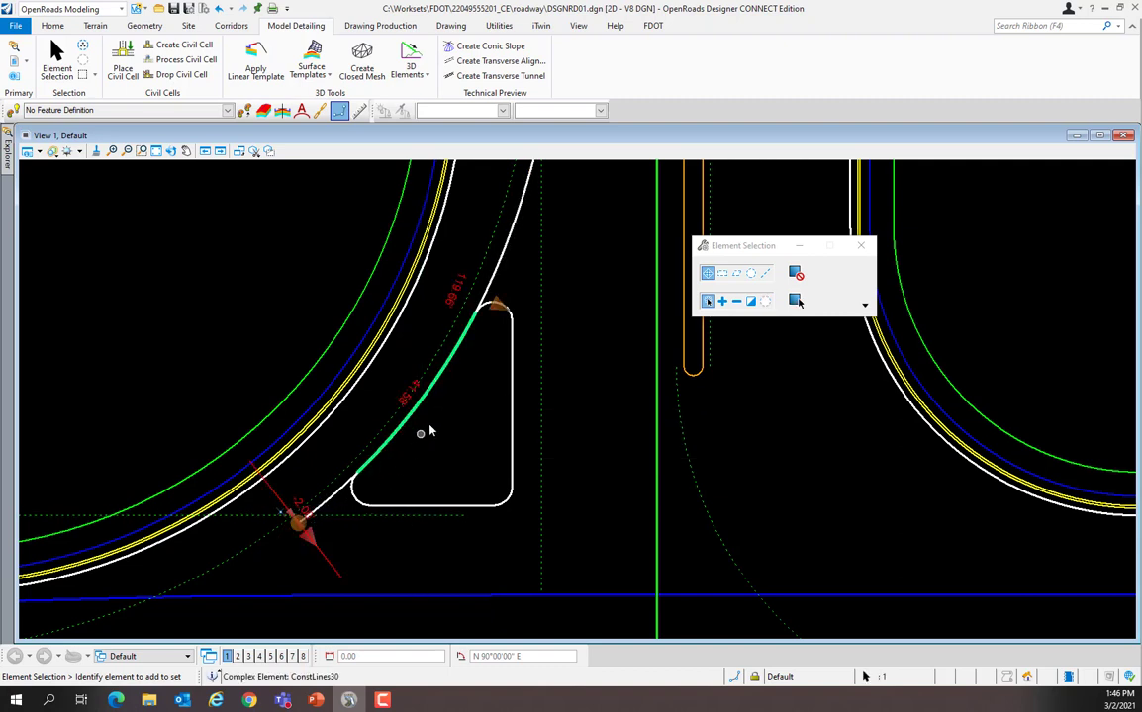
- Set the start offset of the construction line along the island's curved edge to -6 ft and its end offset to -3 ft
scroll(362, 537, "down", 5)
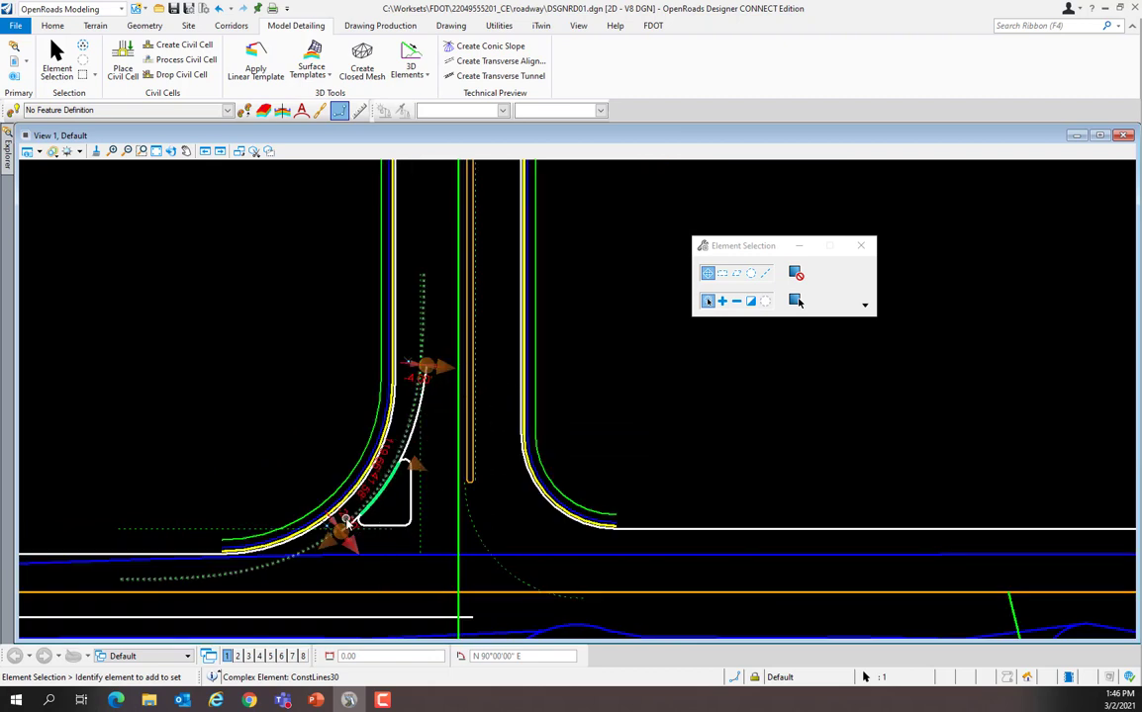
scroll(344, 524, "up", 2)
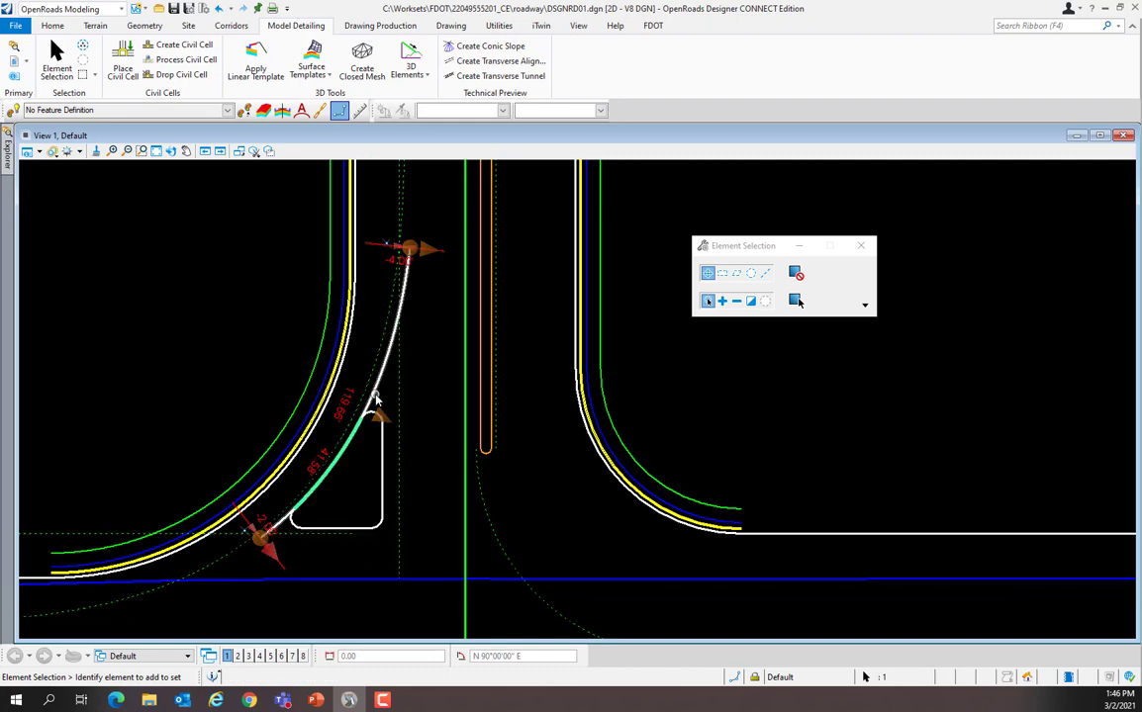
left_click(393, 260)
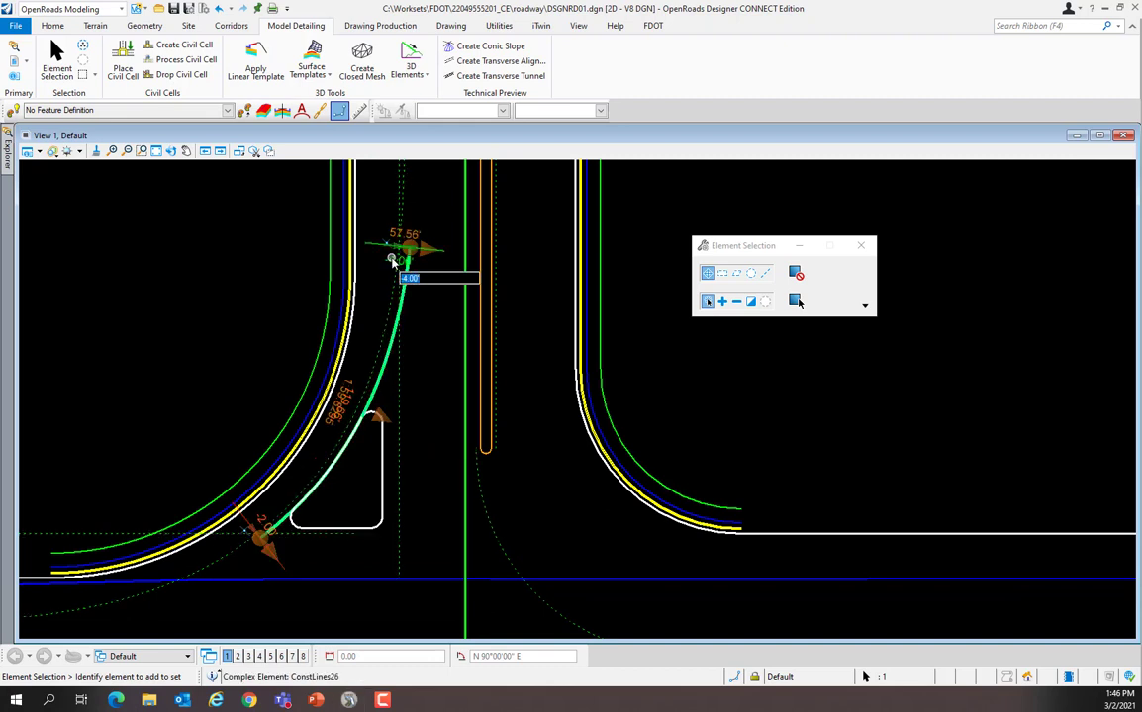
key("BackSpace")
type("3")
key("Return")
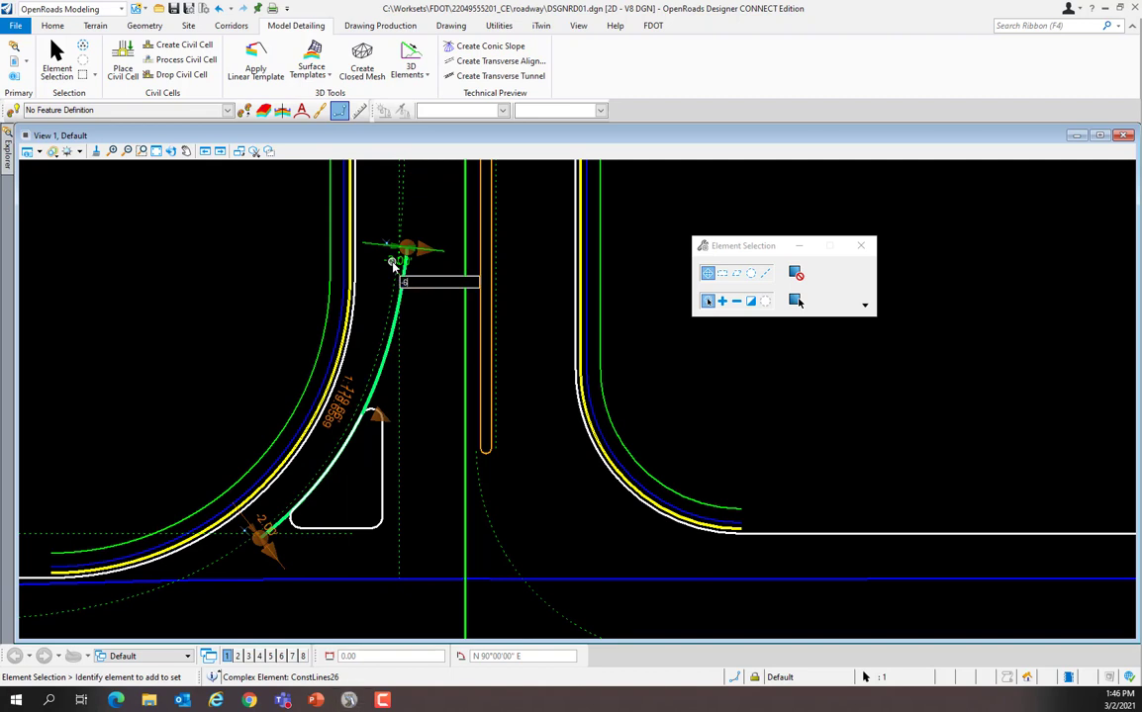
key("Return")
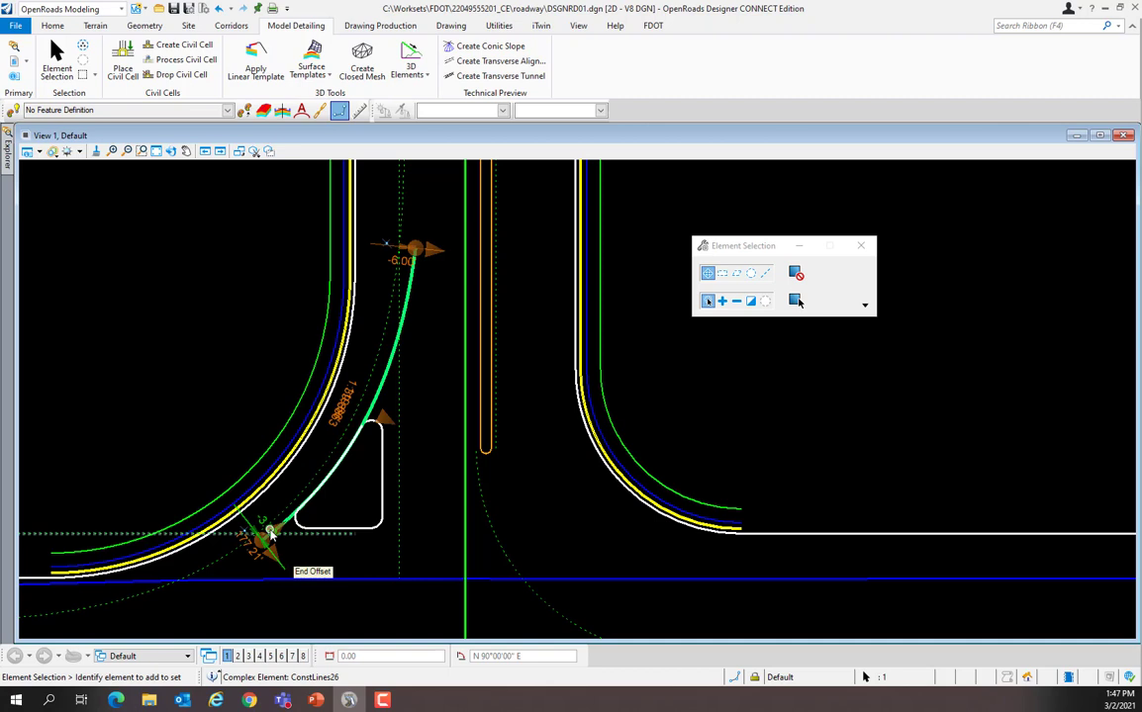
- Pull the north end of the curved edge's construction line back to the right-turn island's north tip
left_click(337, 466)
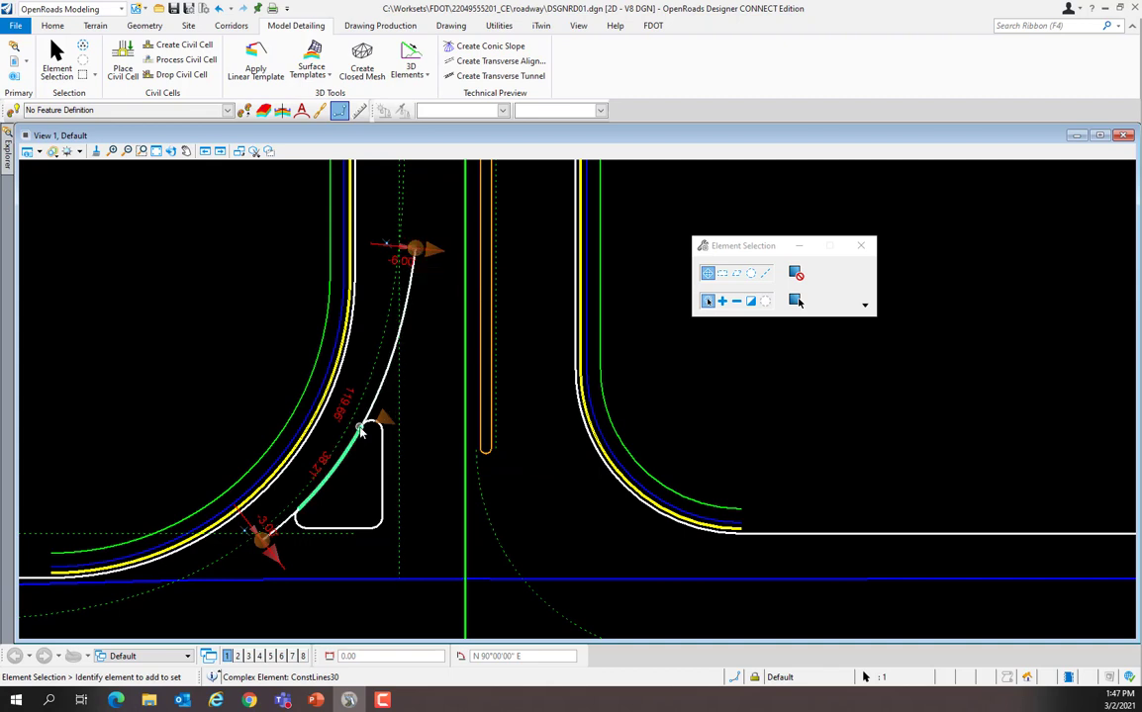
mouse_move(364, 429)
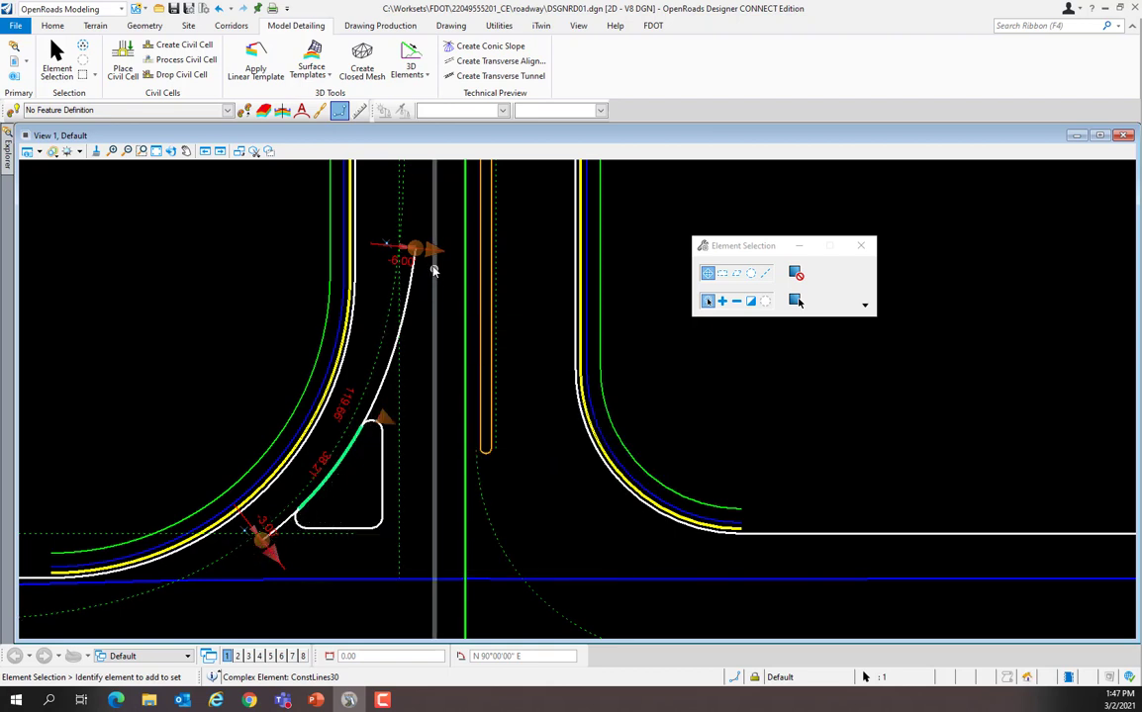
scroll(421, 262, "up", 2)
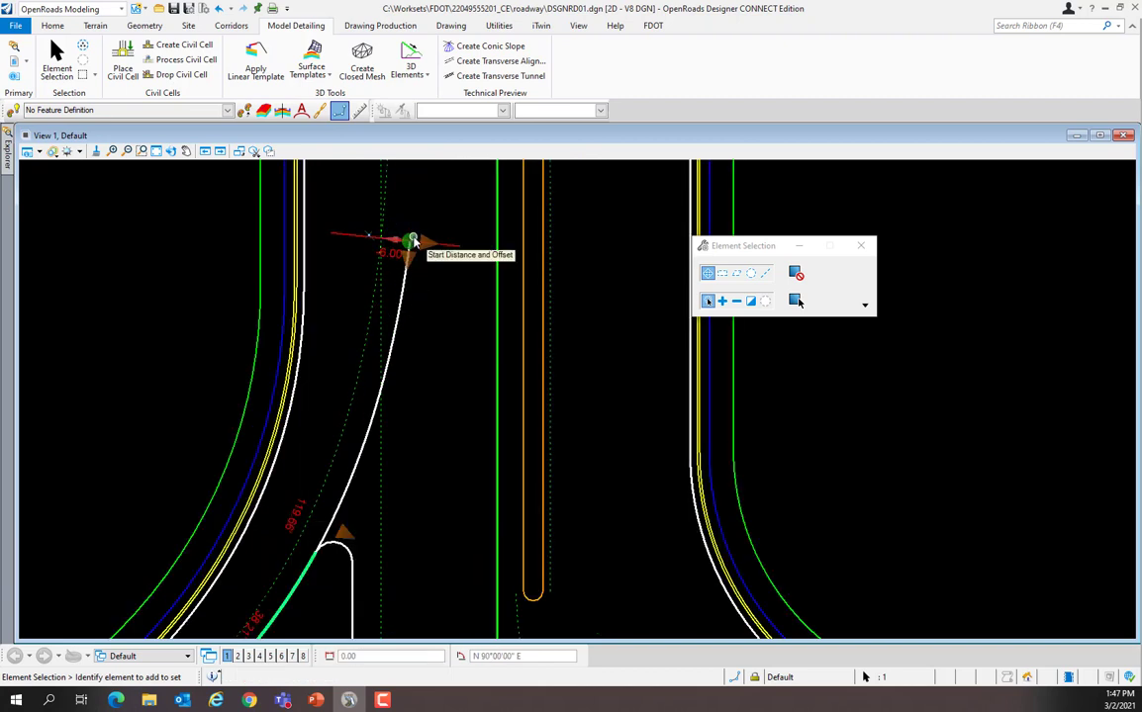
left_click(414, 240)
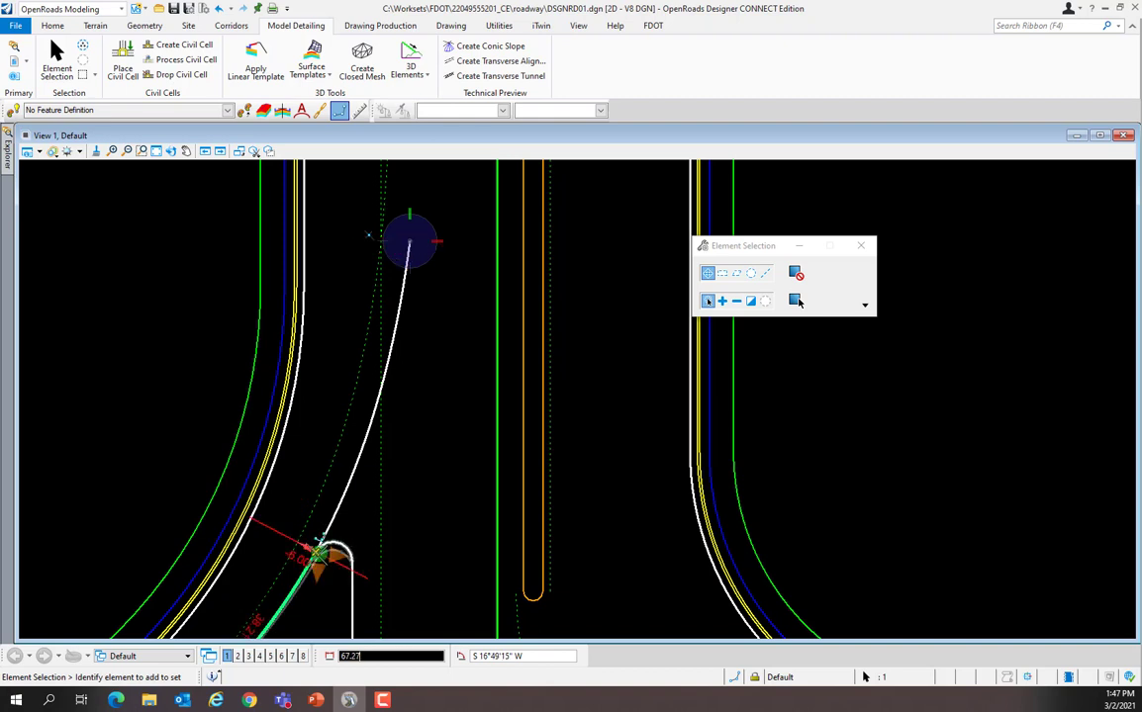
left_click(319, 541)
left_click(403, 501)
scroll(416, 481, "down", 2)
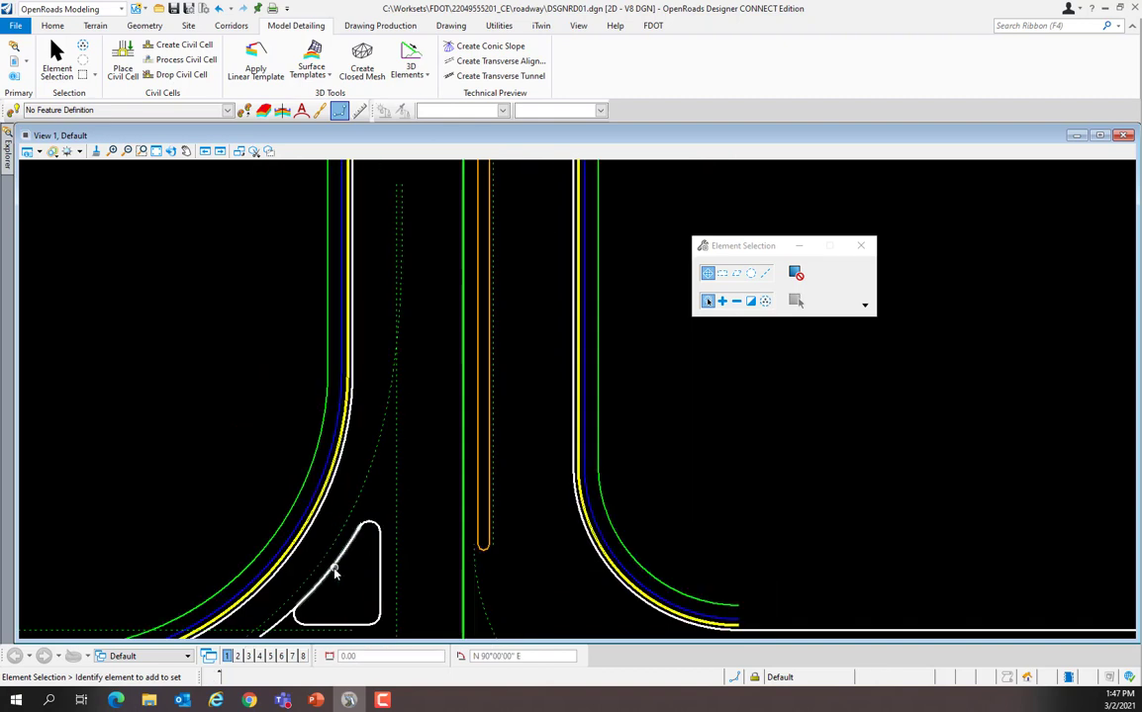
- Try to pull the south end of the curved edge's construction line back to the island's southwest corner, and undo the change
left_click(335, 572)
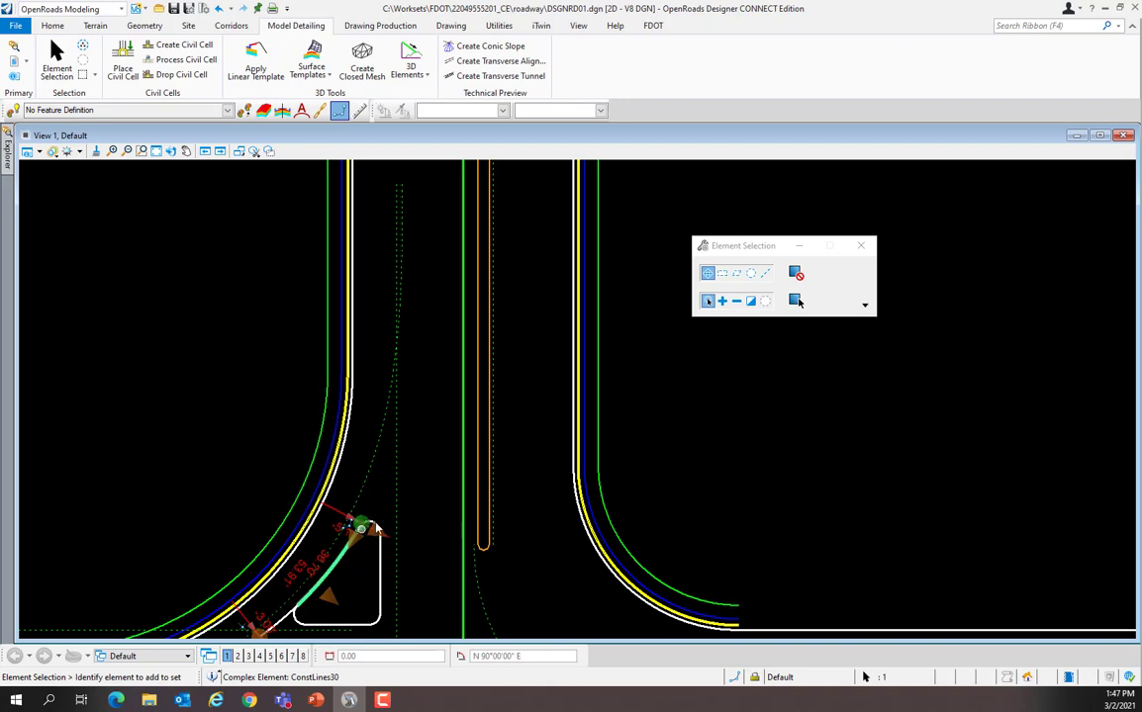
scroll(400, 509, "down", 3)
scroll(356, 569, "up", 3)
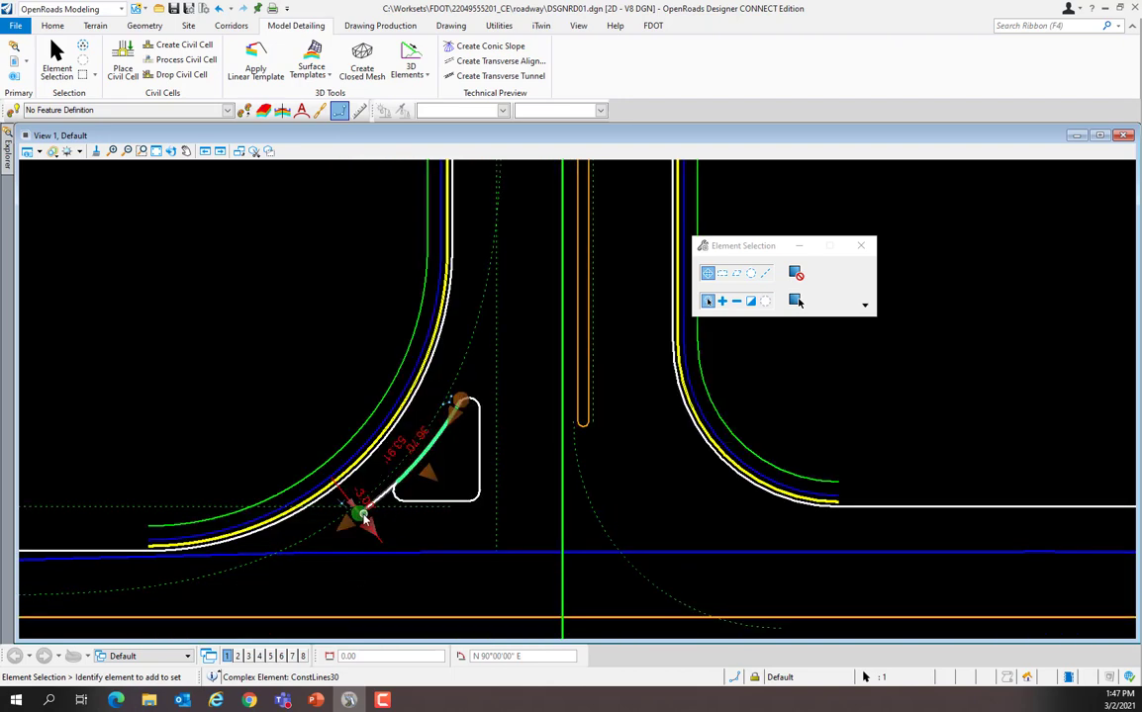
scroll(354, 524, "up", 2)
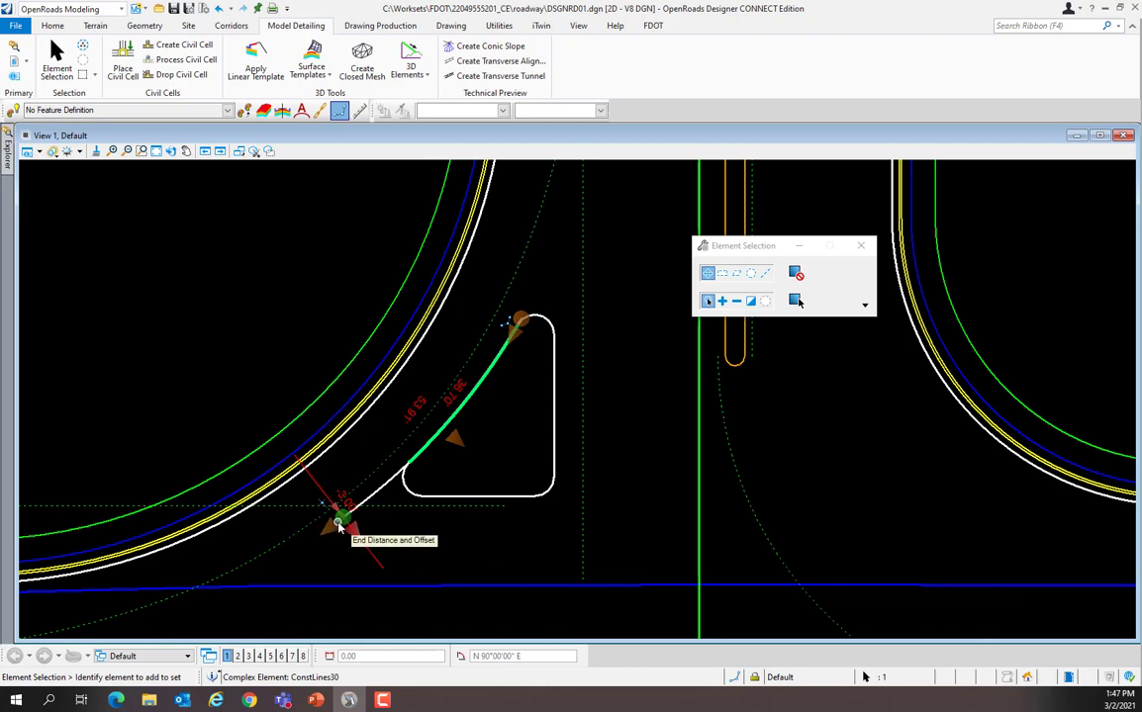
left_click(339, 526)
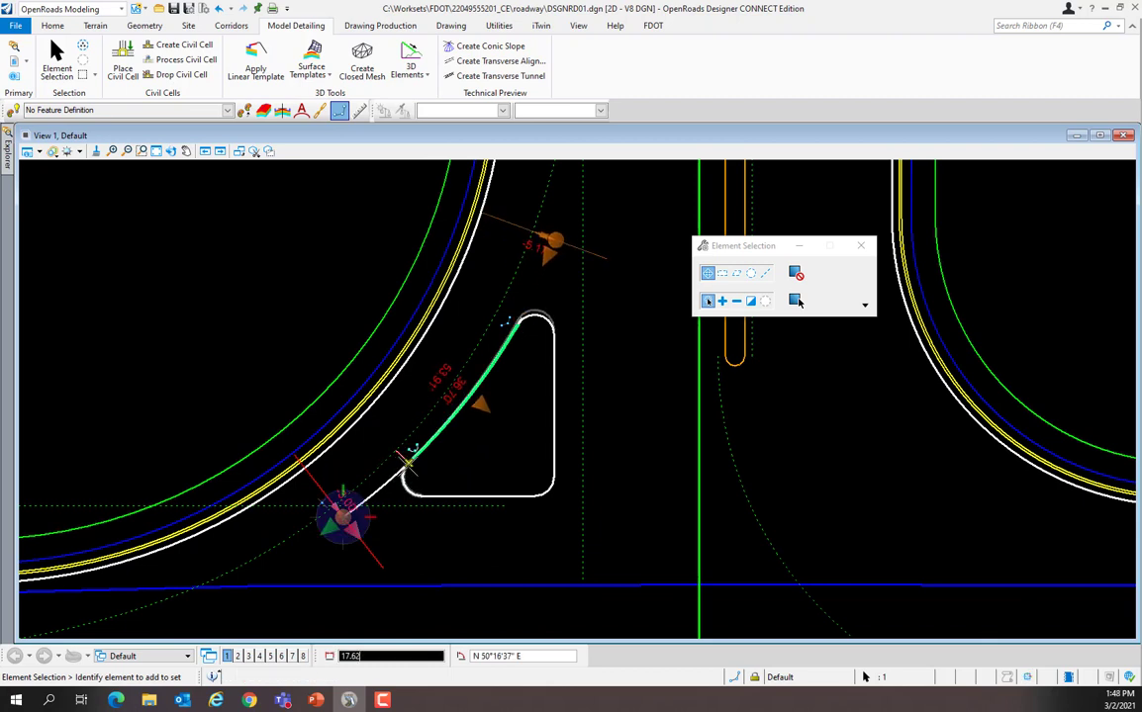
left_click(407, 460)
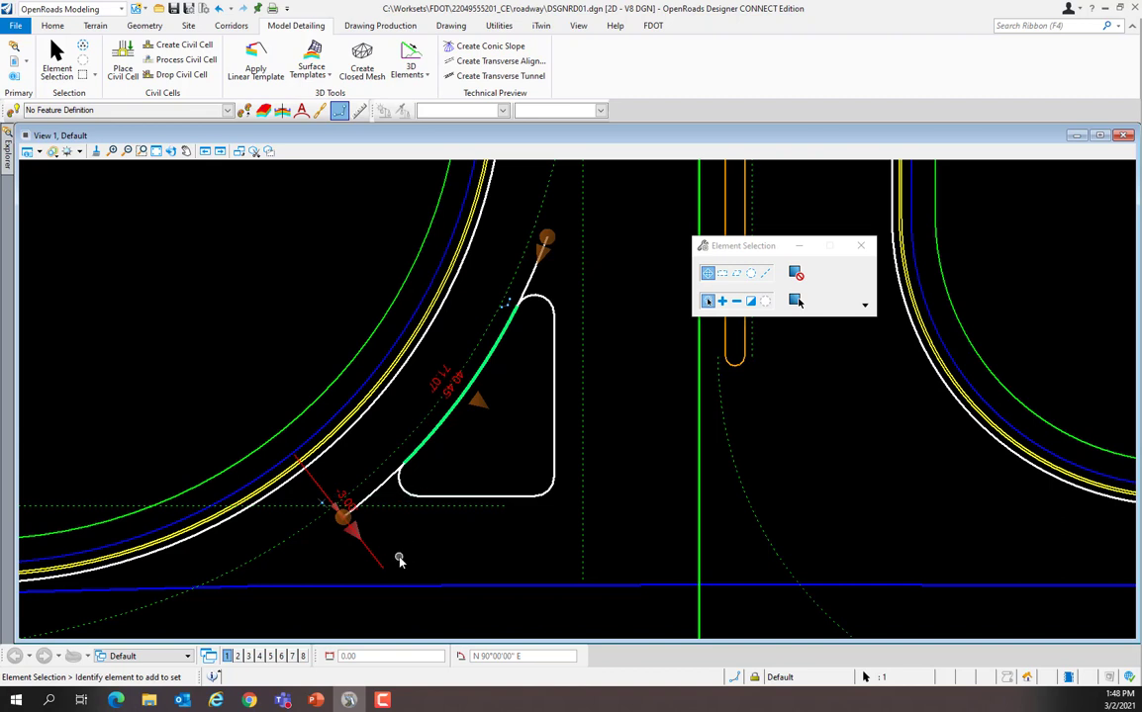
key("ctrl+z")
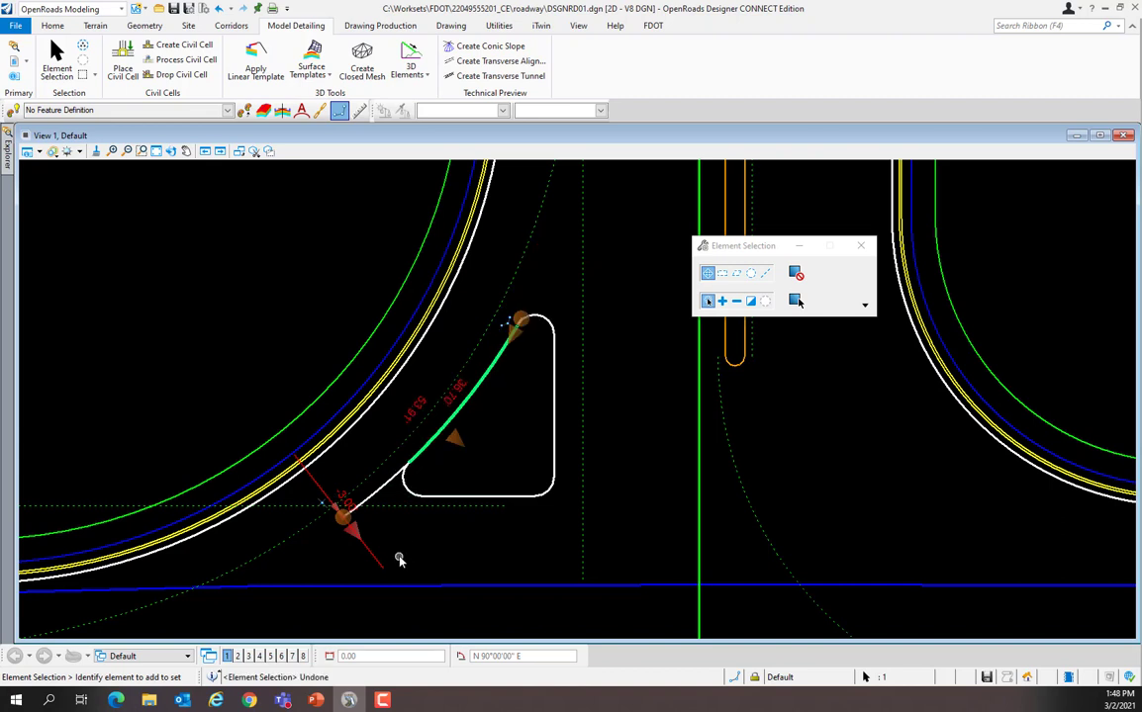
- Pull the south end of the curved edge's construction line back to the start of the island's southwest corner fillet
left_click(343, 516)
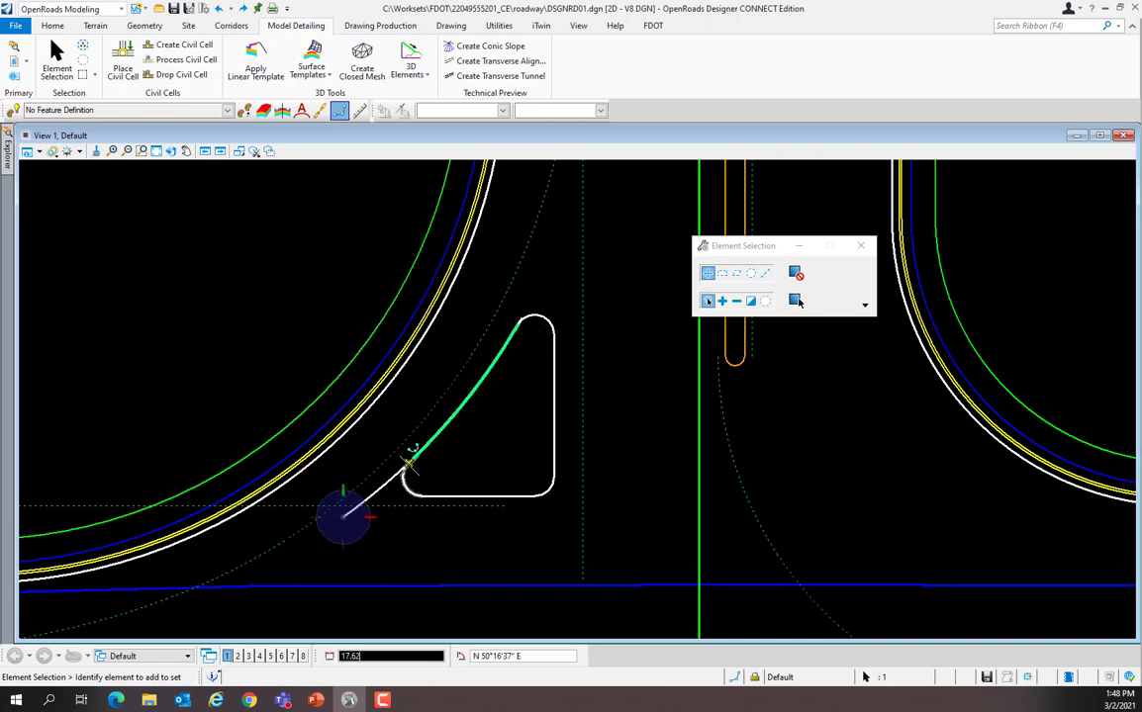
left_click(411, 455)
left_click(421, 450)
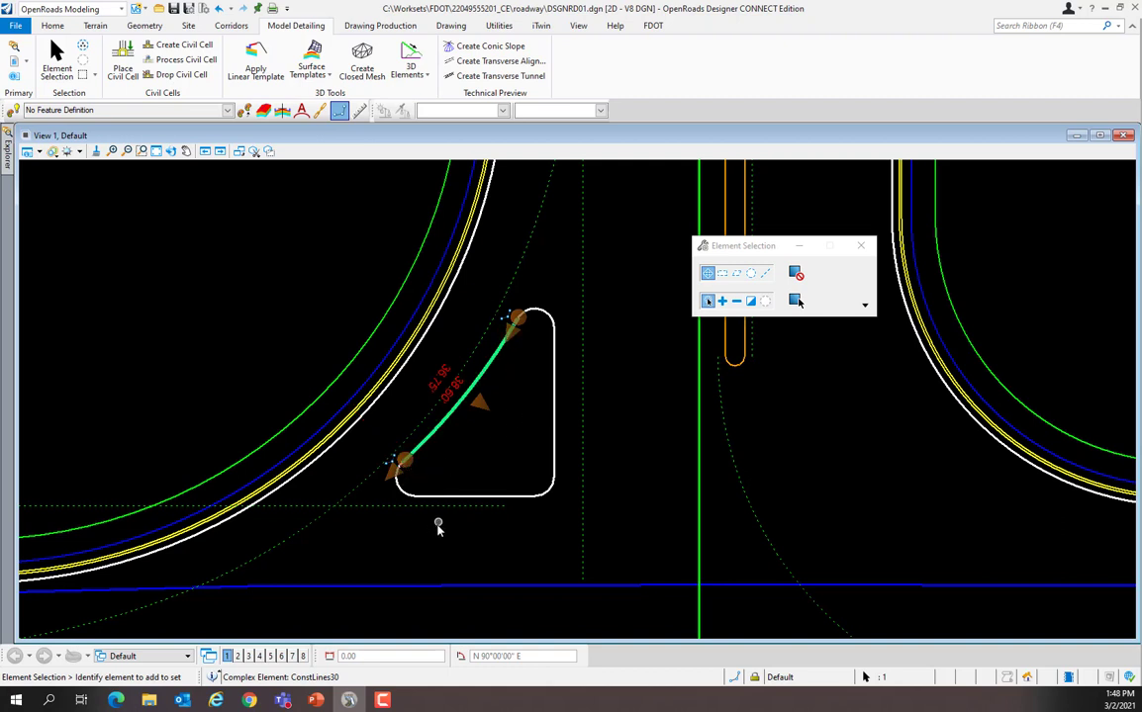
left_click(576, 554)
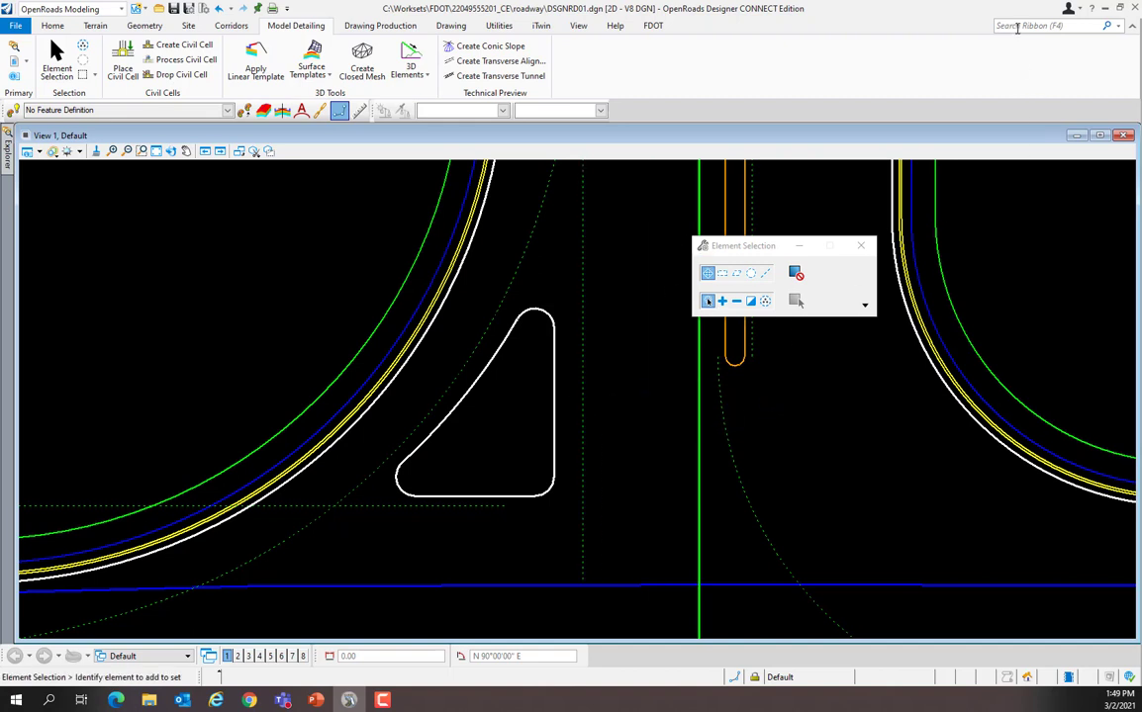
- Switch to the Drawing workflow and find the Create Region tool by searching the ribbon, then start it
left_click(461, 30)
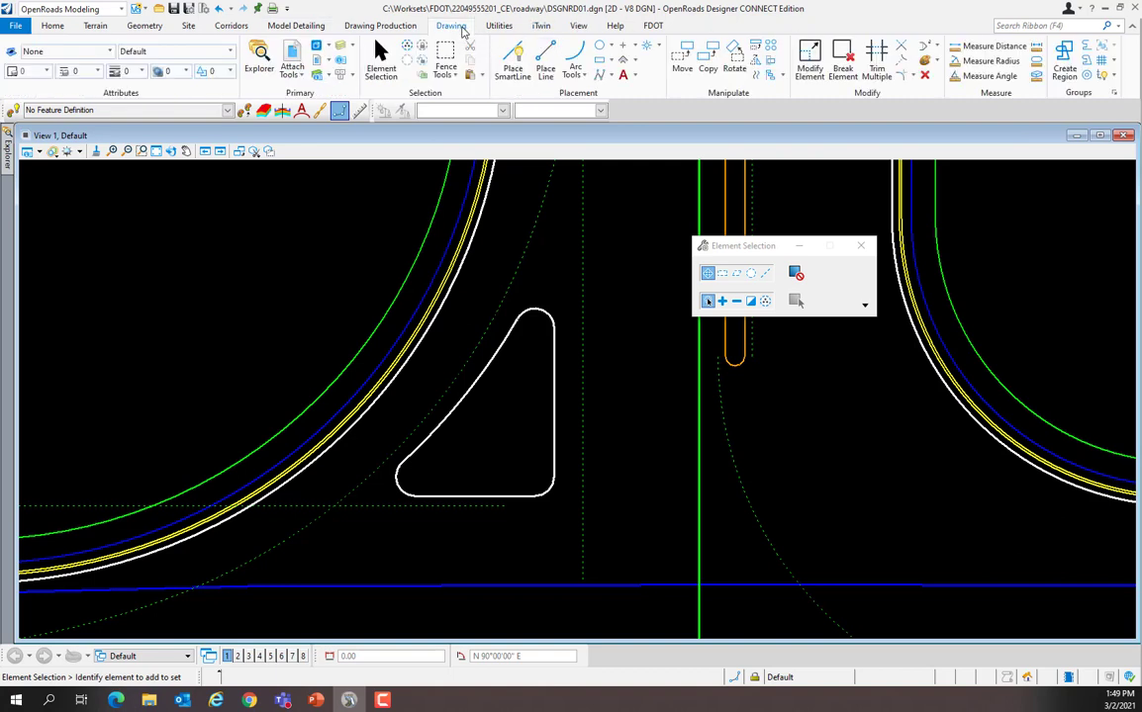
left_click(122, 10)
left_click(92, 21)
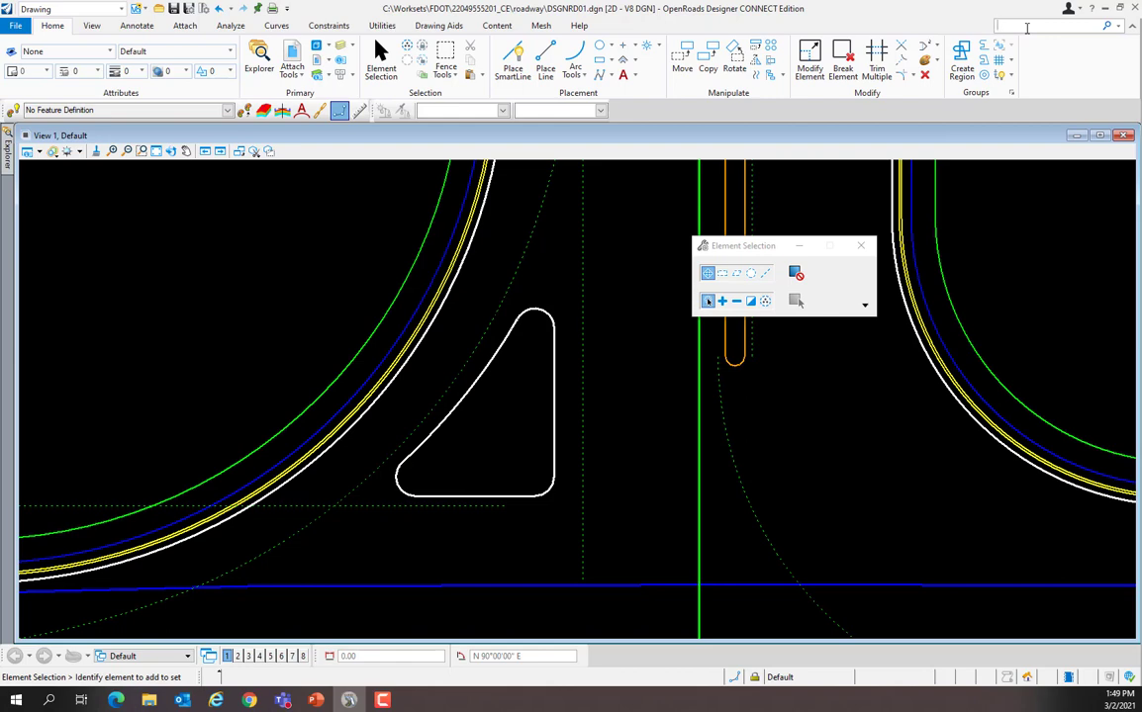
type("Create")
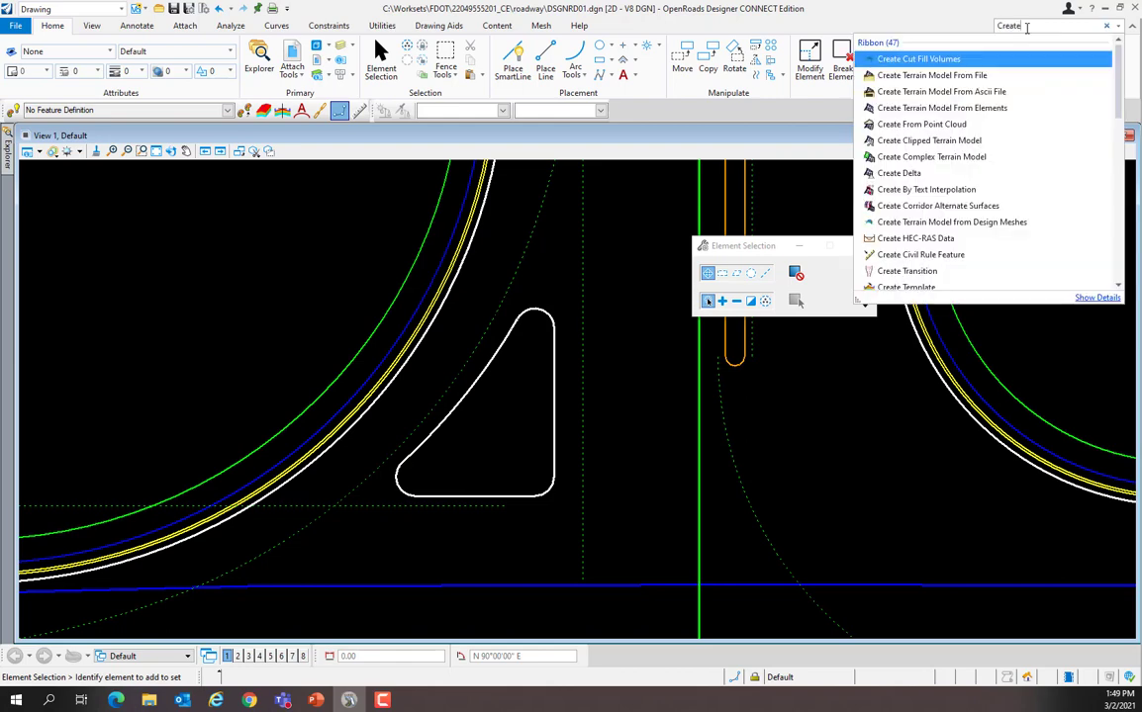
type(" Reg")
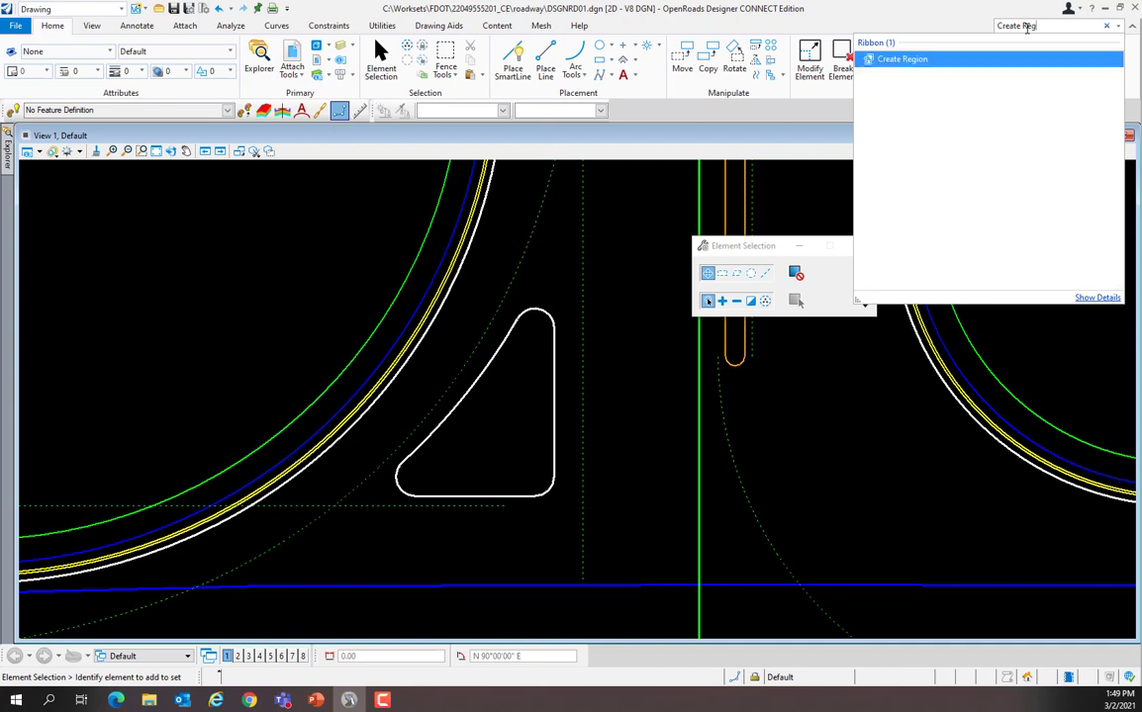
type("io")
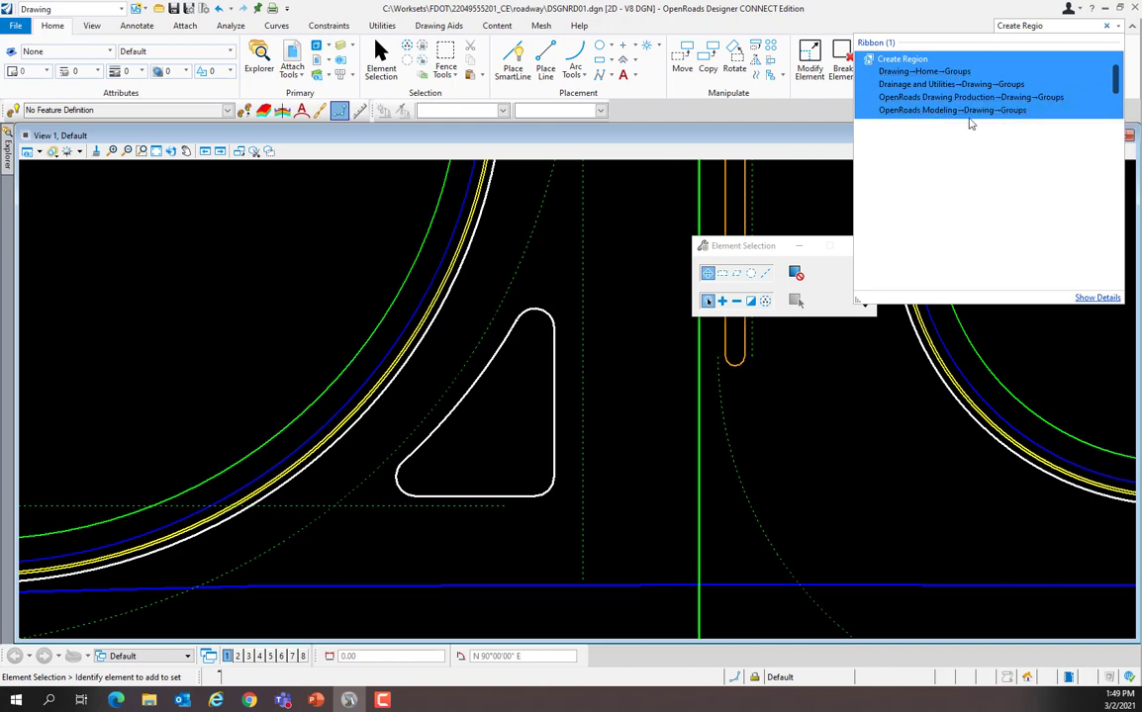
left_click(902, 59)
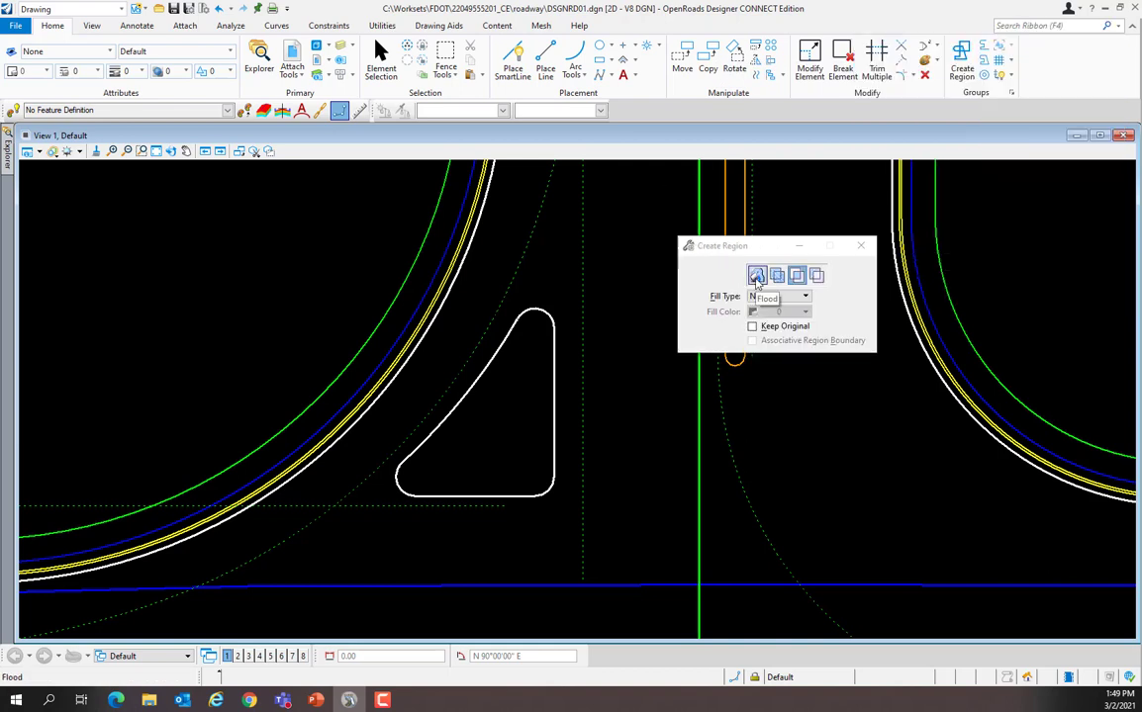
- Create a flood region inside the right-turn island on level Scratch1_dp, with Keep Original enabled and fill type None
left_click(756, 275)
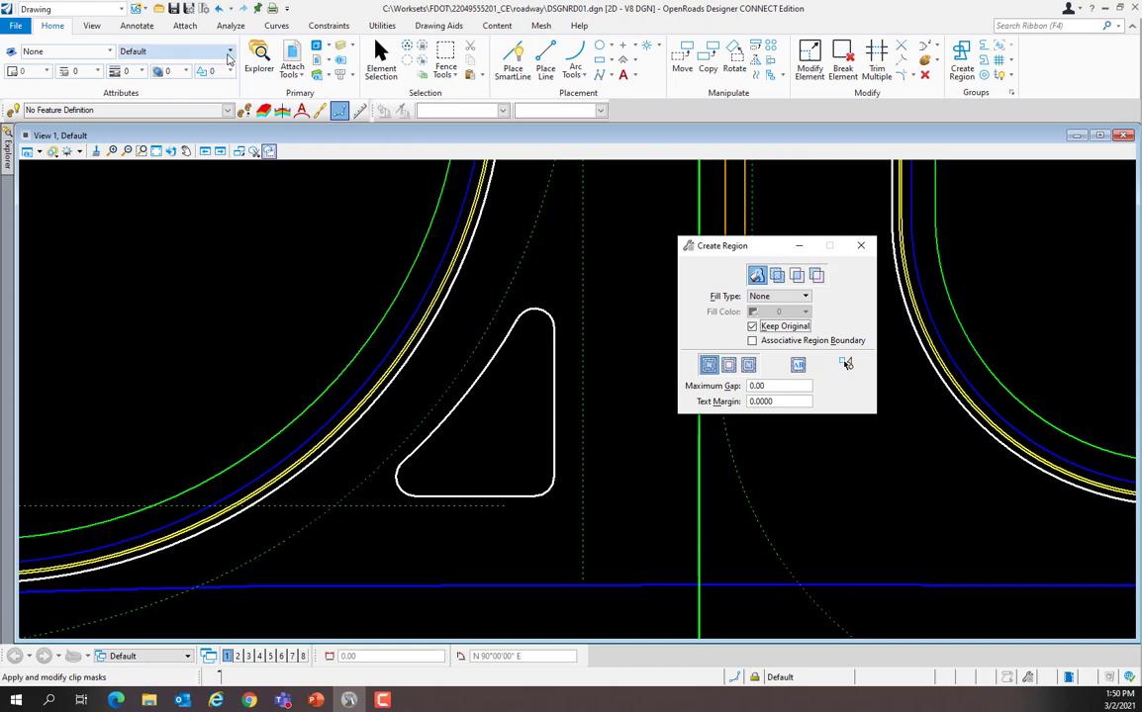
left_click(231, 54)
left_click(229, 53)
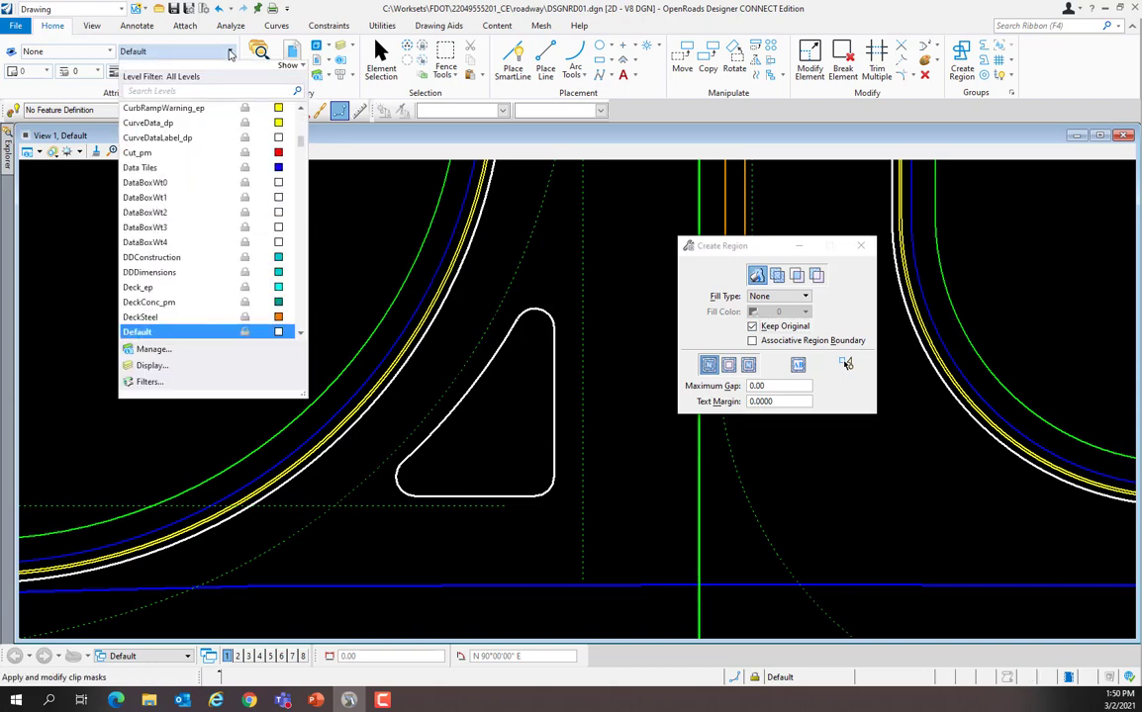
key("s")
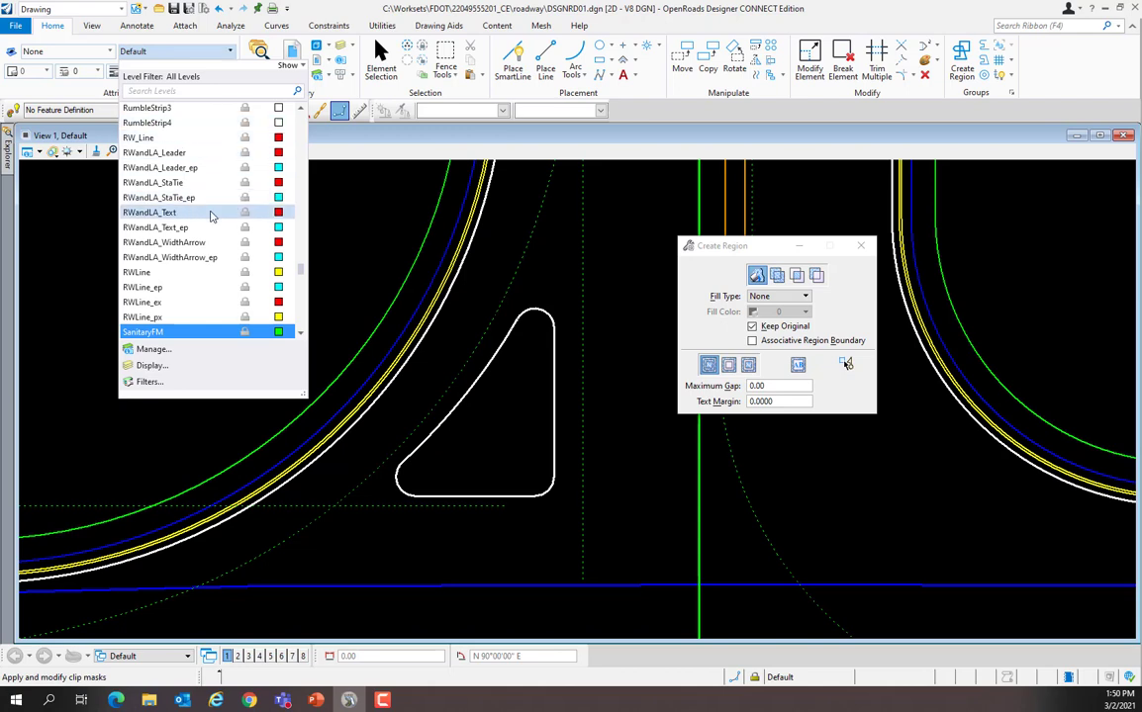
scroll(210, 216, "down", 8)
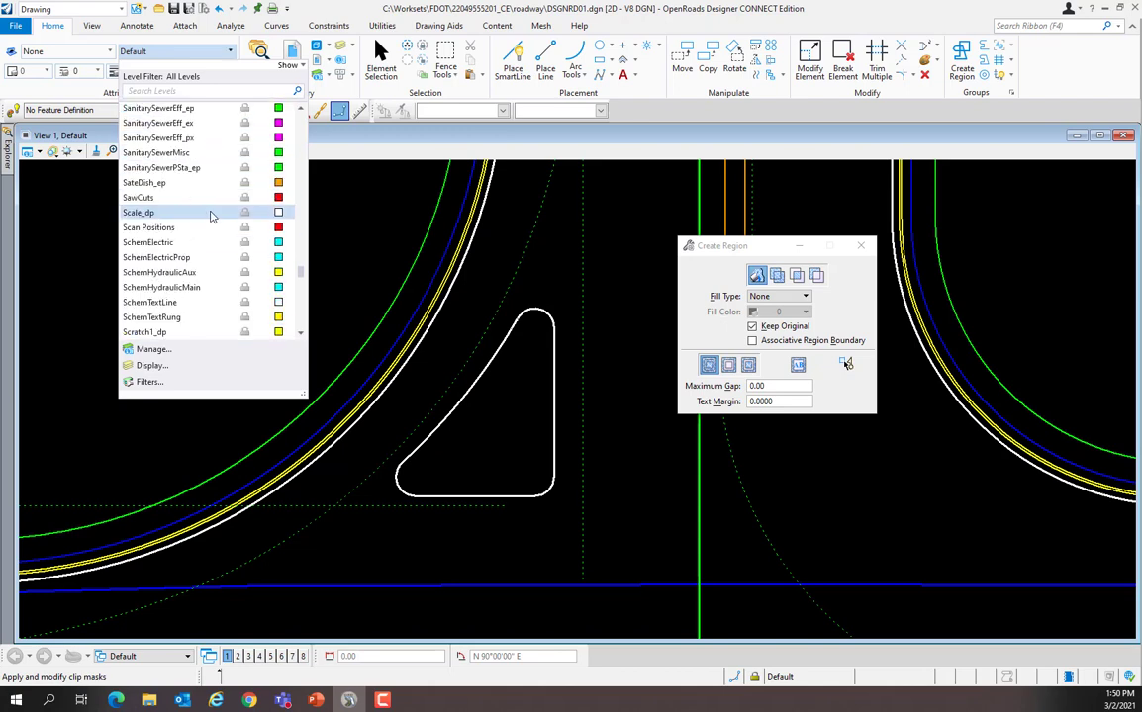
scroll(210, 215, "down", 4)
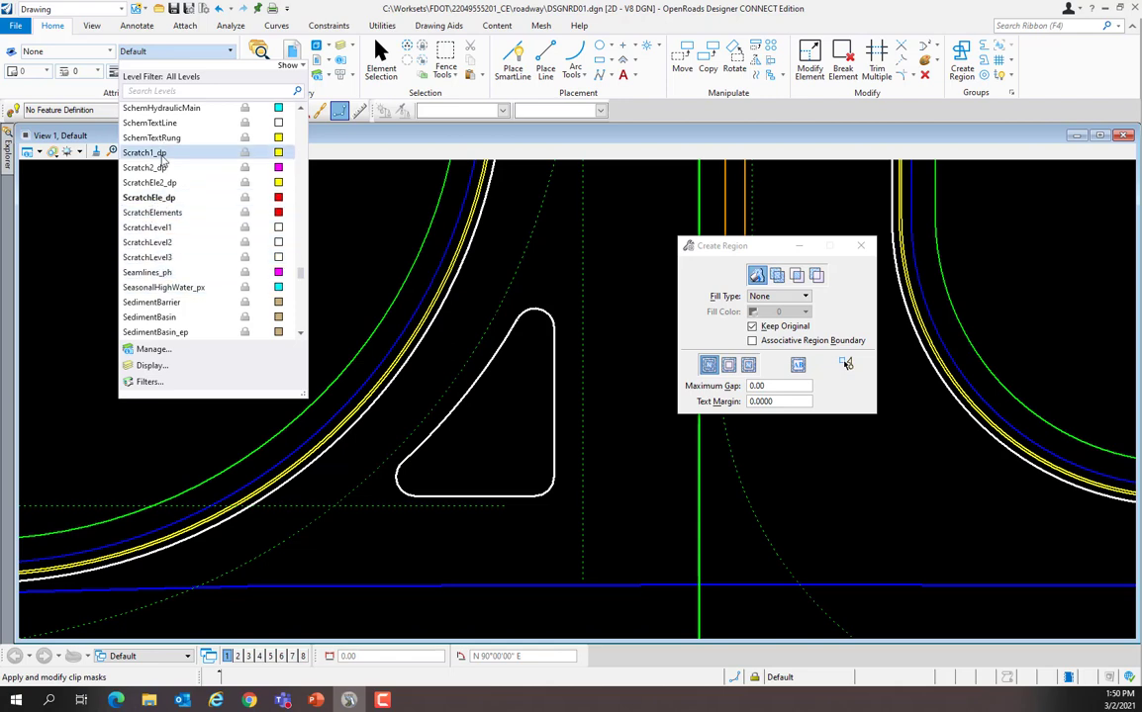
left_click(144, 152)
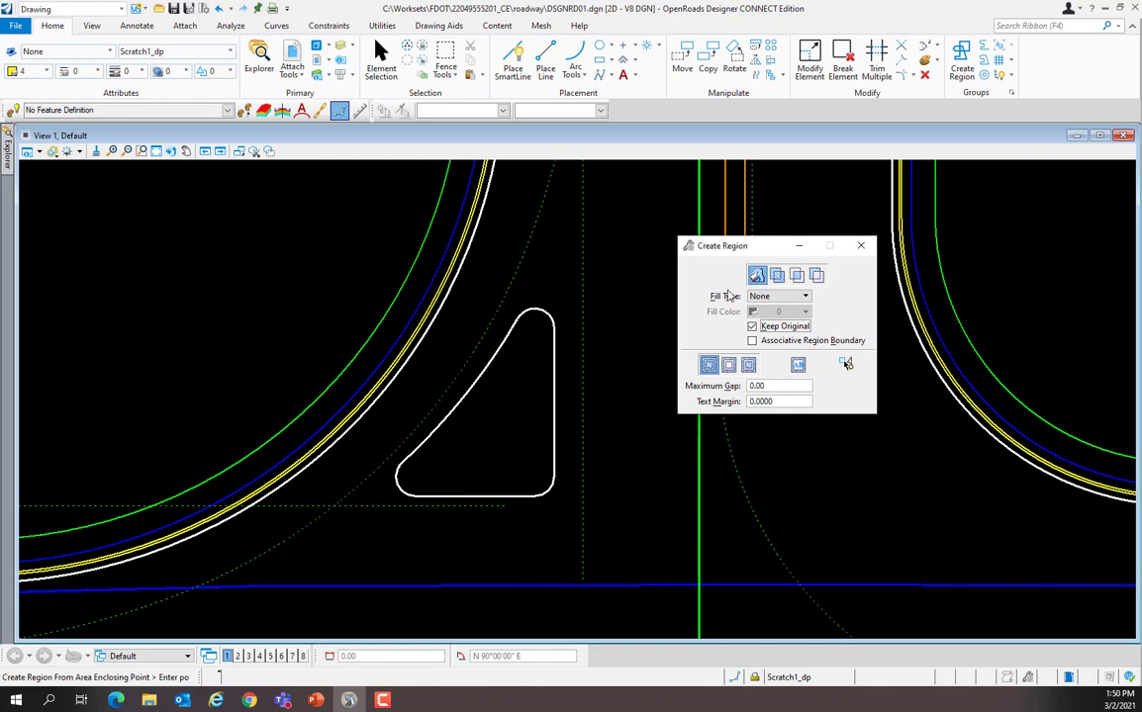
left_click(505, 431)
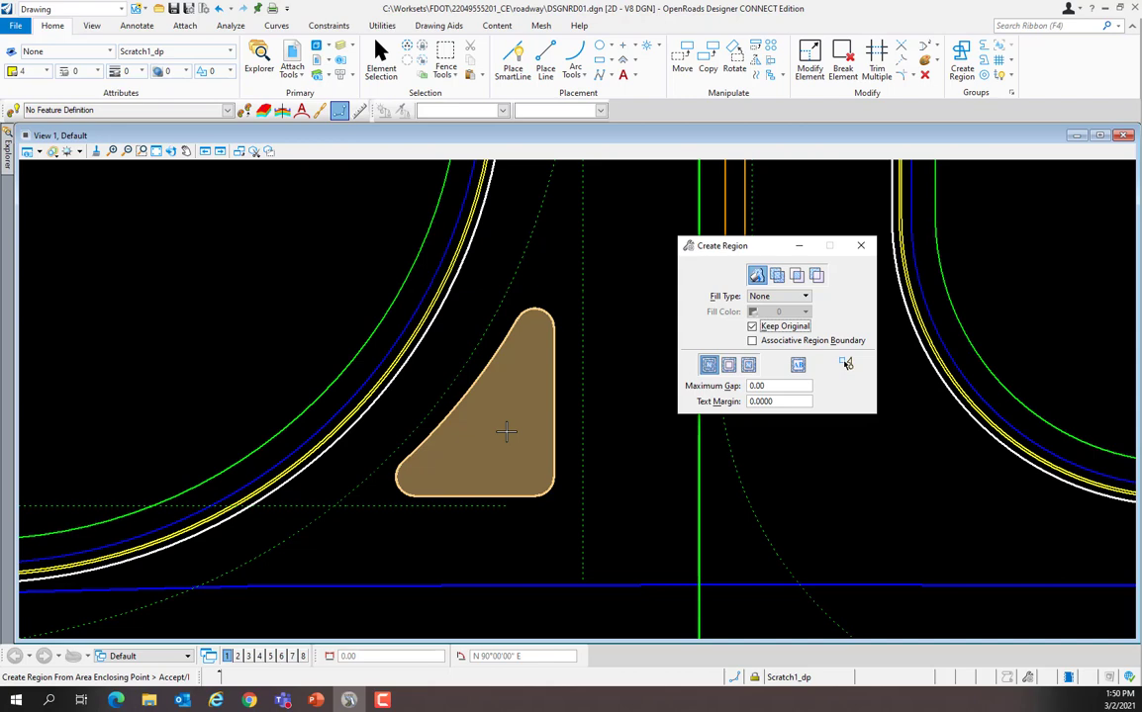
left_click(505, 431)
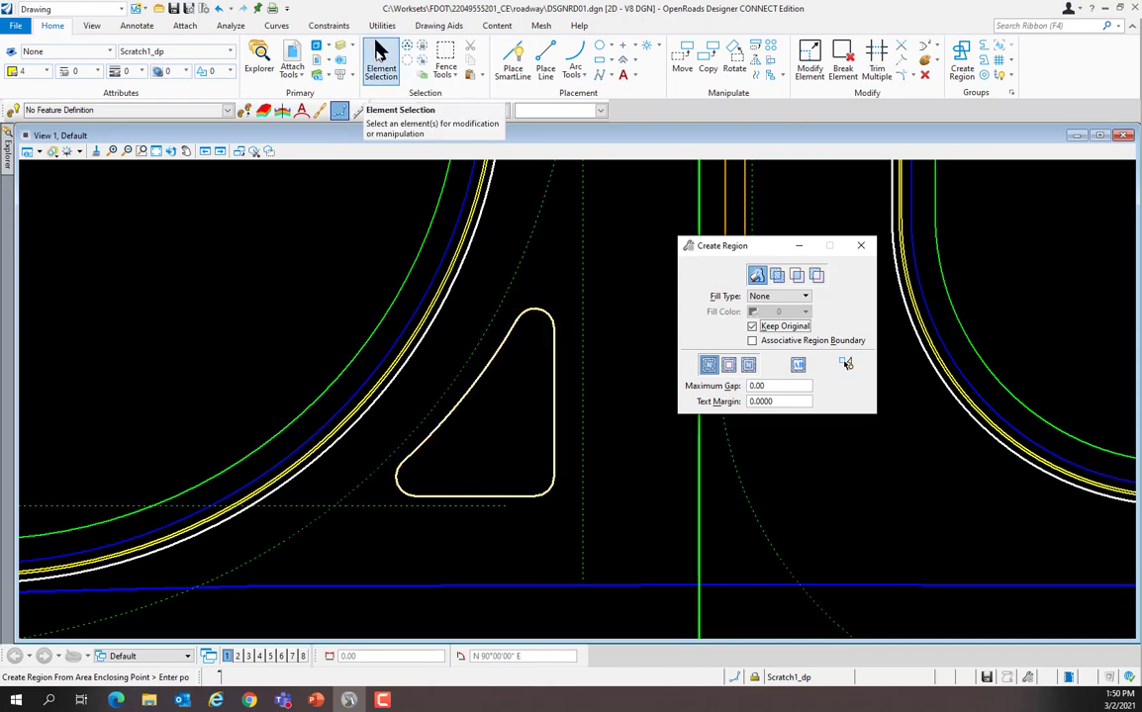
- Examine the perimeter and area of the right-turn island's Scratch1_dp complex shape in its geometry properties
left_click(380, 57)
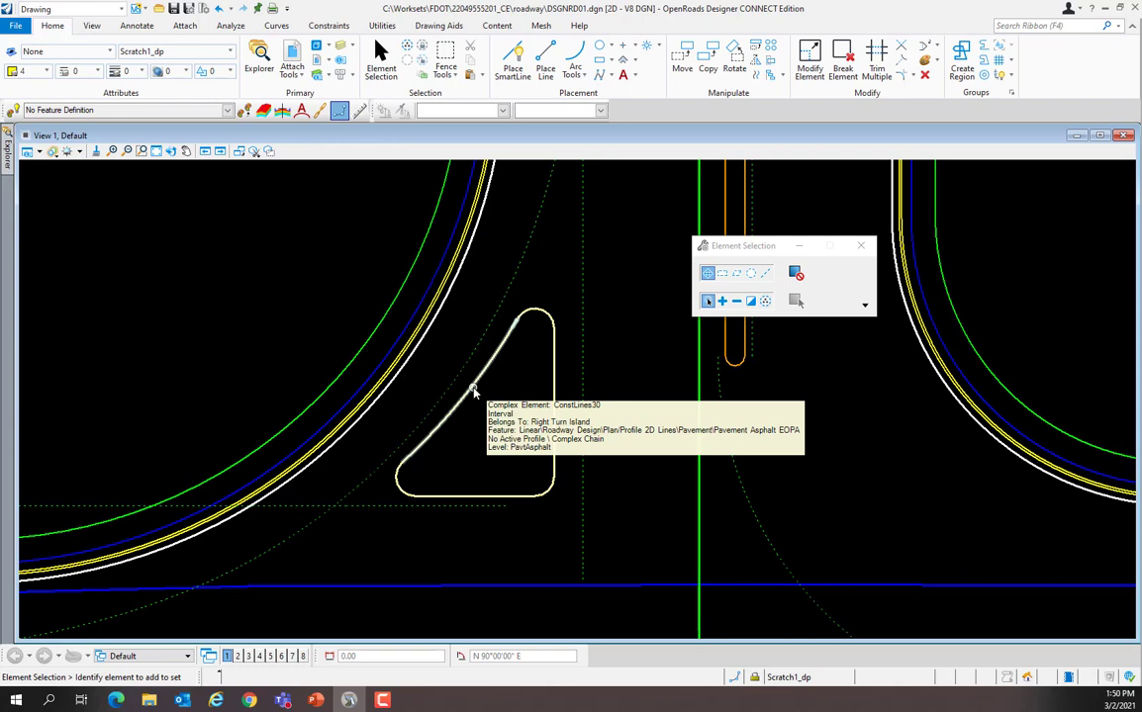
right_click(473, 389)
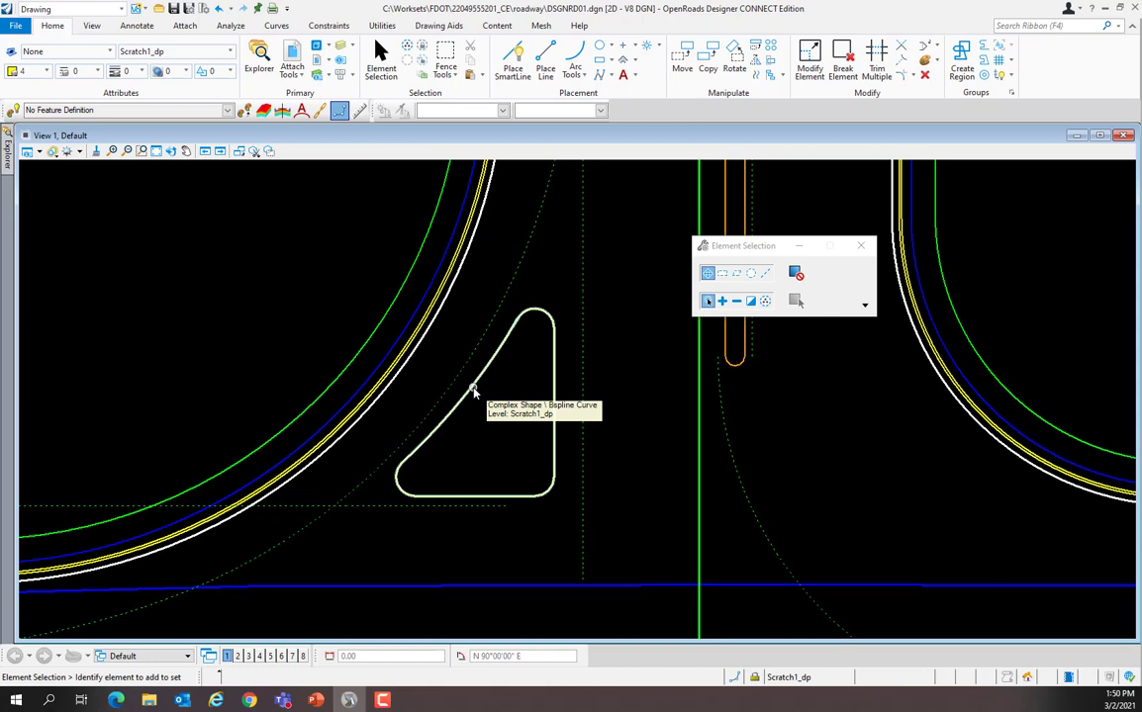
right_click(473, 389)
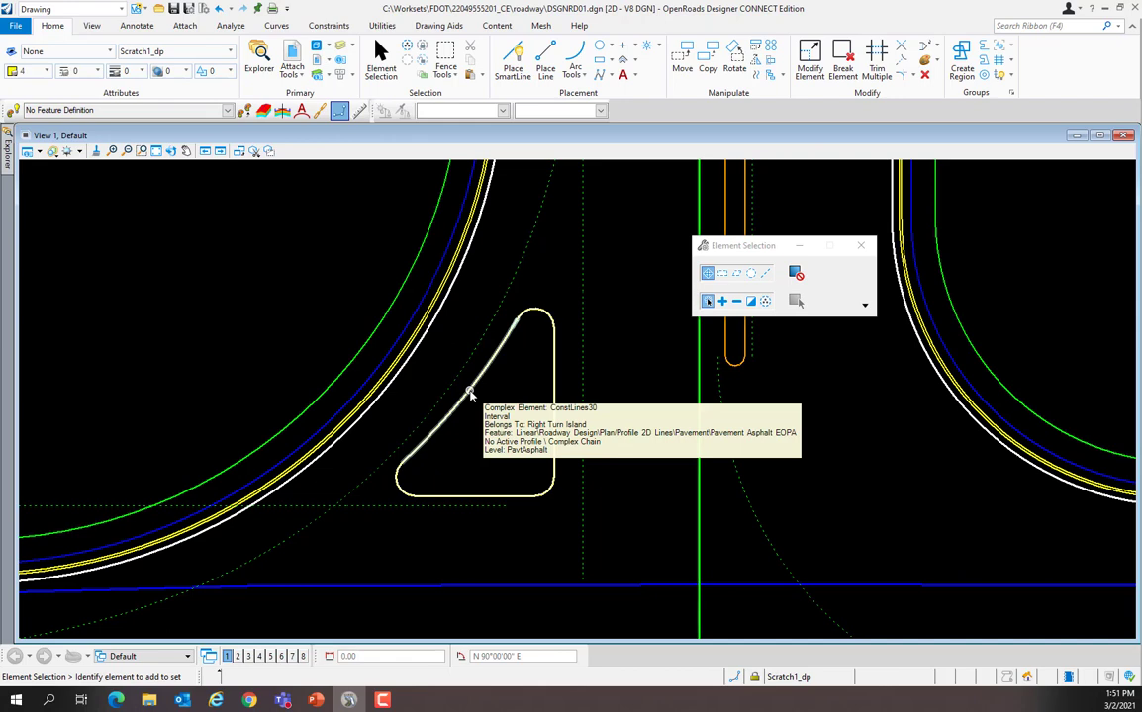
right_click(470, 393)
left_click(470, 393)
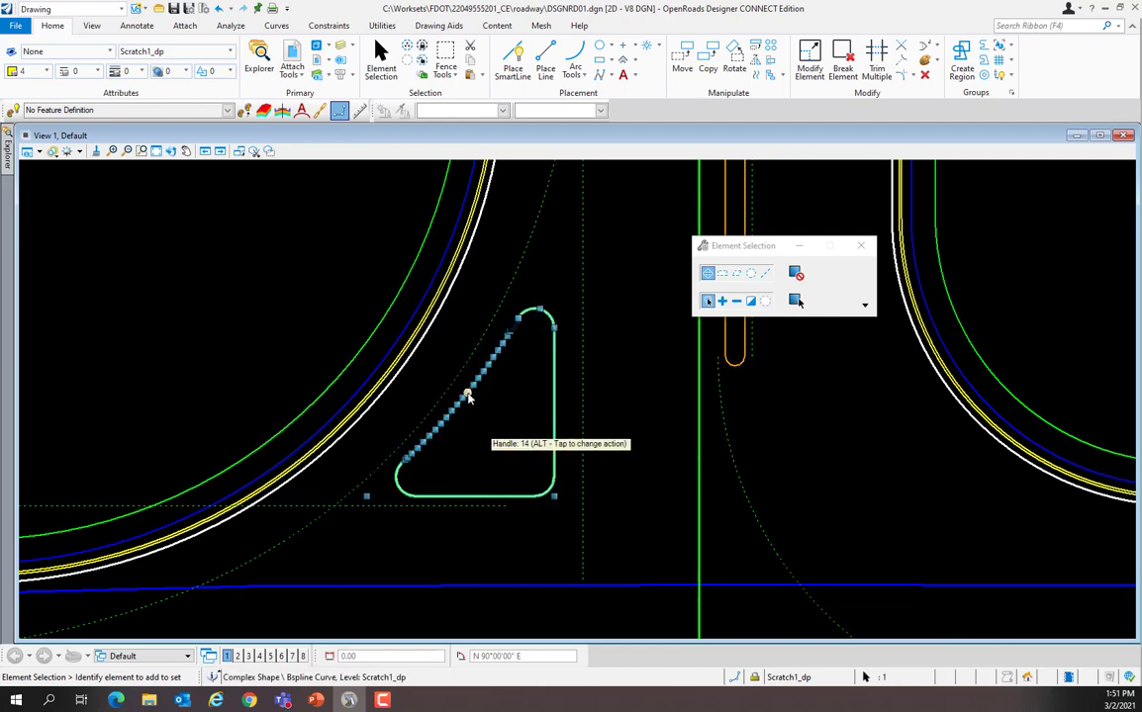
key("ctrl+i")
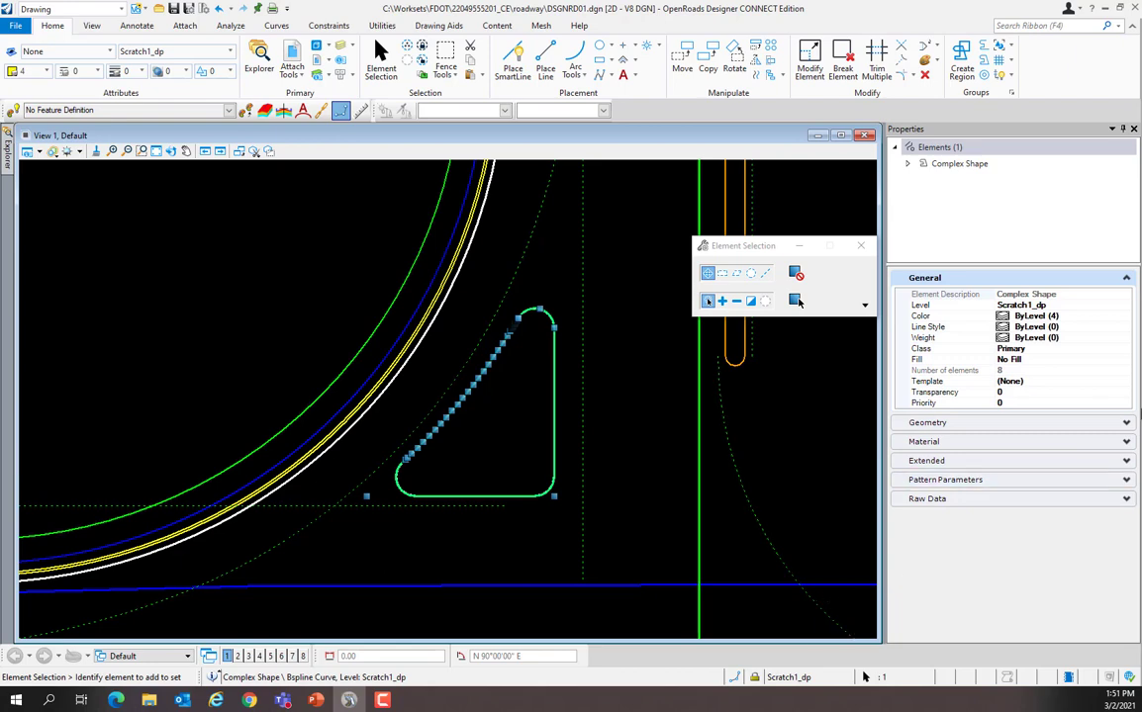
left_click(1125, 422)
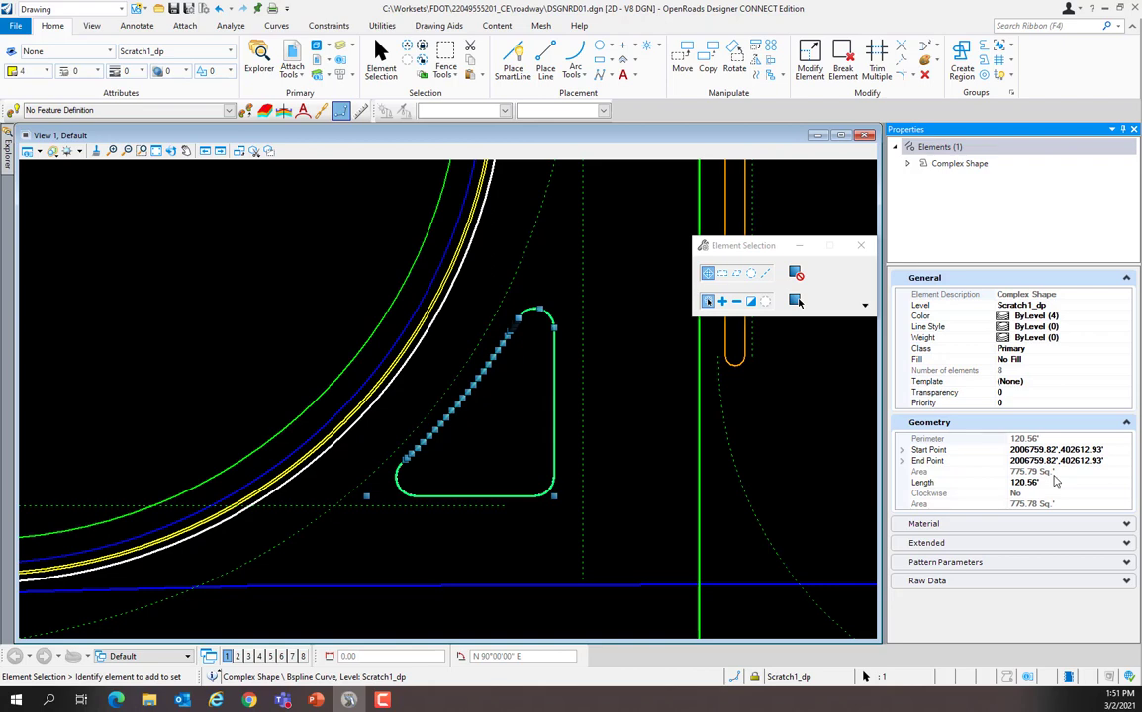
left_click(810, 454)
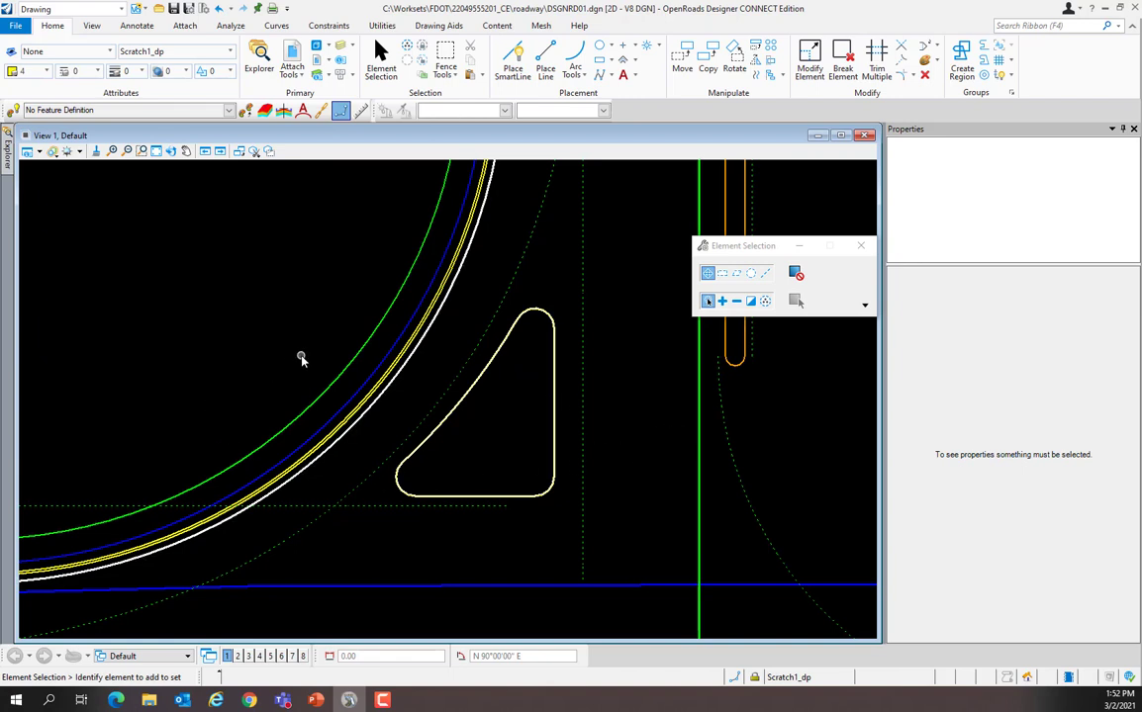
scroll(301, 359, "down", 1)
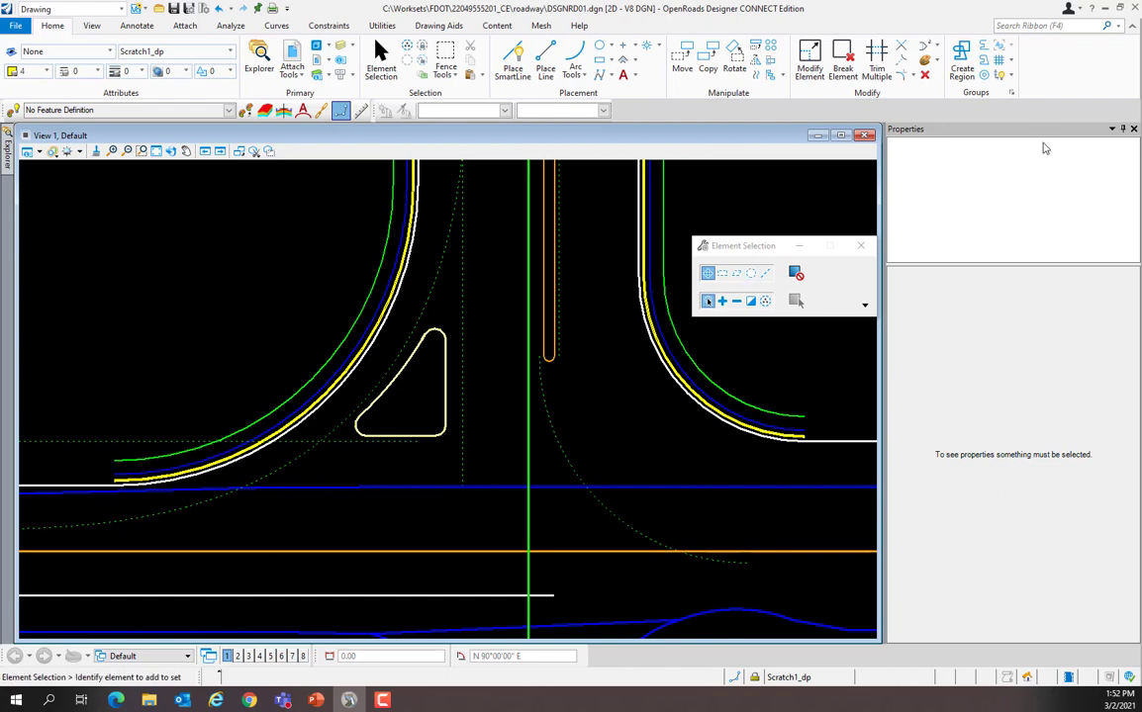
left_click(1115, 132)
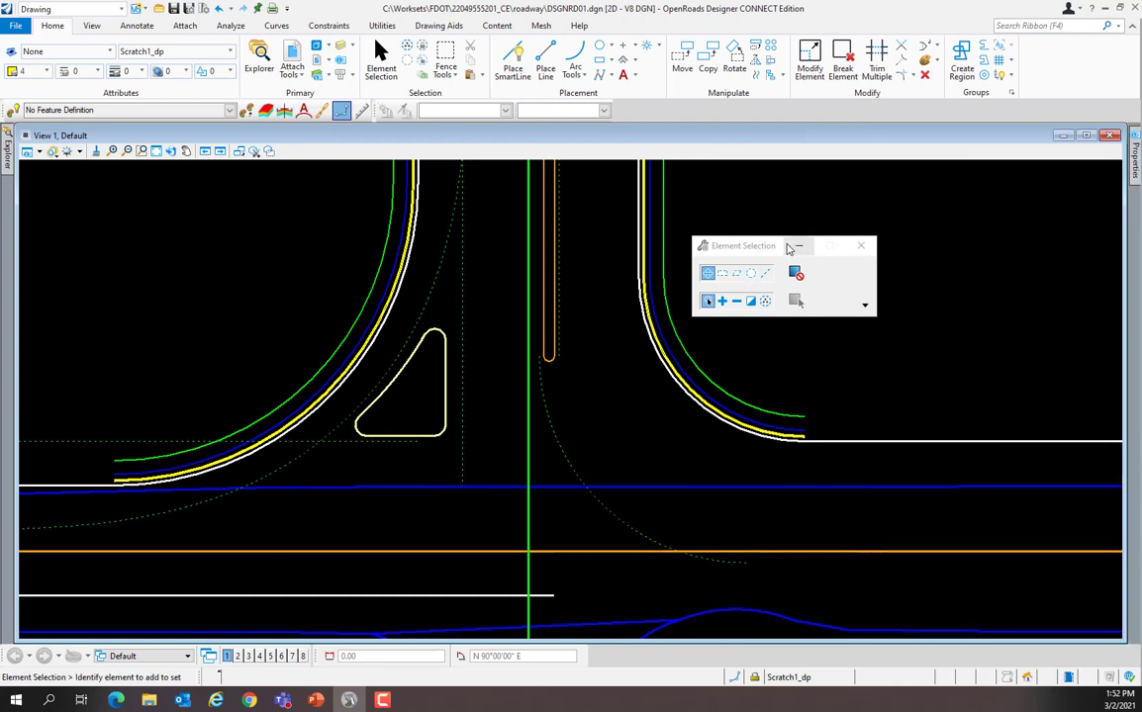
- Move the Element Selection dialog away from the island and switch back to the OpenRoads Modeling workflow
left_click_drag(800, 239, 955, 203)
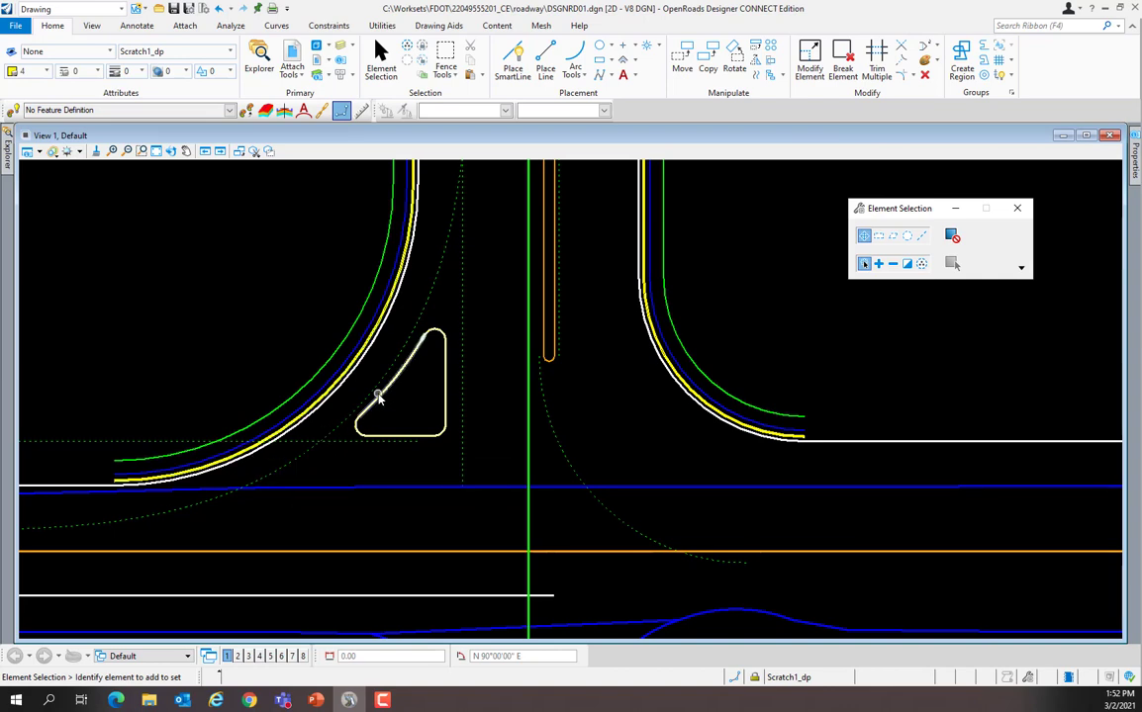
left_click(94, 9)
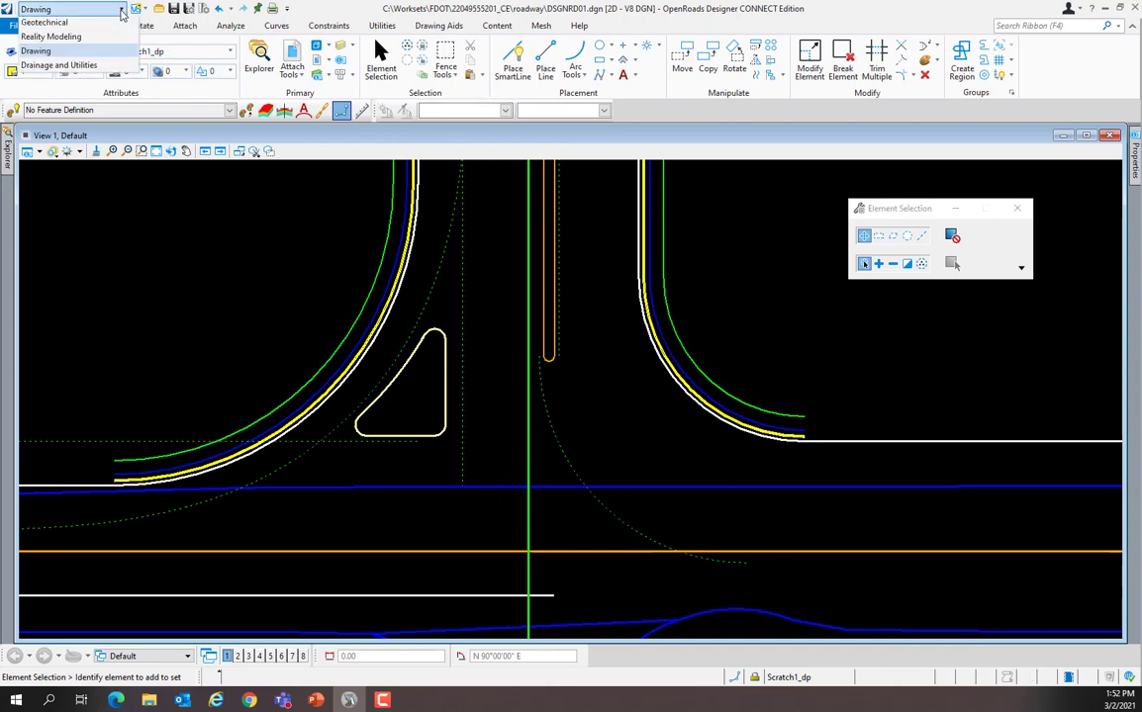
left_click(59, 24)
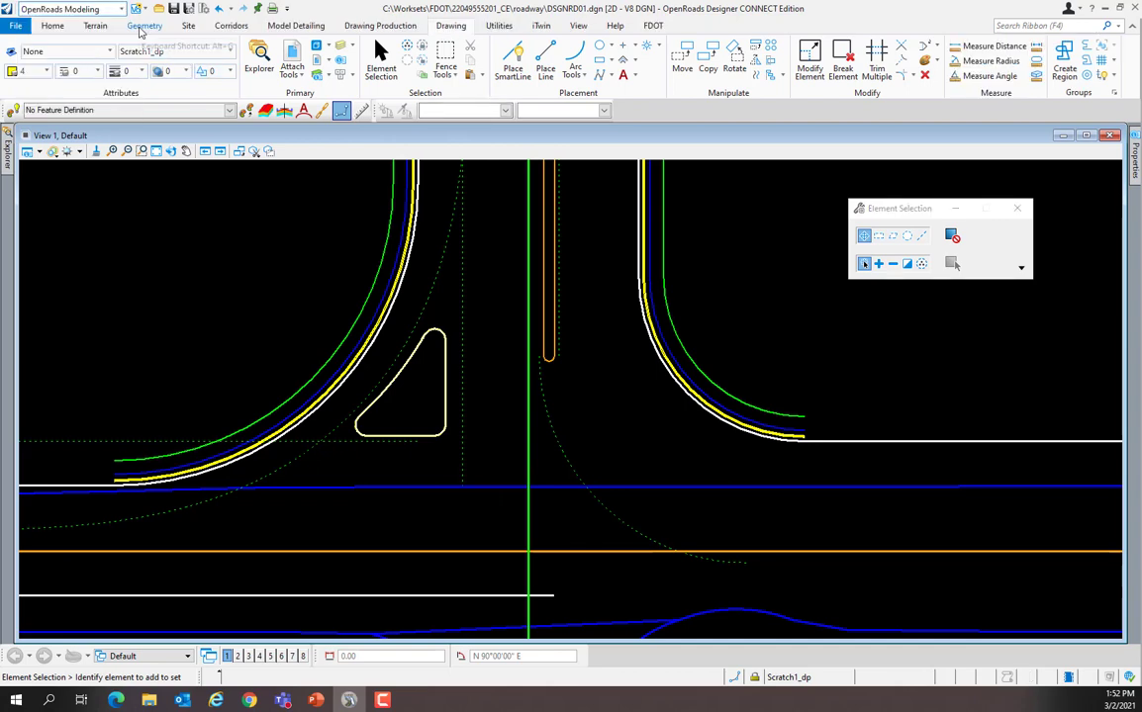
- Set the active feature definition to Const Lines Blue Dash, starting from a match of the dashed green turning arc, and enable using the active feature
left_click(143, 27)
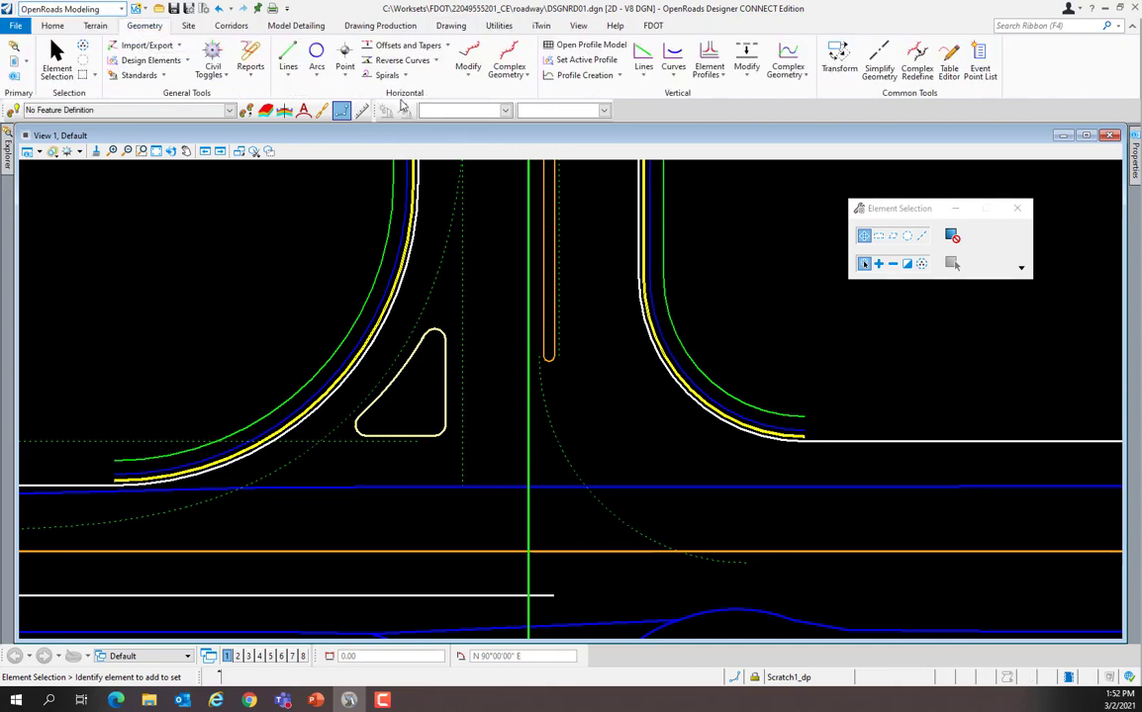
left_click(447, 47)
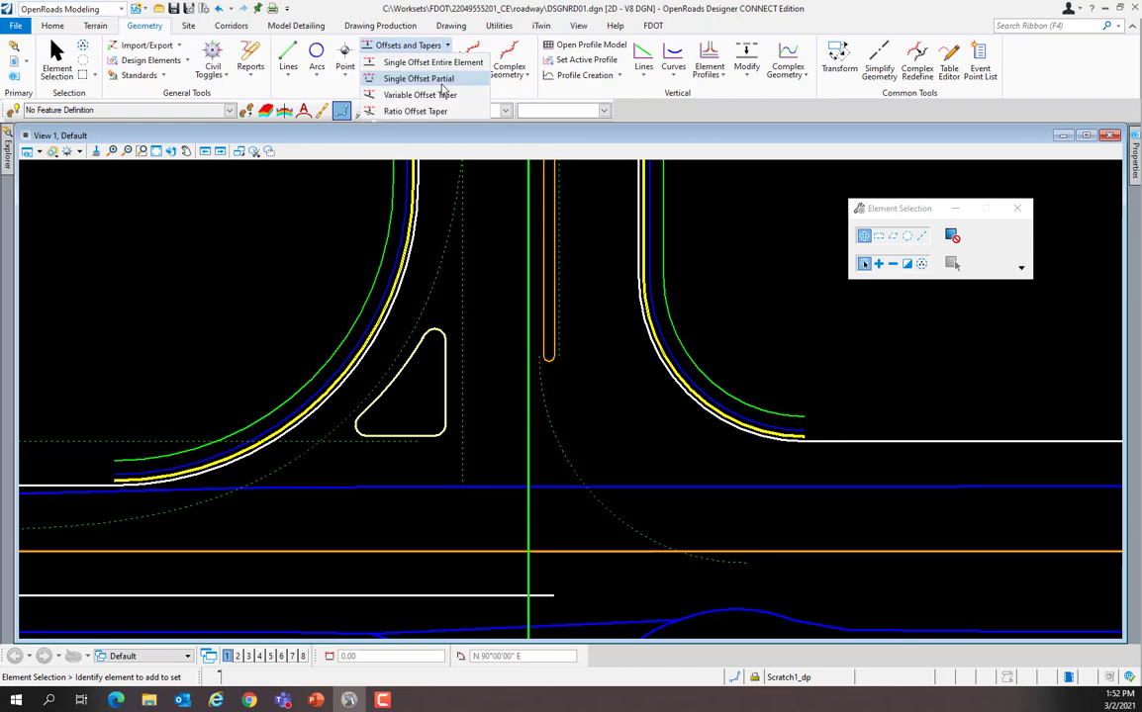
left_click(439, 80)
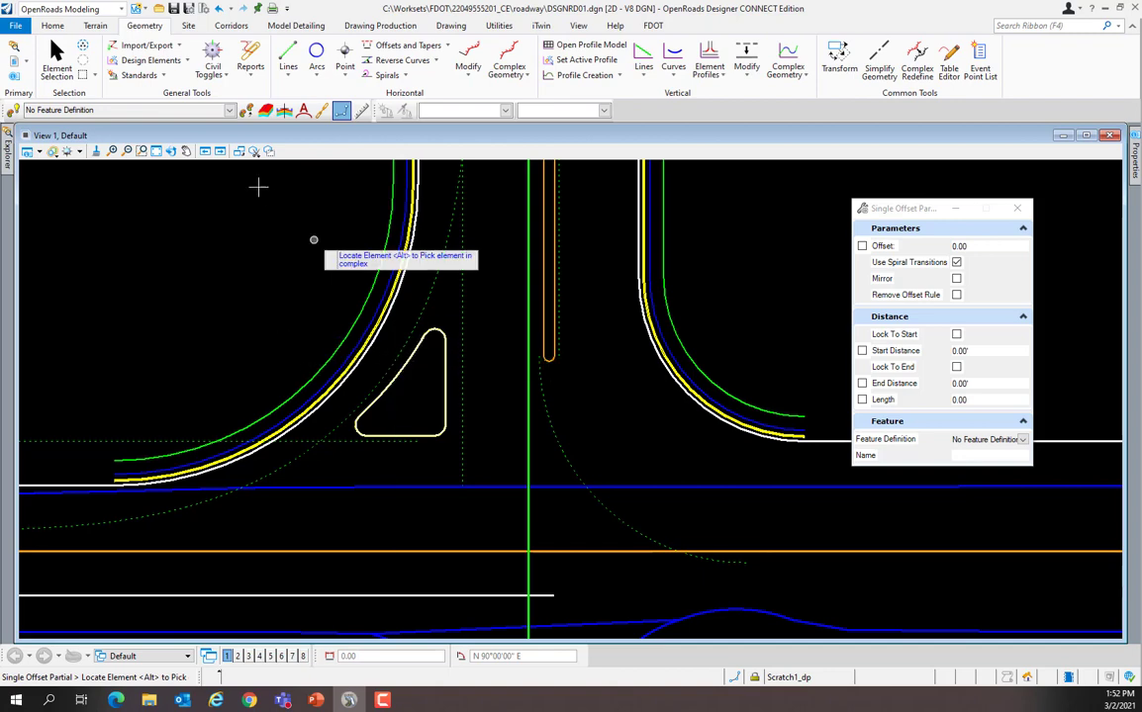
left_click(246, 111)
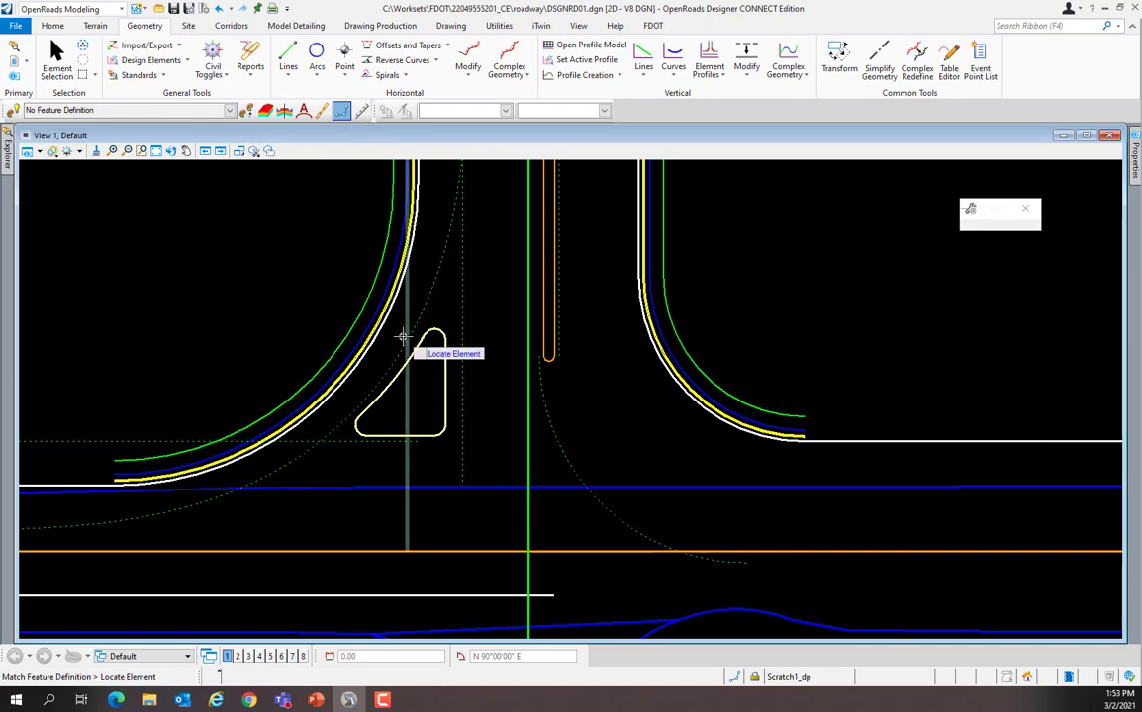
left_click(546, 412)
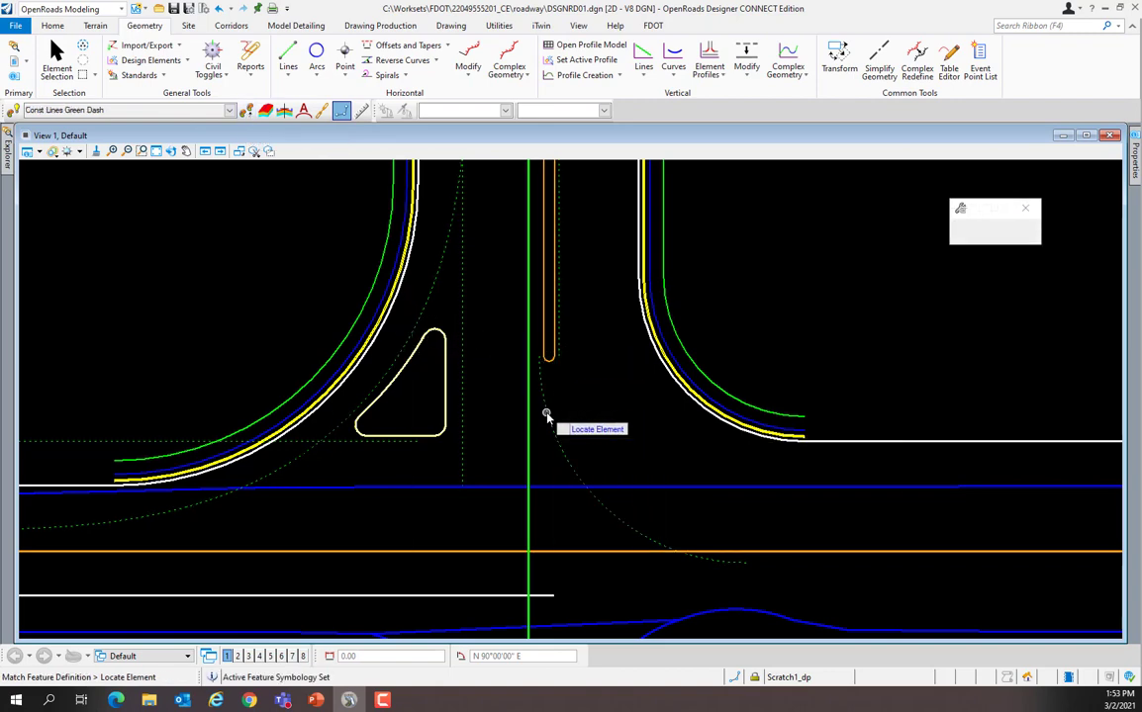
left_click(230, 114)
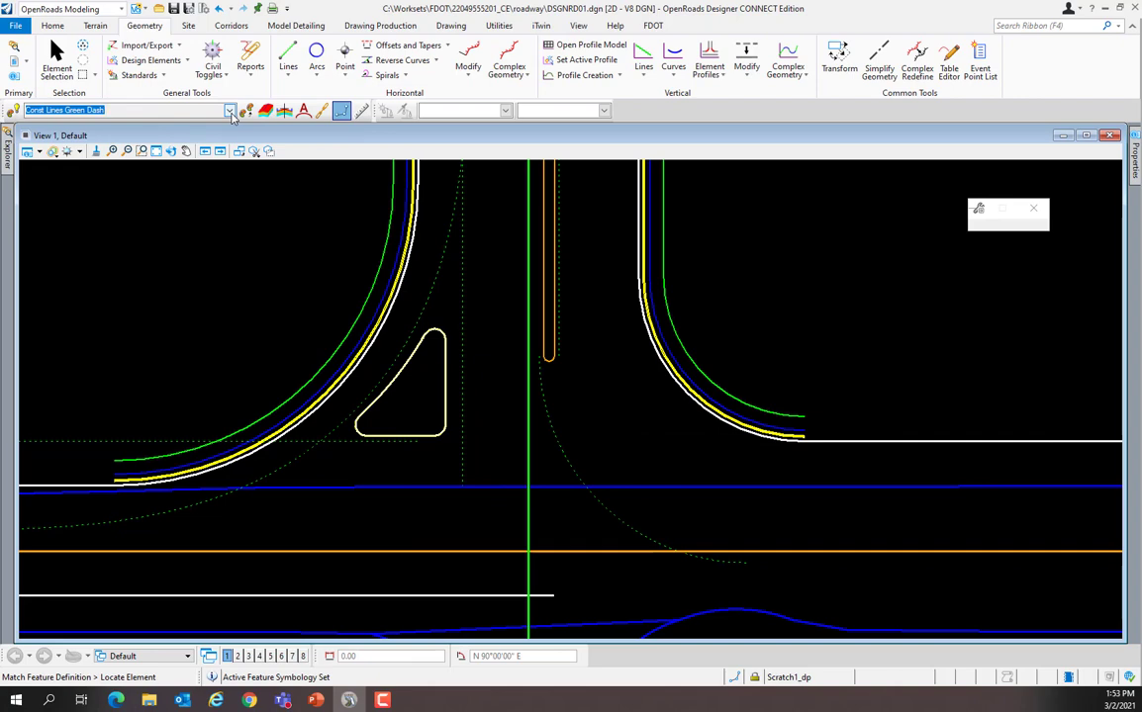
left_click(231, 112)
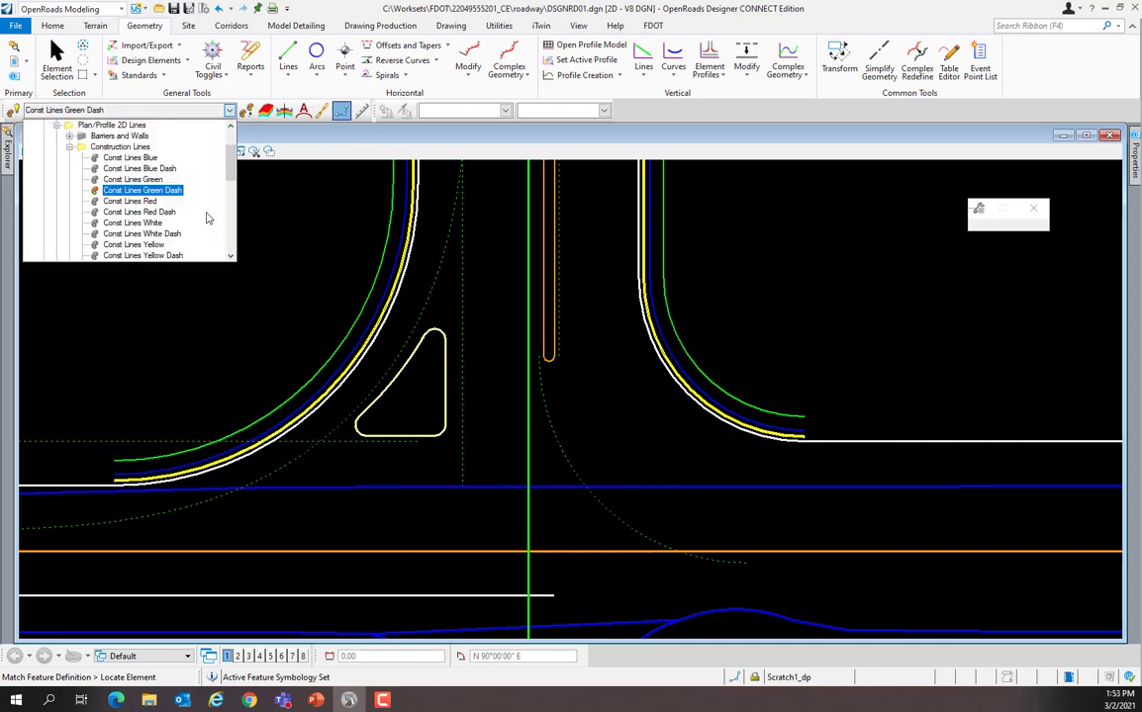
left_click(141, 170)
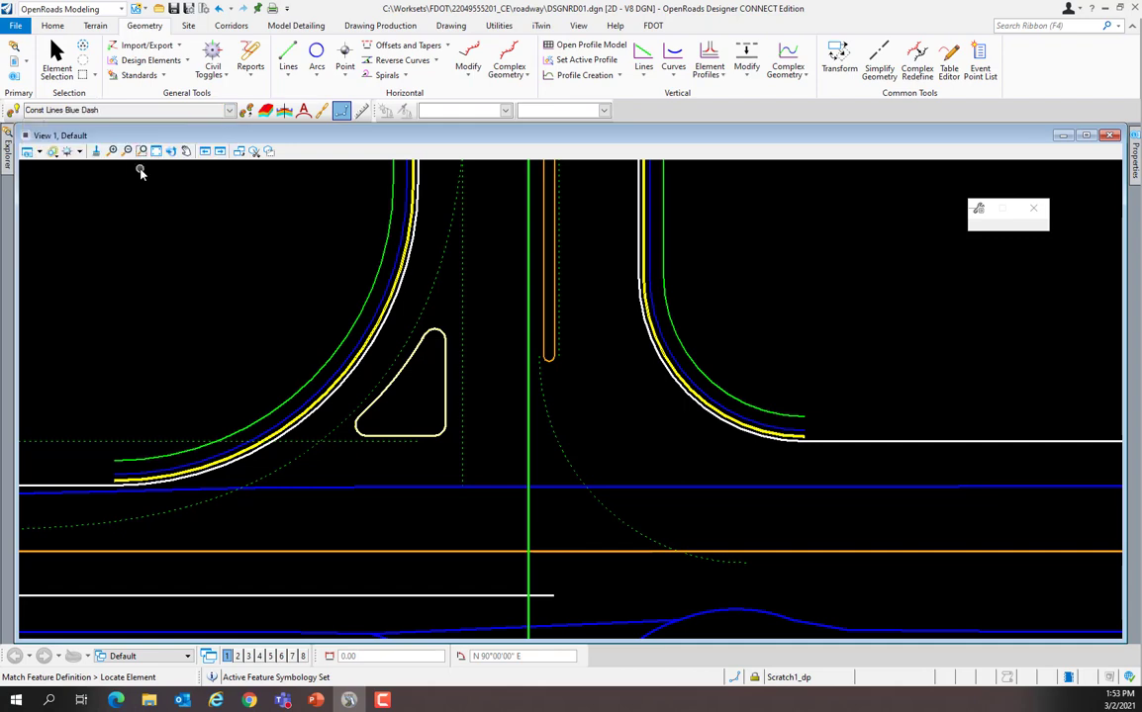
left_click(15, 115)
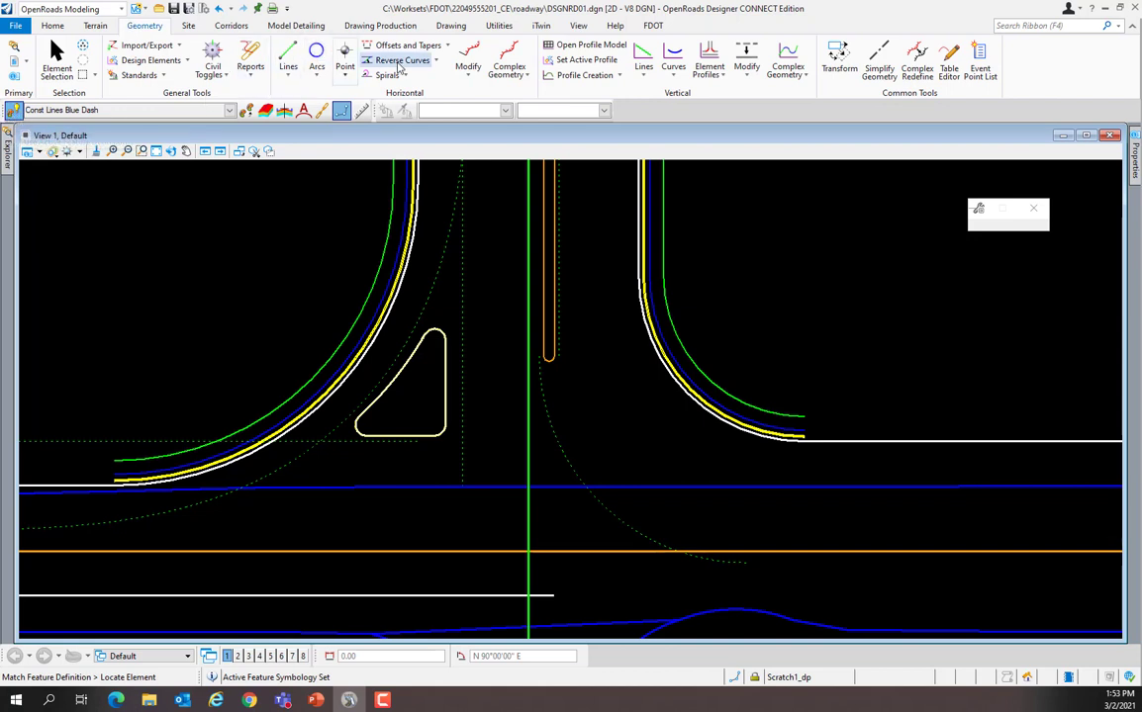
- Start a Single Offset Partial with the offset locked at 52 and the name ConstLinesA
left_click(448, 46)
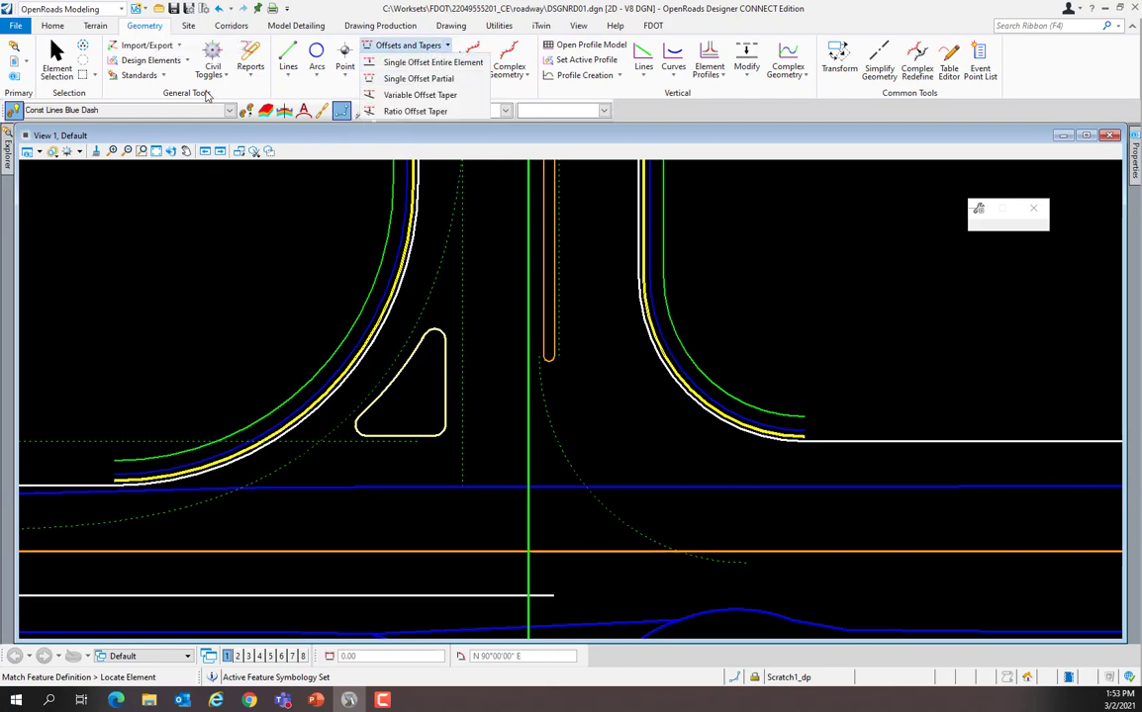
left_click(318, 97)
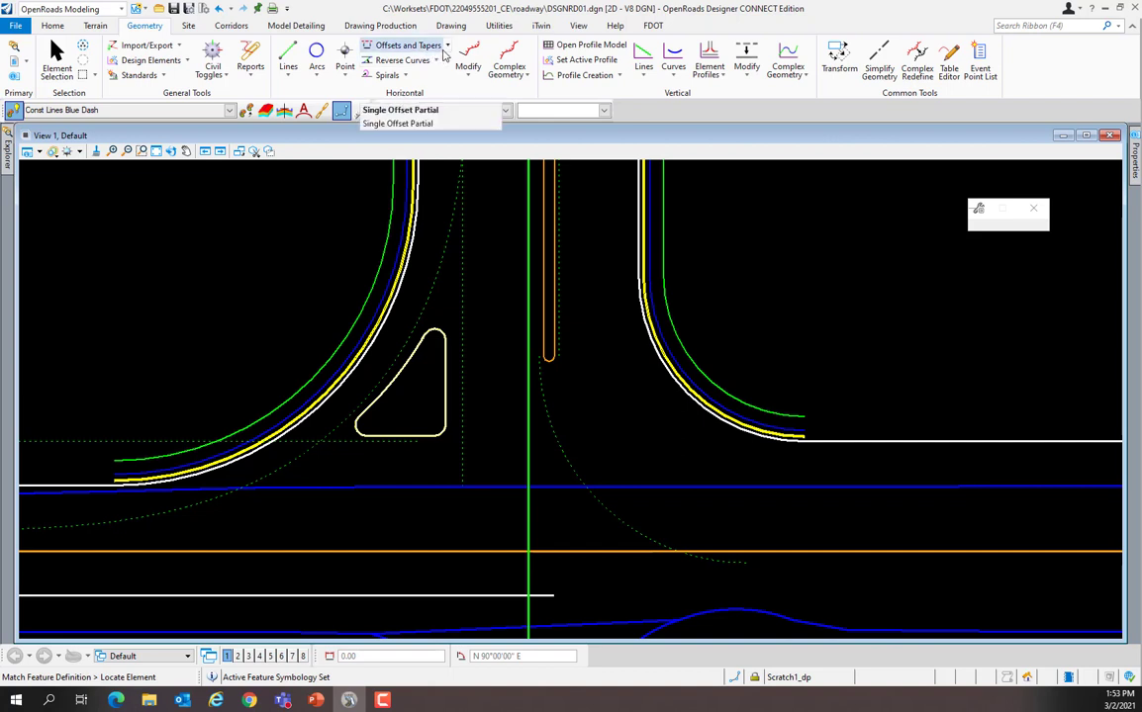
left_click(406, 46)
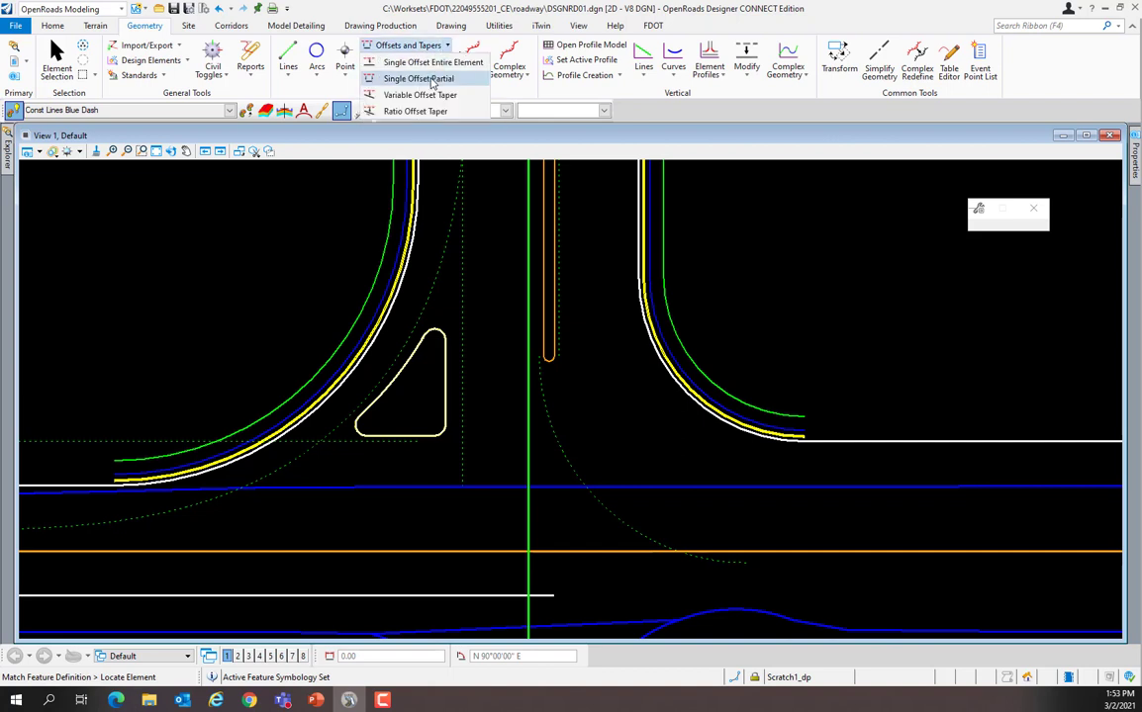
left_click(425, 79)
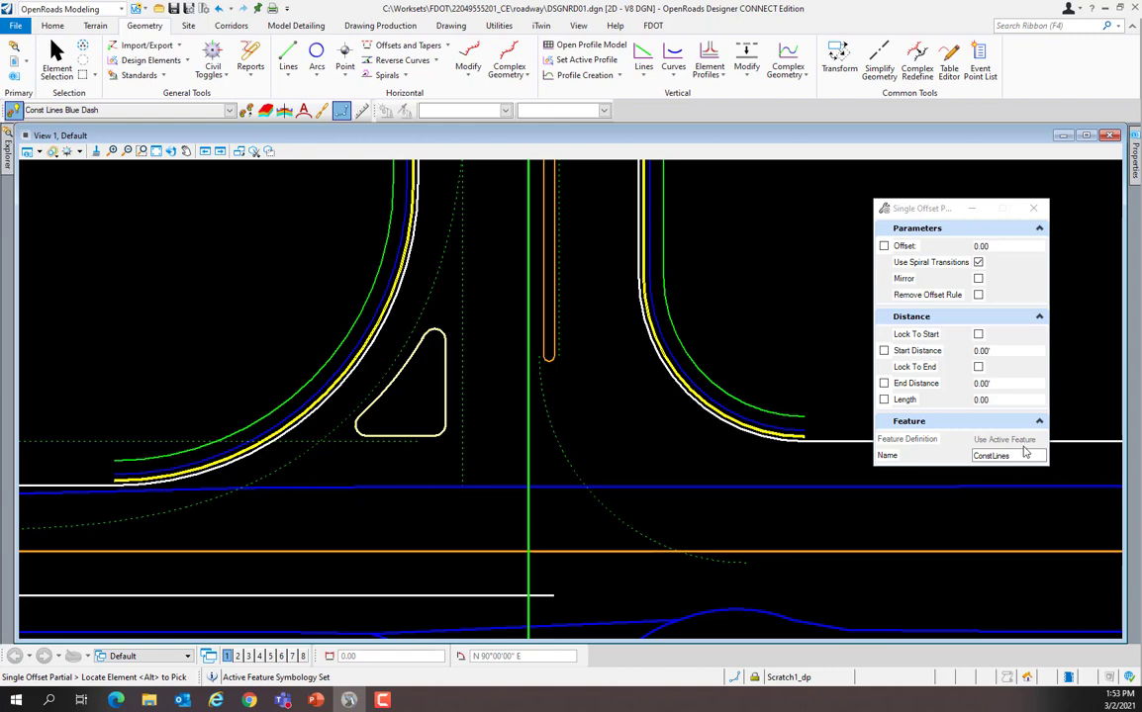
left_click(993, 246)
type("5")
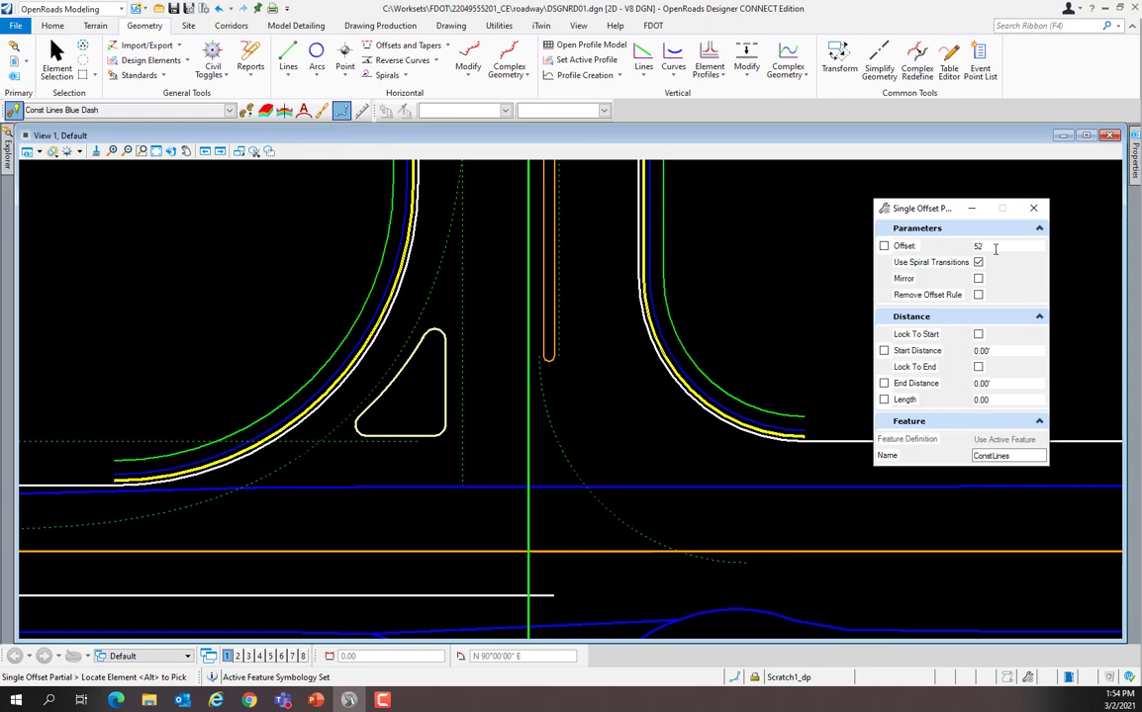
type("2")
key("Return")
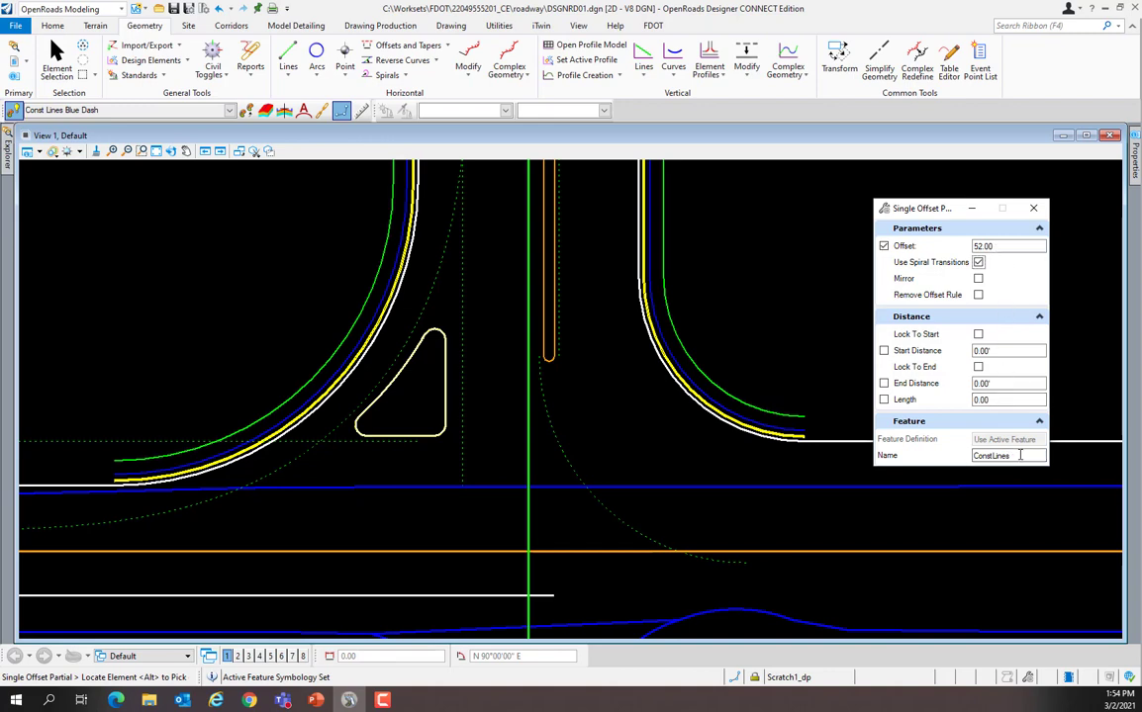
left_click(1019, 455)
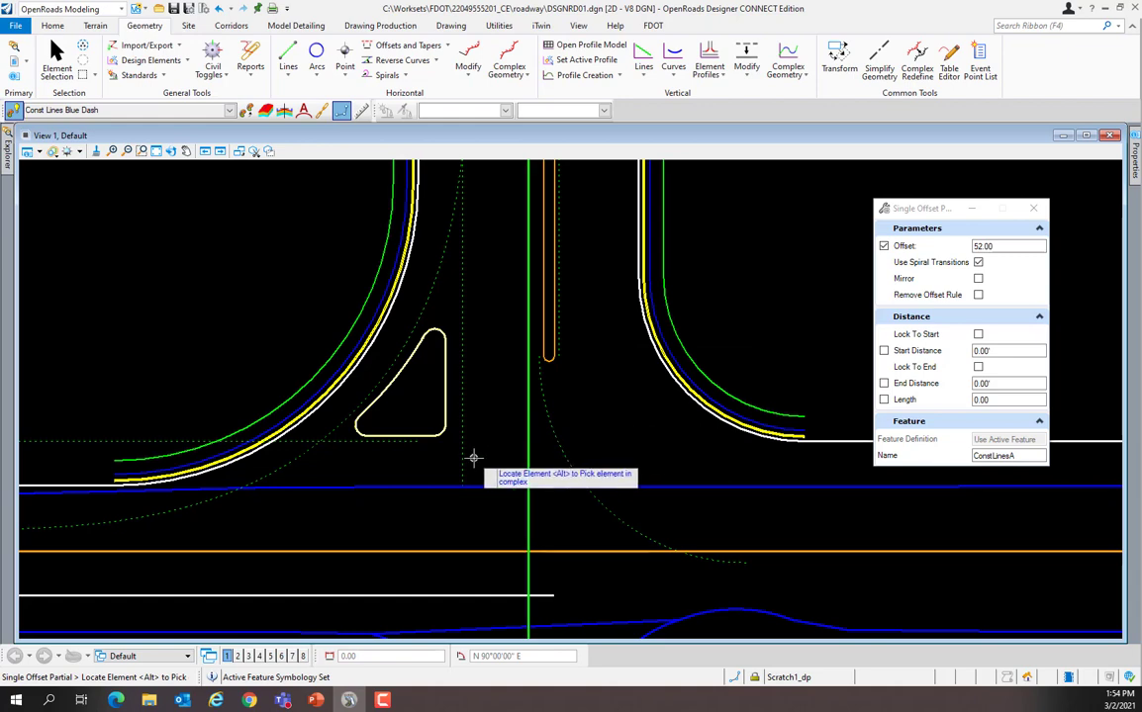
- Offset the orange mainline baseline 52 ft toward the side road, from station 31+40.95 to 33+90.95 at the curb return ends, without mirroring
left_click(367, 550)
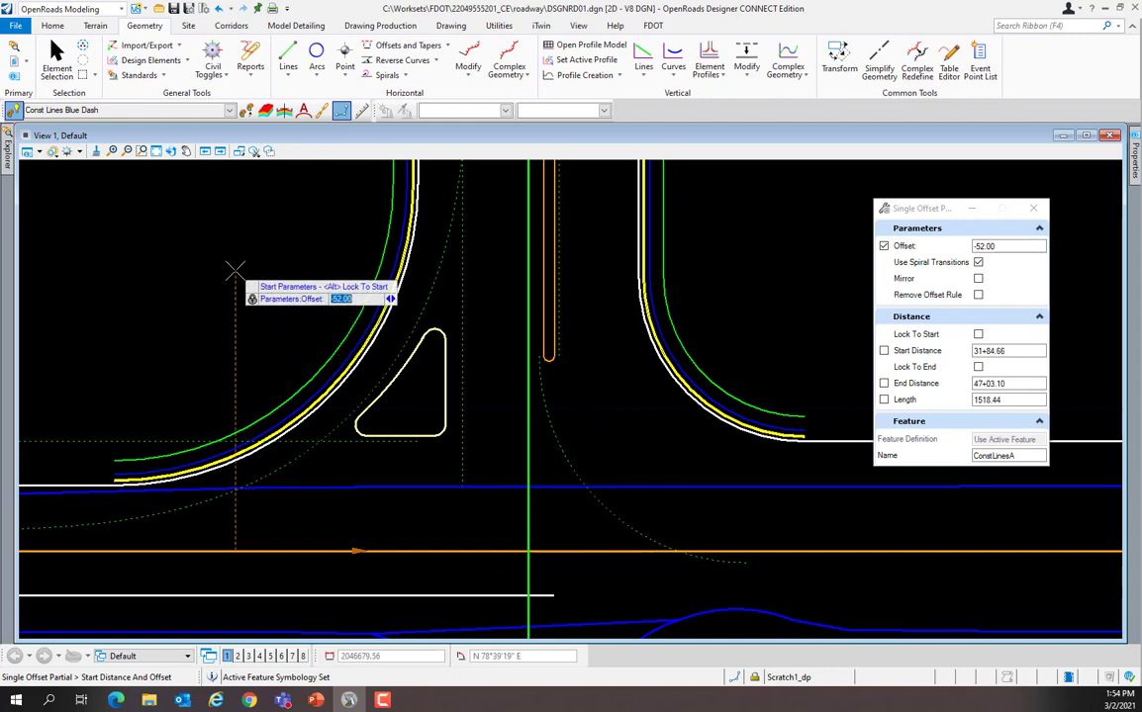
left_click(115, 481)
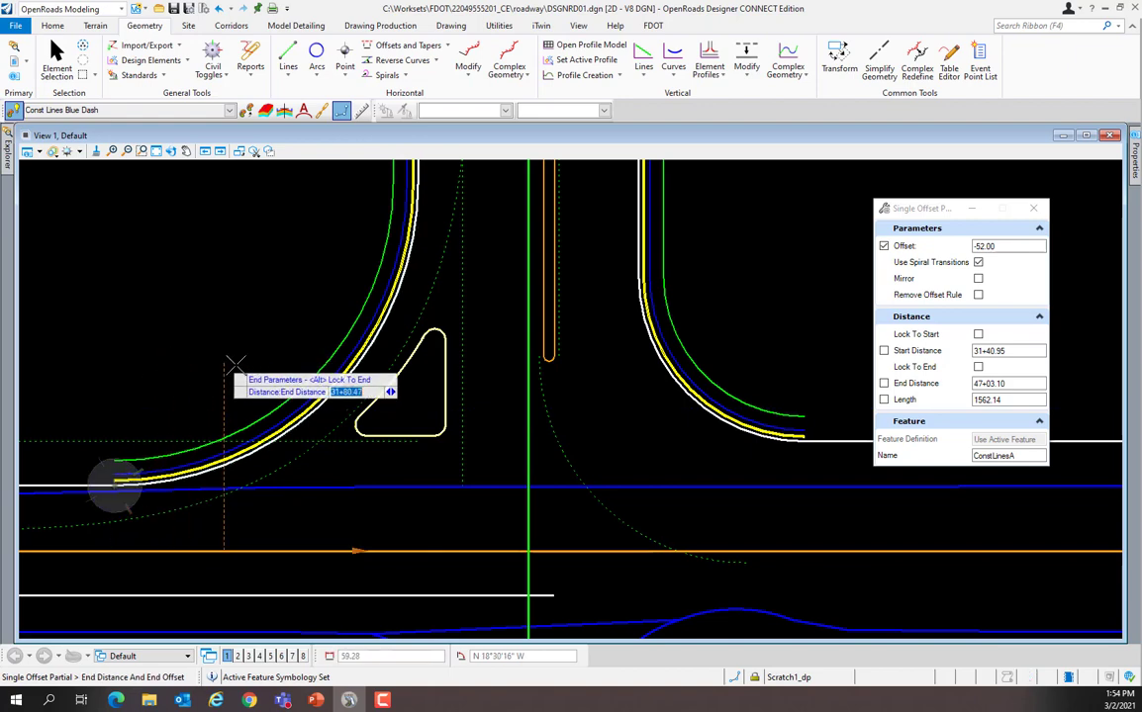
scroll(471, 420, "up", 4)
scroll(388, 413, "down", 4)
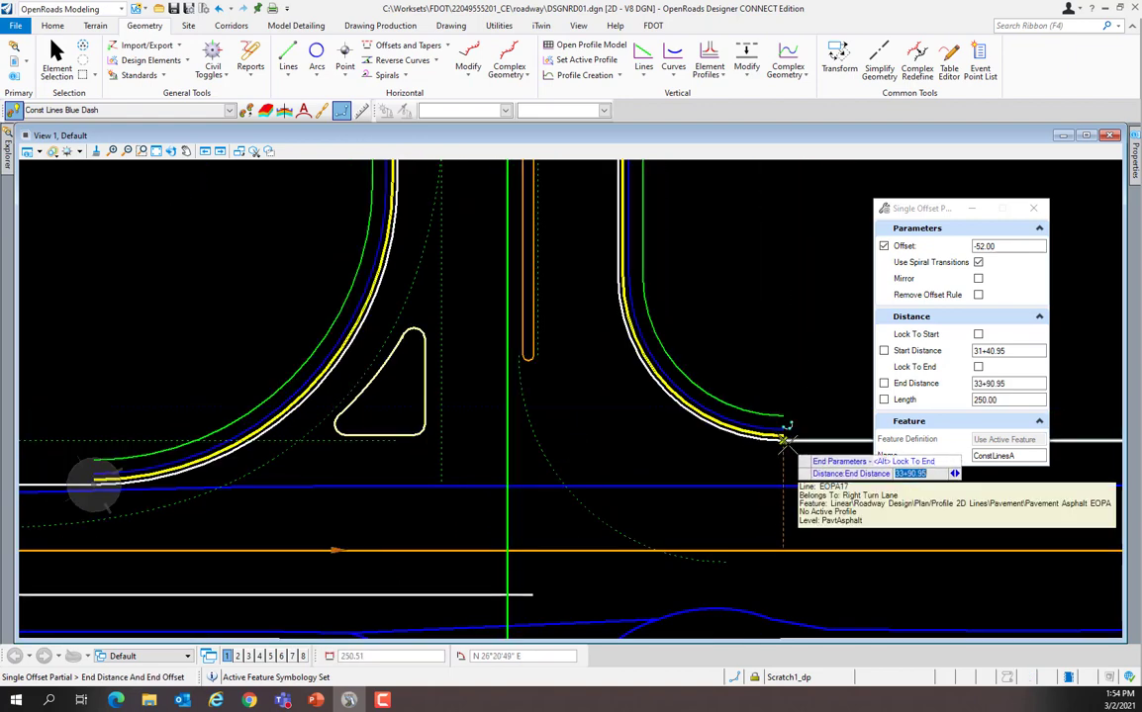
left_click(784, 436)
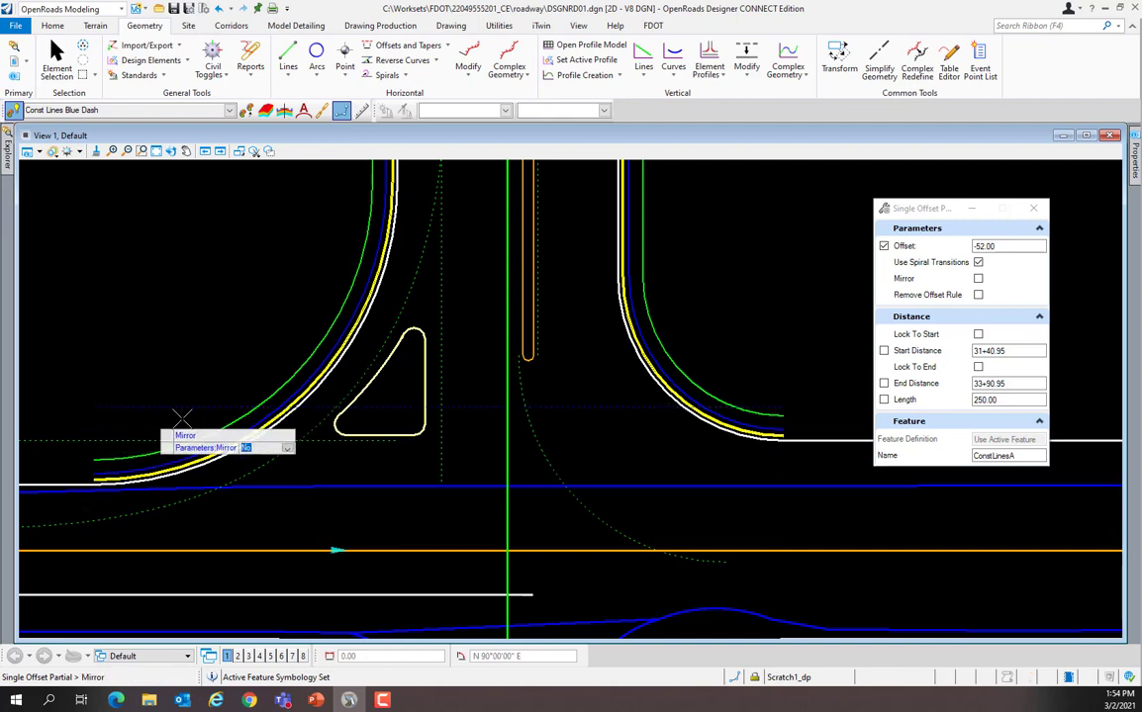
left_click(745, 370)
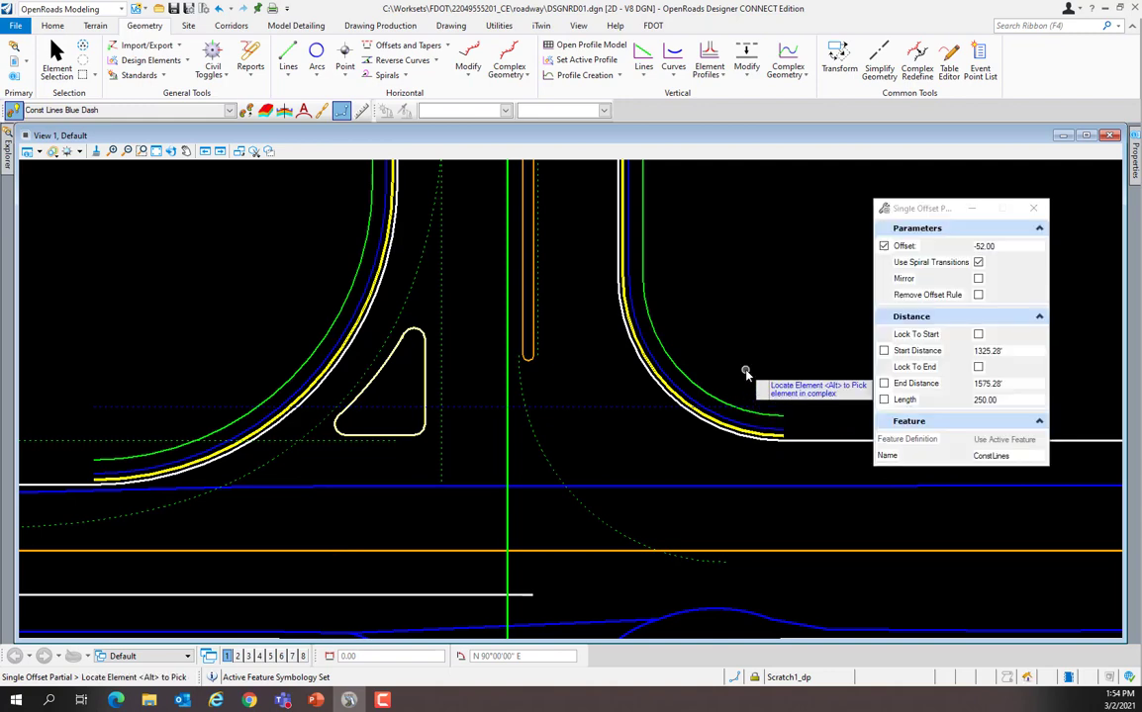
- Select the blue dashed offset line crossing the side road and delete it
left_click(57, 62)
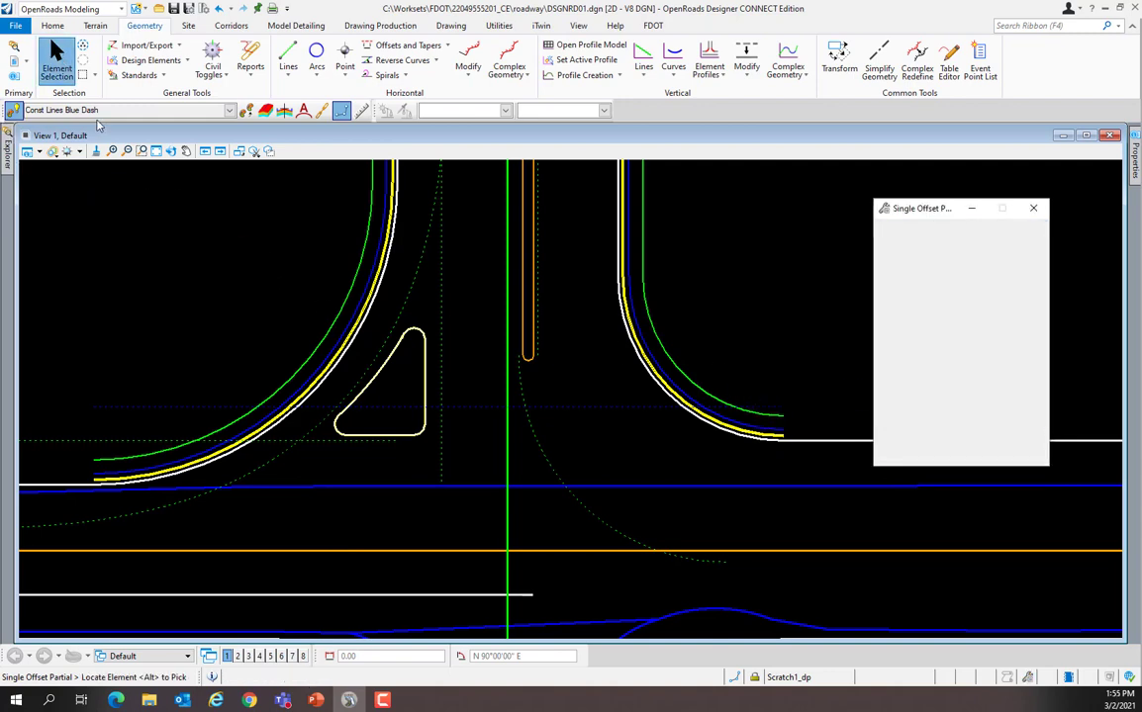
left_click(481, 409)
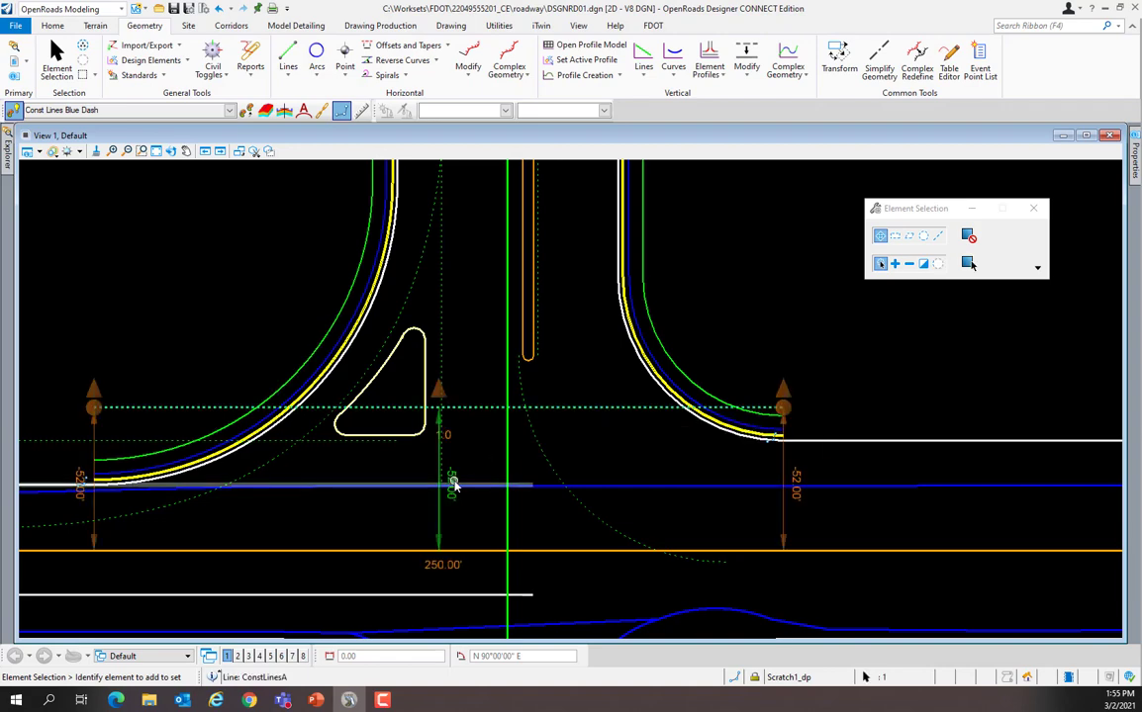
left_click(469, 387)
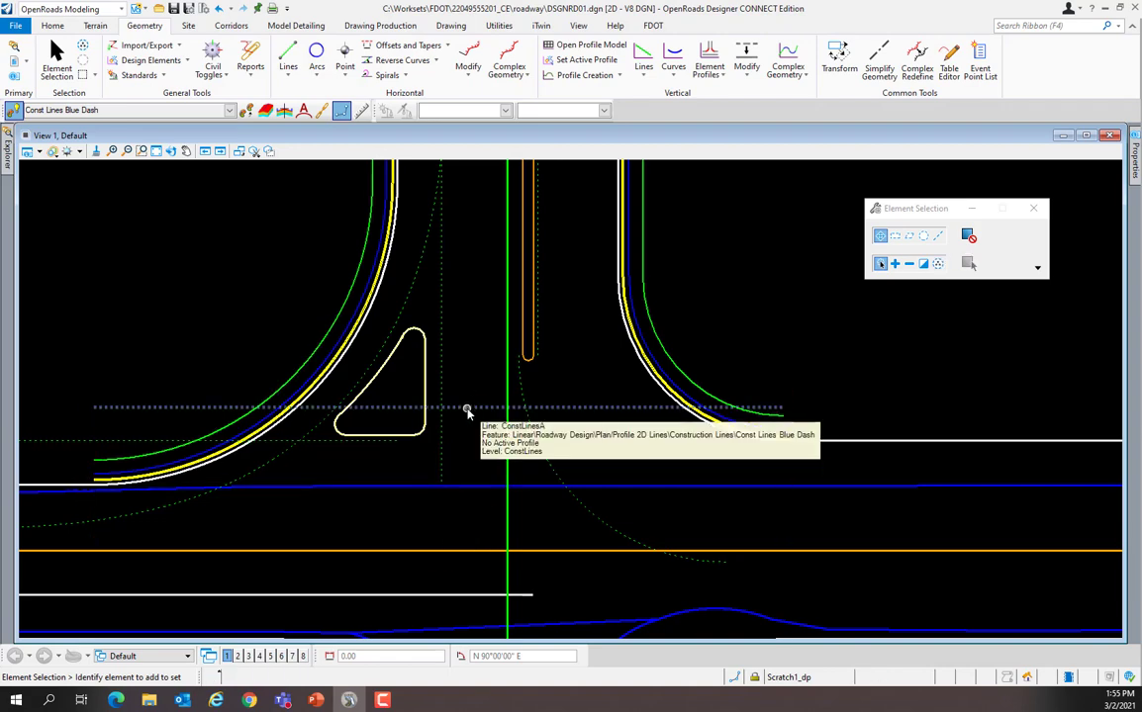
left_click(468, 409)
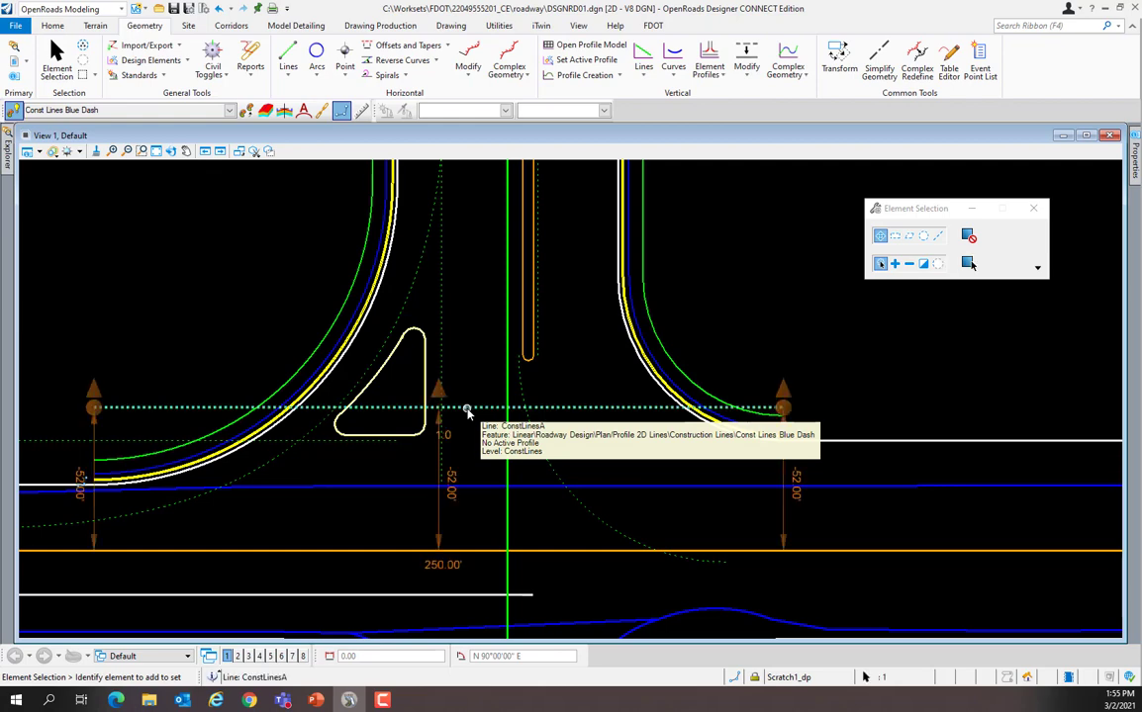
key("Delete")
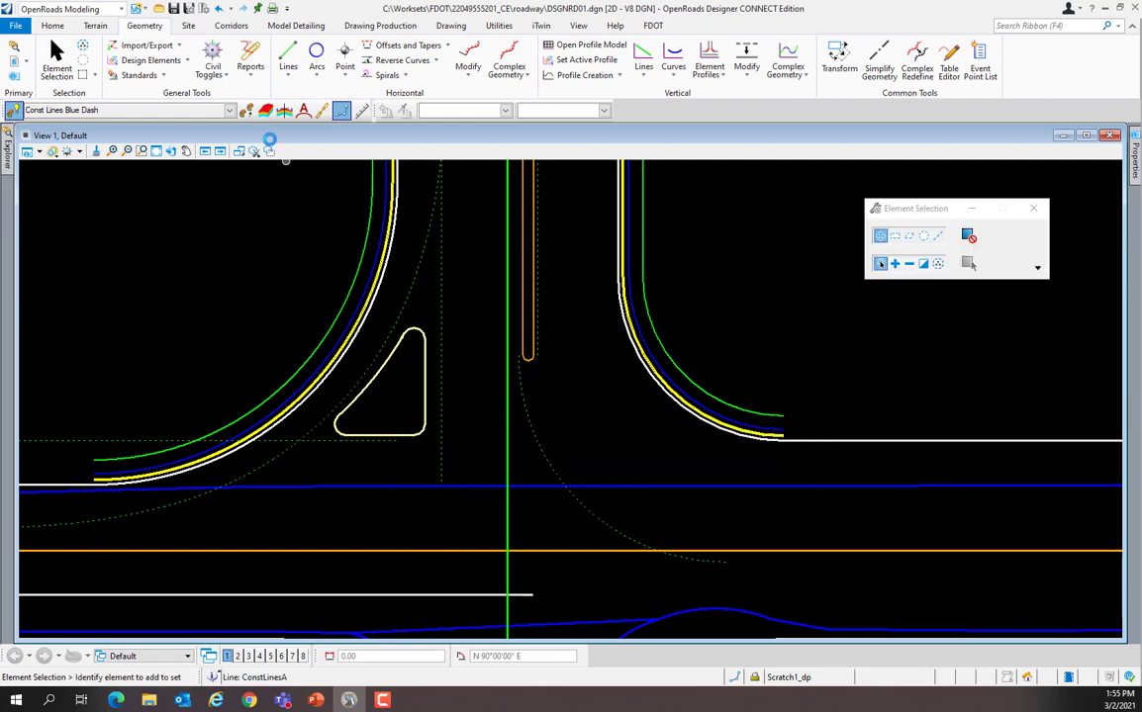
- Make Const Lines Red Dash the active feature definition and set up a Single Offset Partial named ConstLinesA with the -52.00 offset
left_click(228, 111)
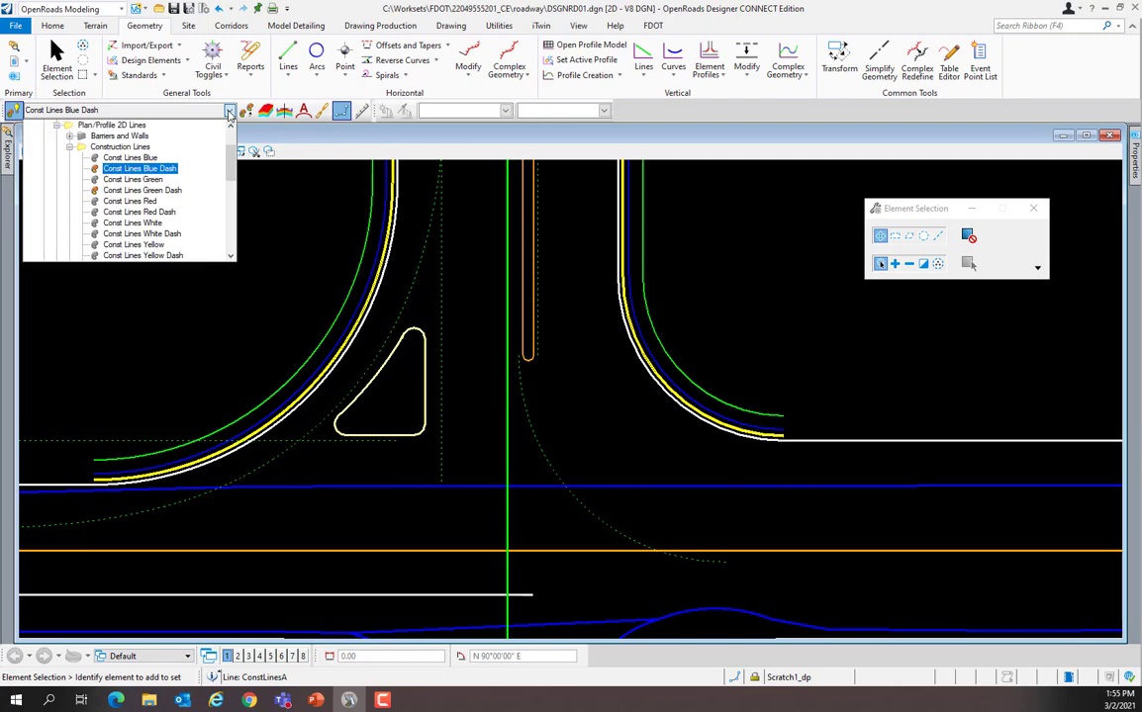
left_click(140, 213)
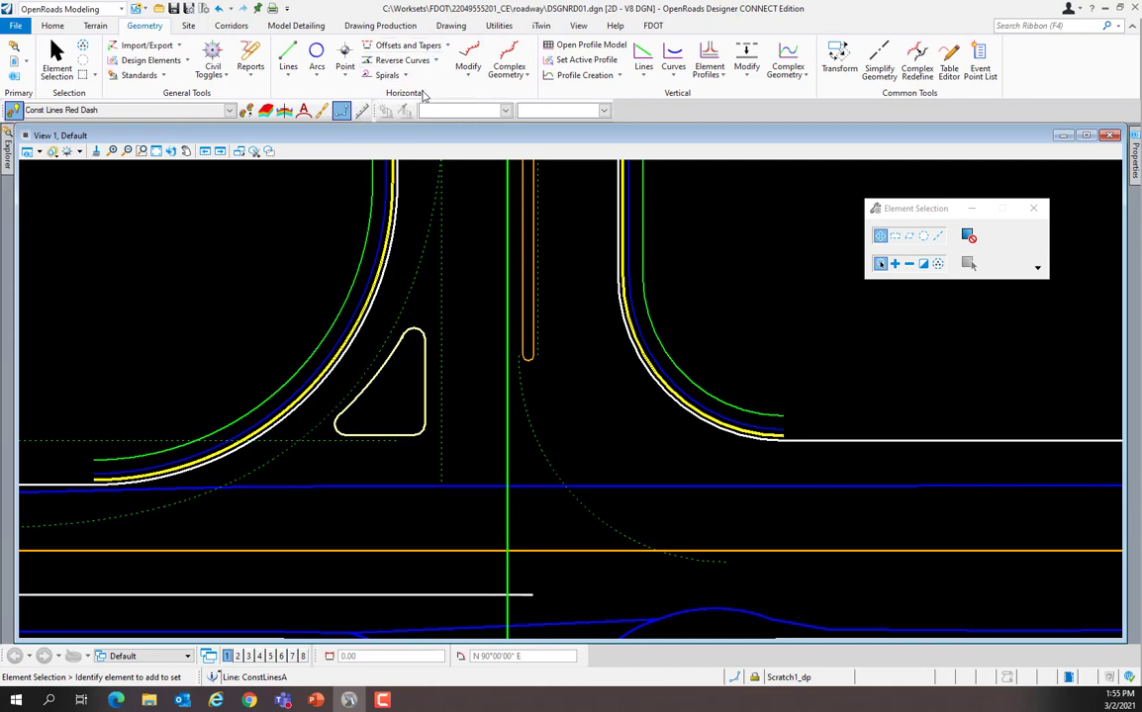
left_click(401, 44)
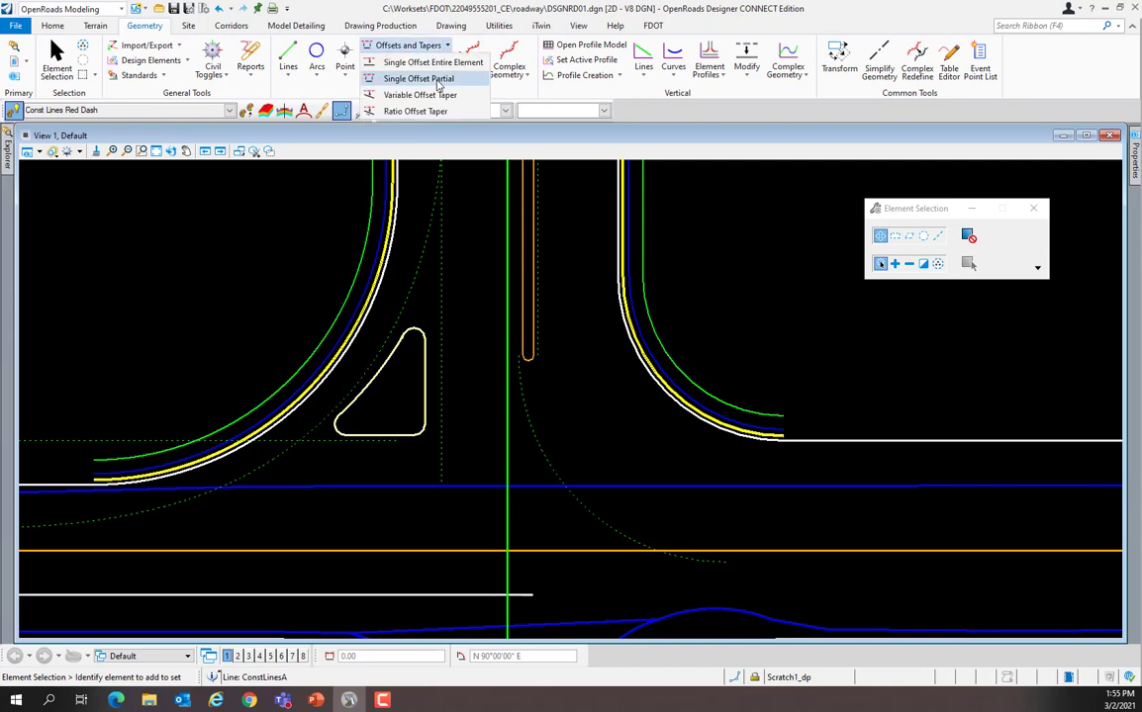
left_click(435, 81)
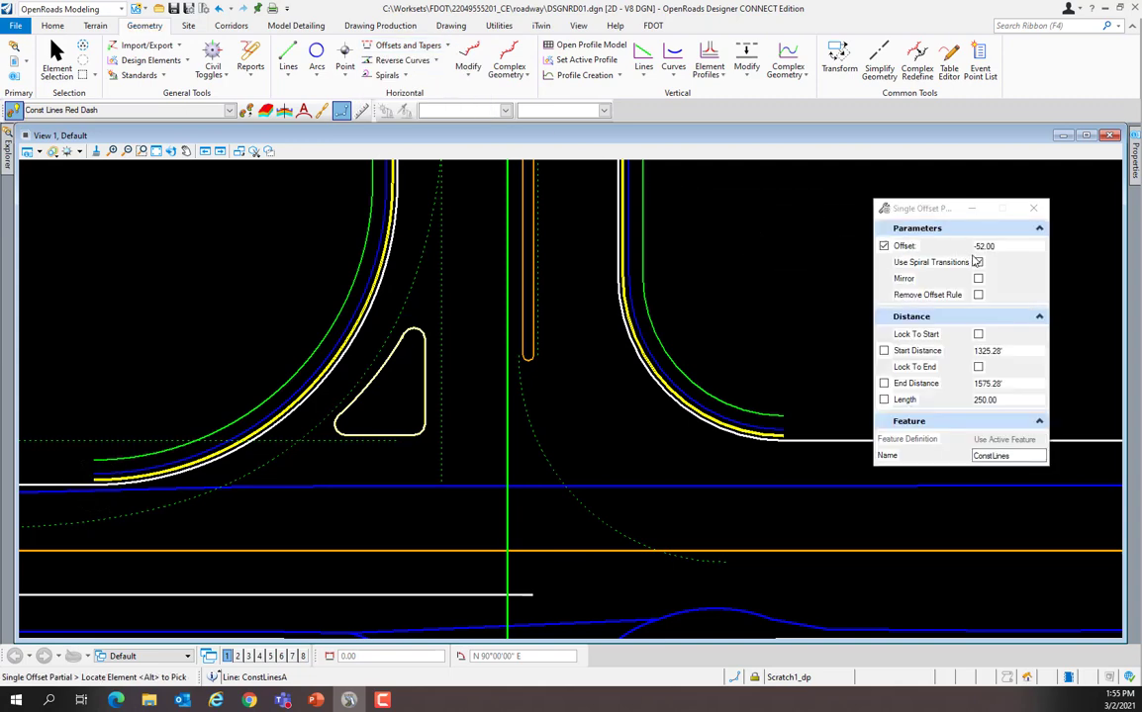
left_click(978, 262)
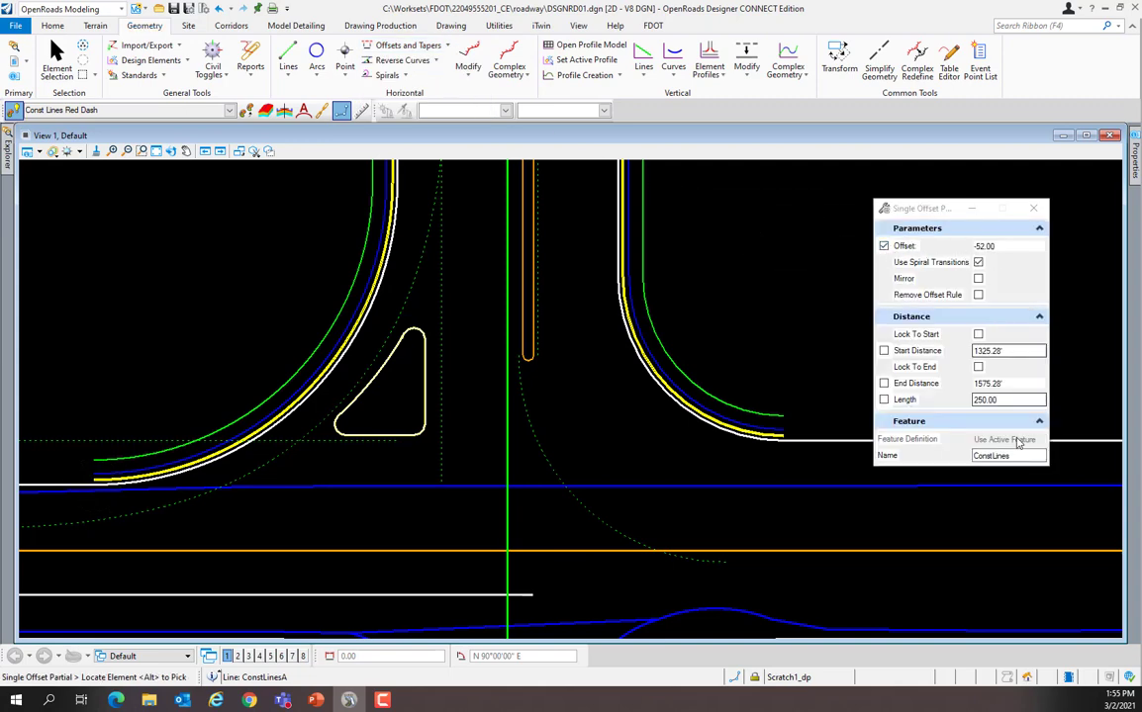
left_click(1024, 455)
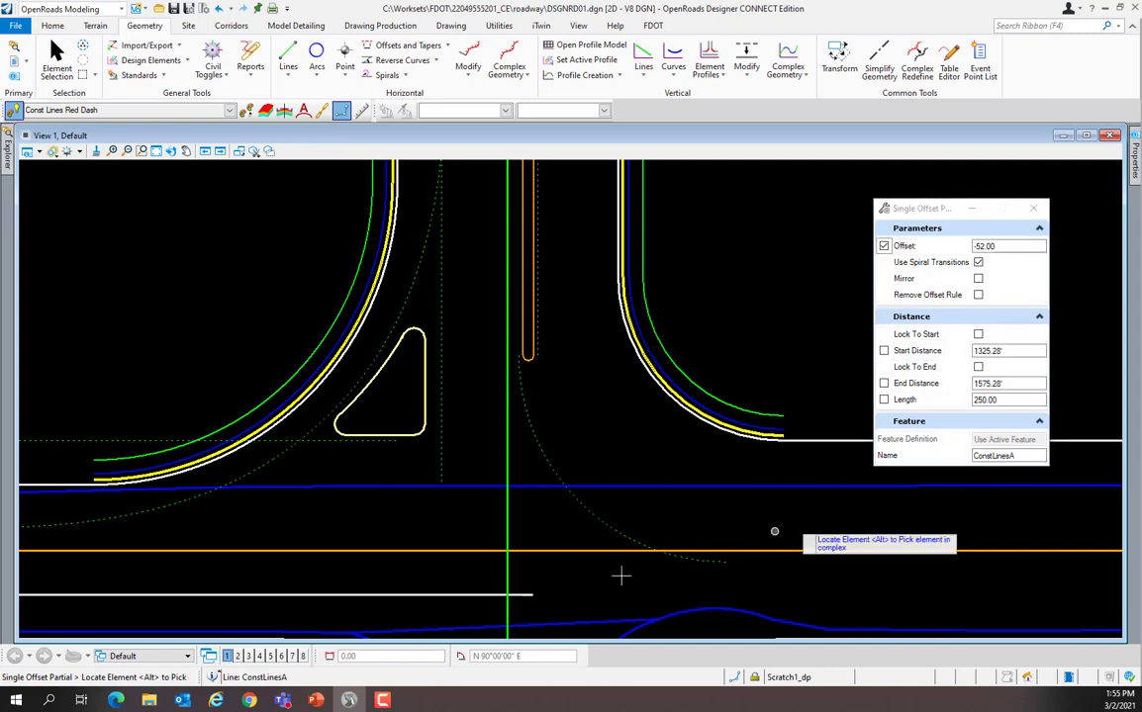
- Offset the orange mainline baseline by -52.00 ft as a red dashed line between the curb return ends, station 31+40.95 to 33+90.95, without mirroring
left_click(242, 550)
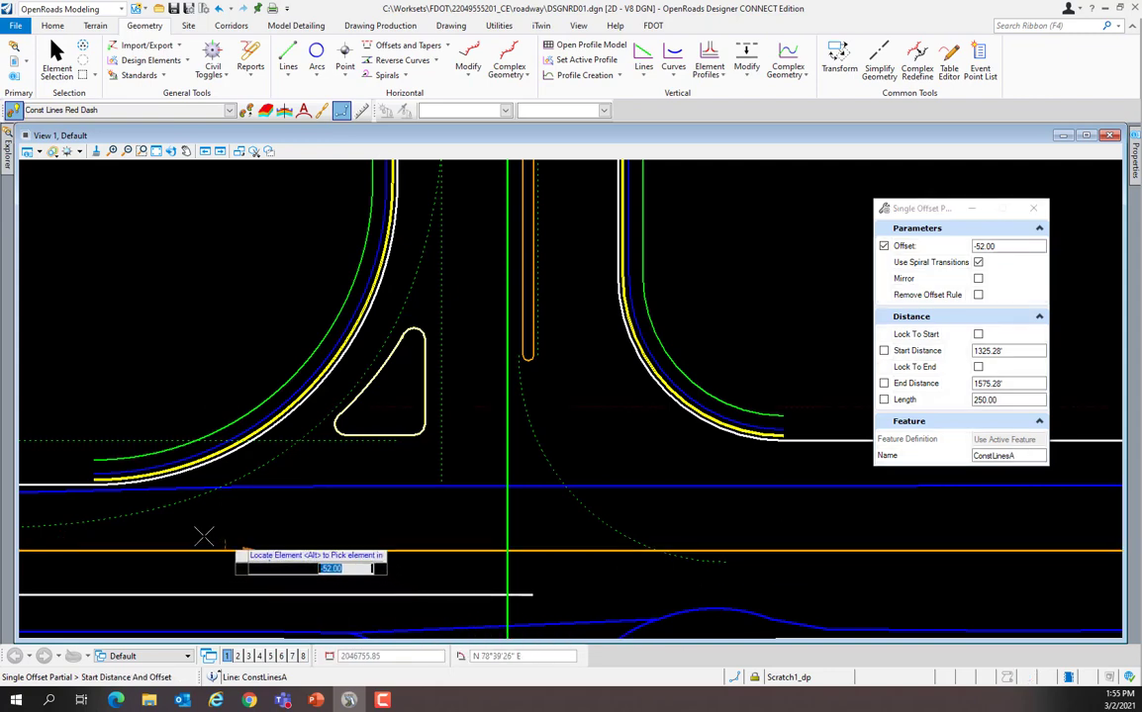
left_click(93, 482)
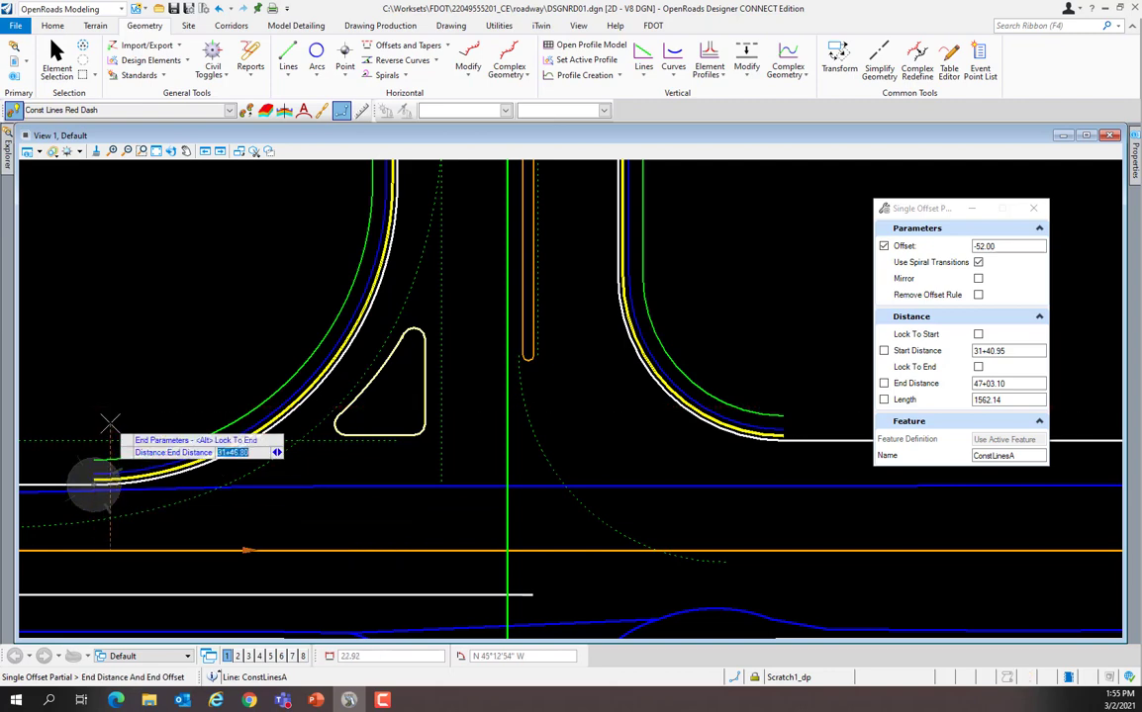
left_click(783, 439)
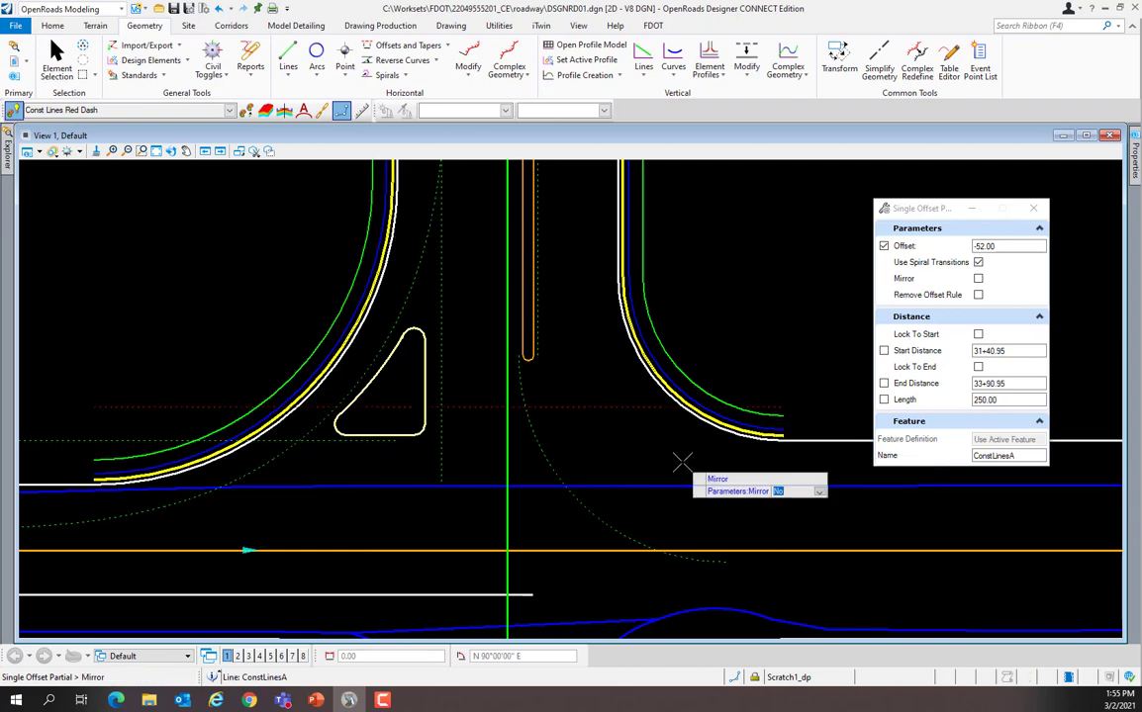
left_click(682, 462)
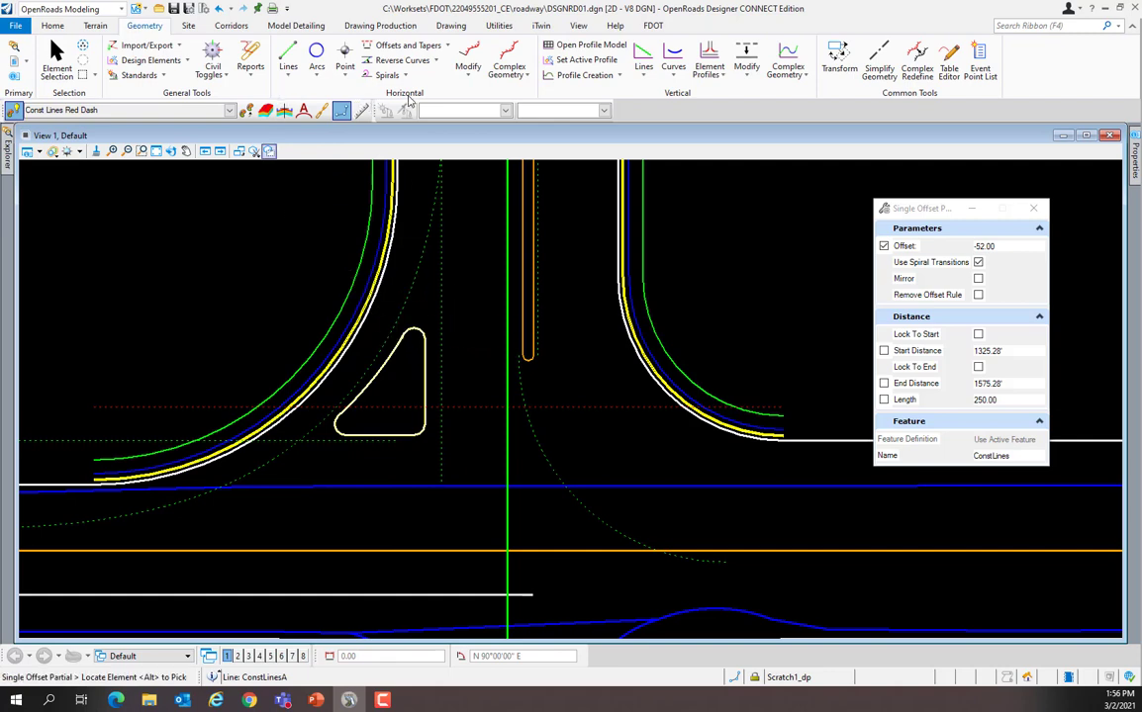
- Start a Line Between Points with the name ConstLinesB, leaving distance and line direction unlocked
left_click(290, 78)
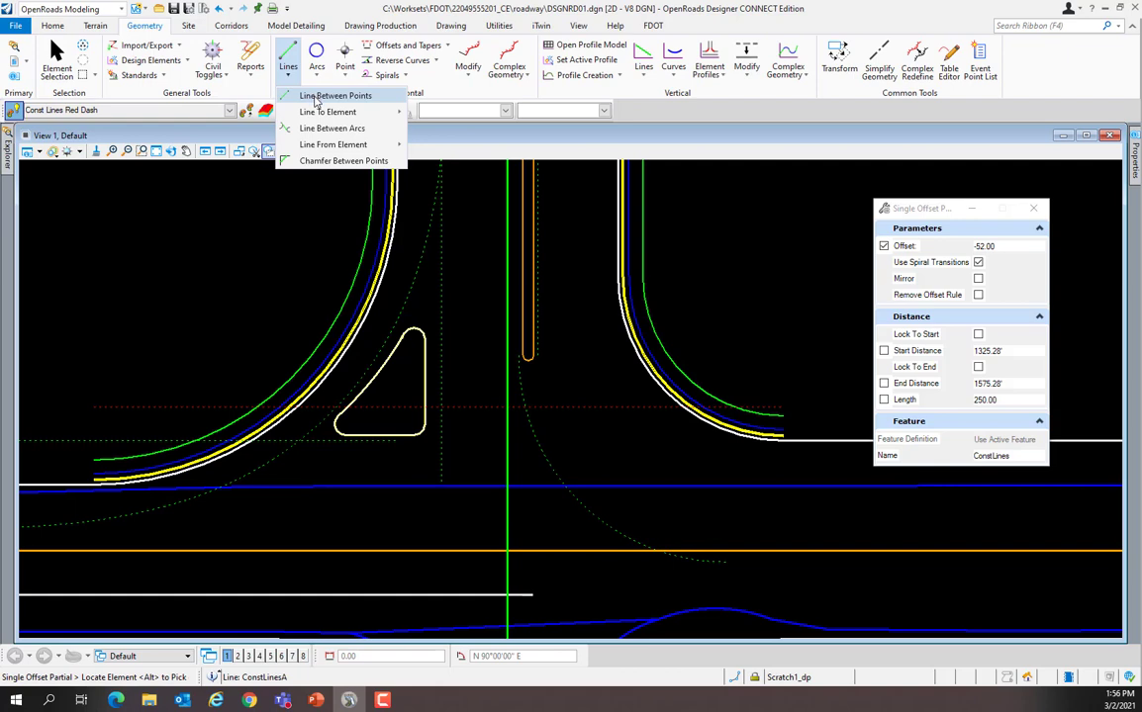
left_click(316, 99)
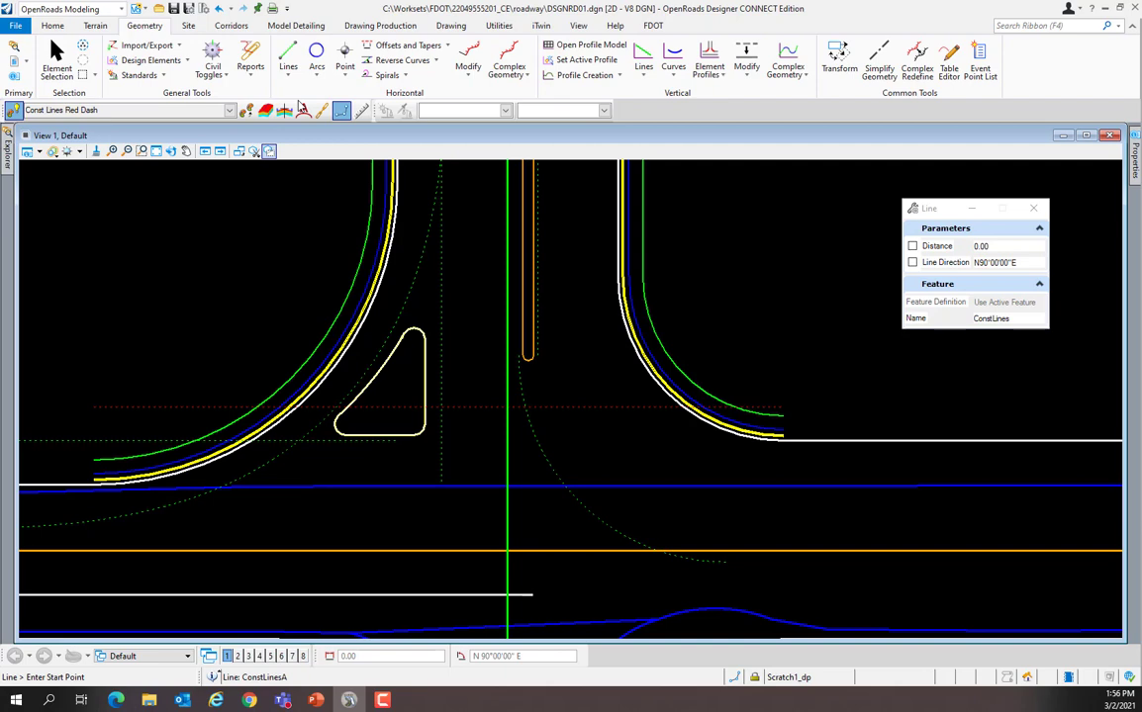
left_click(1015, 318)
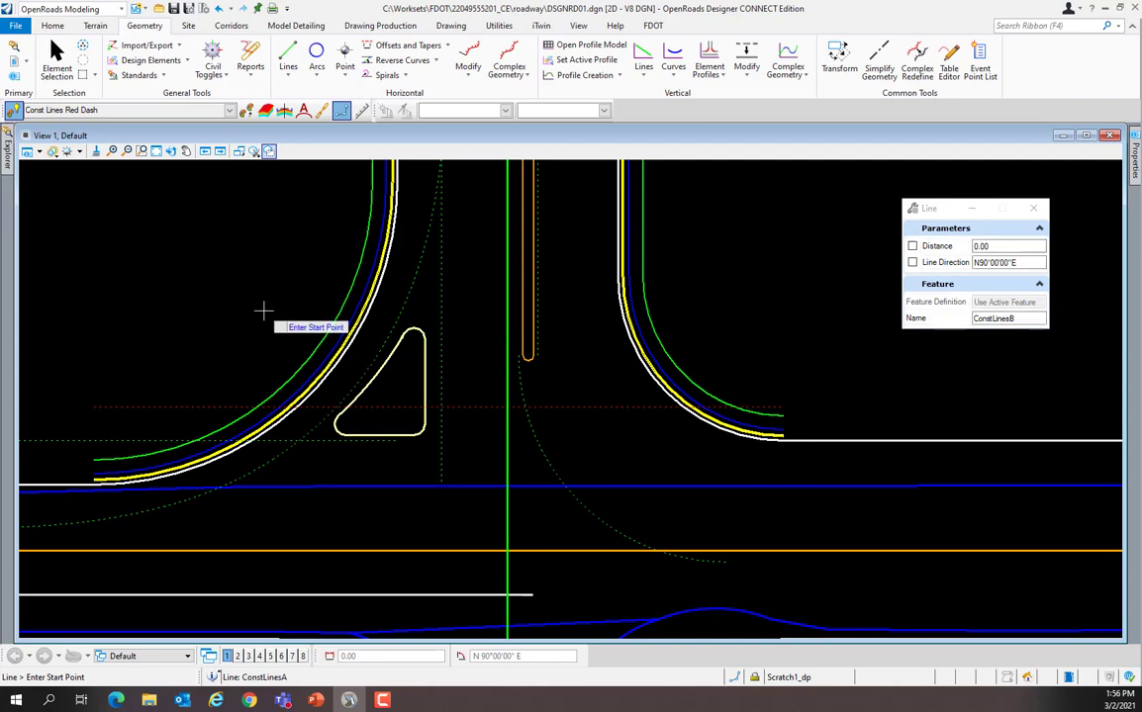
scroll(250, 363, "down", 2)
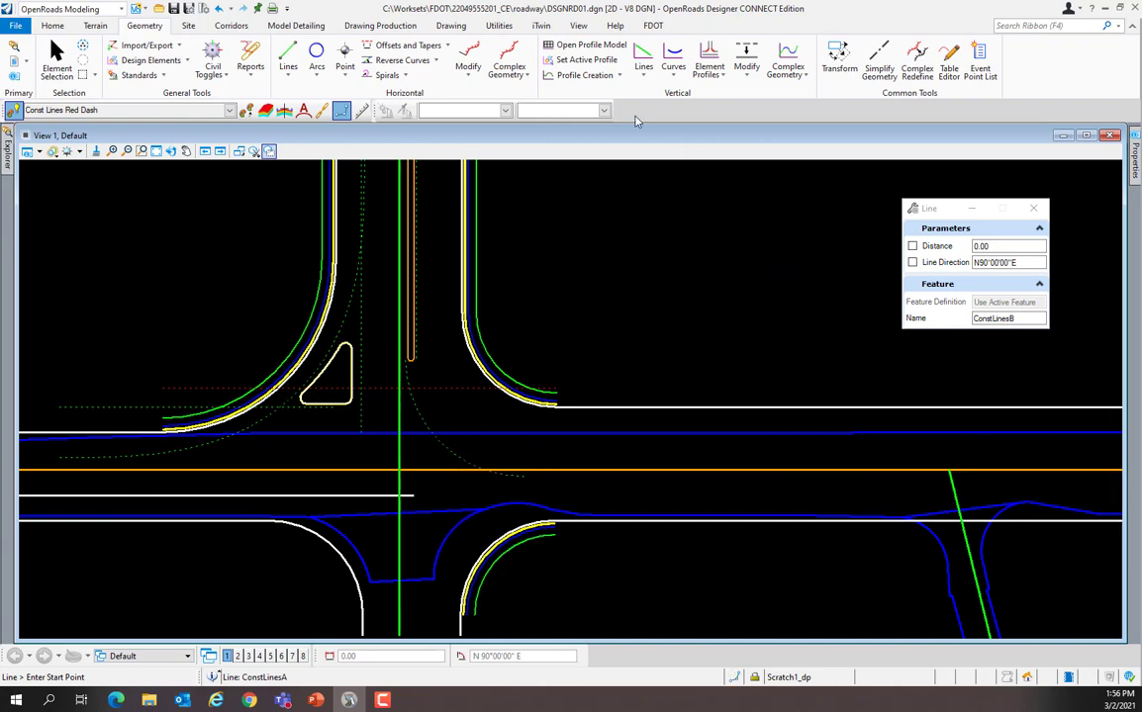
left_click(17, 27)
left_click(29, 284)
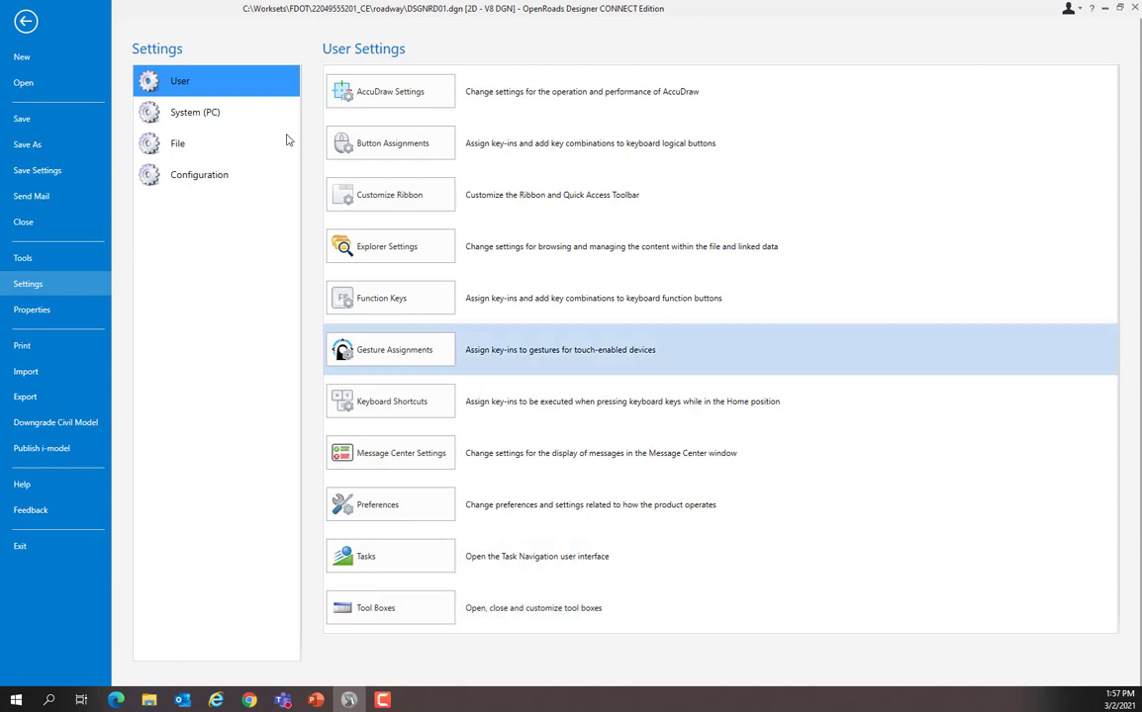
left_click(26, 21)
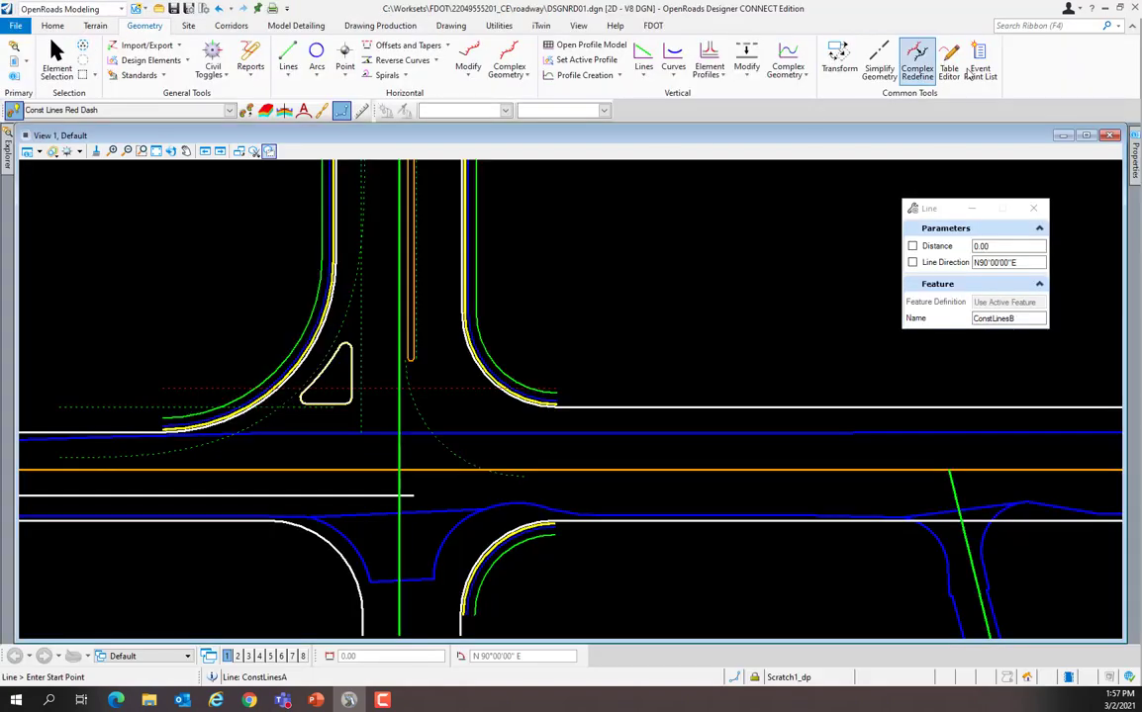
- Search the commands for SNAP MODE and display the floating Snap Mode tools while the line command stays active
left_click(1038, 28)
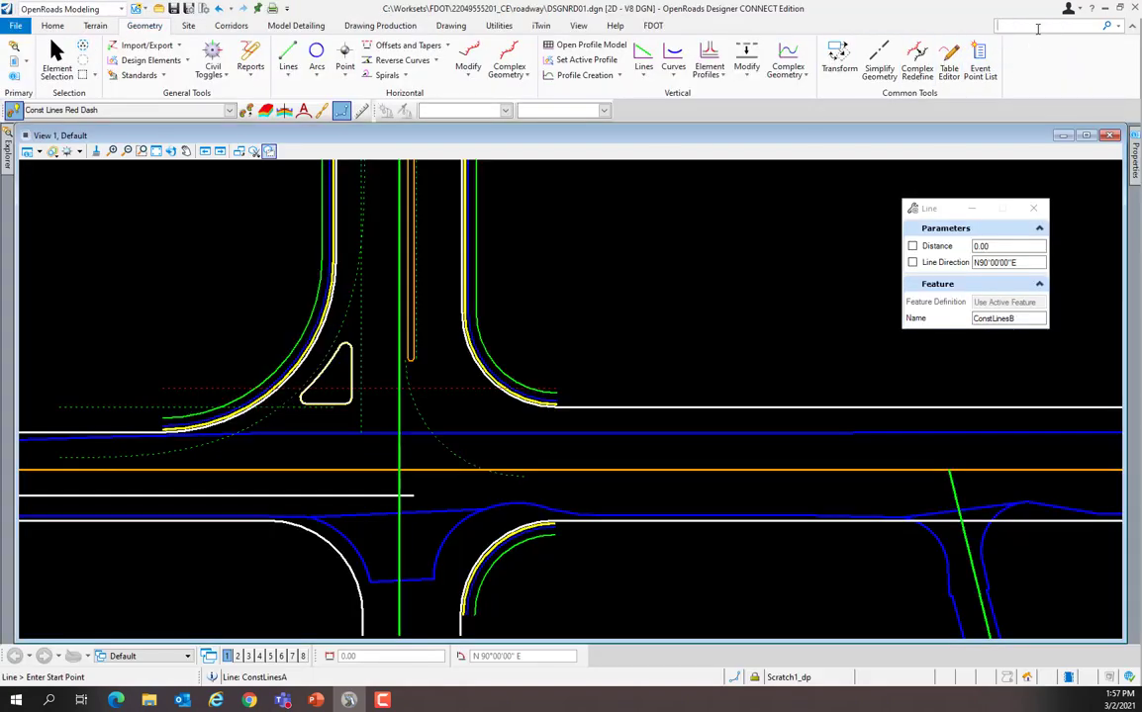
type("SNAP")
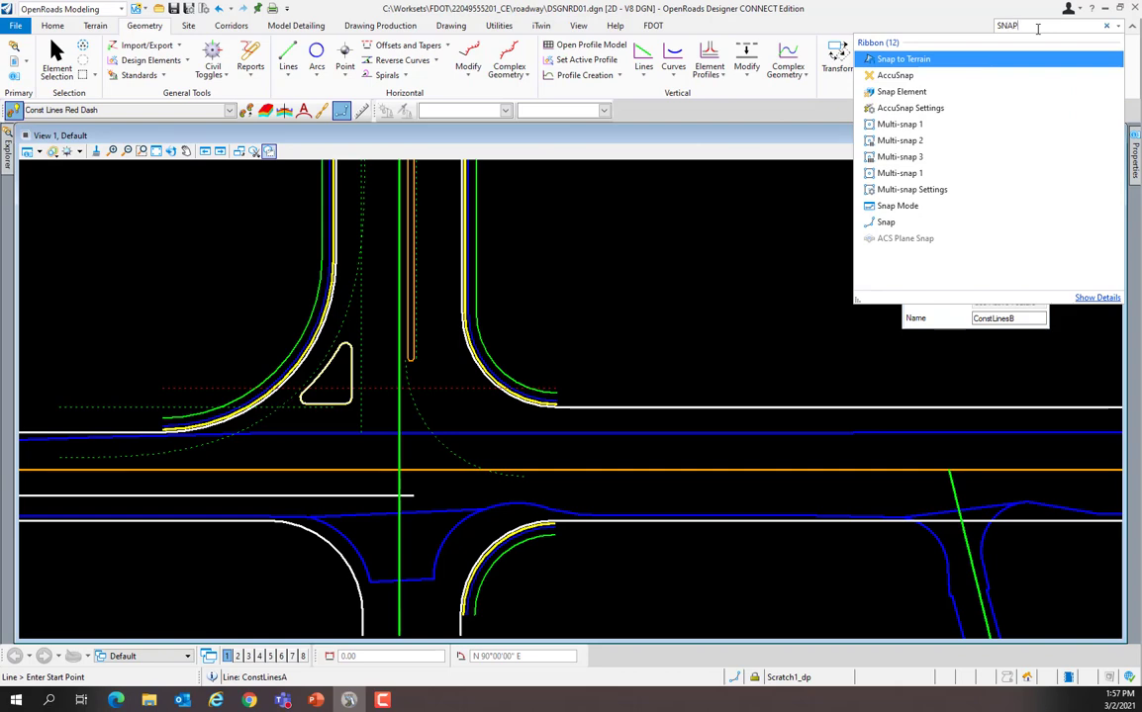
type(" MODE")
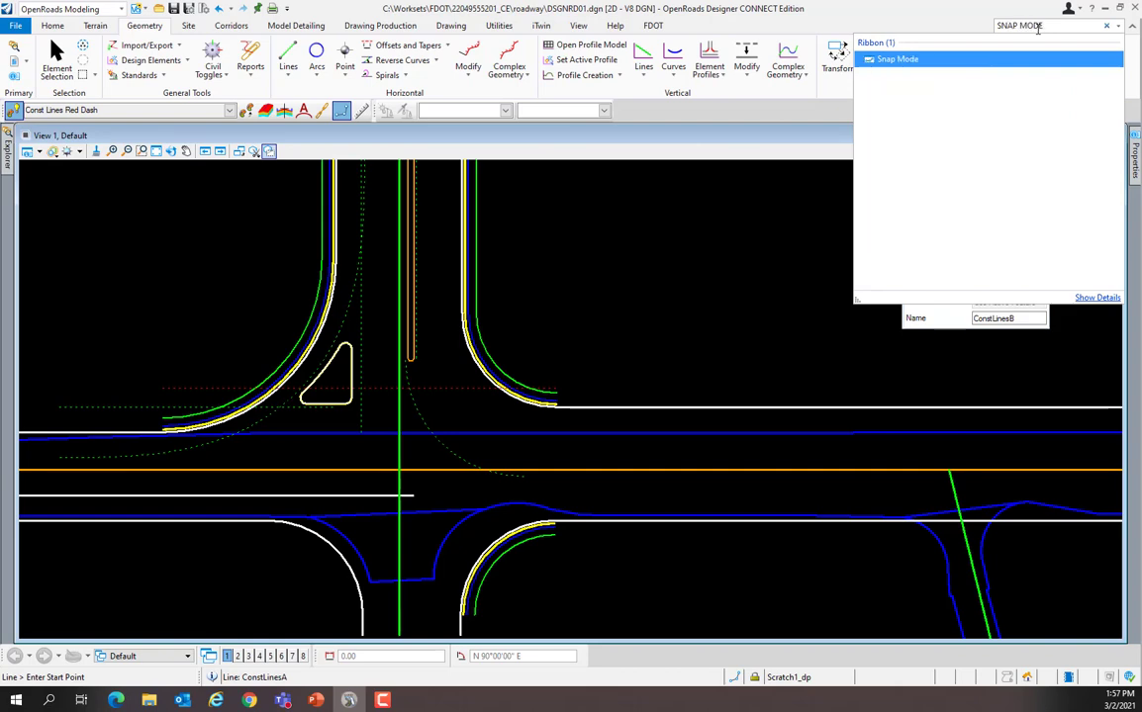
left_click(890, 59)
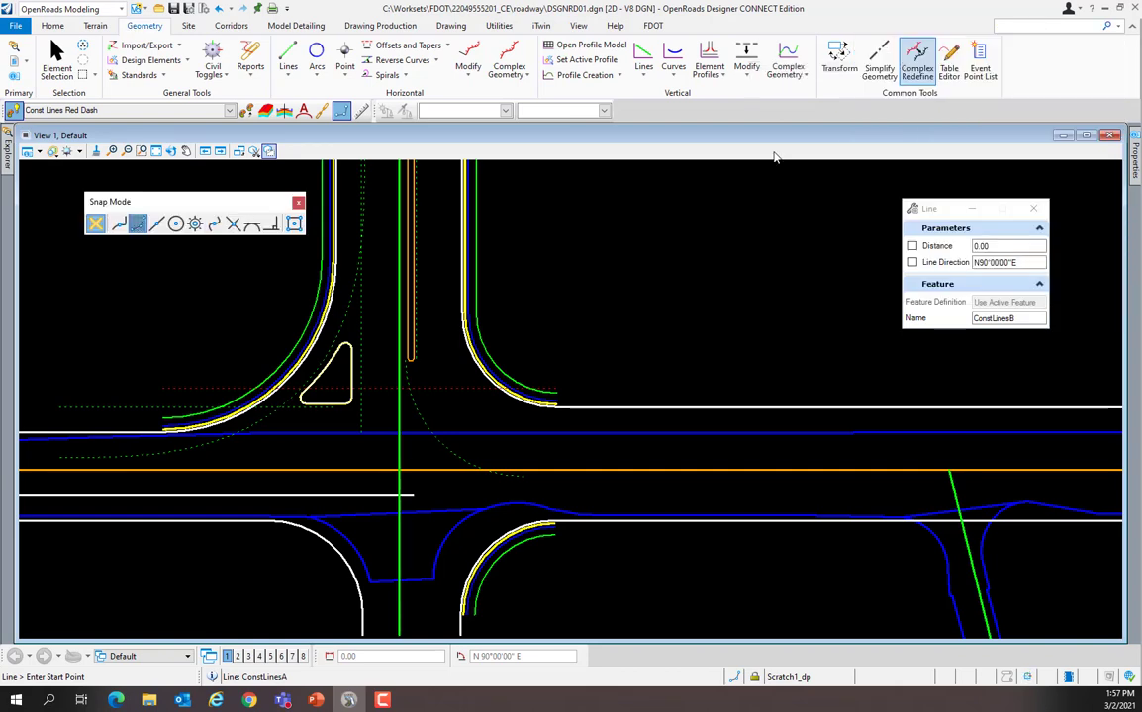
- Dock the floating Snap Mode toolbar alongside the other toolbars and show all of its snap modes
left_click_drag(196, 201, 669, 112)
right_click(614, 244)
left_click(648, 500)
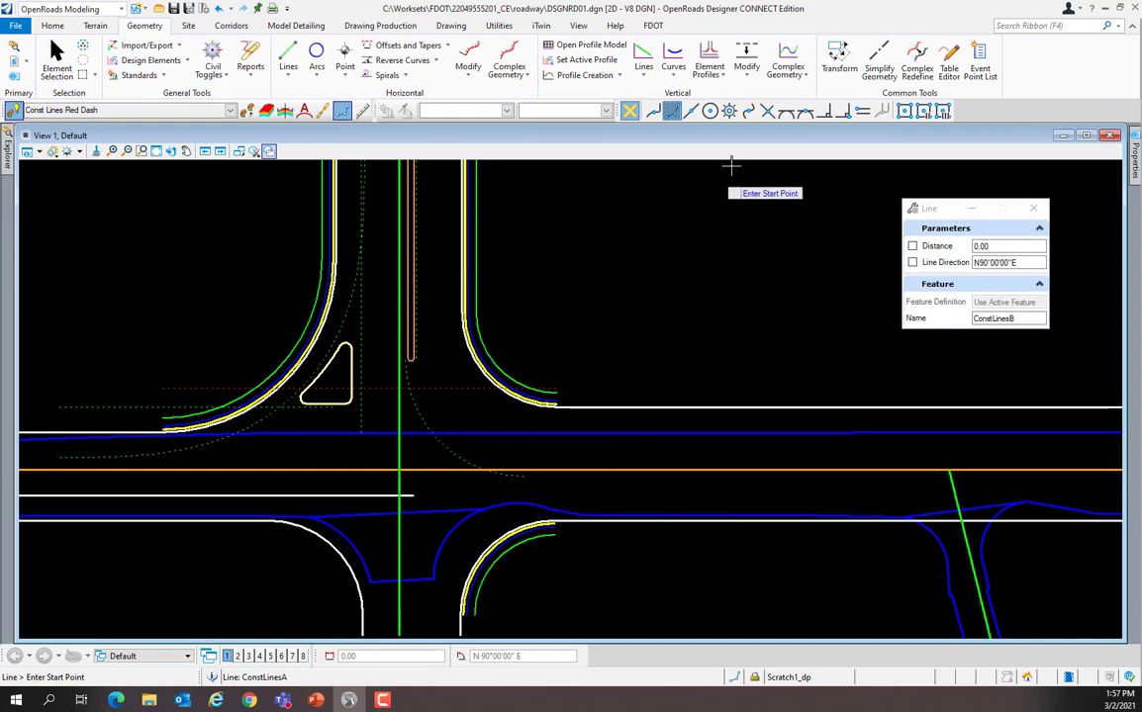
- Draw a construction line about 124 ft long from the center of the left curb return to the curved edge of the triangular island
left_click(711, 116)
left_click(162, 259)
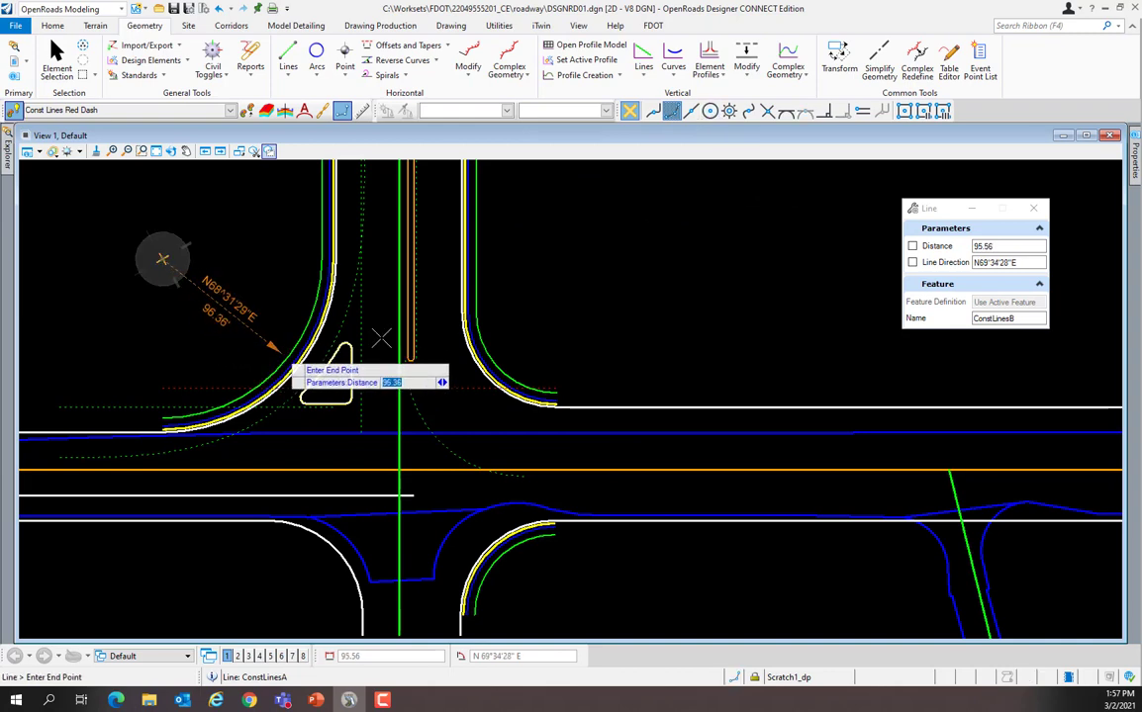
left_click(672, 111)
scroll(320, 395, "up", 3)
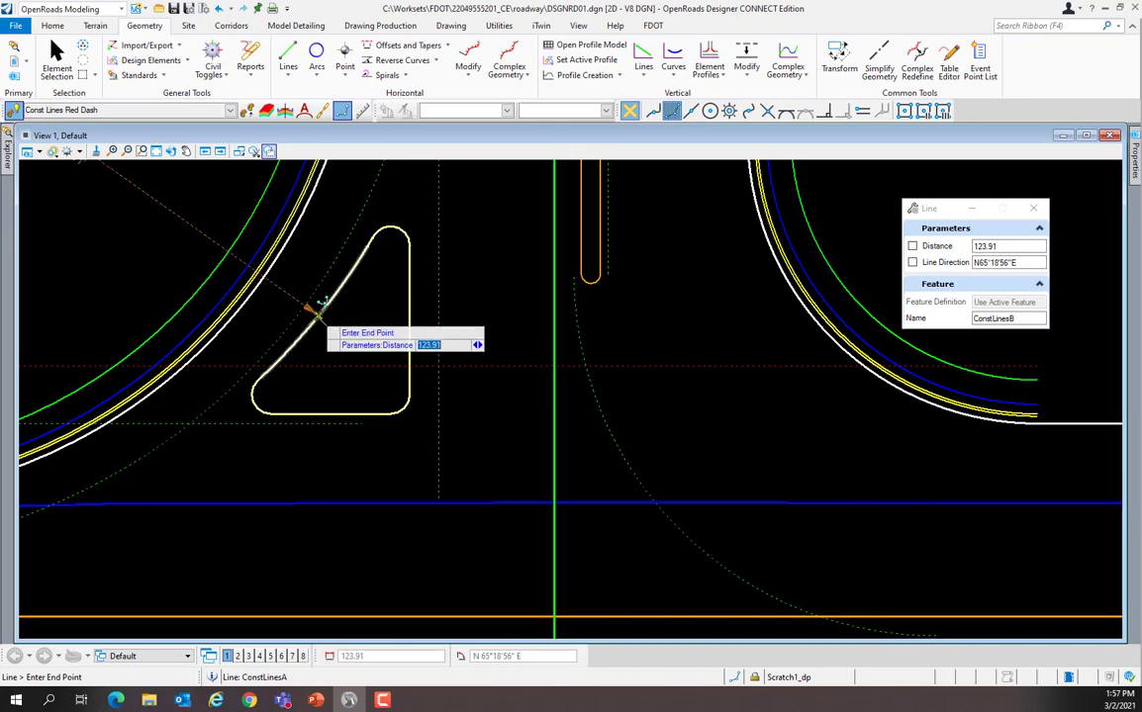
left_click(317, 307)
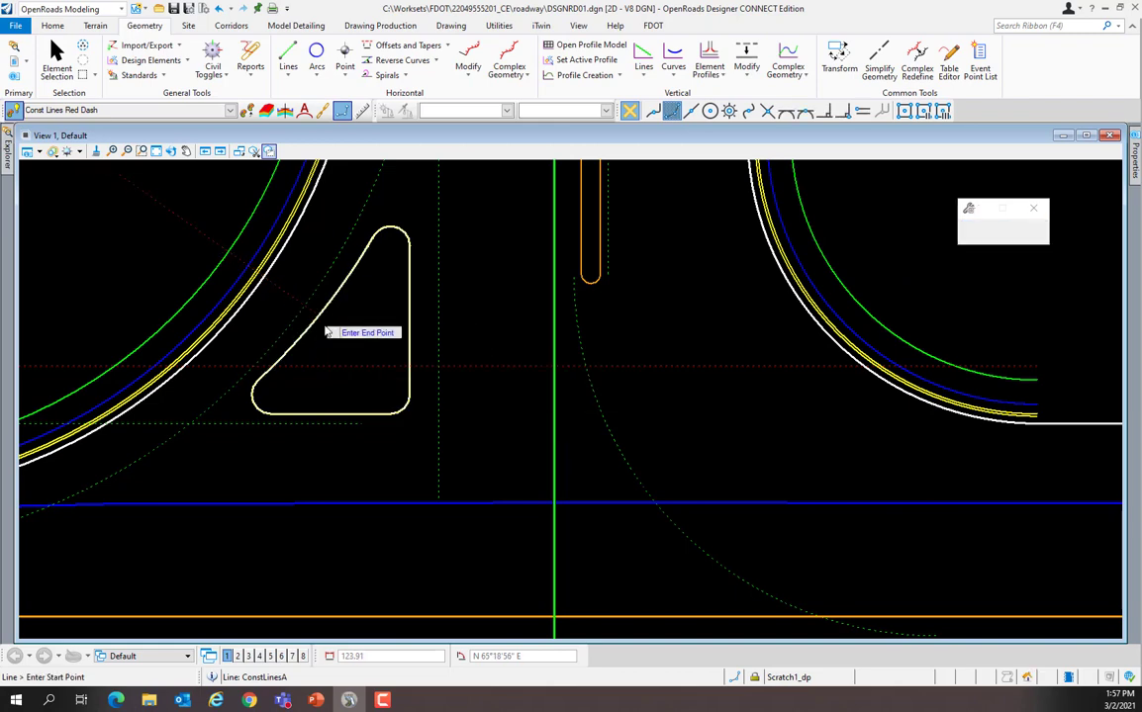
- Set up a Single Offset Partial with the offset unlocked and the feature name ConstLinesC
scroll(369, 363, "down", 3)
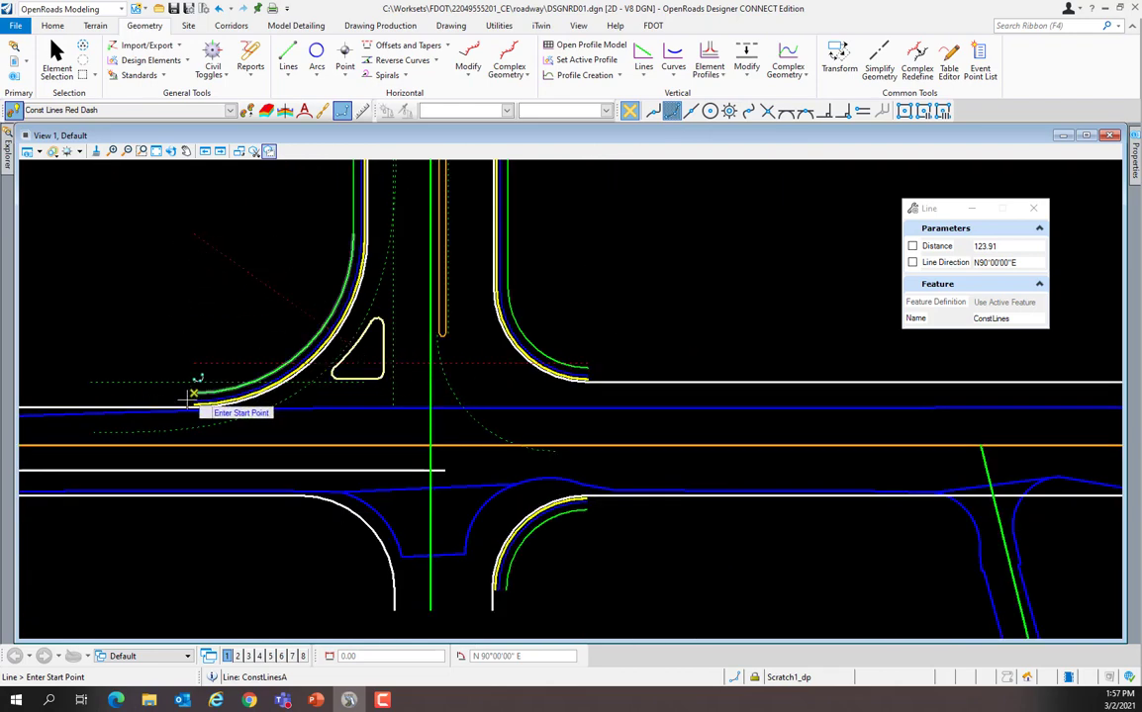
scroll(358, 352, "up", 3)
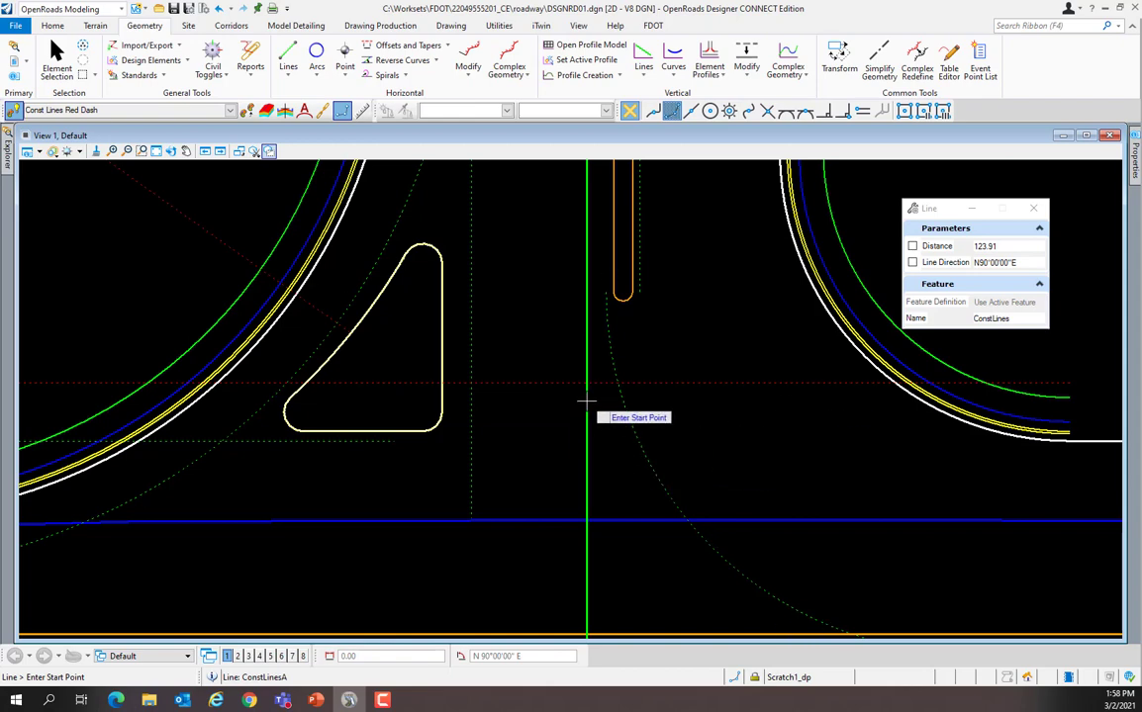
scroll(586, 403, "down", 3)
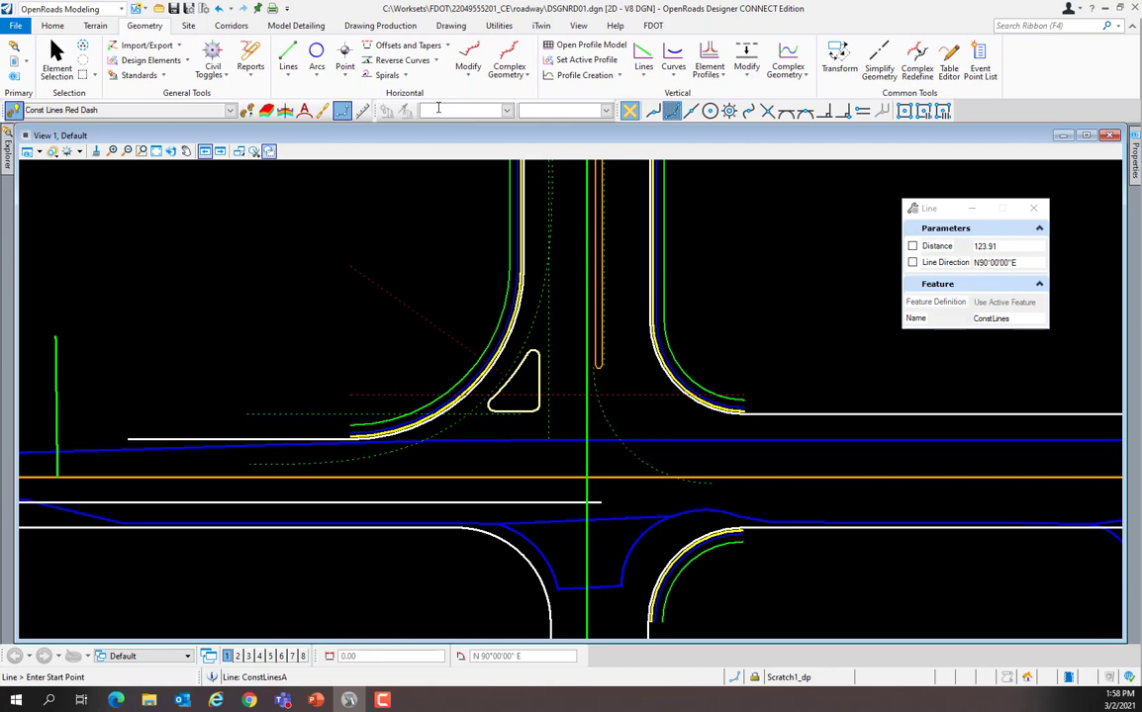
left_click(406, 45)
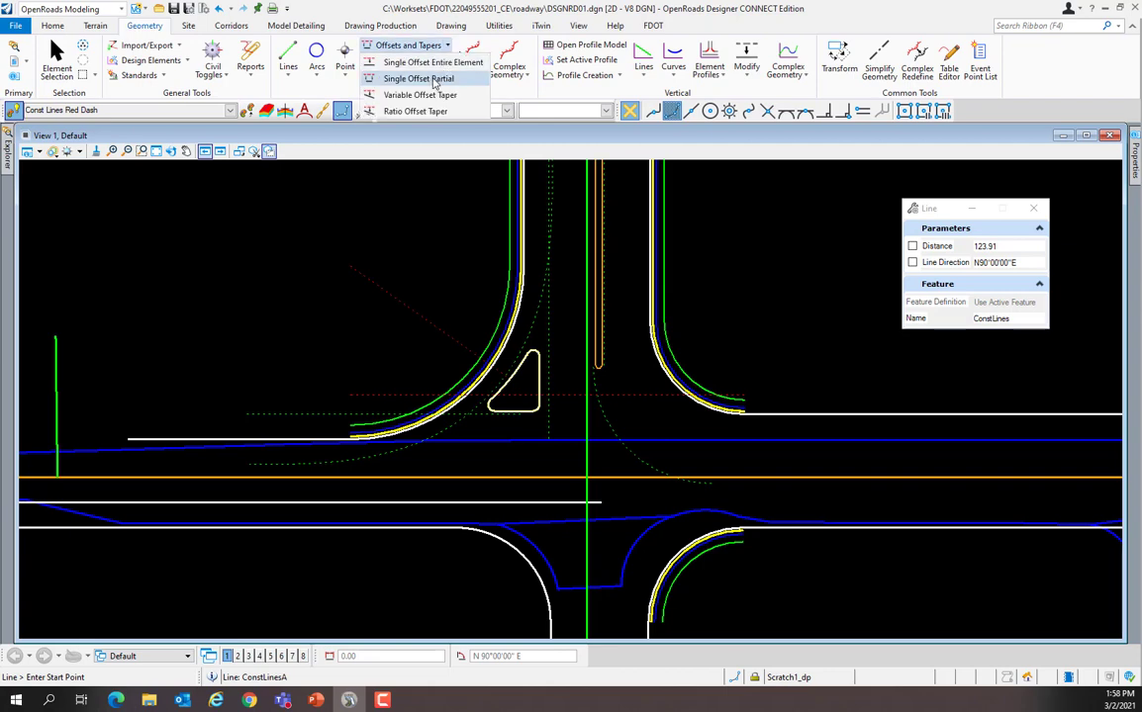
left_click(433, 81)
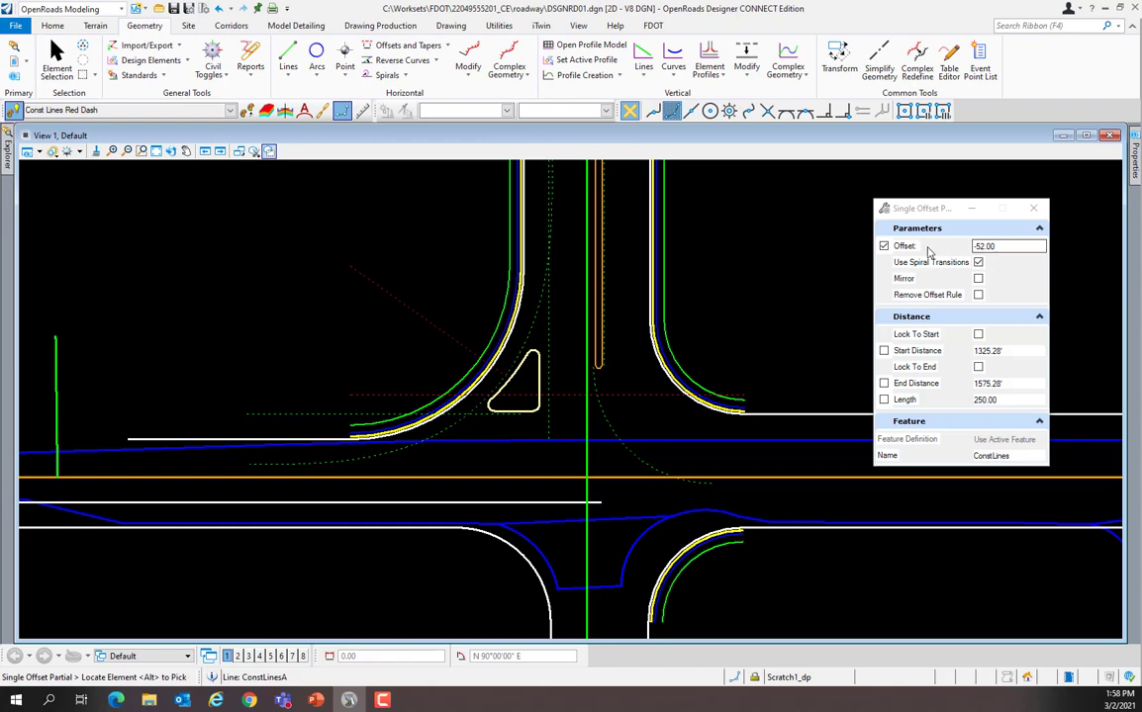
left_click(885, 246)
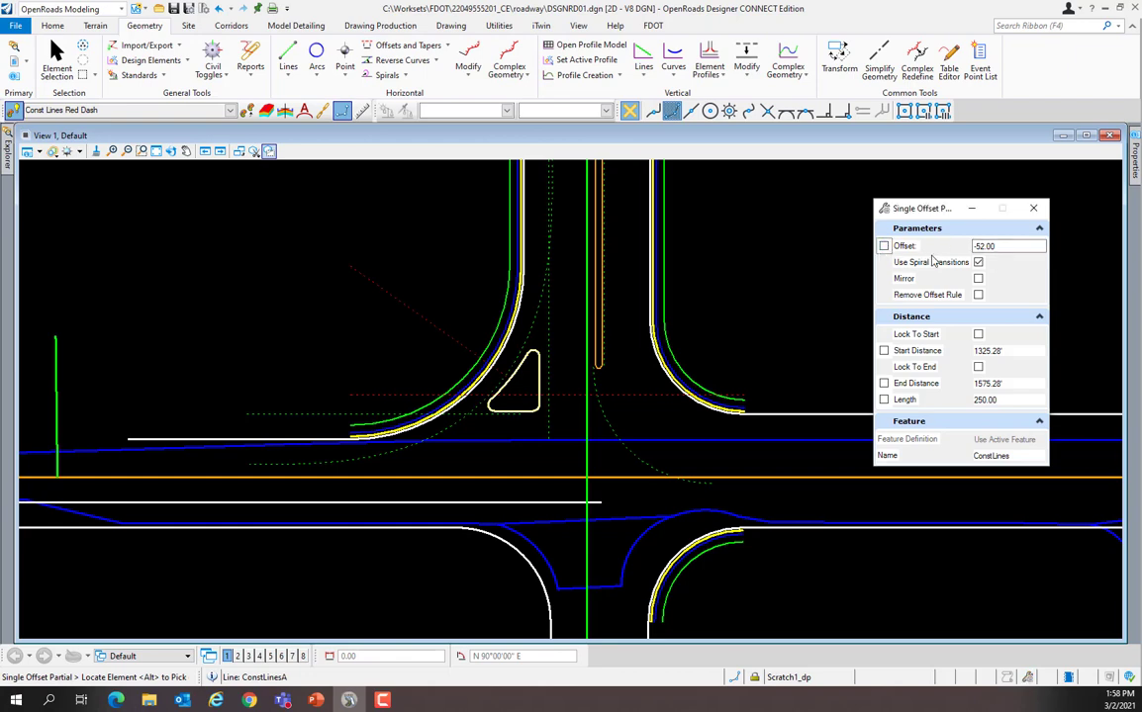
left_click(1016, 453)
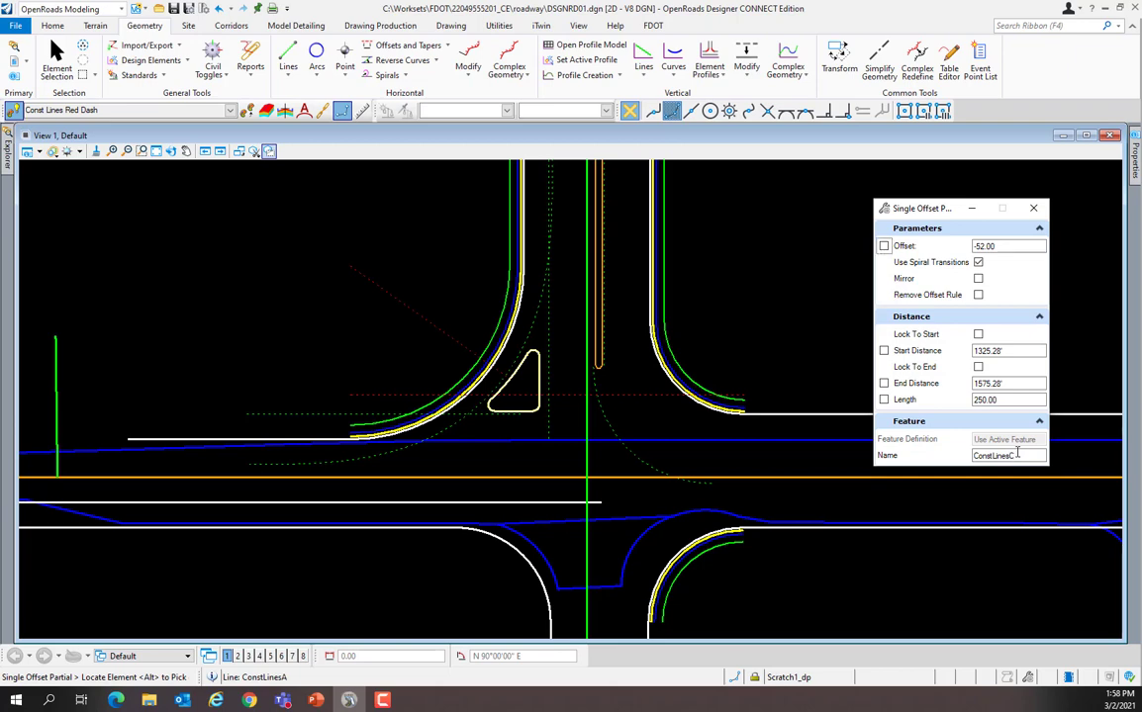
- Offset the side-road centerline about 57.57 ft toward the right curb returns, spanning about 115 ft from the upper return to the lower one, without mirroring
left_click(606, 457)
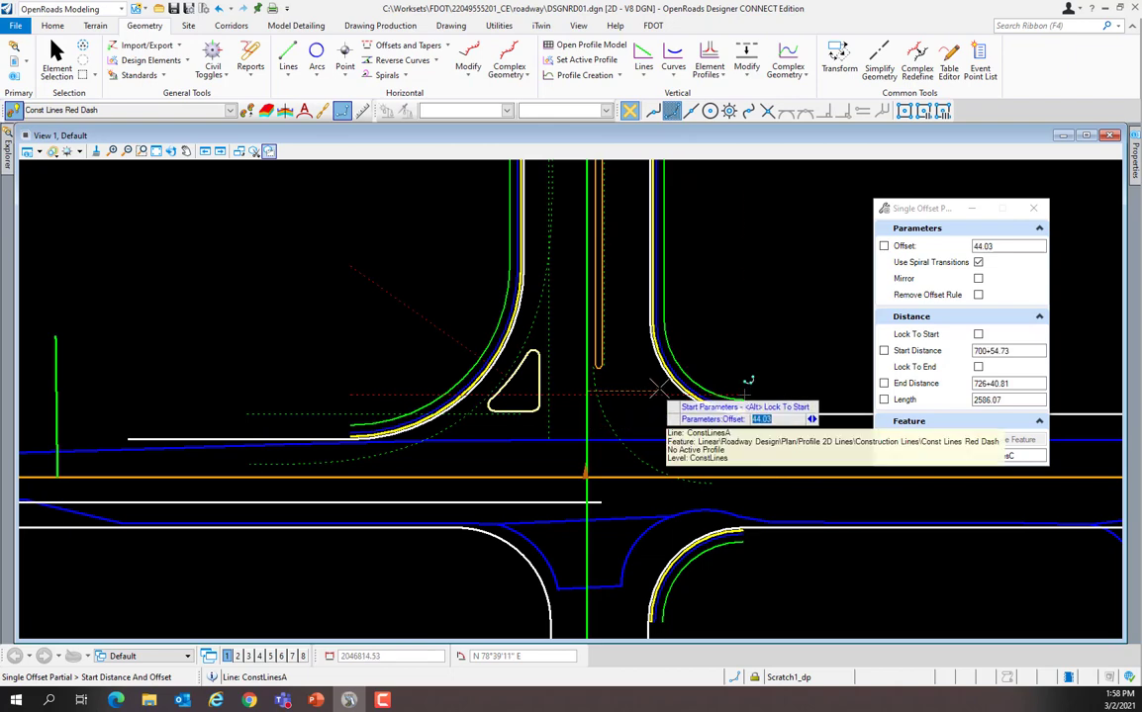
scroll(663, 407, "up", 2)
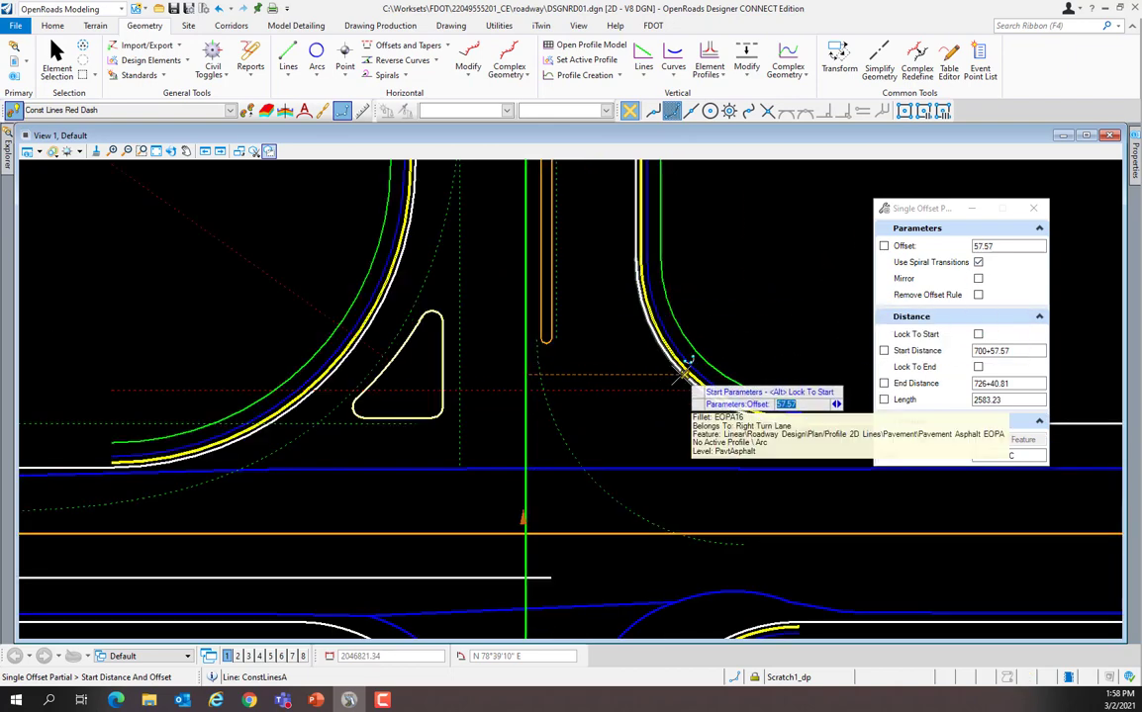
scroll(689, 408, "up", 2)
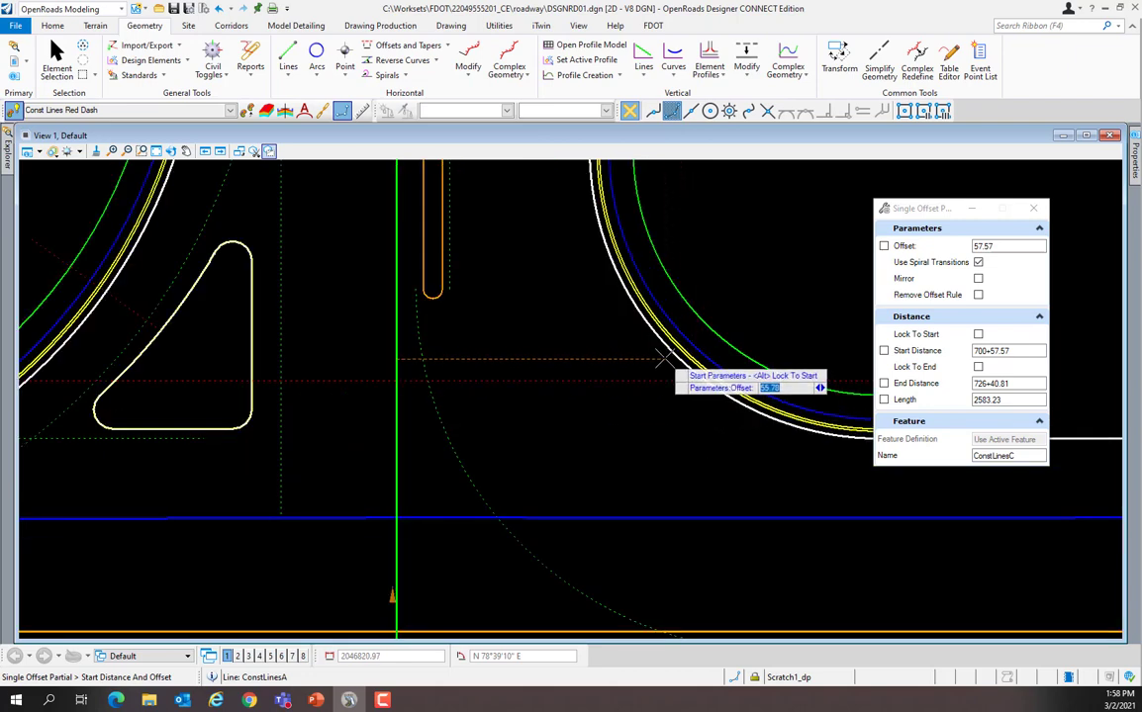
left_click(676, 351)
scroll(673, 396, "down", 4)
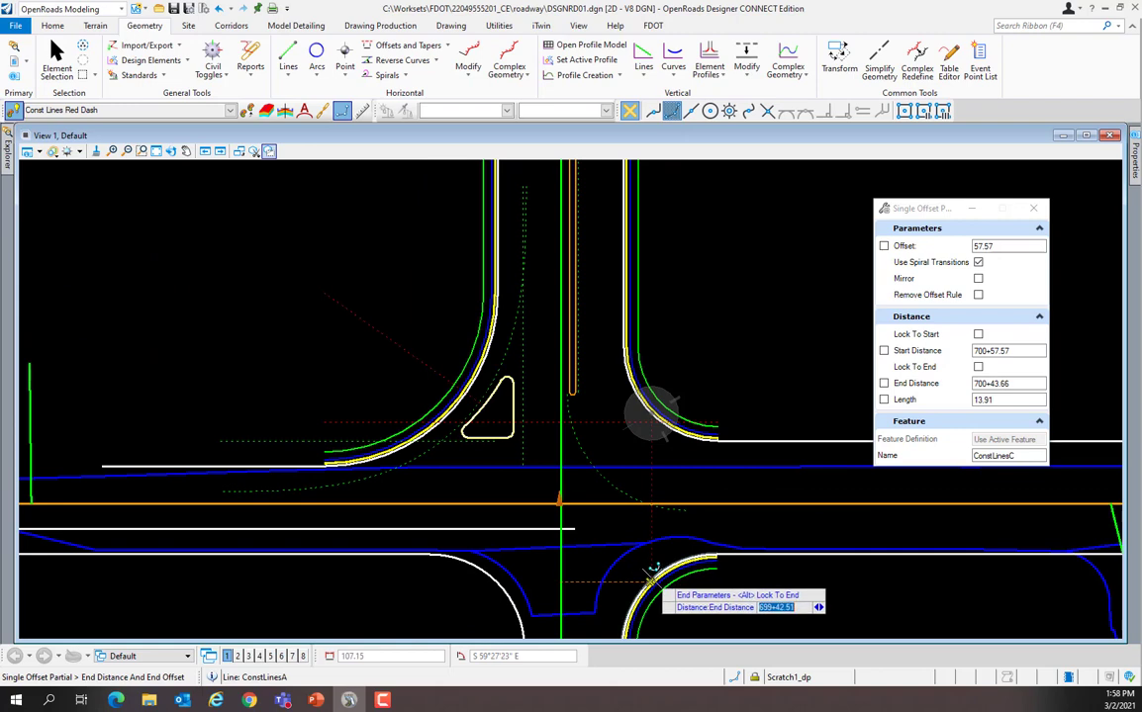
scroll(674, 542, "up", 3)
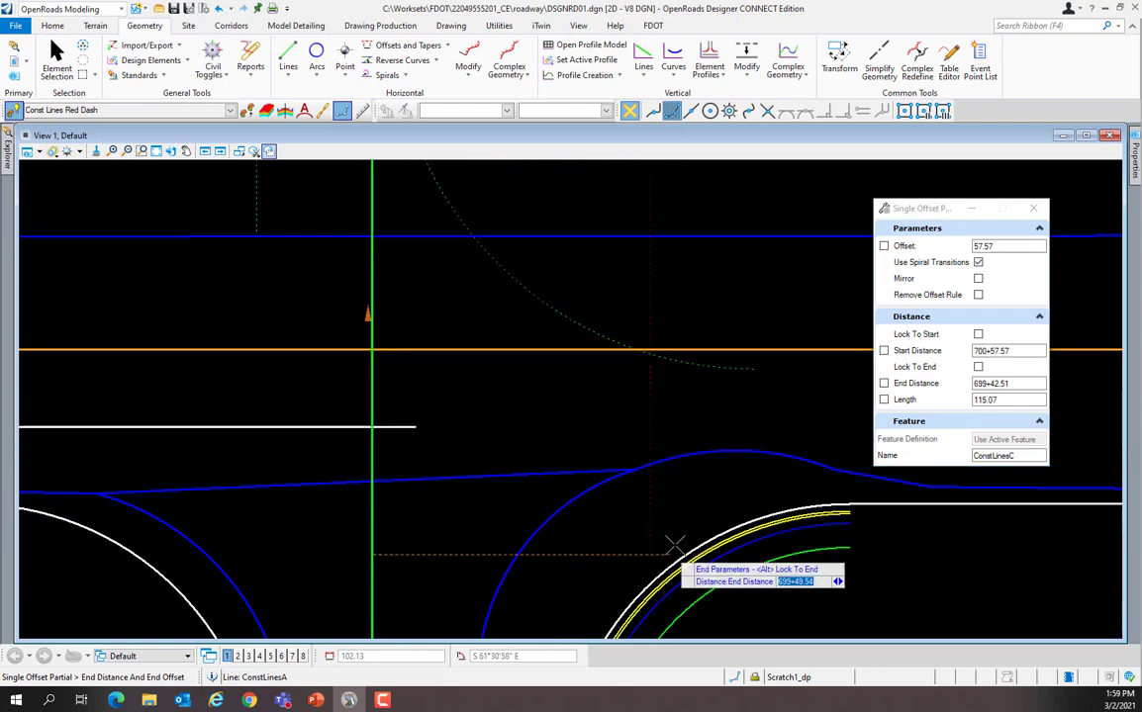
left_click(645, 589)
scroll(676, 484, "down", 3)
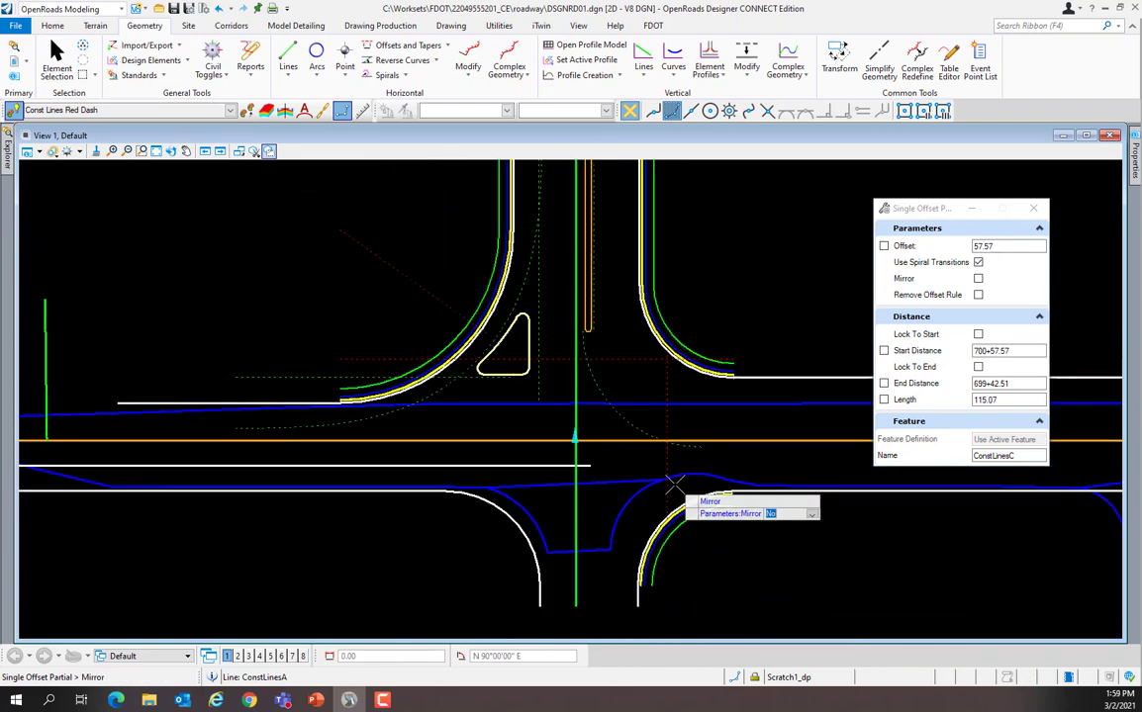
left_click(720, 420)
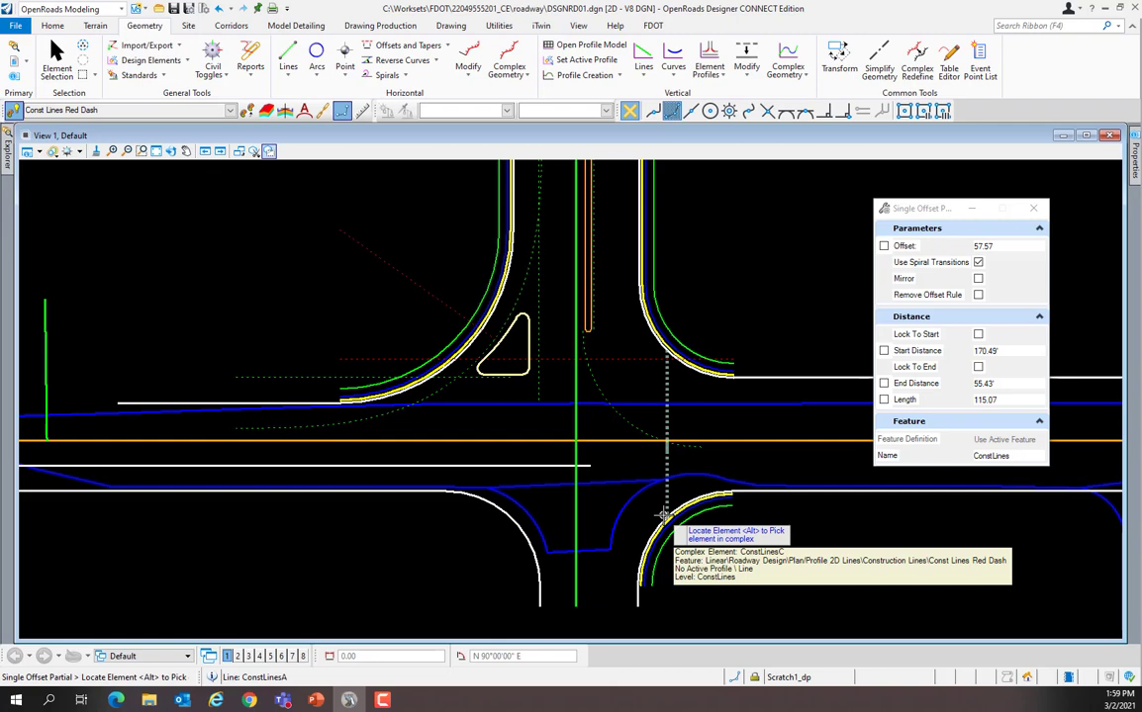
- Match the active feature definition to the Pavement Asphalt EOPA edge line south of the mainline and keep the active feature in use
scroll(409, 398, "down", 4)
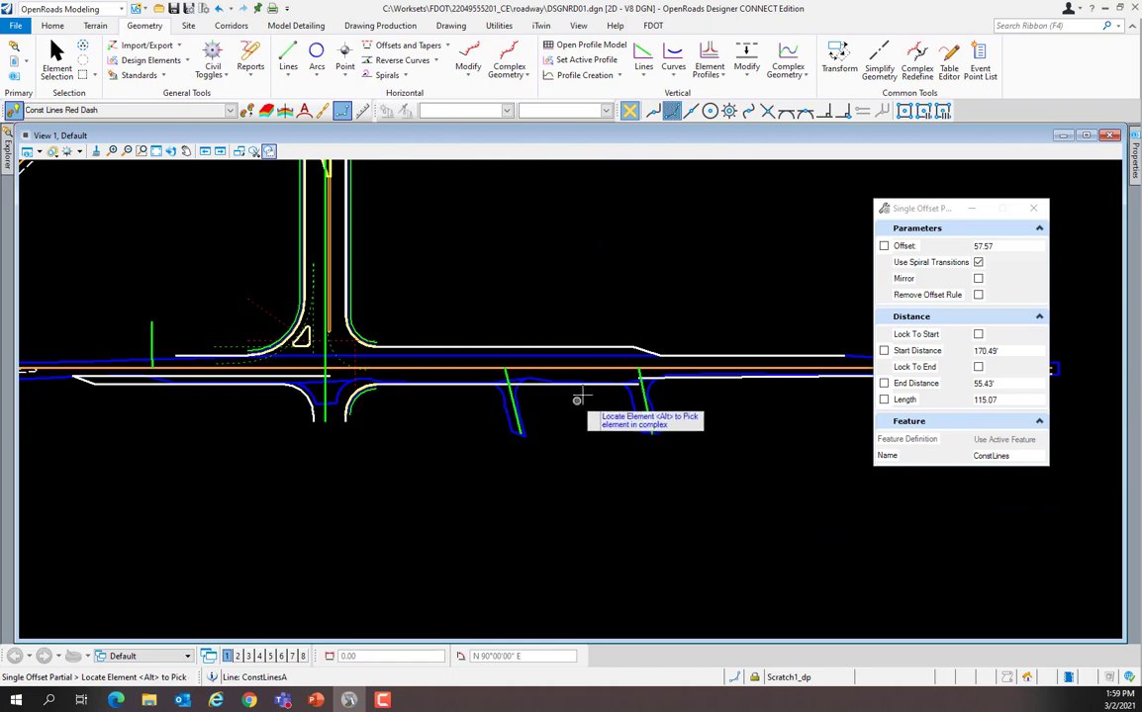
scroll(522, 400, "up", 3)
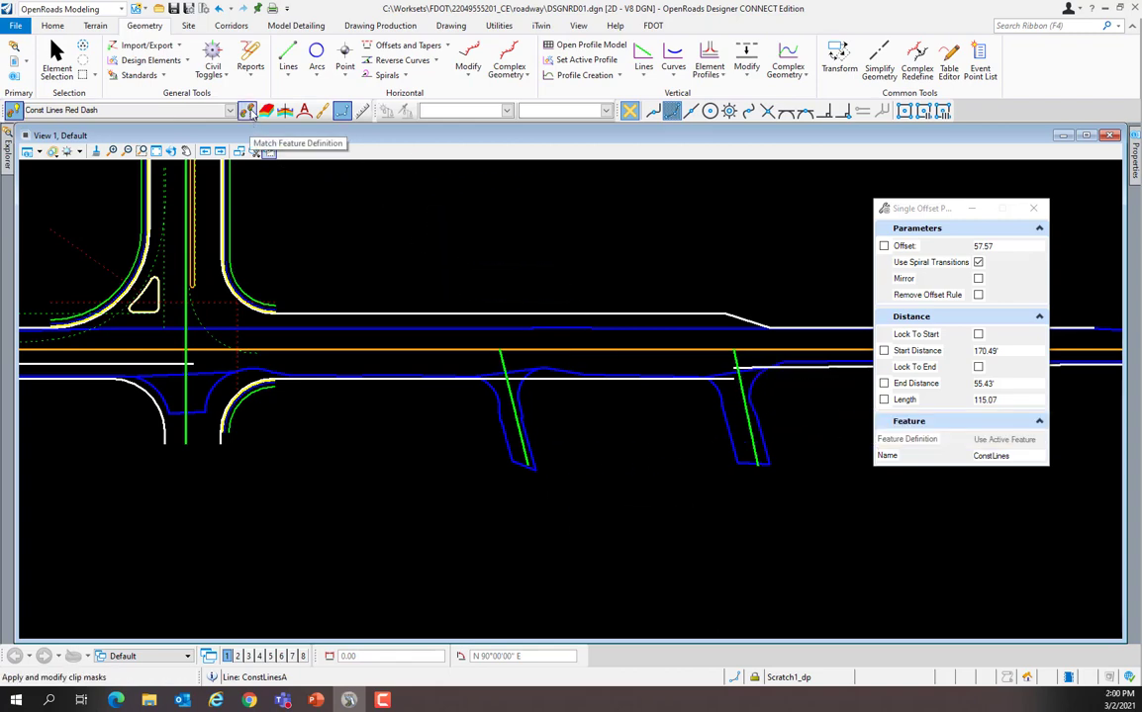
left_click(249, 110)
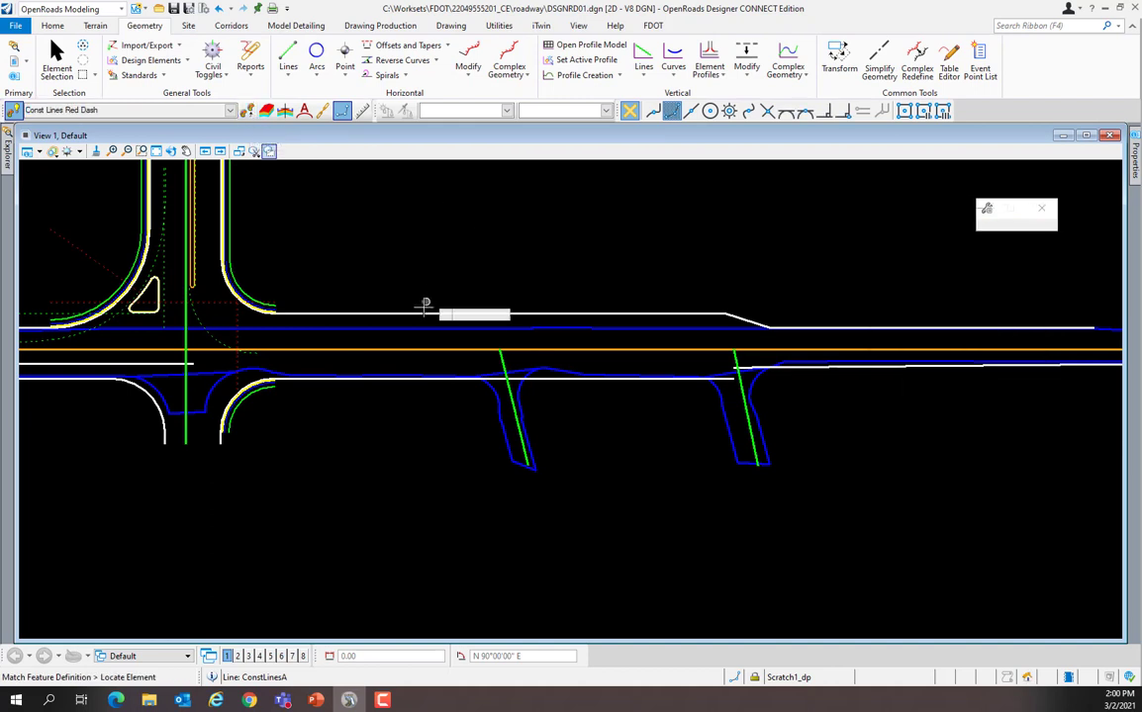
left_click(359, 397)
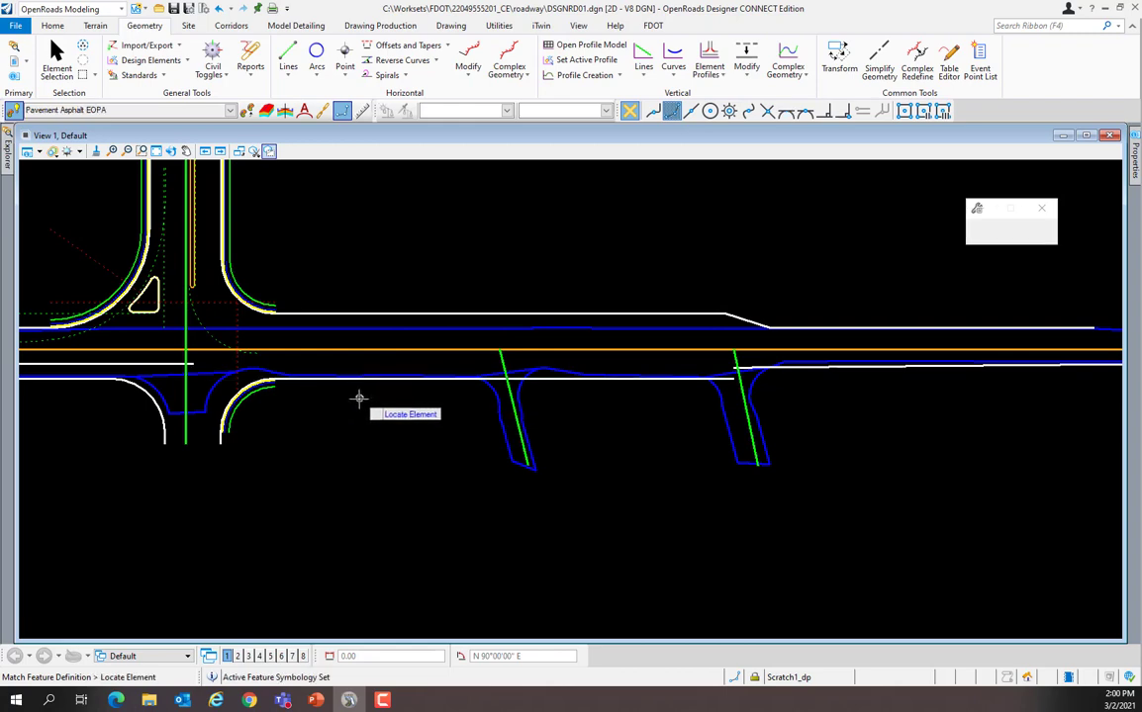
left_click(13, 112)
left_click(14, 113)
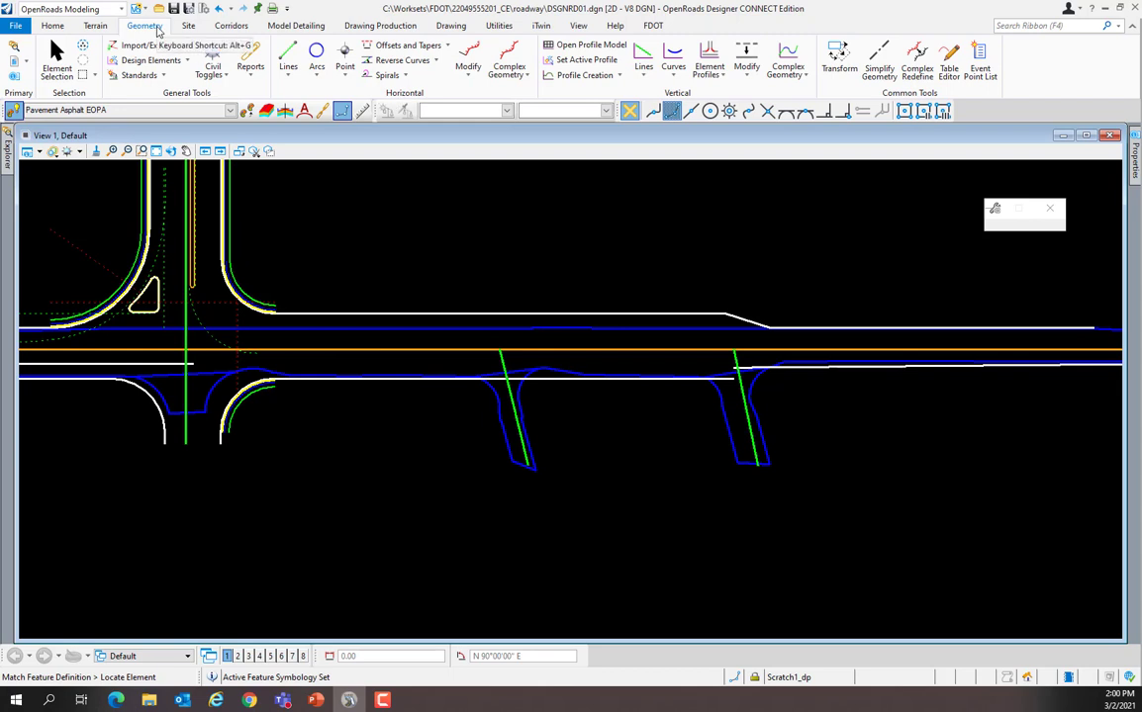
- Offset the entire centerline of the rightmost turnout by 20.00 with Mirror enabled, naming the feature EOPA_TURNOUT1
left_click(447, 46)
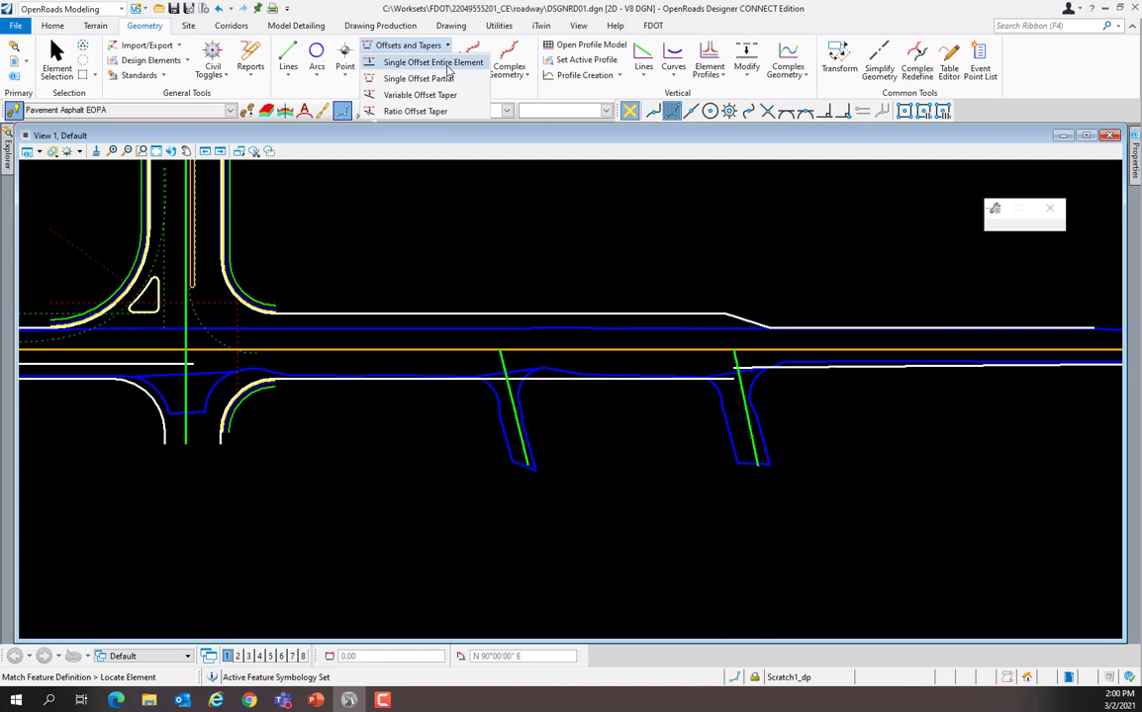
left_click(448, 67)
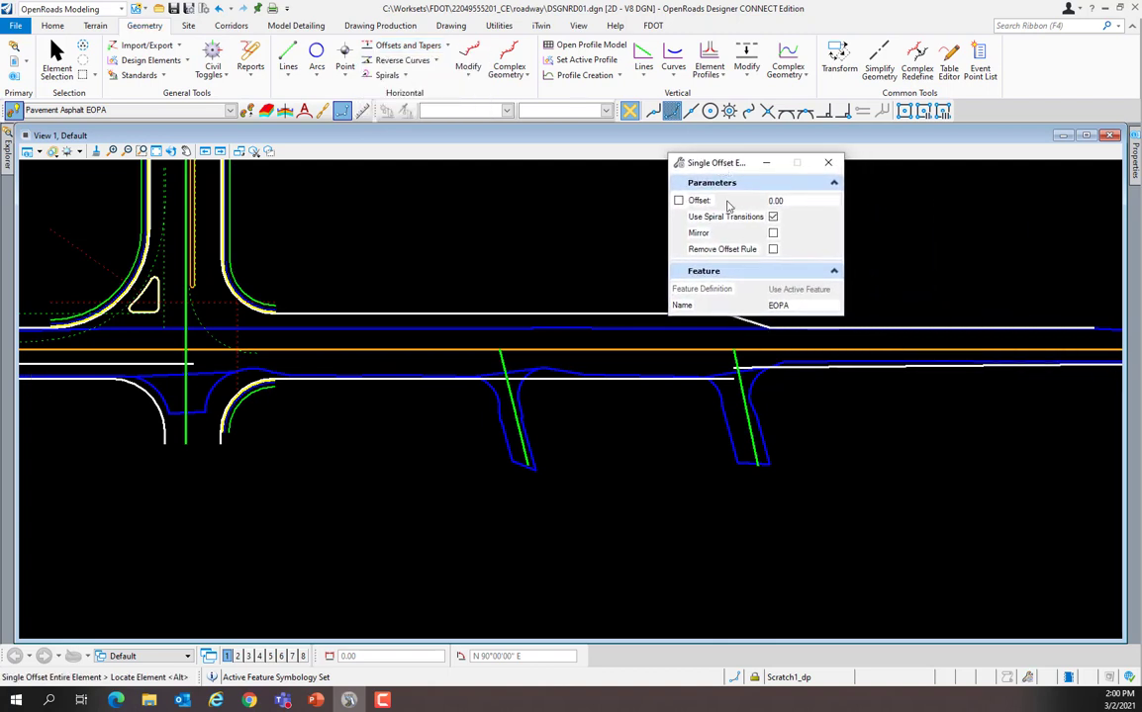
left_click(772, 234)
left_click(794, 306)
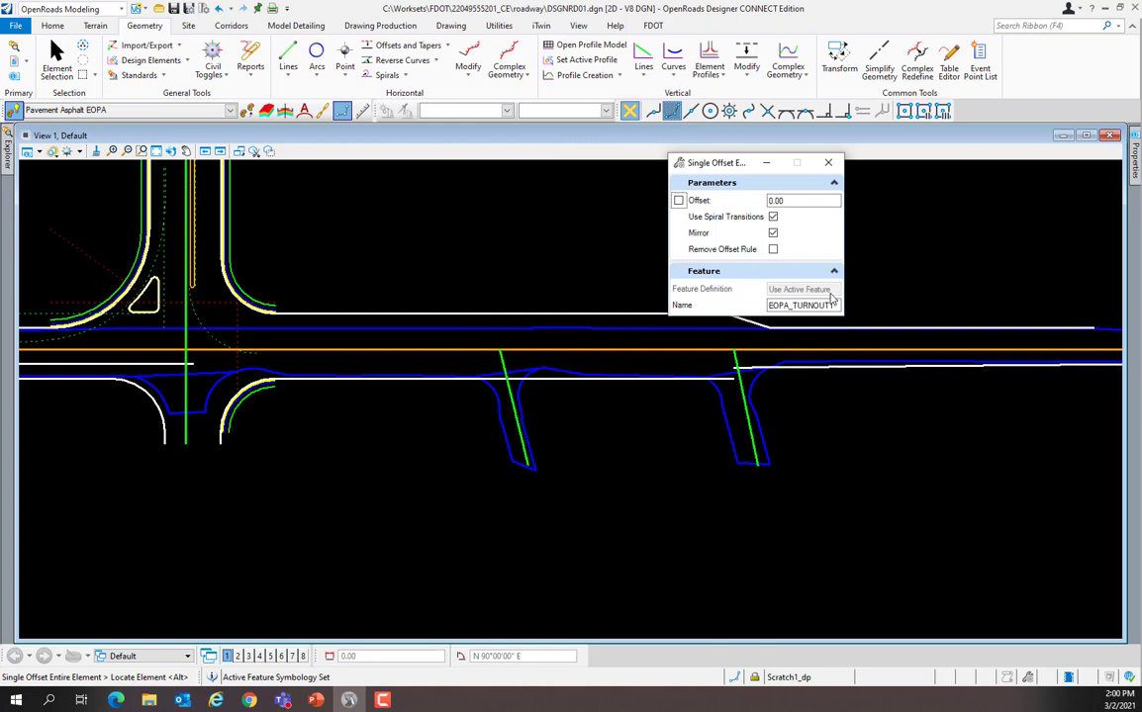
left_click(786, 200)
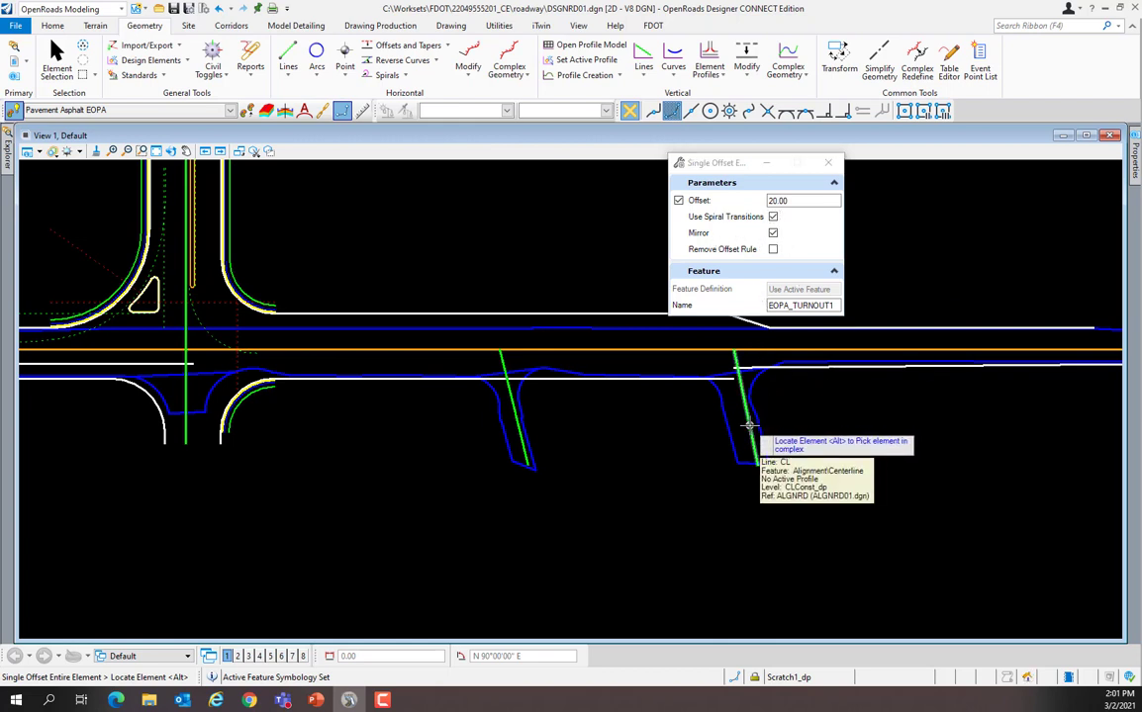
left_click(737, 381)
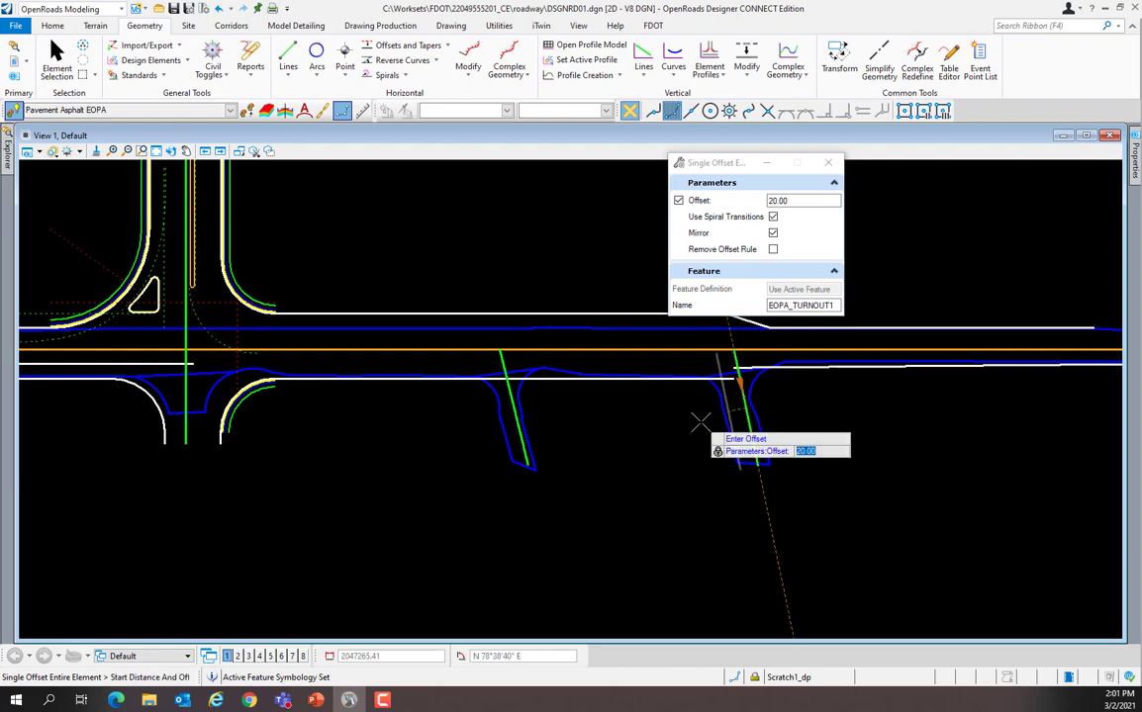
key("Return")
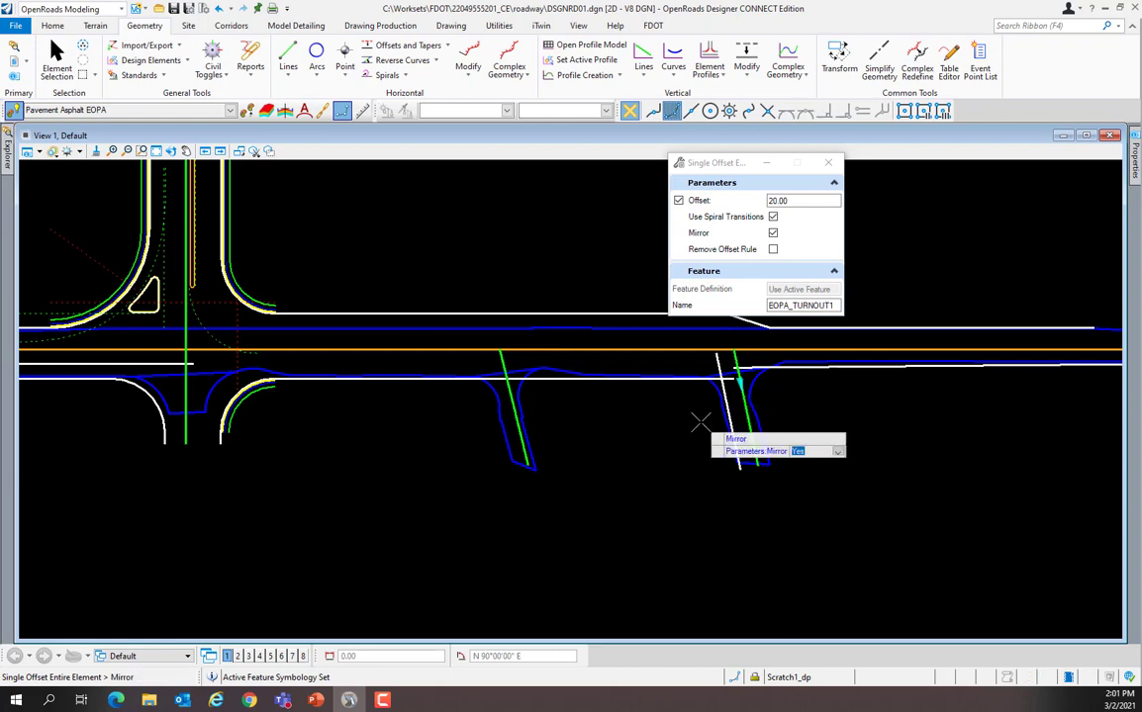
left_click(699, 422)
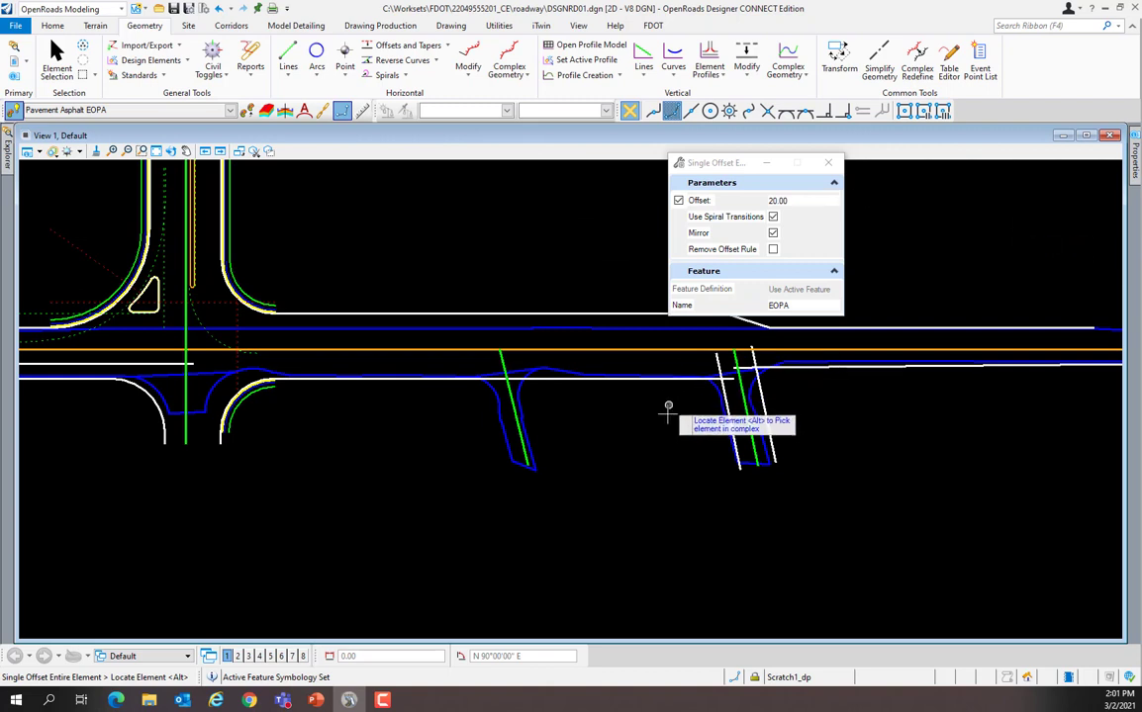
key("Escape")
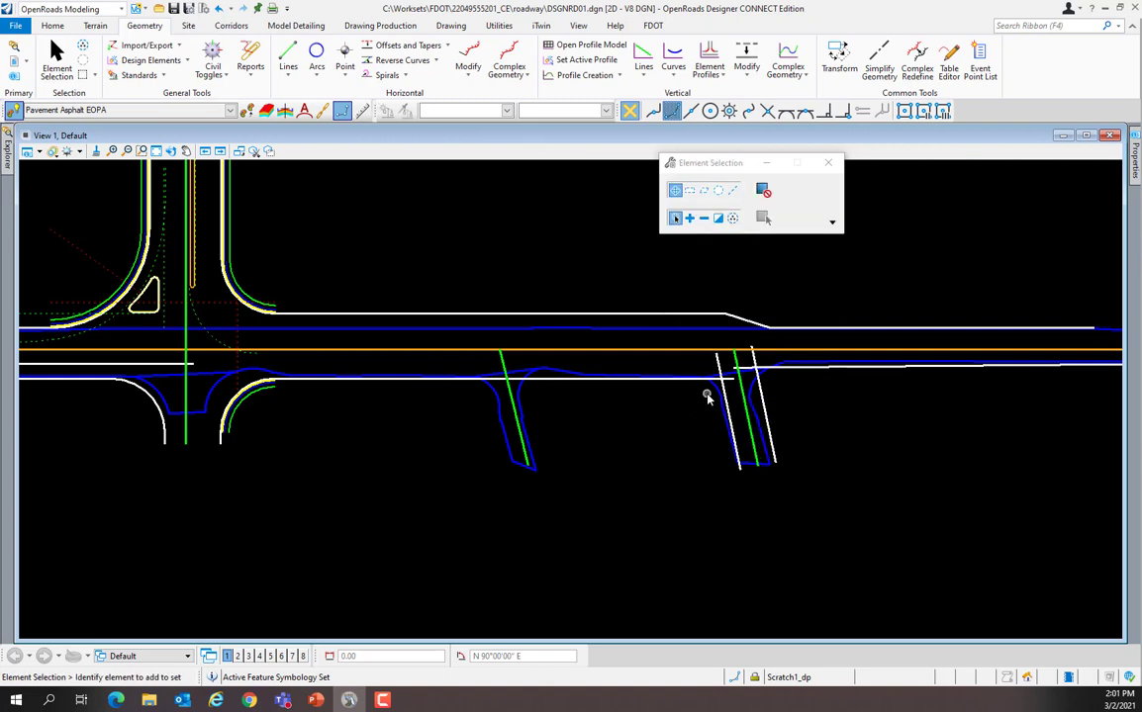
- Set up a Simple Arc between elements with a locked 25.00' radius and the feature name EOPA_ARC_TURNOUT1
left_click(317, 82)
mouse_move(360, 182)
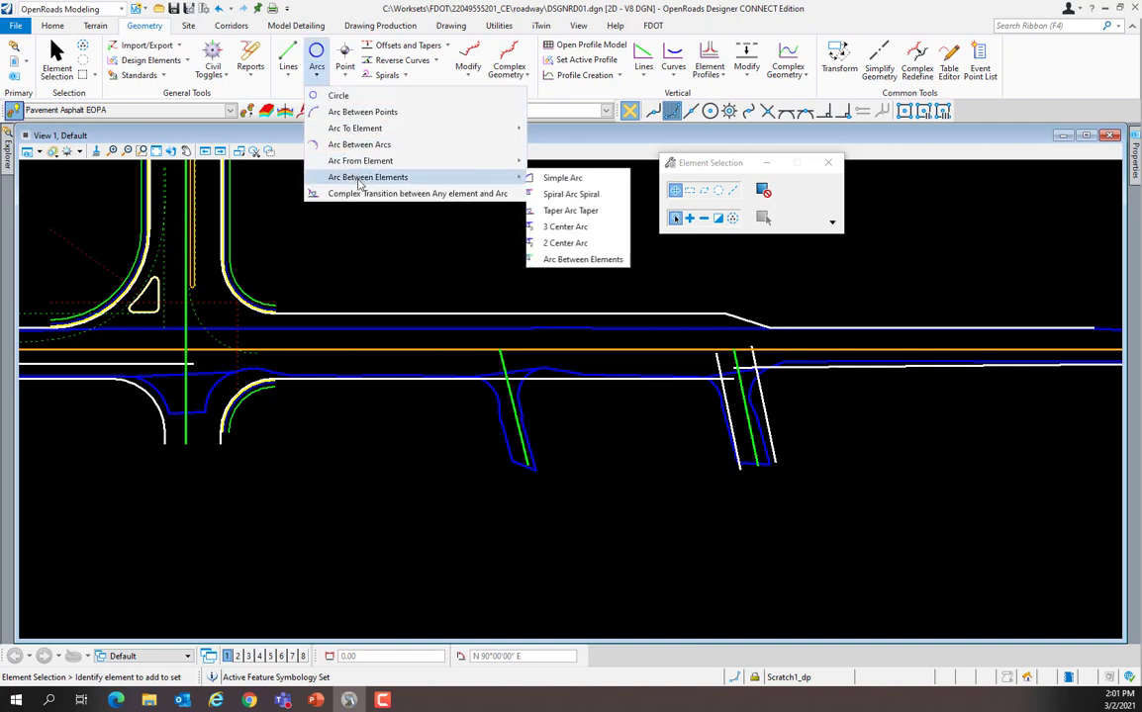
left_click(566, 180)
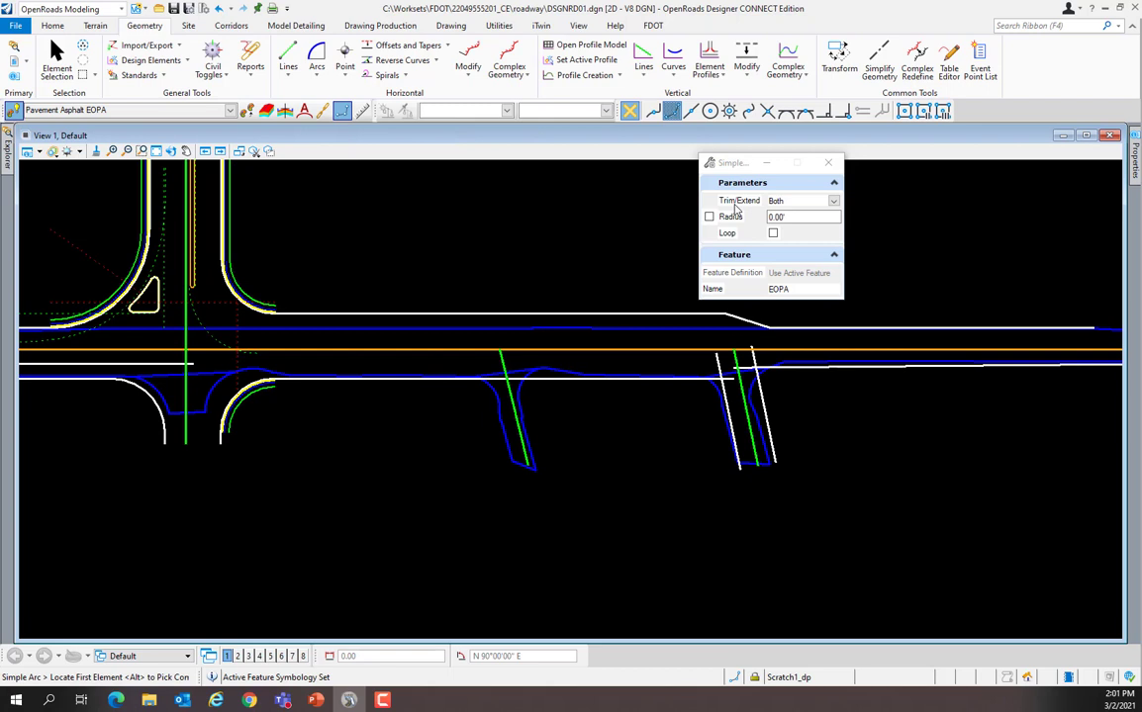
left_click(793, 218)
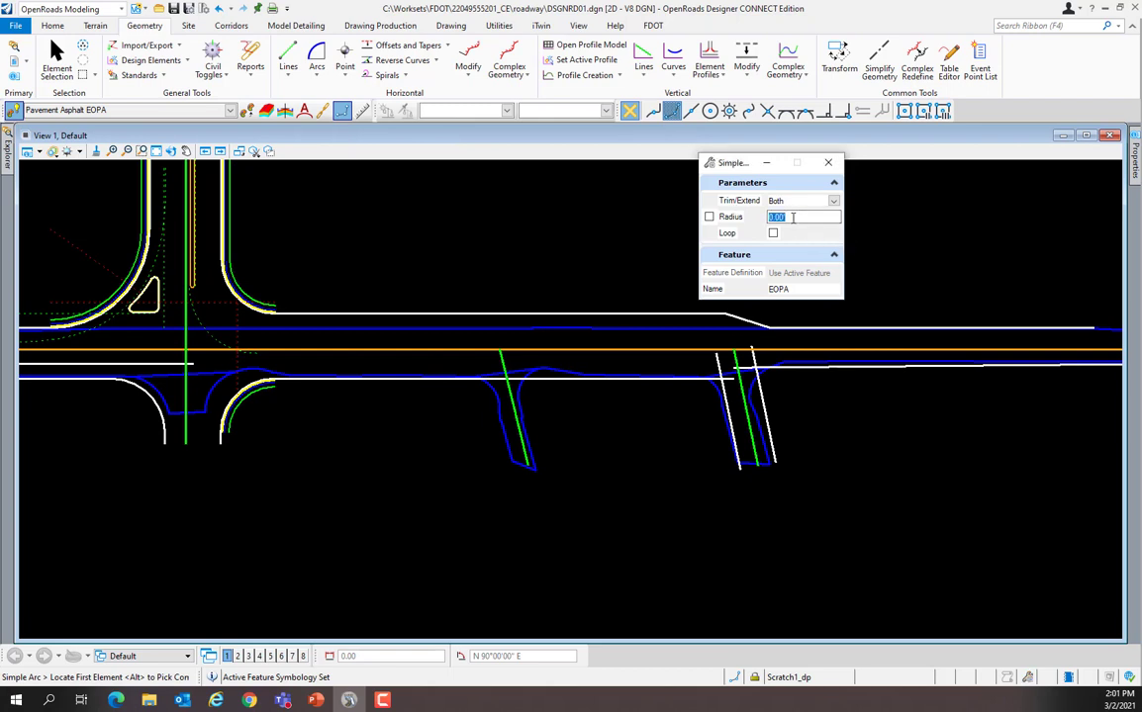
type("25.0")
key("Tab")
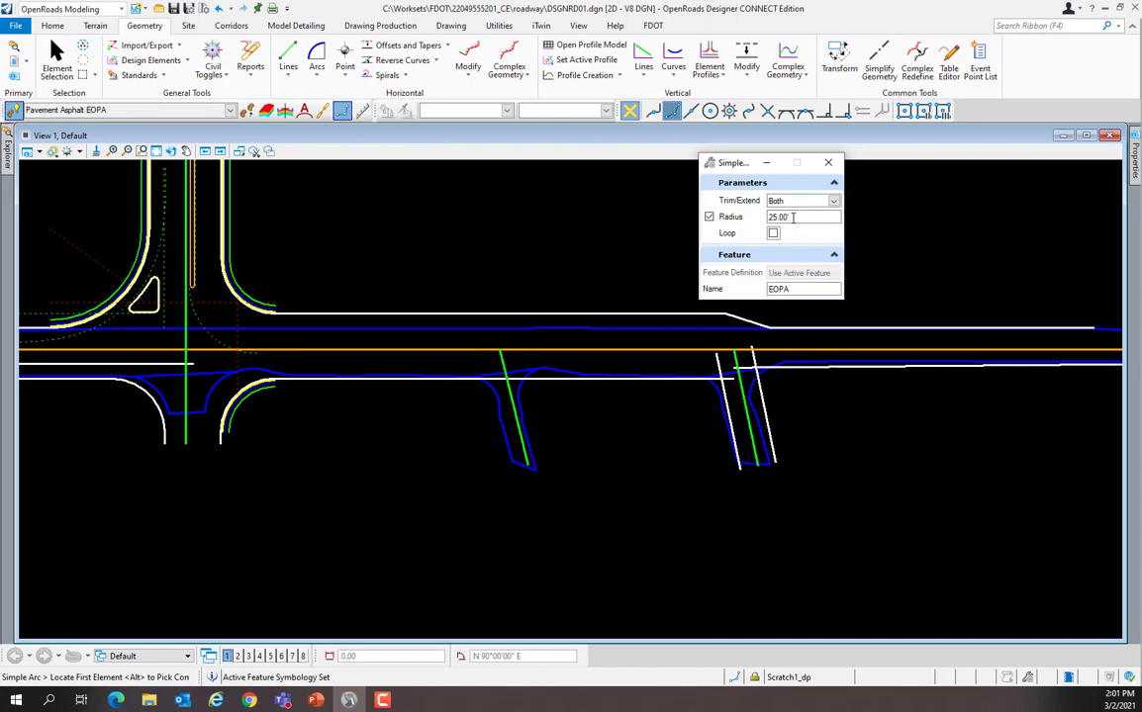
left_click(798, 288)
type("_ARC_TURNOUT1")
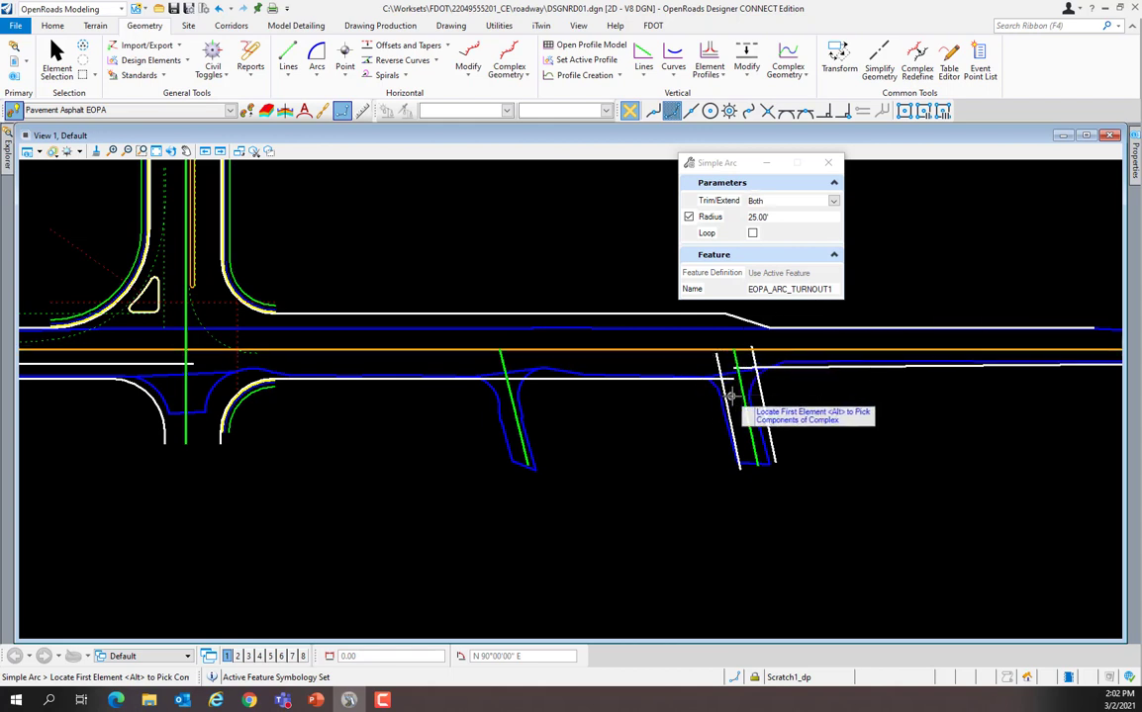
- Place the arc between the rightmost turnout's west edge and the mainline edge of pavement, trimming both elements
scroll(727, 390, "up", 2)
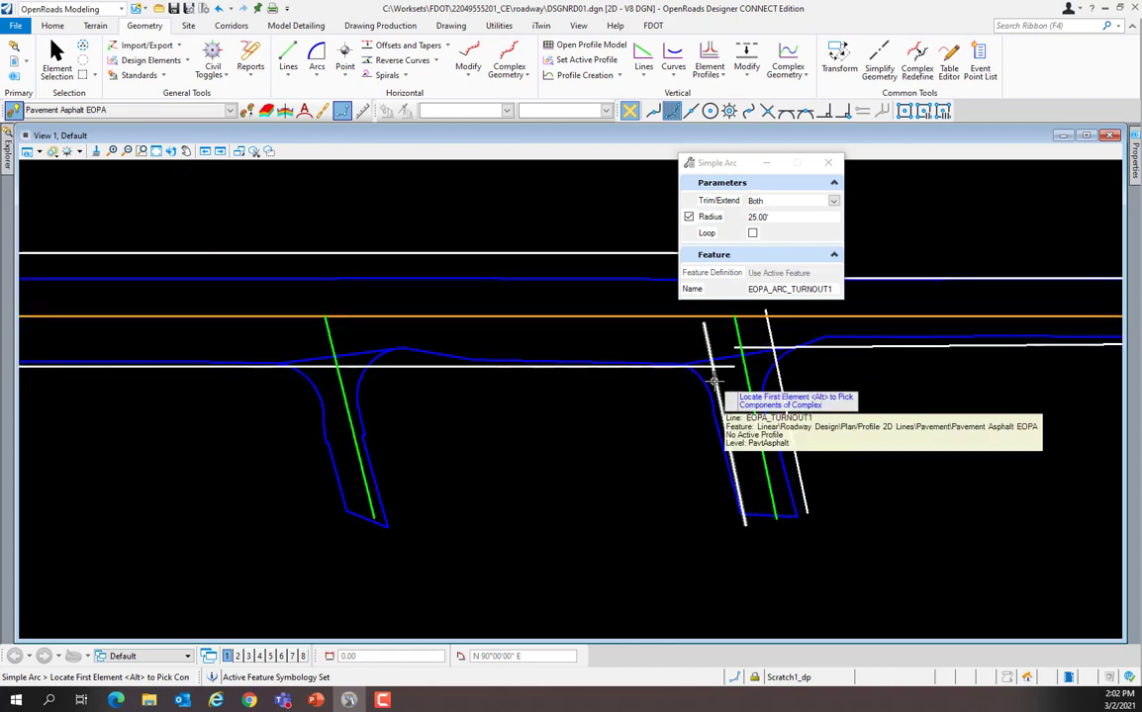
left_click(714, 379)
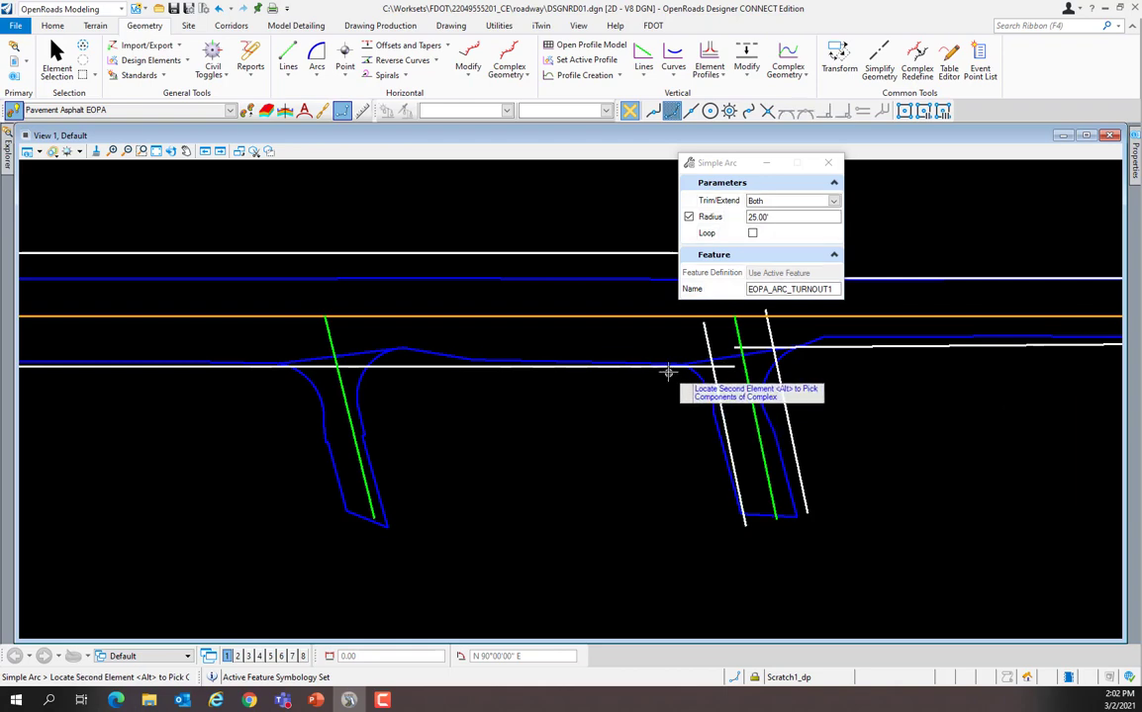
left_click(644, 405)
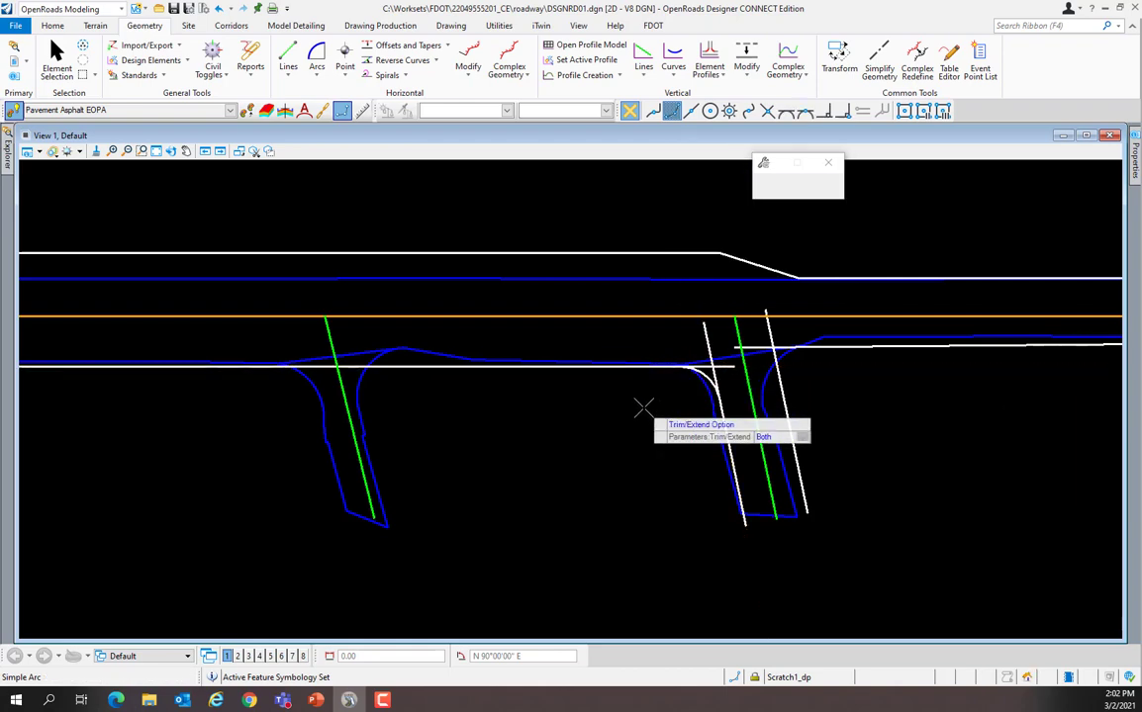
left_click(645, 406)
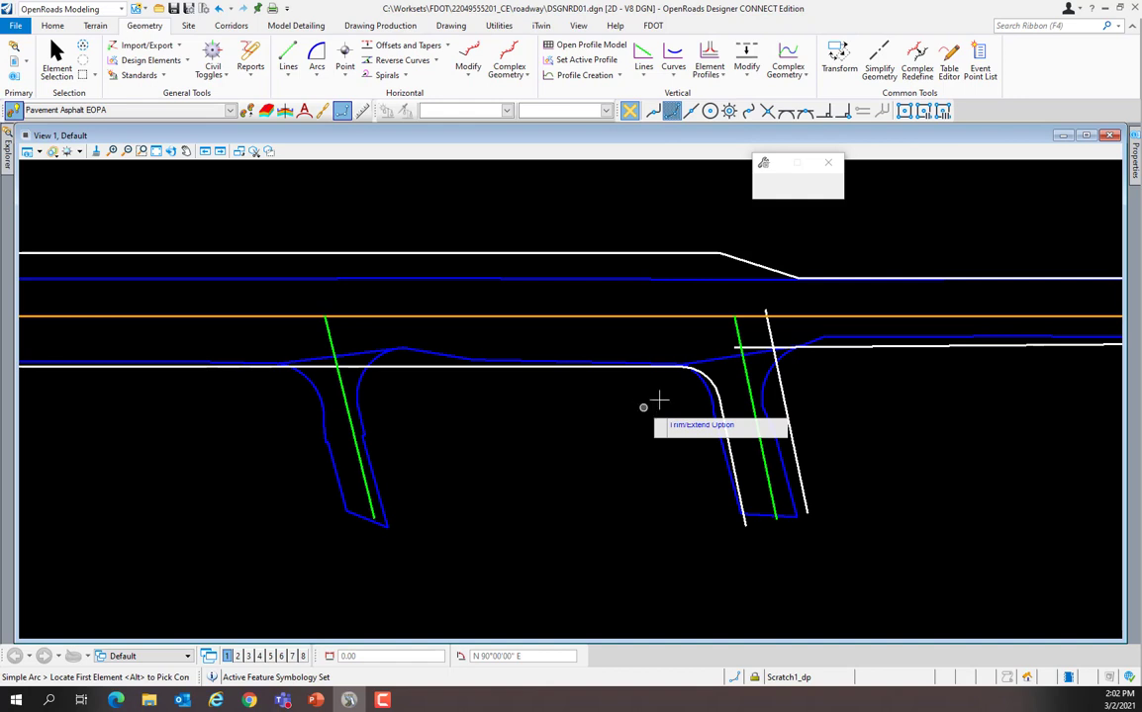
- Round the corner between the rightmost turnout's east edge and the mainline edge with a 25.00' arc named EOPA_ARC_TURNOUT2, trimming both
left_click(796, 380)
left_click(808, 348)
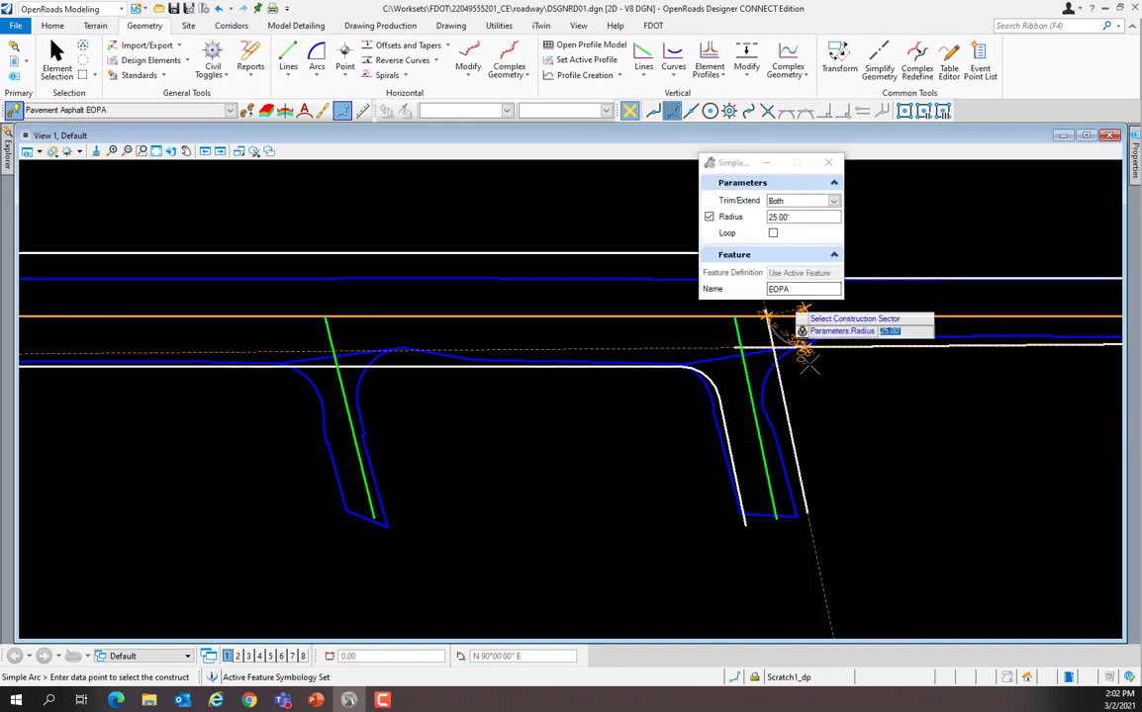
left_click(805, 290)
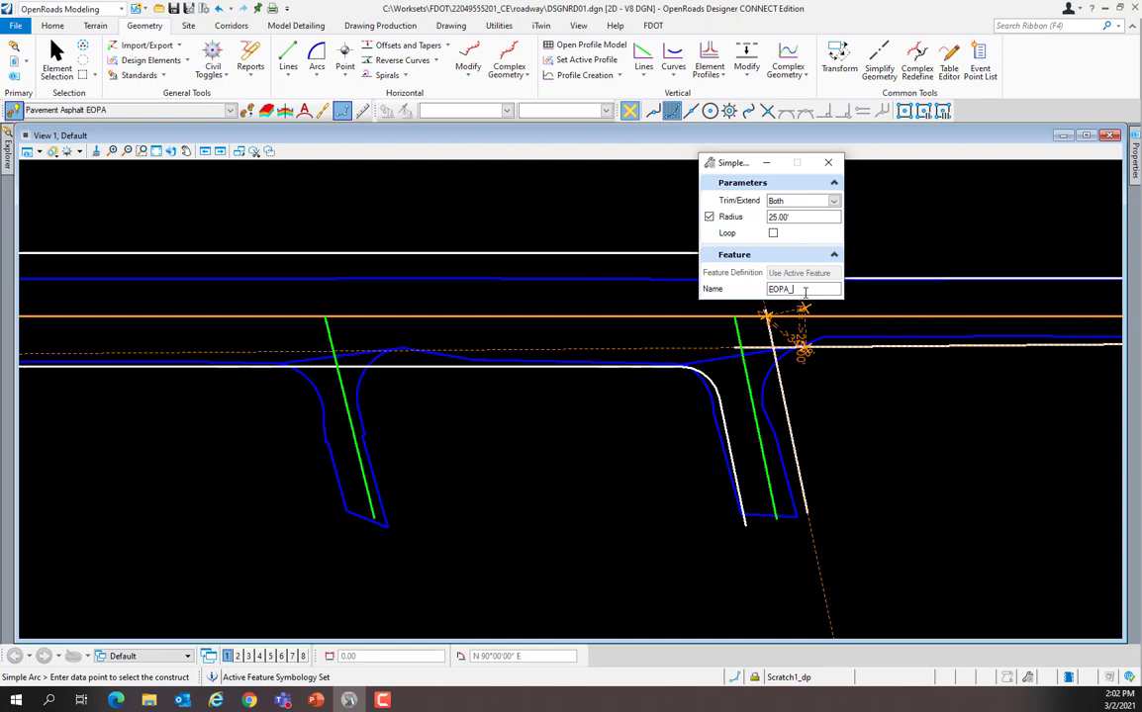
type("_ARC_TURNOUT2")
key("Tab")
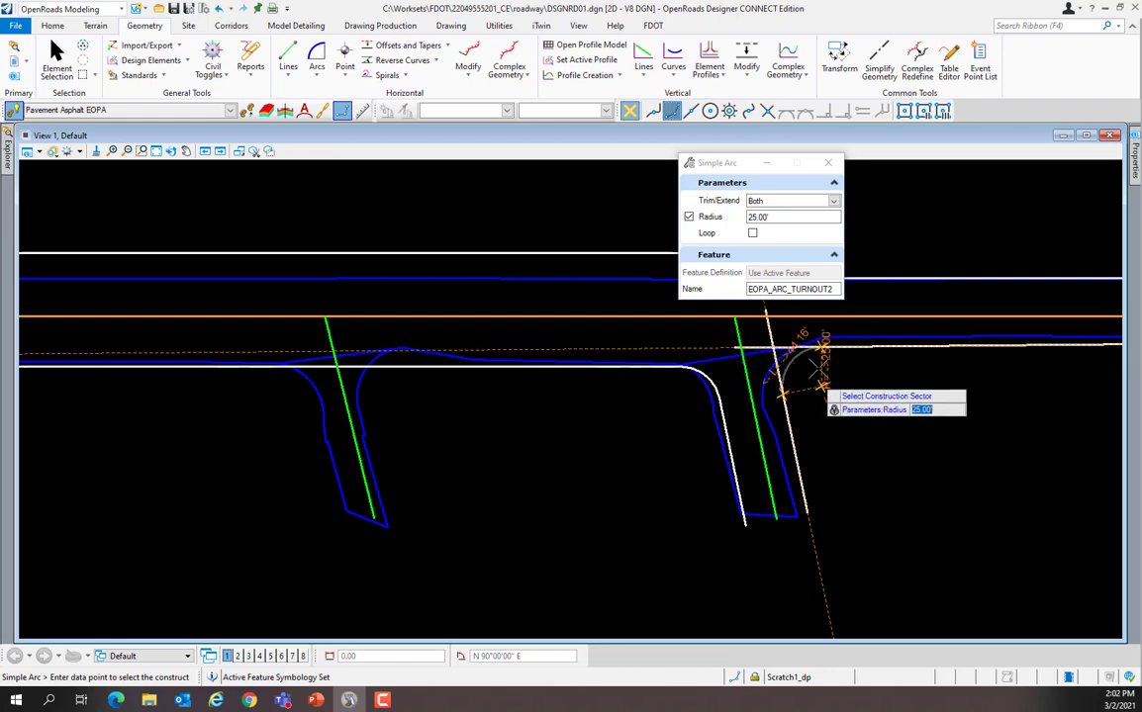
left_click(854, 405)
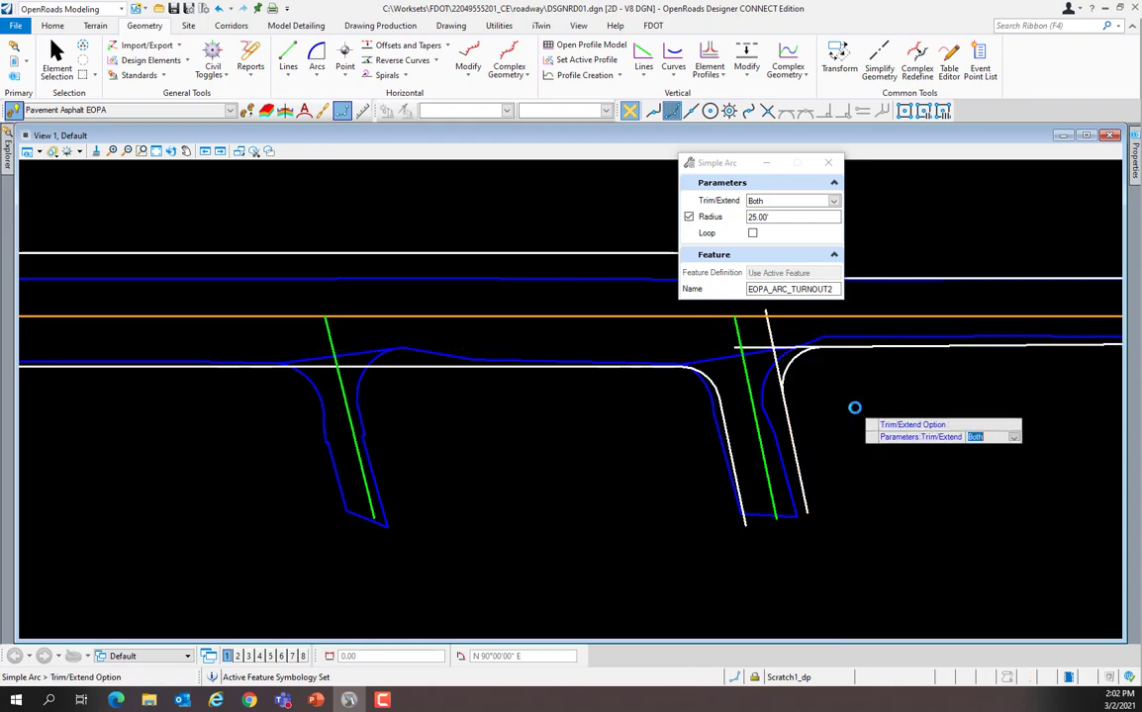
left_click(855, 408)
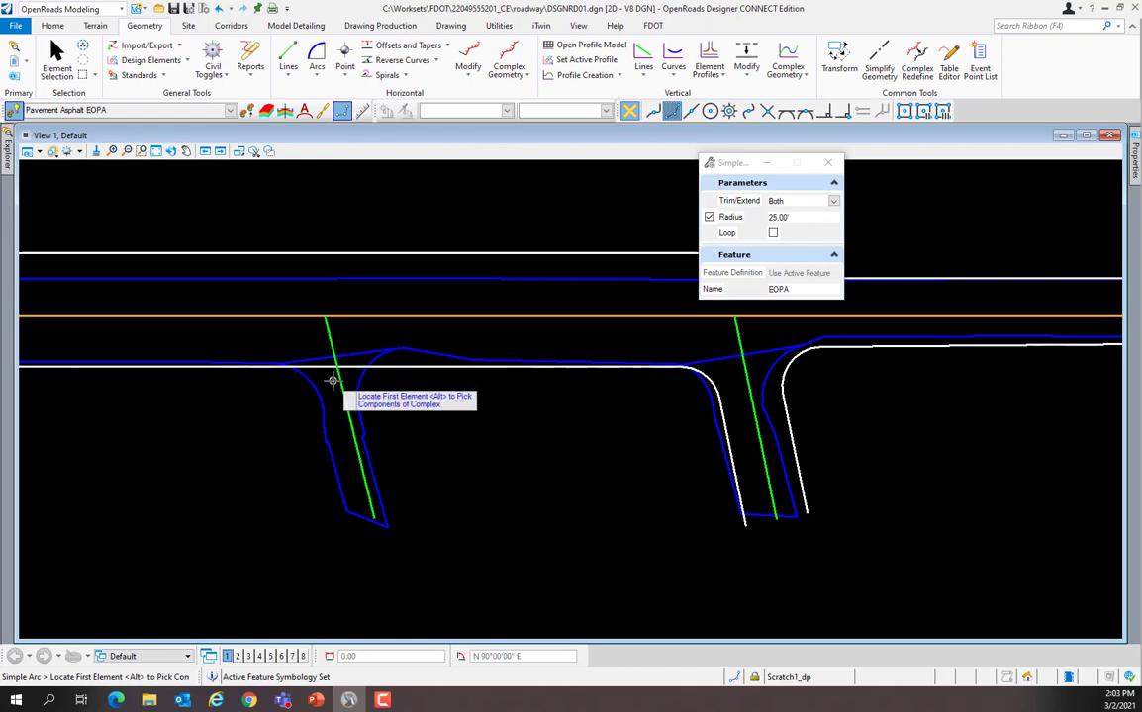
- Start placing a civil cell and choose Rural Side Road Turnout from the FDOT_2D-Intersection_Details.dgnlib library
left_click(294, 26)
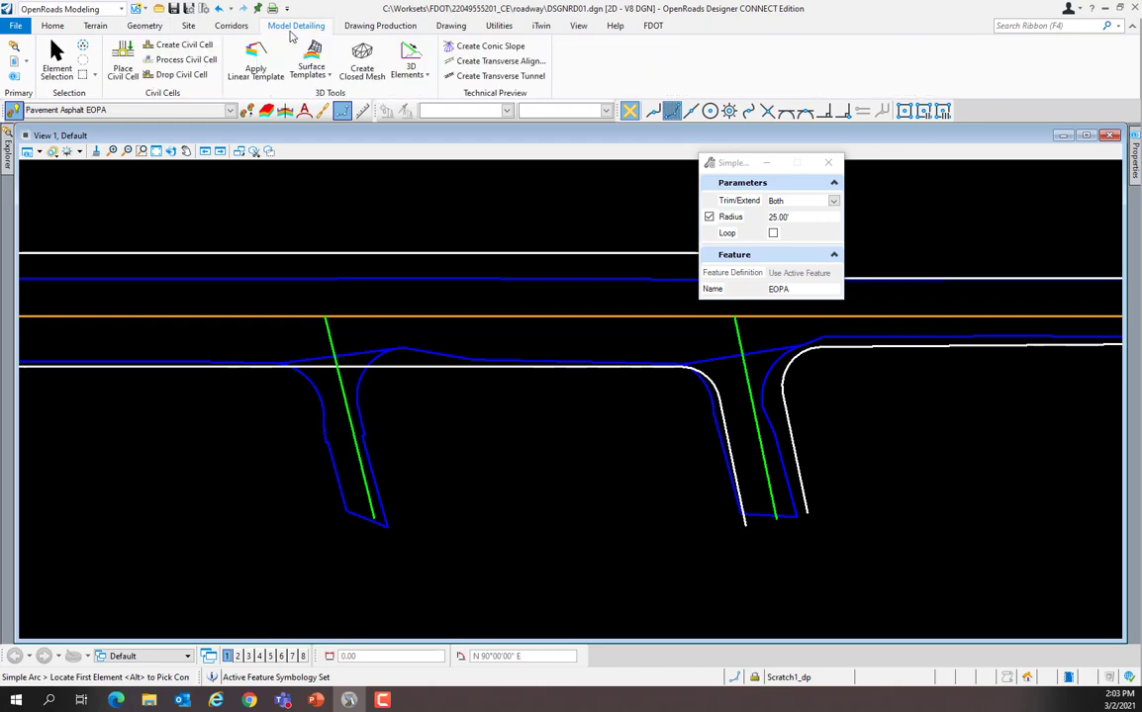
left_click(123, 62)
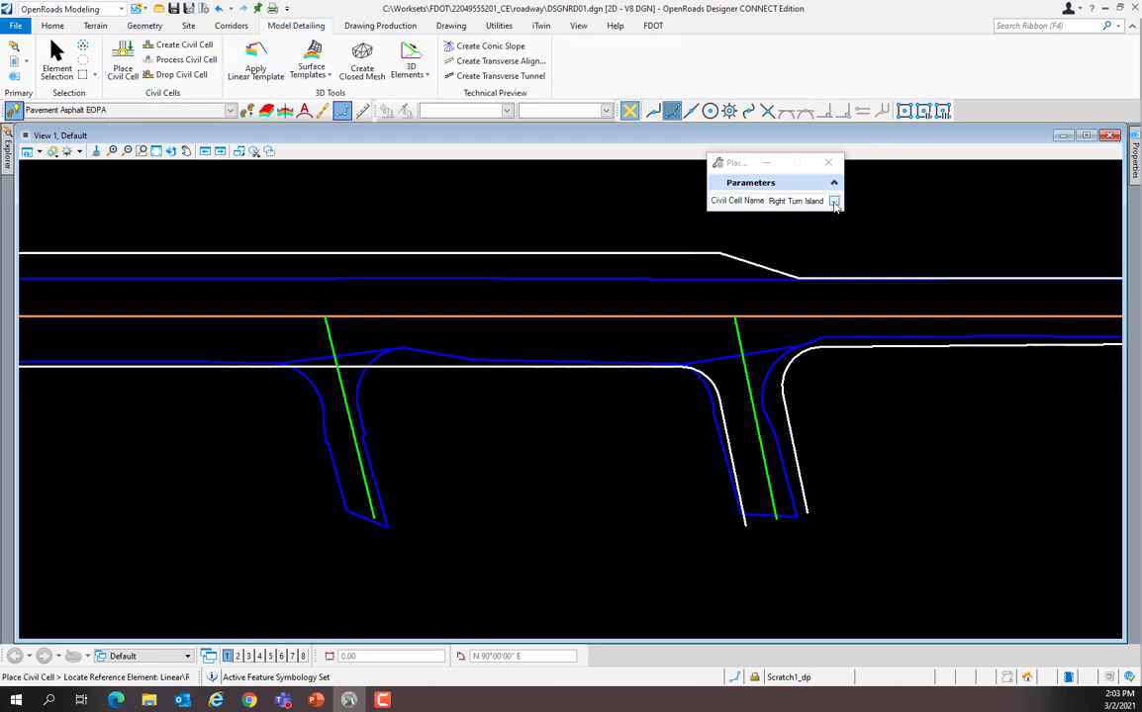
left_click(834, 201)
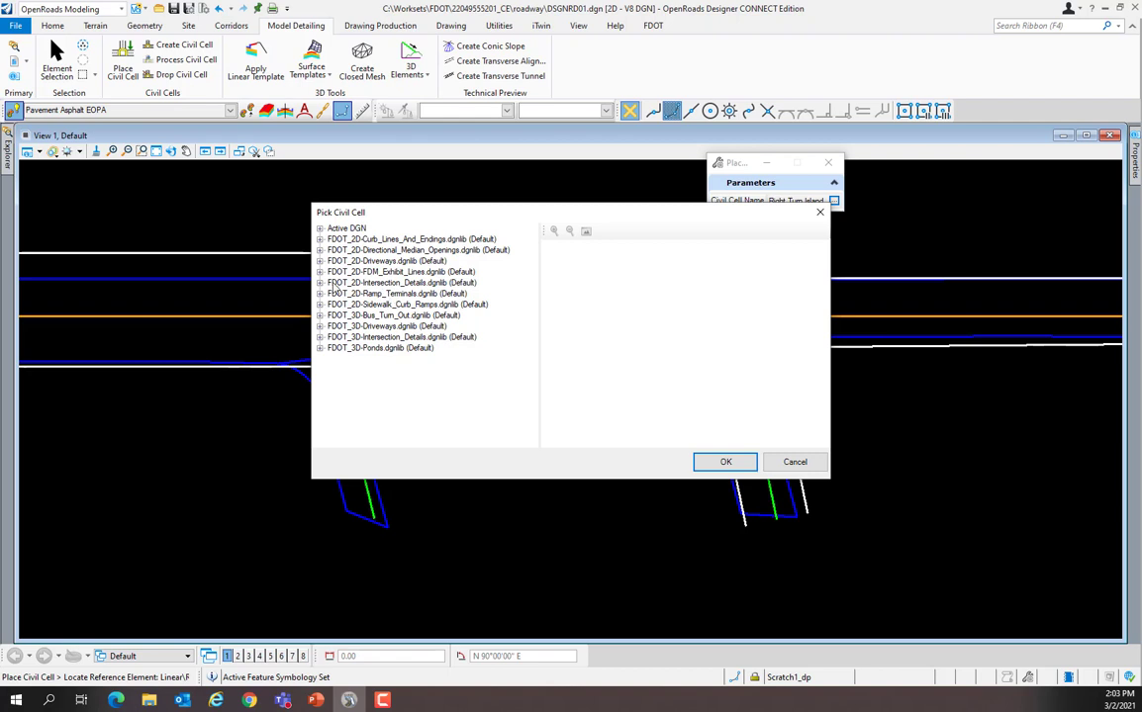
double_click(371, 283)
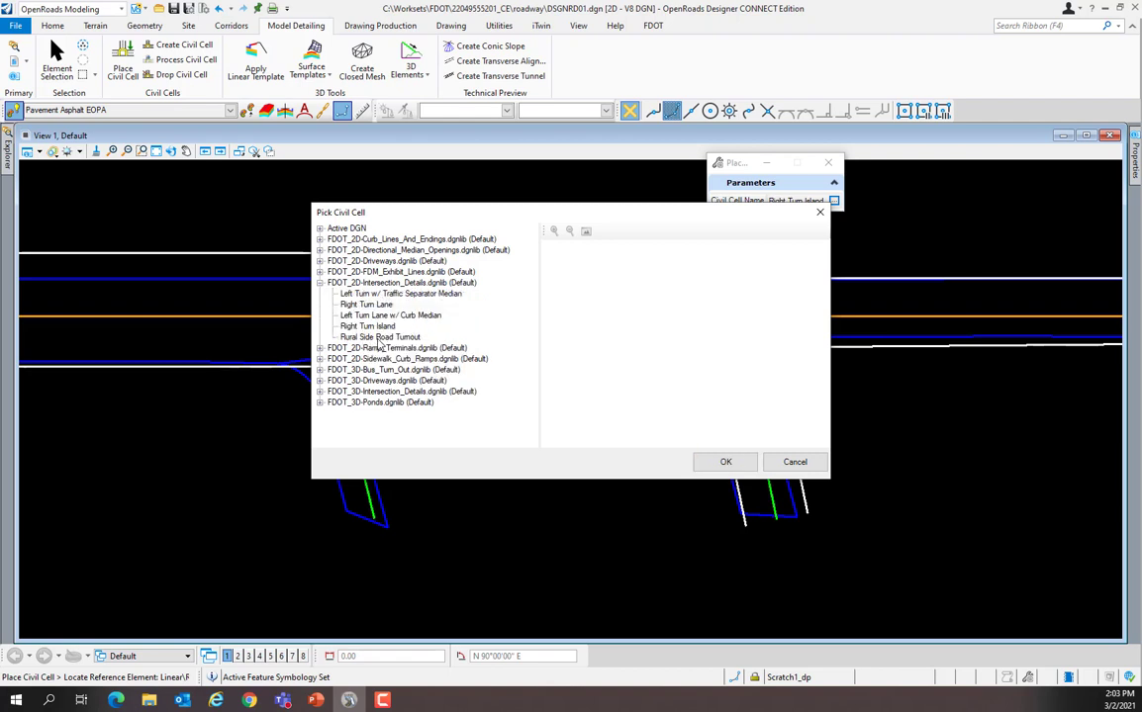
left_click(379, 338)
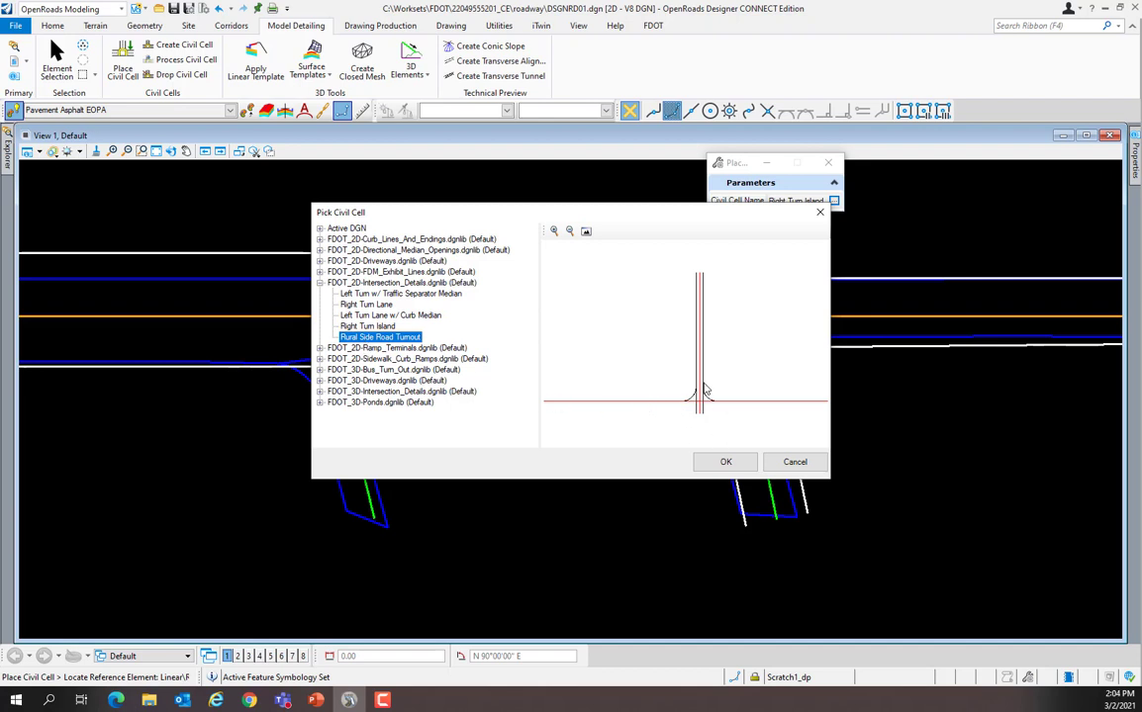
left_click(727, 462)
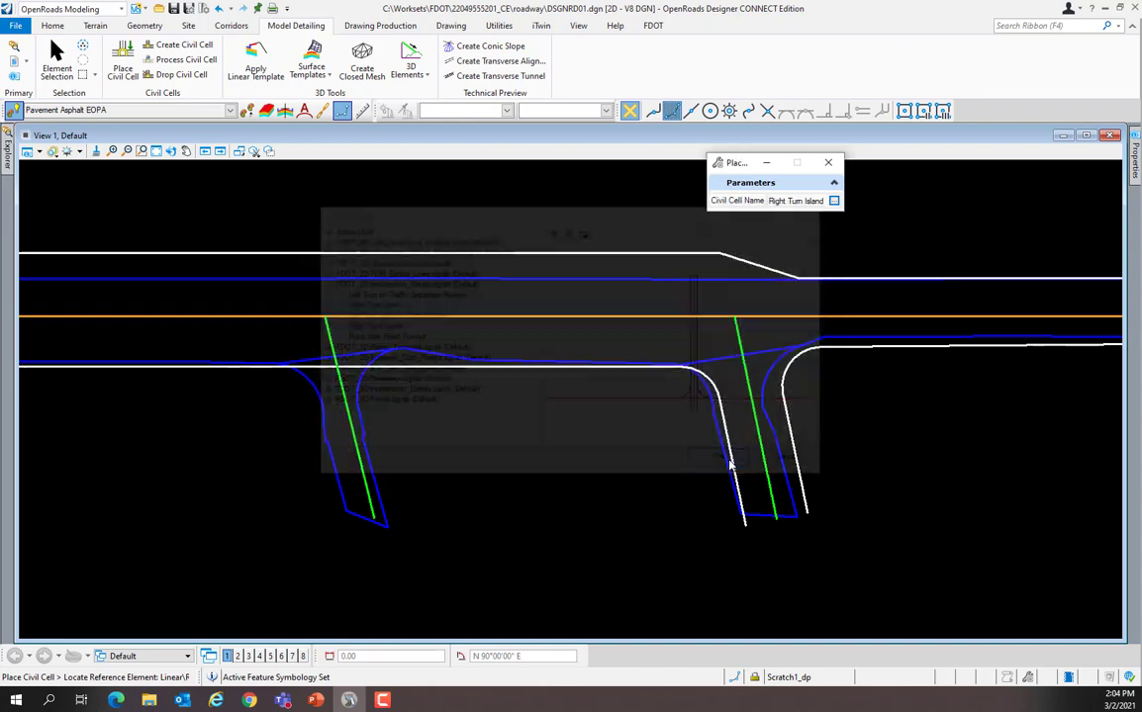
- Place the turnout cell on the southern mainline edge of pavement and the neighboring turnout's centerline, flipped to the south side
left_click(315, 368)
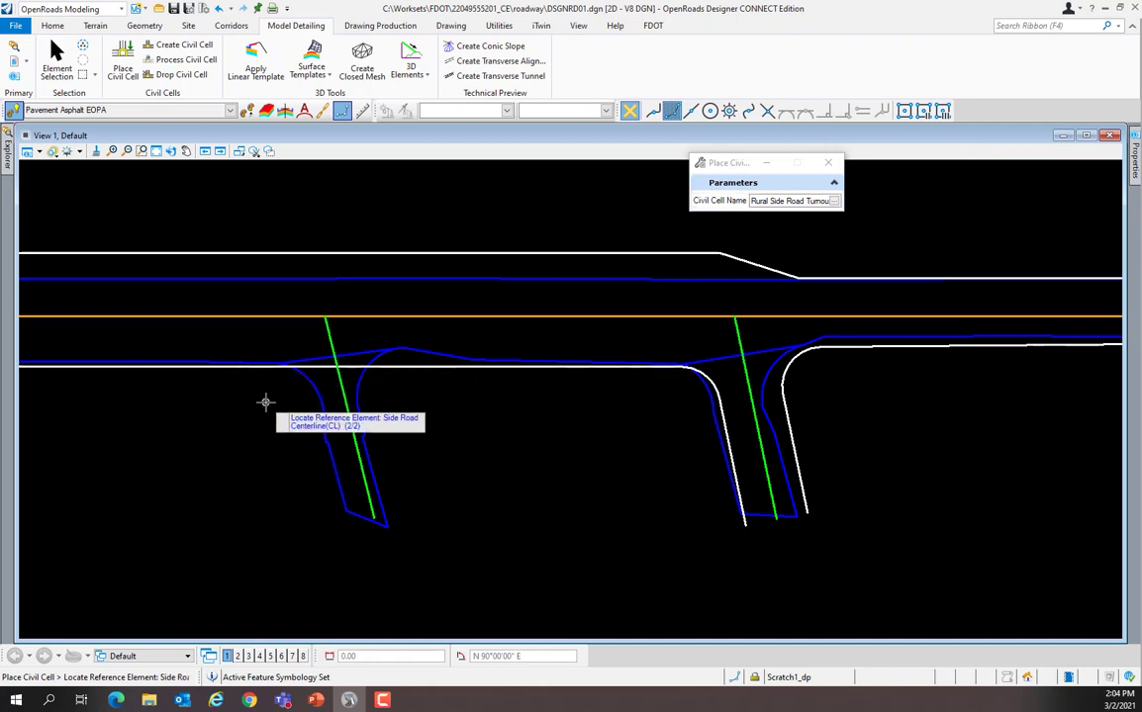
left_click(358, 464)
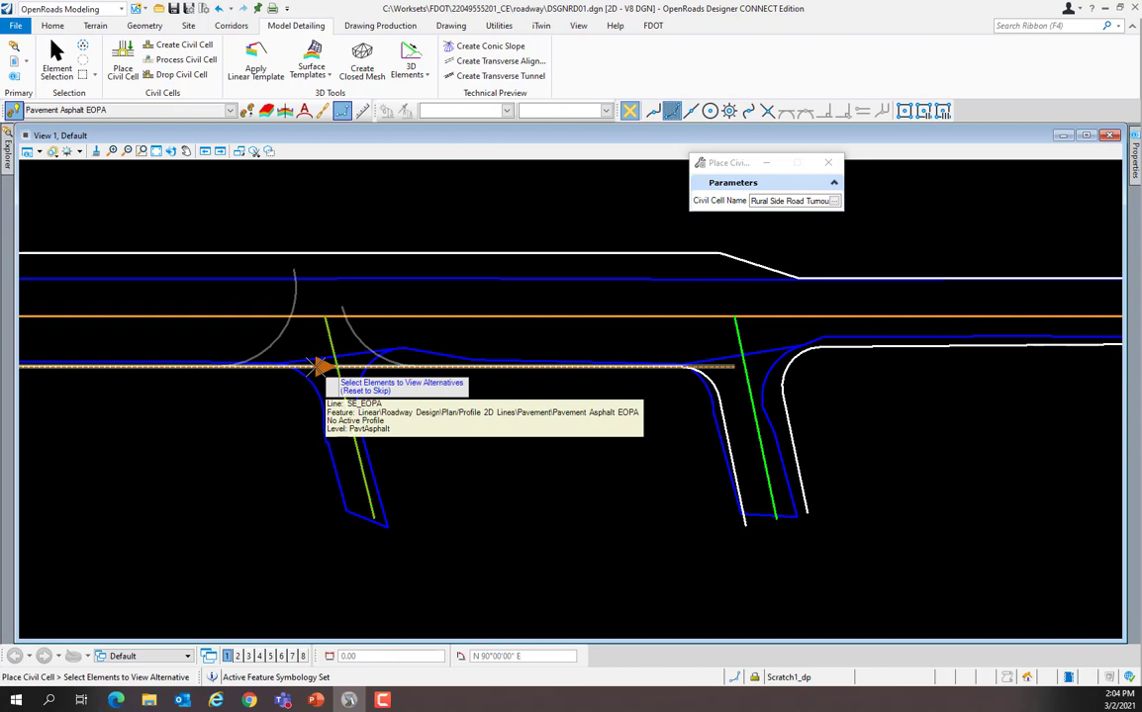
left_click(316, 368)
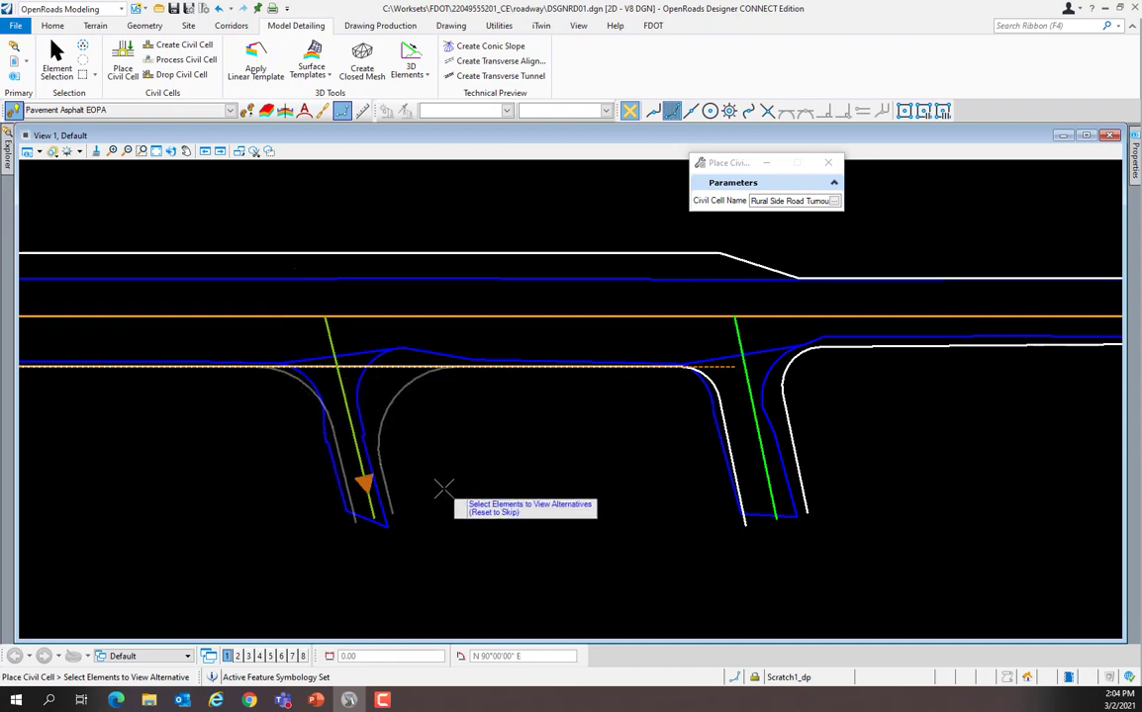
right_click(433, 456)
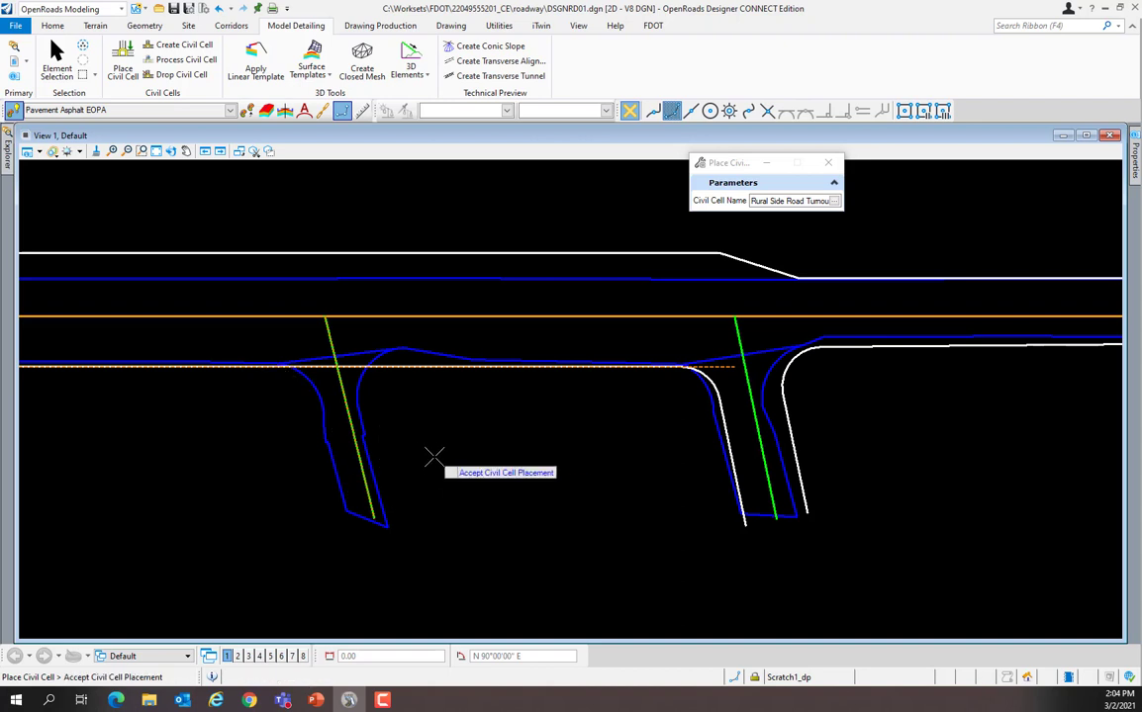
left_click(434, 456)
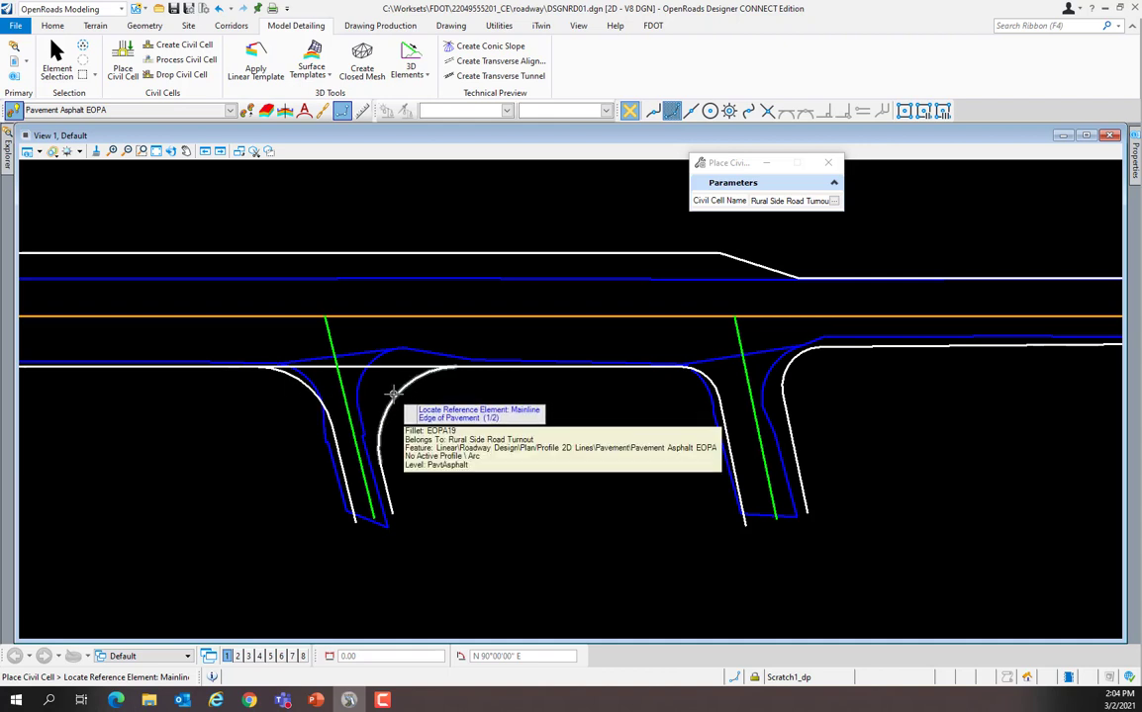
- Set the radius of the placed turnout cell's east corner fillet to 25 ft
left_click(57, 58)
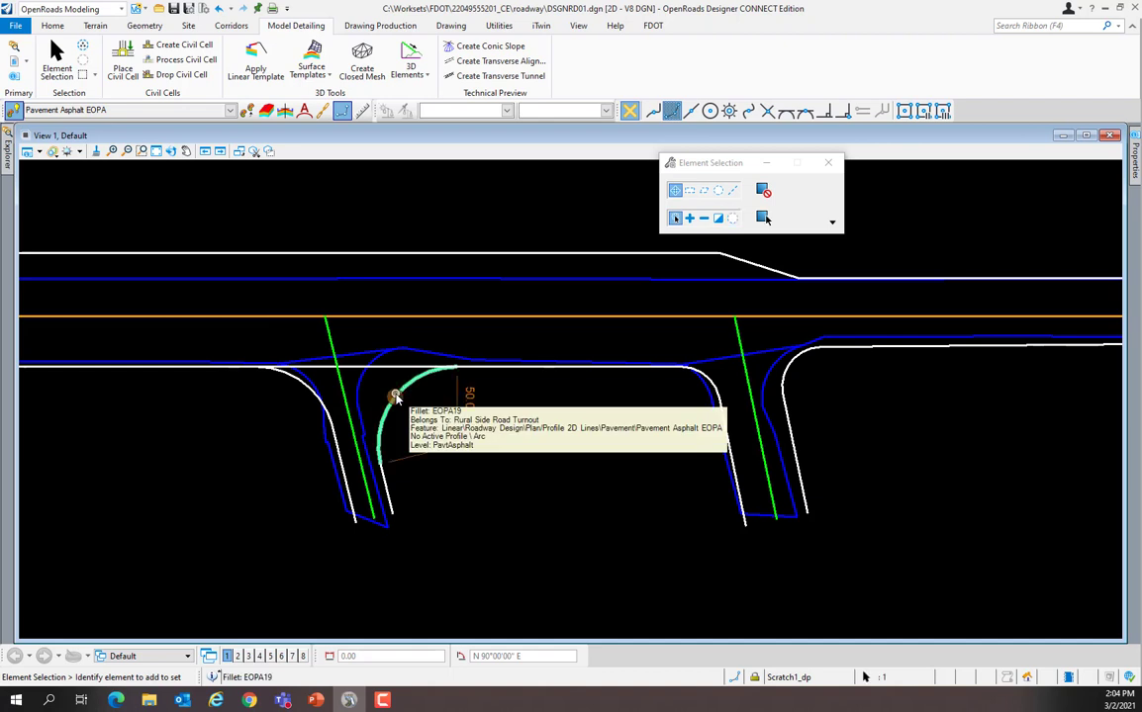
left_click(469, 398)
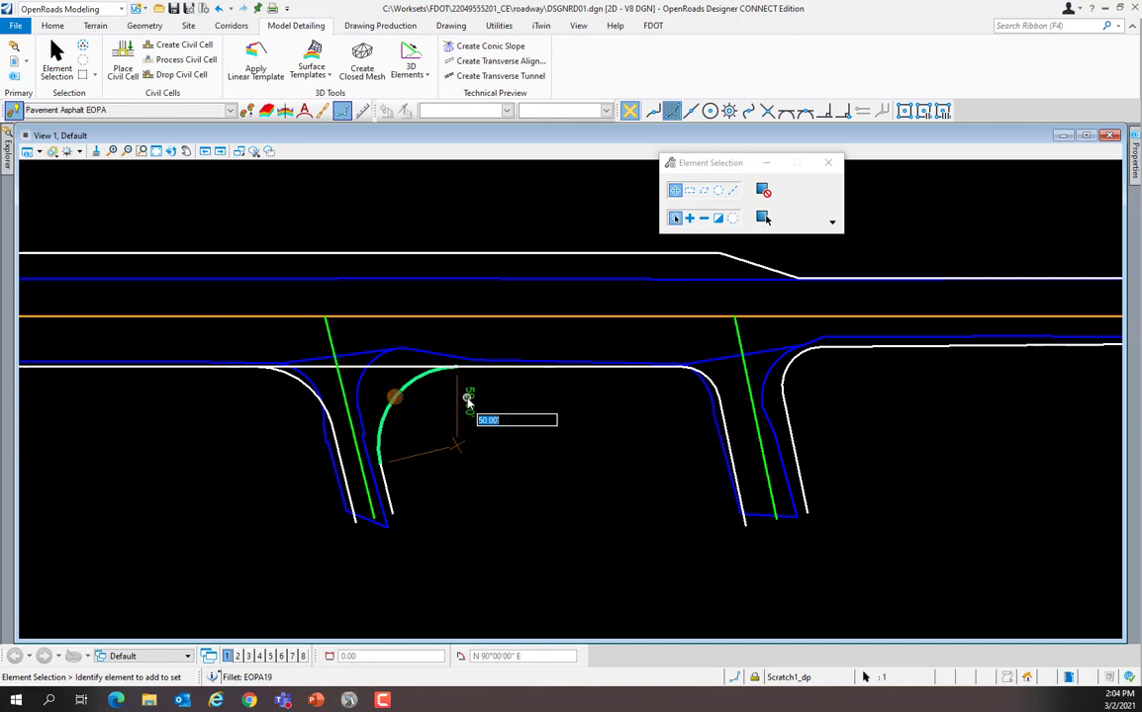
type("25")
key("Return")
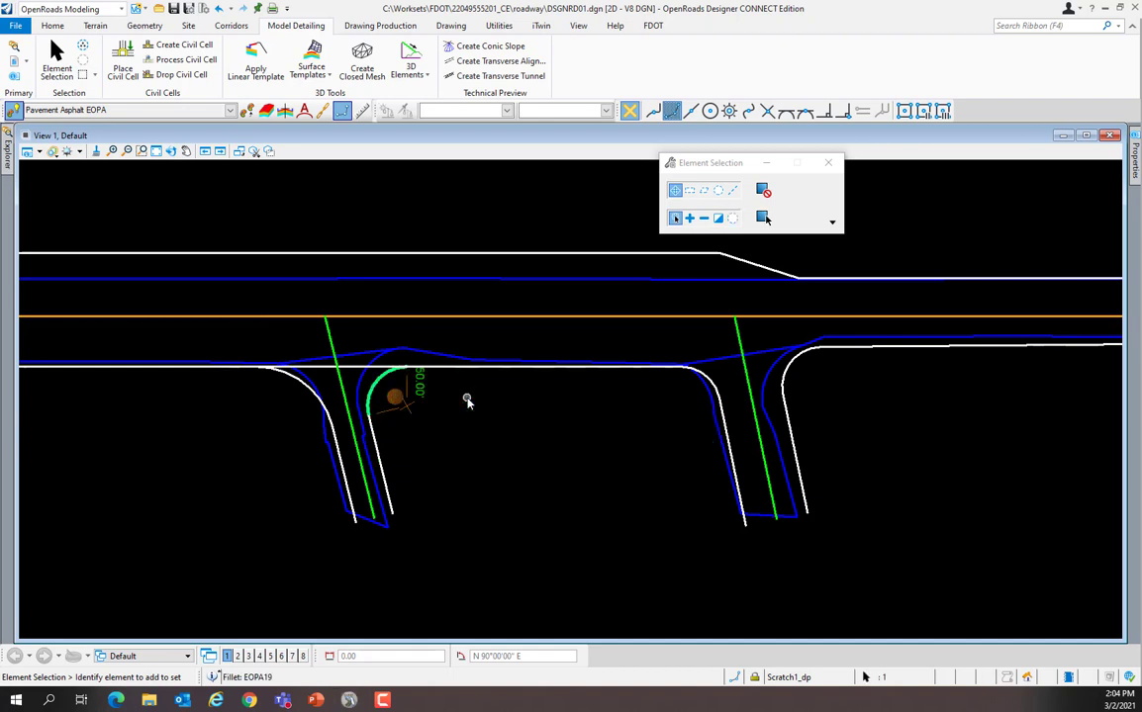
left_click(469, 399)
- Set the radius of the turnout cell's west corner fillet to 25 ft and clear the selection
left_click(294, 381)
left_click(268, 400)
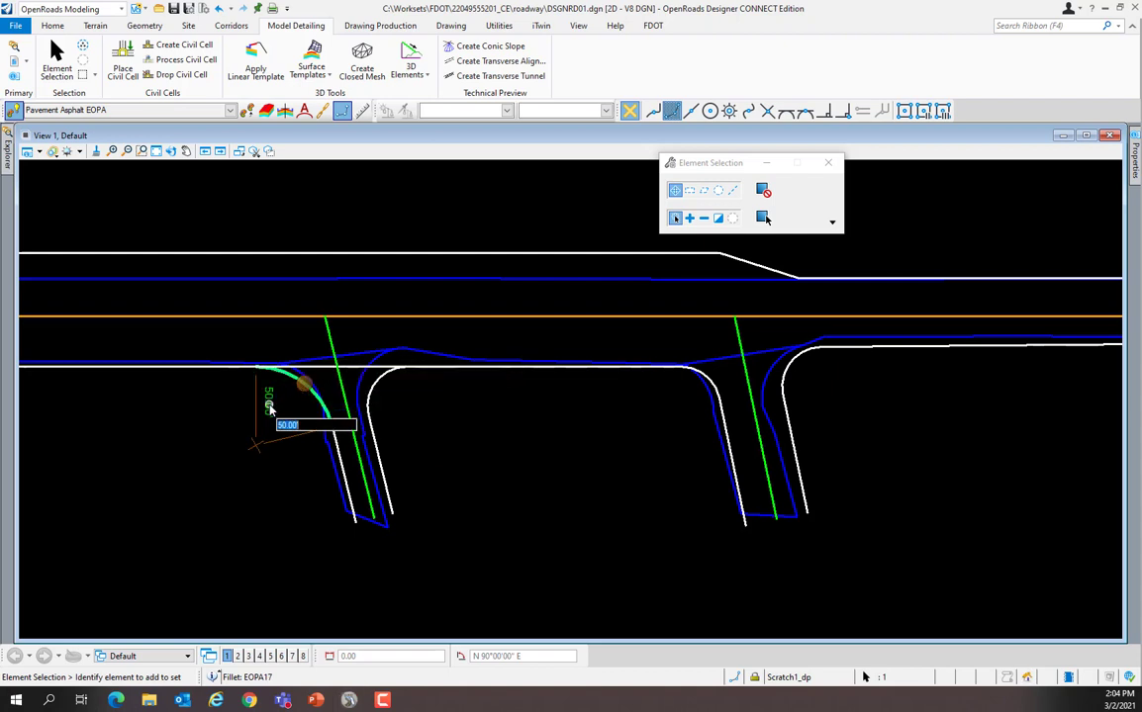
type("25")
key("Return")
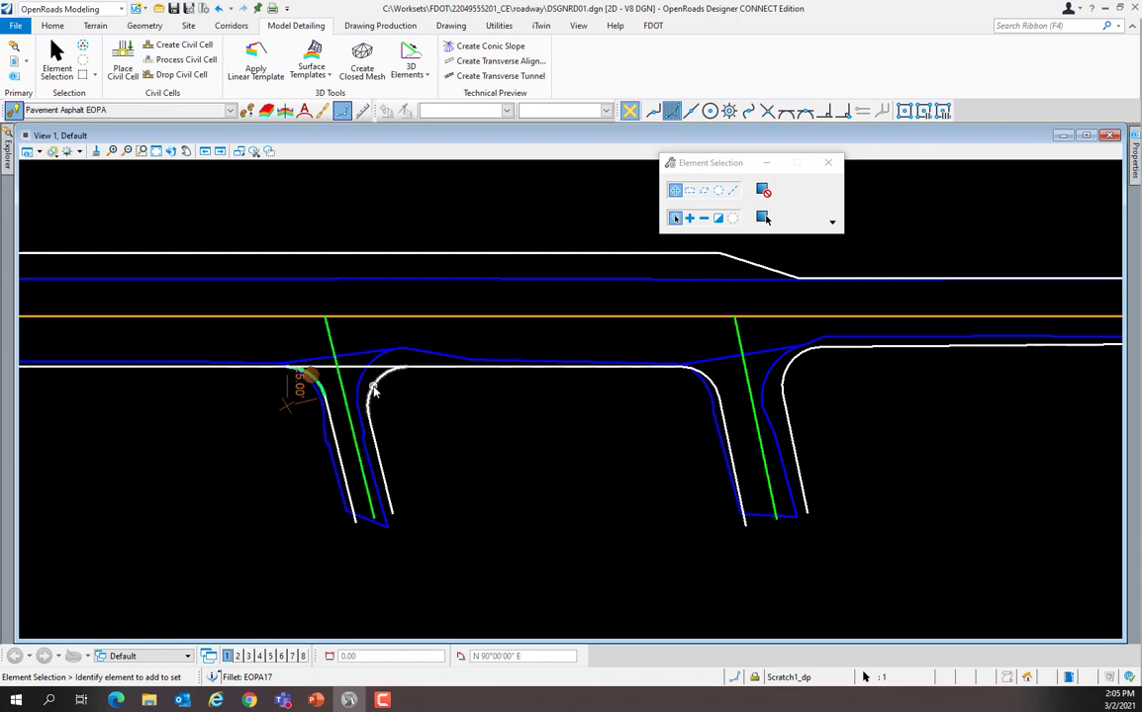
left_click(423, 420)
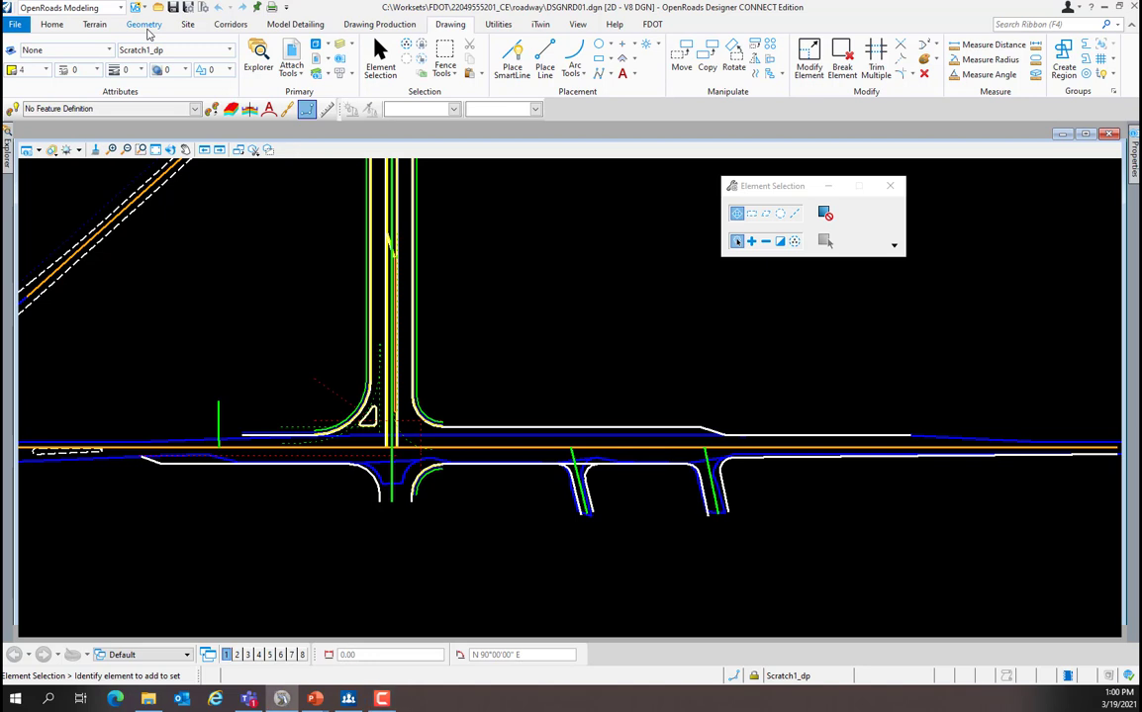
- Start a Single Offset Entire Element with a 5.00 offset and the Shoulder Paved PSHLDR feature definition
left_click(144, 23)
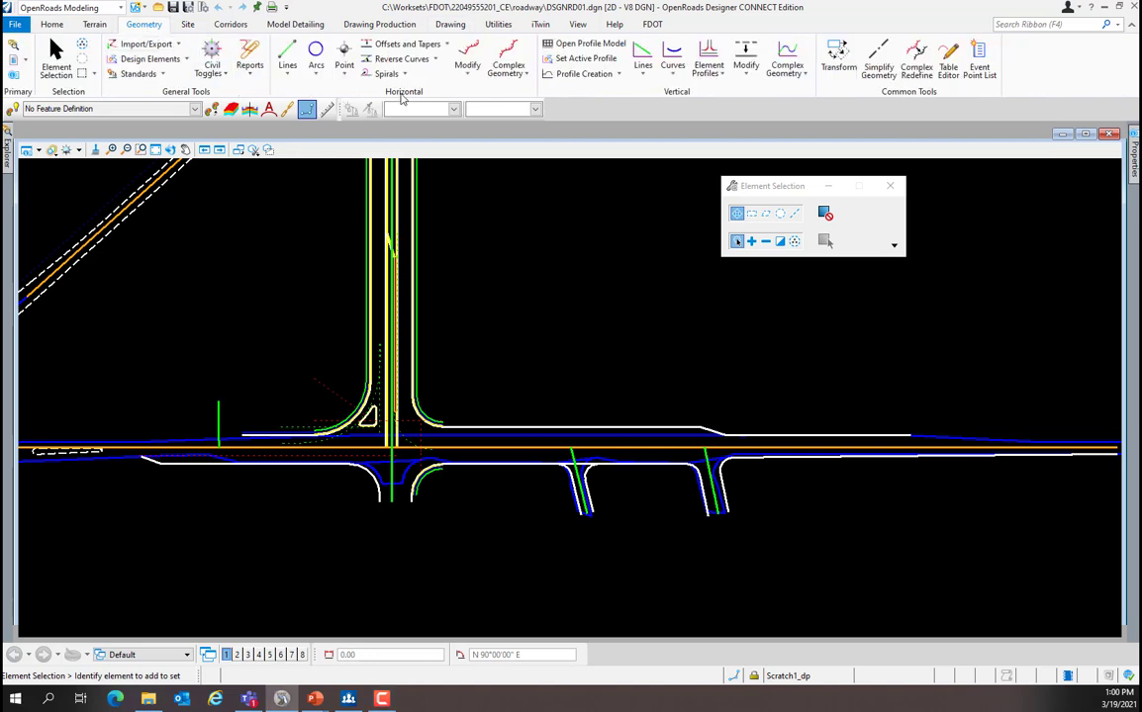
left_click(446, 45)
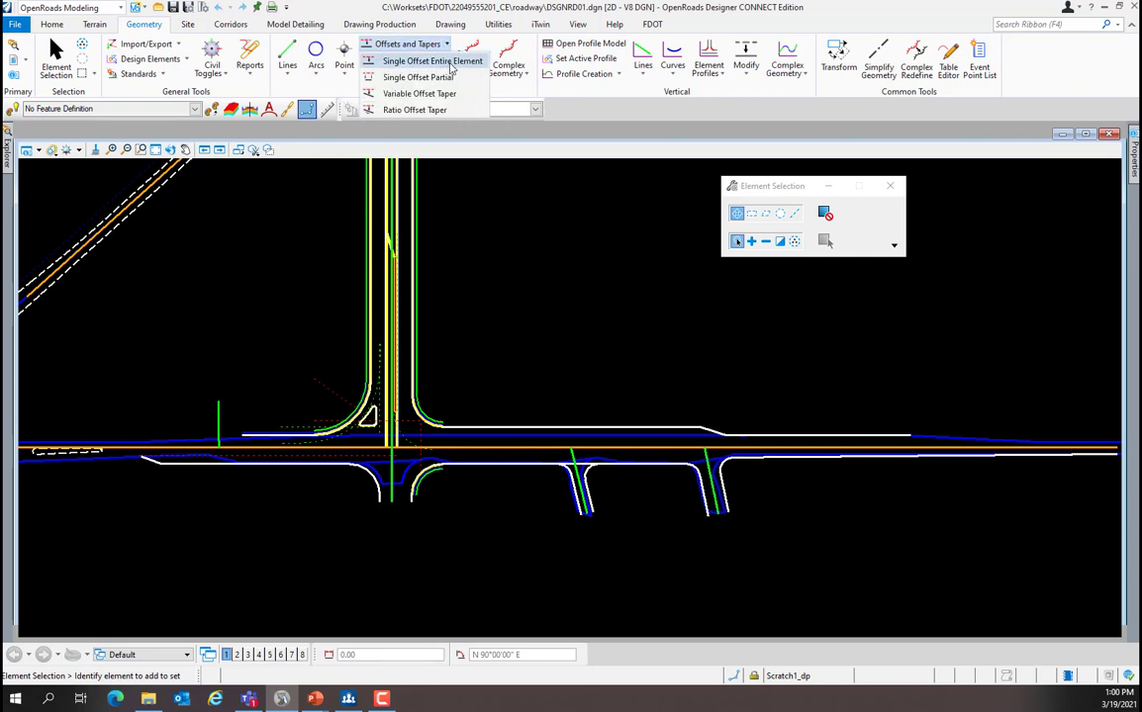
left_click(451, 62)
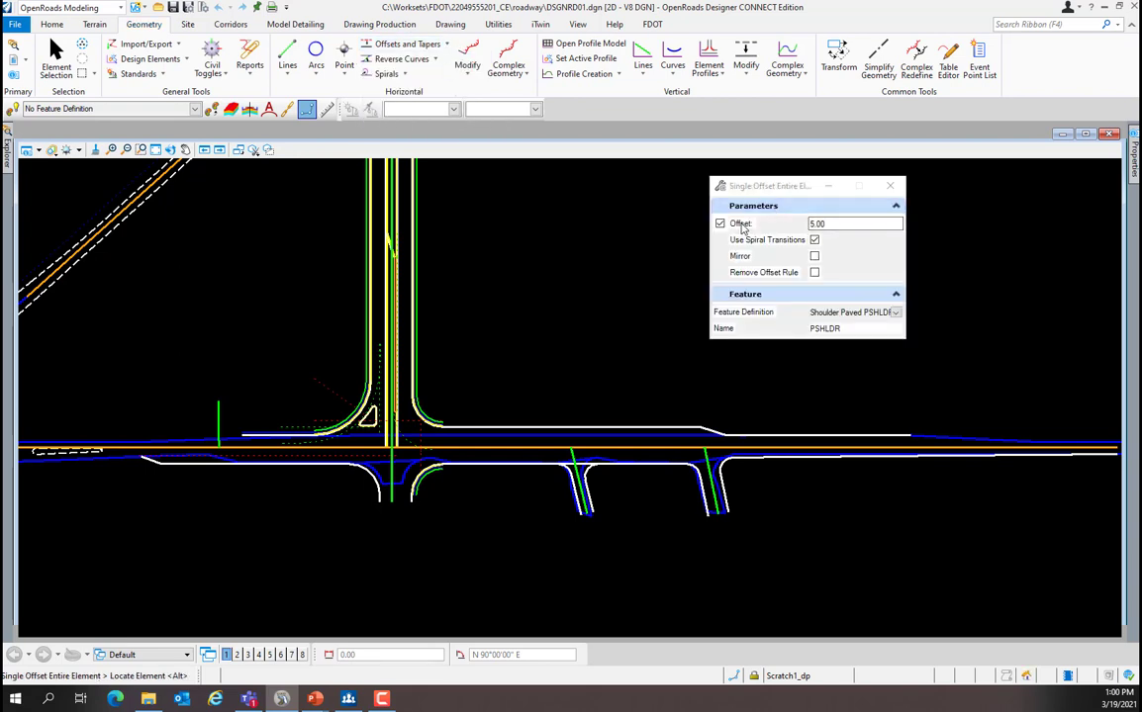
left_click(827, 224)
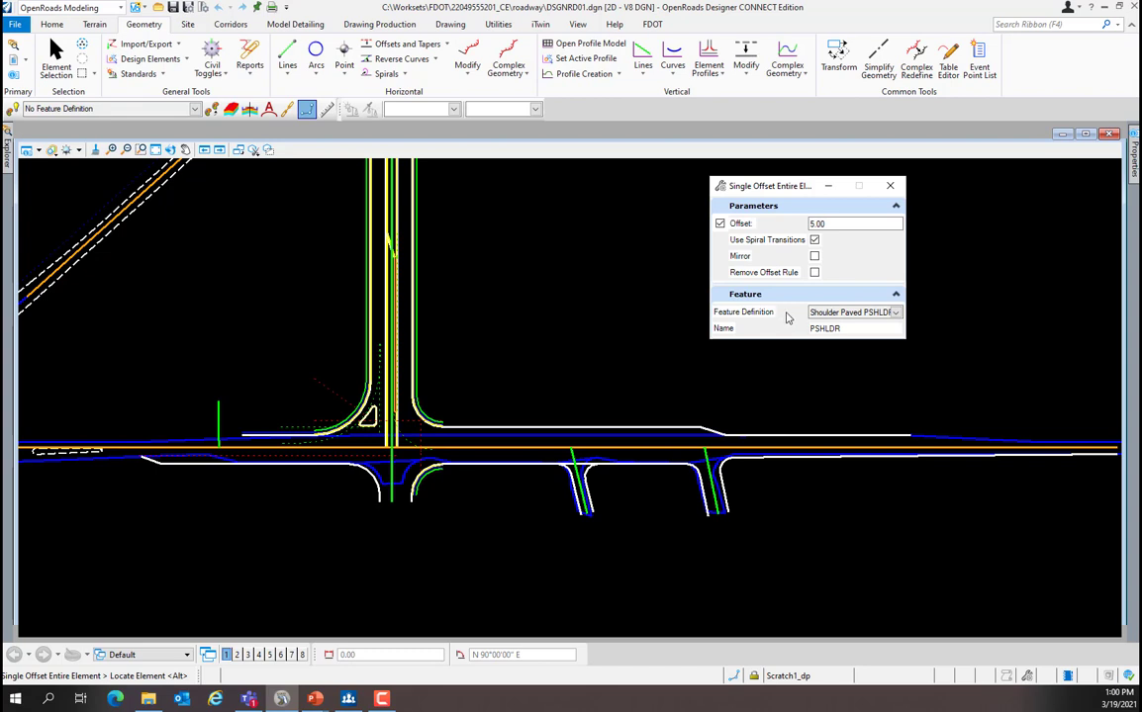
- Switch the offset's feature definition to Shoulder Unpaved USHLDR, and return it to Shoulder Paved PSHLDR
left_click(896, 312)
scroll(888, 372, "up", 3)
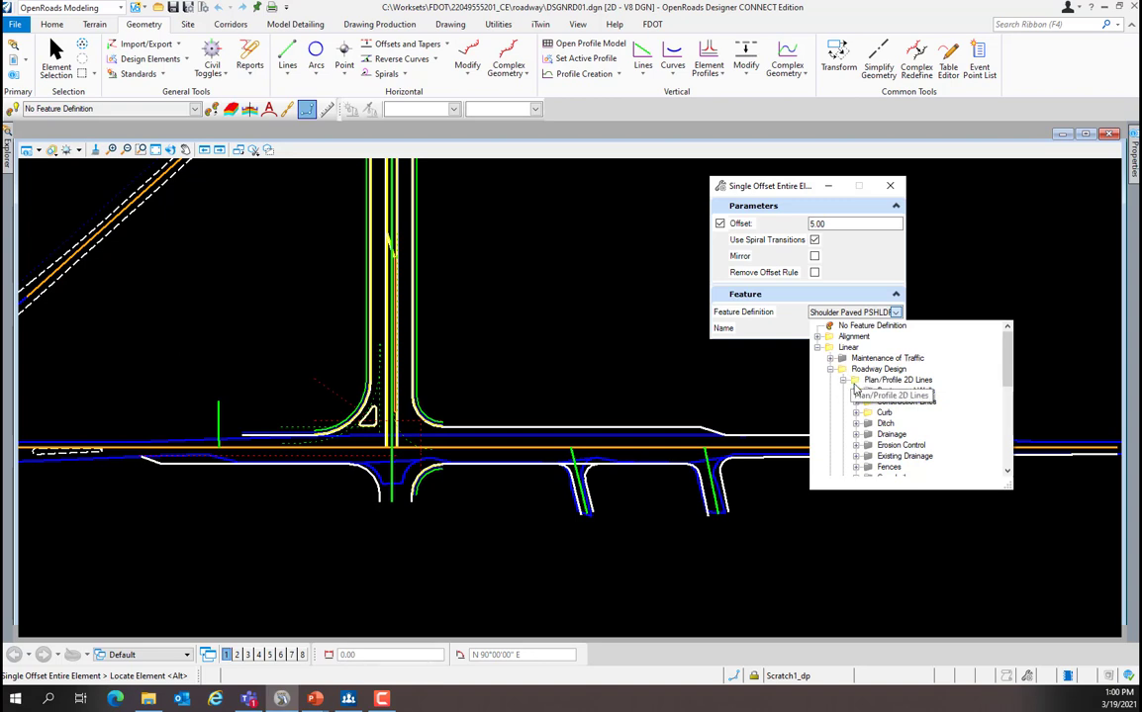
scroll(860, 393, "down", 6)
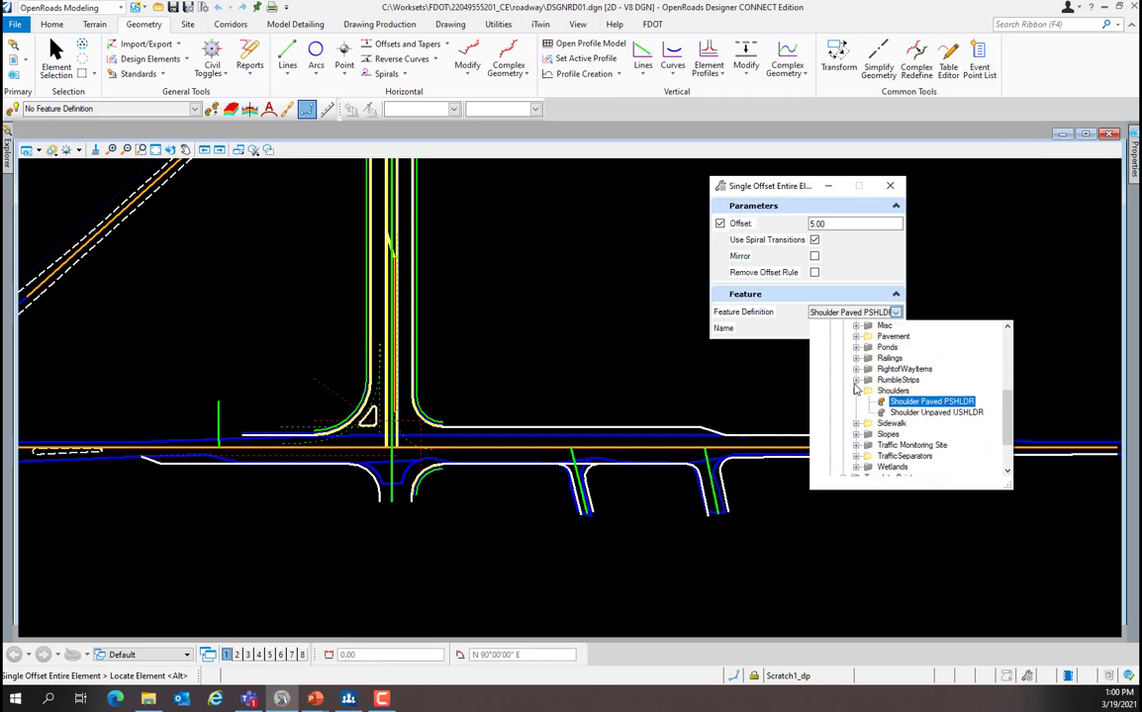
left_click(917, 413)
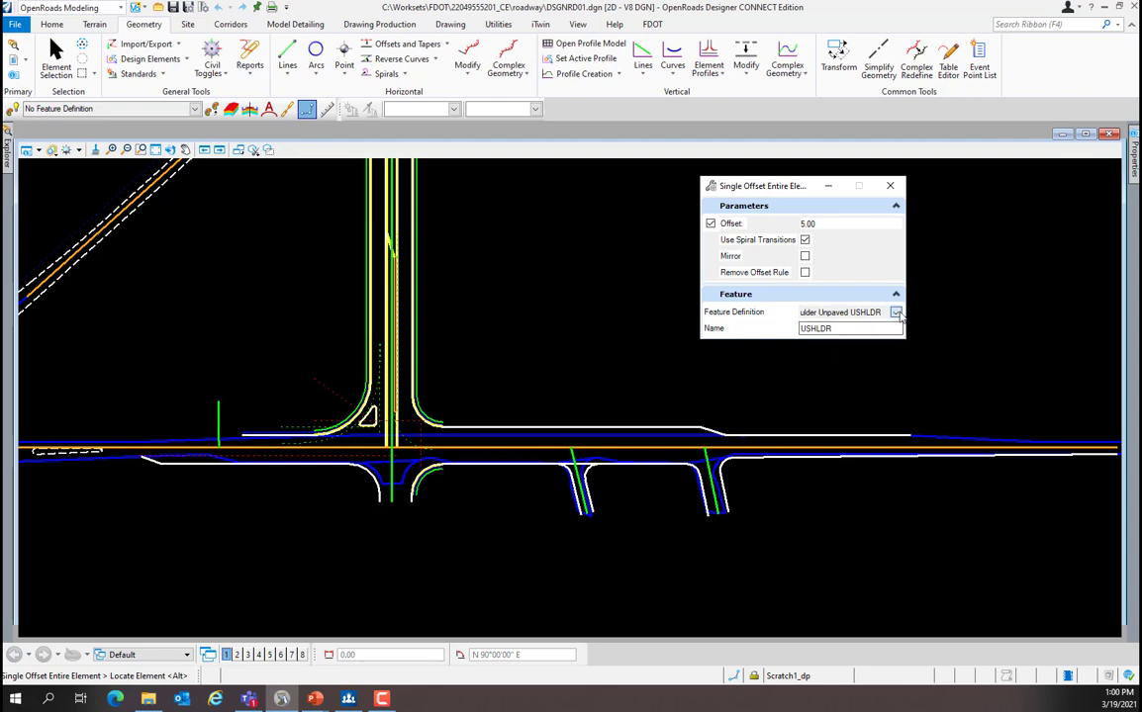
left_click(895, 312)
left_click(901, 391)
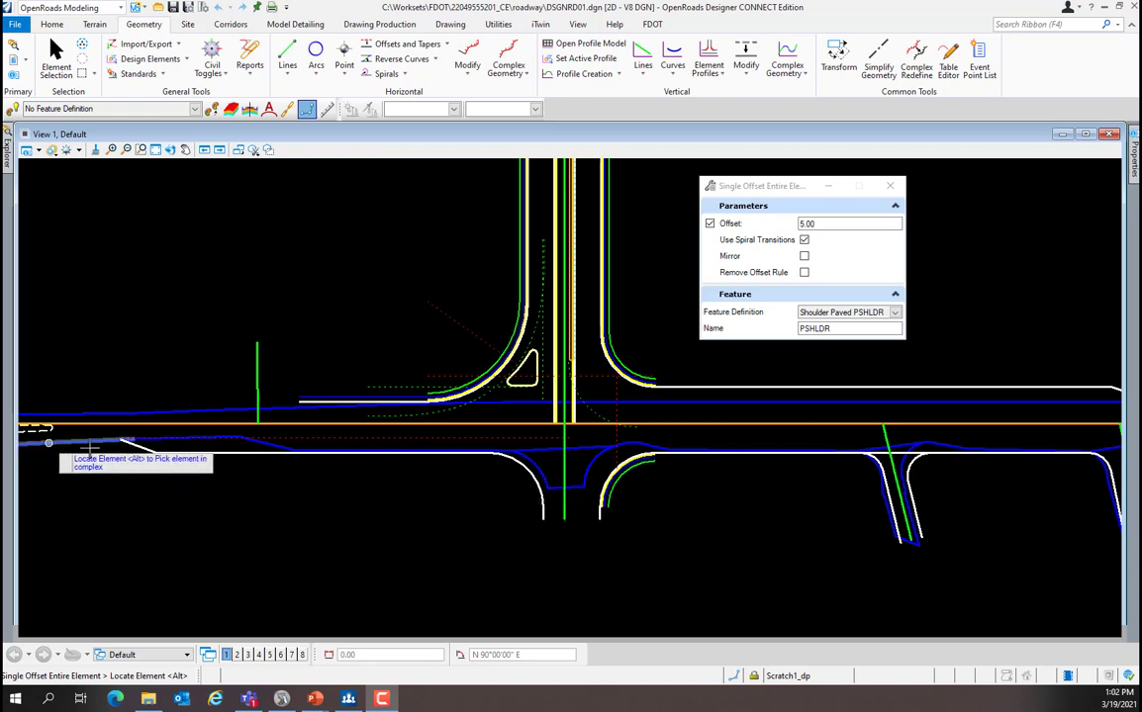
- Offset the entry taper and straight edge of the southern right turn lane 5 ft outward as paved shoulder lines, without mirroring
scroll(132, 448, "up", 3)
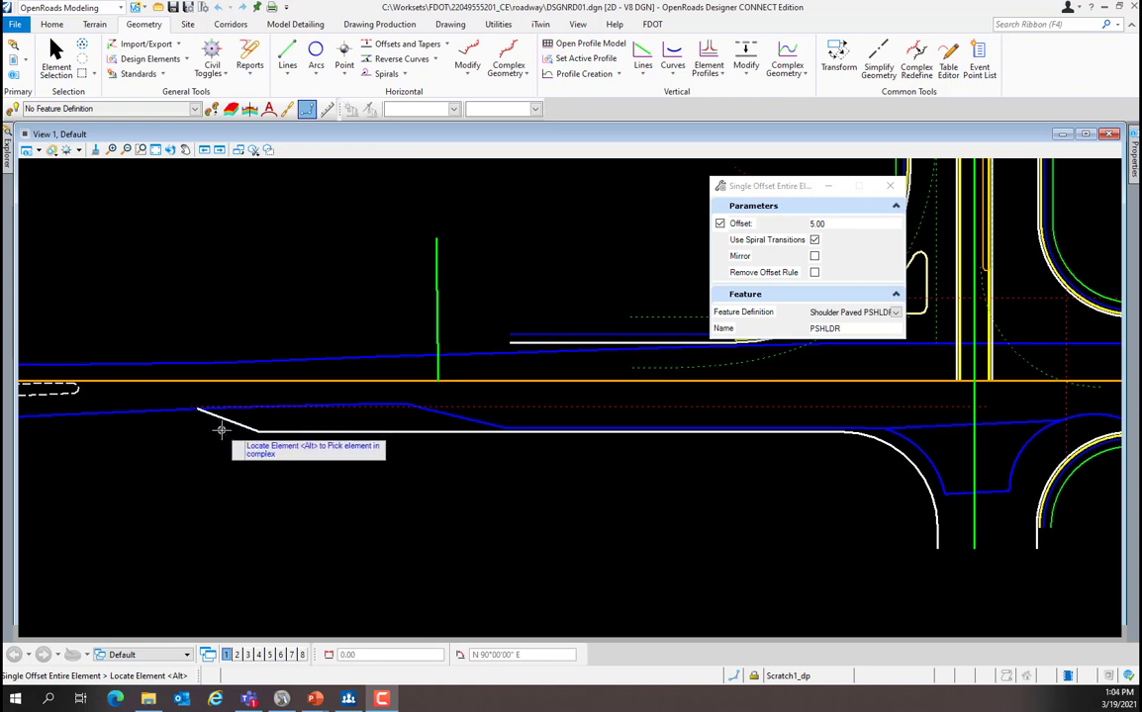
scroll(222, 416, "up", 3)
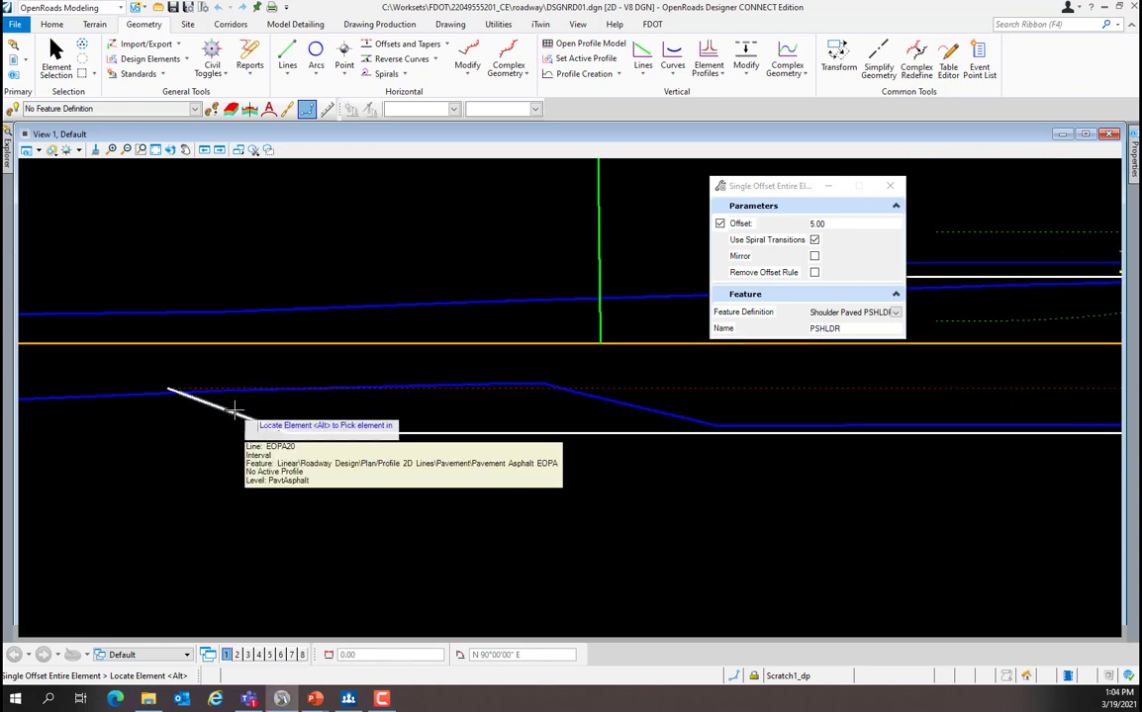
left_click(228, 431)
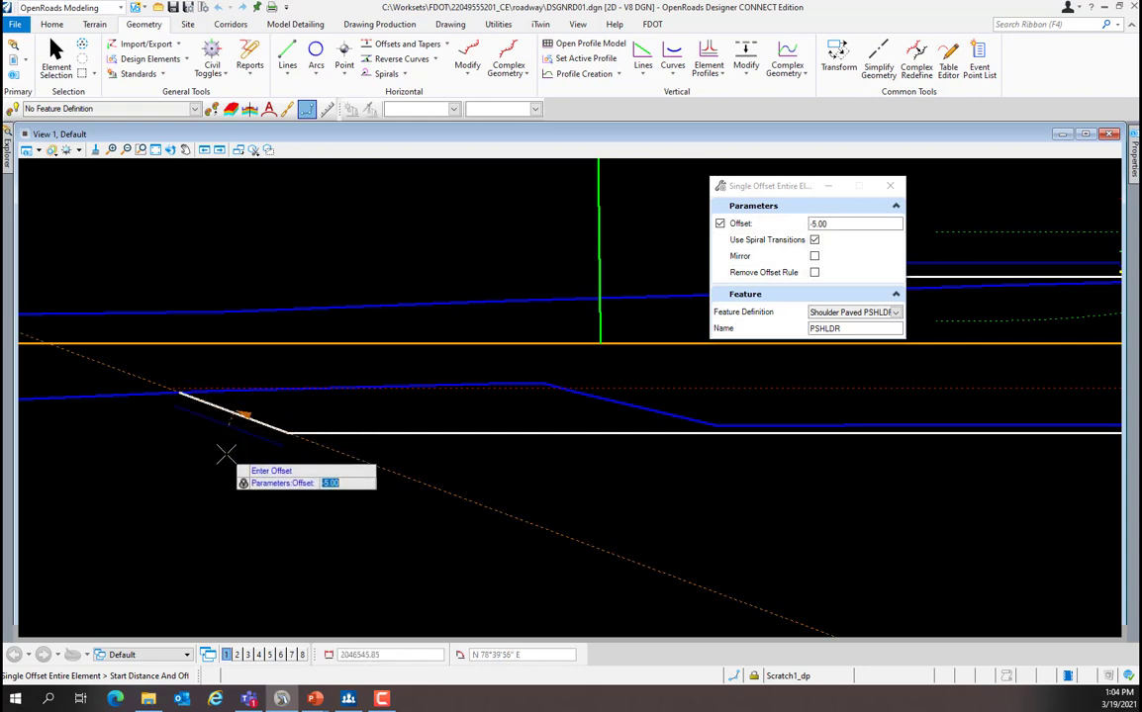
left_click(225, 453)
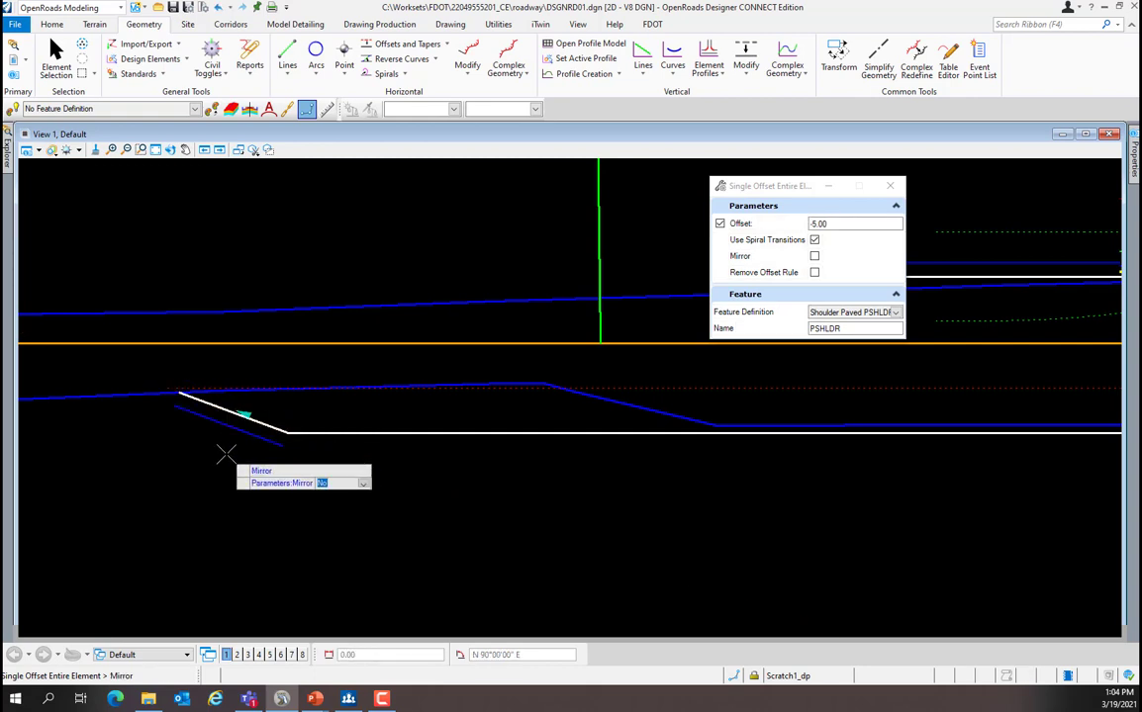
left_click(226, 453)
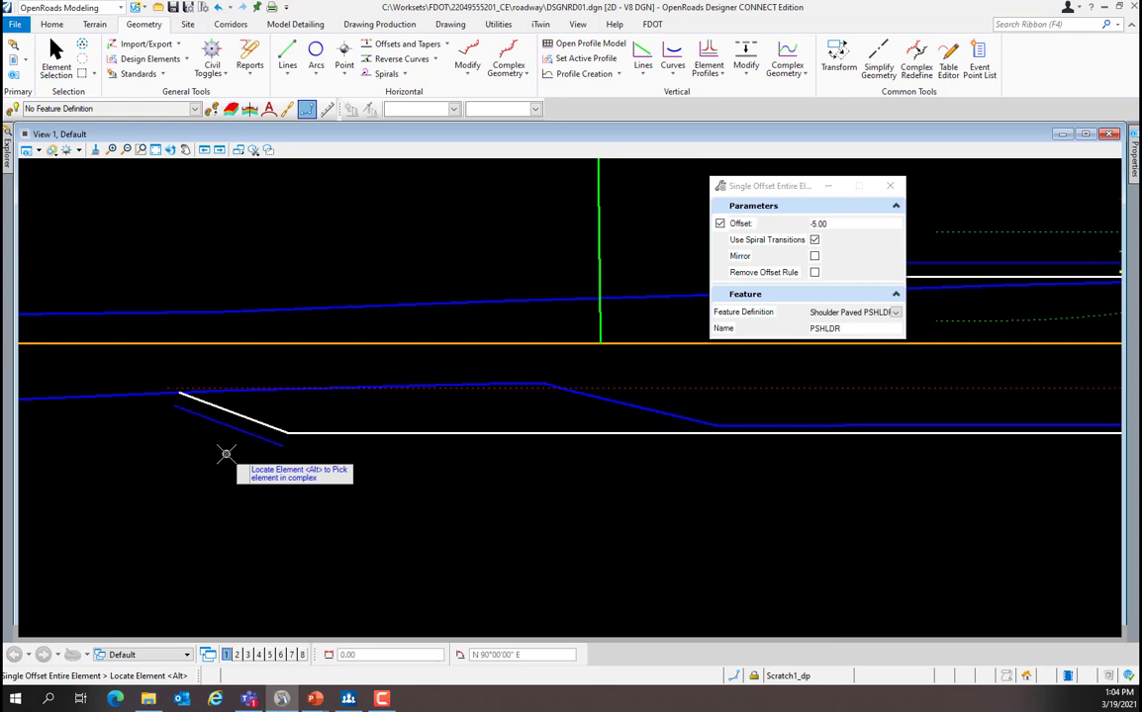
left_click(352, 432)
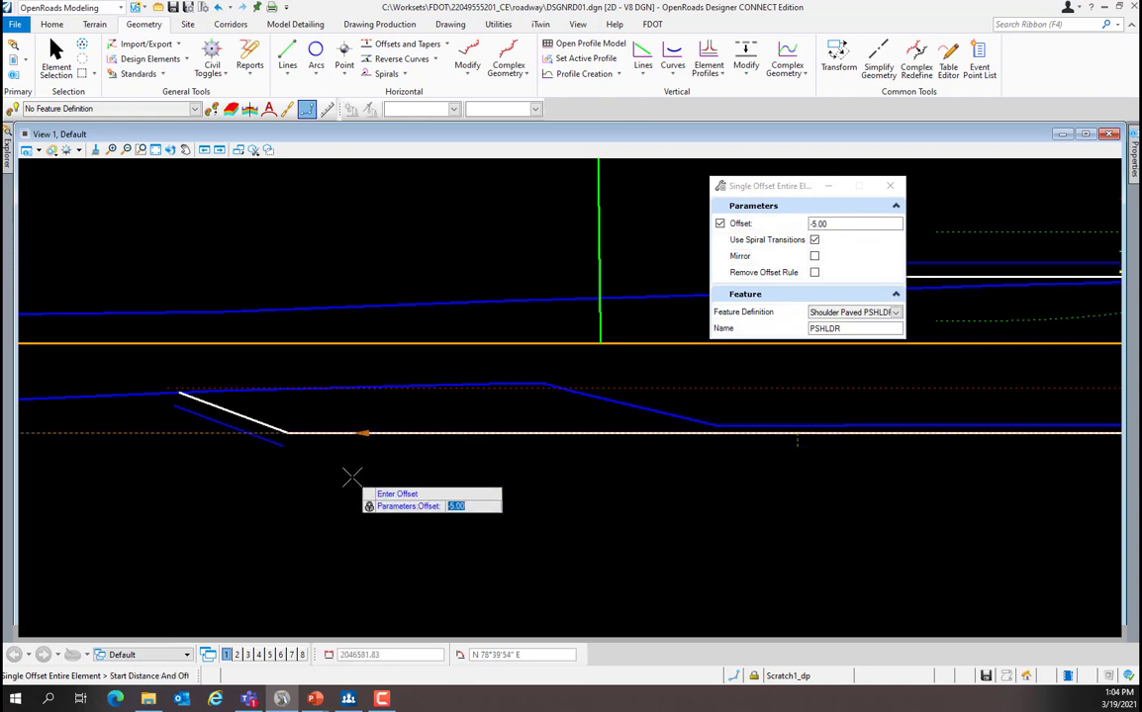
left_click(352, 479)
left_click(351, 479)
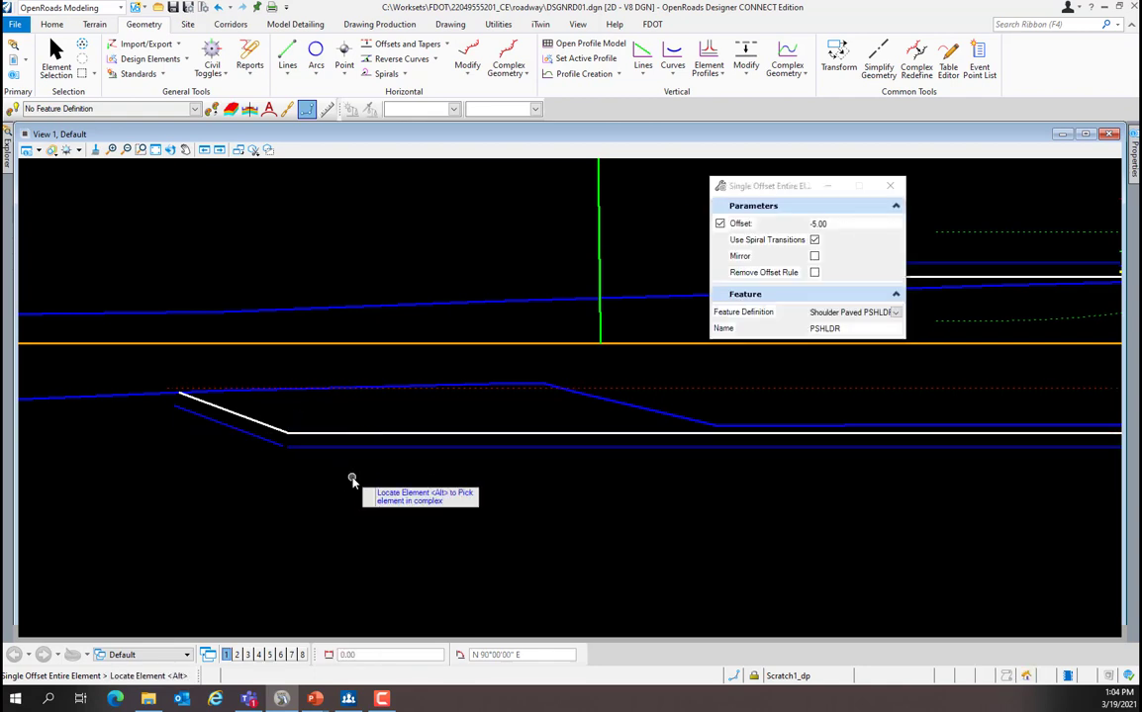
- Offset the southern side road's west corner arc and the short straight edge below it 5 ft outward as paved shoulder, without mirroring
scroll(247, 510, "down", 5)
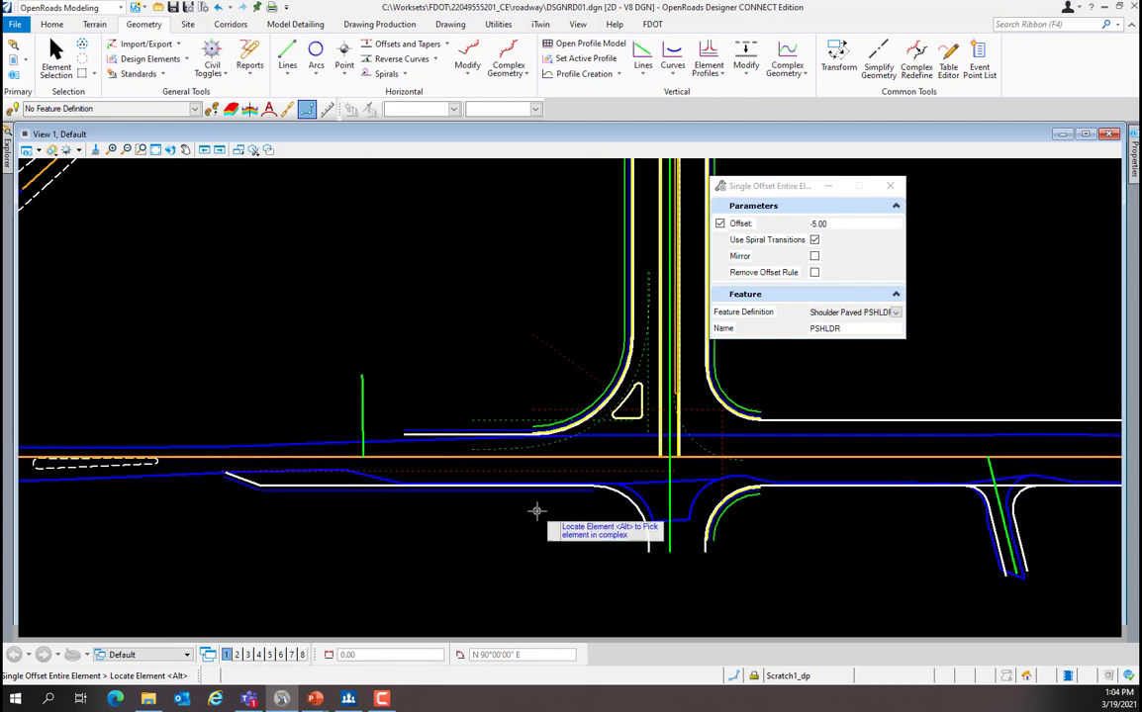
scroll(648, 530, "up", 5)
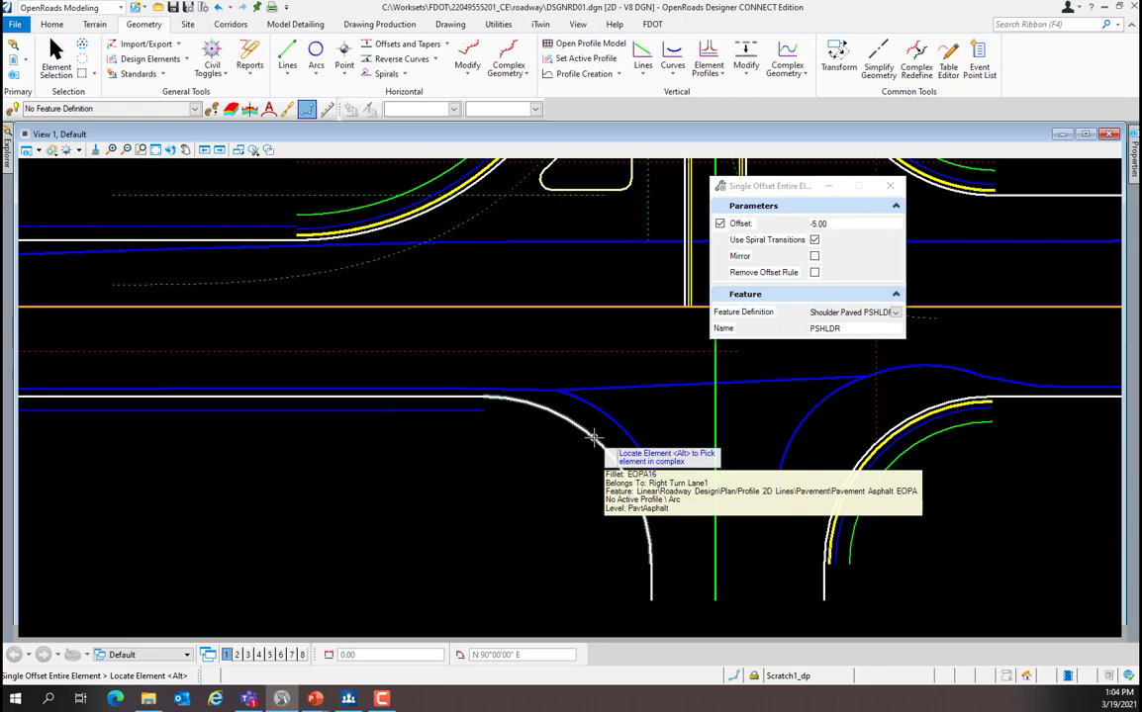
left_click(593, 438)
left_click(557, 502)
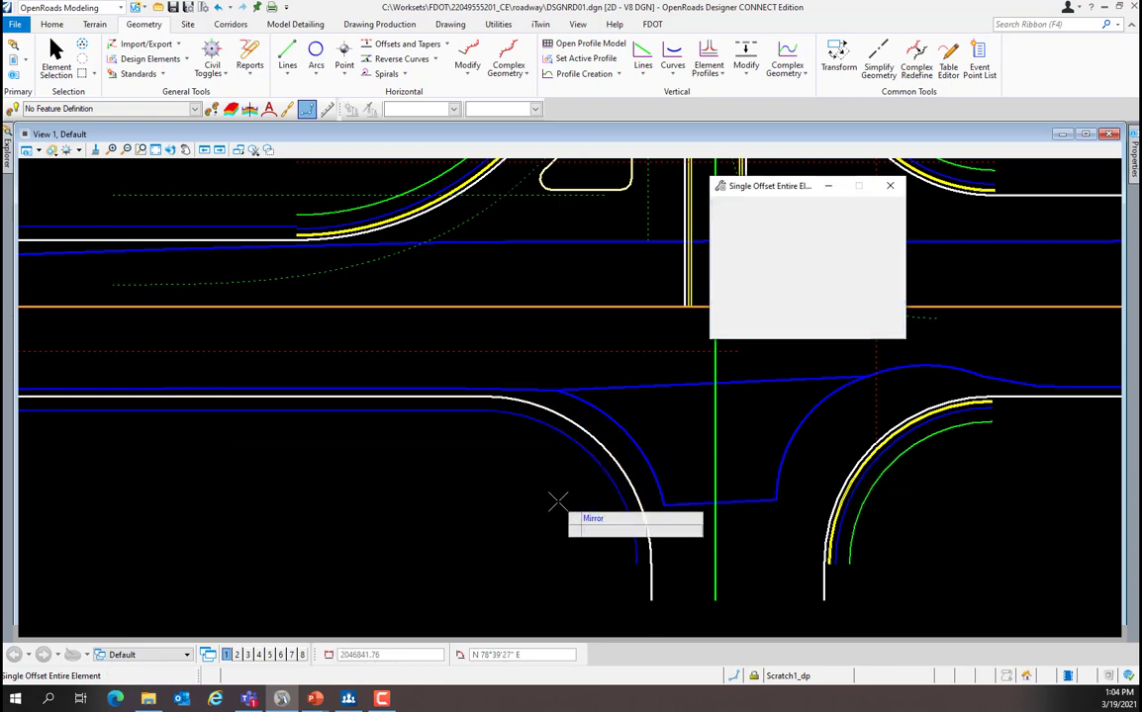
left_click(557, 503)
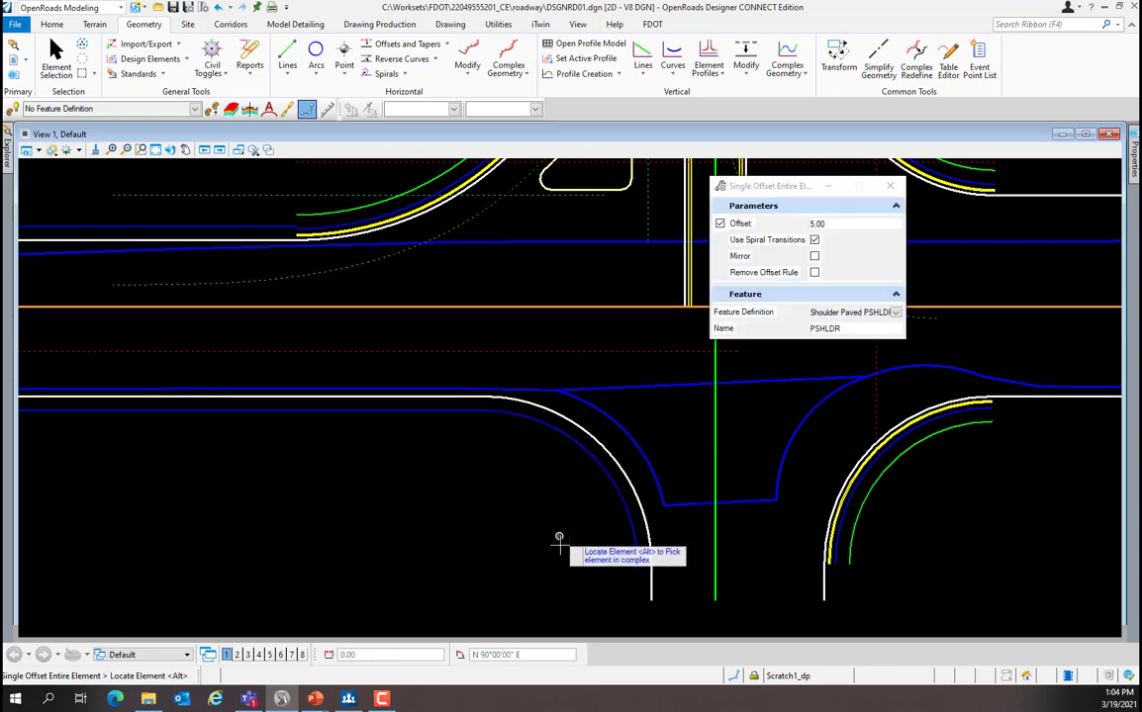
left_click(651, 592)
left_click(584, 590)
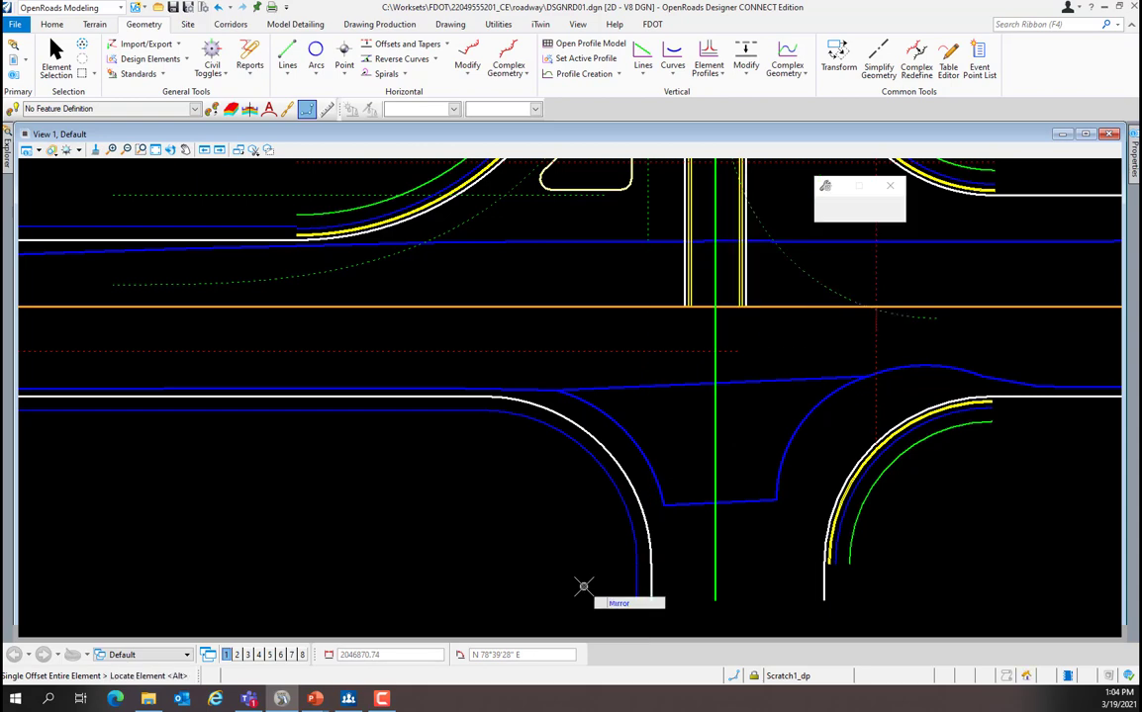
left_click(584, 590)
- Offset the southern mainline edge east of the side road and the first turnout's west corner arc 5 ft outward as paved shoulder
scroll(441, 549, "down", 3)
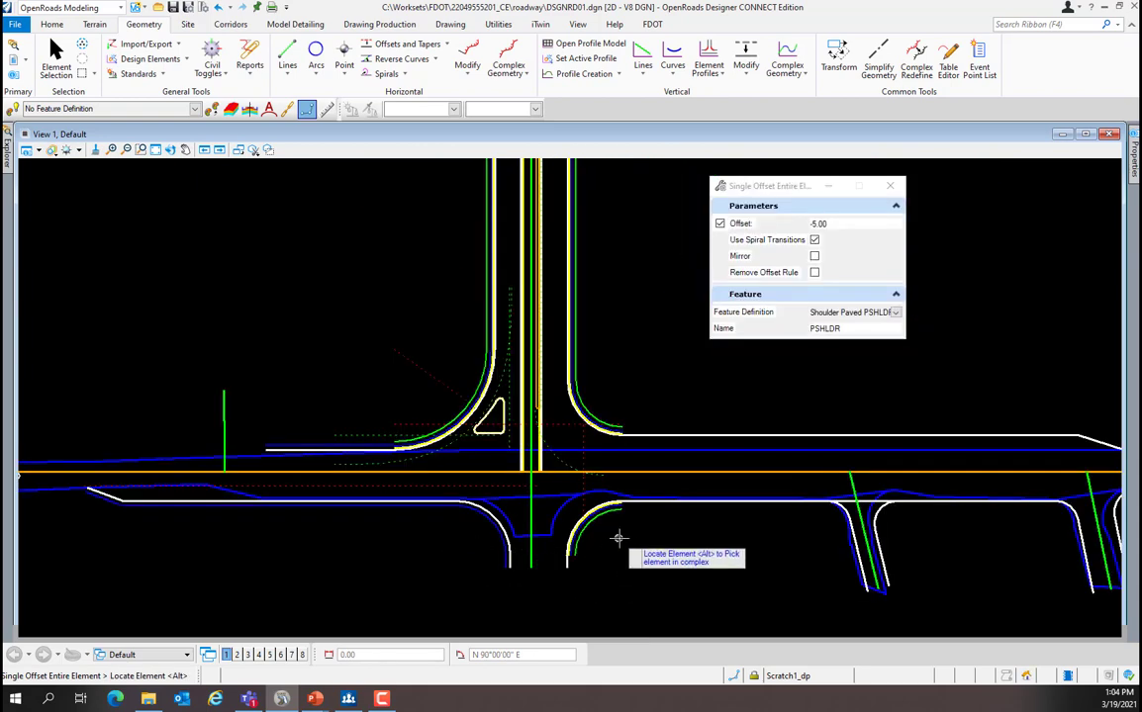
scroll(752, 520, "up", 3)
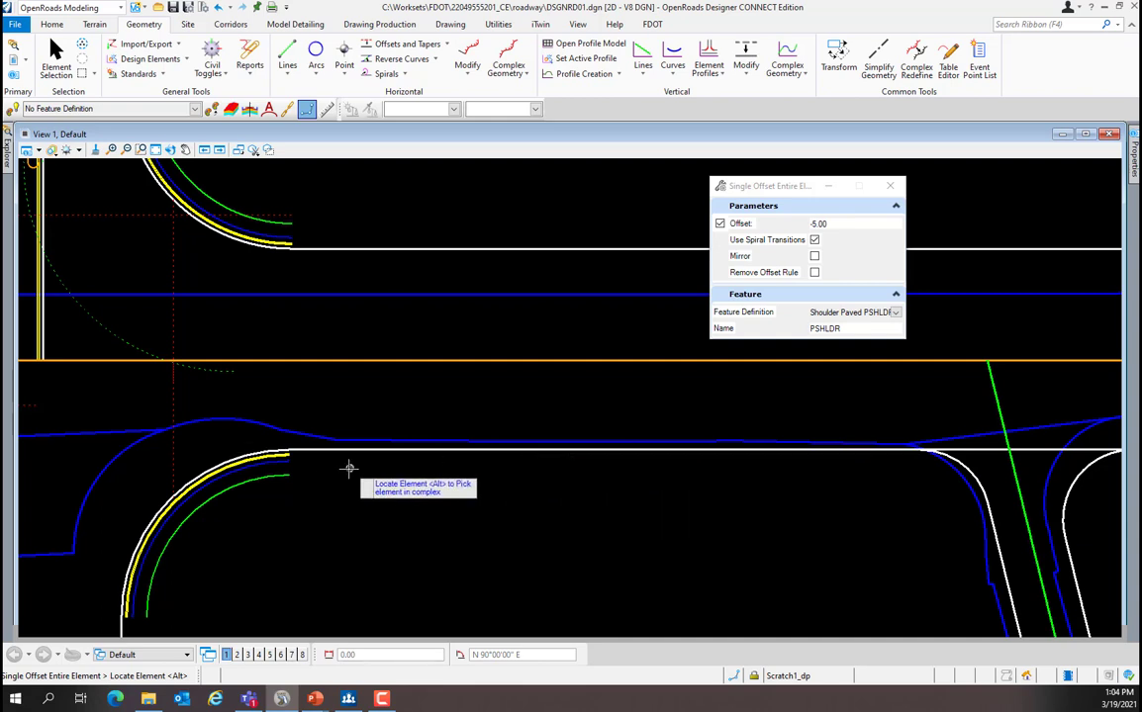
left_click(516, 453)
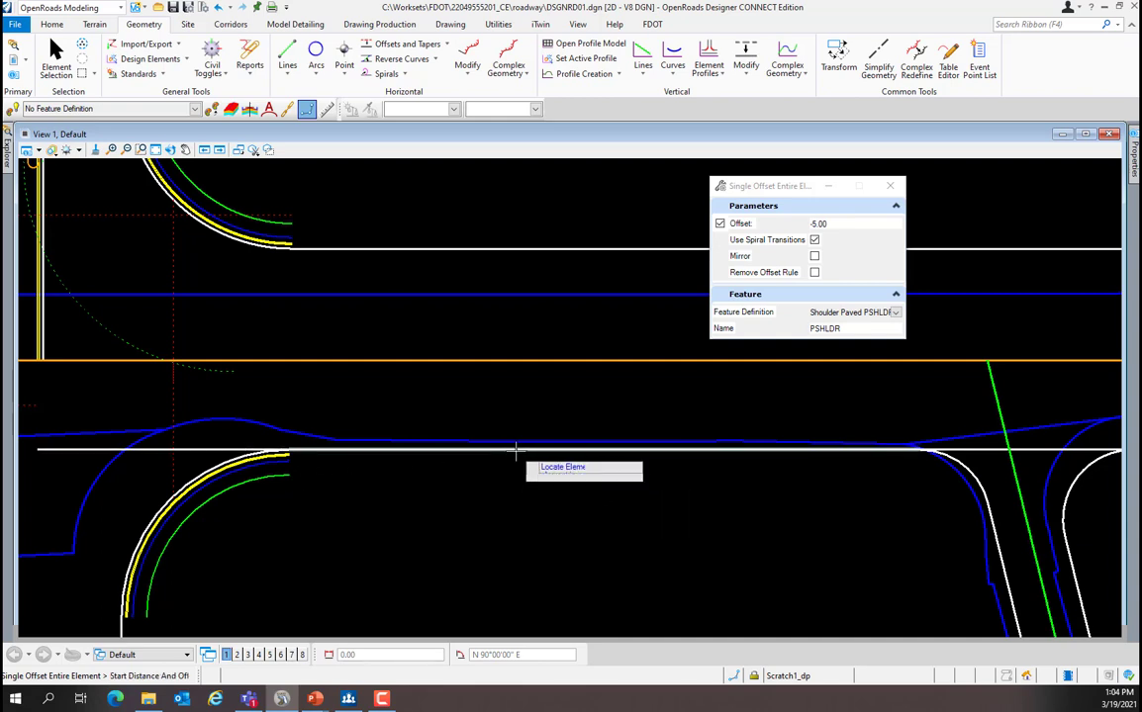
left_click(518, 510)
left_click(517, 510)
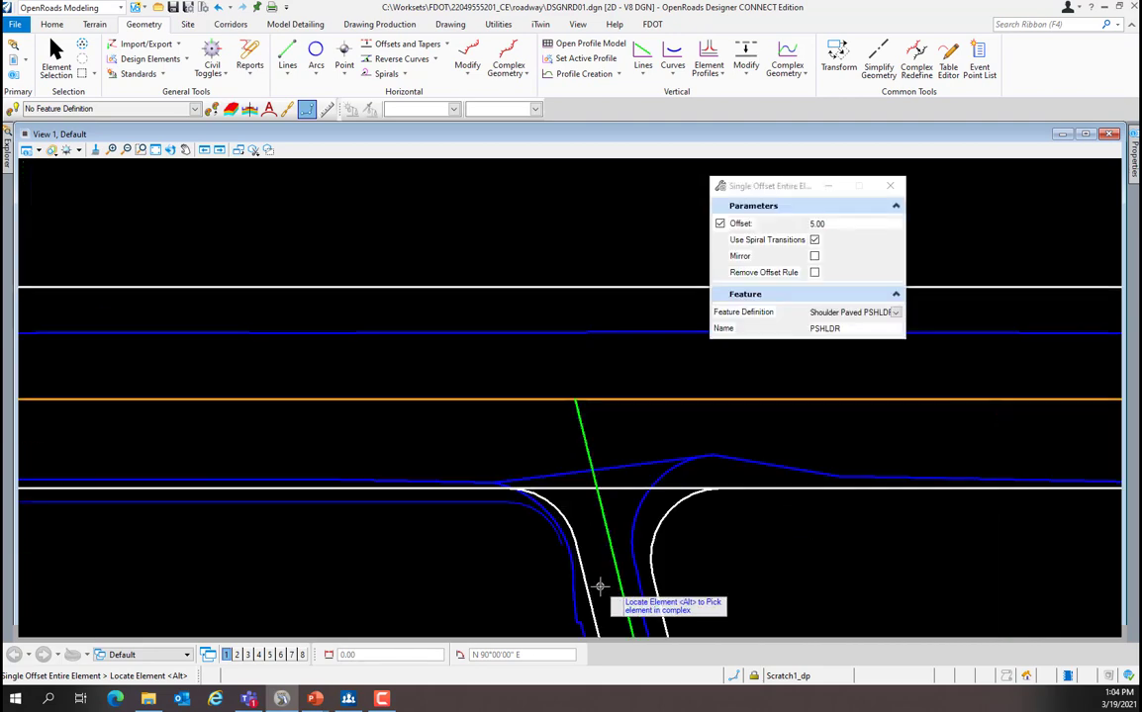
- Offset the first turnout's straight west edge 5 ft to the west as a paved shoulder line, without mirroring
left_click(584, 586)
left_click(534, 608)
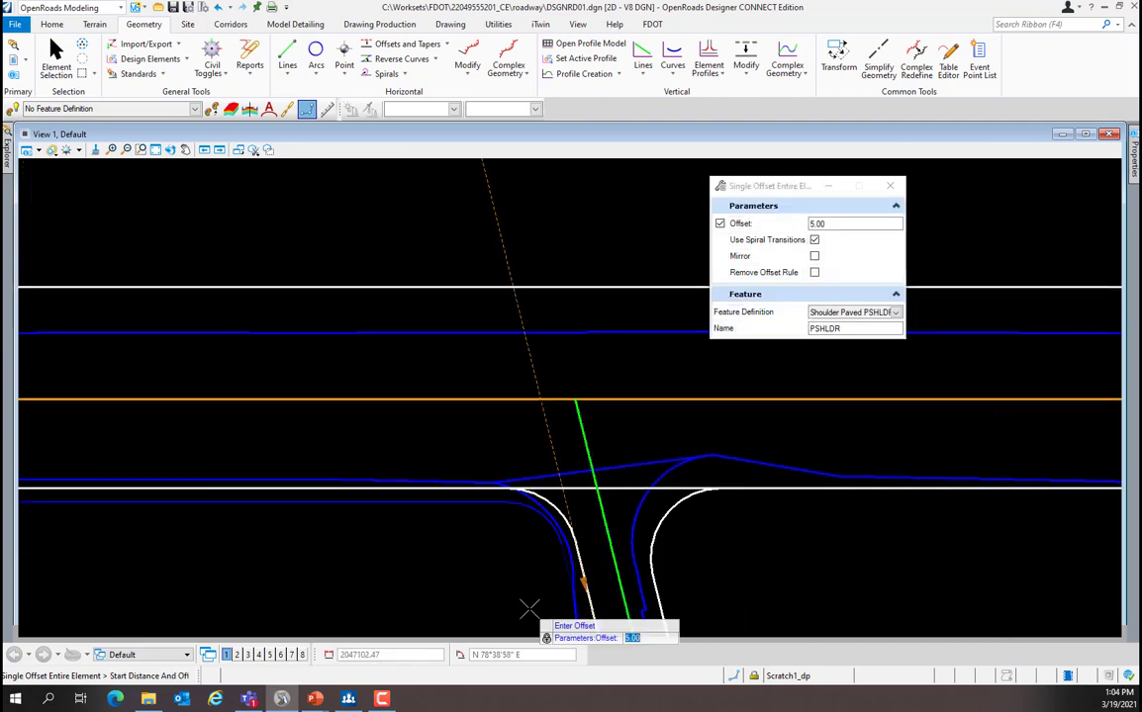
left_click(527, 611)
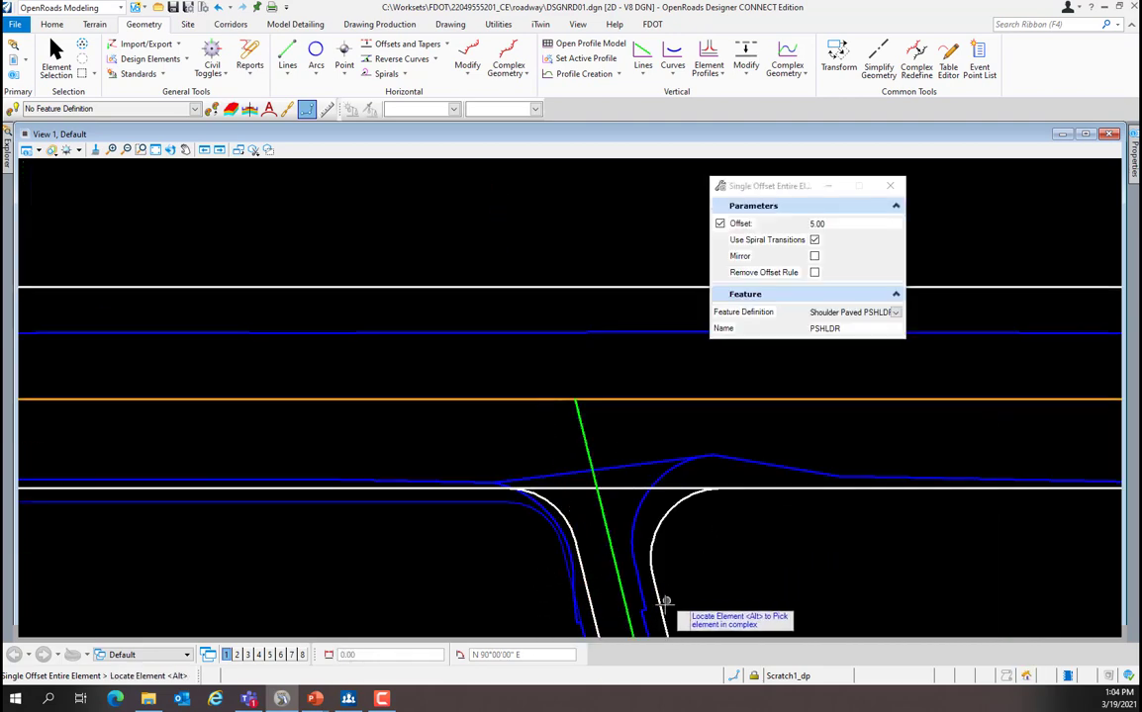
- Offset the first turnout's straight east edge and east corner arc 5 ft outward as paved shoulder lines, without mirroring
left_click(698, 598)
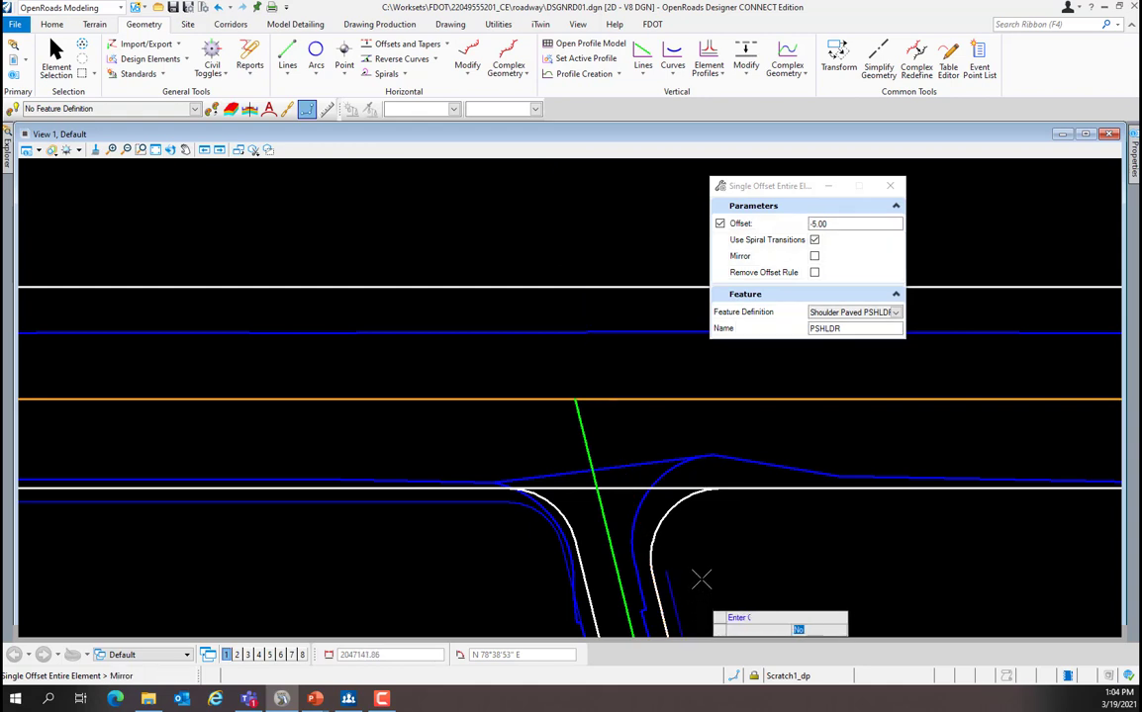
left_click(698, 543)
left_click(698, 543)
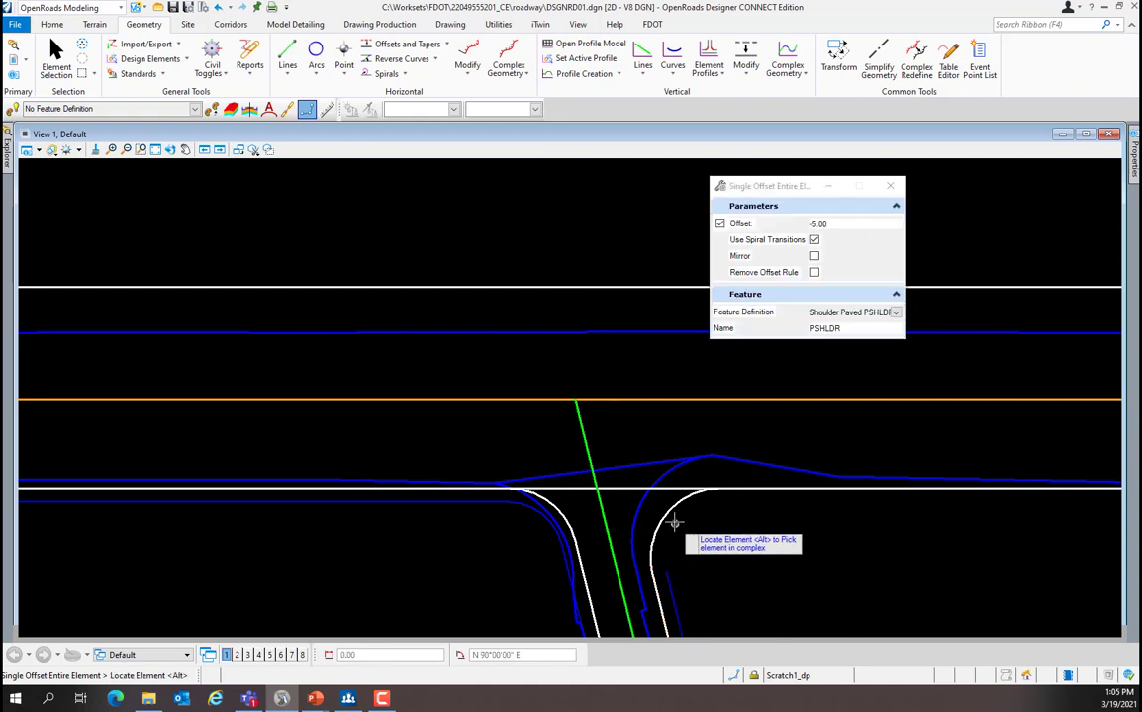
left_click(670, 508)
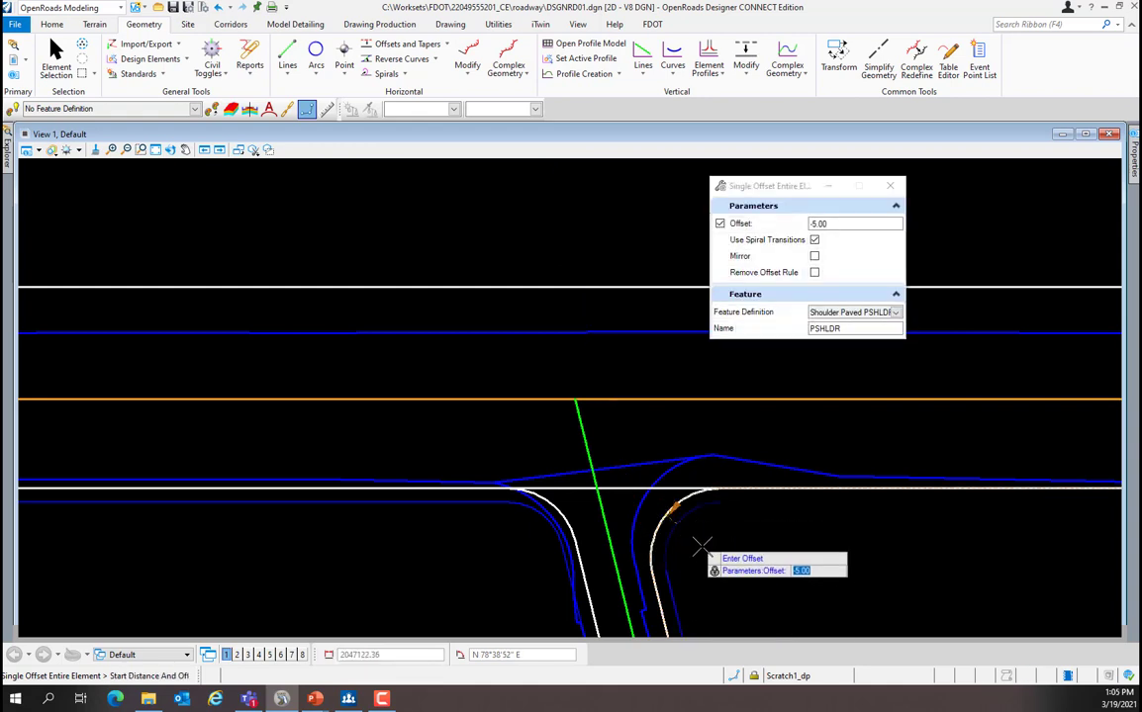
left_click(702, 547)
left_click(701, 547)
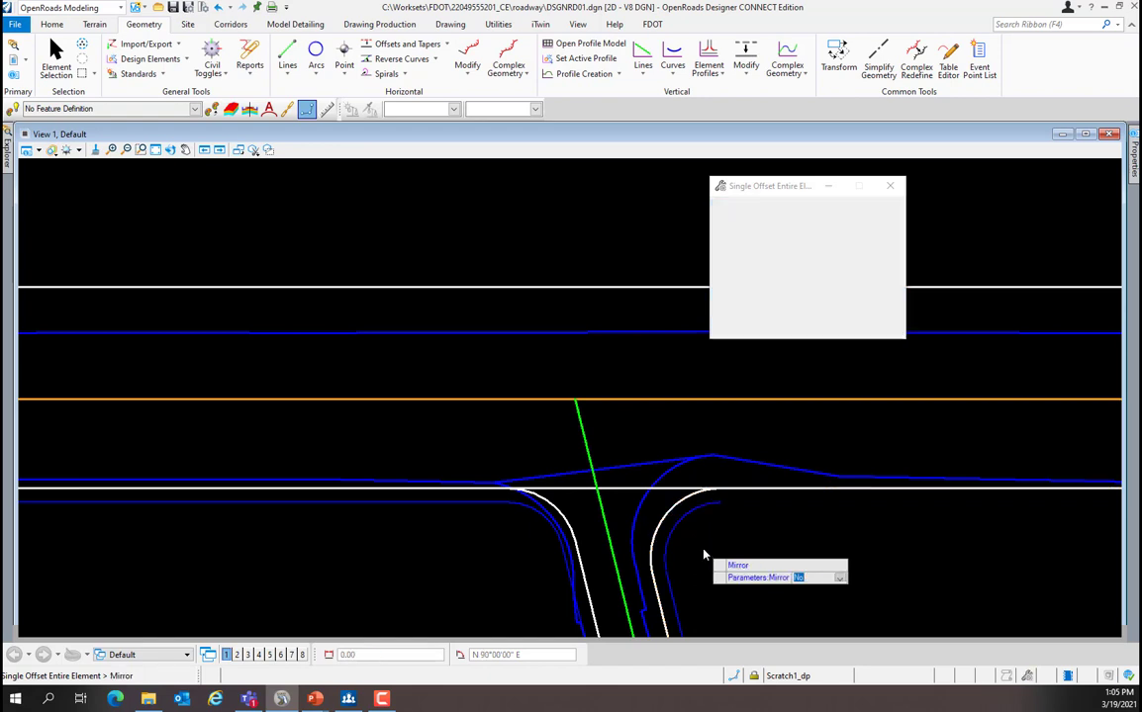
- Offset the southern mainline edge between the two turnouts 5 ft to the south as a paved shoulder line, without mirroring
scroll(263, 426, "down", 2)
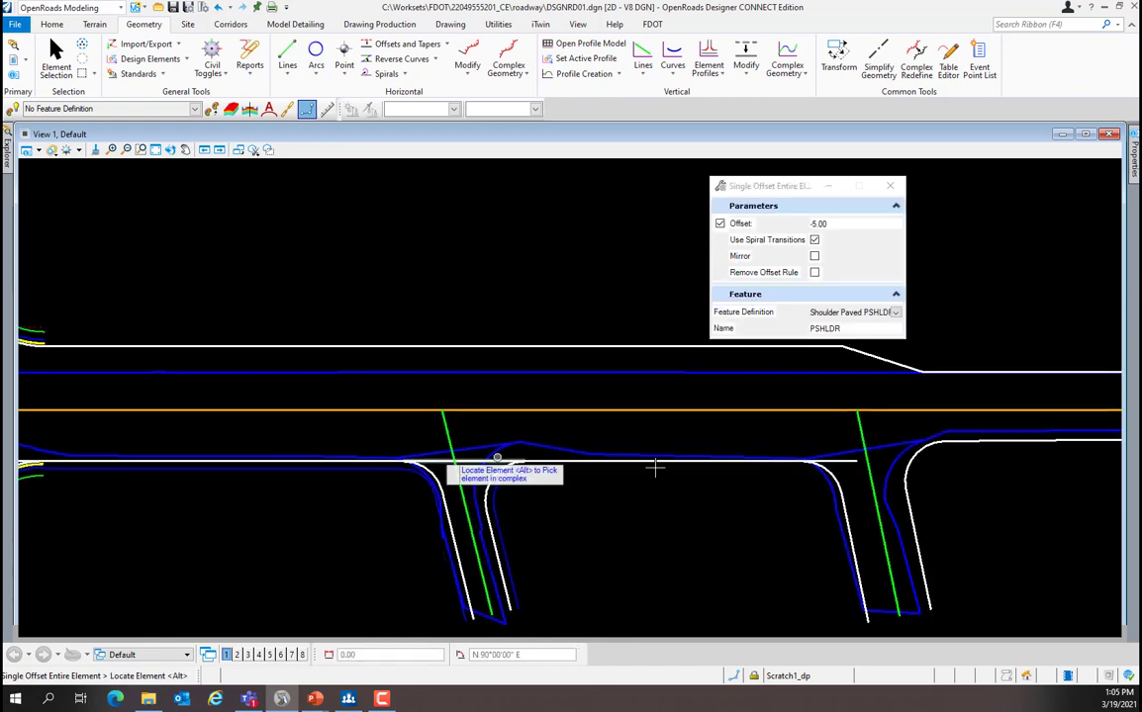
left_click(672, 462)
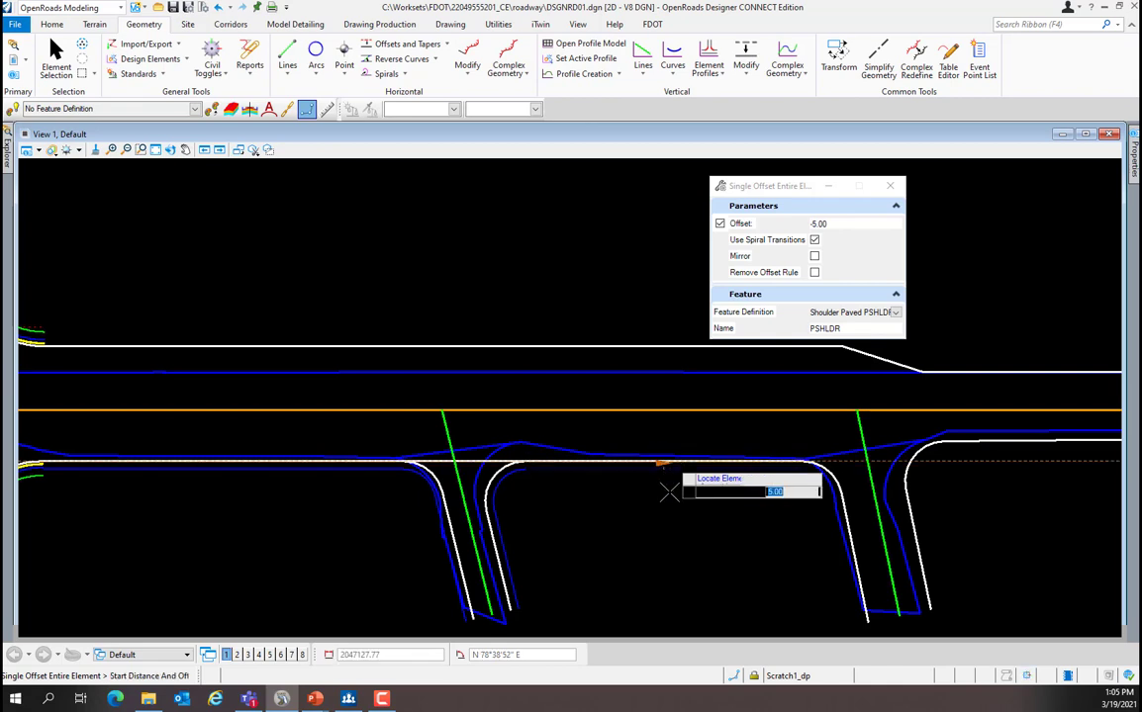
left_click(669, 508)
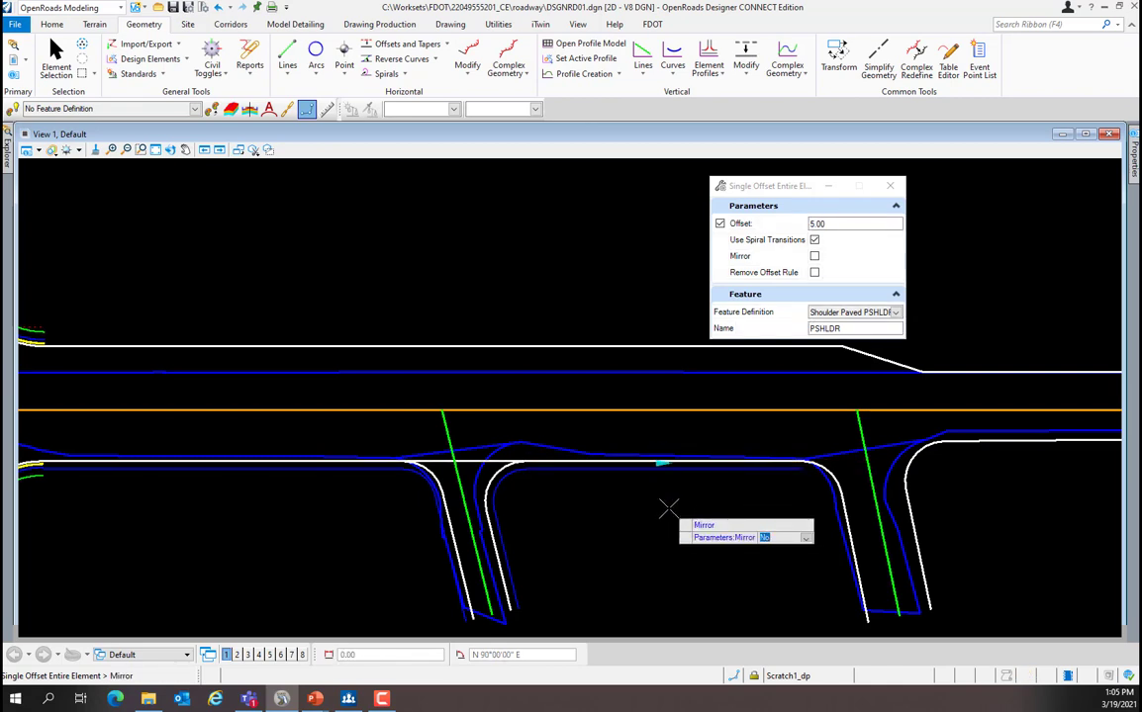
left_click(669, 509)
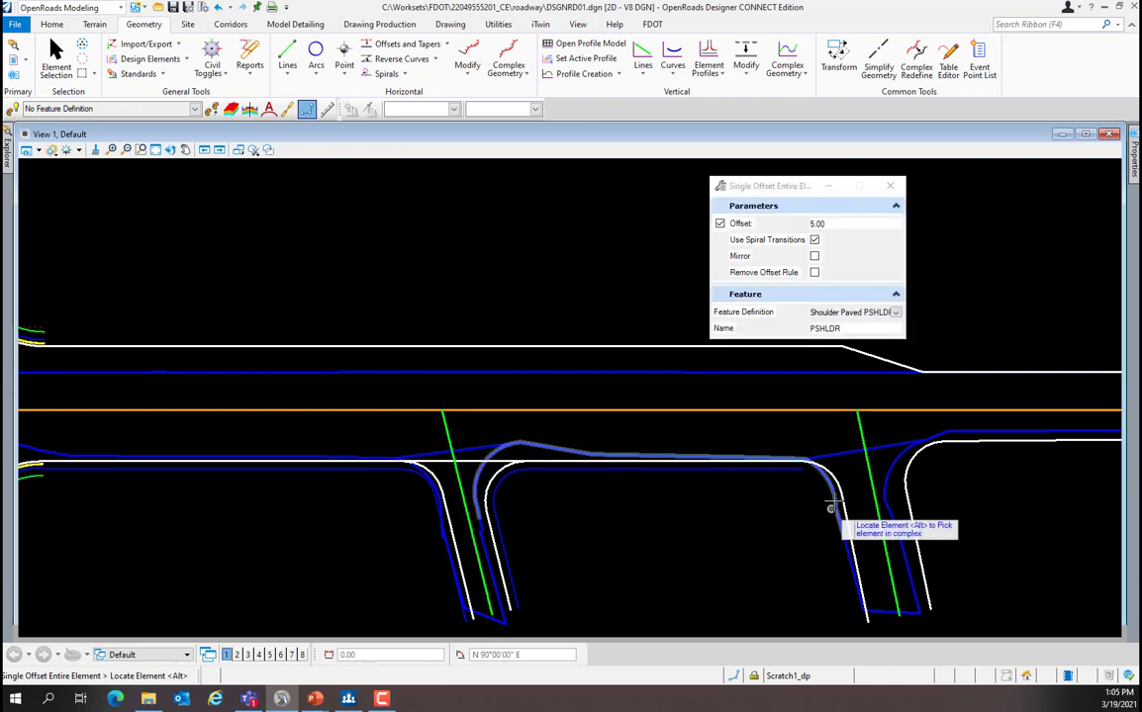
scroll(831, 474, "up", 2)
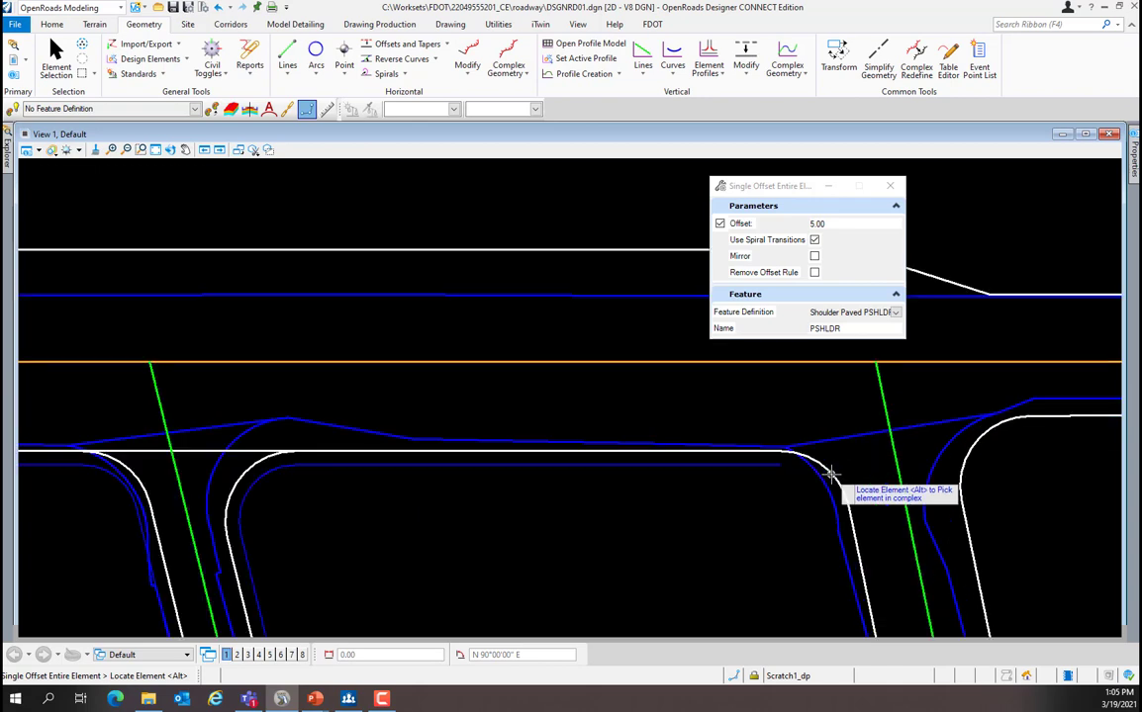
- Offset the second turnout's west corner arc and straight west edge 5 ft outward as paved shoulder lines, without mirroring
left_click(831, 475)
left_click(770, 519)
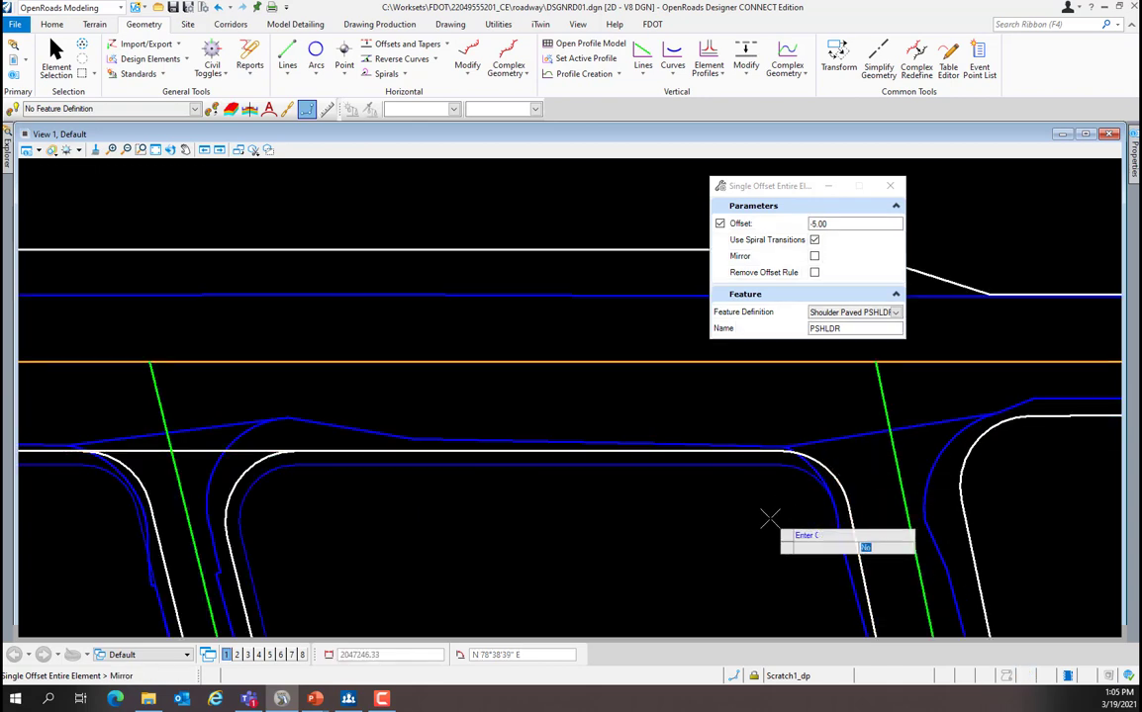
left_click(770, 519)
- Offset the northern mainline edge between the side road and the eastern taper by -5 ft to the north as paved shoulder, without mirroring
scroll(757, 521, "down", 2)
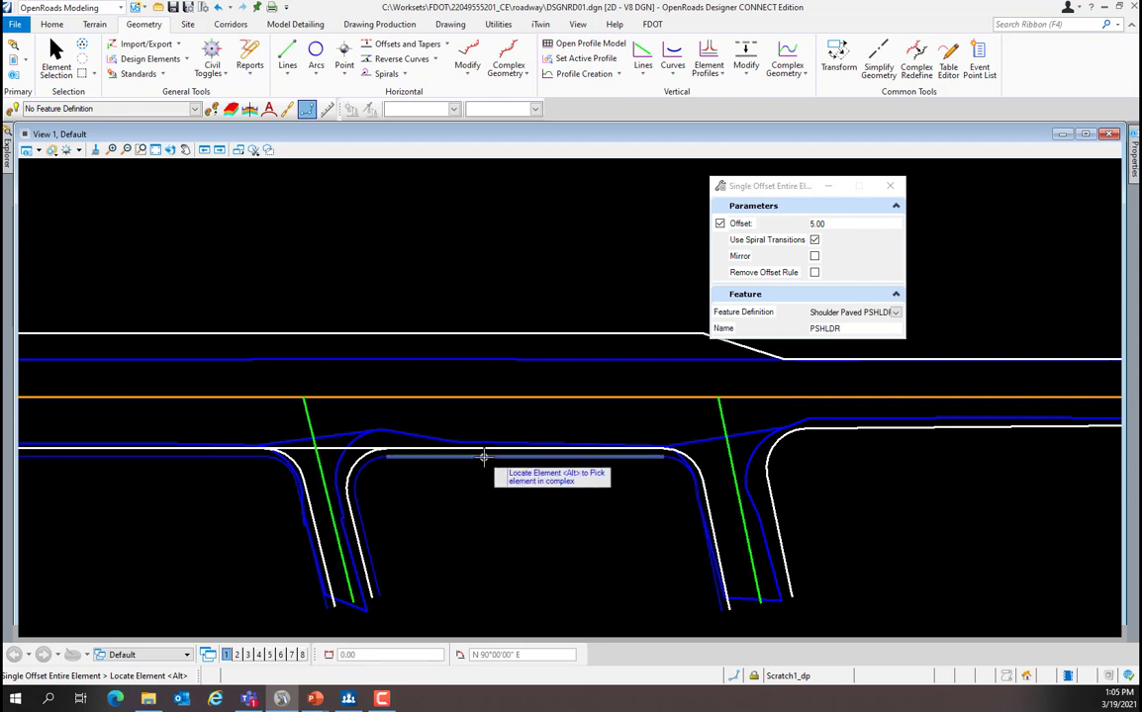
scroll(483, 457, "down", 2)
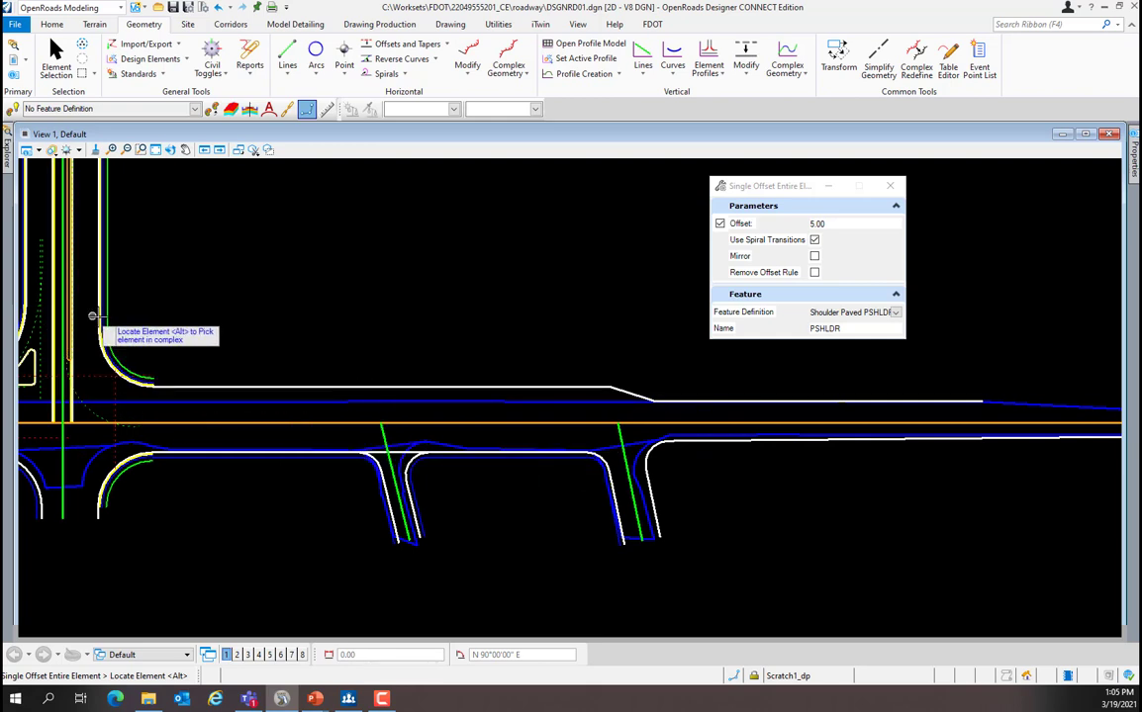
scroll(417, 387, "up", 3)
left_click(418, 385)
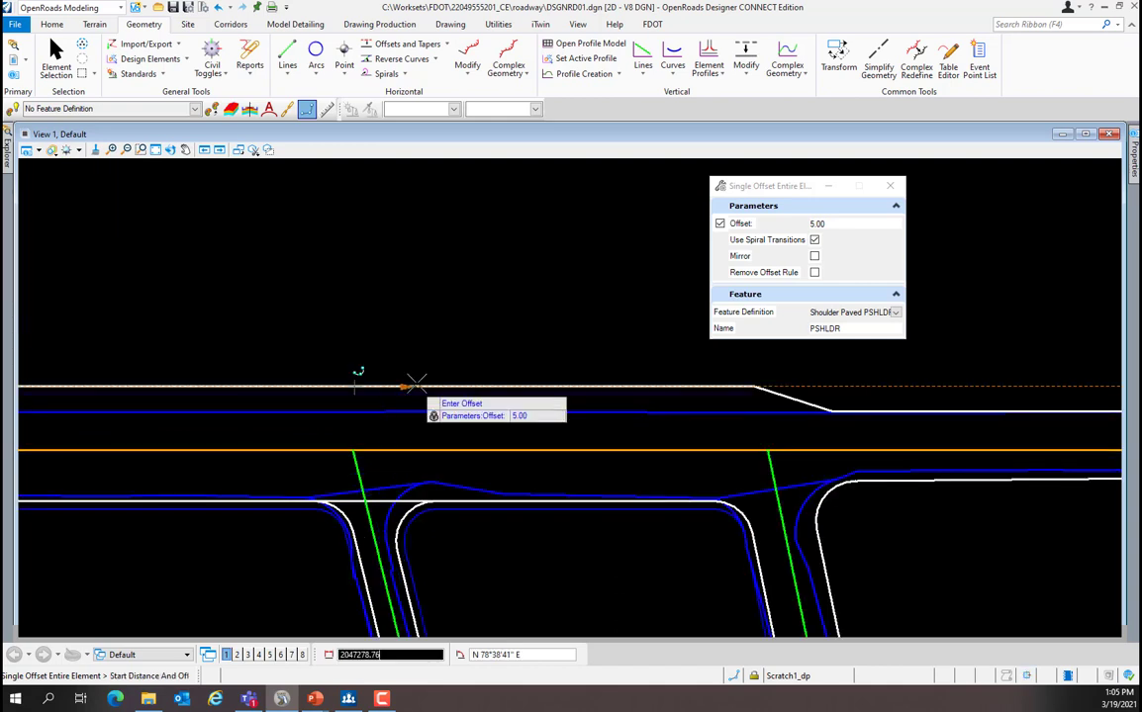
type("-5")
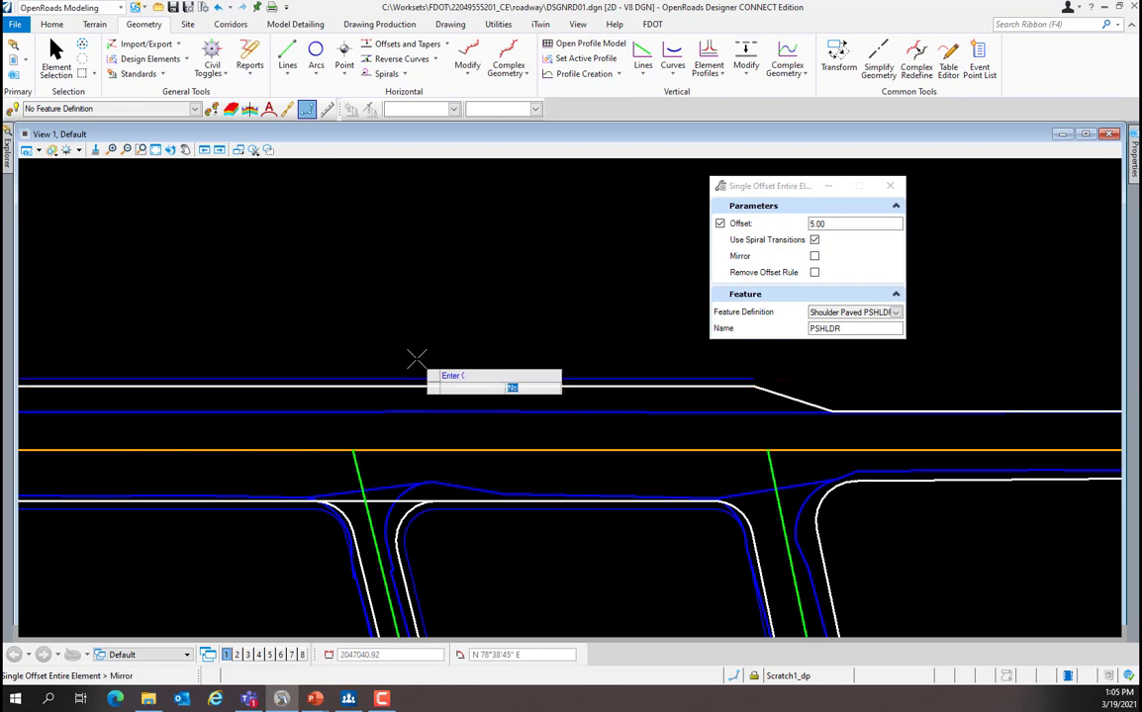
key("Return")
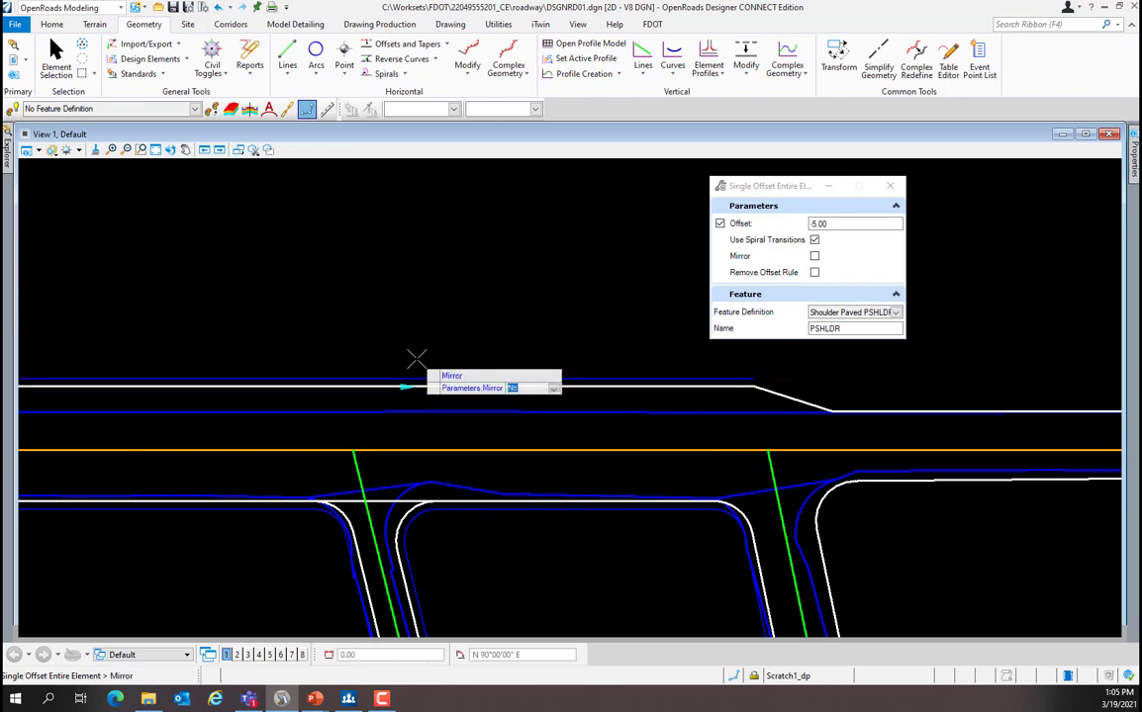
left_click(417, 359)
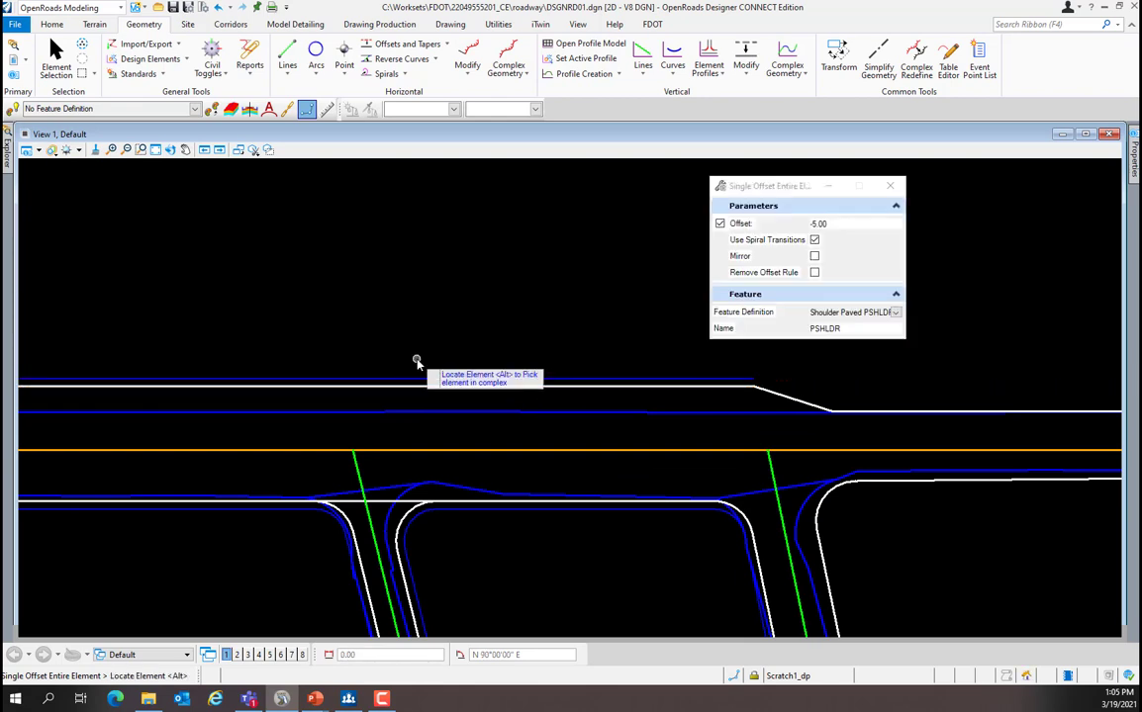
- Offset the angled taper edge on the mainline's north side 5 ft outward as a paved shoulder line, without mirroring
left_click(796, 397)
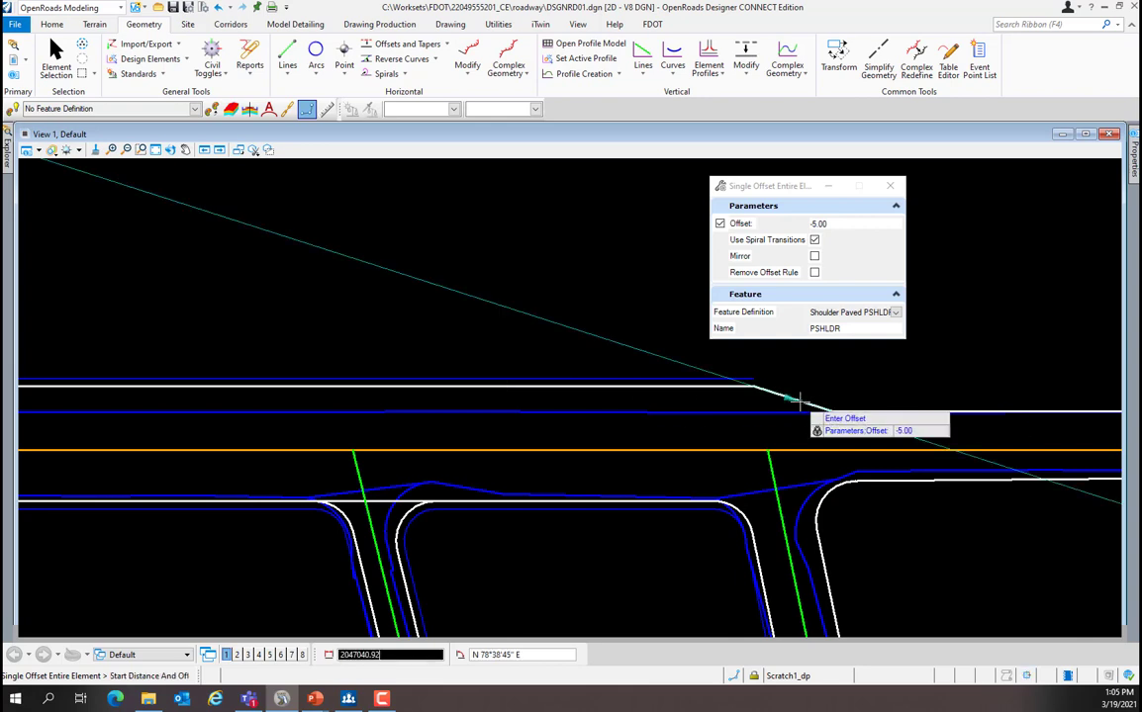
left_click(809, 368)
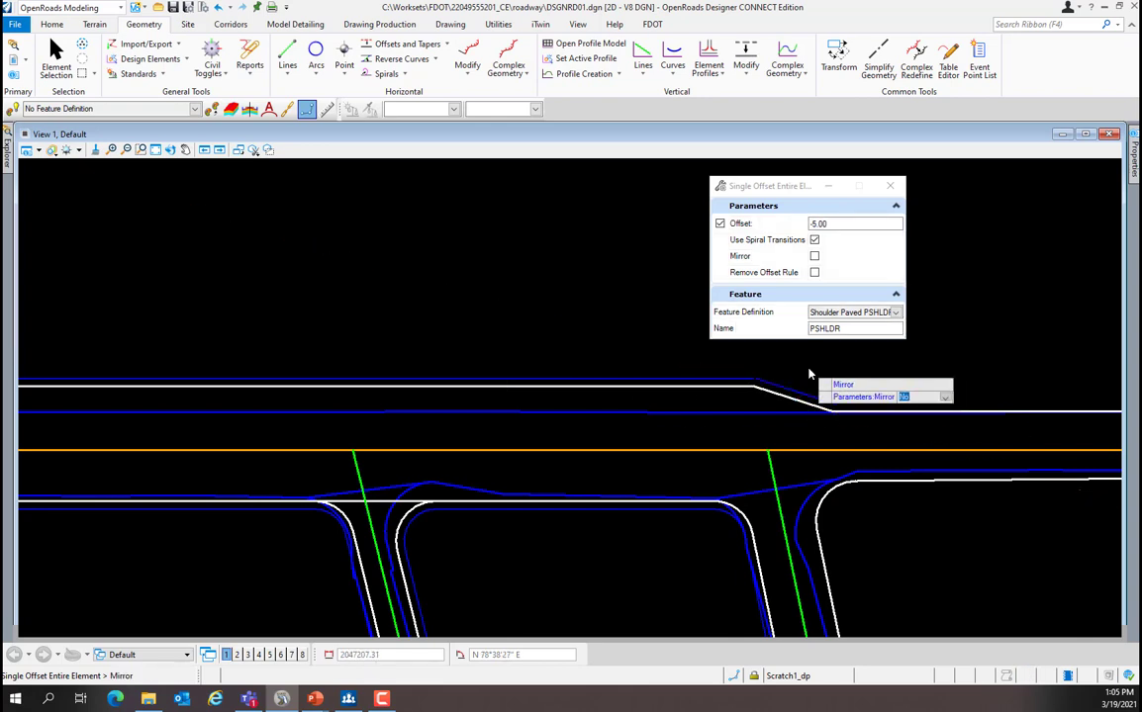
left_click(808, 369)
- Trim the southwestern taper's shoulder line and the adjoining straight shoulder line west of the side road to their intersection
scroll(426, 307, "down", 1)
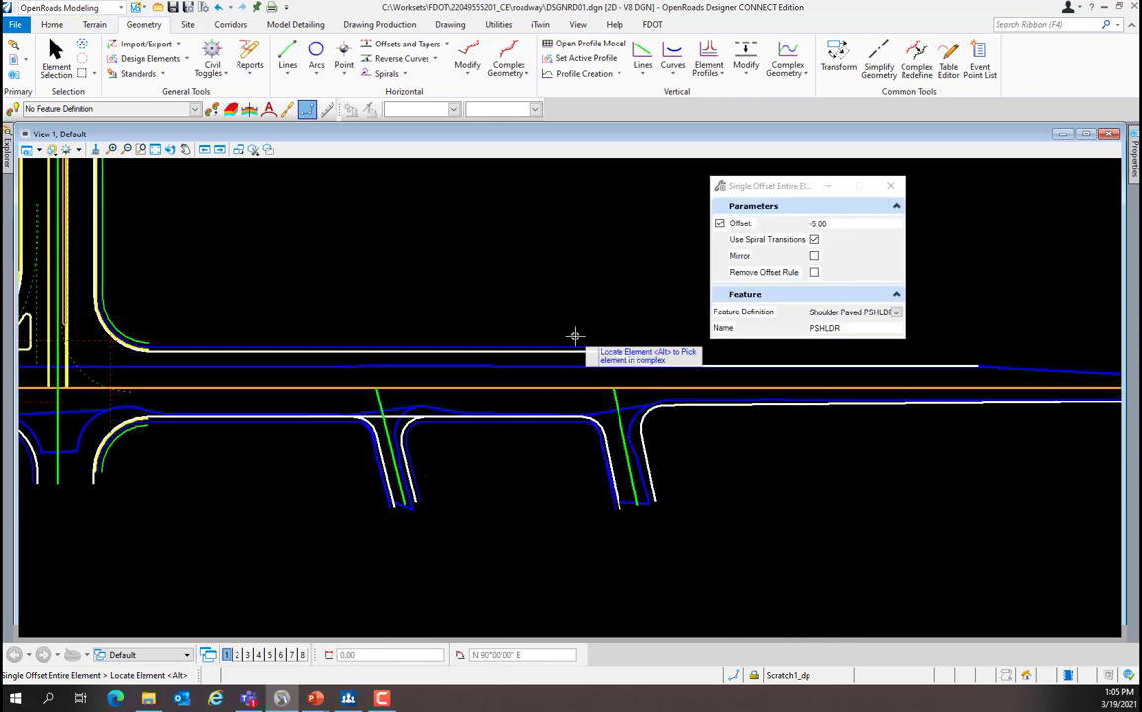
scroll(448, 460, "down", 2)
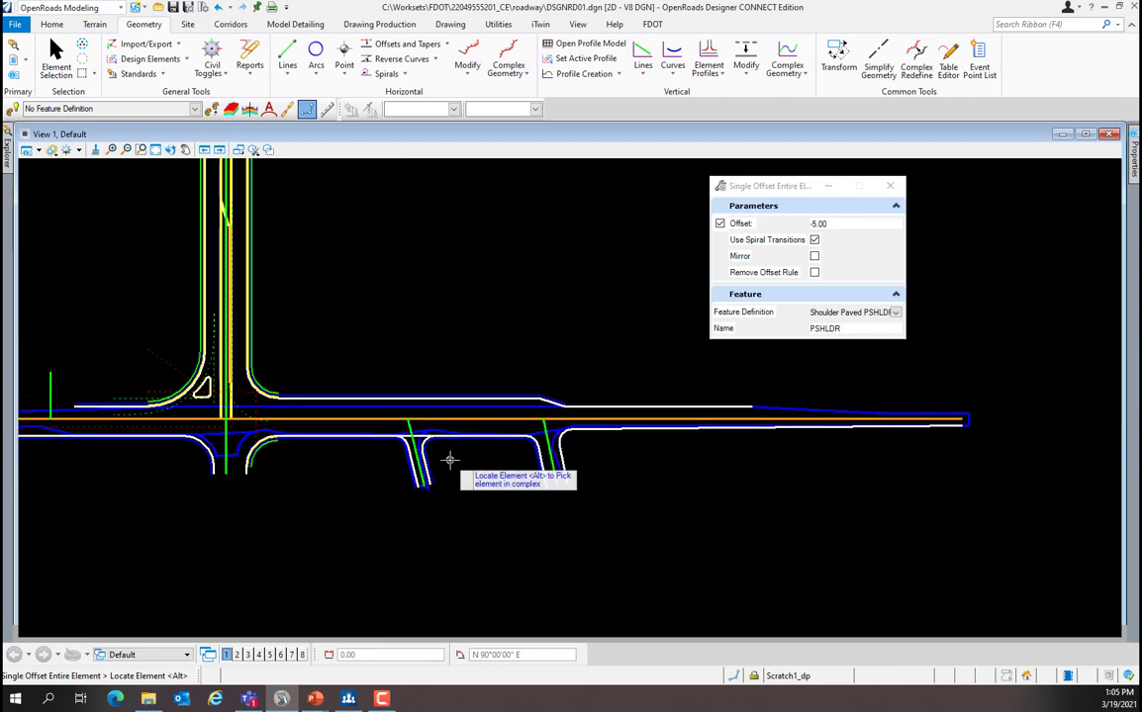
scroll(153, 479, "down", 2)
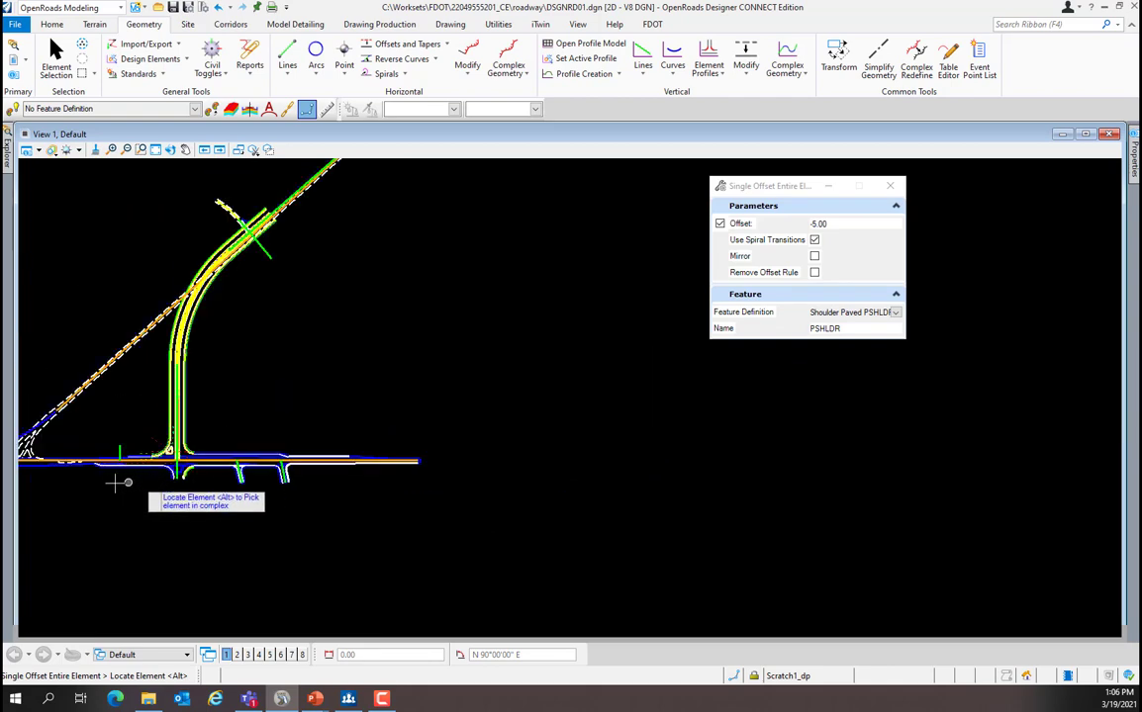
scroll(87, 479, "up", 2)
scroll(99, 435, "up", 1)
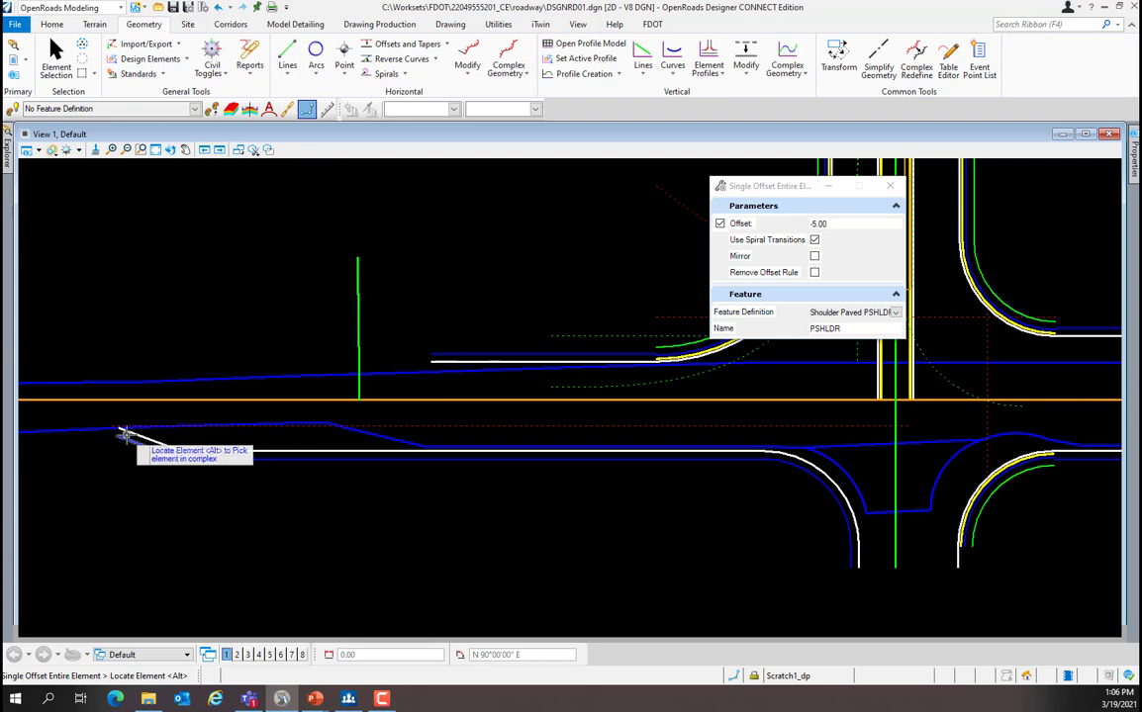
scroll(124, 444, "up", 2)
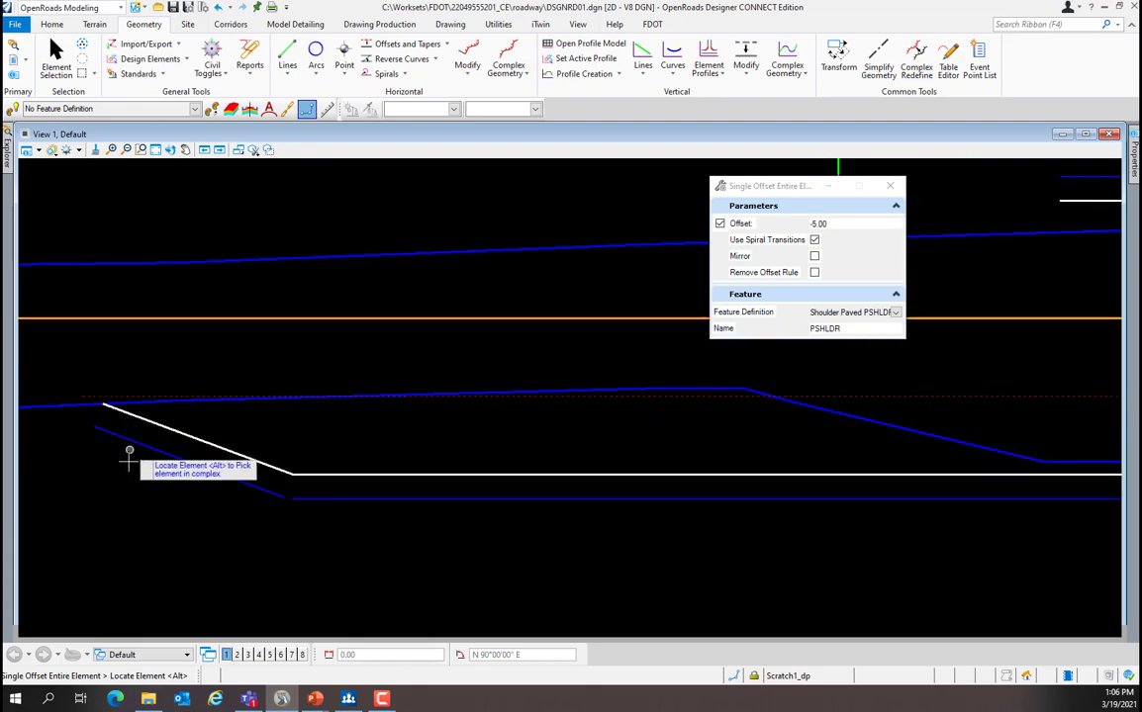
right_click(308, 504)
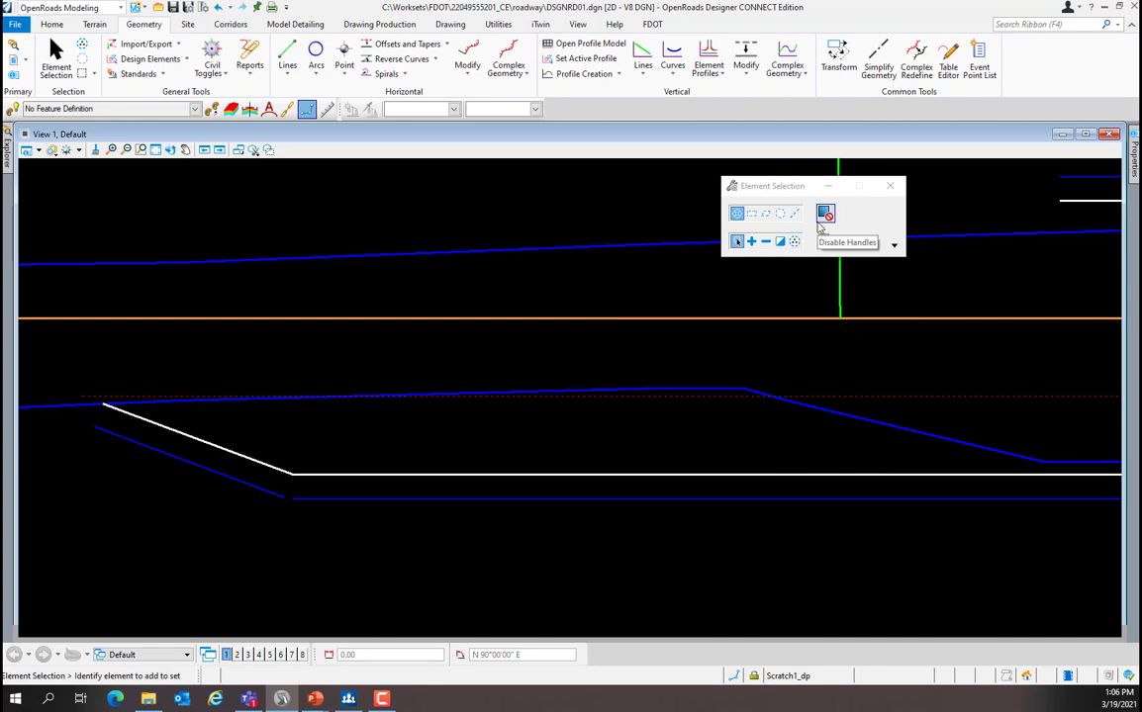
left_click(451, 25)
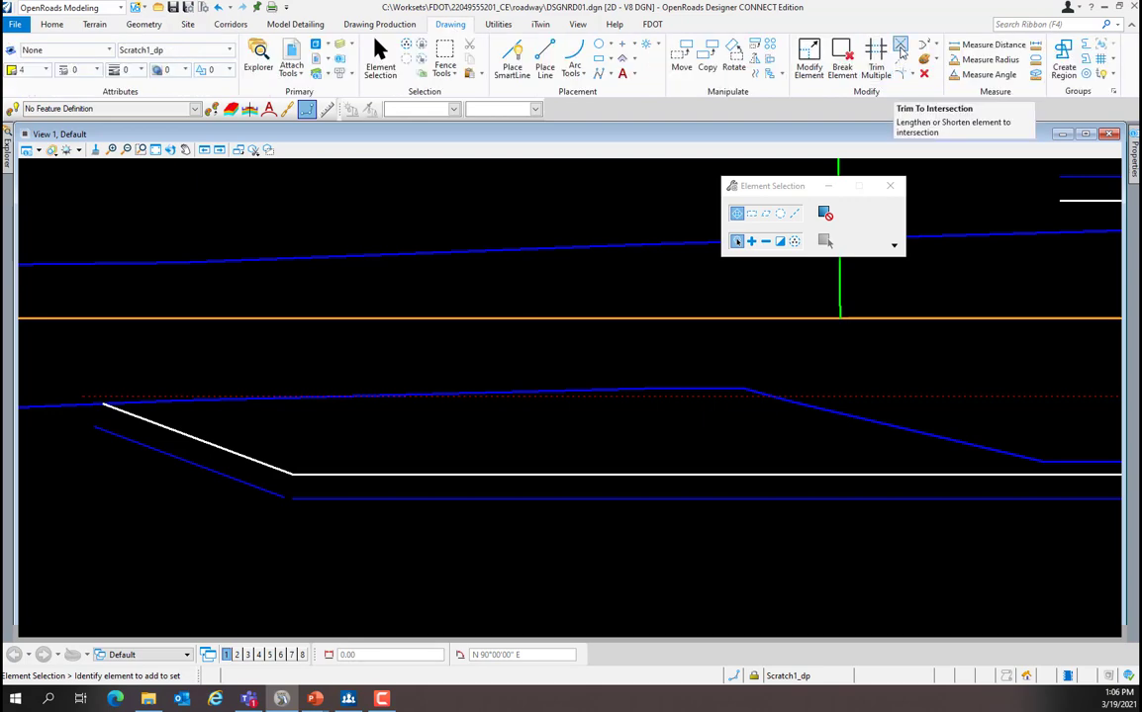
left_click(901, 49)
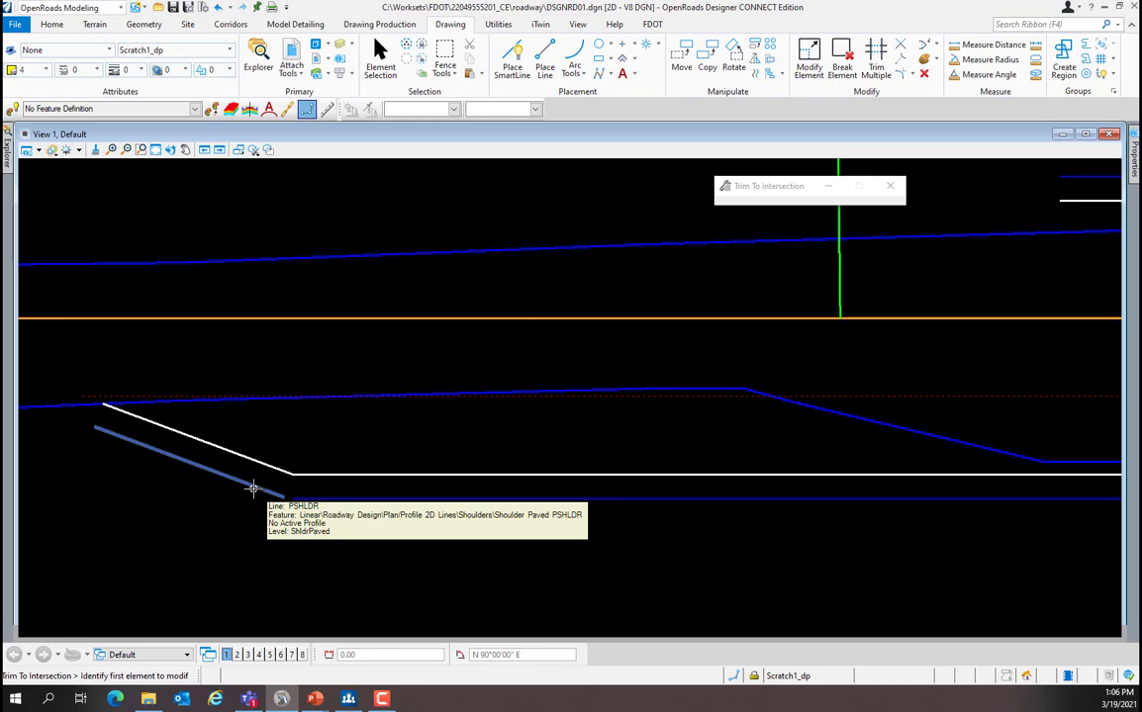
left_click(252, 488)
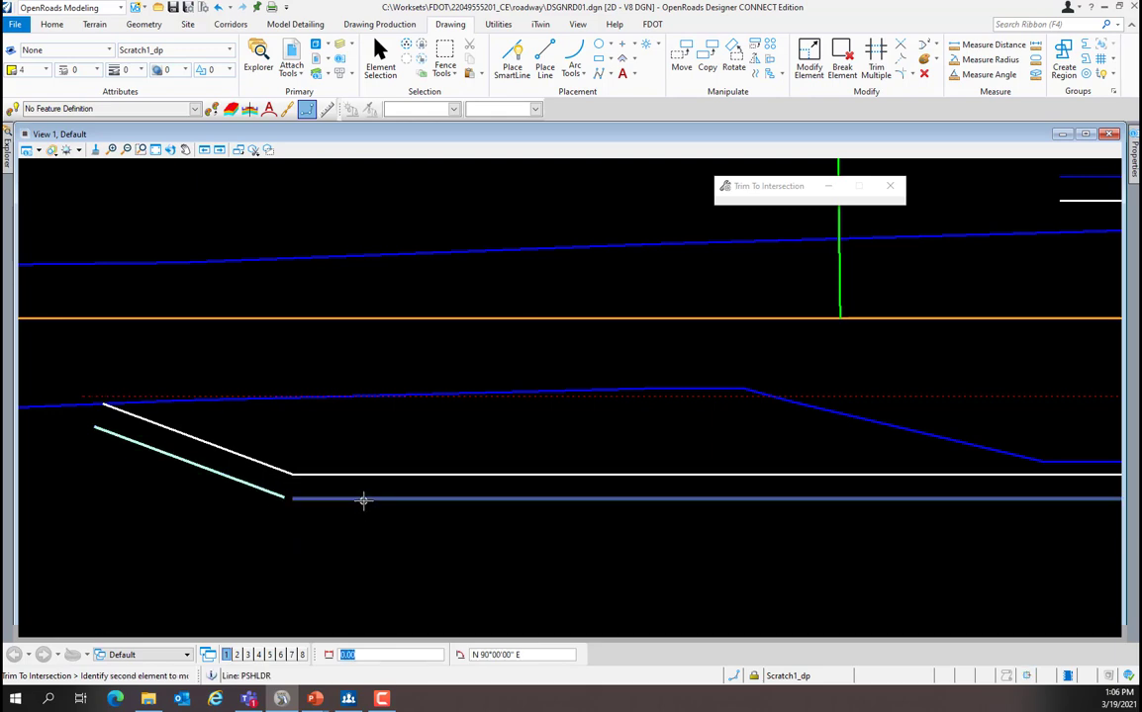
left_click(350, 576)
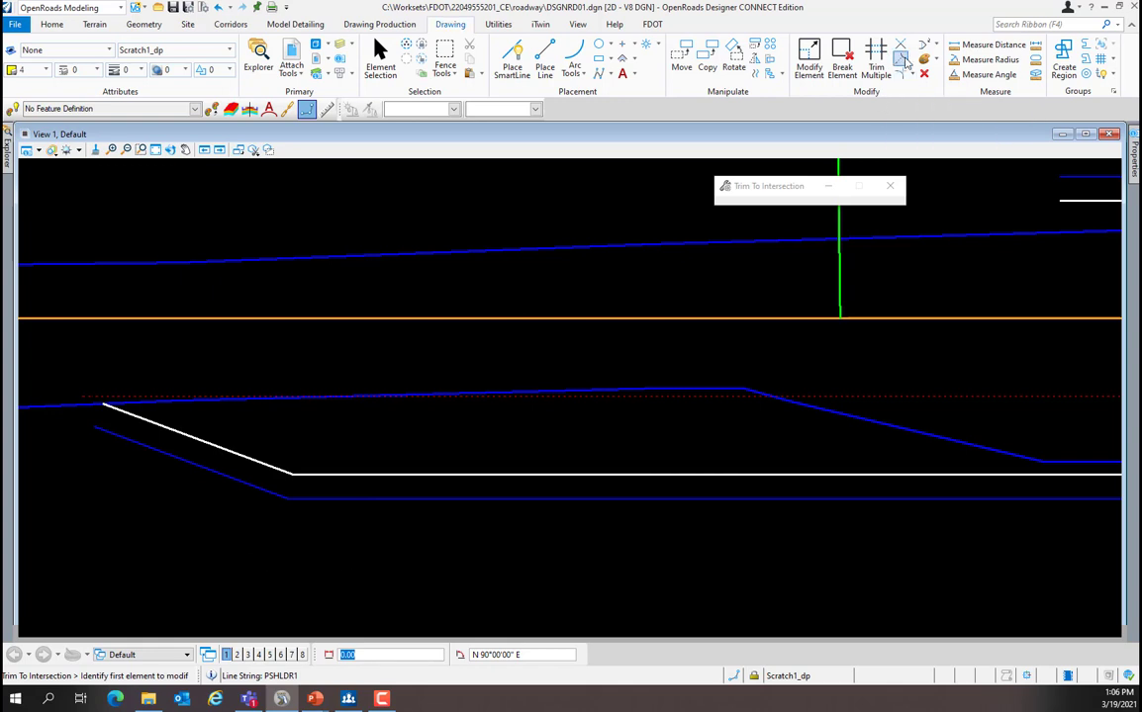
- Extend the west end of the southwestern taper's shoulder line to the existing southern pavement edge with Trim To Element
left_click(902, 60)
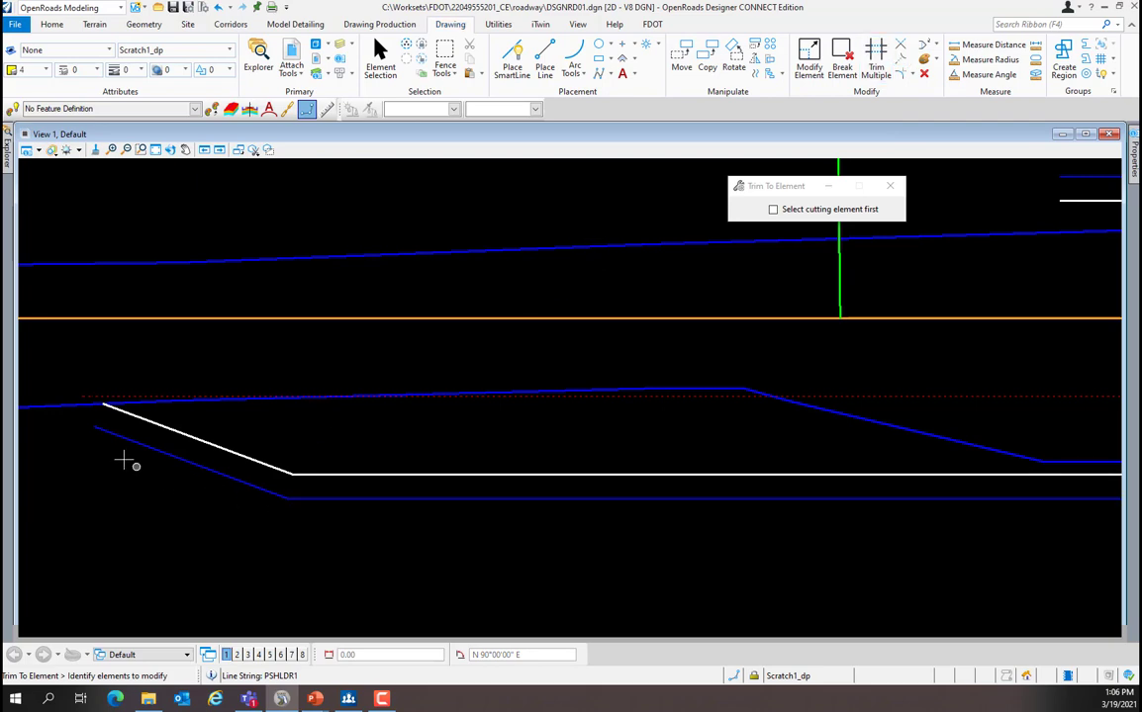
left_click(91, 424)
left_click(68, 406)
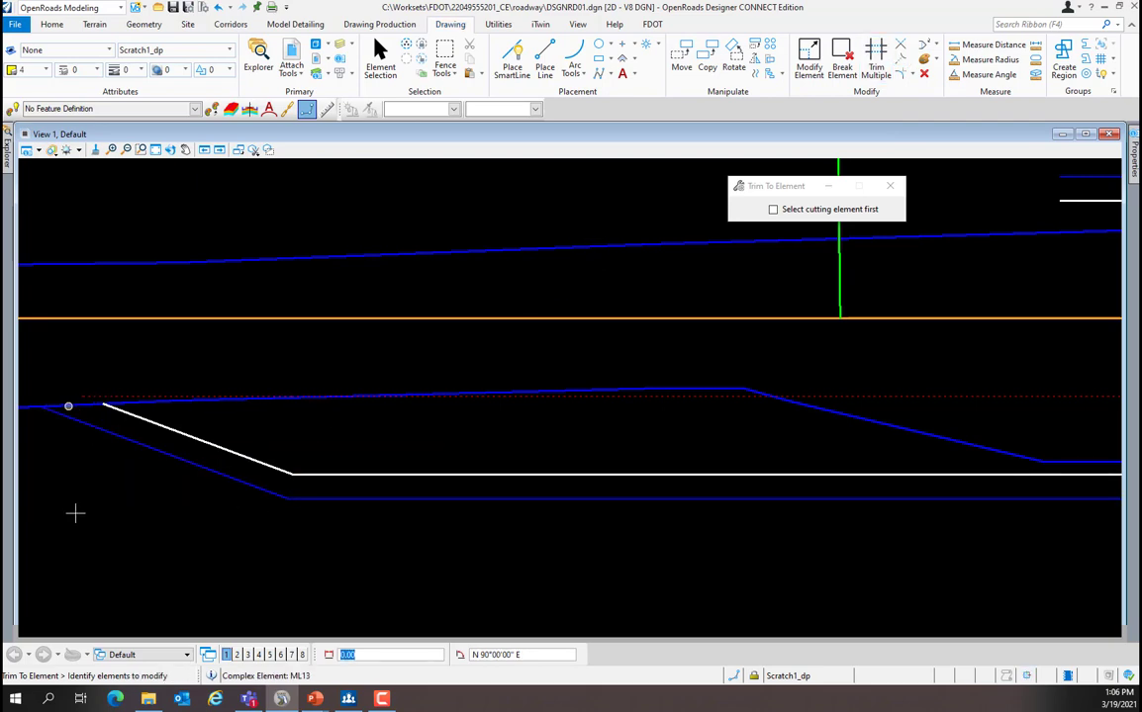
- Trim the northern mainline's straight shoulder line and the eastern taper's shoulder line to their intersection
scroll(346, 529, "down", 2)
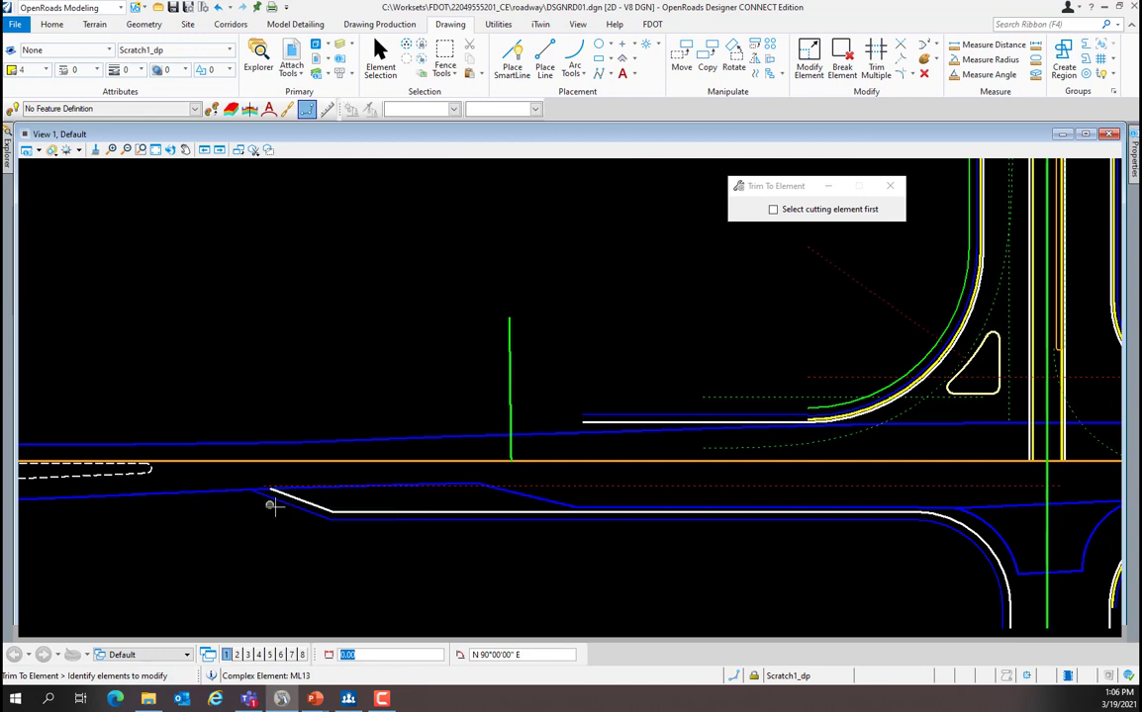
scroll(272, 505, "down", 3)
scroll(887, 484, "up", 4)
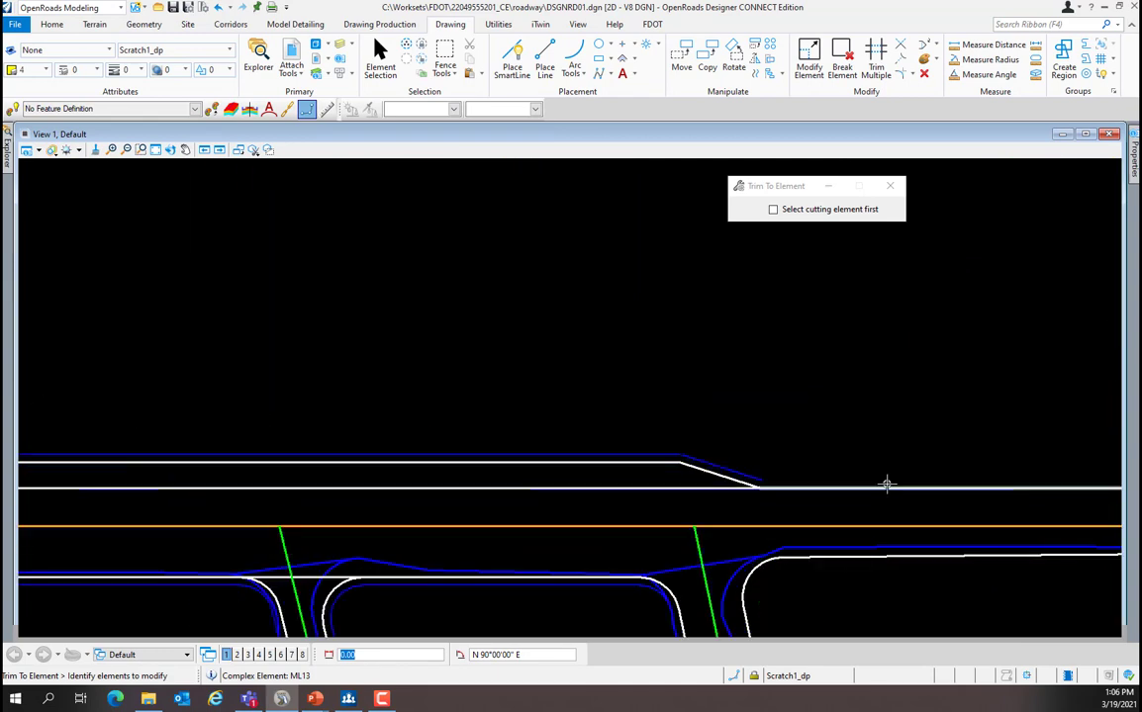
scroll(887, 484, "up", 2)
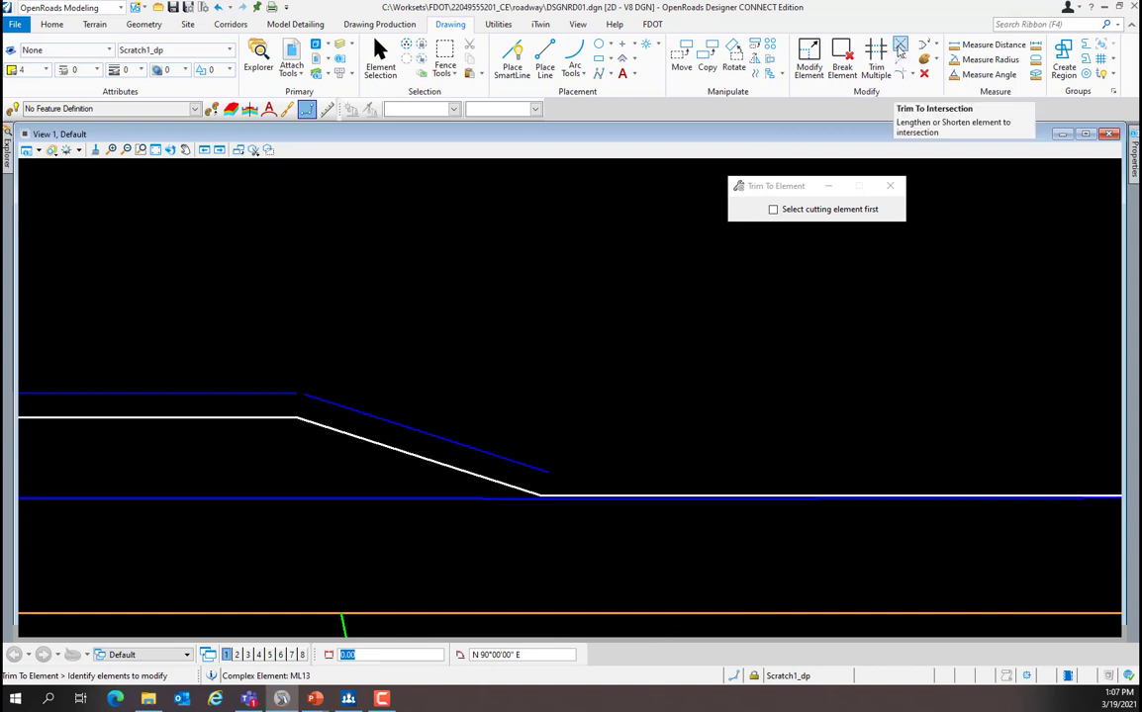
left_click(899, 47)
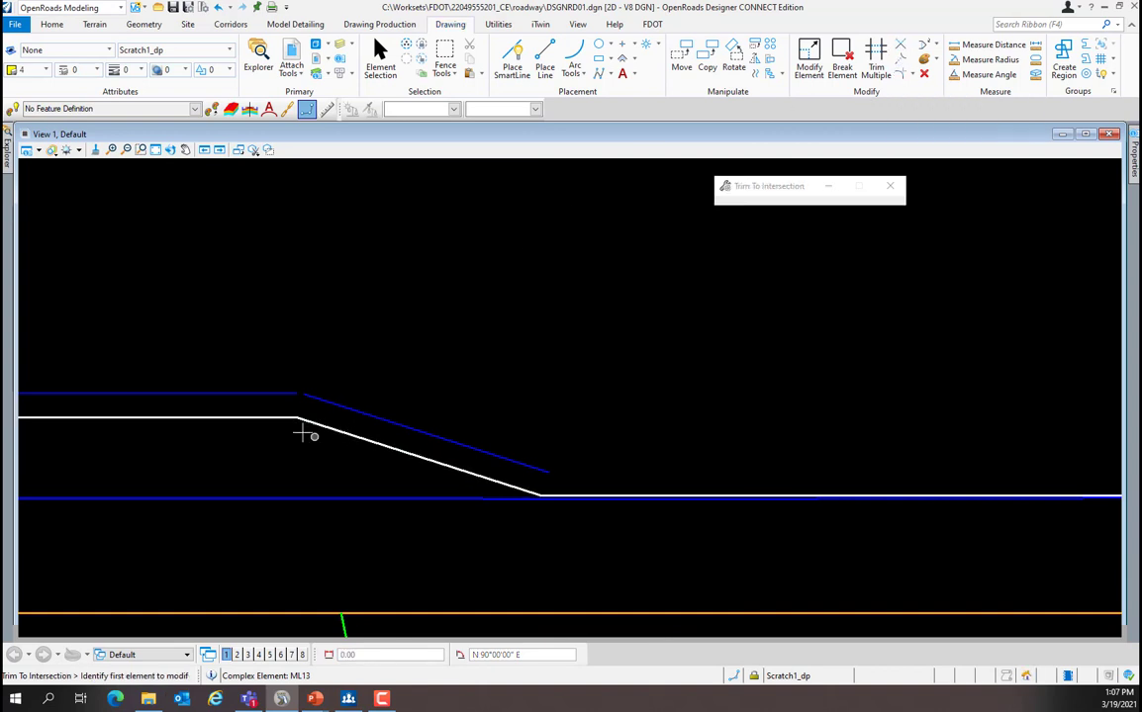
left_click(286, 395)
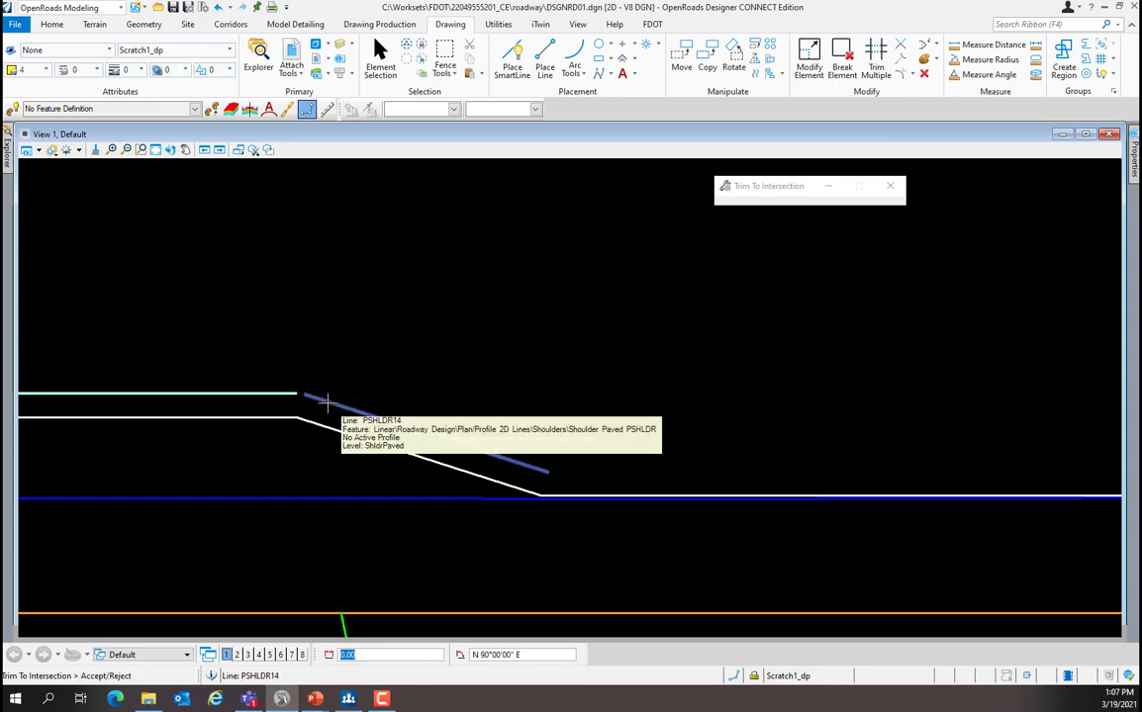
left_click(345, 344)
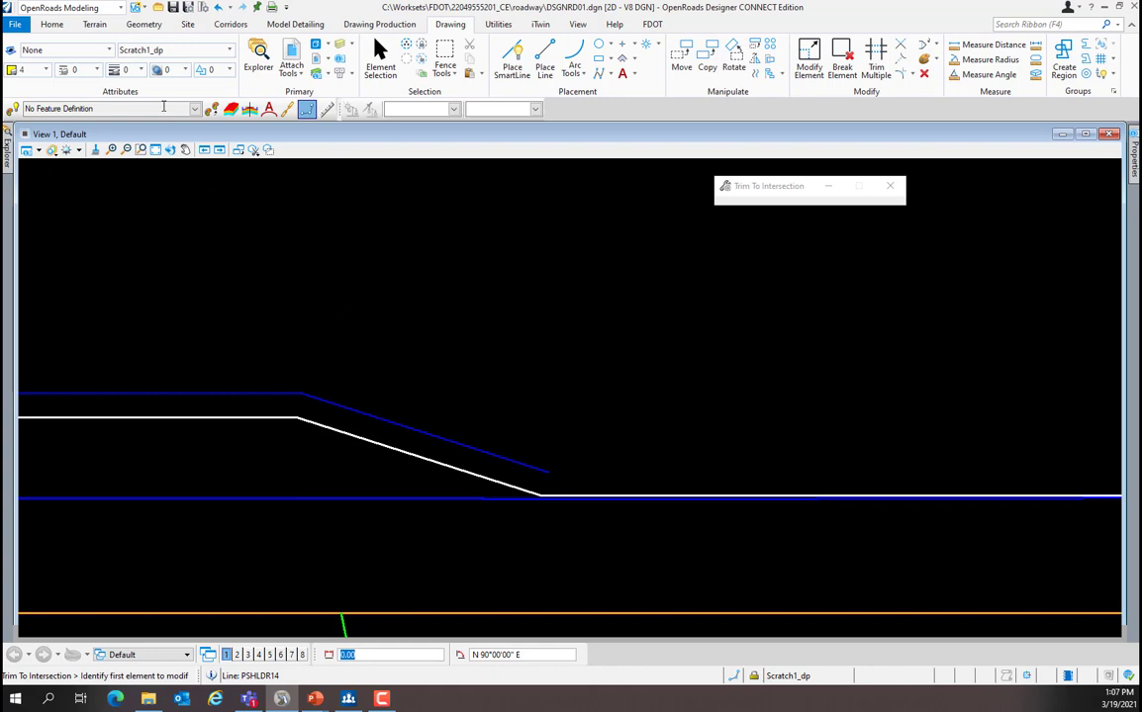
- Offset the northern mainline edge east of the taper 5 ft to the north as a paved shoulder line, without mirroring
left_click(144, 23)
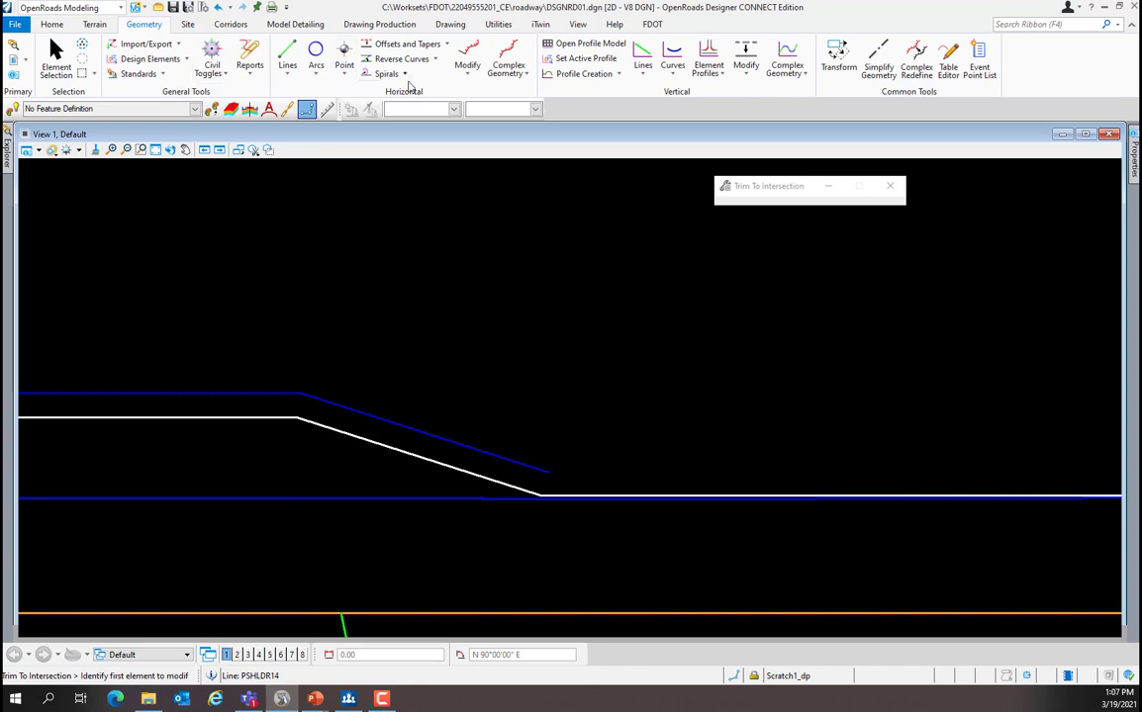
left_click(446, 46)
left_click(443, 63)
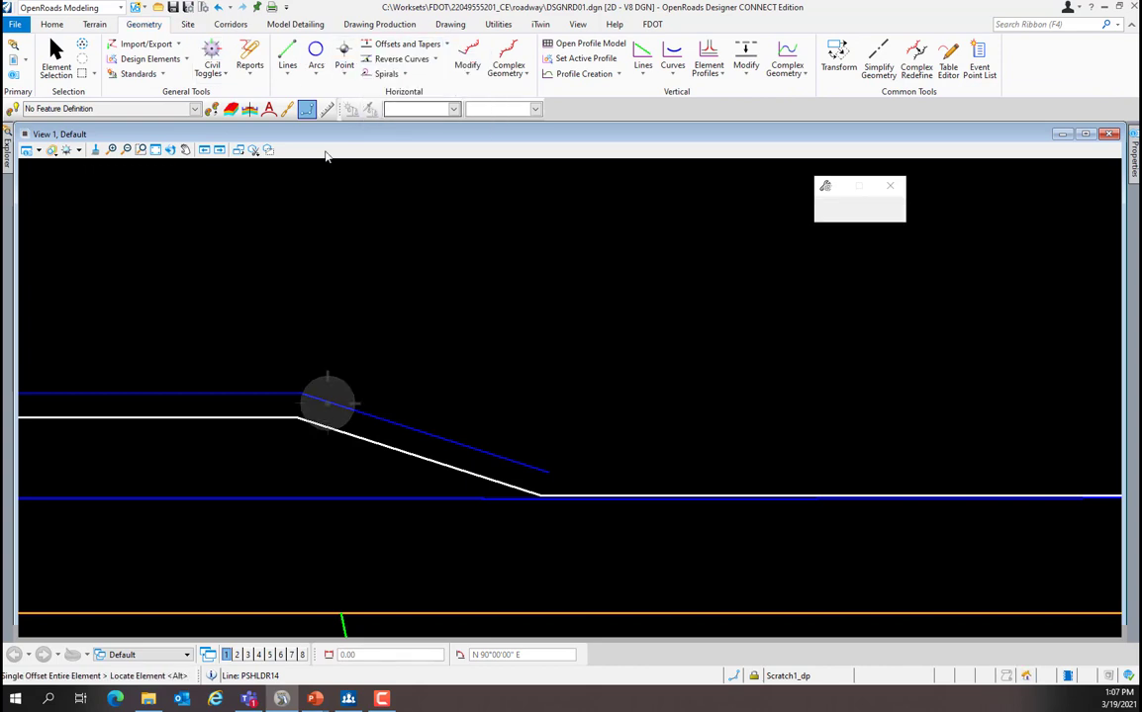
scroll(311, 222, "down", 5)
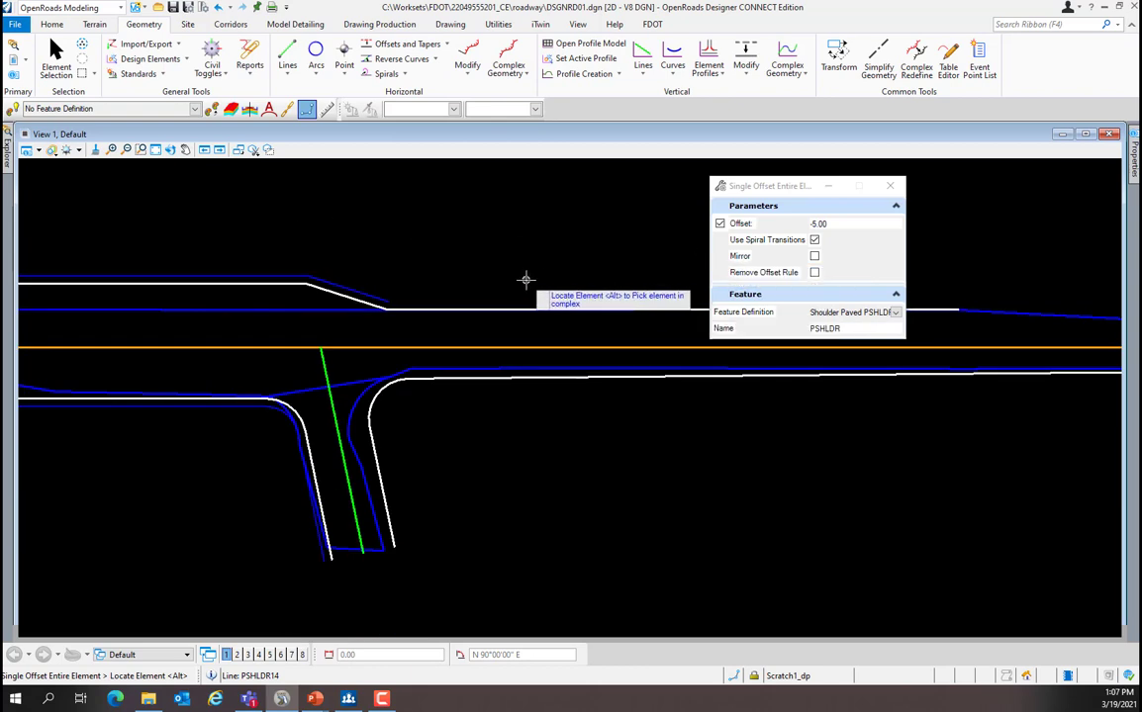
left_click_drag(772, 186, 969, 175)
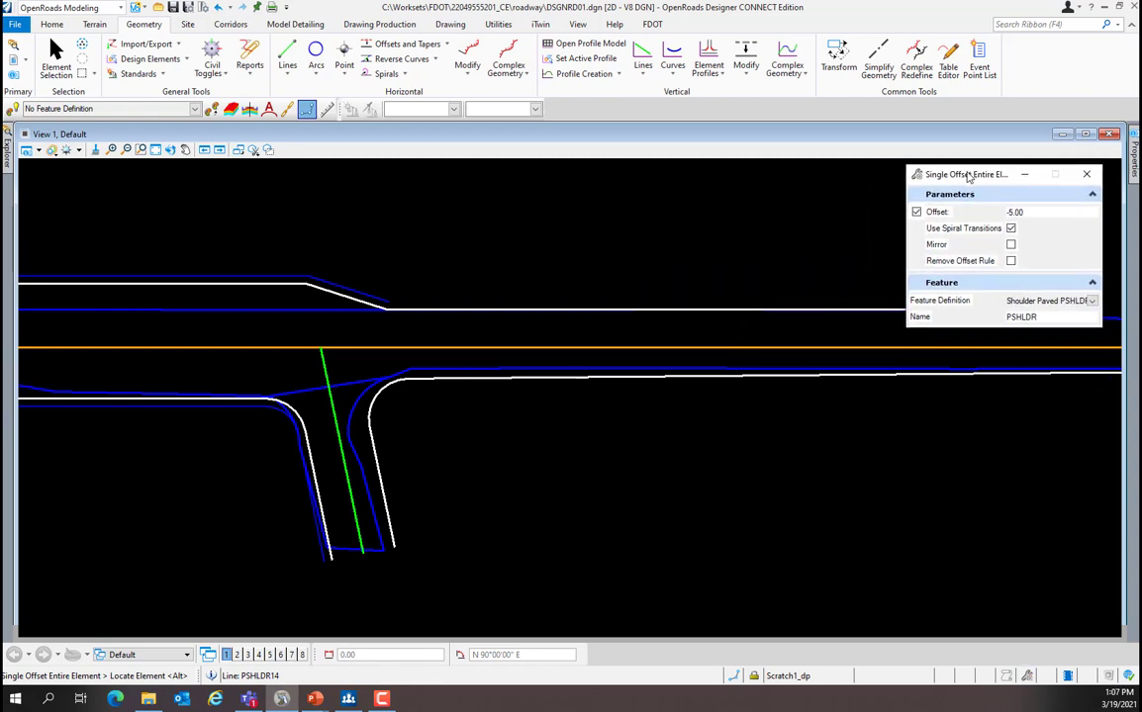
scroll(428, 339, "up", 5)
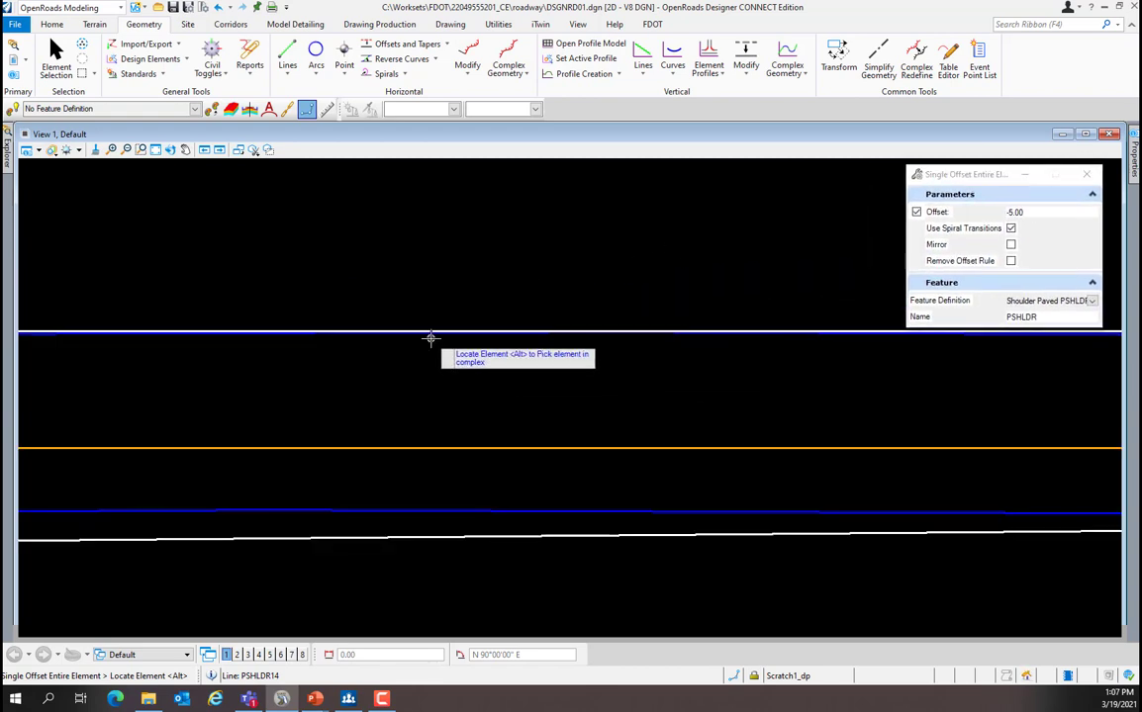
left_click(311, 333)
scroll(316, 416, "down", 4)
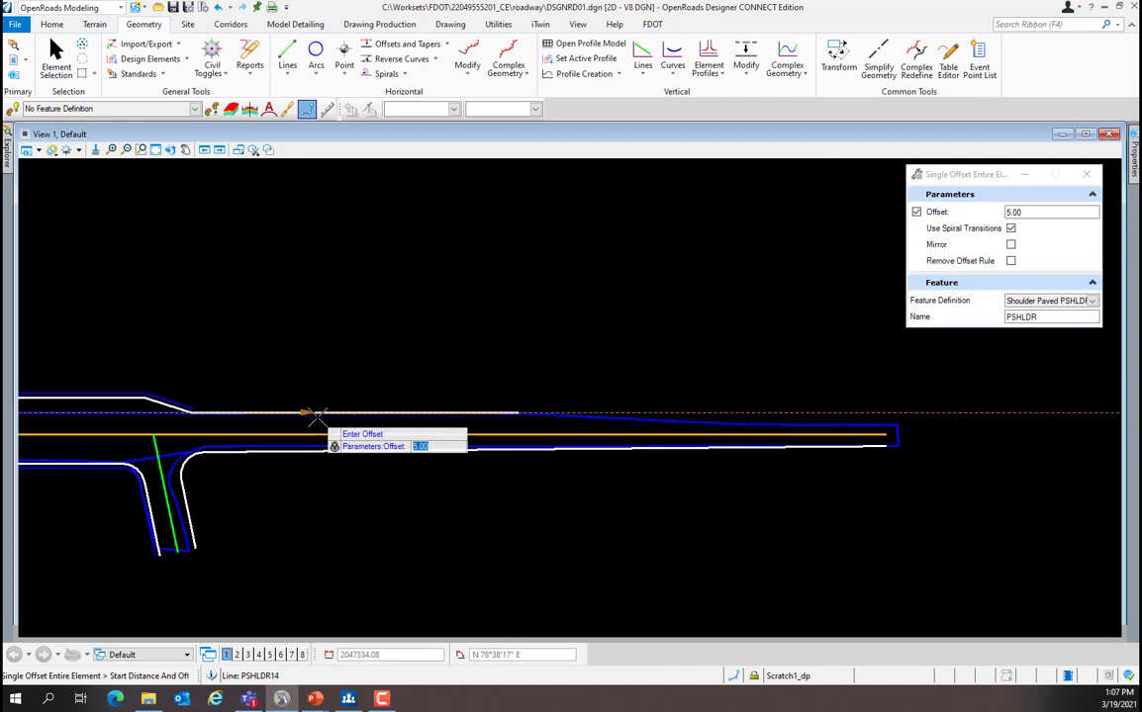
left_click(307, 369)
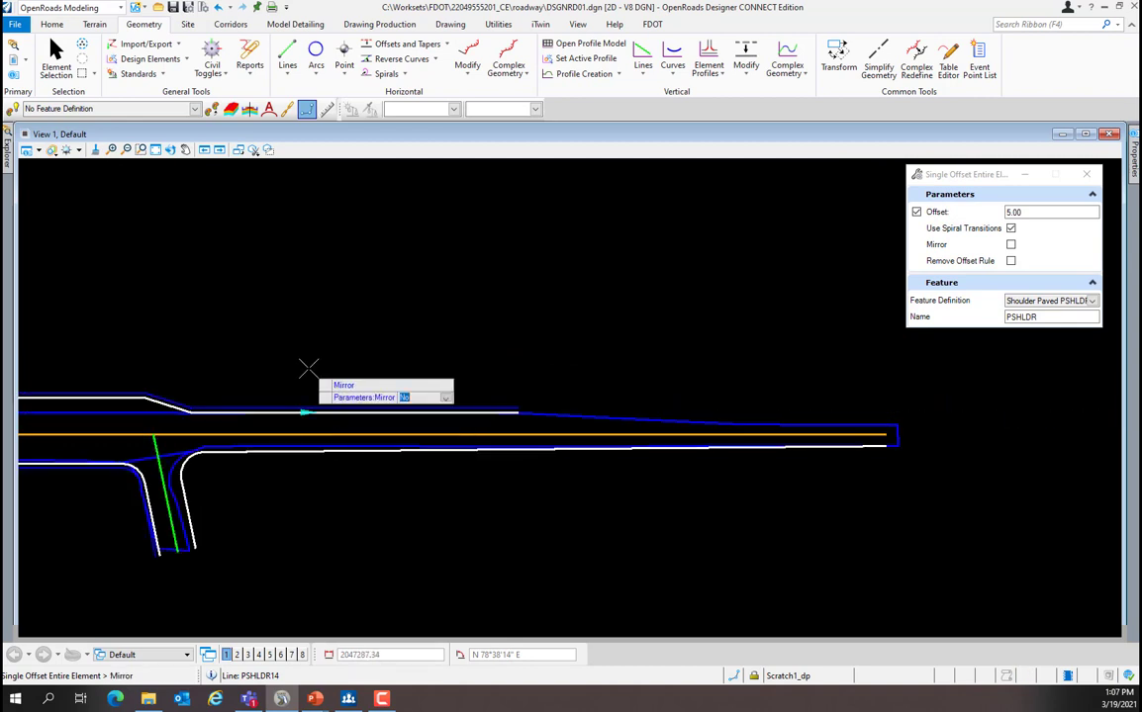
left_click(307, 369)
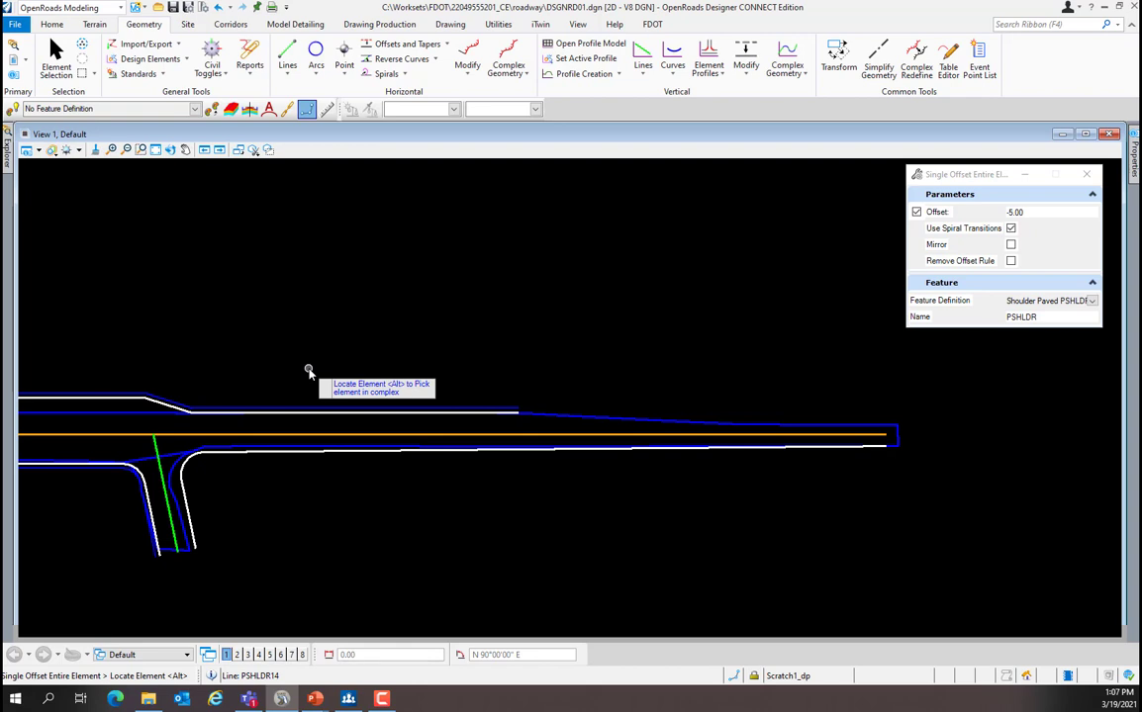
- Trim the eastern taper's shoulder line and the straight shoulder line east of that taper to their intersection
right_click(308, 371)
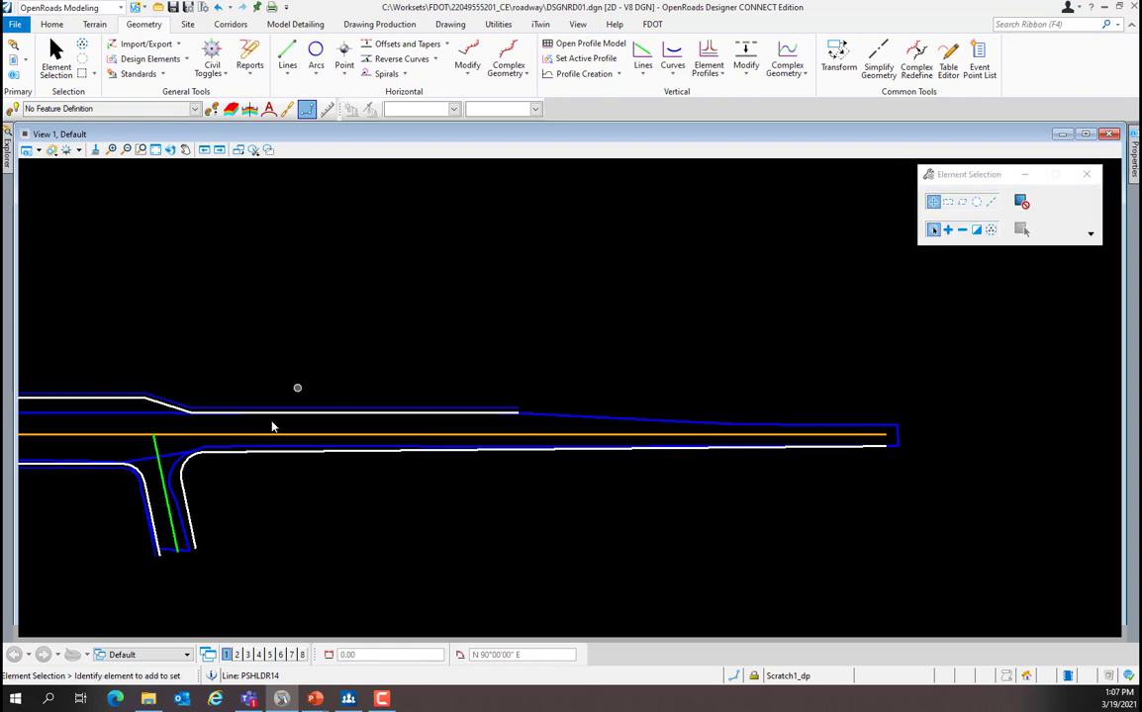
scroll(203, 432, "up", 4)
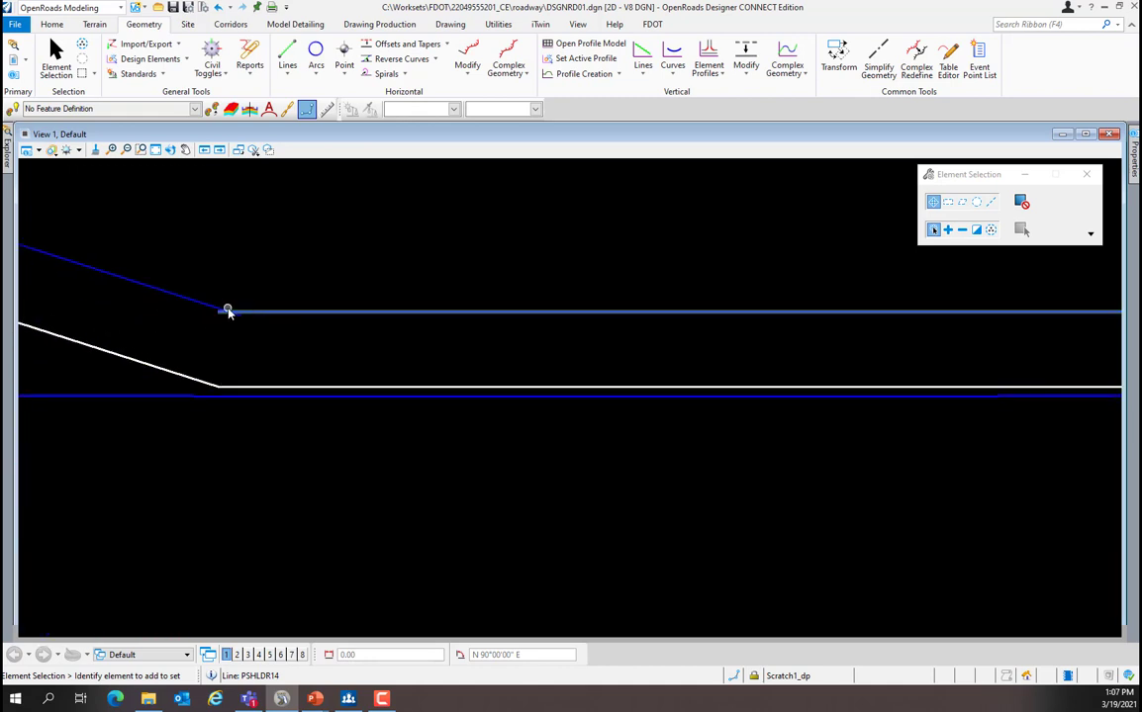
scroll(236, 310, "up", 2)
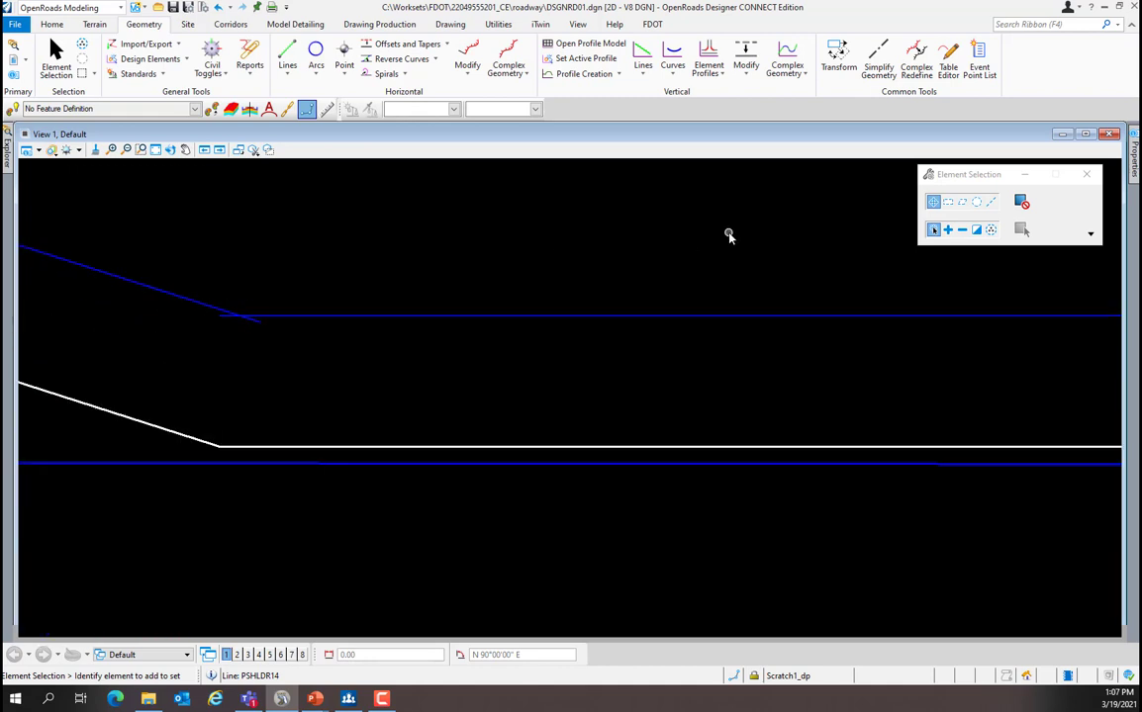
left_click(450, 25)
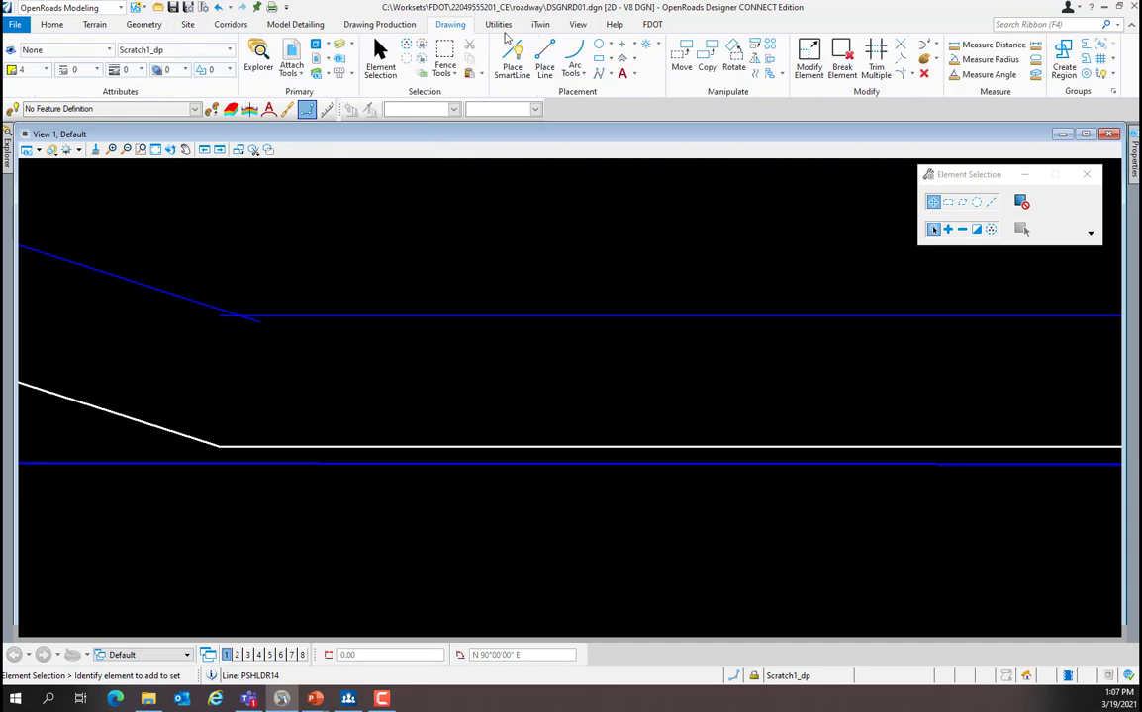
left_click(900, 58)
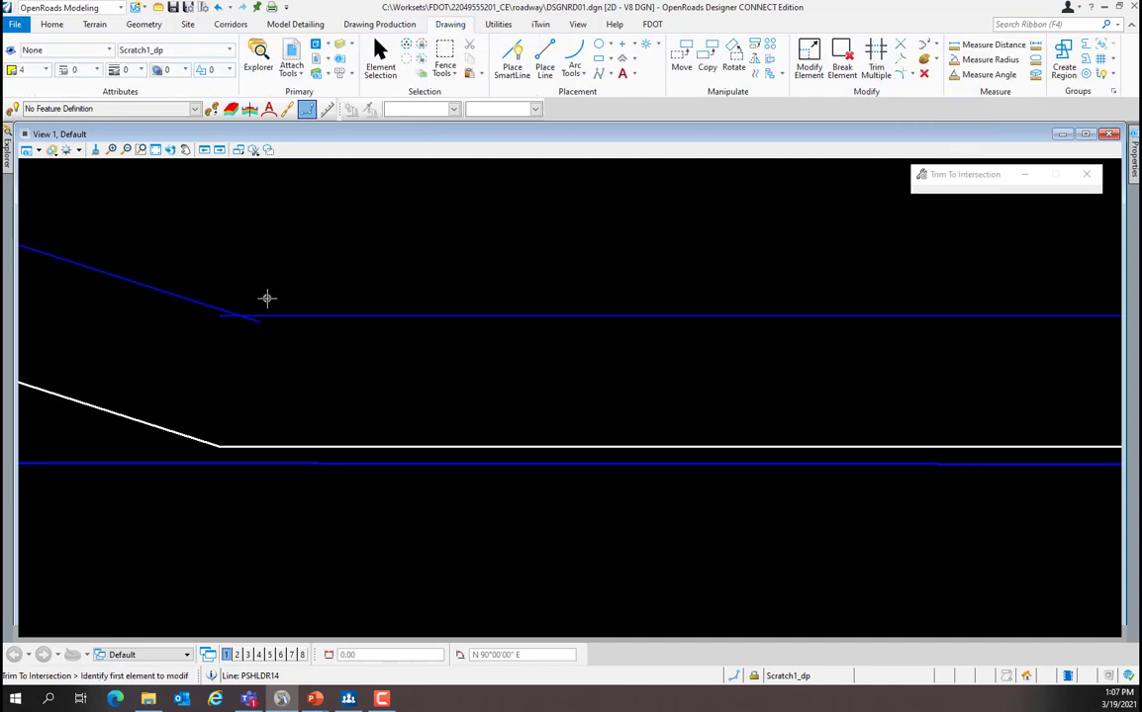
left_click(223, 308)
left_click(304, 315)
left_click(310, 365)
scroll(311, 365, "down", 1)
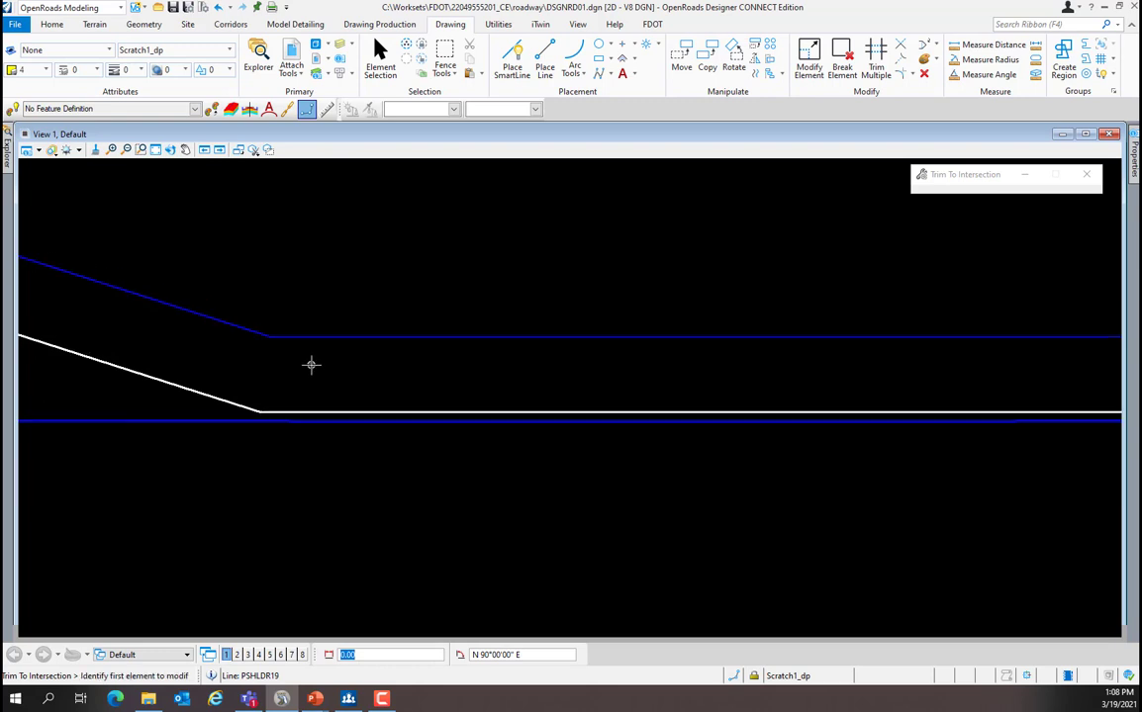
scroll(311, 365, "down", 3)
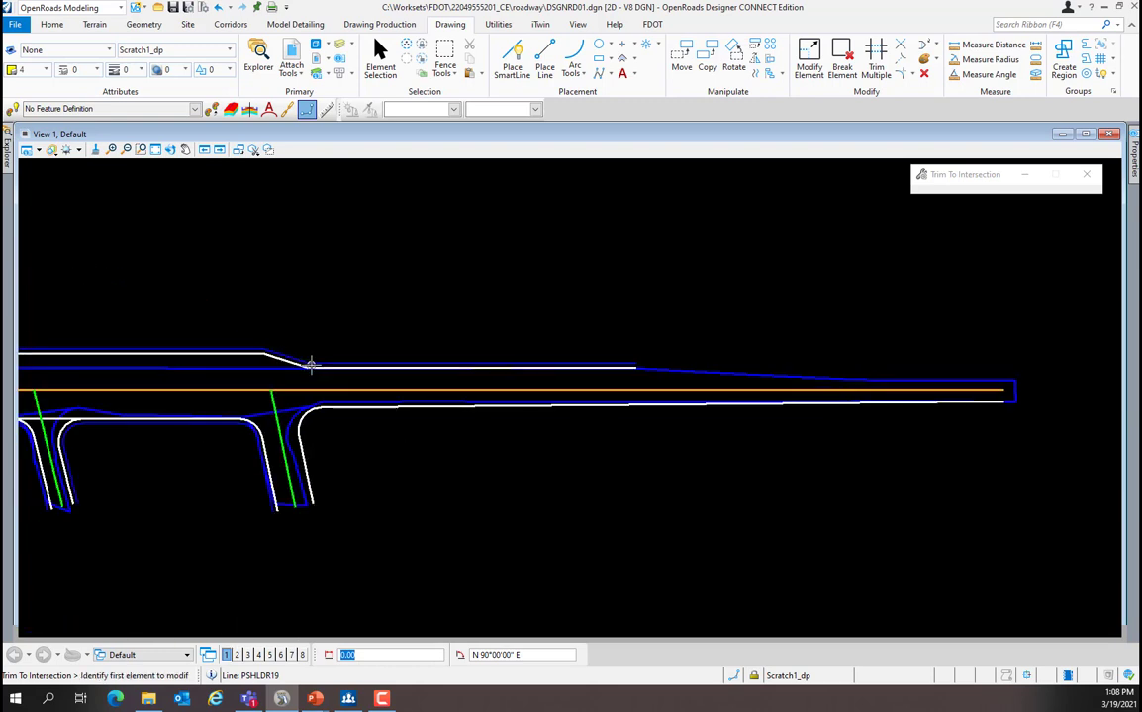
- Choose the Rural Side Road Turnout civil cell from FDOT_2D-Intersection_Details.dgnlib for placement at the side road crossing on the northeastern curve
left_click(136, 28)
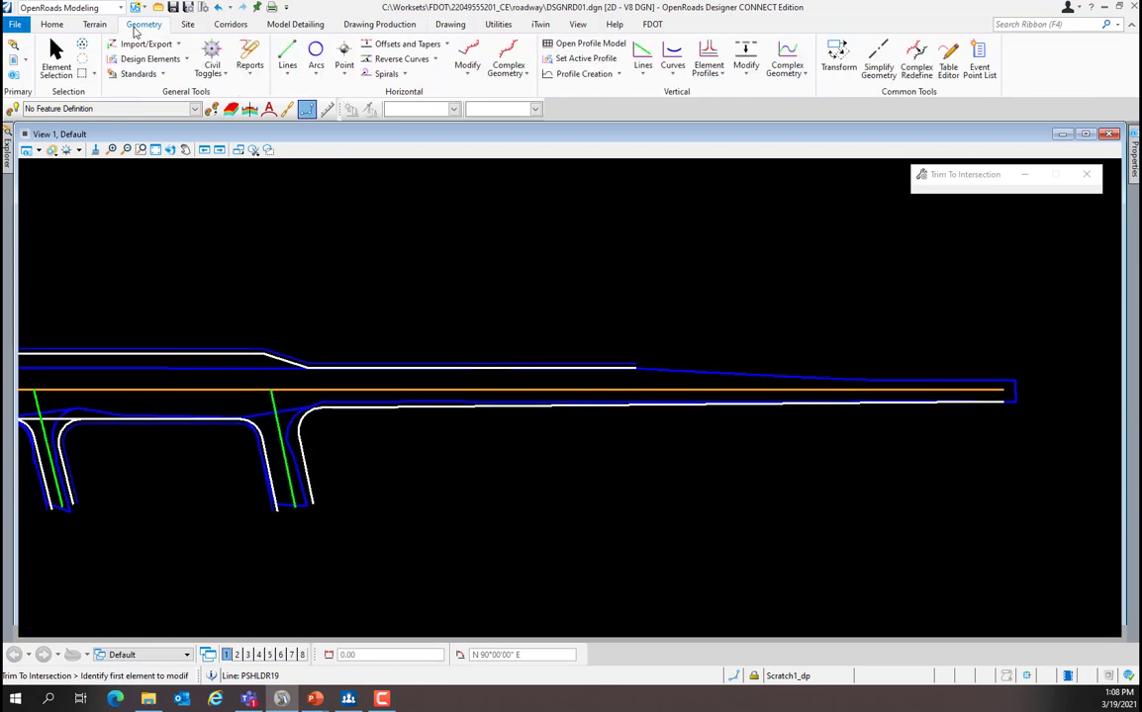
left_click(451, 25)
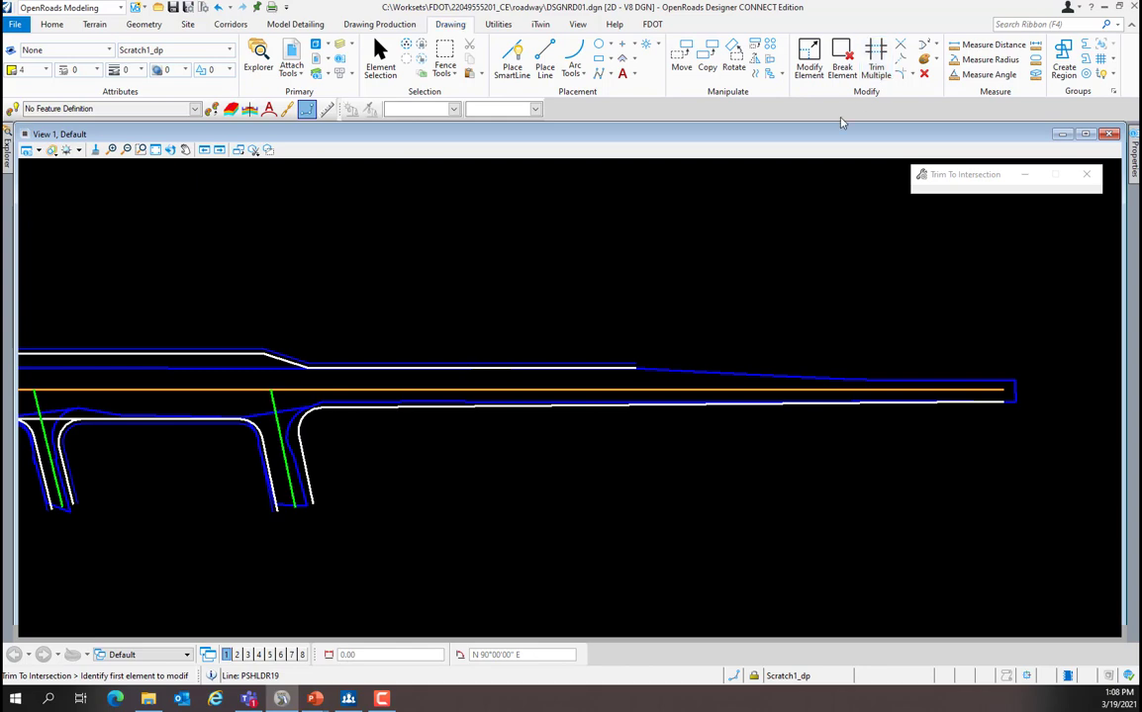
scroll(527, 409, "down", 4)
scroll(527, 409, "down", 2)
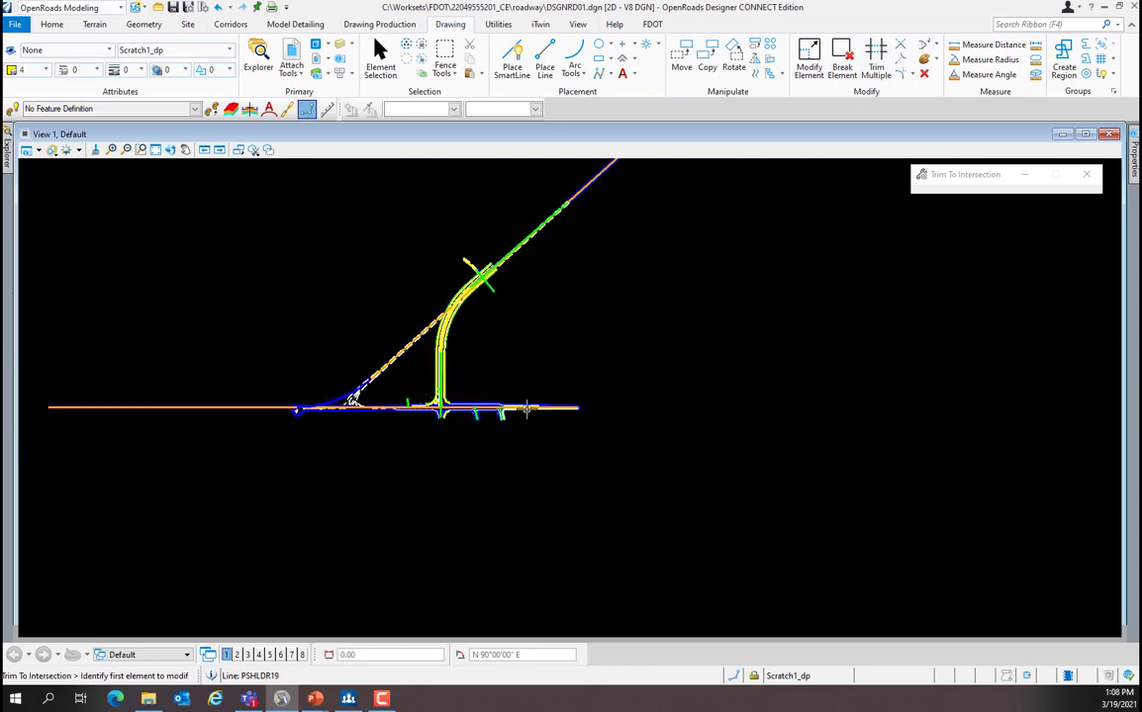
scroll(494, 260, "up", 2)
scroll(491, 264, "up", 2)
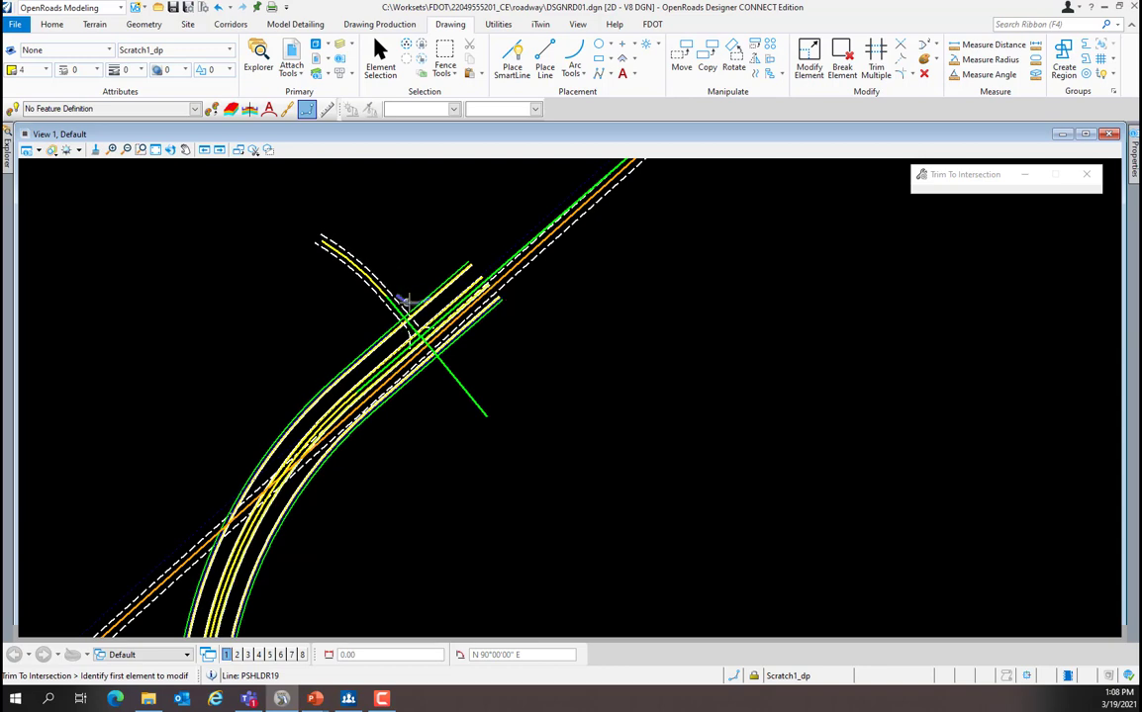
scroll(403, 301, "up", 2)
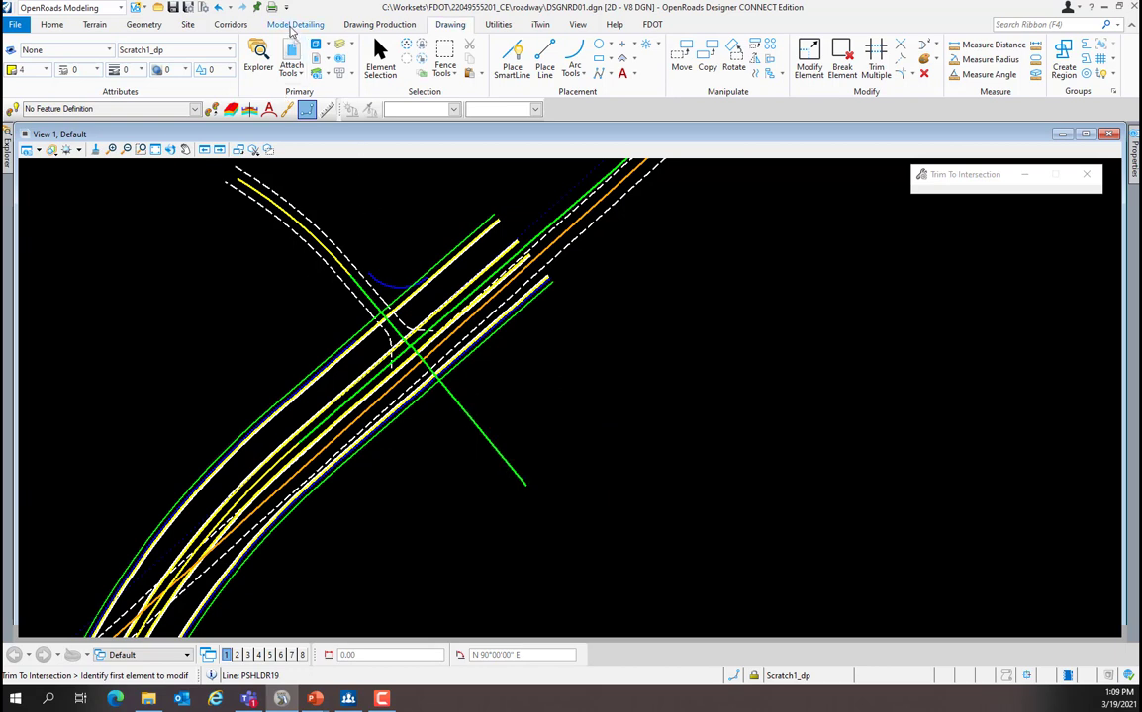
left_click(295, 23)
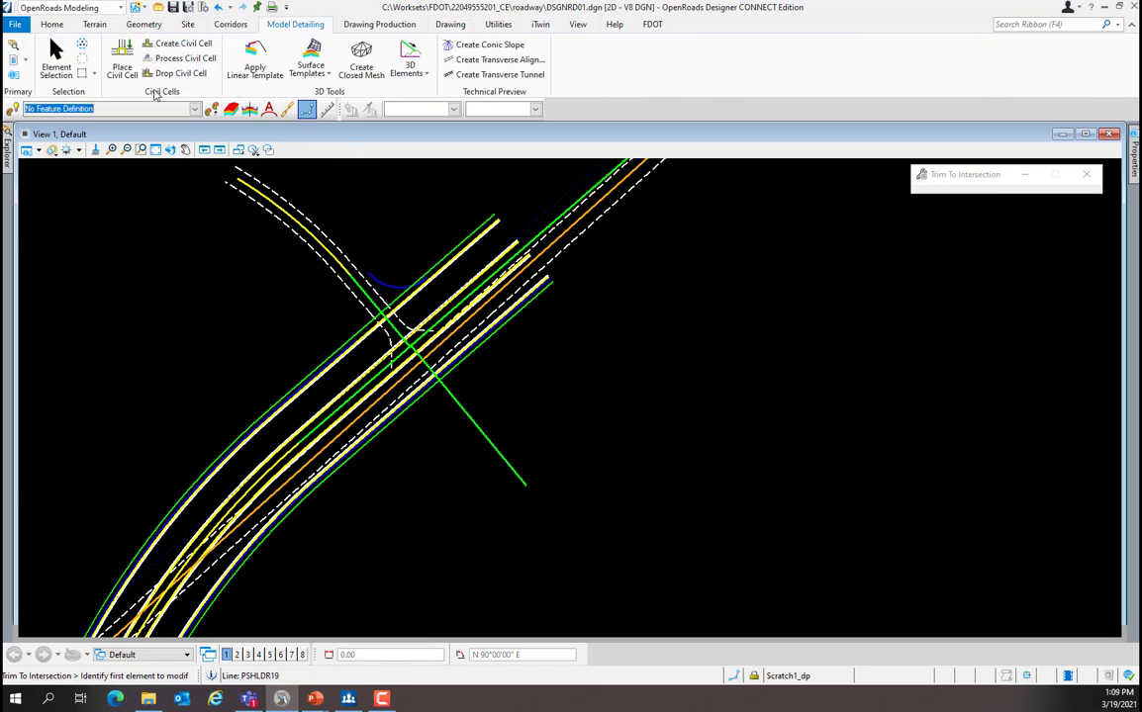
left_click(119, 65)
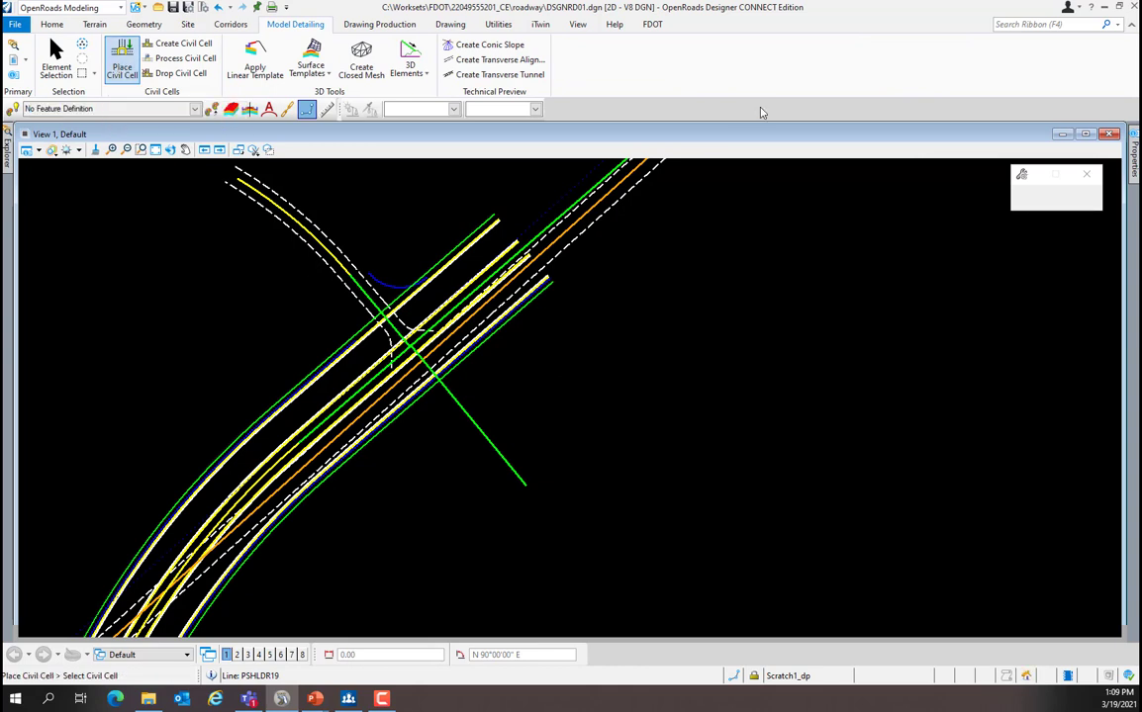
left_click_drag(953, 198, 580, 210)
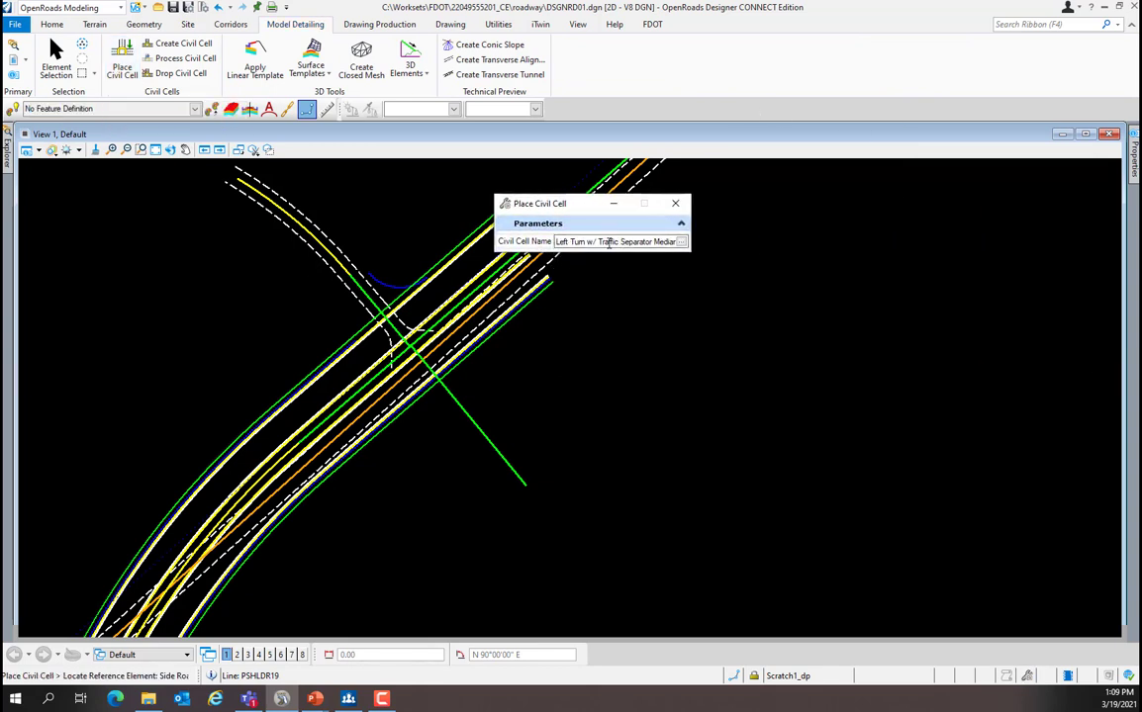
left_click(680, 243)
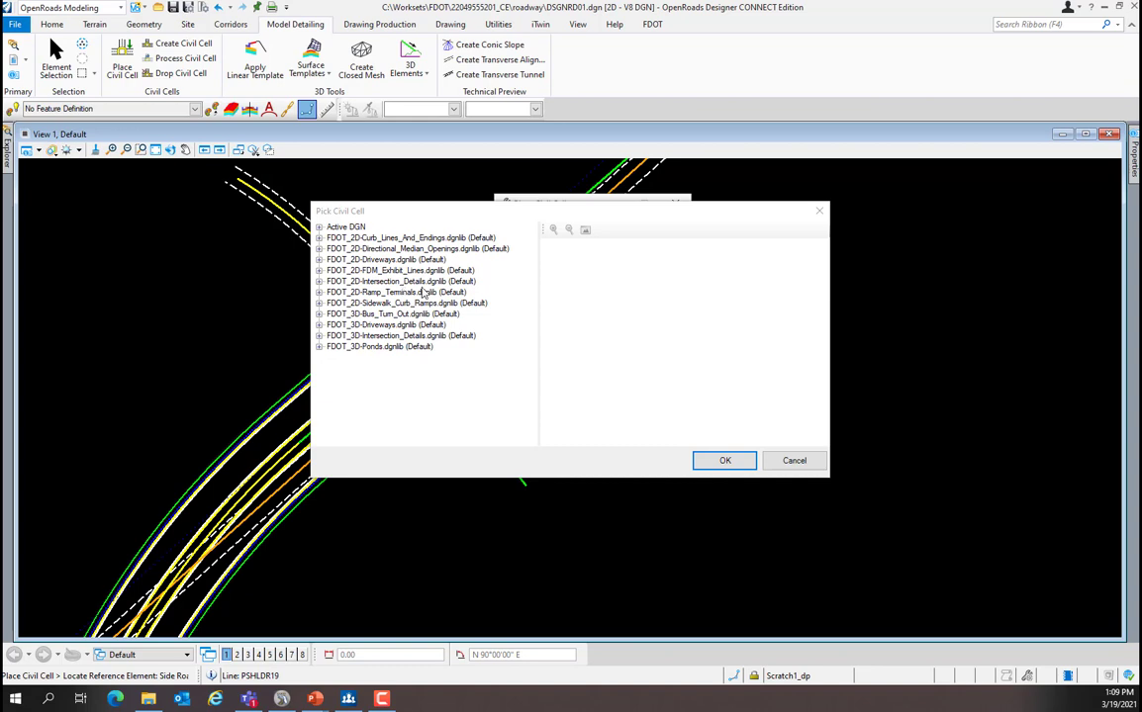
left_click(319, 282)
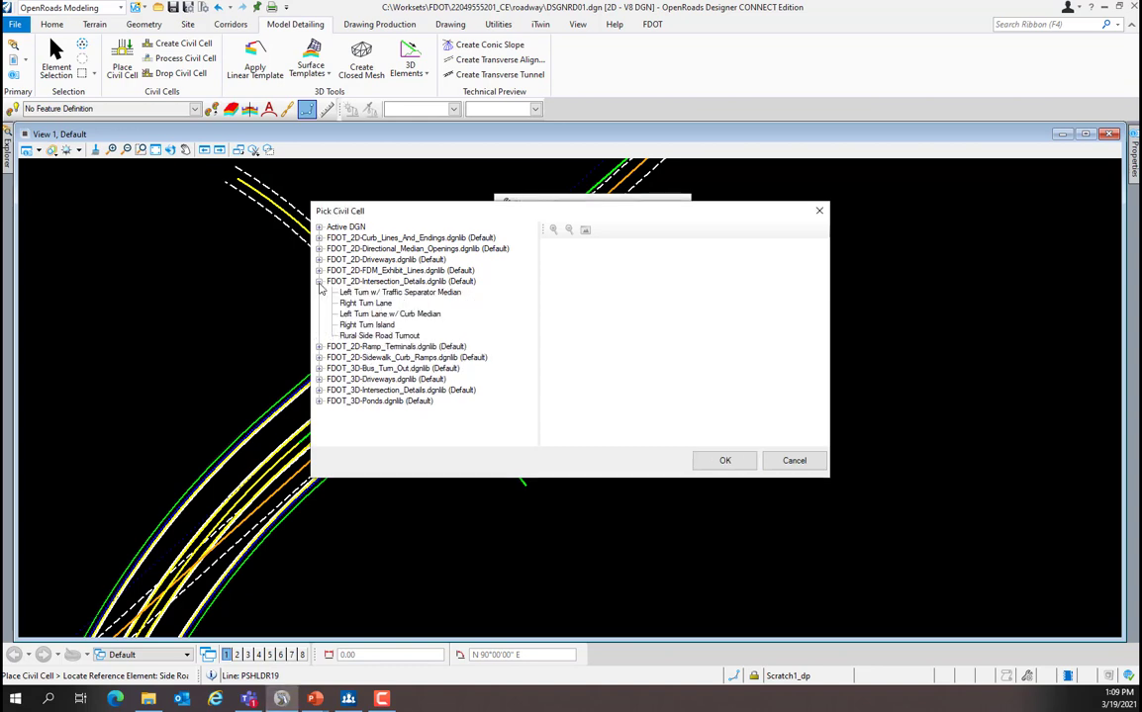
left_click(380, 337)
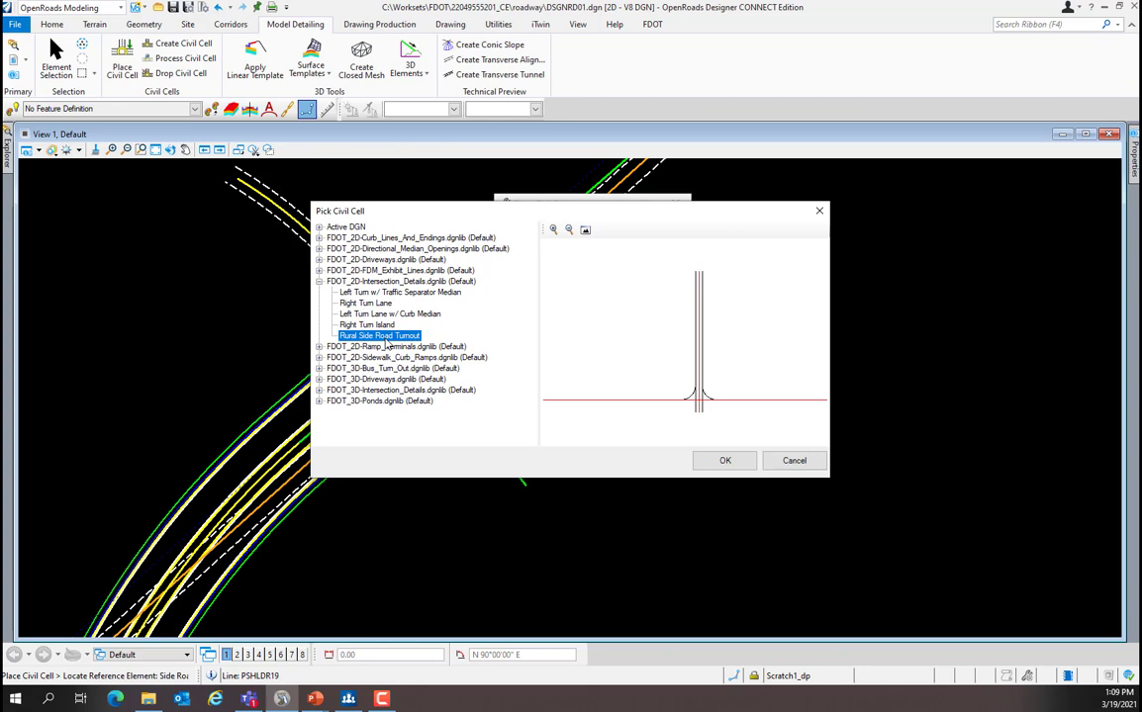
left_click(724, 461)
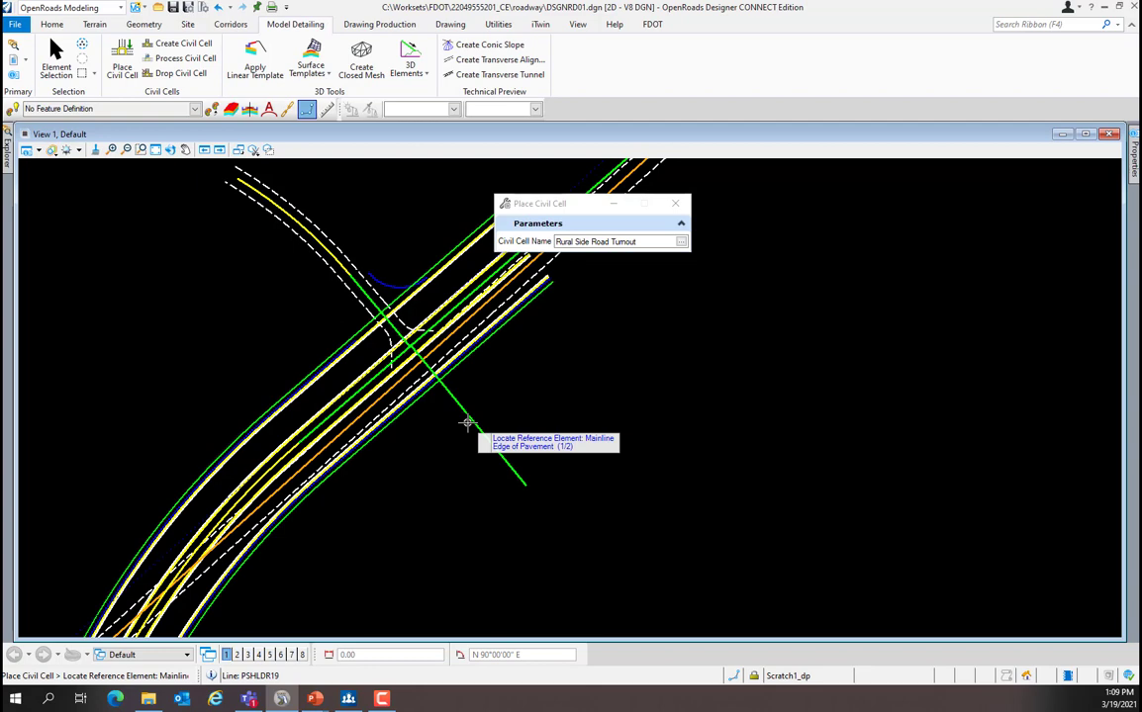
- Place the turnout civil cell using the northwestern mainline edge of pavement and the curved side road's centerline, keeping the default orientation
scroll(408, 311, "up", 4)
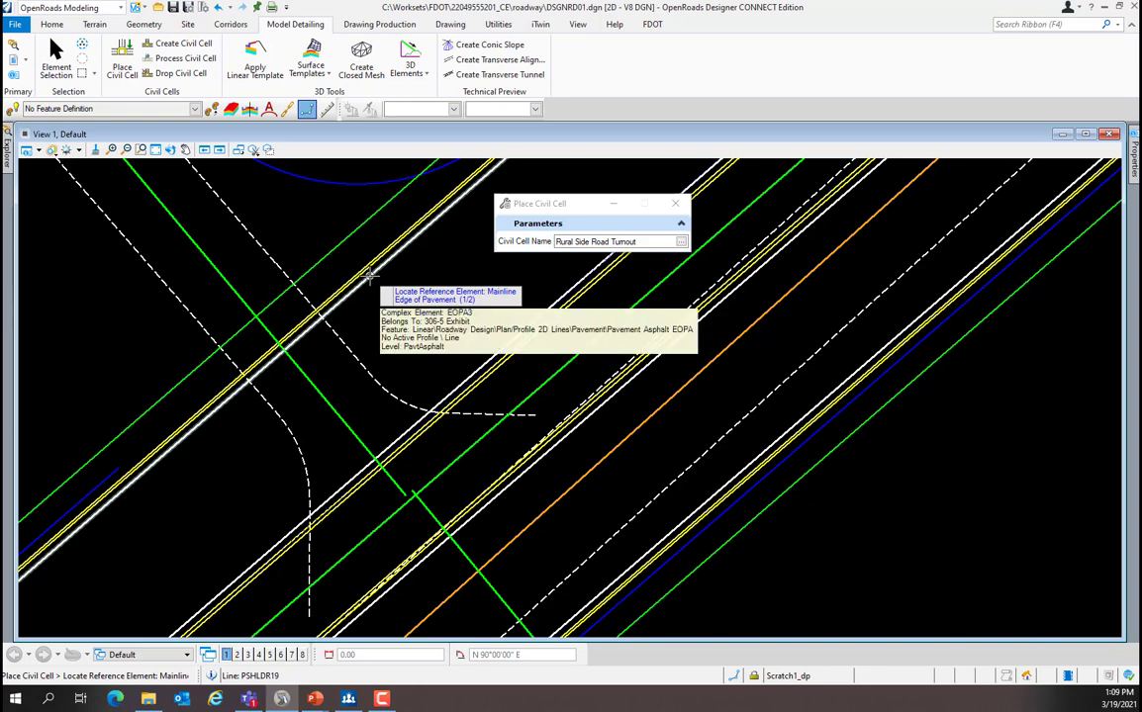
left_click(369, 276)
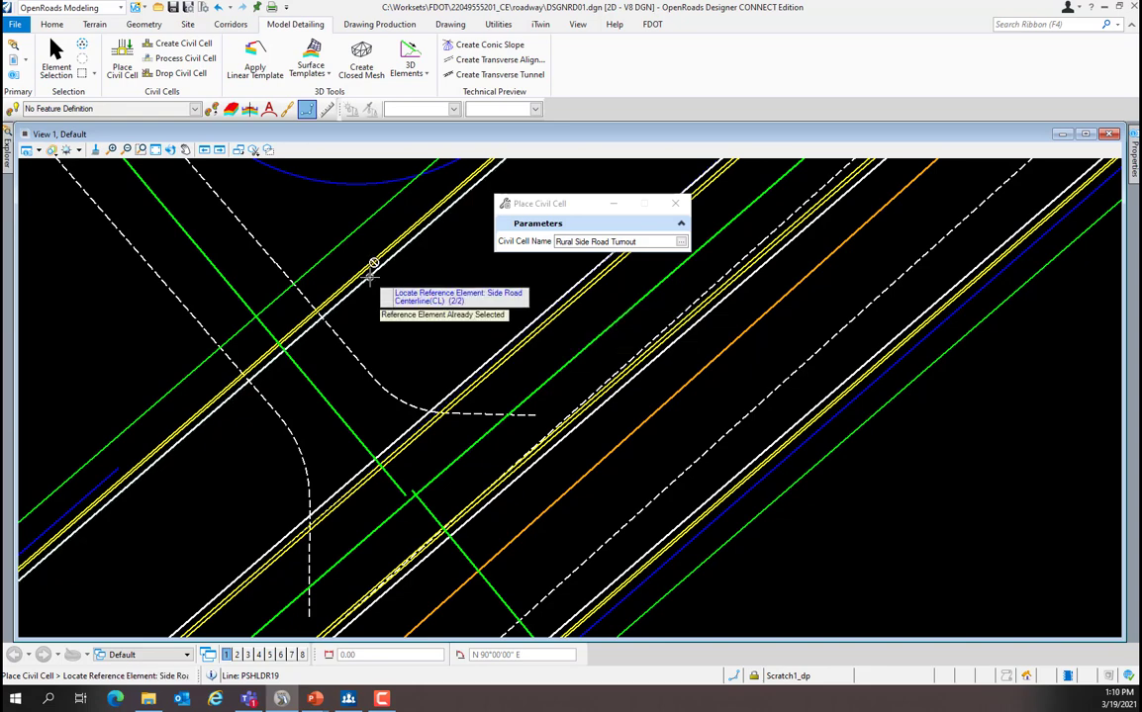
scroll(375, 399, "down", 4)
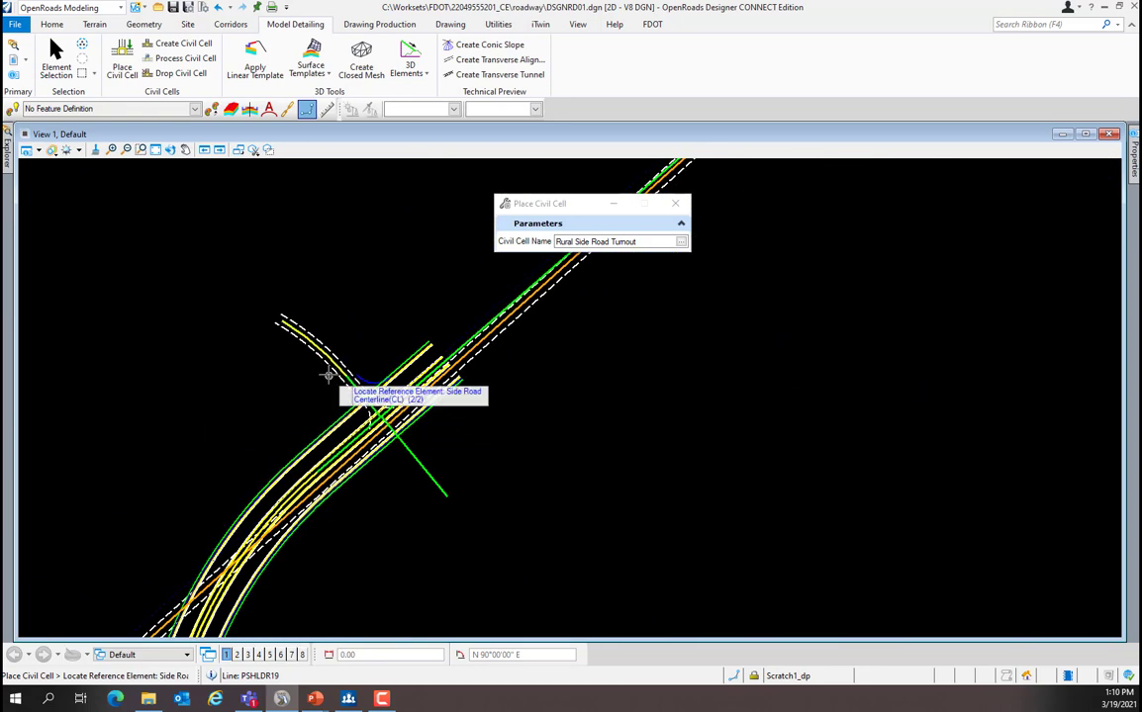
scroll(354, 367, "up", 2)
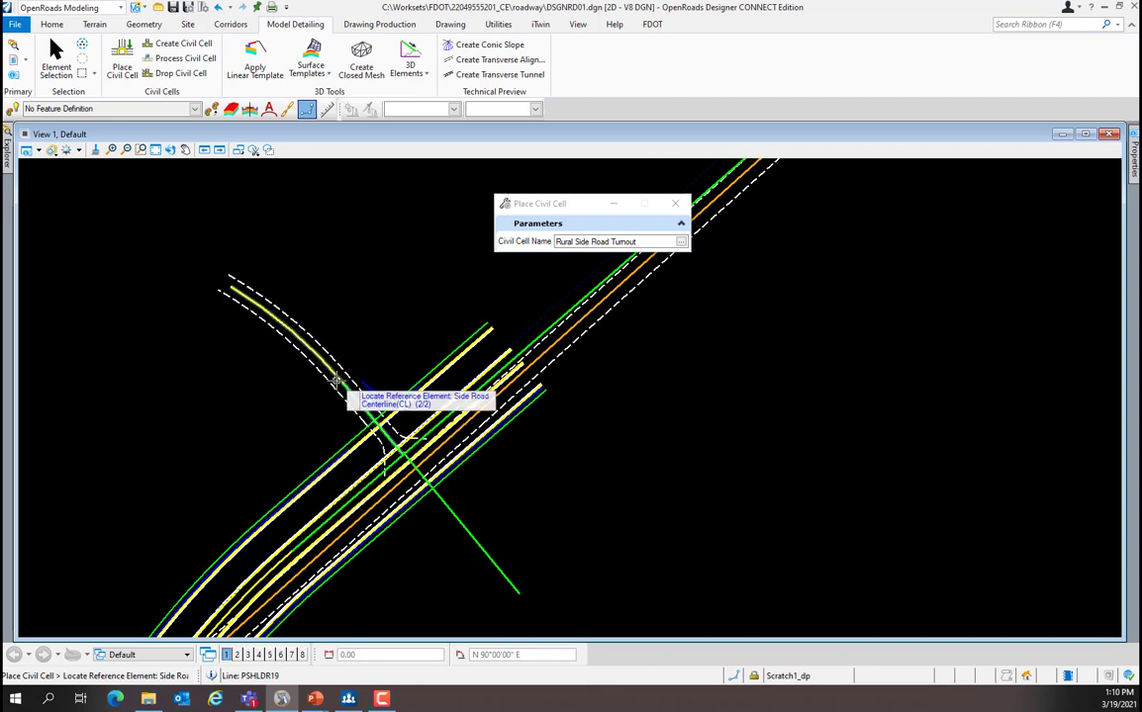
left_click(336, 381)
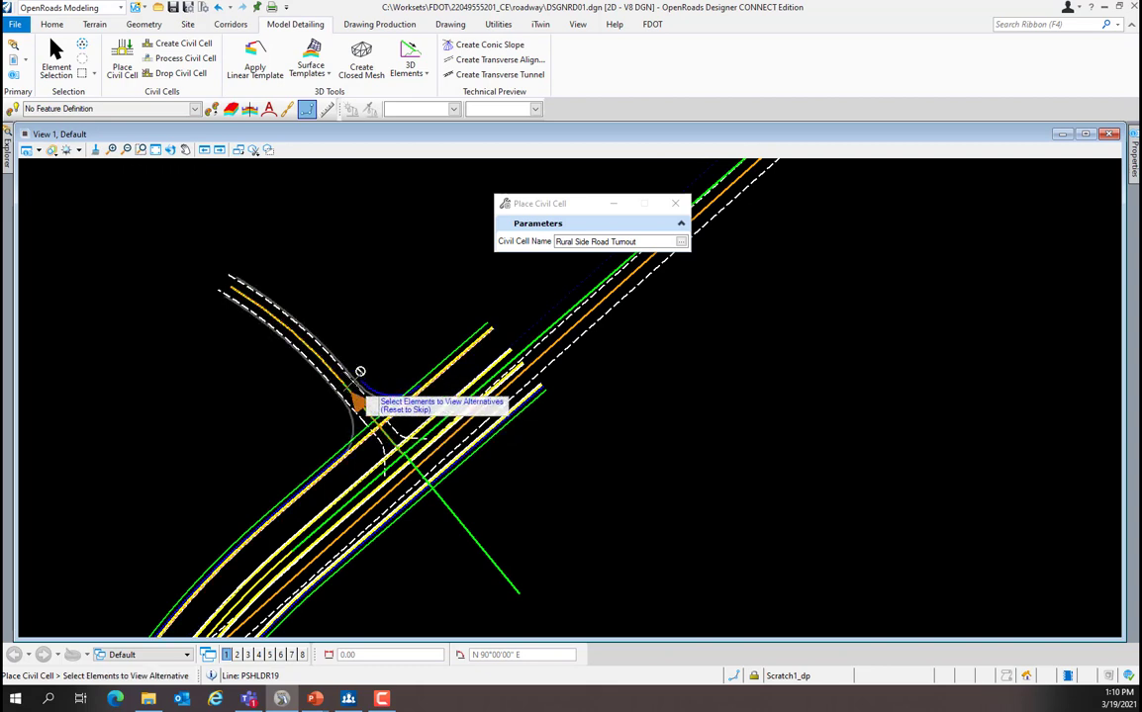
right_click(260, 417)
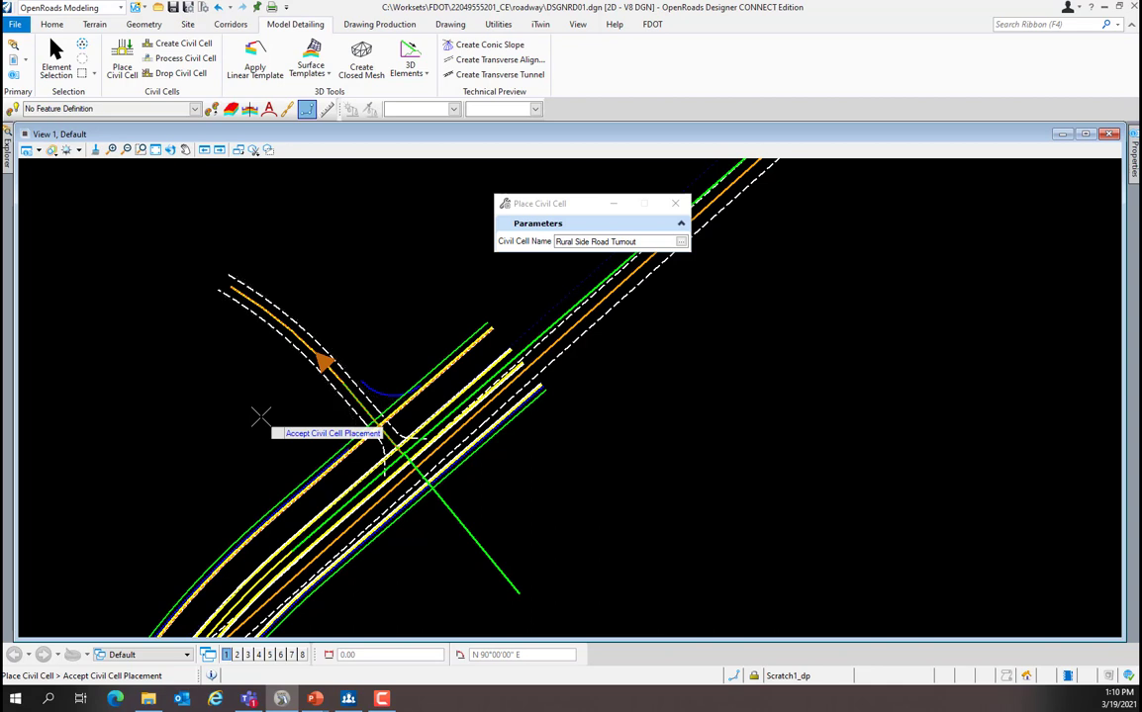
left_click(260, 416)
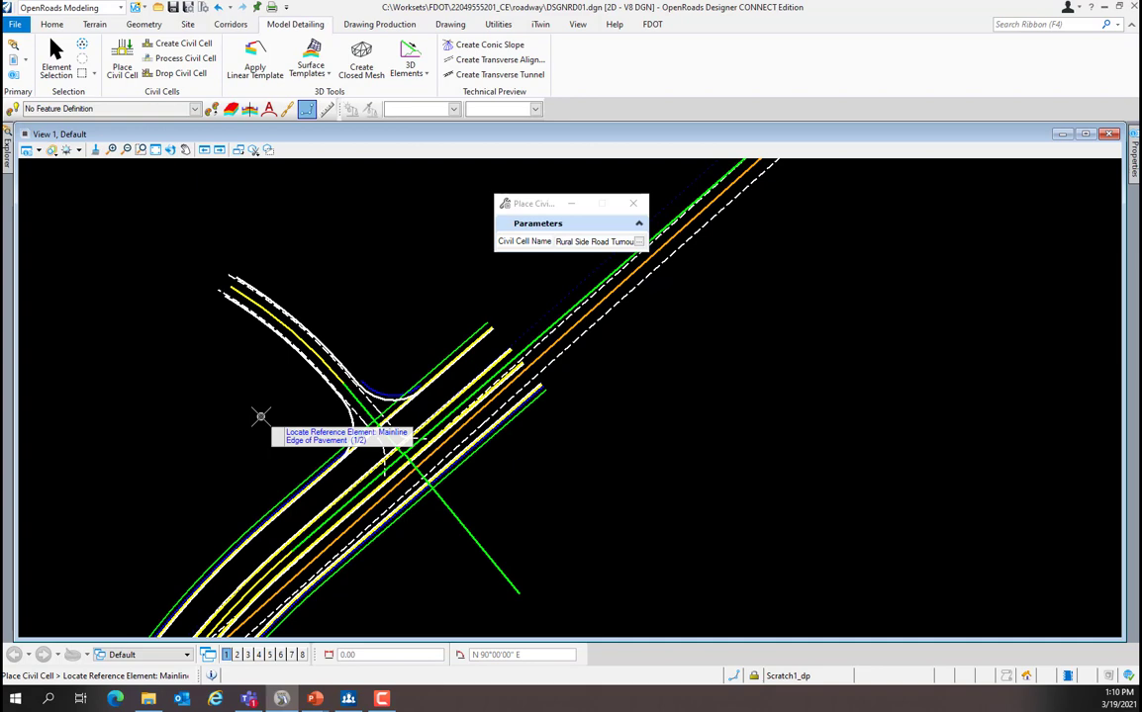
- Pick the southeastern mainline edge of pavement and the straight side road's centerline as references for the second Rural Side Road Turnout civil cell
scroll(448, 530, "up", 2)
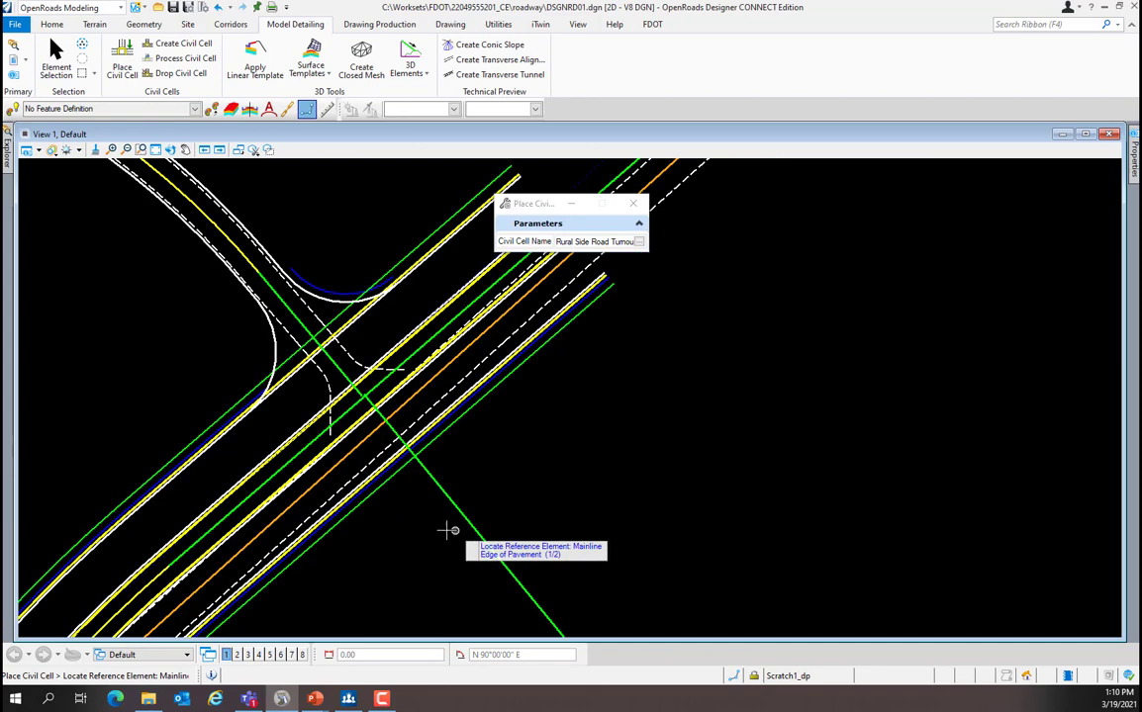
scroll(374, 500, "down", 1)
scroll(413, 520, "up", 1)
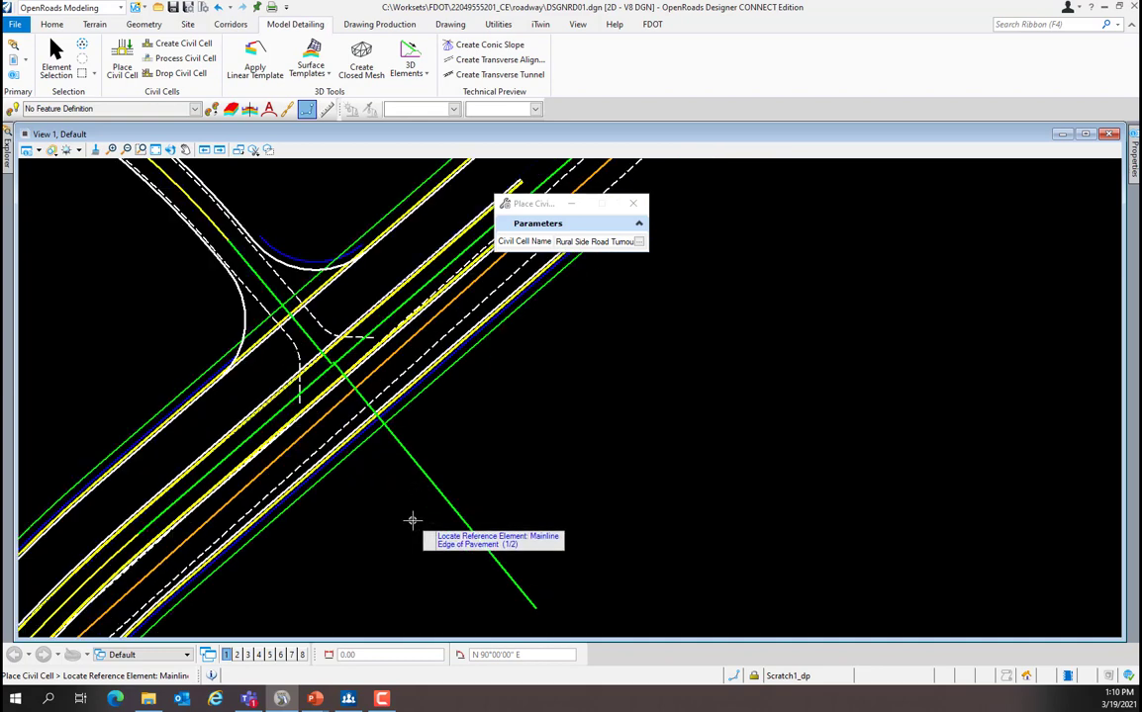
scroll(377, 427, "up", 1)
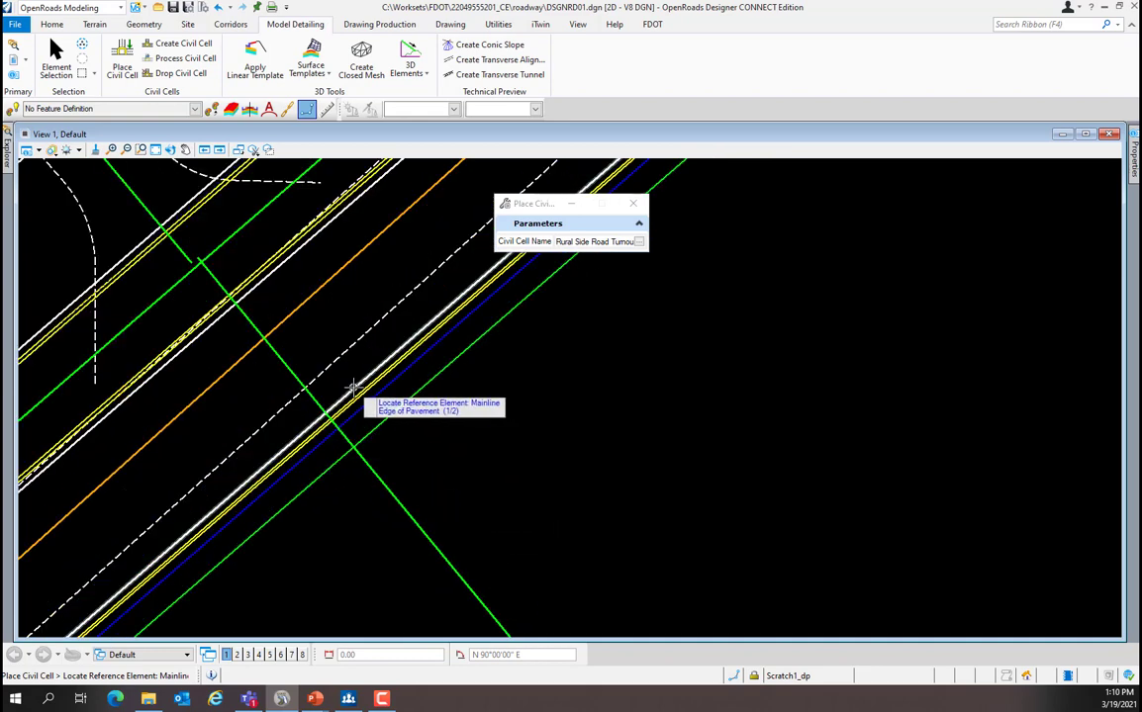
left_click(353, 388)
left_click(385, 486)
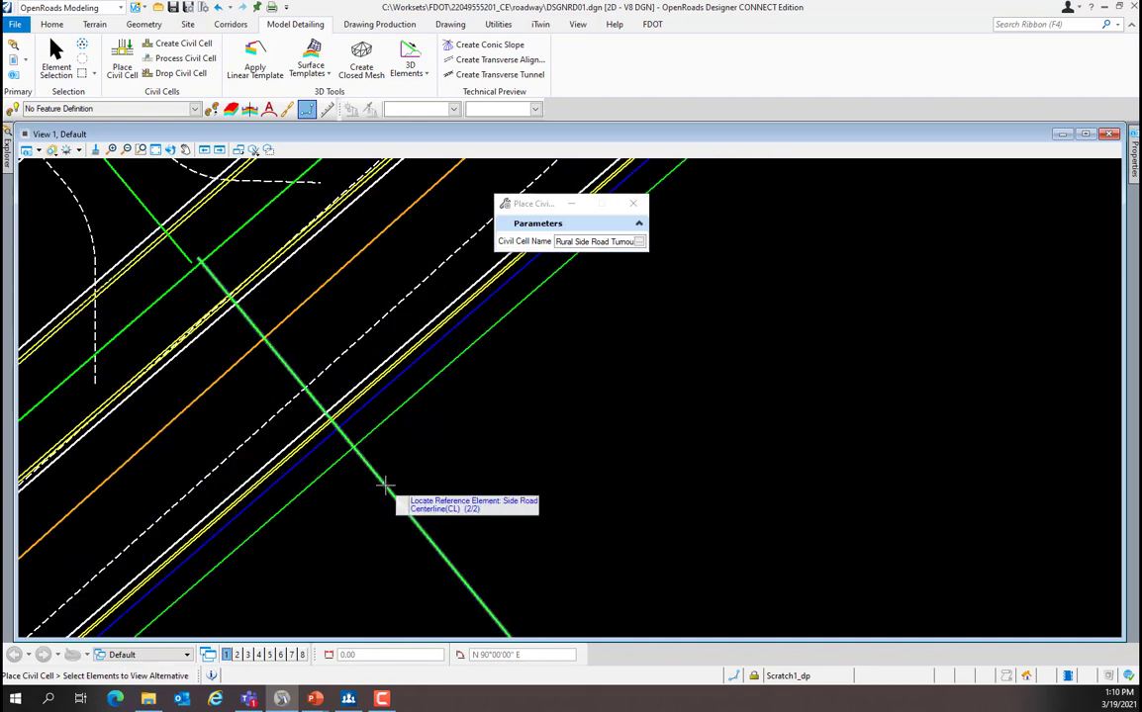
- Orient the second turnout civil cell so its returns extend along the side road southeast of the mainline, and accept the placement
scroll(380, 479, "down", 2)
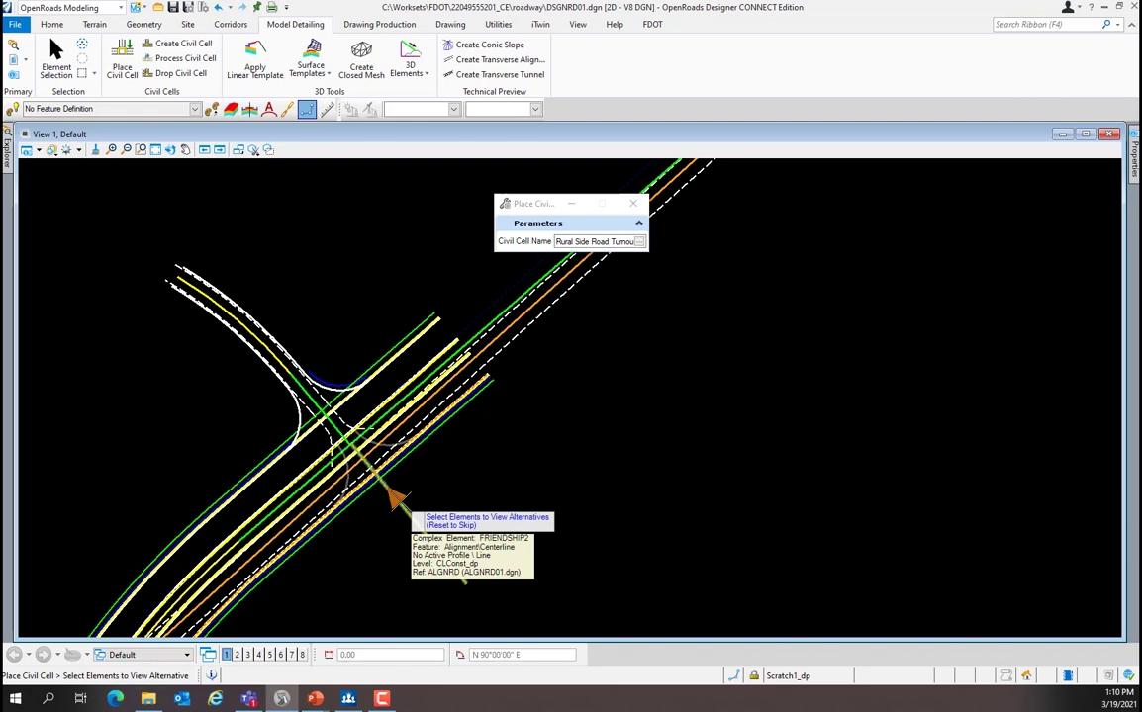
scroll(389, 492, "up", 3)
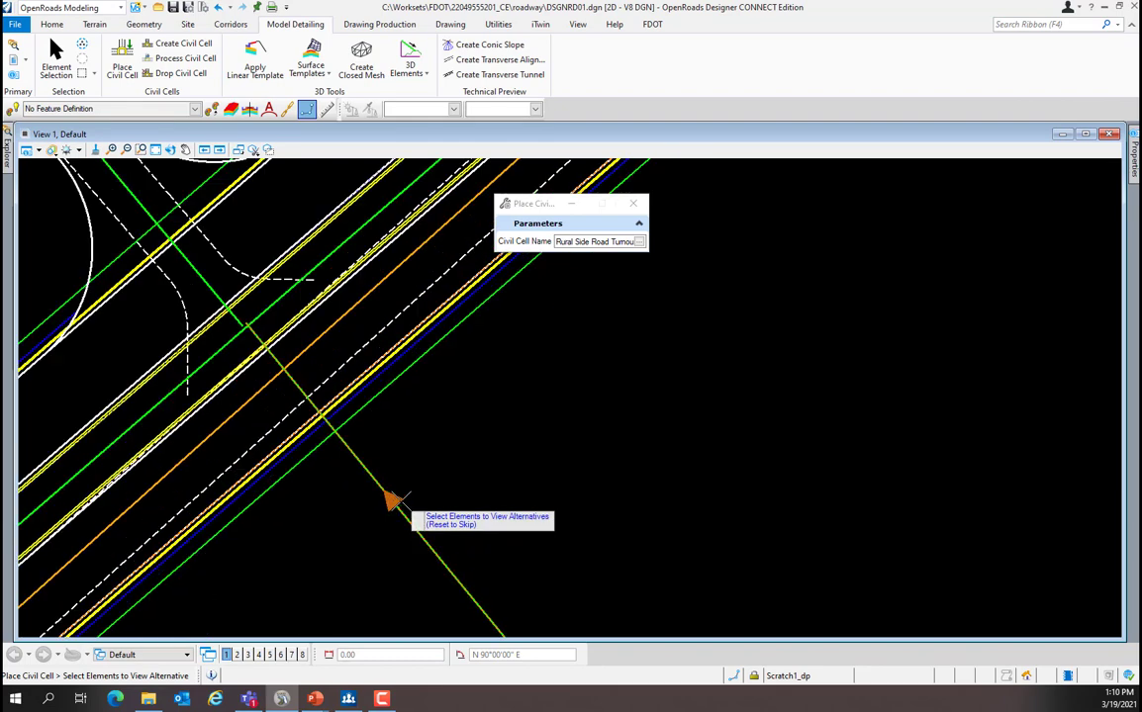
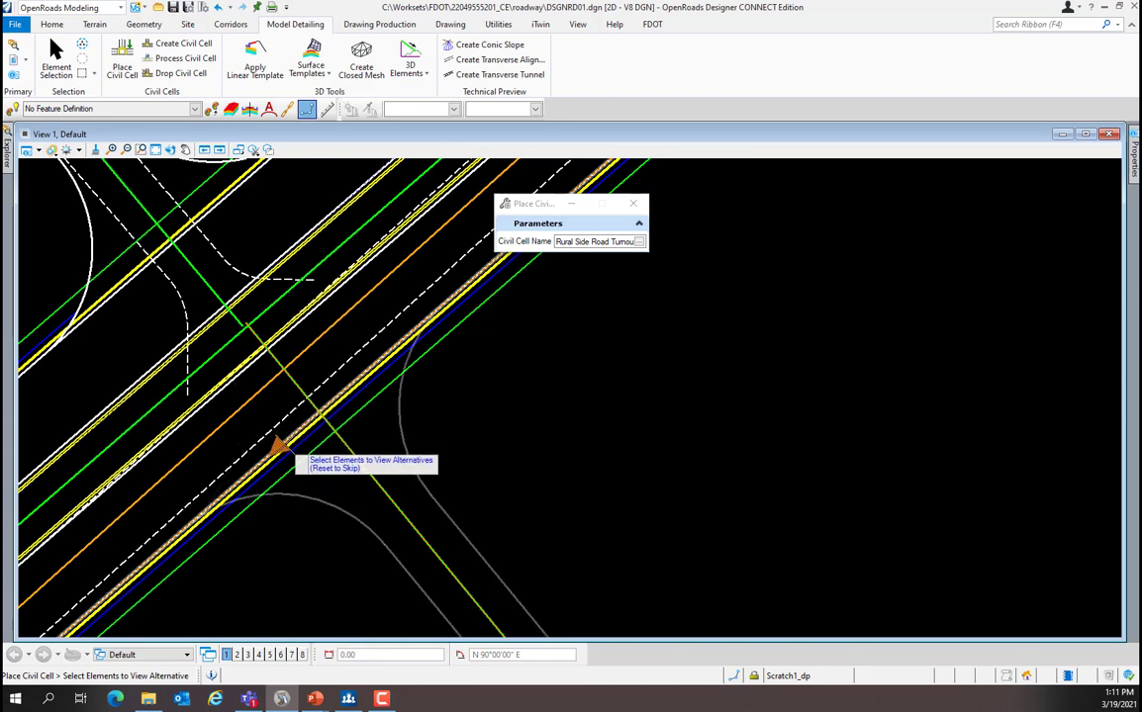
scroll(306, 494, "down", 2)
scroll(303, 496, "down", 2)
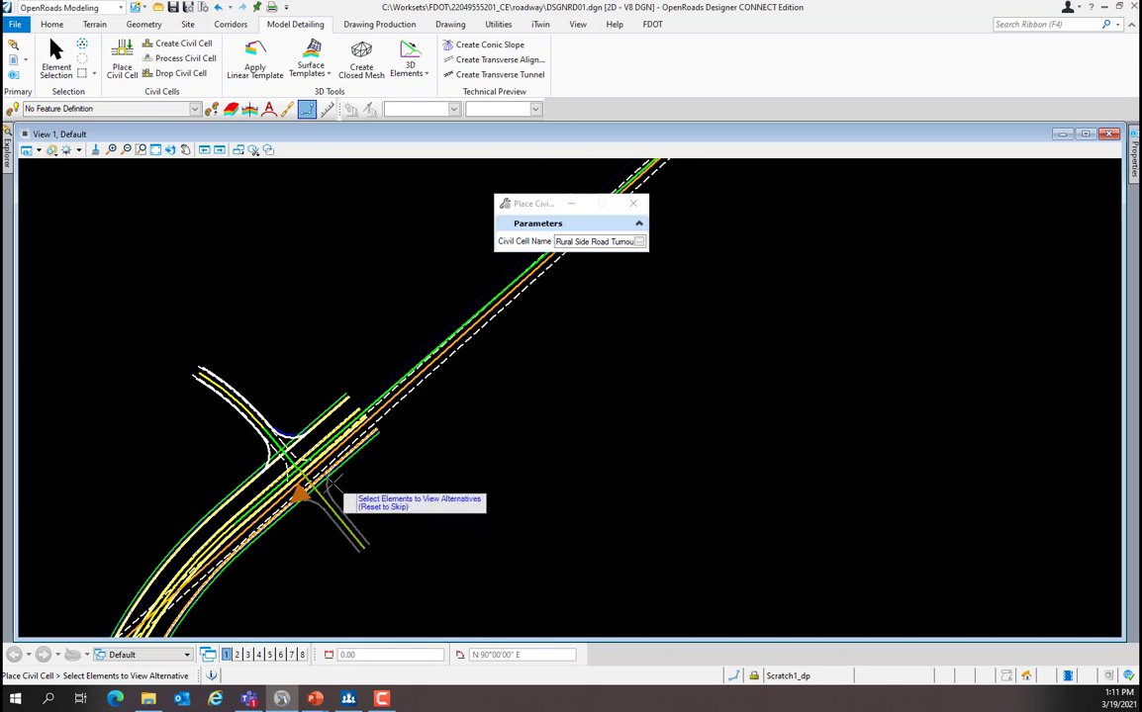
right_click(365, 489)
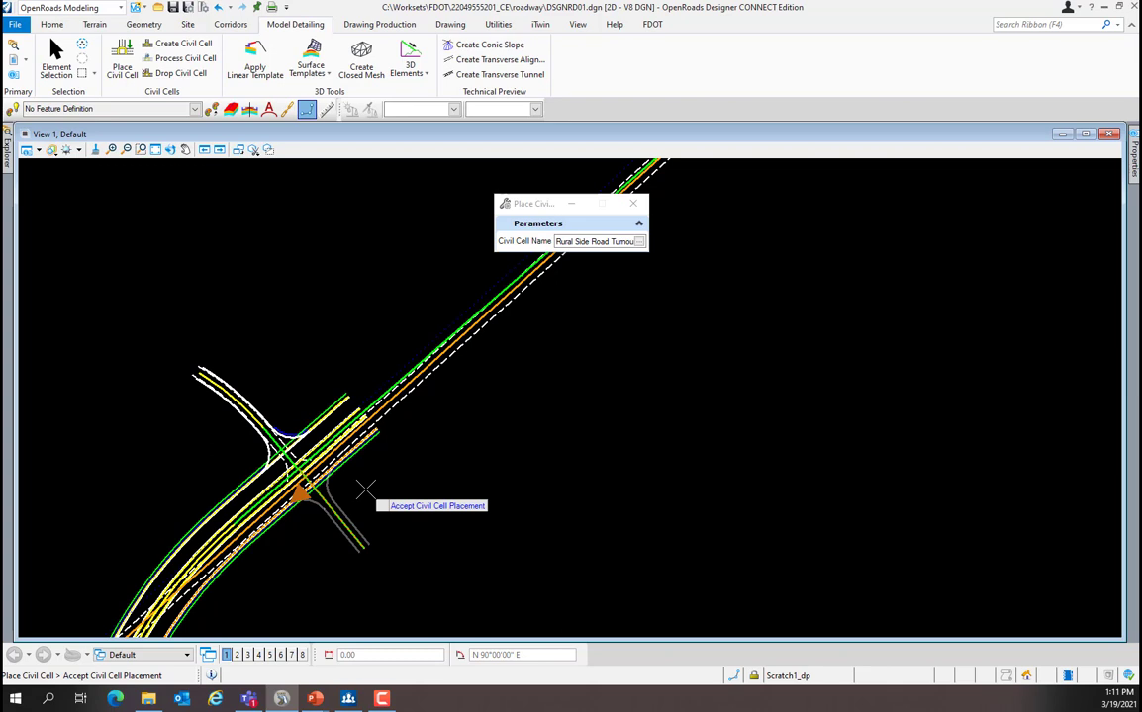
left_click(365, 489)
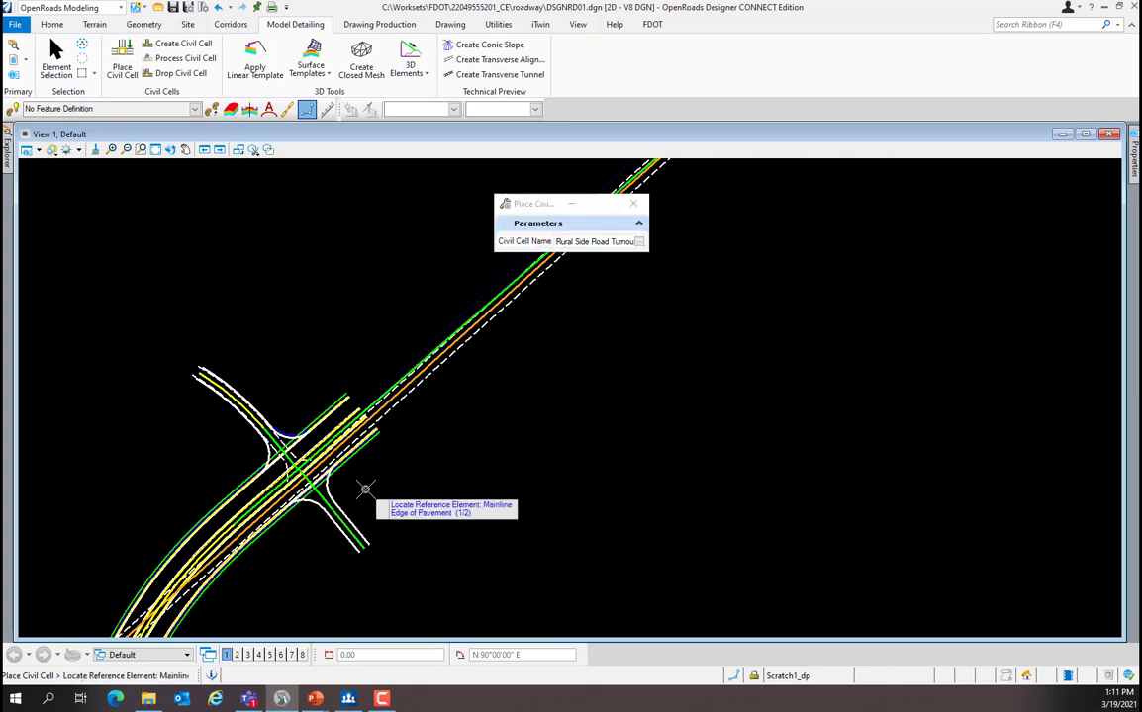
right_click(365, 489)
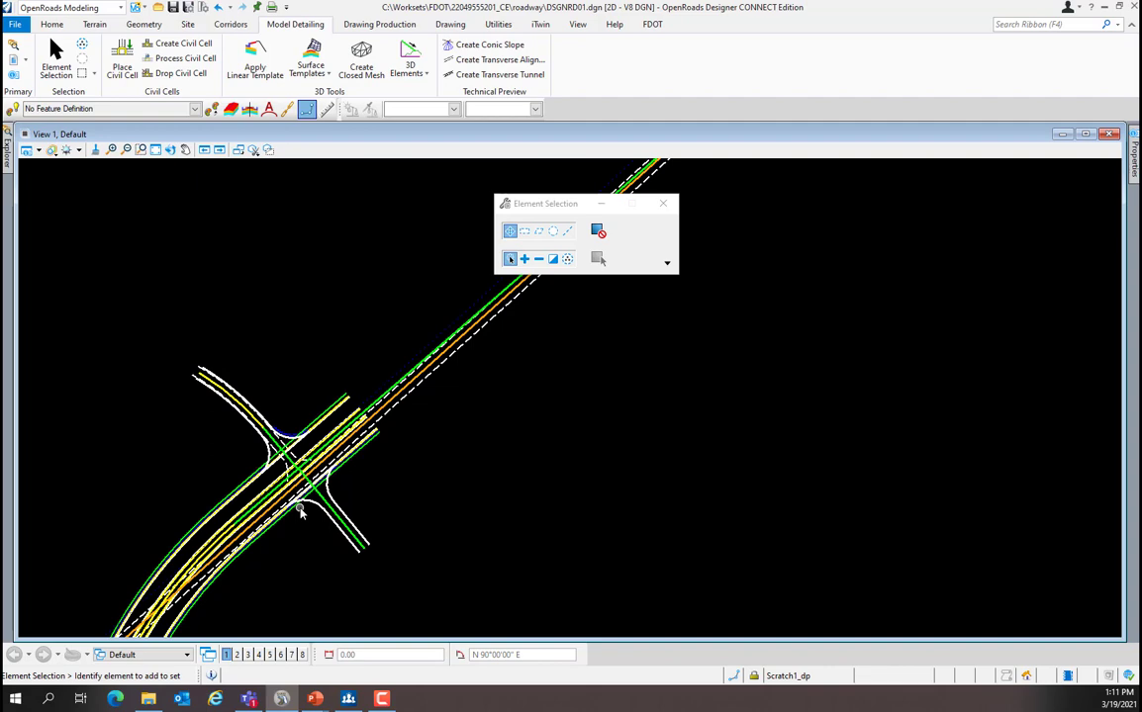
- Trim the northwestern front and back sidewalk lines to the western return of the northwestern turnout, keeping the parts west of it
scroll(300, 511, "up", 3)
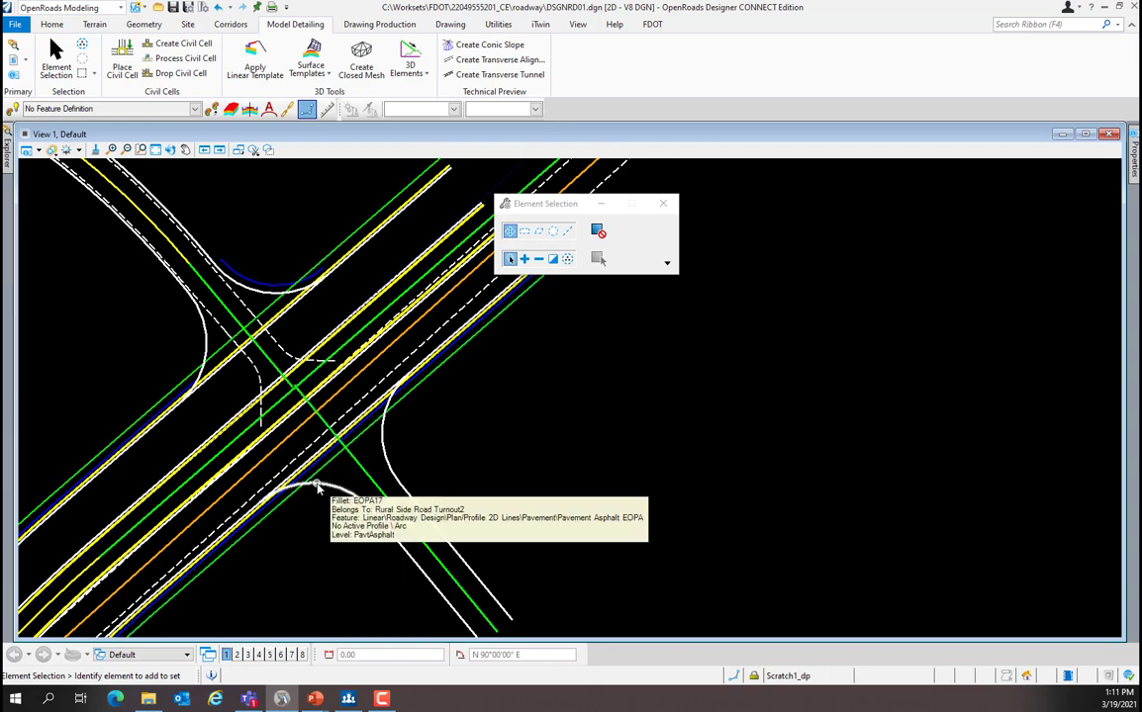
scroll(207, 393, "up", 3)
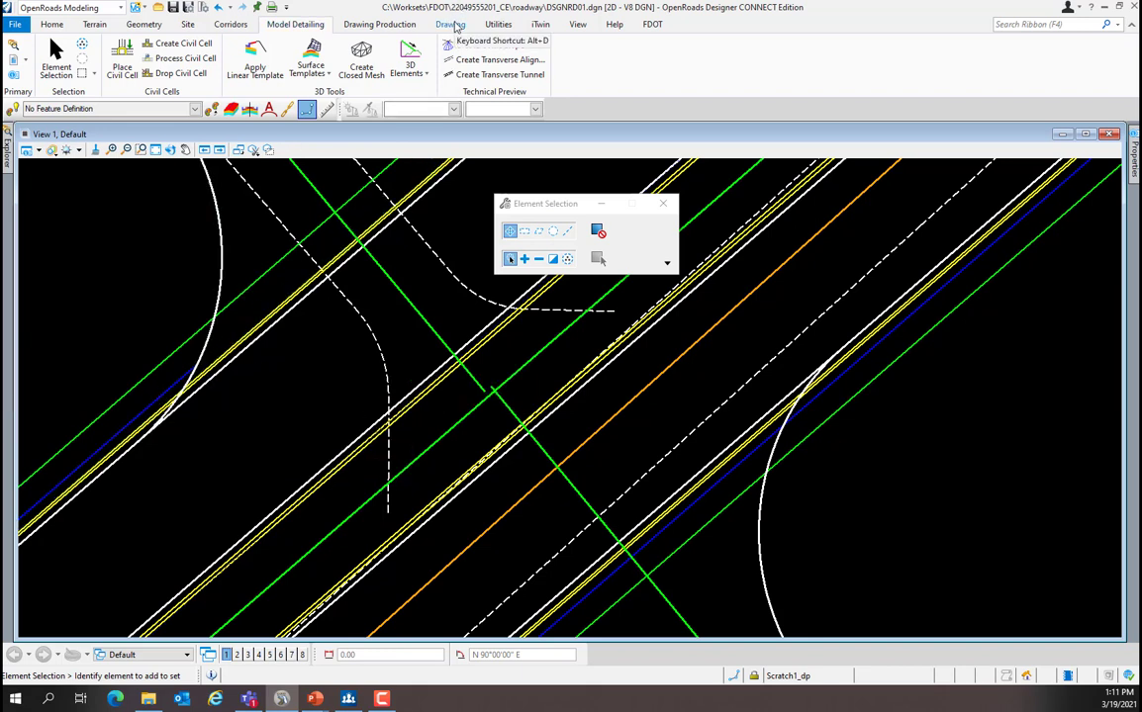
left_click(451, 25)
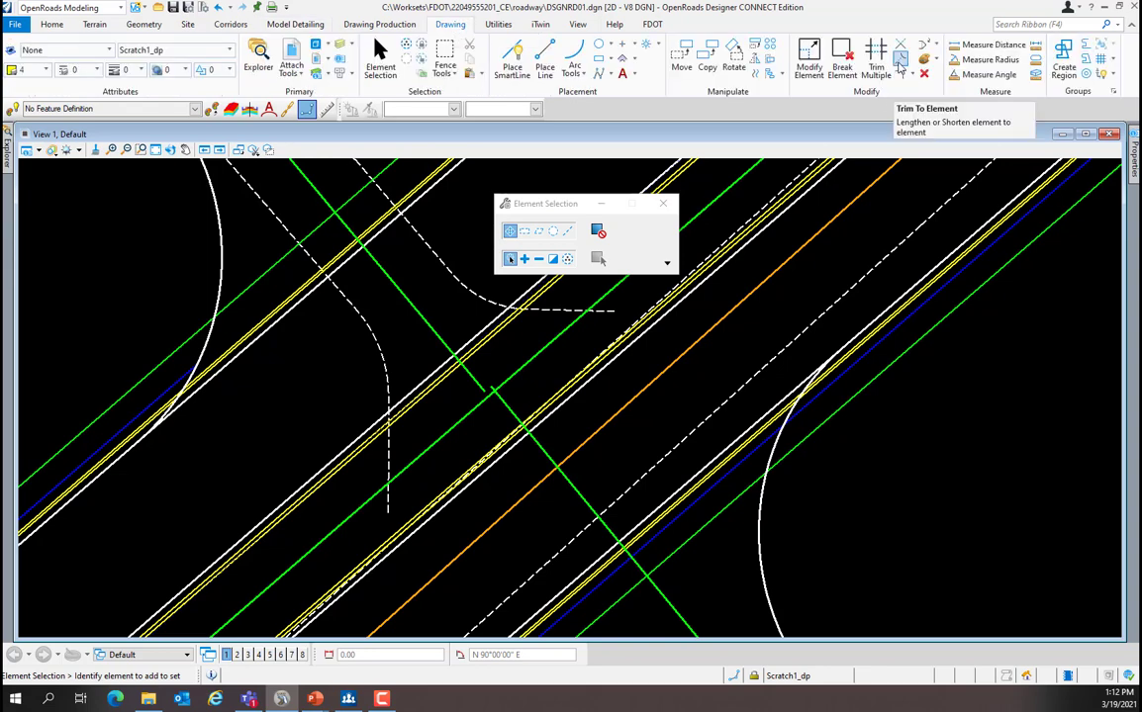
left_click(899, 62)
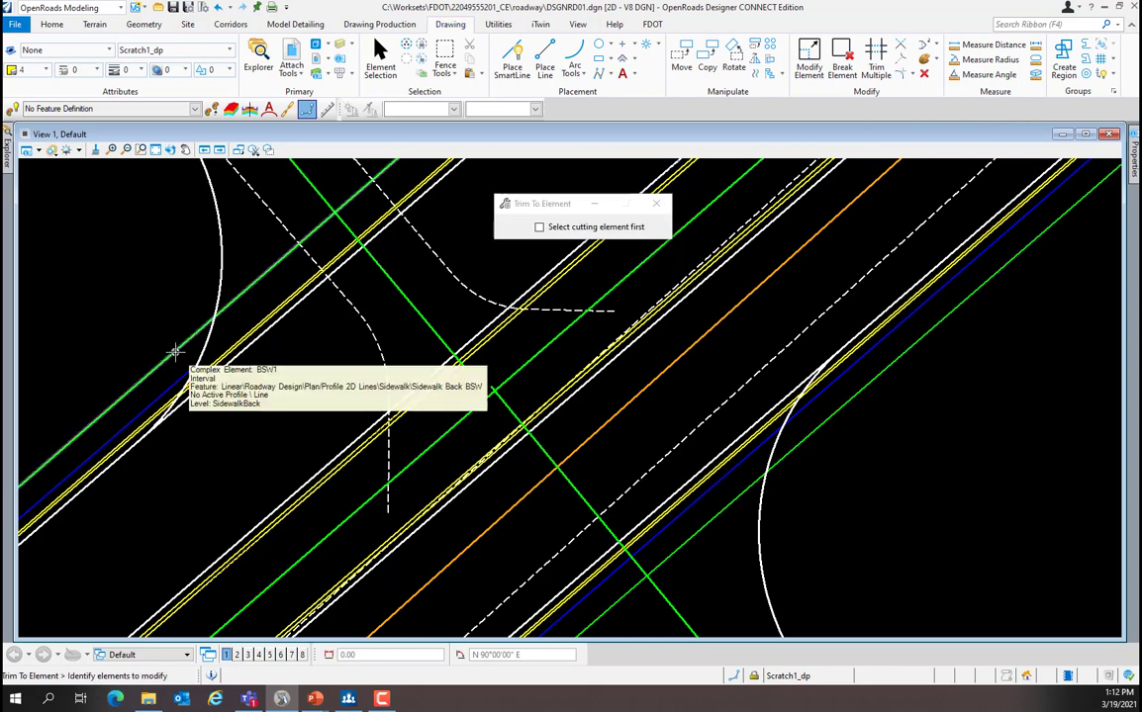
left_click(177, 354)
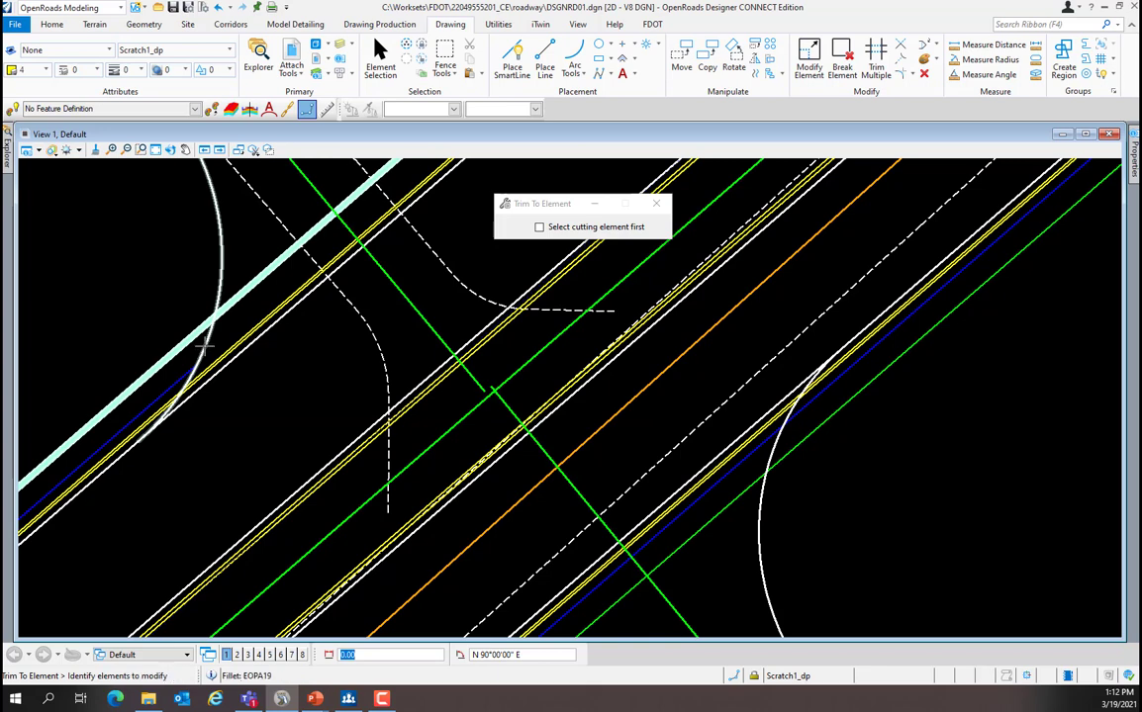
left_click(204, 348)
left_click(195, 360)
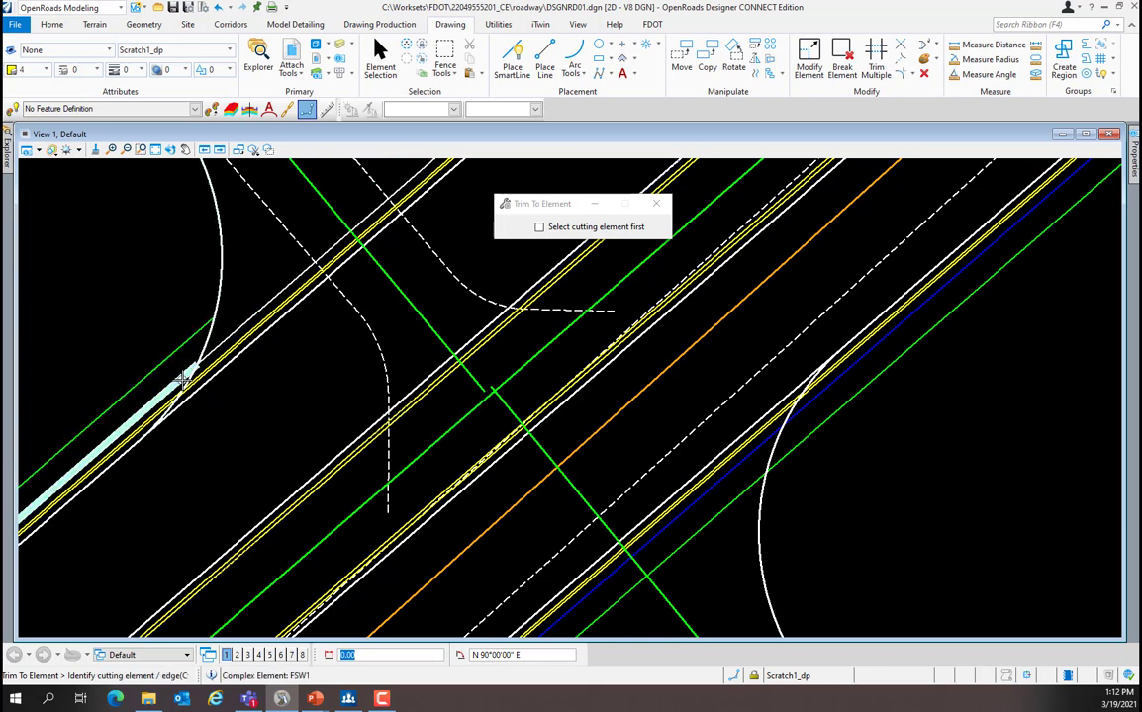
left_click(203, 346)
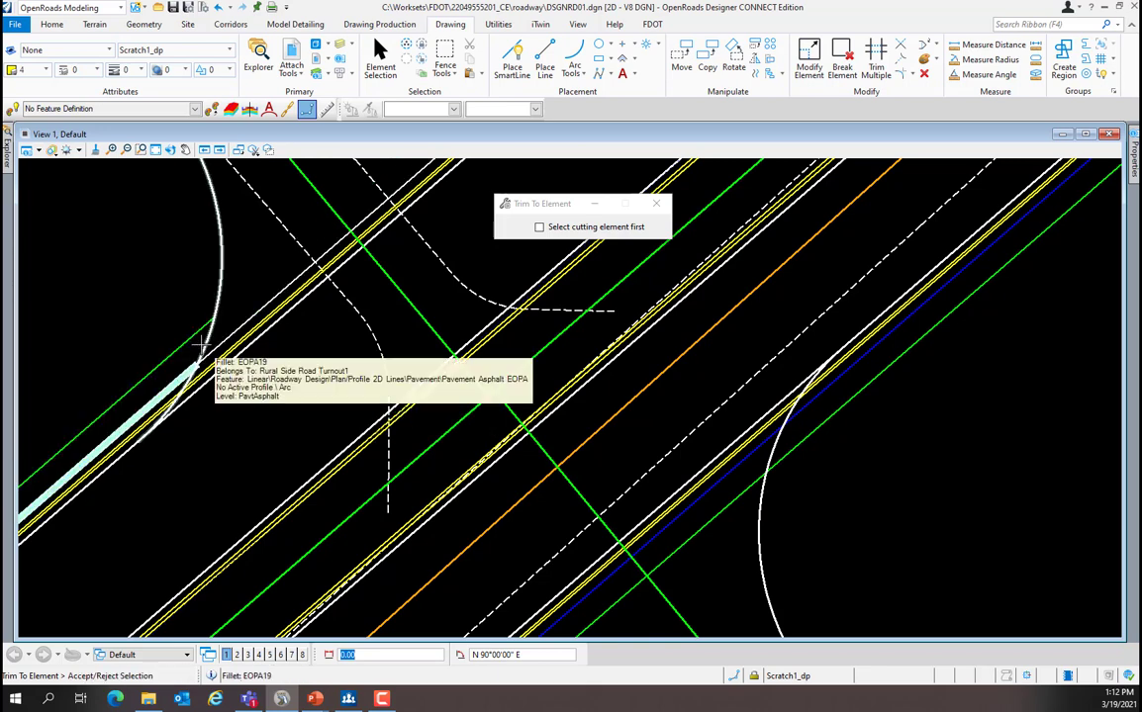
left_click(203, 346)
- Trim the northwestern curb and gutter lines to the western return of the northwestern turnout, keeping the parts west of it
scroll(134, 433, "up", 2)
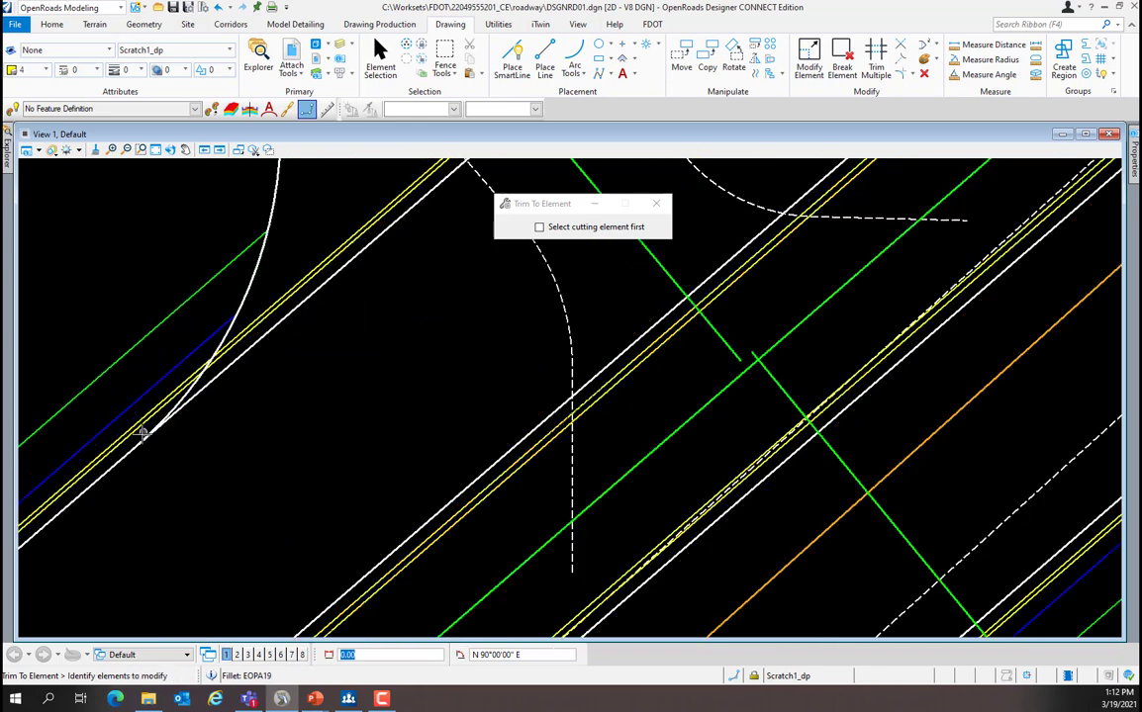
scroll(134, 432, "up", 2)
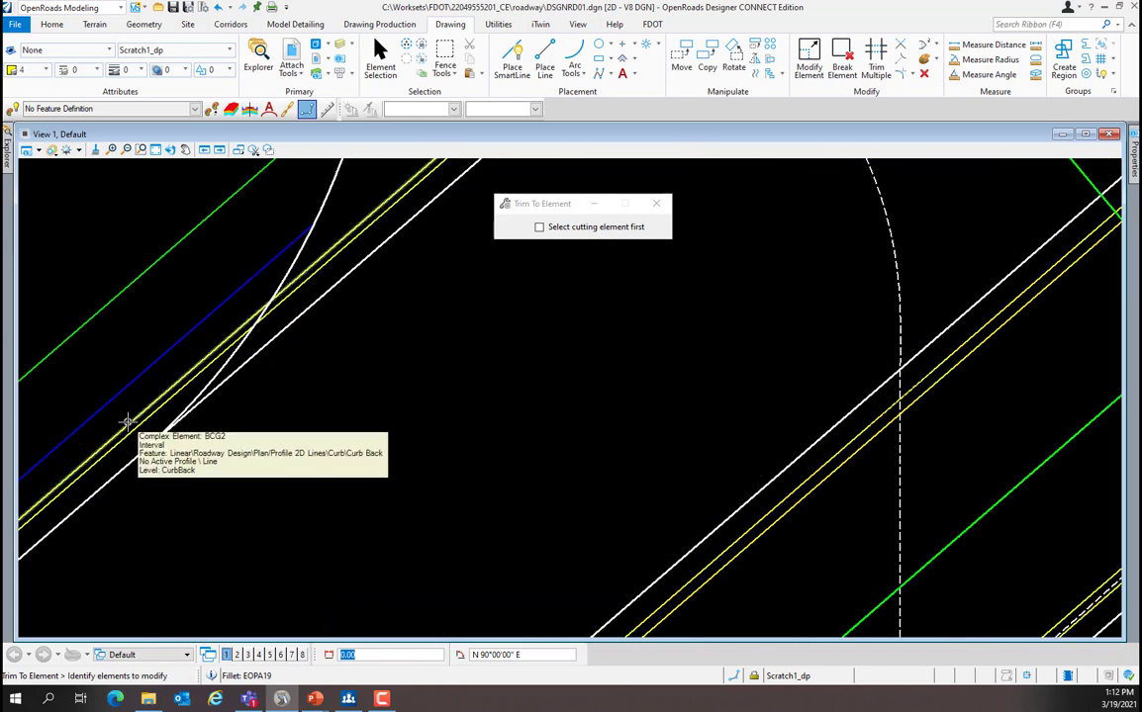
left_click(137, 428)
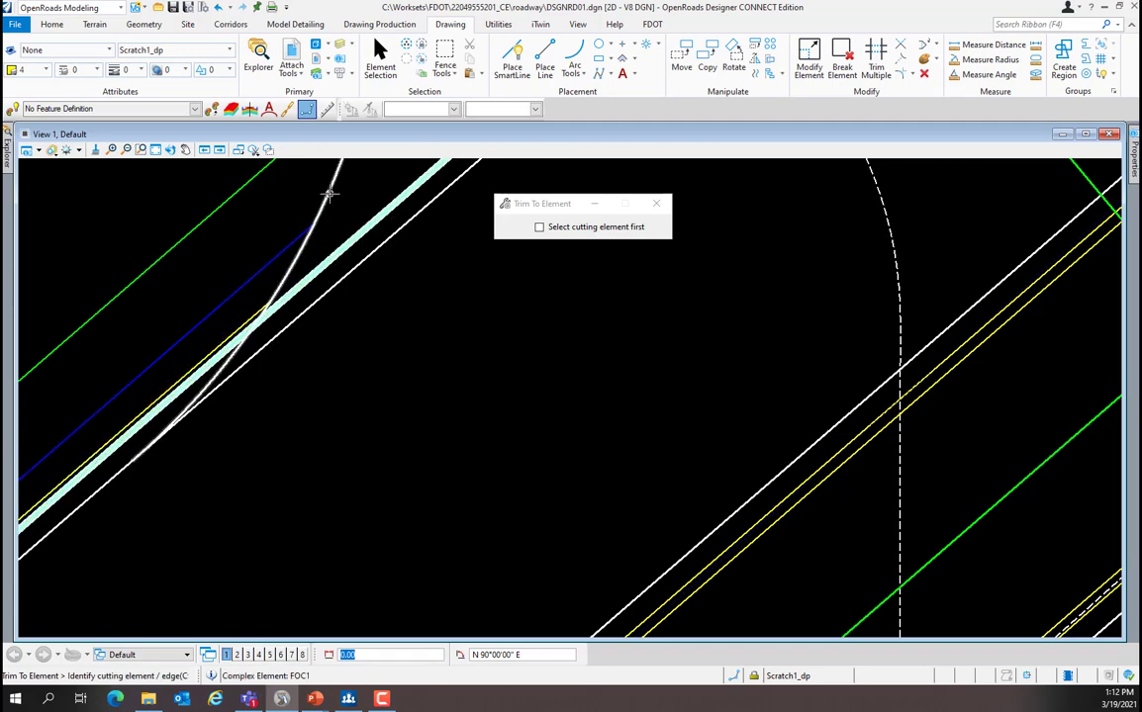
left_click(328, 191)
scroll(277, 260, "down", 2)
scroll(277, 260, "down", 2)
scroll(330, 324, "up", 1)
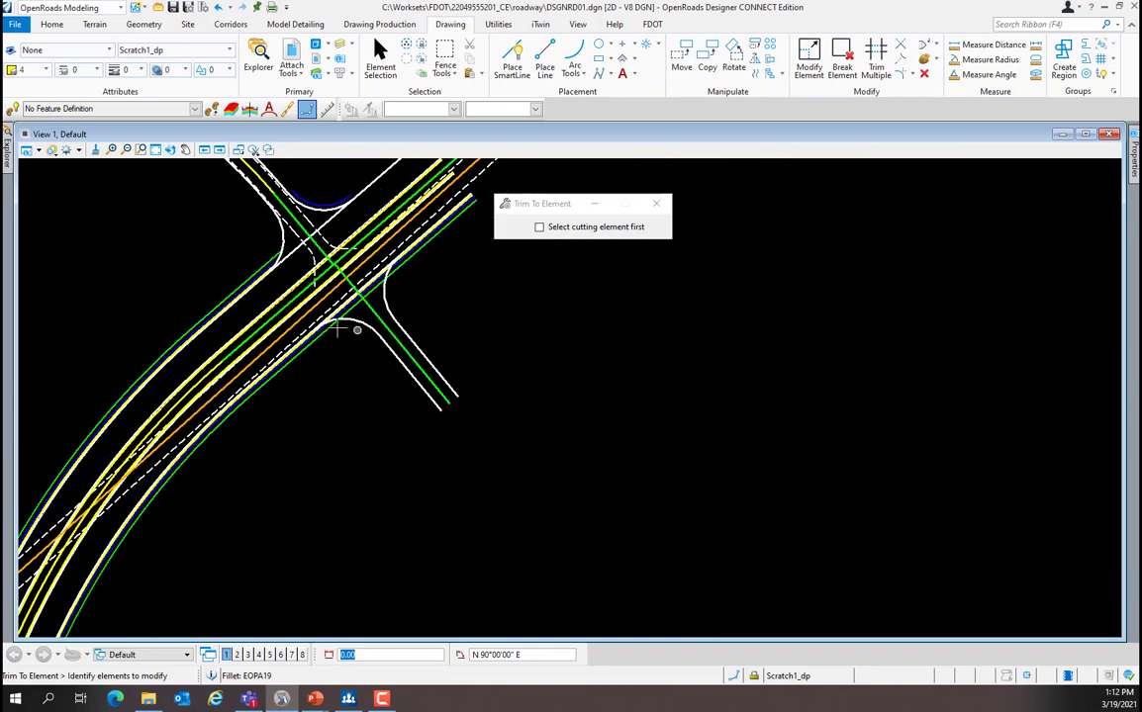
- Trim the southeastern curb, gutter and front and back sidewalk lines to the southeastern turnout's western return, keeping the parts southwest of it
scroll(330, 325, "up", 2)
scroll(331, 326, "up", 2)
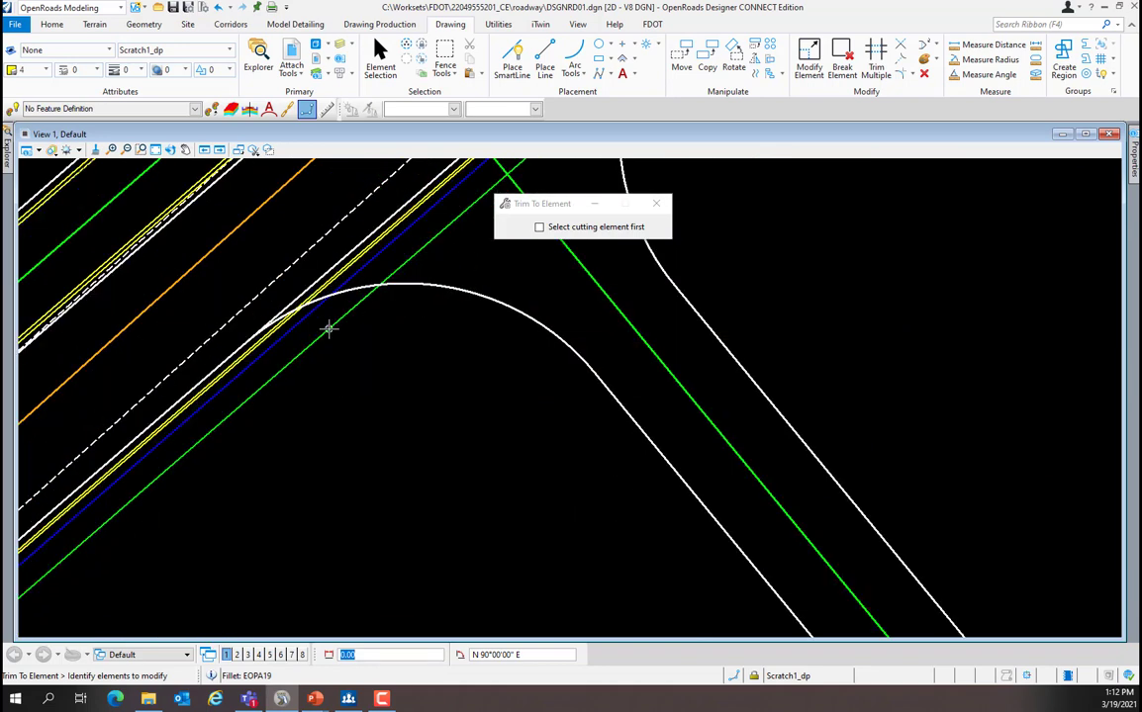
scroll(276, 354, "up", 1)
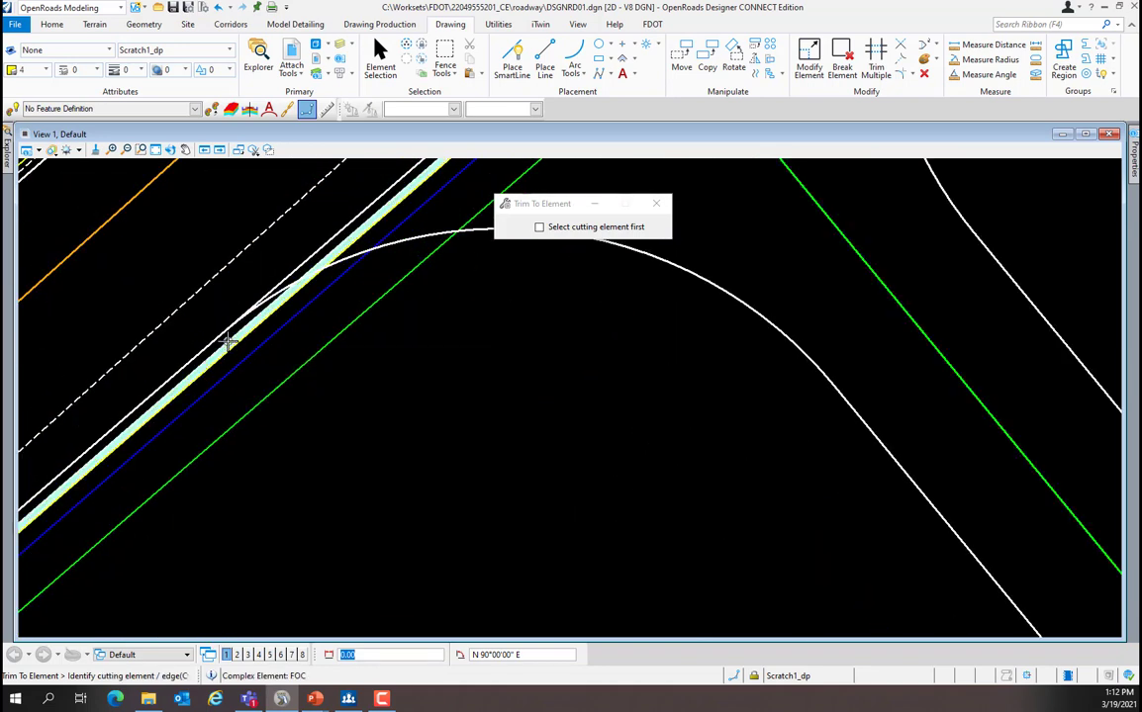
left_click(229, 336)
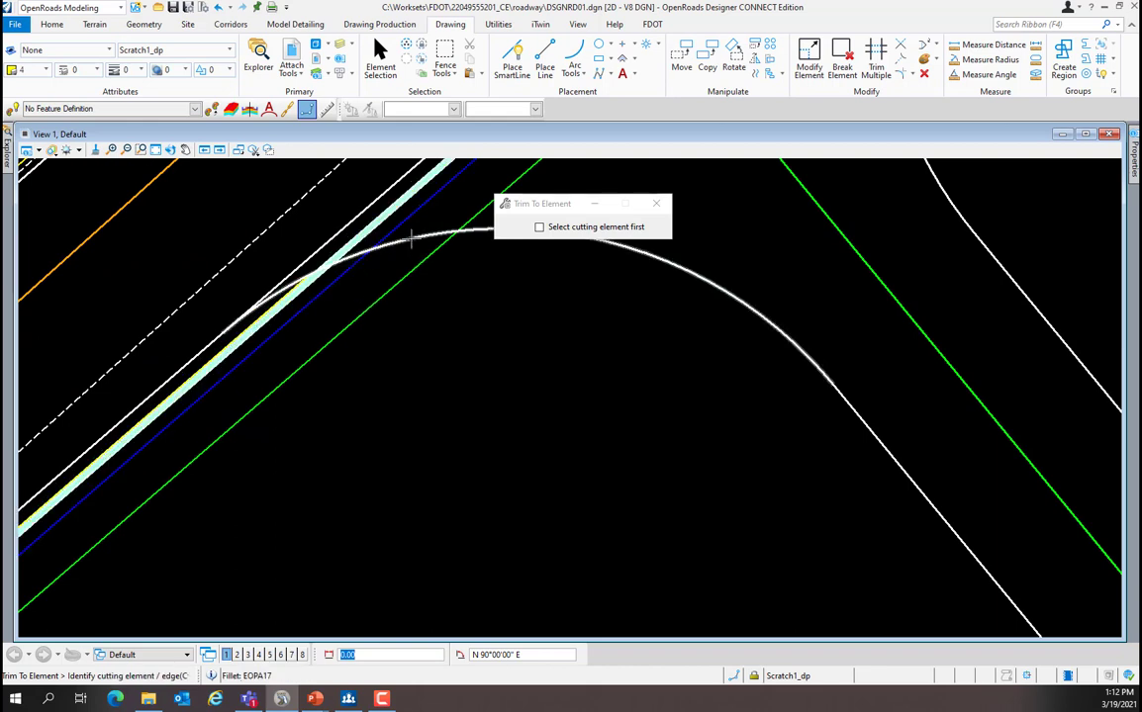
left_click(381, 260)
left_click(300, 308)
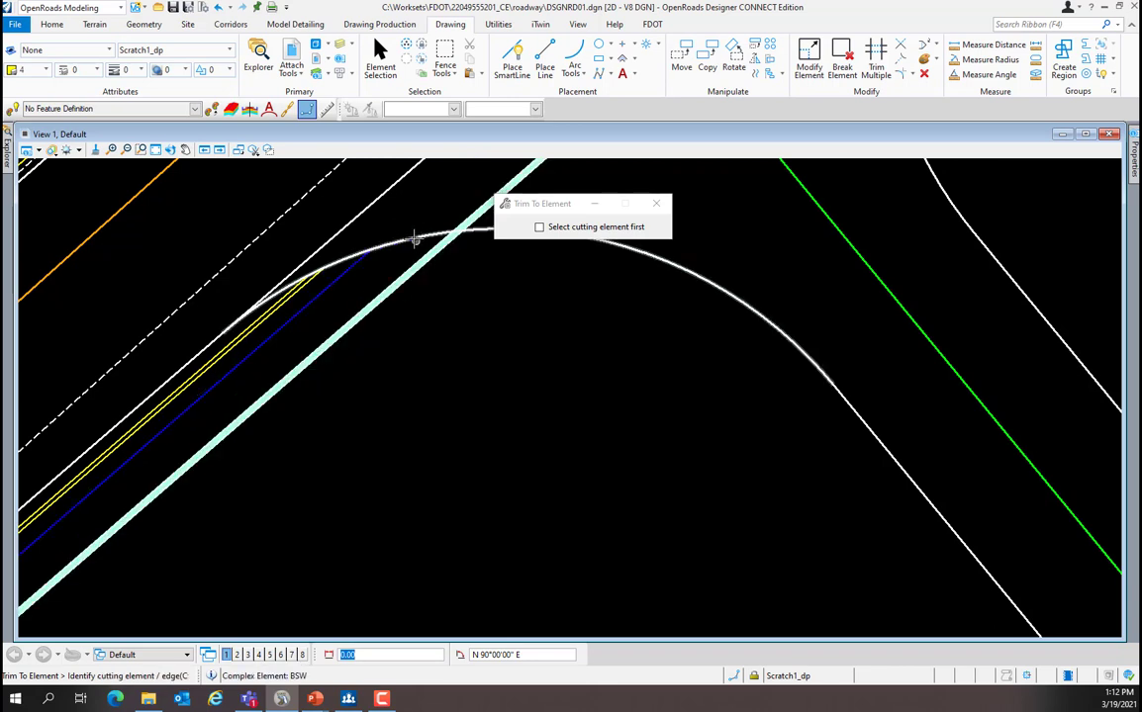
left_click(414, 237)
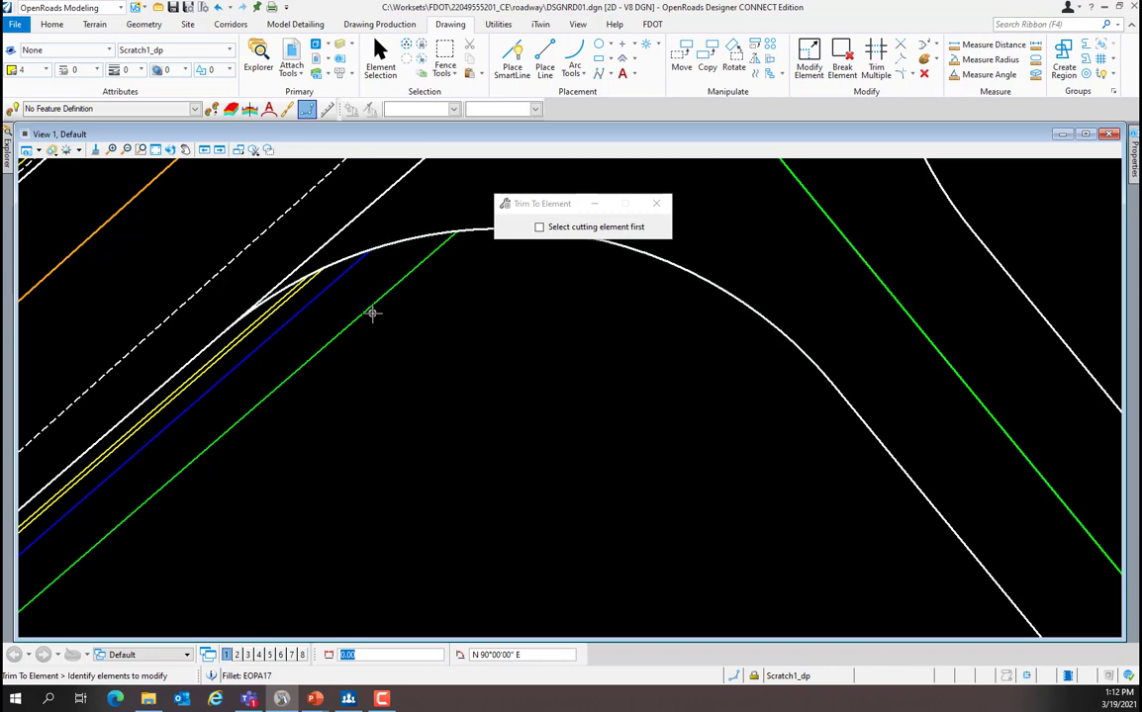
- Set the radius of the northwestern turnout's eastern return to 35 ft
scroll(288, 480, "down", 2)
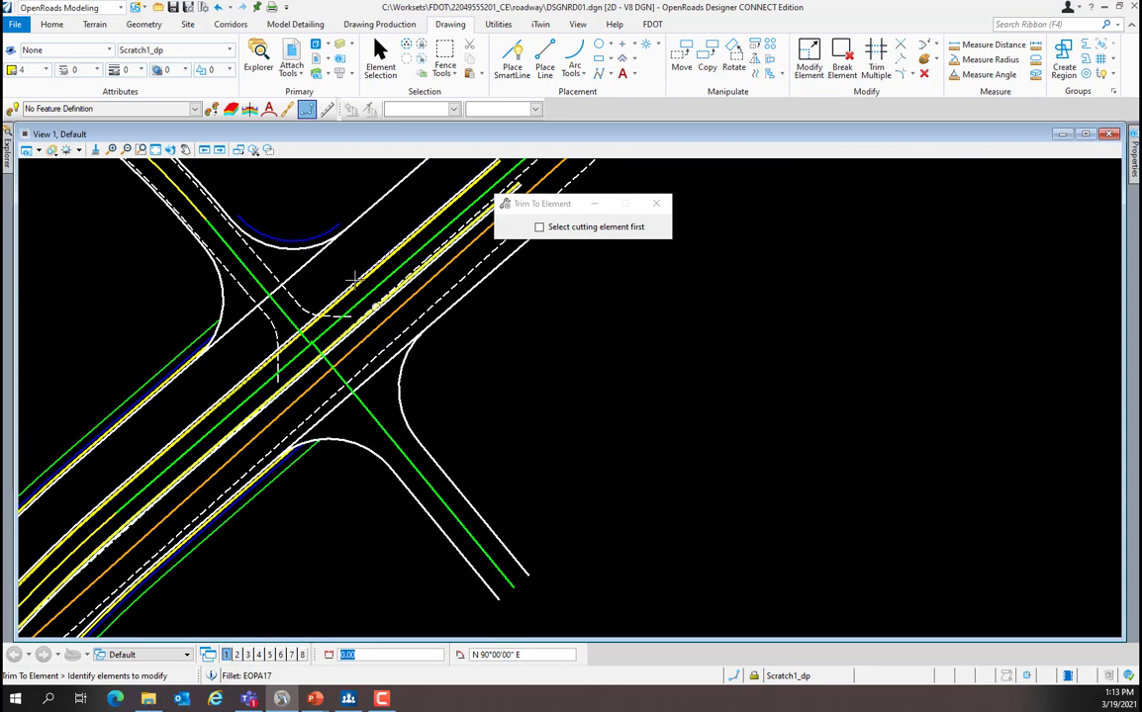
scroll(272, 240, "up", 2)
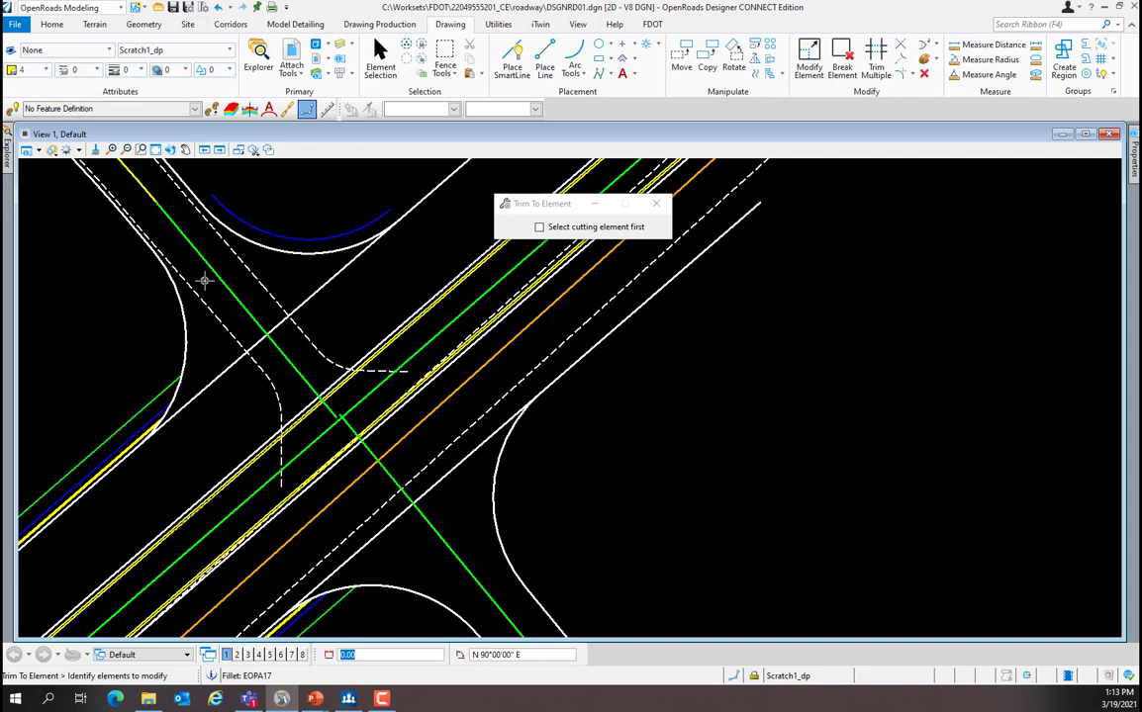
left_click(378, 54)
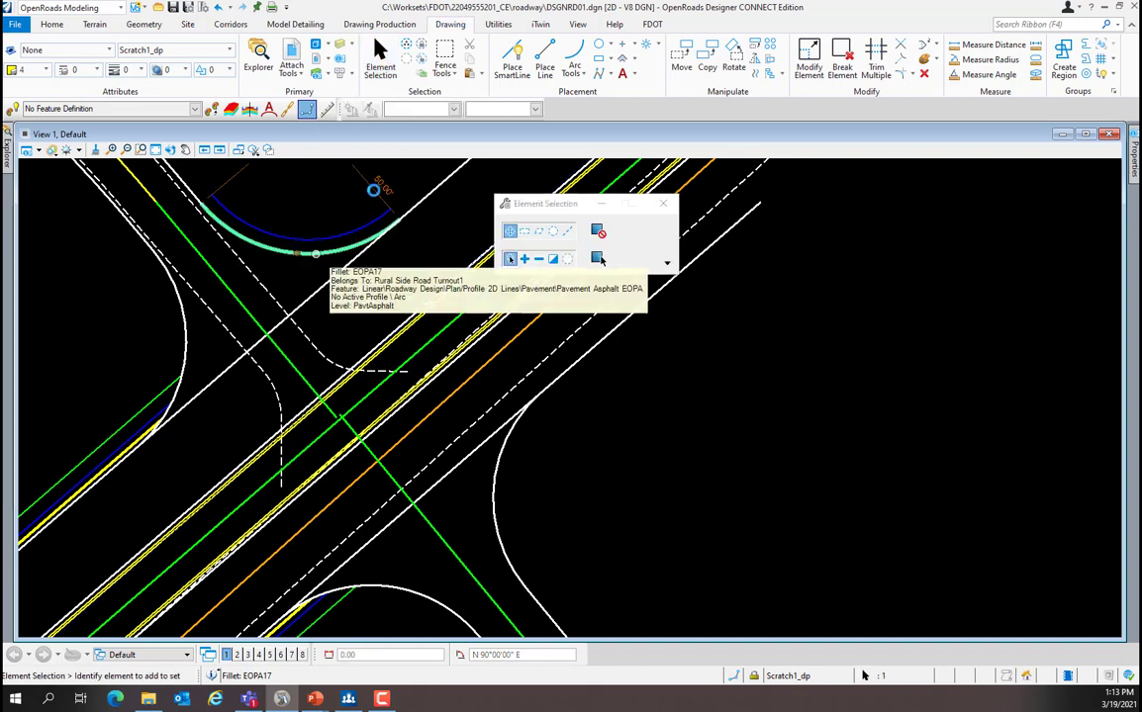
left_click(382, 184)
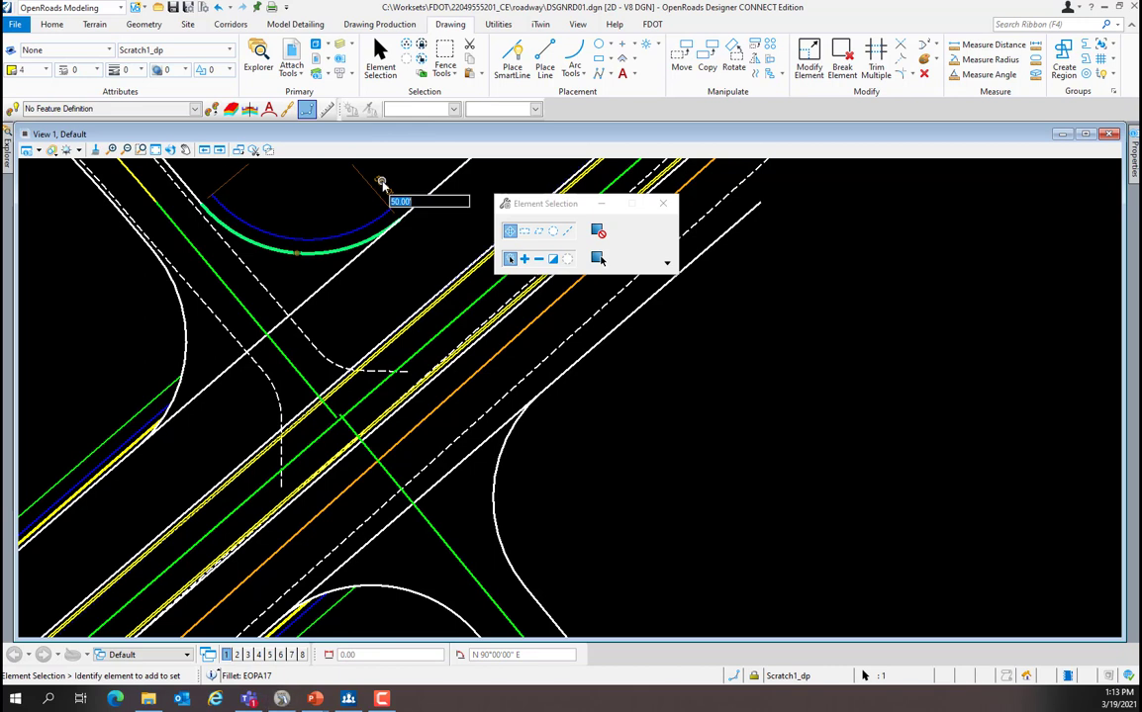
type("35")
key("Return")
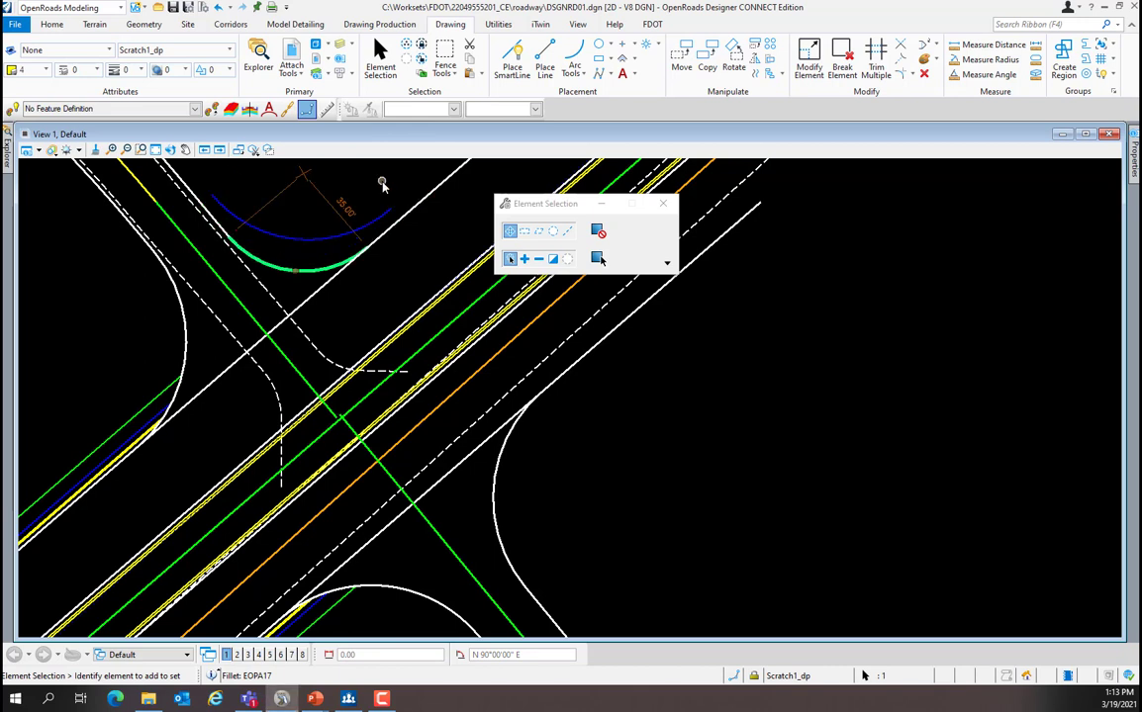
- Set the radius of the northwestern turnout's western return to 35 ft
left_click(172, 325)
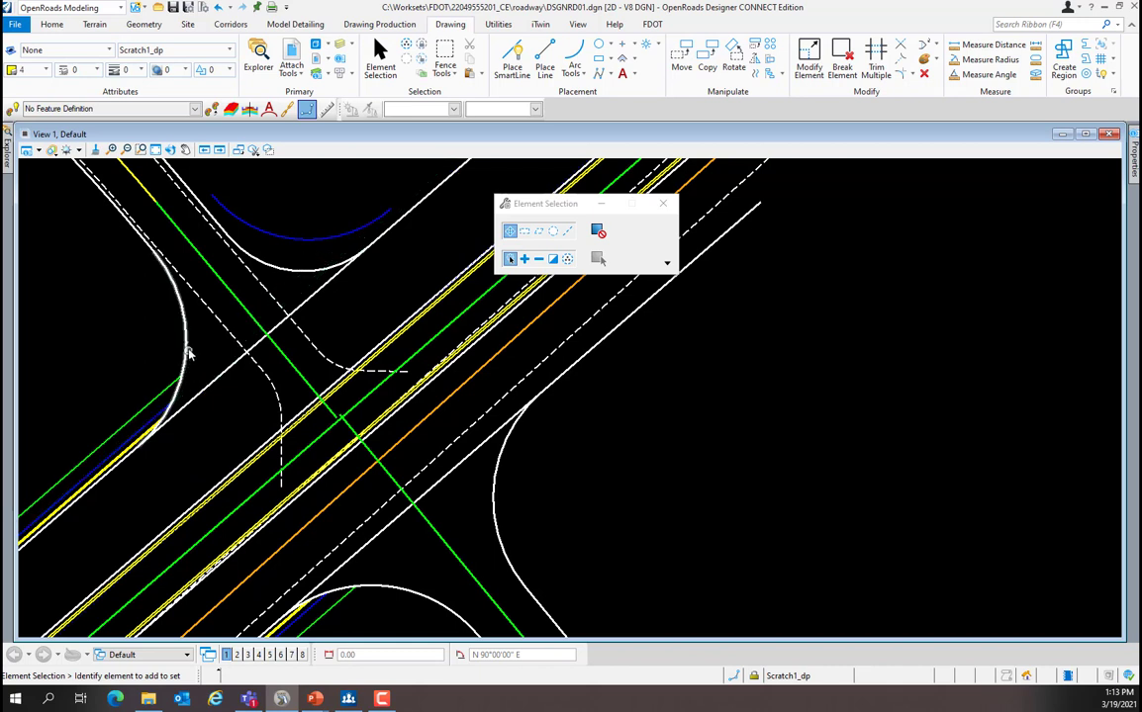
left_click(185, 343)
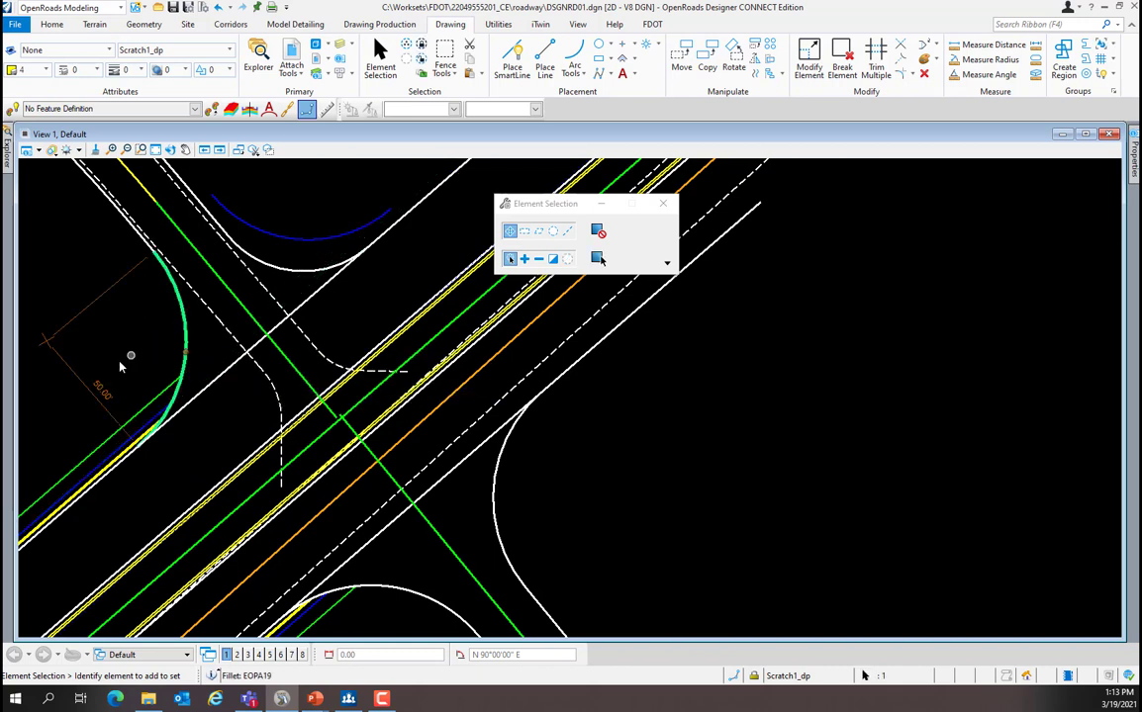
left_click(104, 391)
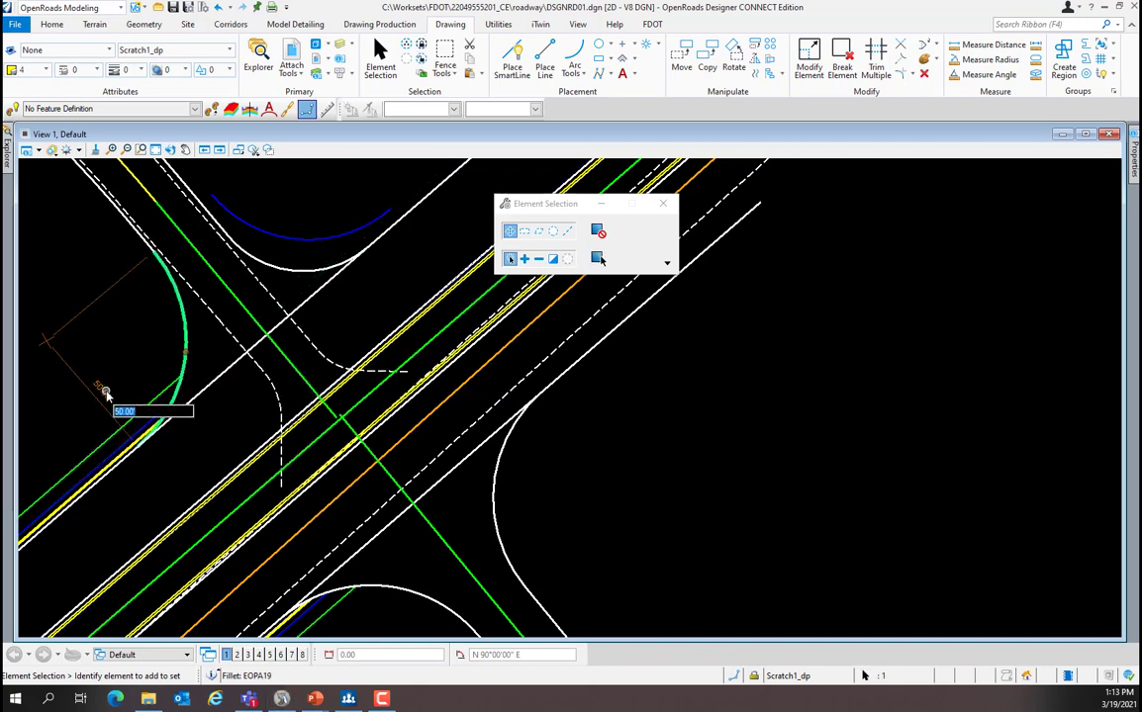
type("35")
key("Return")
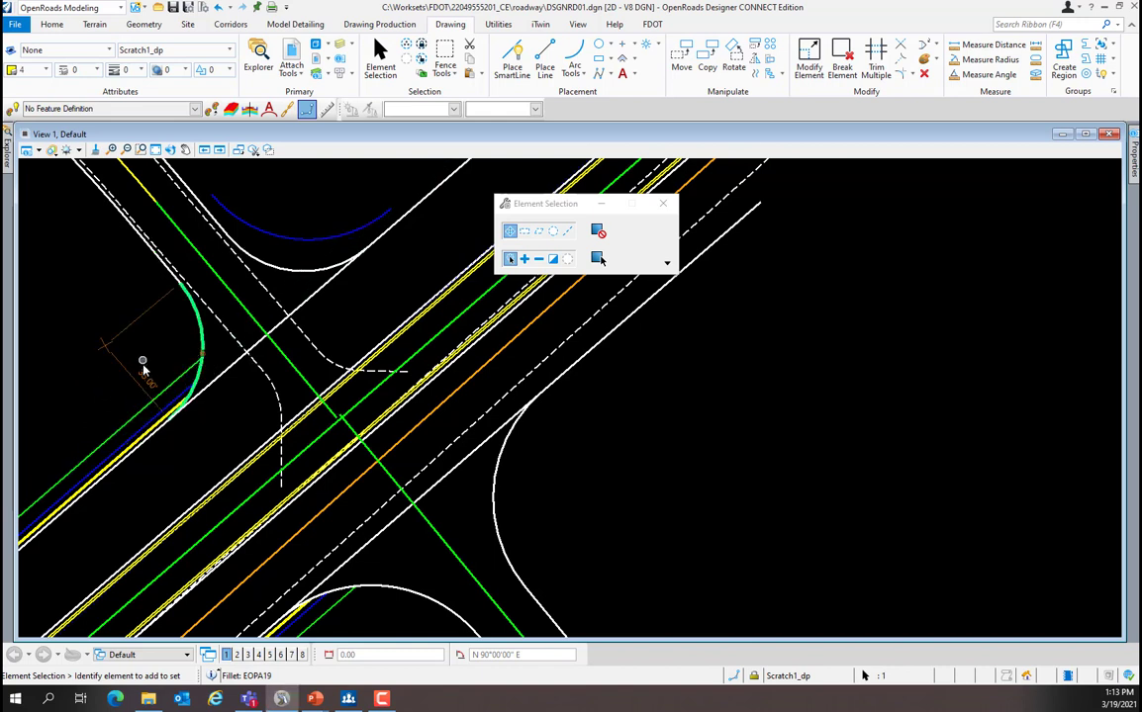
- Delete the leftover blue paved shoulder arc beside the northwestern turnout's eastern return
left_click(92, 310)
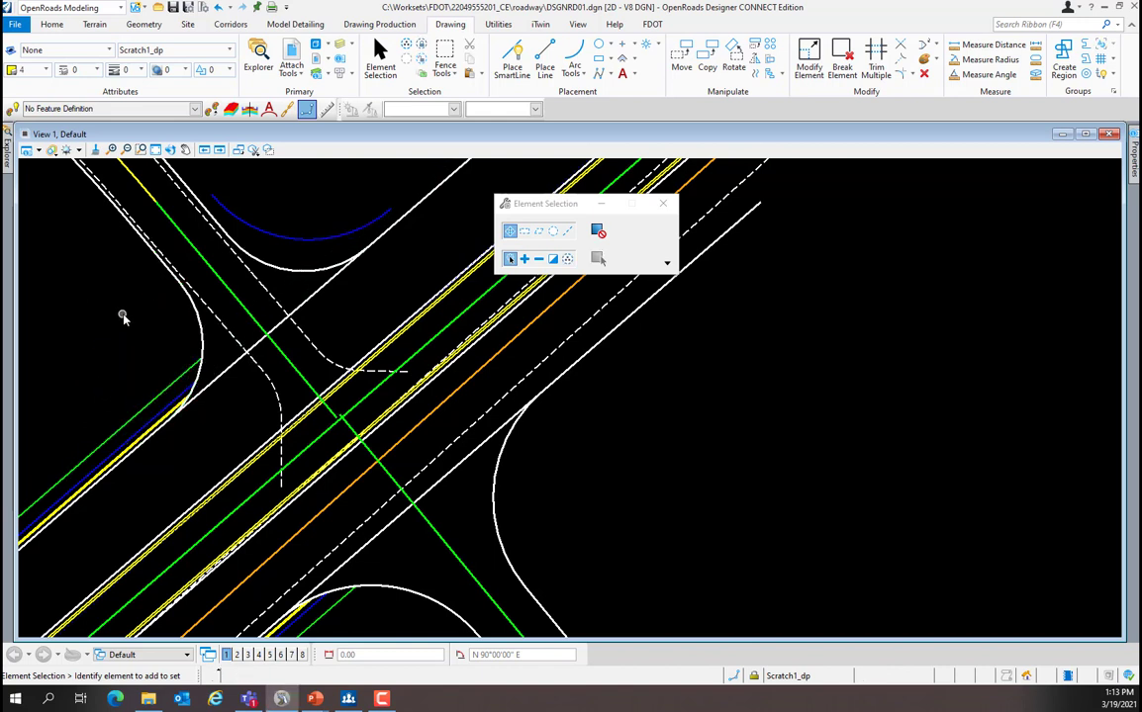
left_click(303, 241)
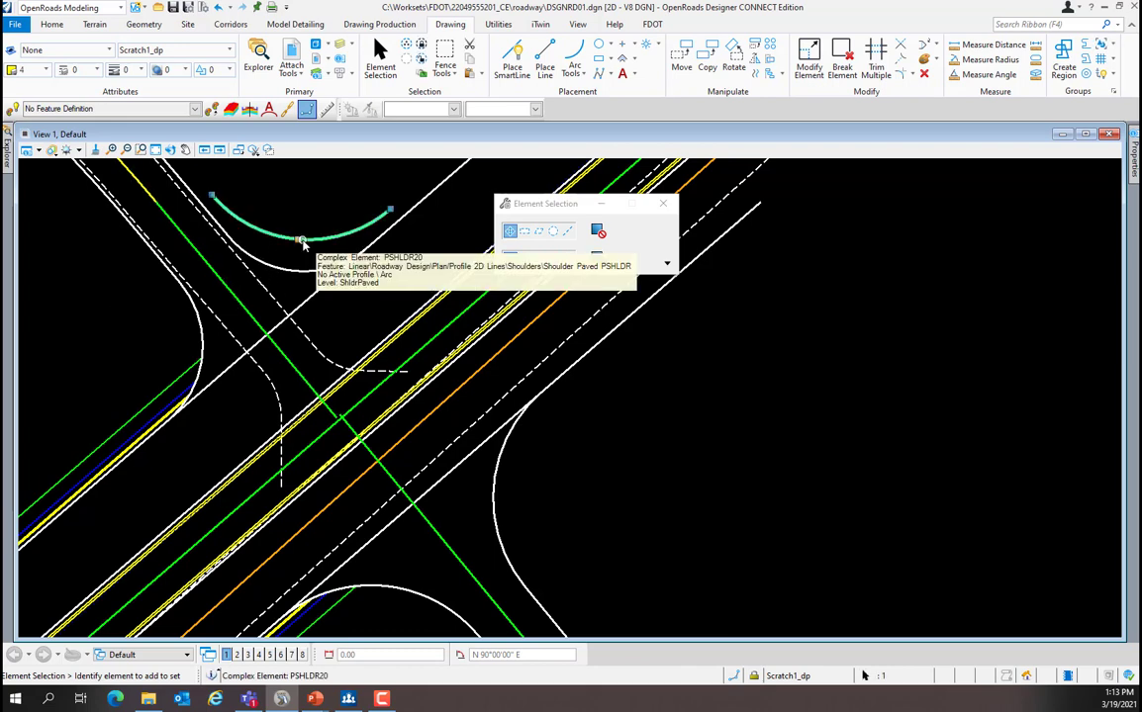
key("Delete")
- Set the radius of the southeastern turnout's western return to 20 ft
scroll(300, 242, "down", 2)
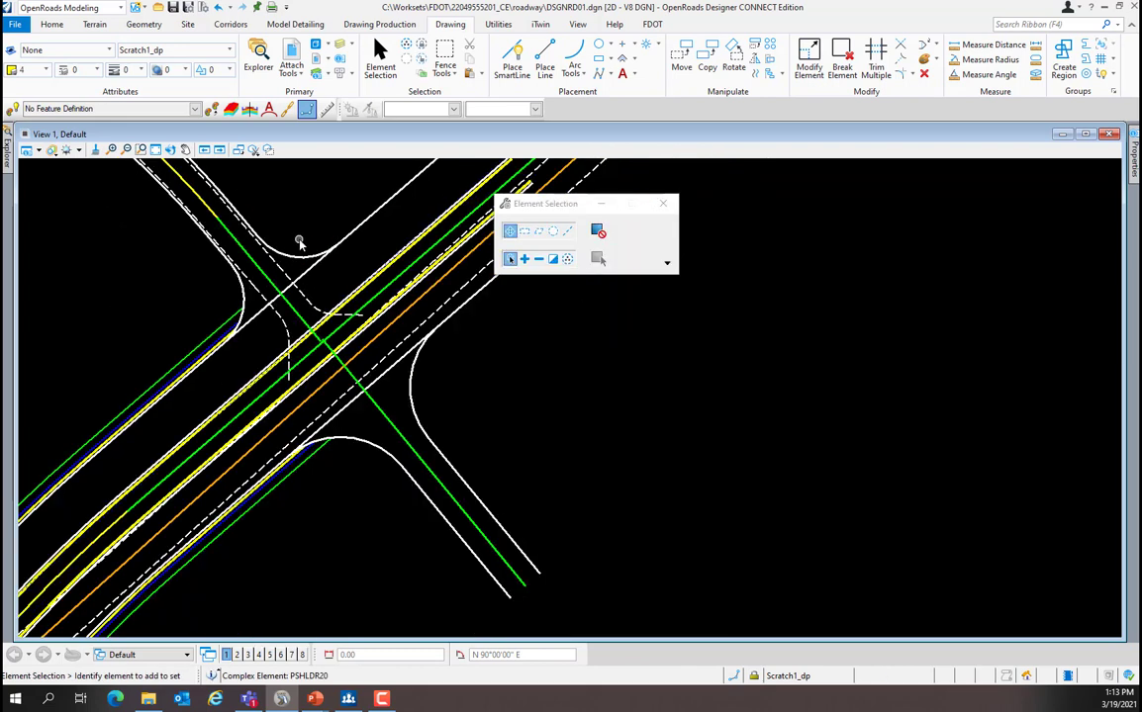
scroll(299, 242, "down", 2)
scroll(319, 318, "up", 2)
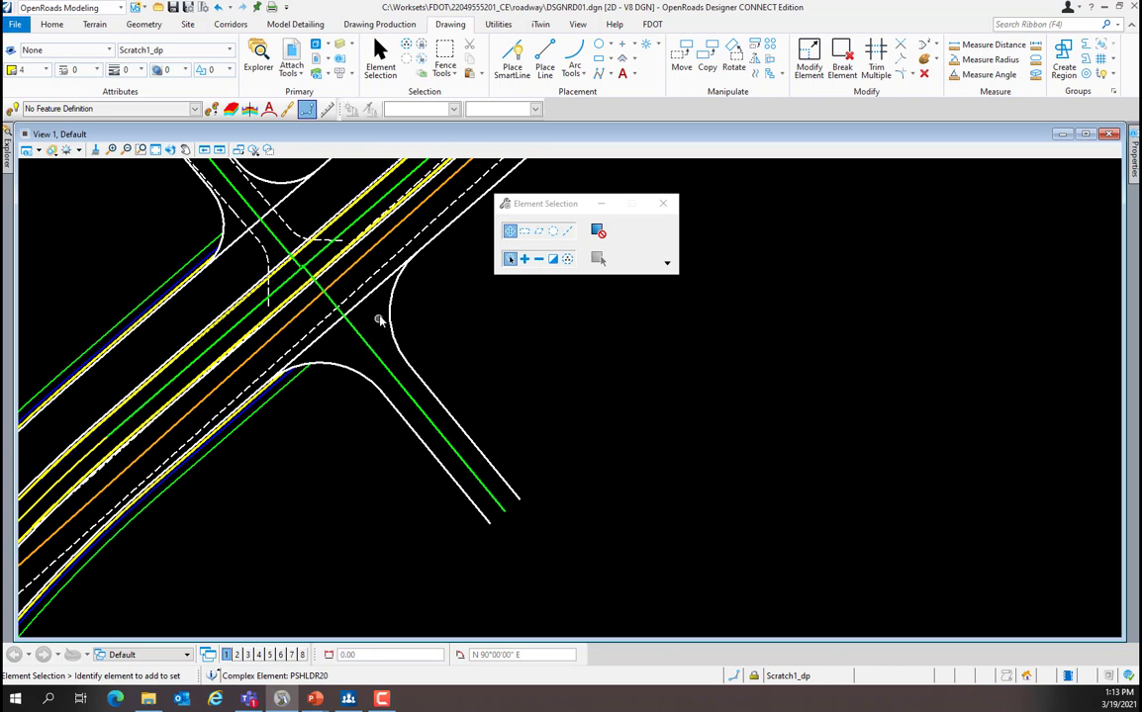
mouse_move(385, 318)
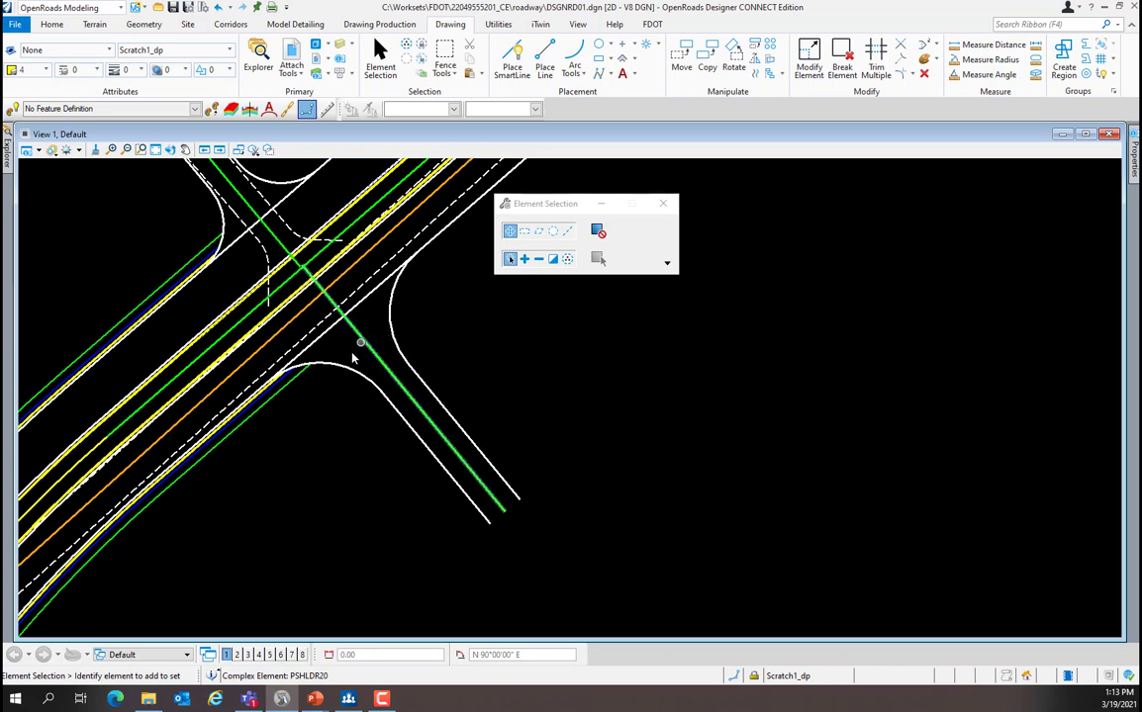
left_click(330, 366)
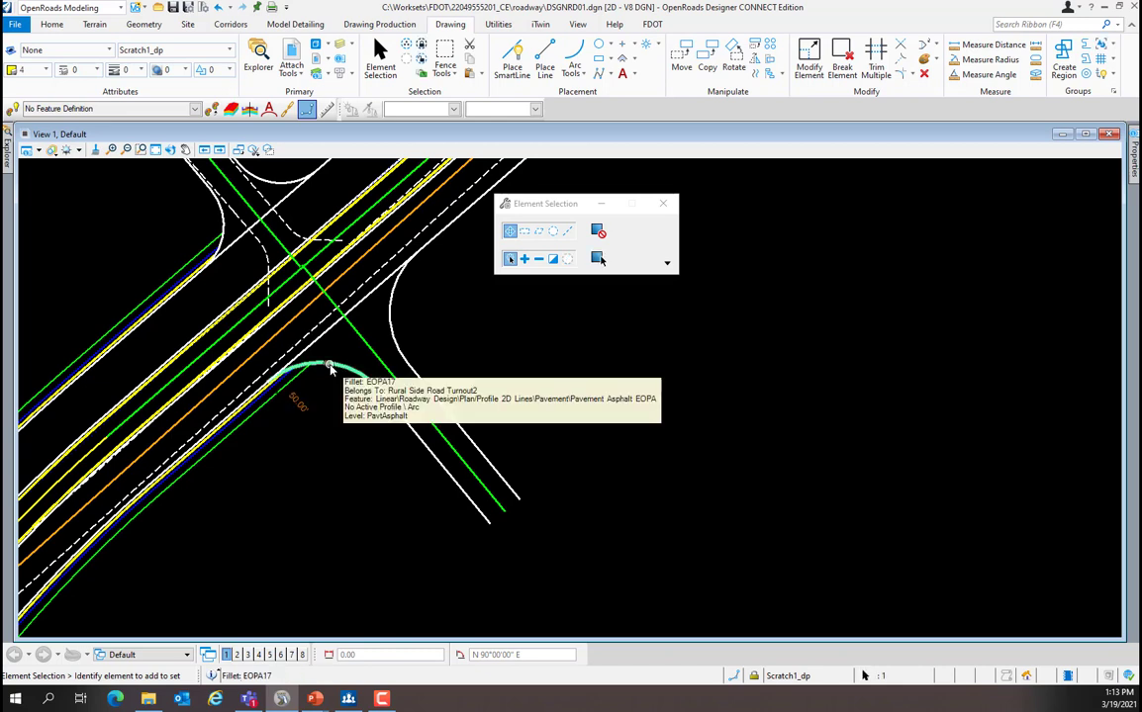
left_click(300, 405)
type("20")
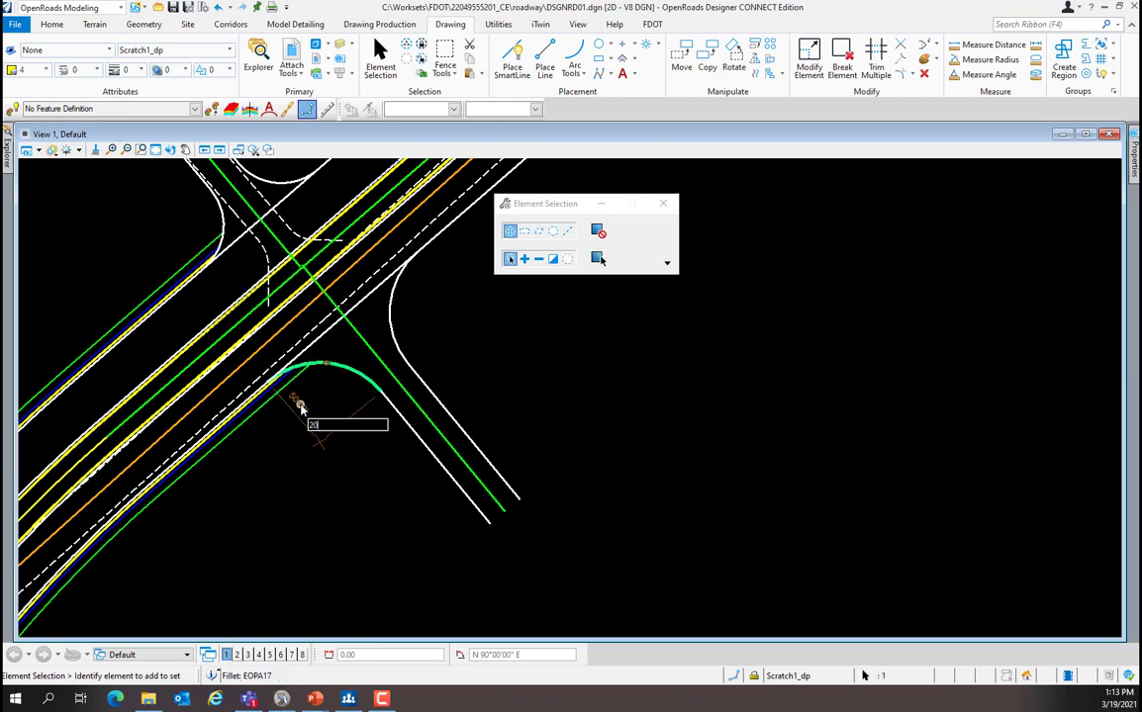
key("Return")
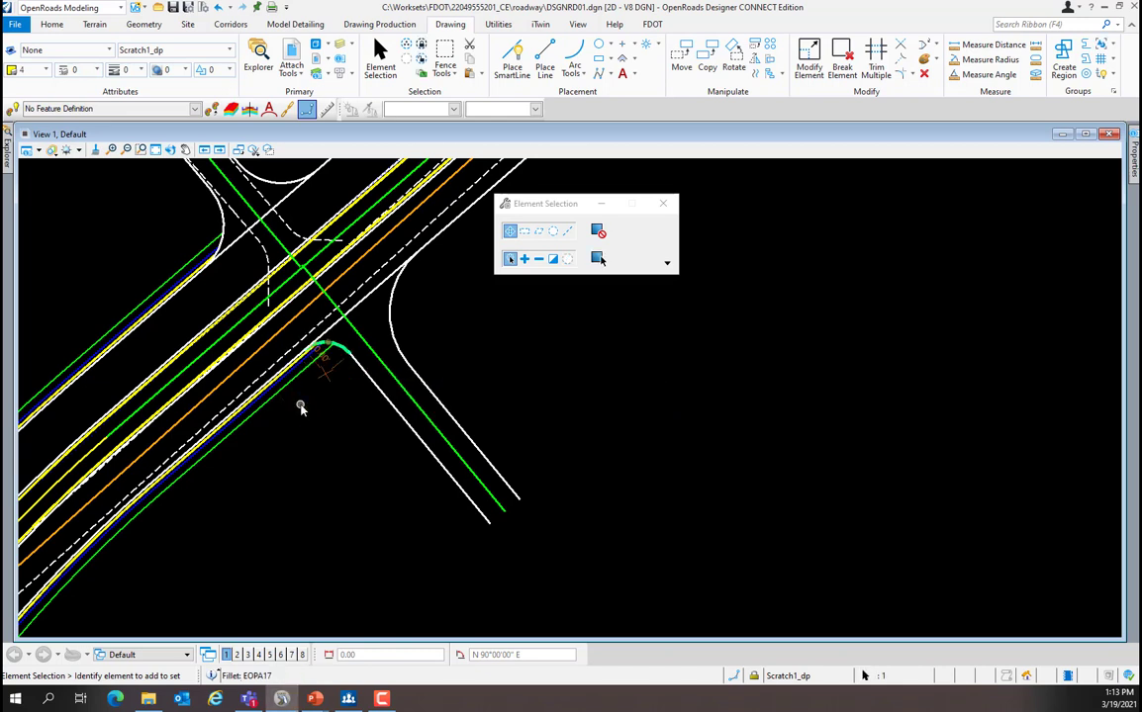
- Set the radius of the southeastern turnout's eastern return to 20 ft
left_click(393, 315)
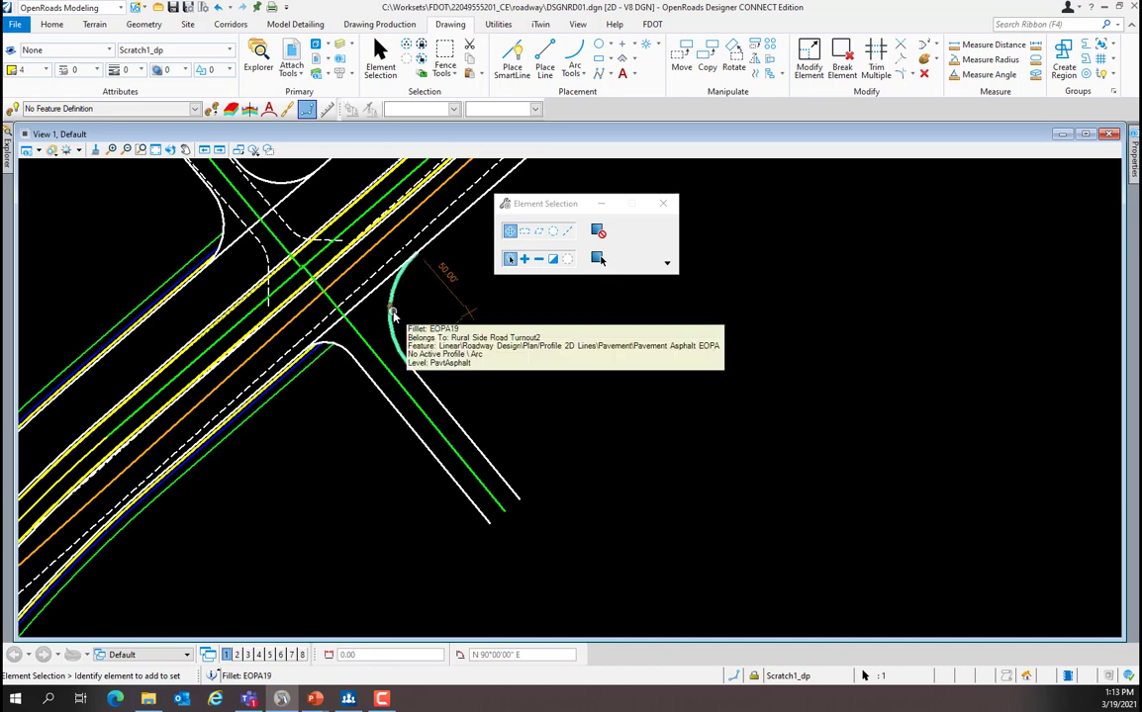
left_click(446, 274)
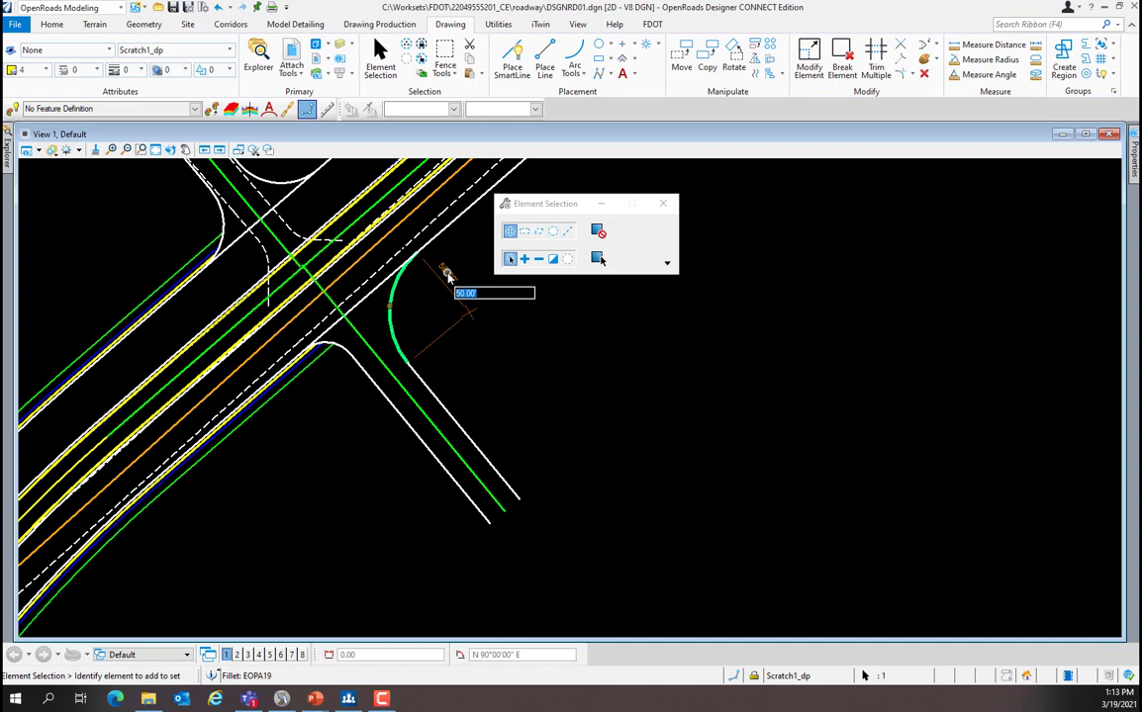
type("20")
key("Return")
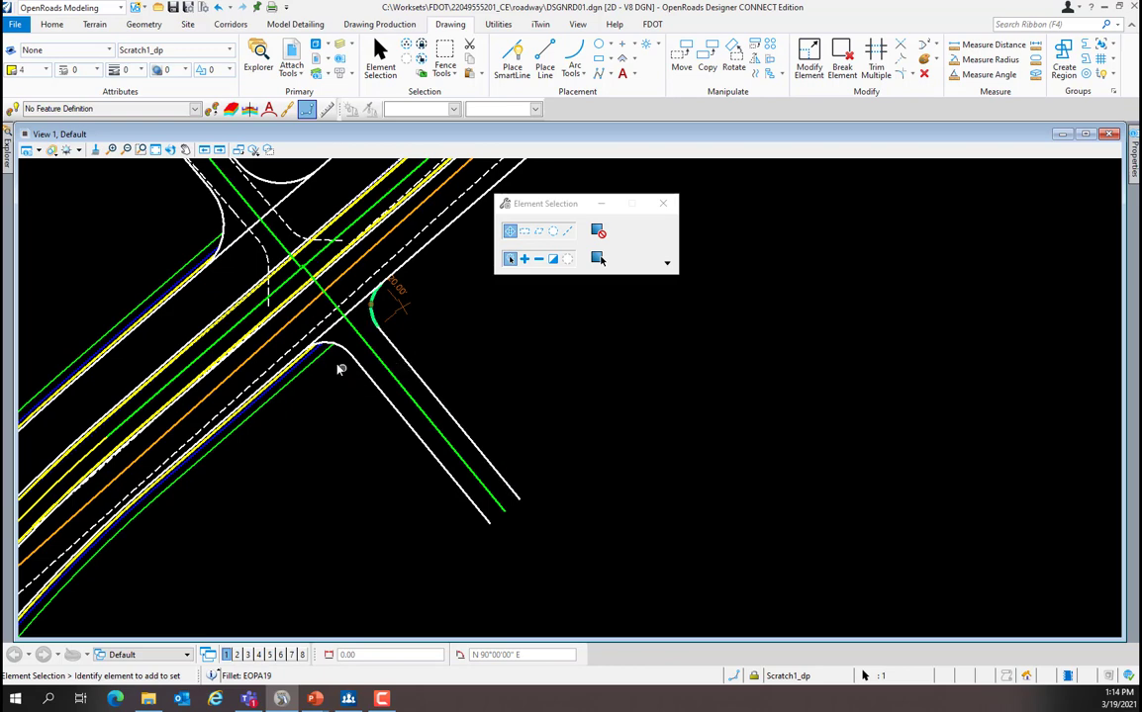
- Start placing a civil cell and choose Left Turn w/ Traffic Separator Median from the FDOT_2D-Intersection_Details.dgnlib library
scroll(372, 407, "down", 1)
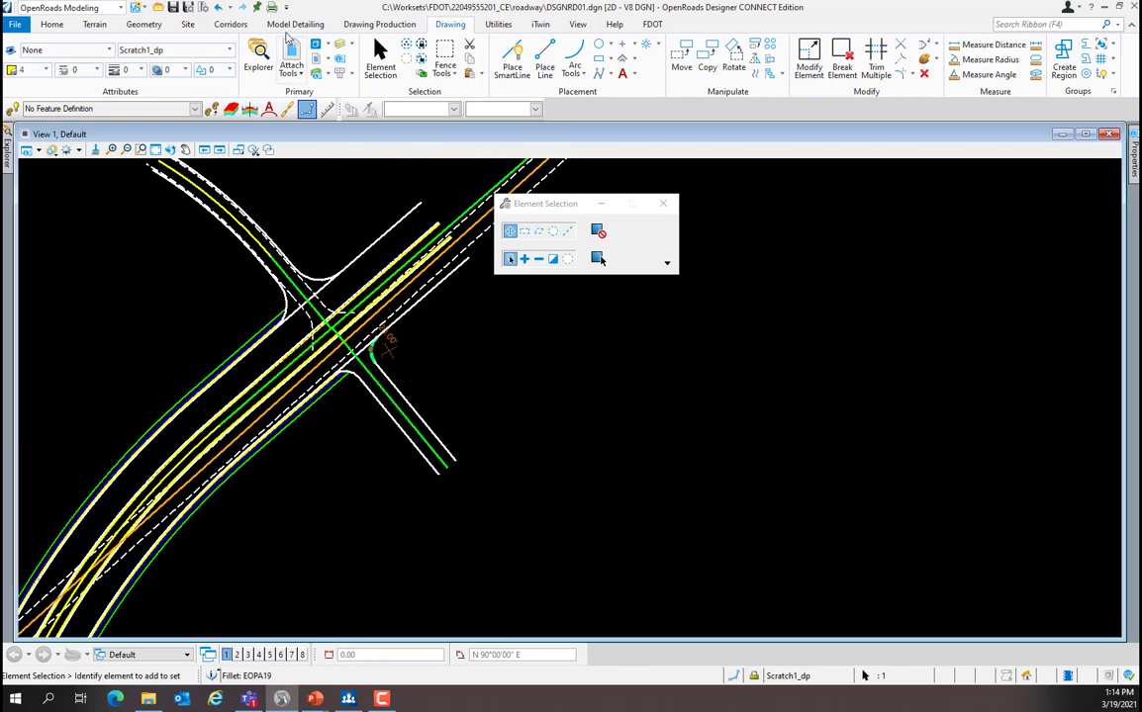
left_click(289, 26)
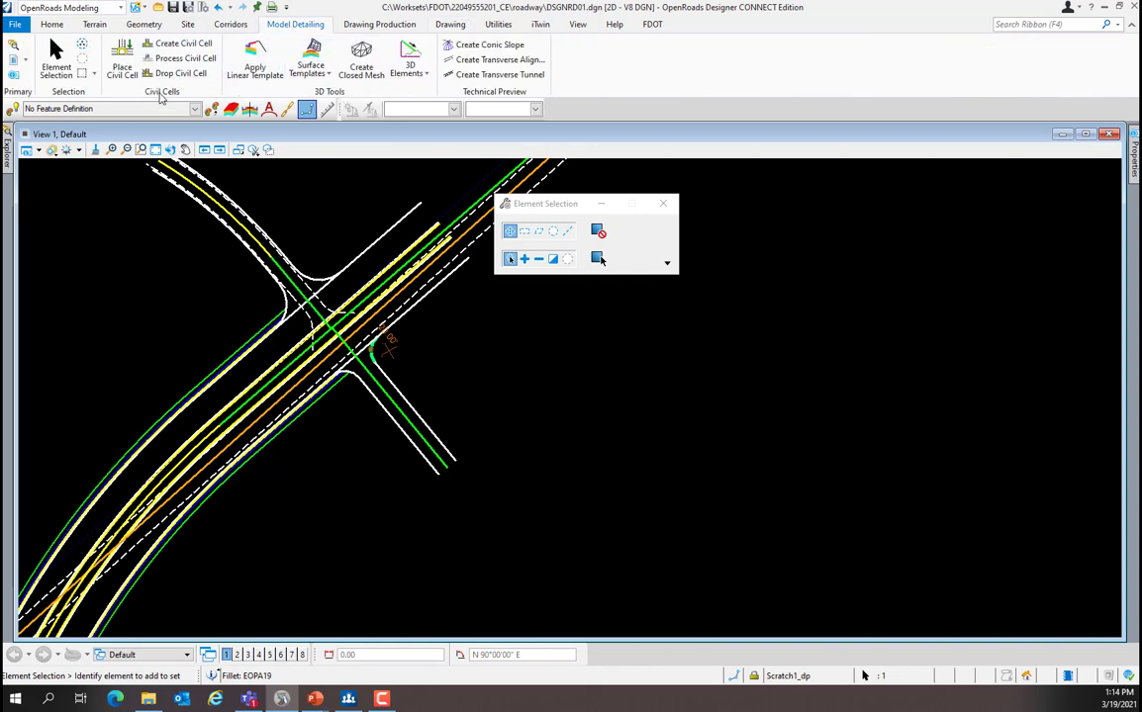
left_click(126, 57)
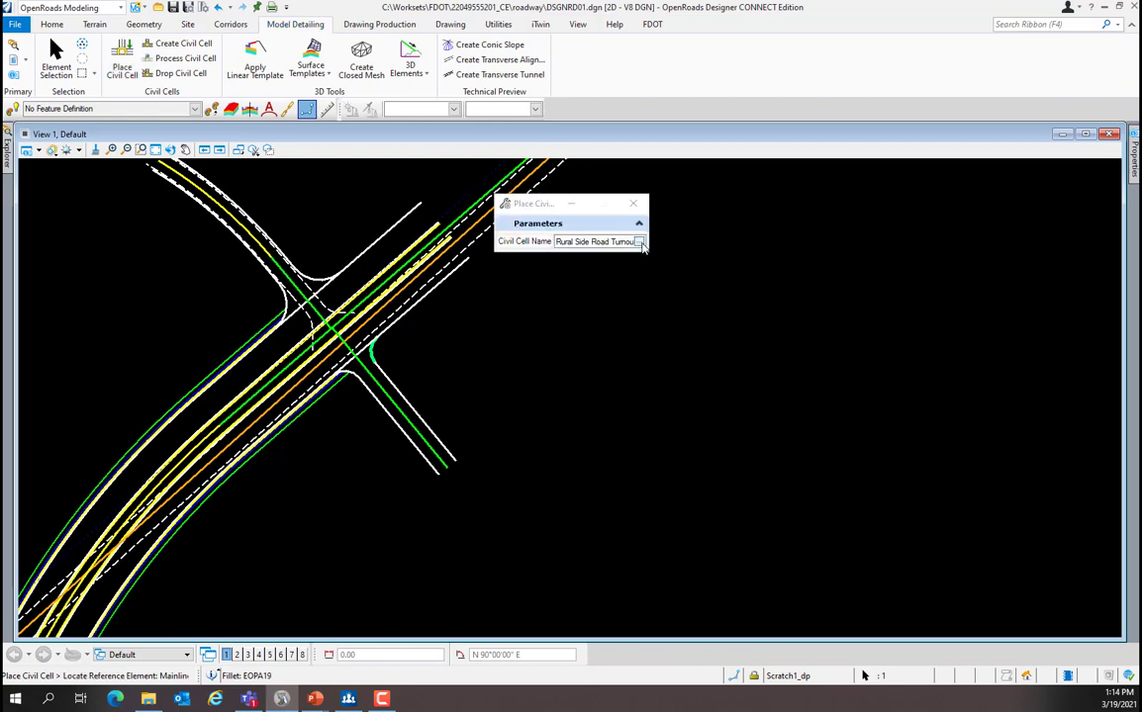
left_click(640, 243)
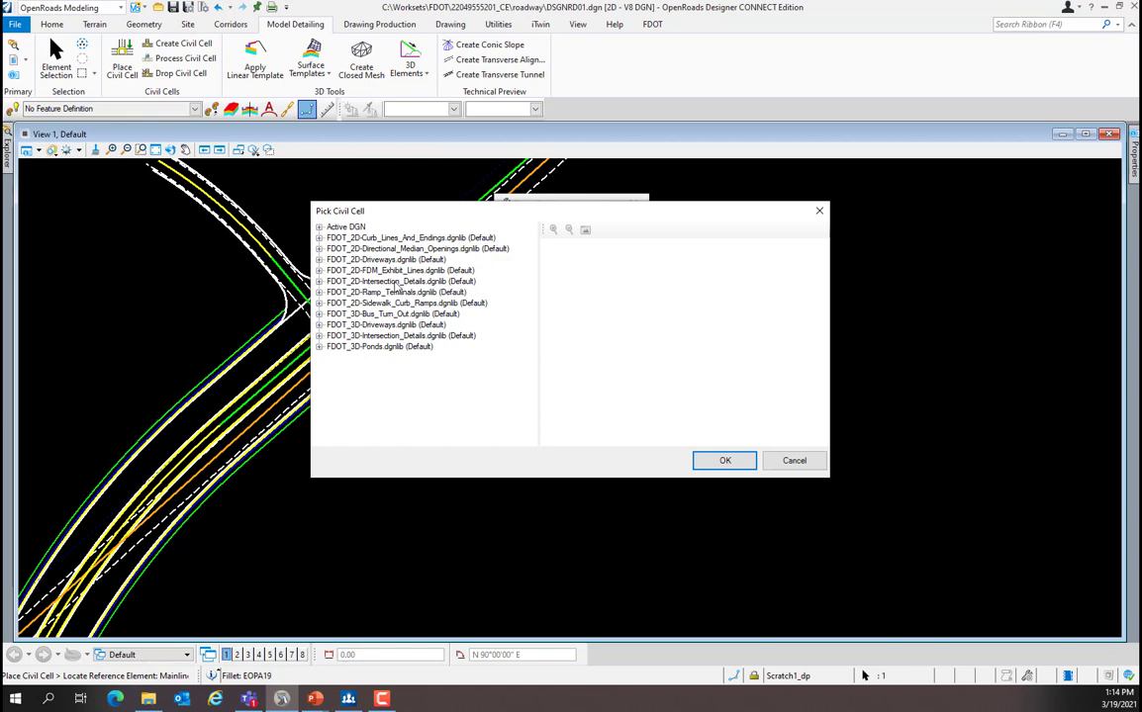
left_click(319, 283)
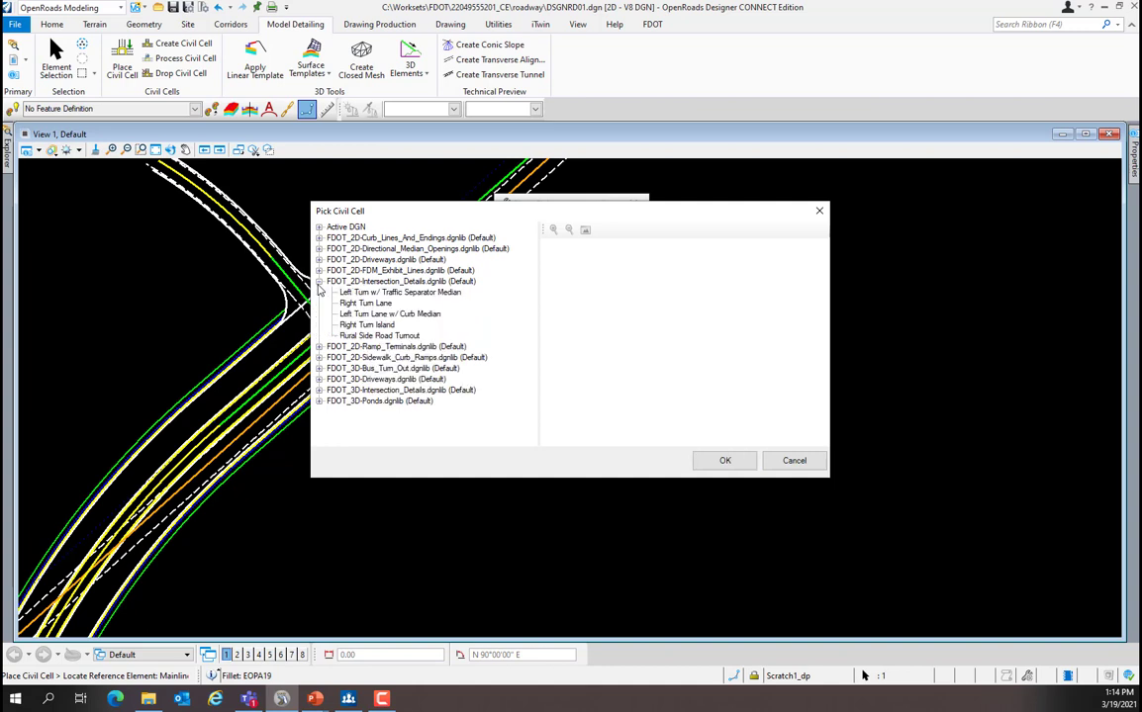
left_click(375, 293)
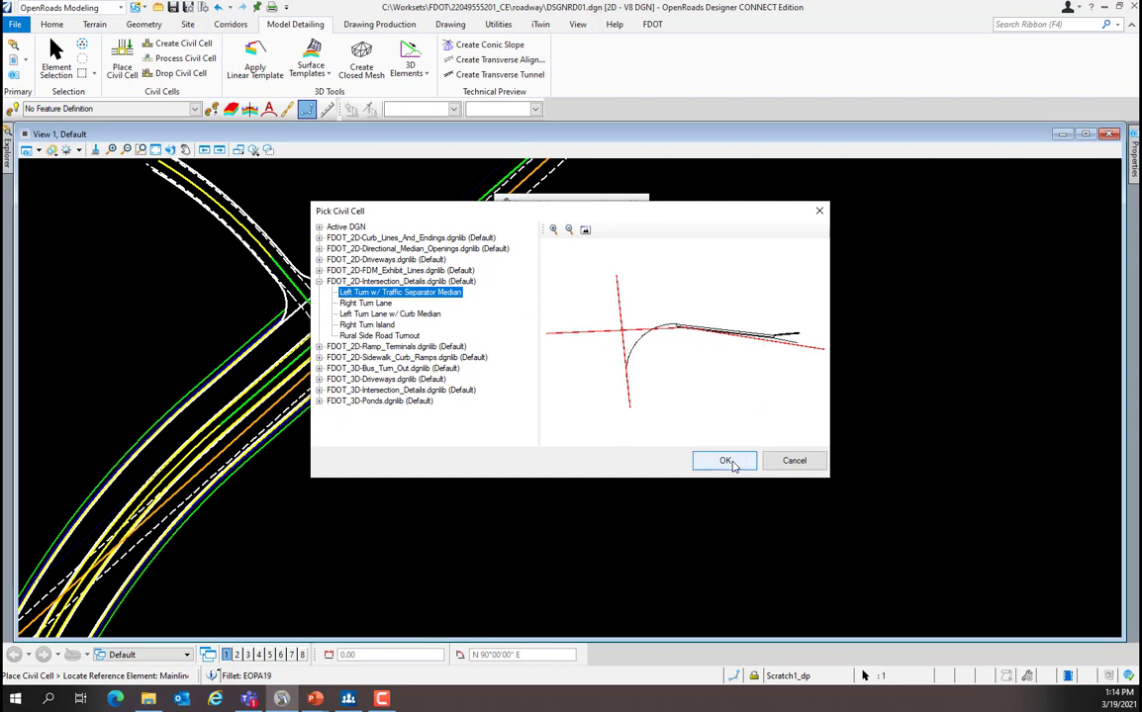
left_click(726, 462)
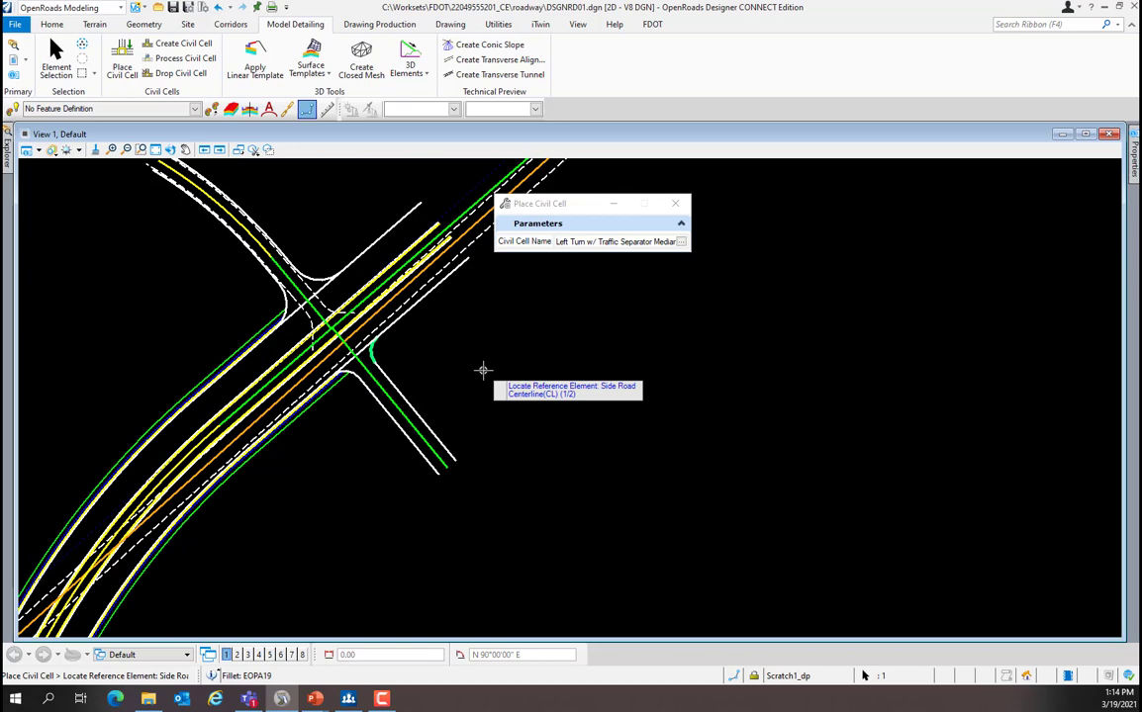
- Place the left turn cell southwest of the crossing, referencing the northwestern side road centerline and the median's northwestern edge of pavement
scroll(277, 265, "up", 2)
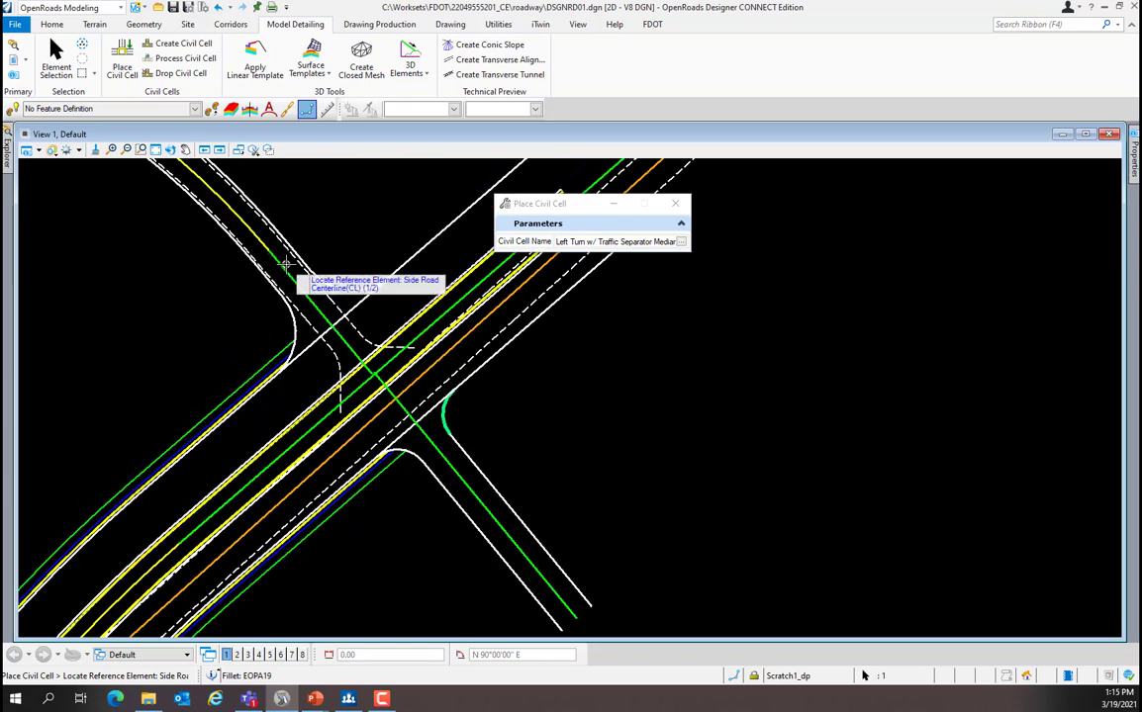
left_click(285, 266)
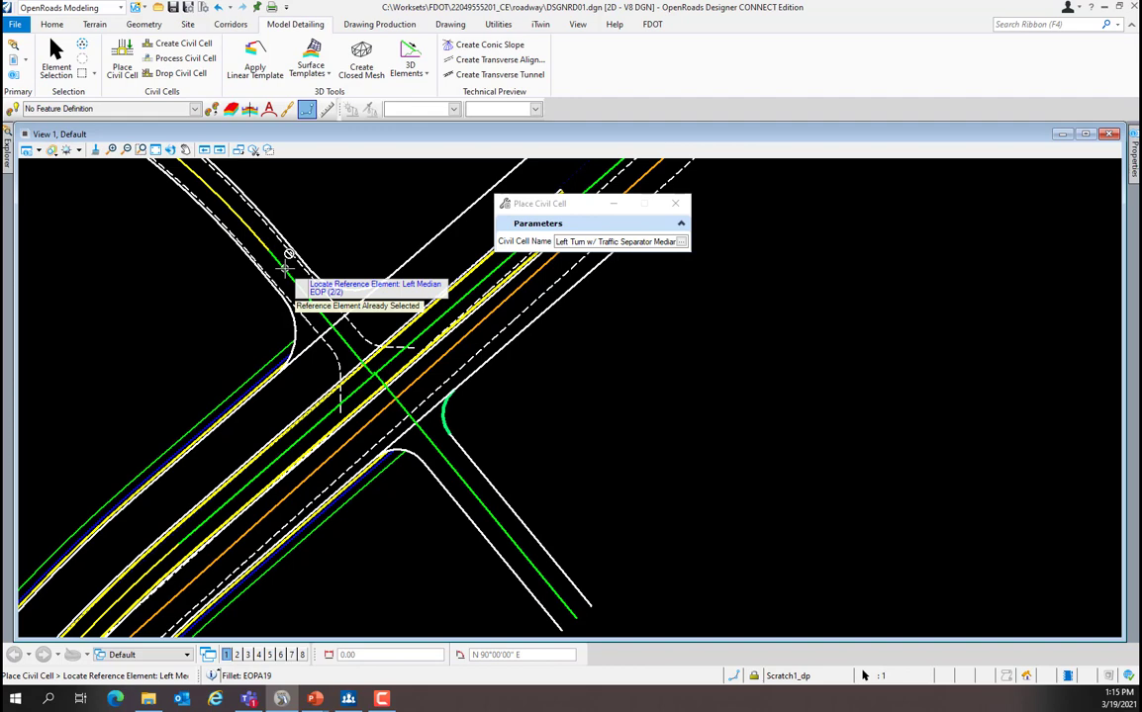
scroll(205, 462, "up", 3)
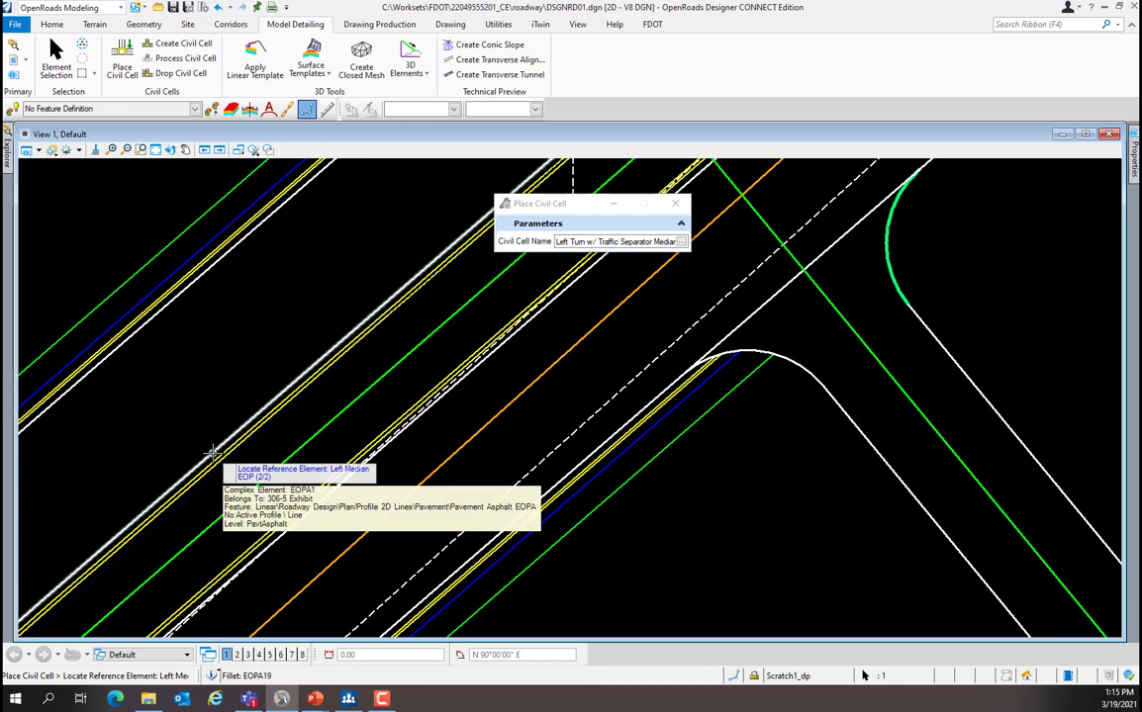
left_click(213, 453)
scroll(205, 456, "down", 4)
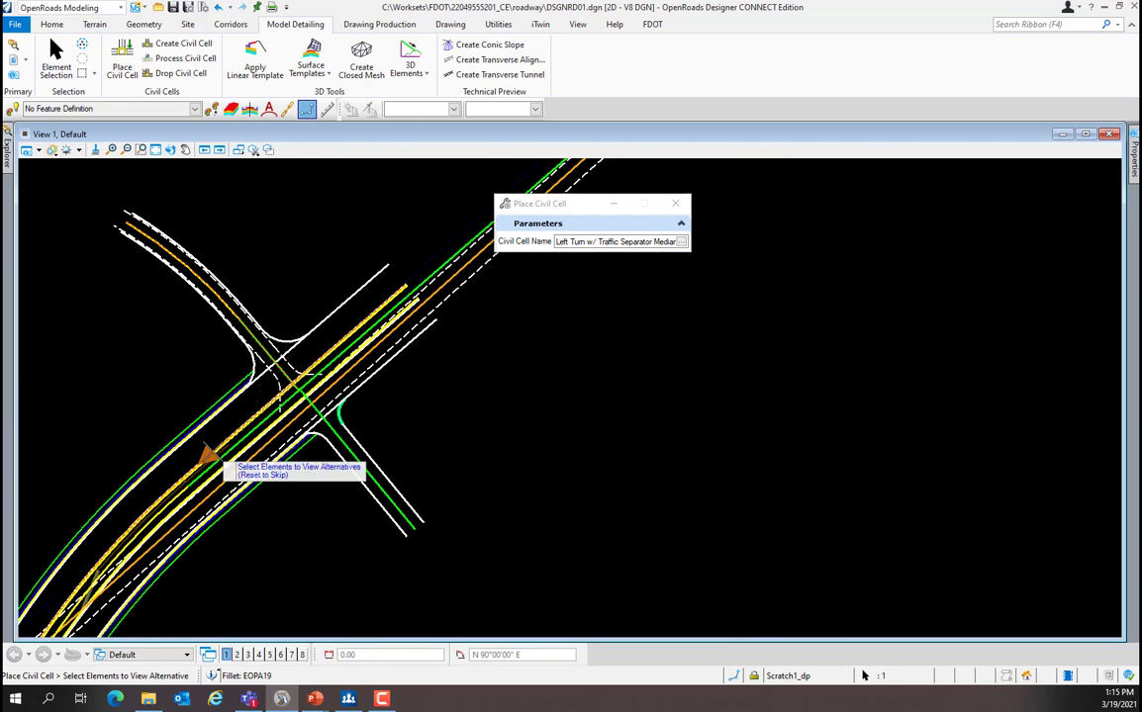
scroll(191, 474, "up", 3)
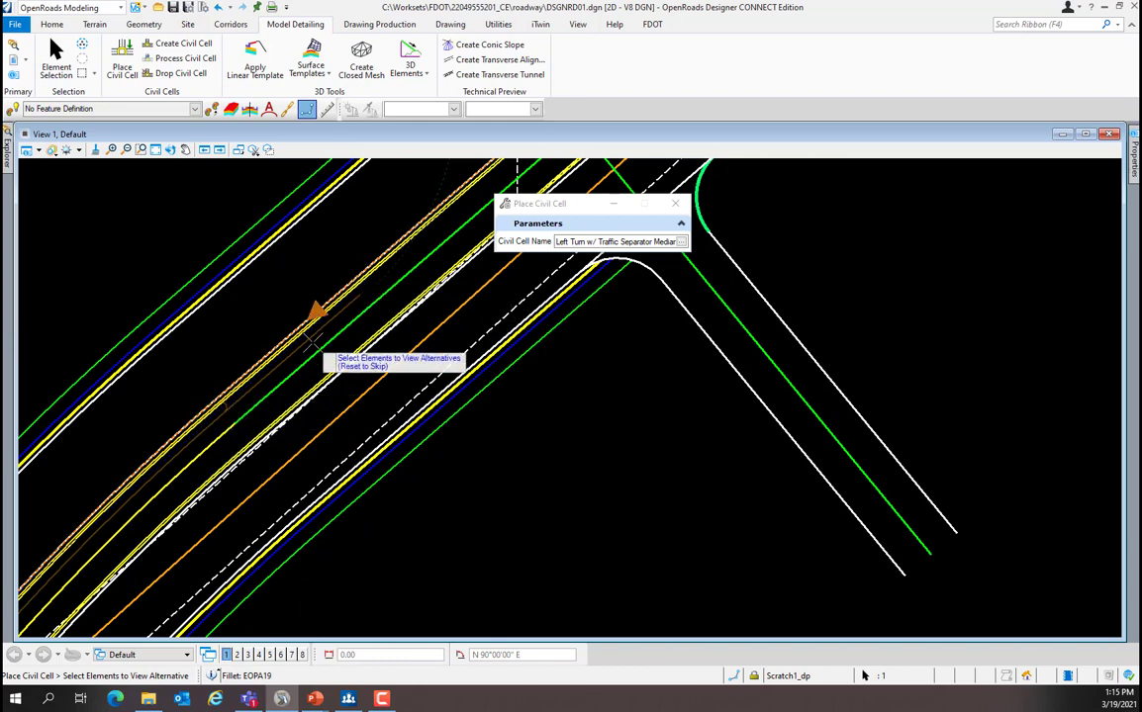
scroll(319, 339, "down", 2)
scroll(324, 315, "up", 2)
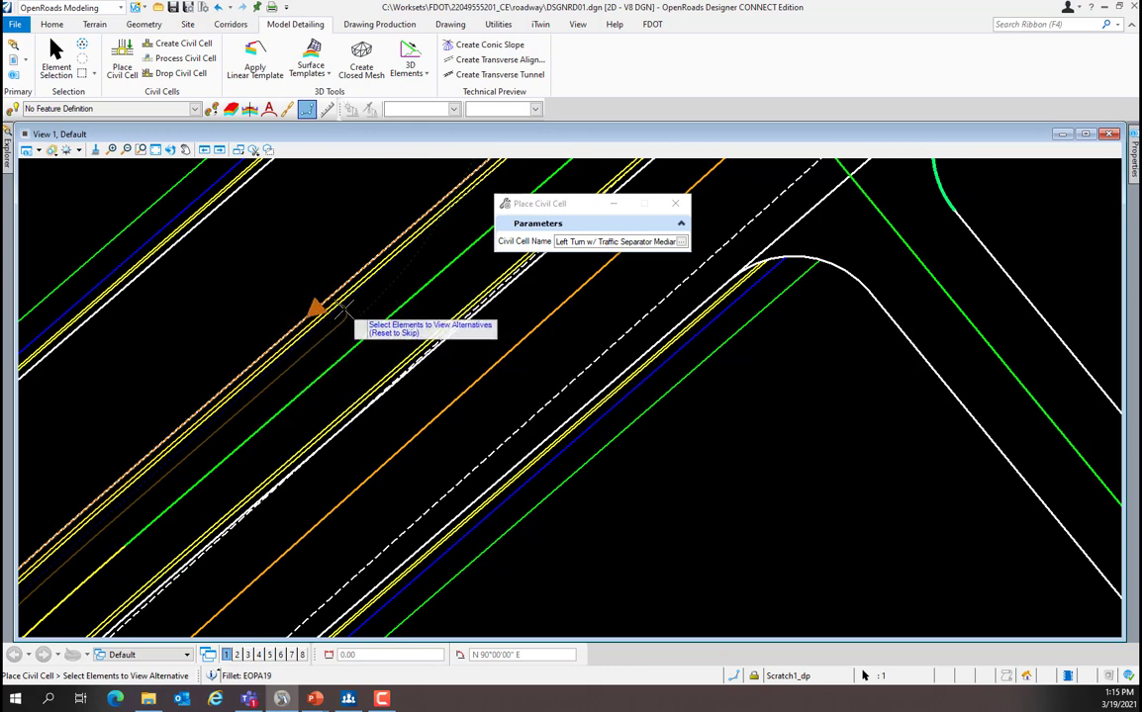
scroll(353, 309, "down", 4)
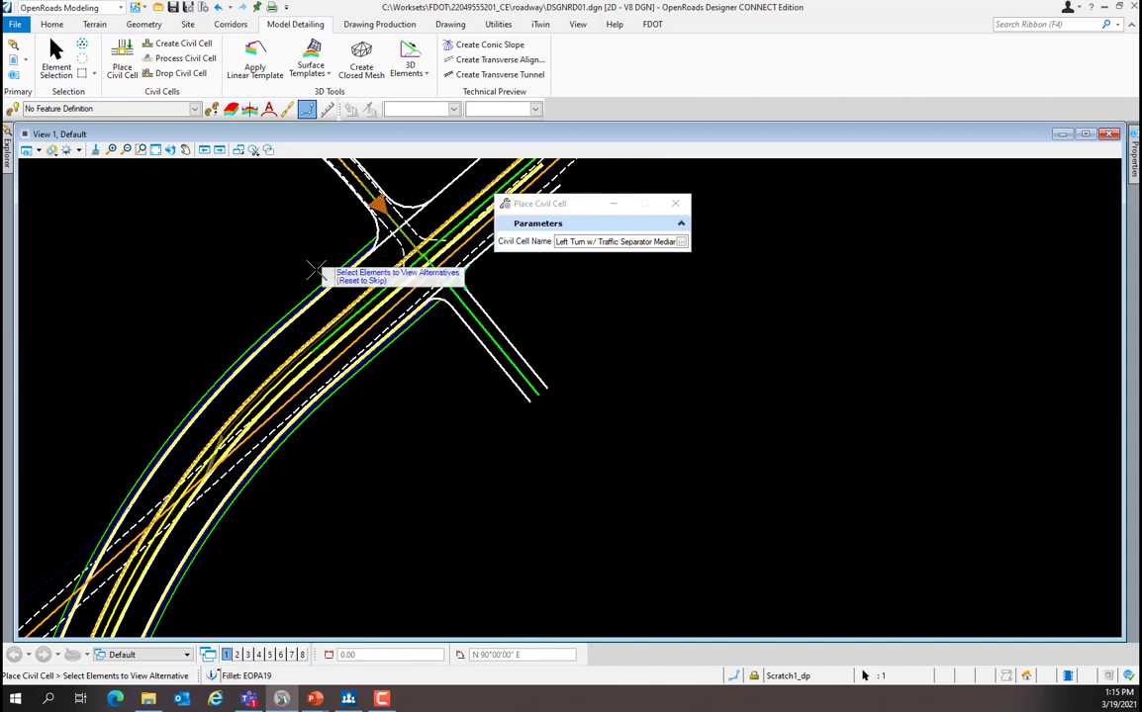
right_click(245, 278)
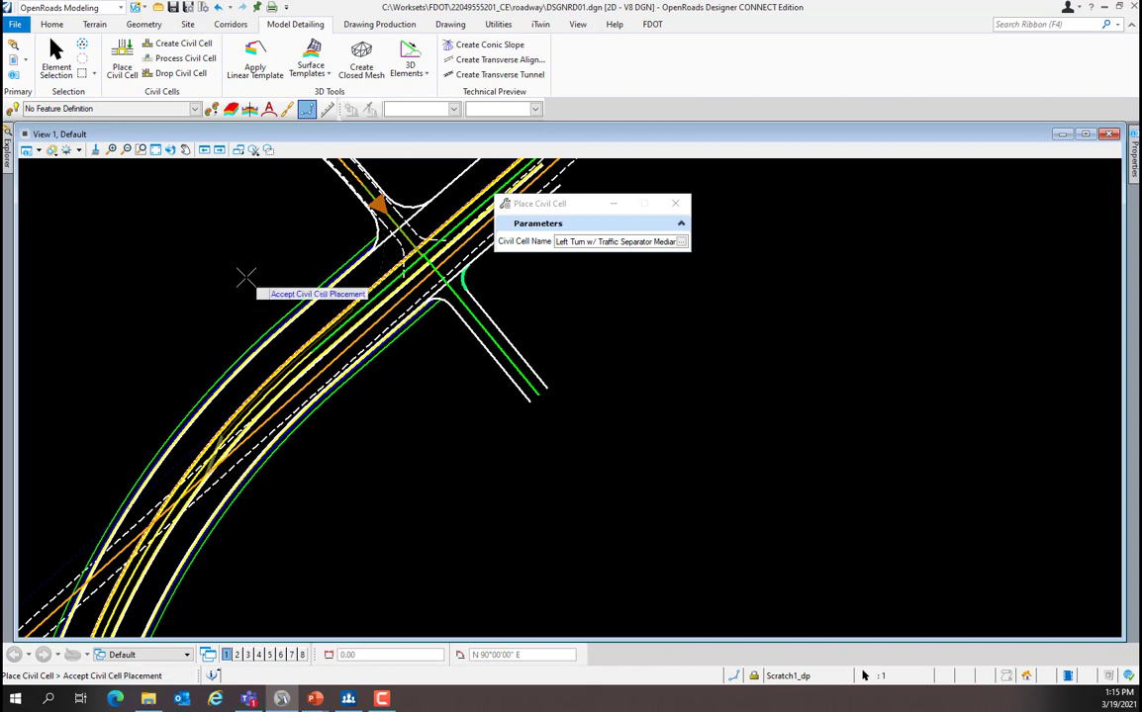
left_click(245, 278)
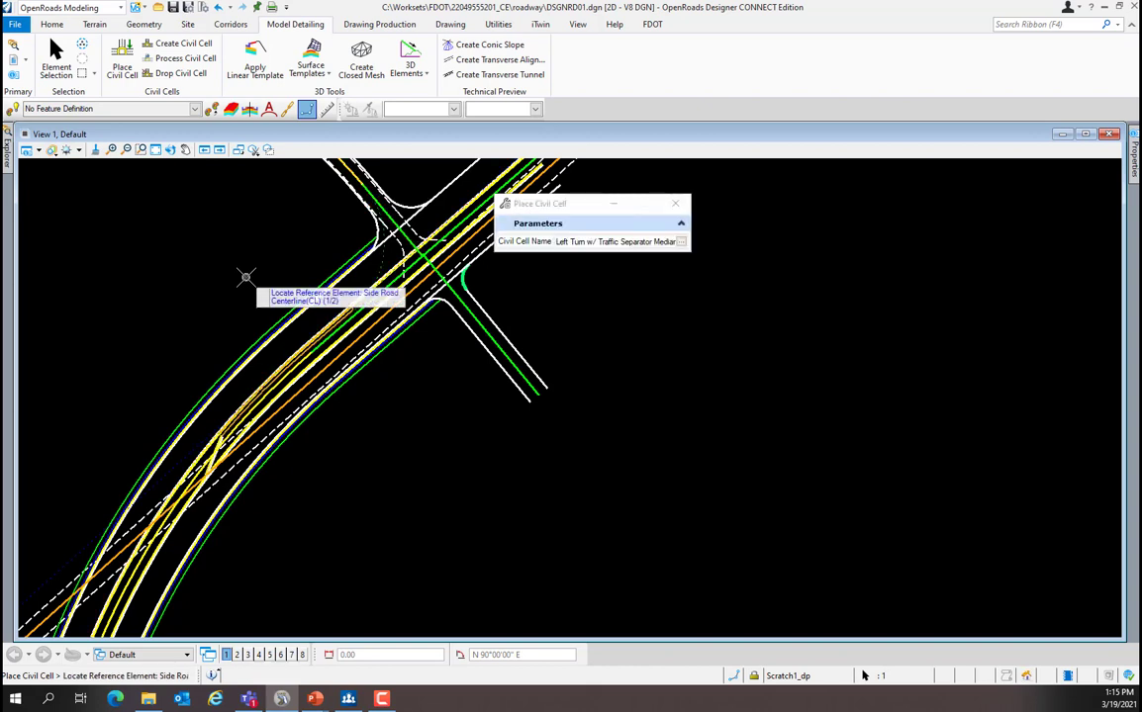
key("Escape")
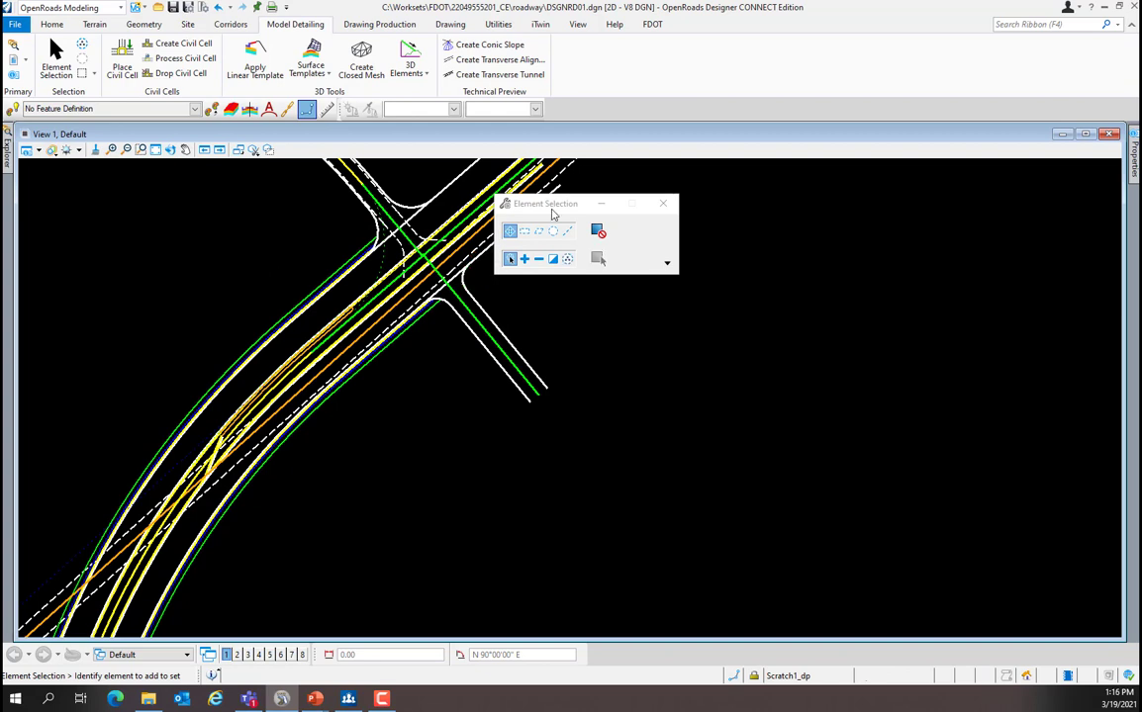
- Set the radius of the left turn cell's green dashed construction fillet near the crossing to 50 ft
left_click_drag(556, 212, 751, 235)
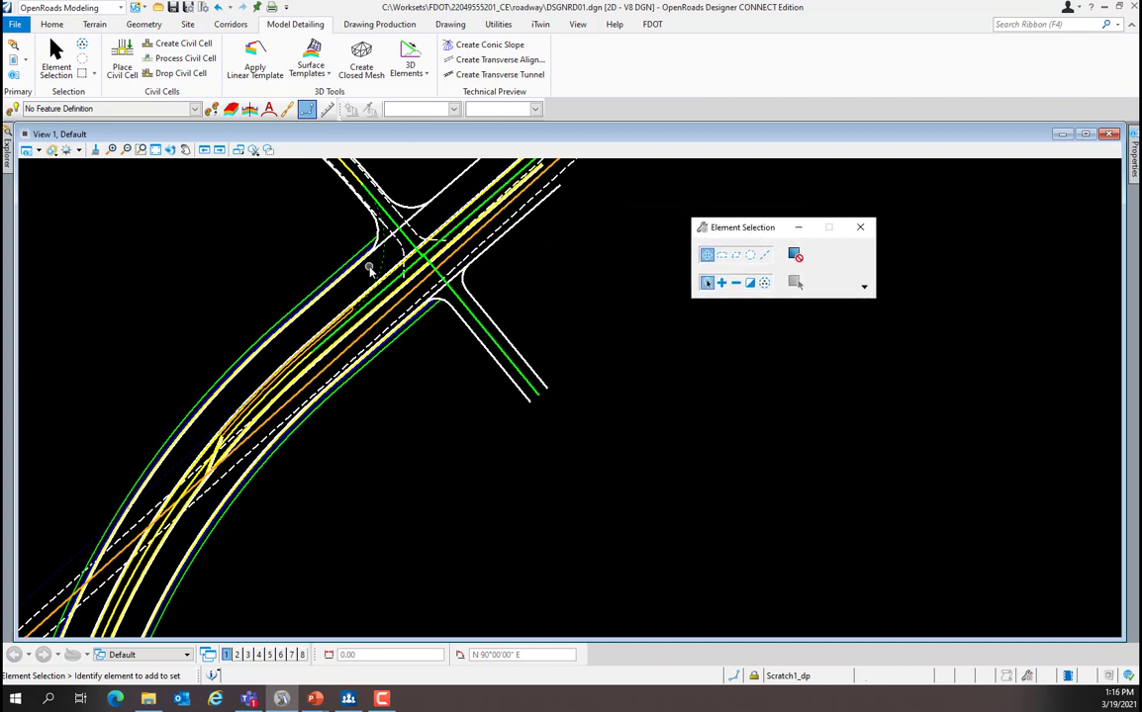
mouse_move(473, 230)
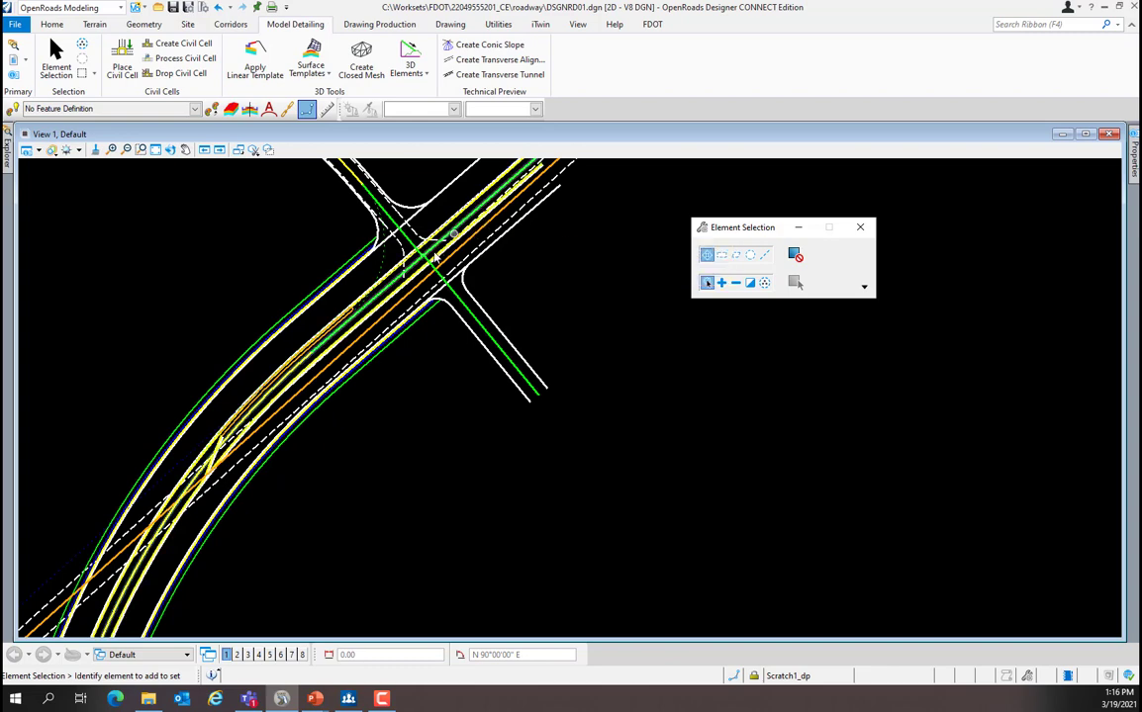
scroll(376, 263, "up", 1)
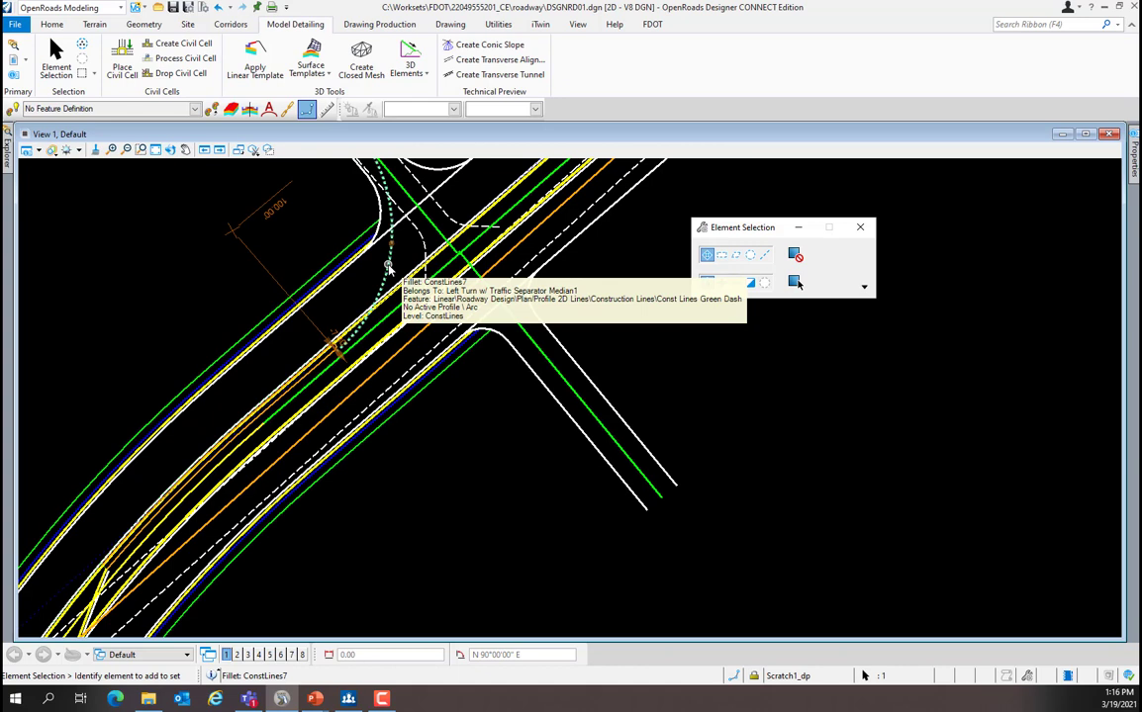
left_click(279, 209)
type("50")
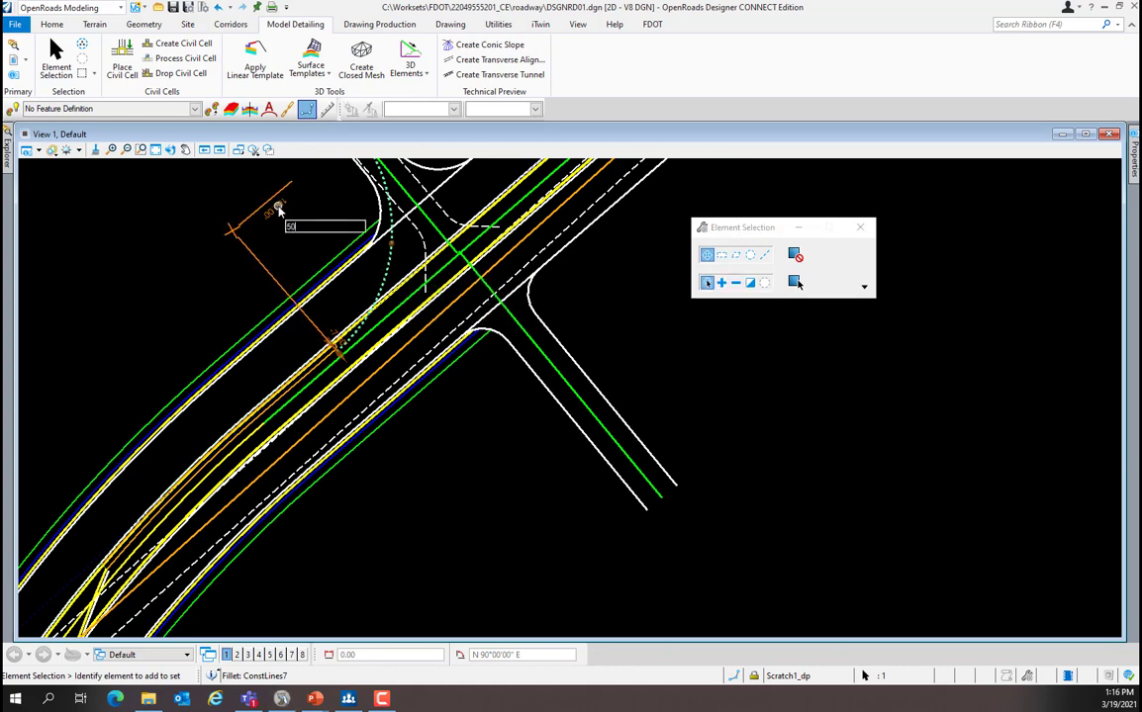
- Trim the median's northwestern edge of pavement to the left turn cell's construction line, keeping the part southwest of it
scroll(279, 209, "down", 2)
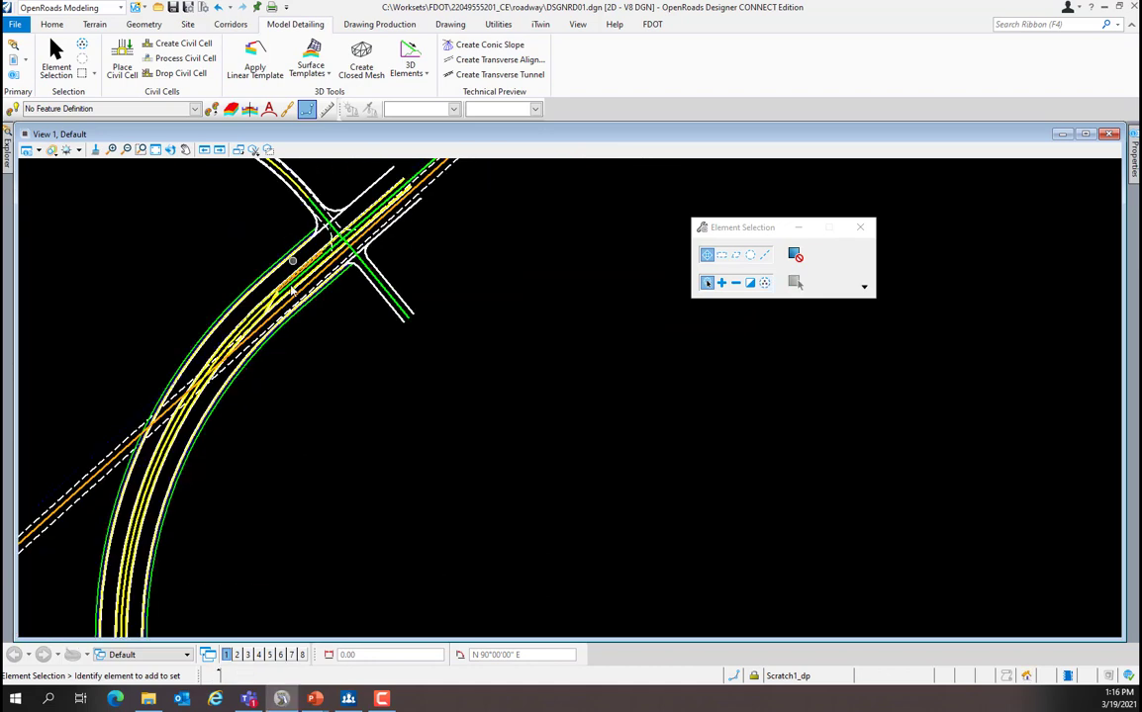
scroll(201, 410, "up", 3)
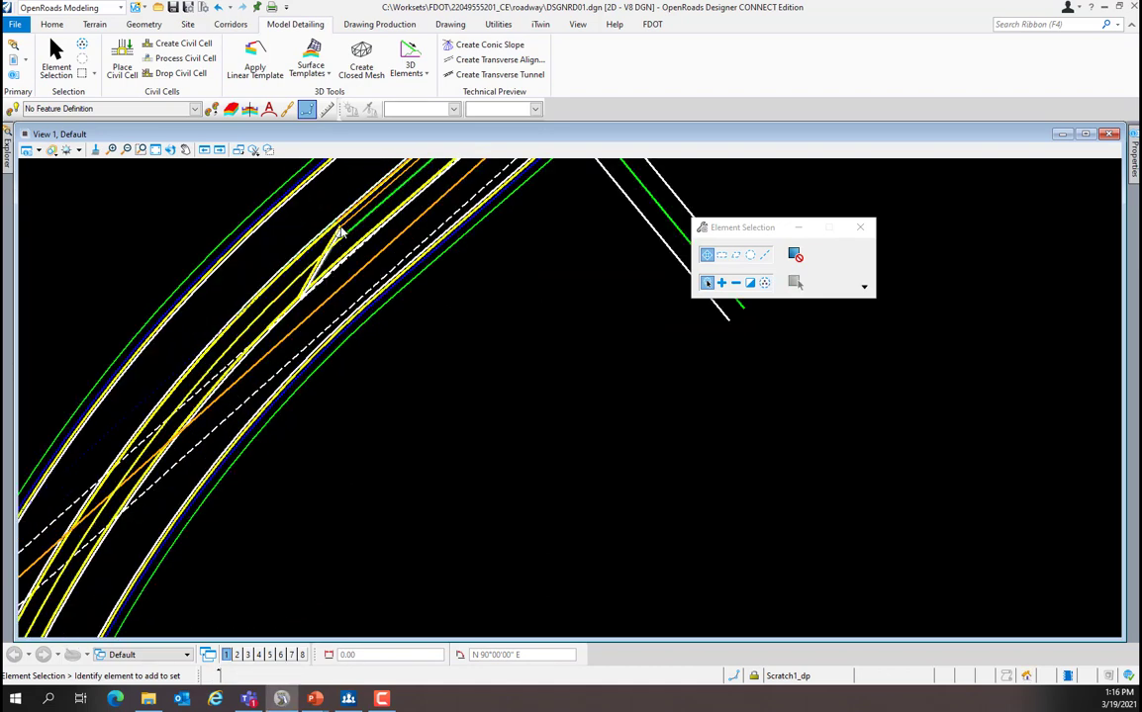
scroll(328, 245, "up", 2)
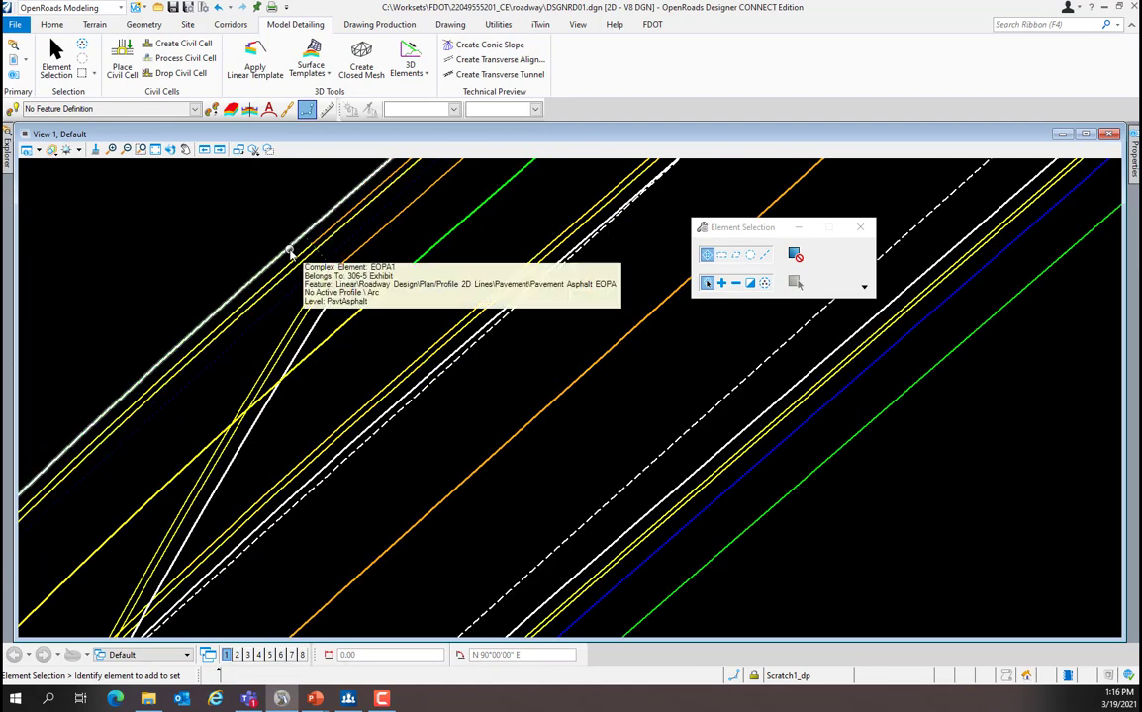
mouse_move(290, 276)
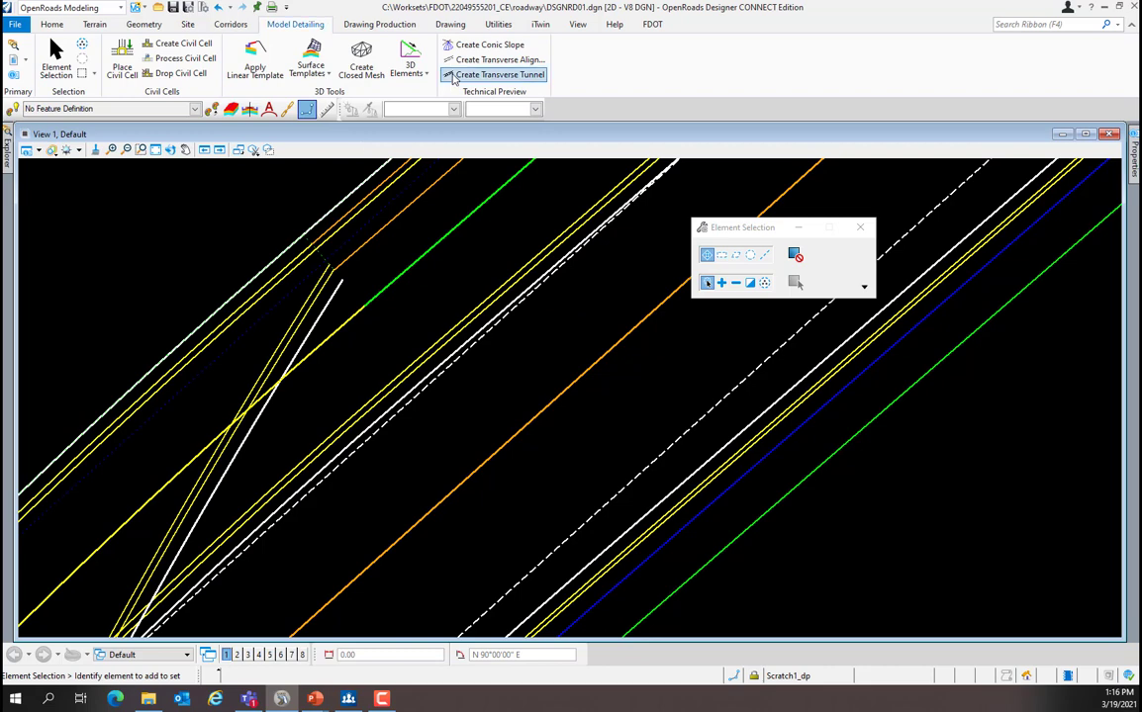
left_click(451, 24)
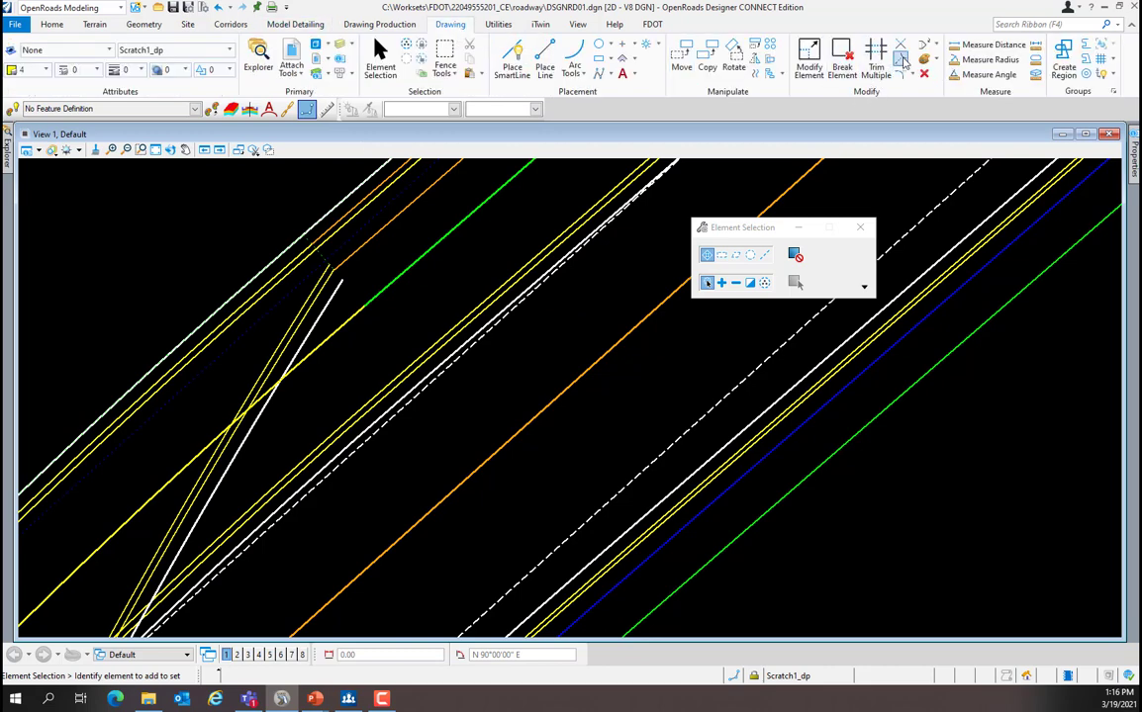
left_click(900, 59)
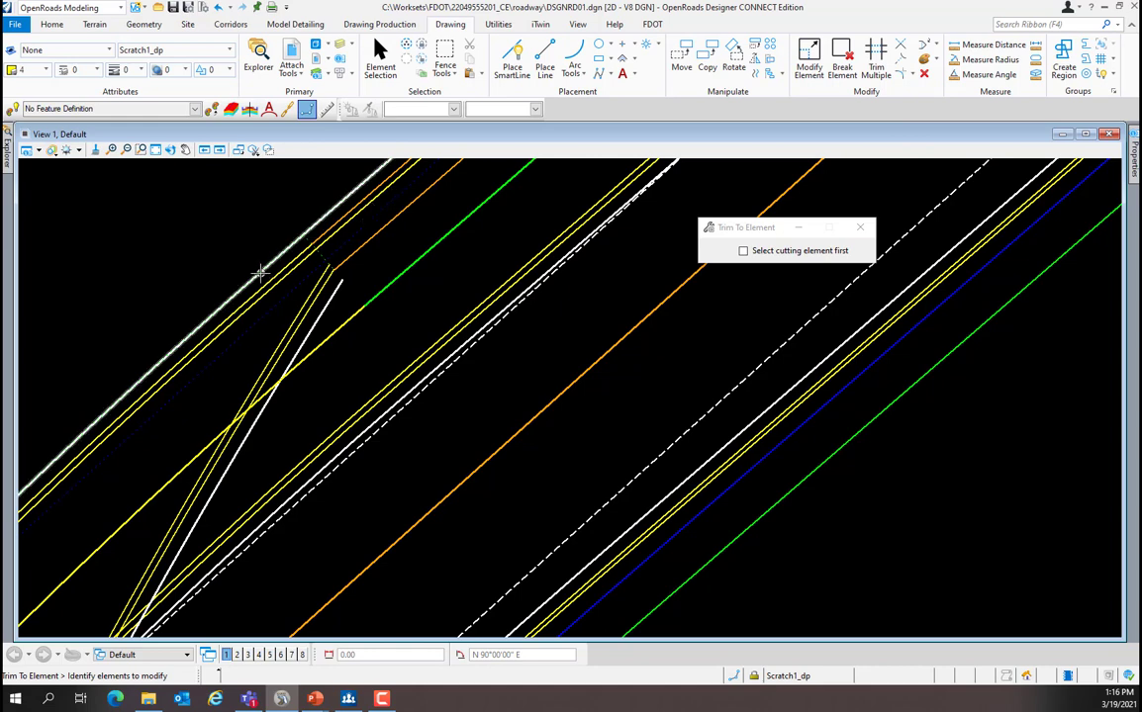
left_click(259, 272)
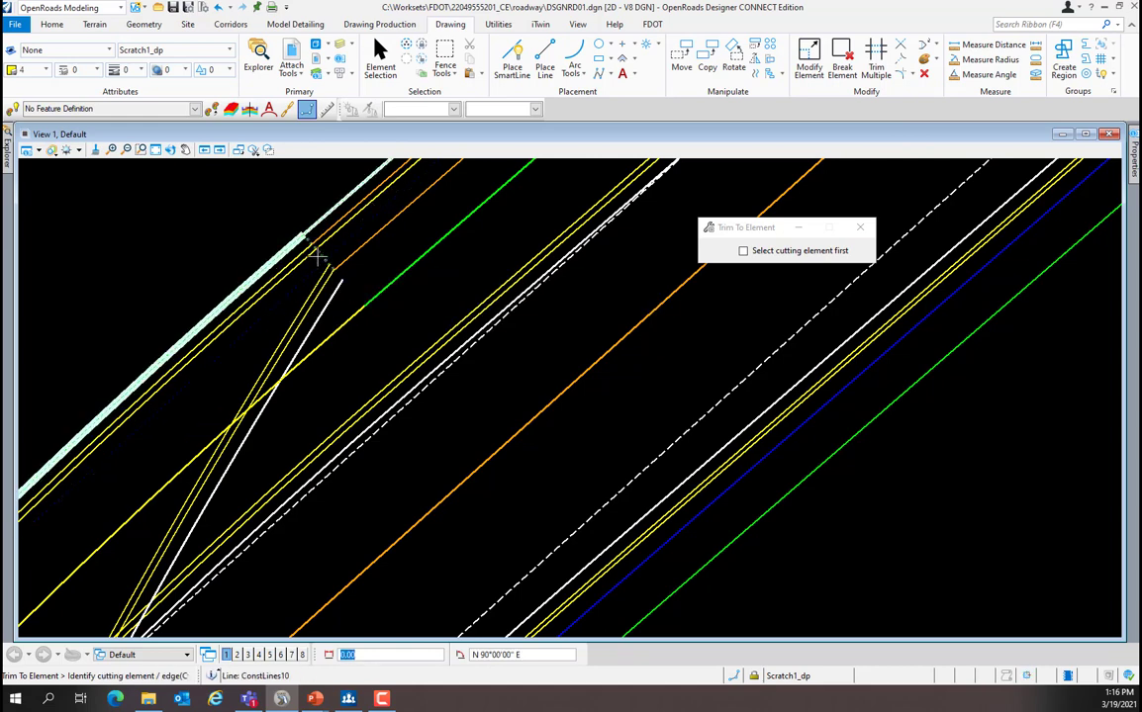
left_click(317, 253)
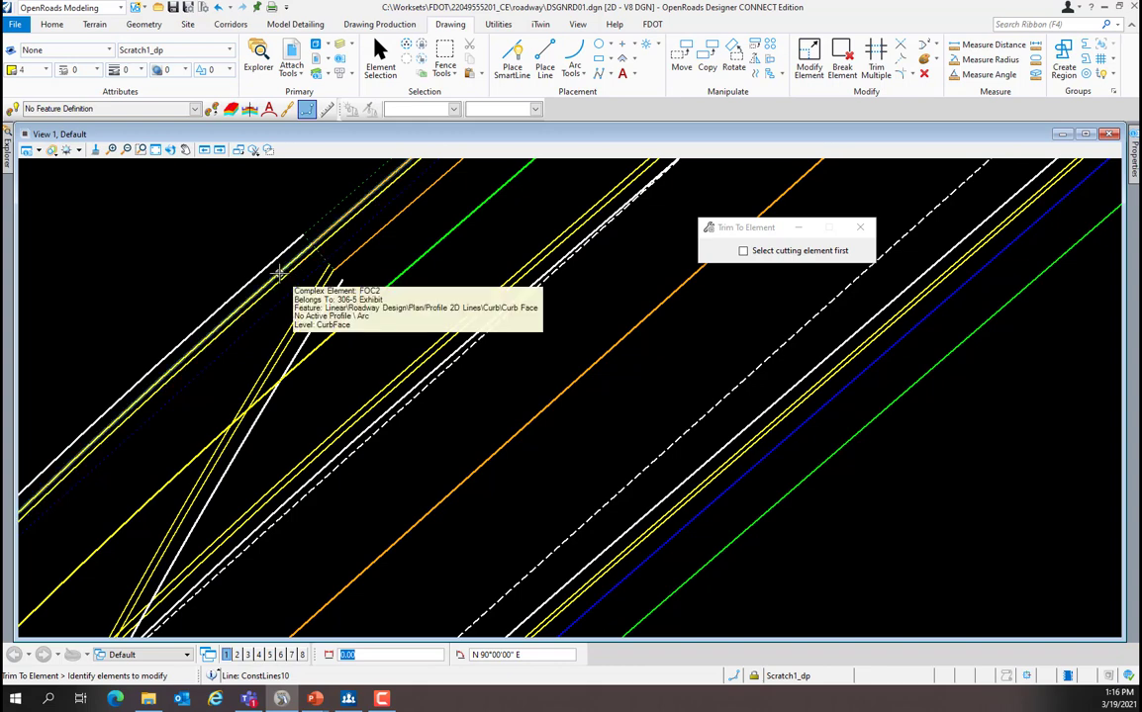
- Trim the median's two northwestern curb lines to the same construction line, keeping the parts southwest of it
left_click(280, 272)
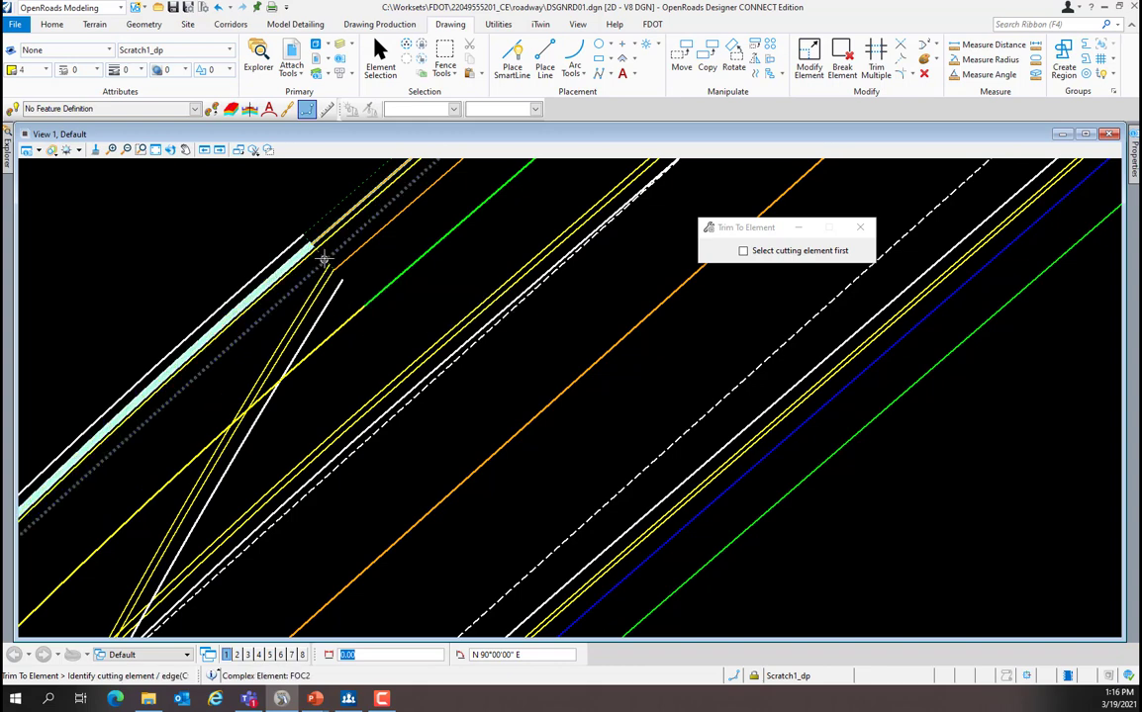
left_click(323, 257)
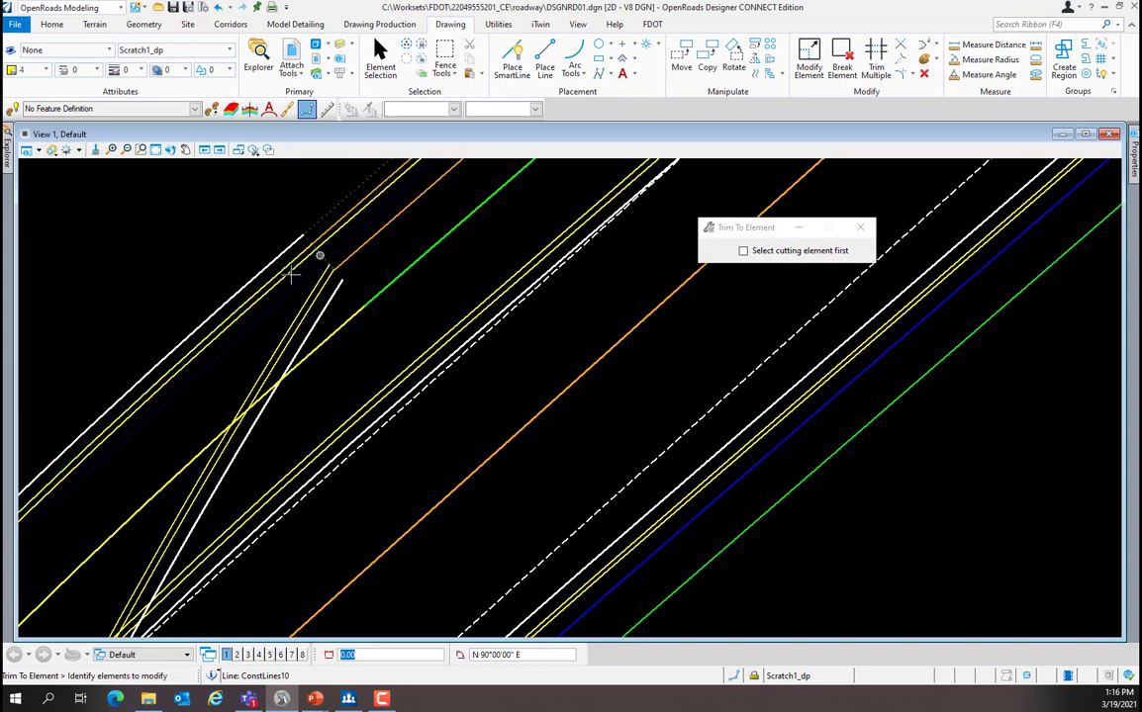
left_click(289, 273)
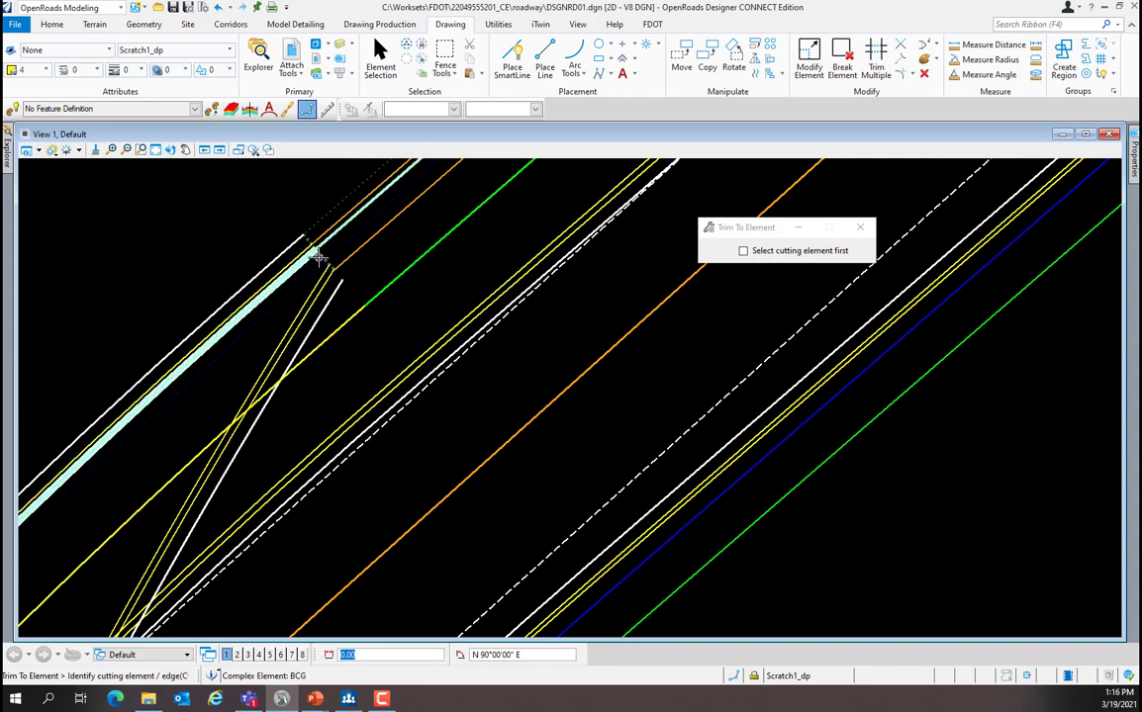
left_click(317, 256)
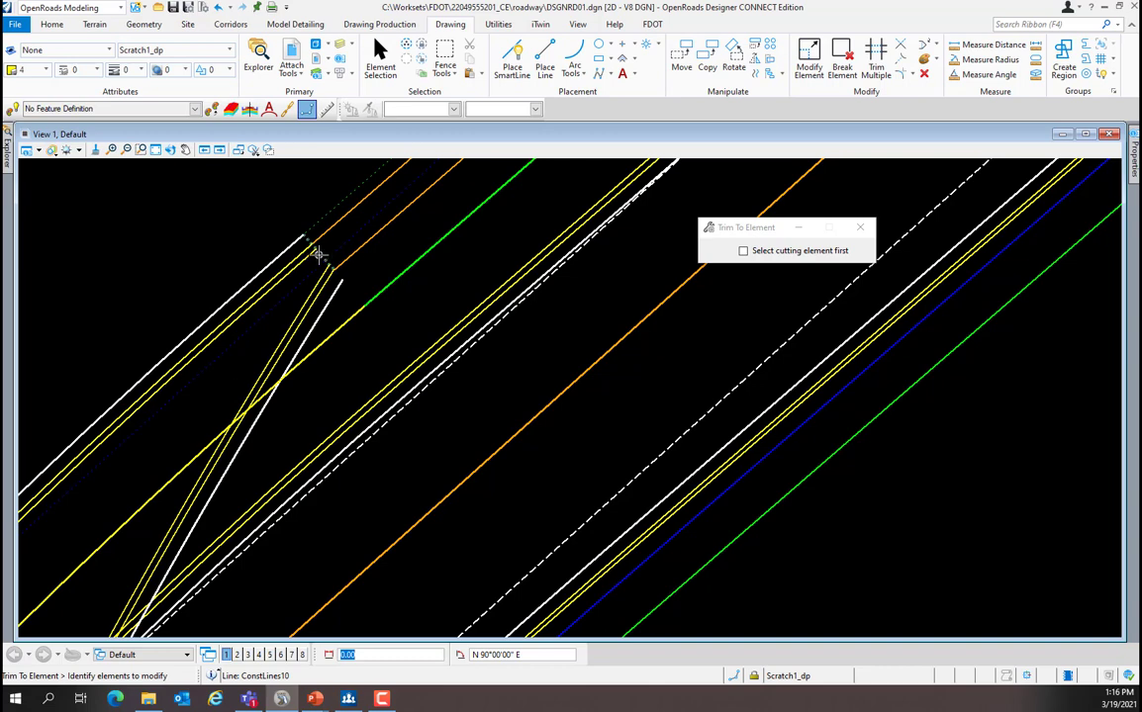
- Trim the median's two southeastern curb lines to their intersections with the left turn cell's matching taper curb lines
scroll(316, 256, "down", 3)
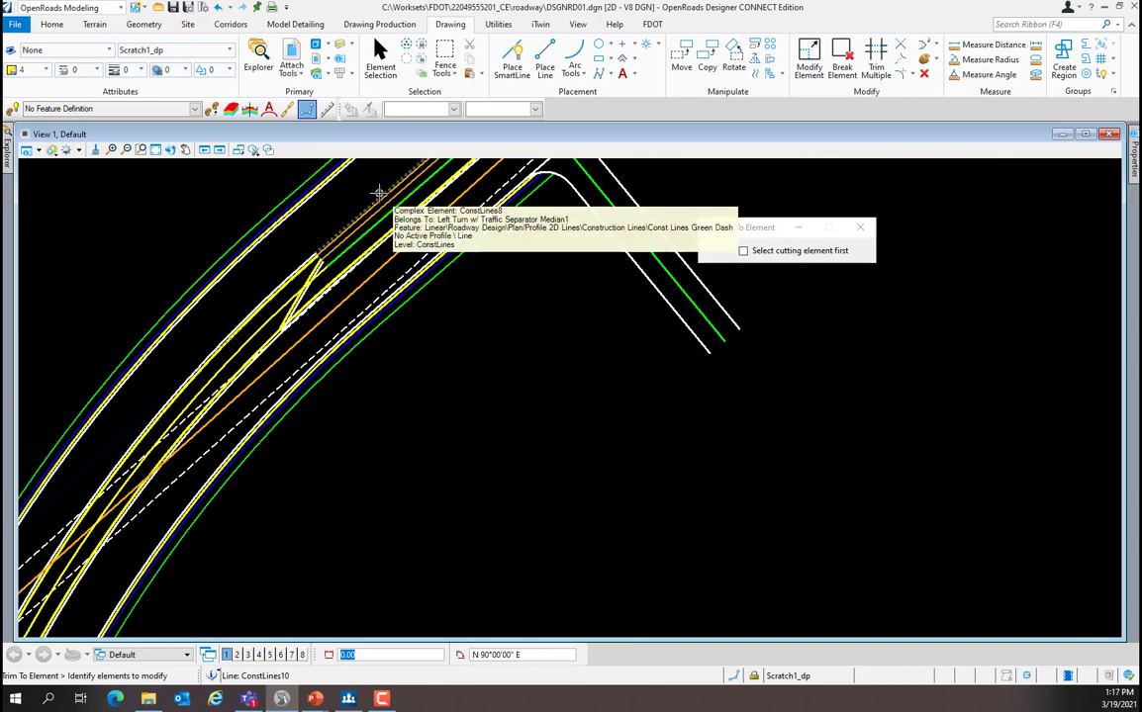
scroll(282, 336, "up", 5)
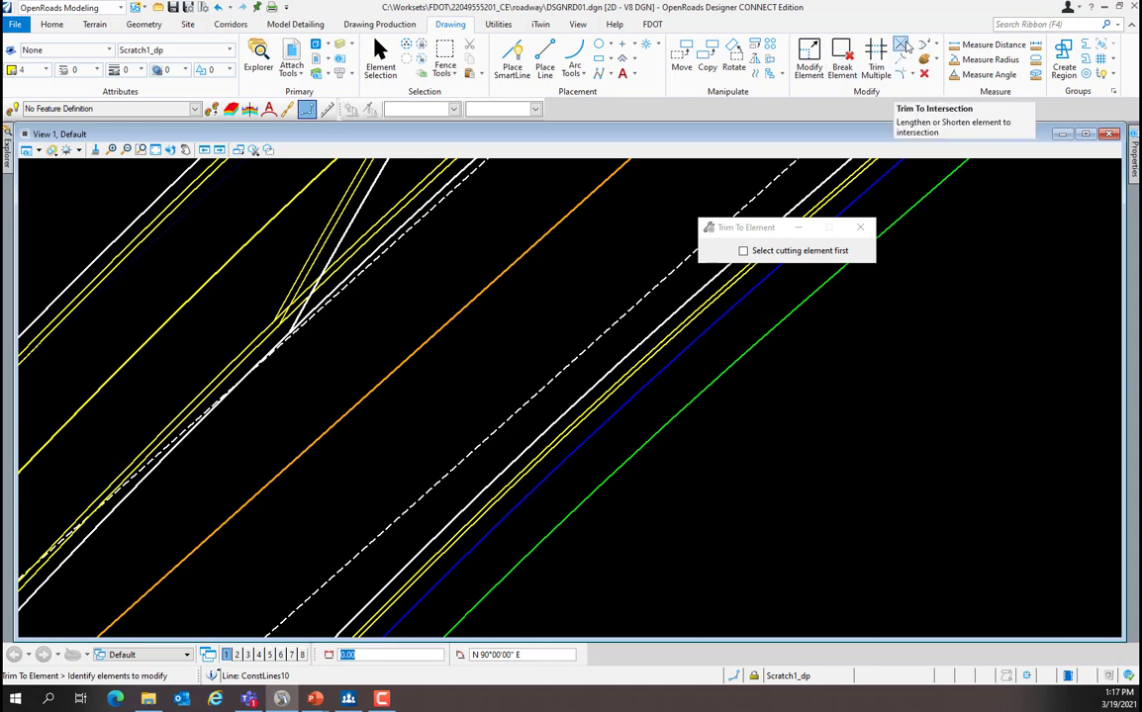
left_click(902, 45)
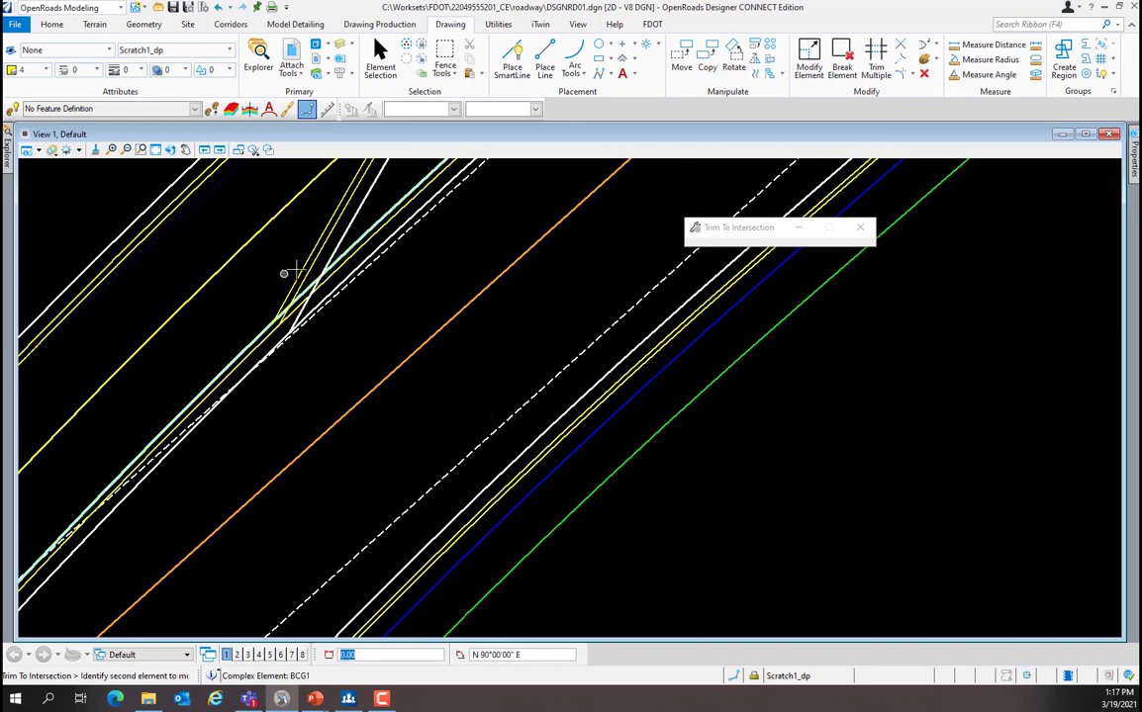
left_click(255, 356)
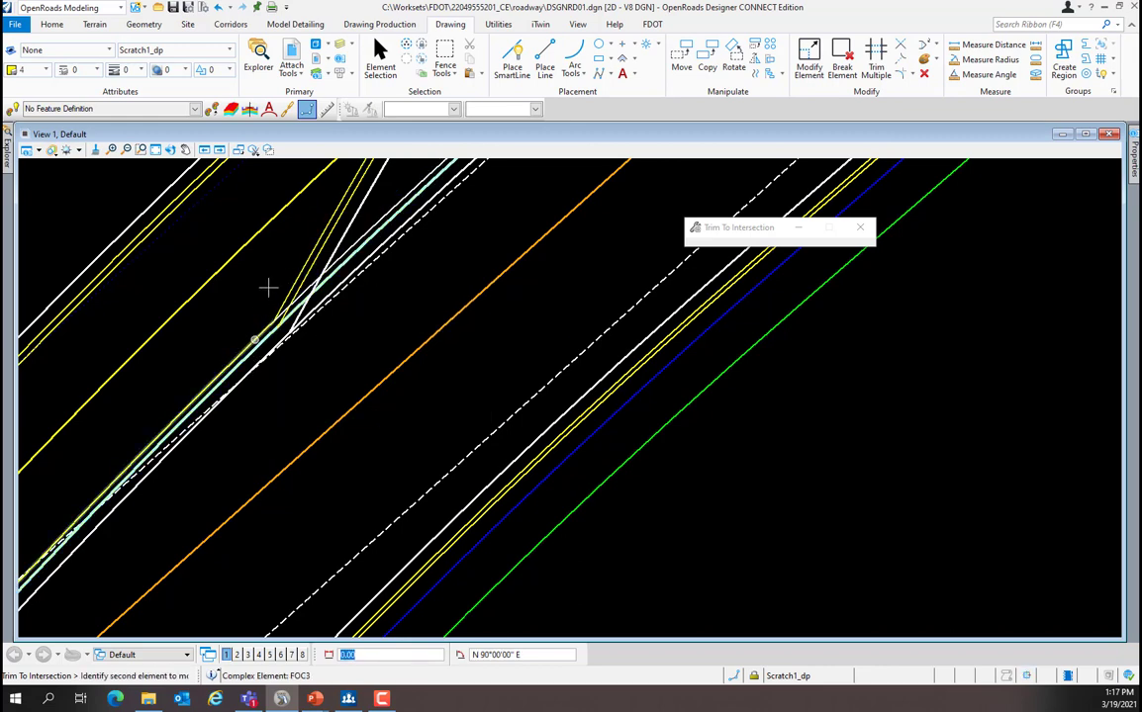
left_click(320, 255)
left_click(287, 459)
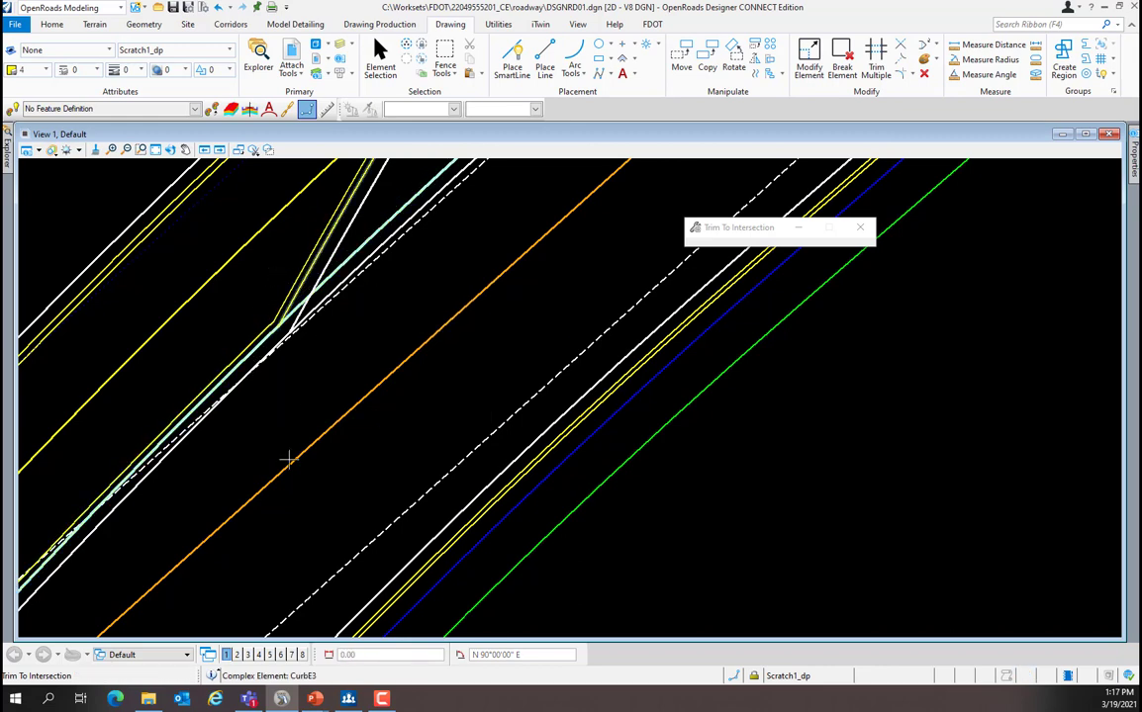
- Trim the median's southeastern edge of pavement to its intersection with the left turn cell's taper edge of pavement
left_click(151, 477)
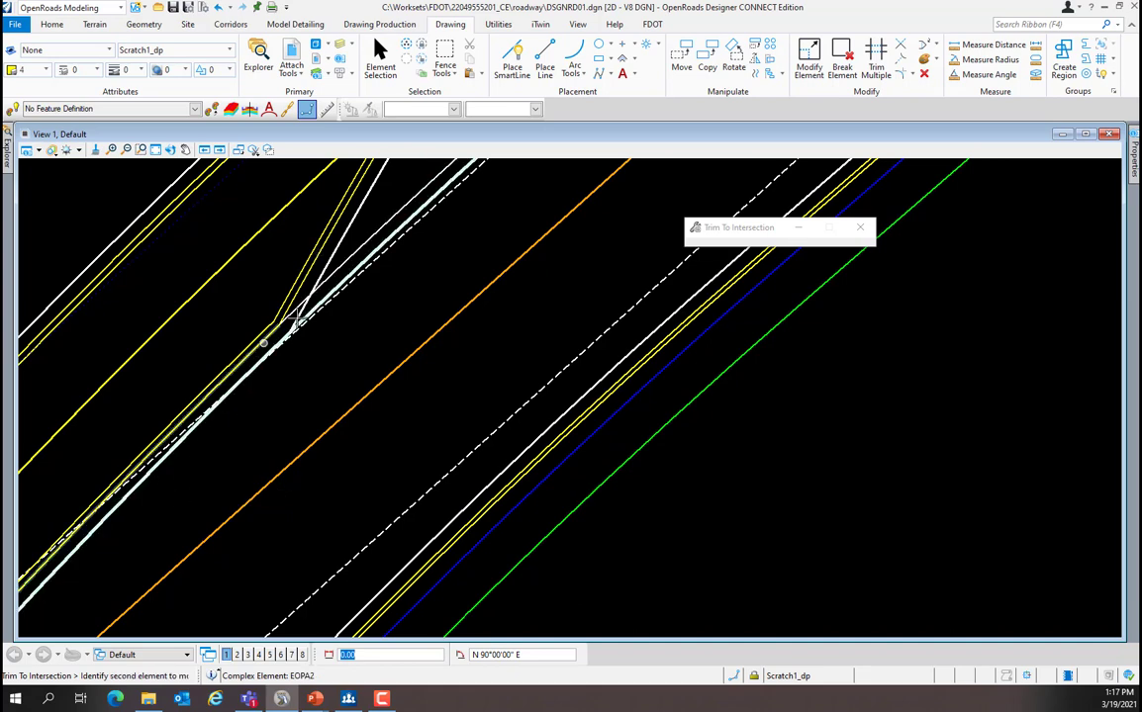
left_click(334, 254)
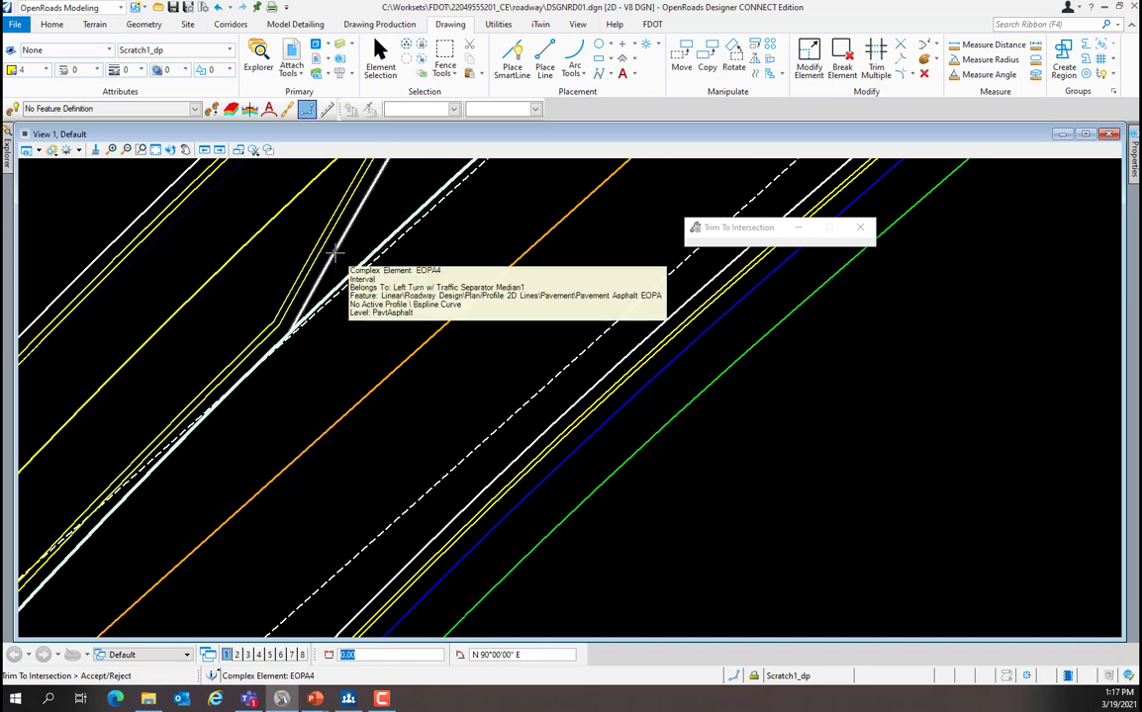
left_click(335, 255)
- Set the length of the left turn cell's green dashed construction line along the traffic separator to 300 ft
scroll(298, 374, "down", 5)
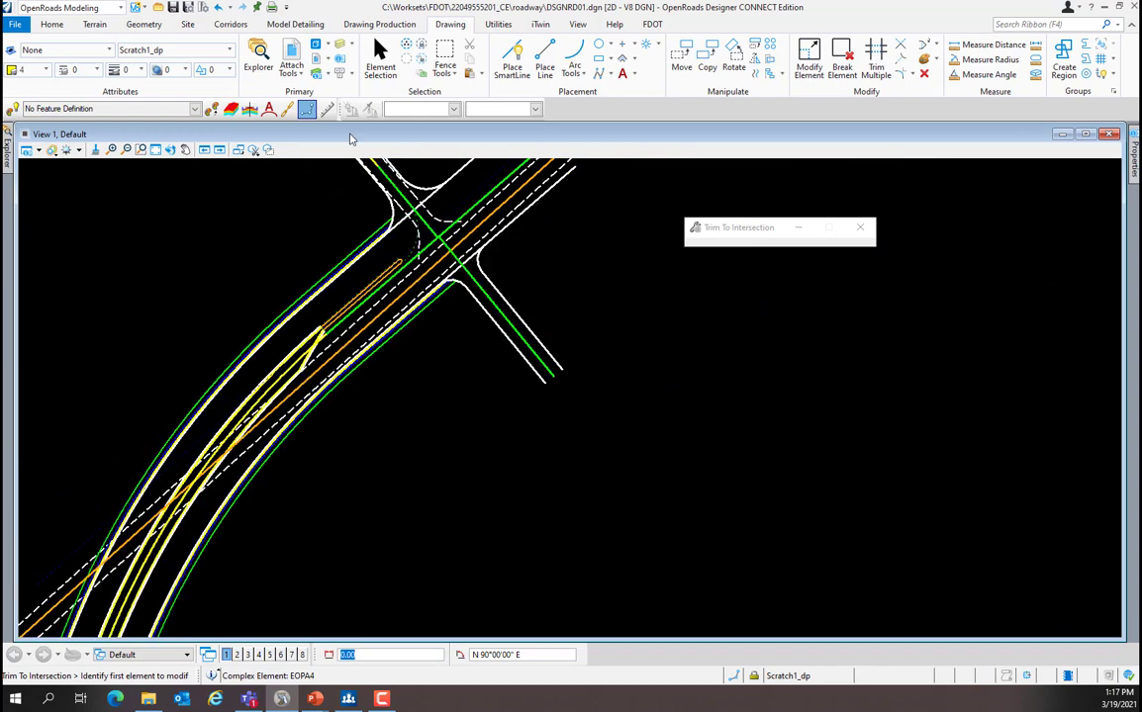
left_click(381, 52)
scroll(370, 248, "up", 3)
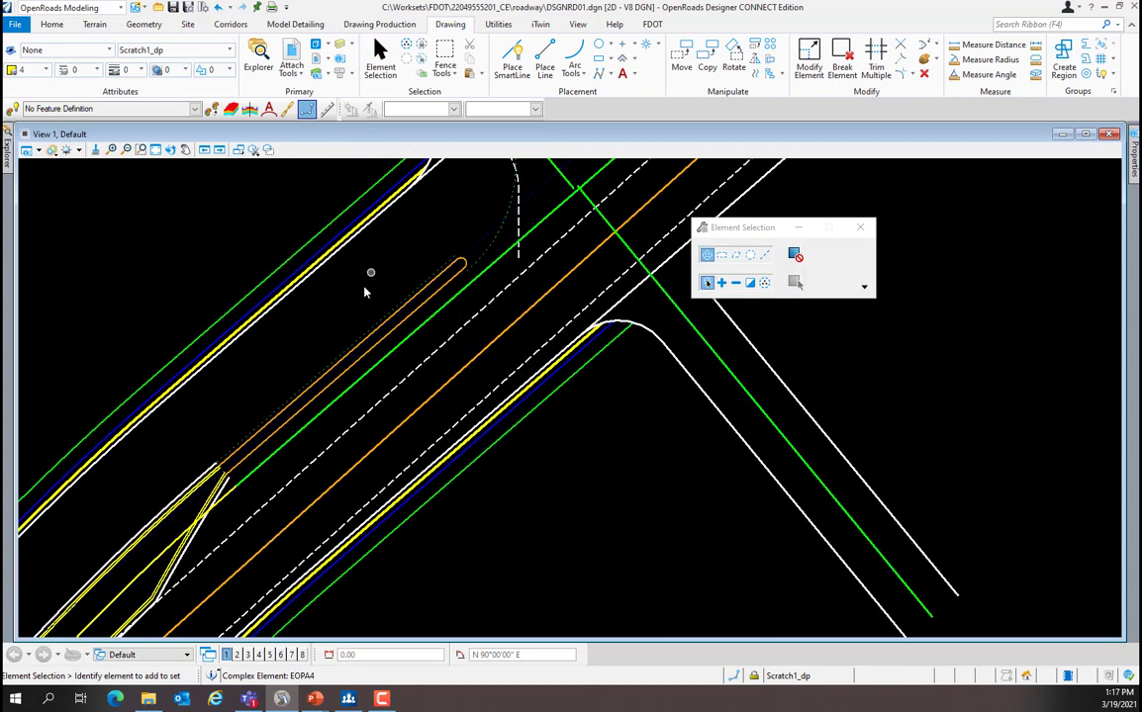
left_click(229, 433)
type("300.0")
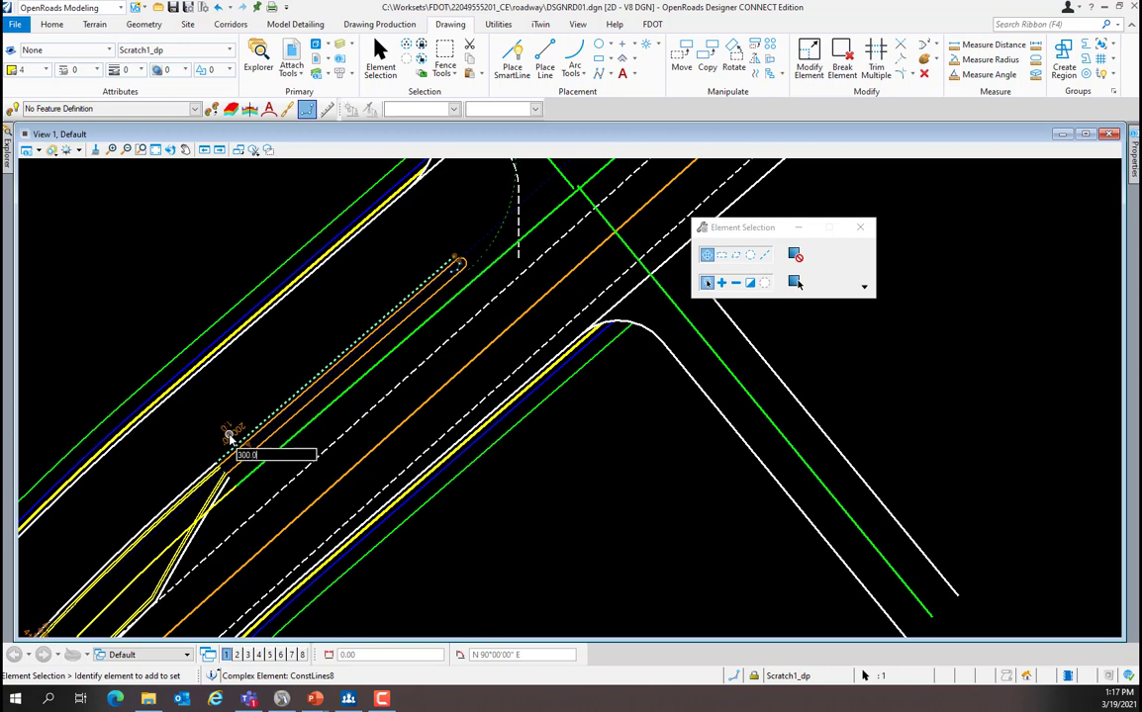
key("Return")
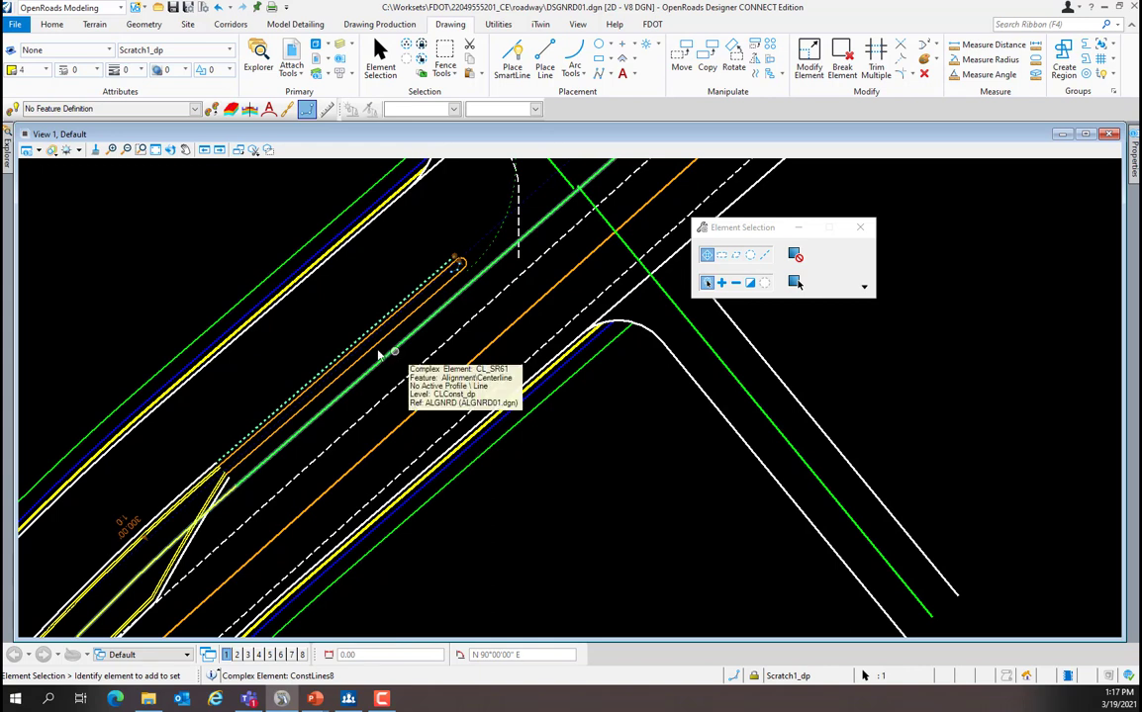
left_click(198, 423)
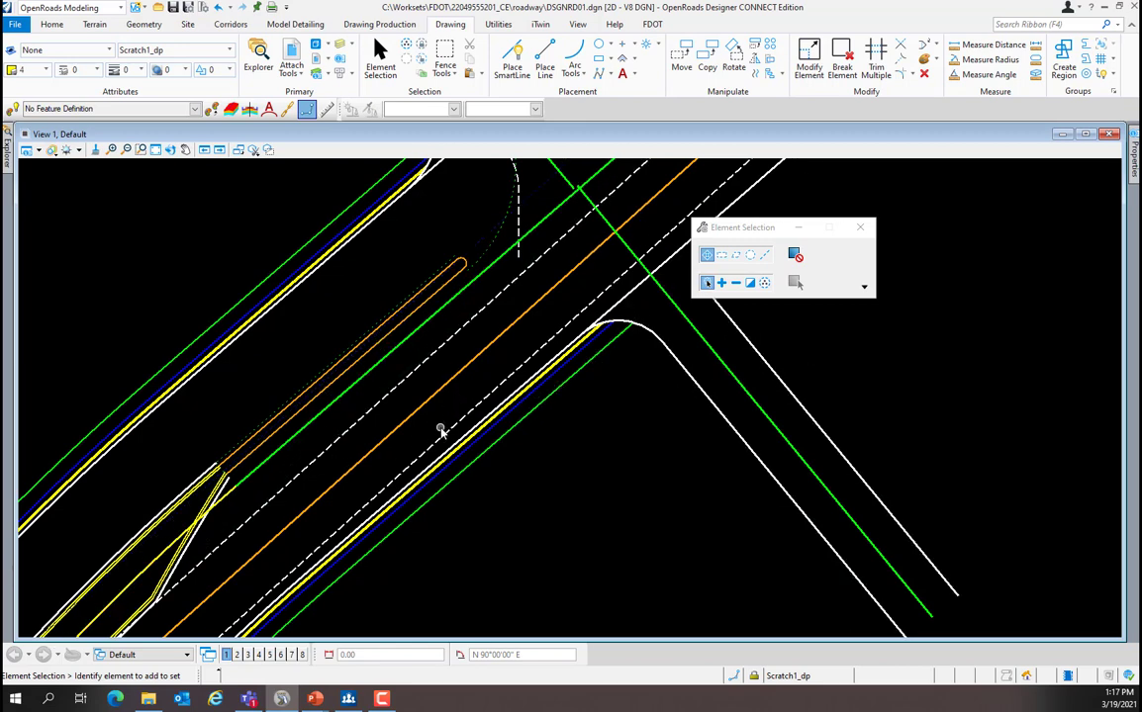
- Examine the crossing's side road tie-ins and the mainline linework continuing northeast of it
scroll(441, 429, "down", 2)
scroll(441, 429, "down", 2)
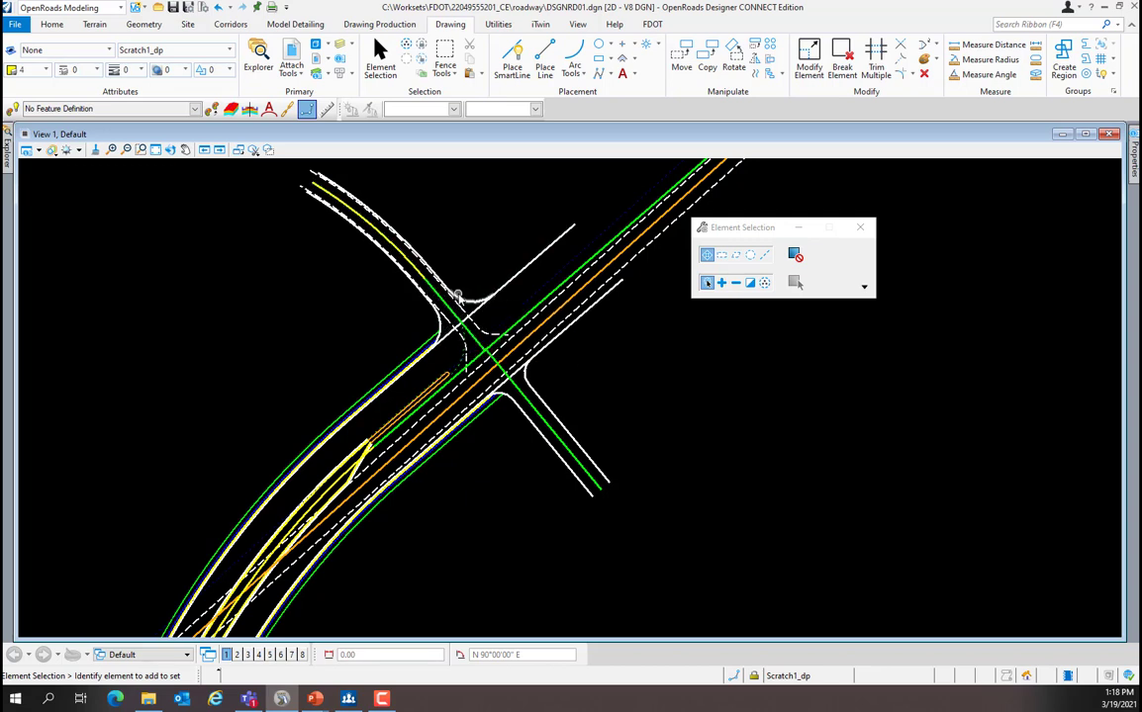
mouse_move(422, 279)
mouse_move(467, 302)
scroll(347, 351, "down", 2)
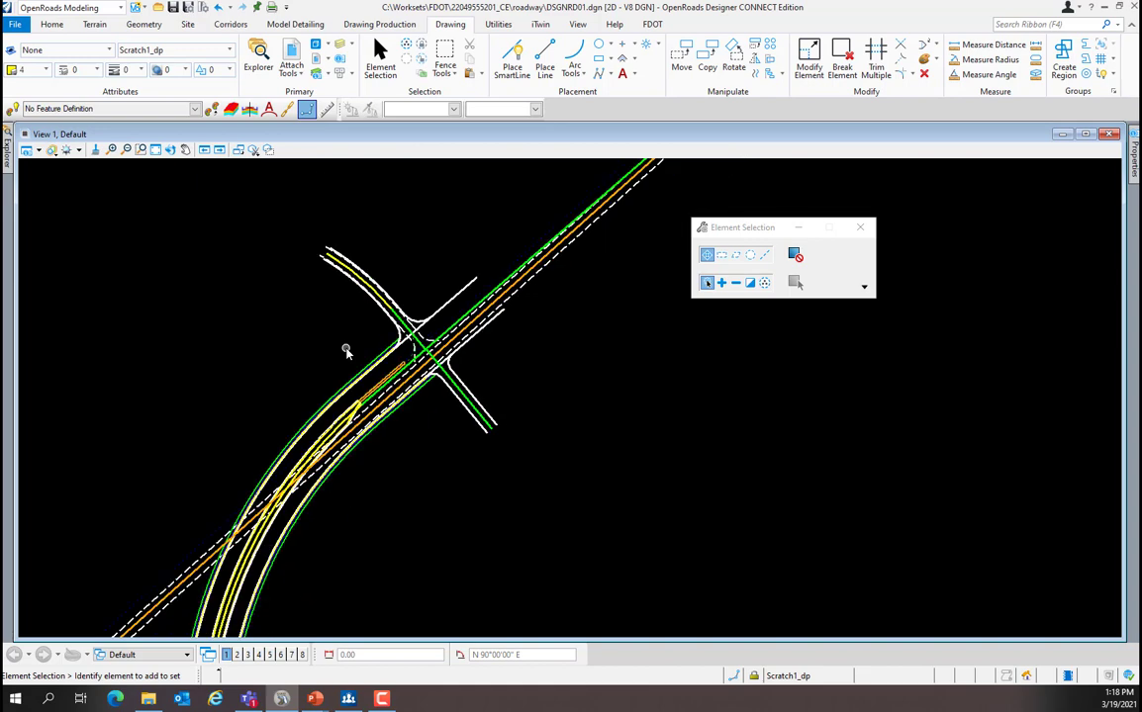
scroll(346, 351, "down", 1)
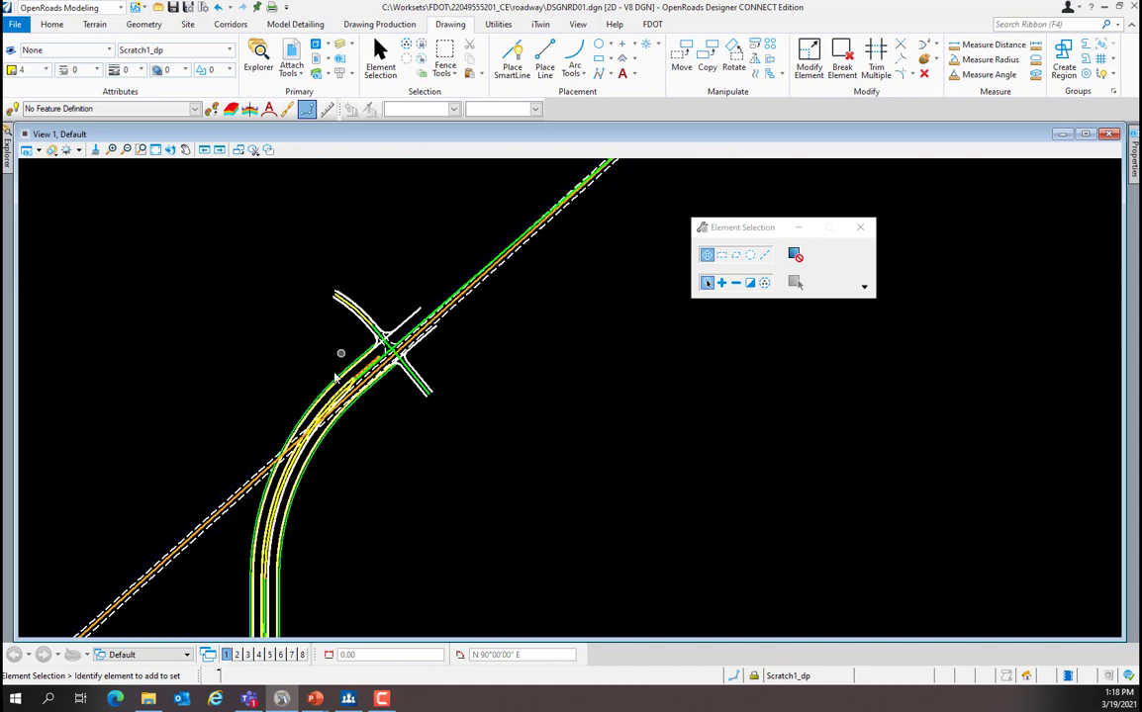
scroll(435, 289, "up", 3)
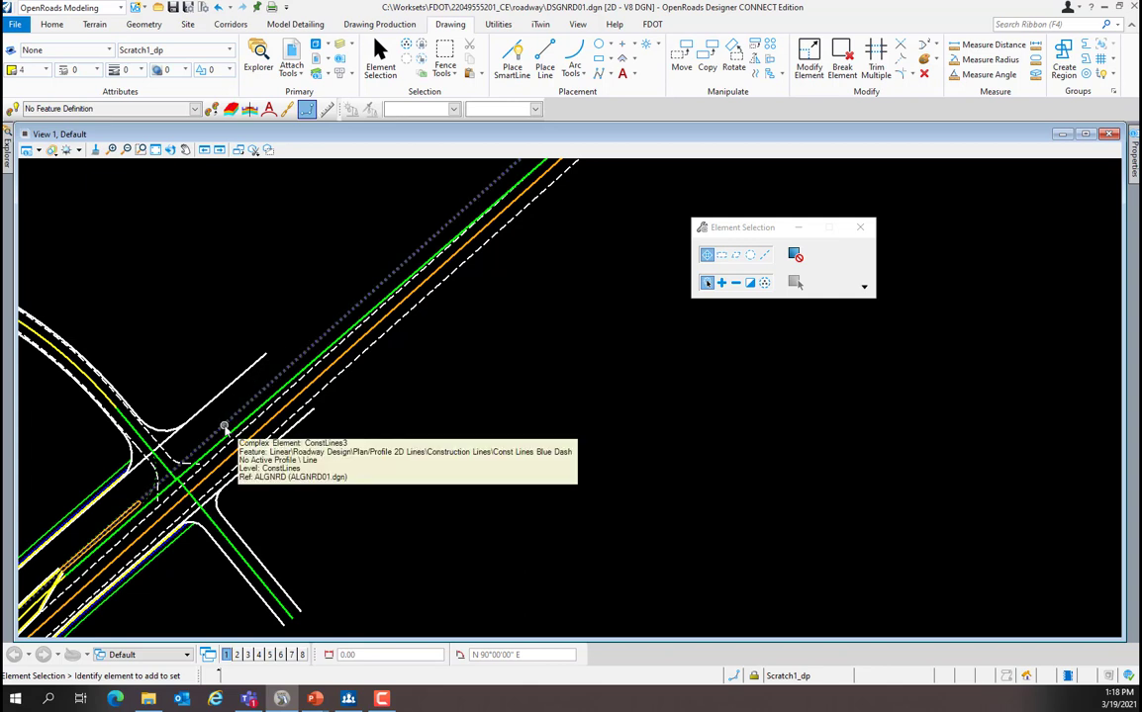
scroll(226, 428, "down", 1)
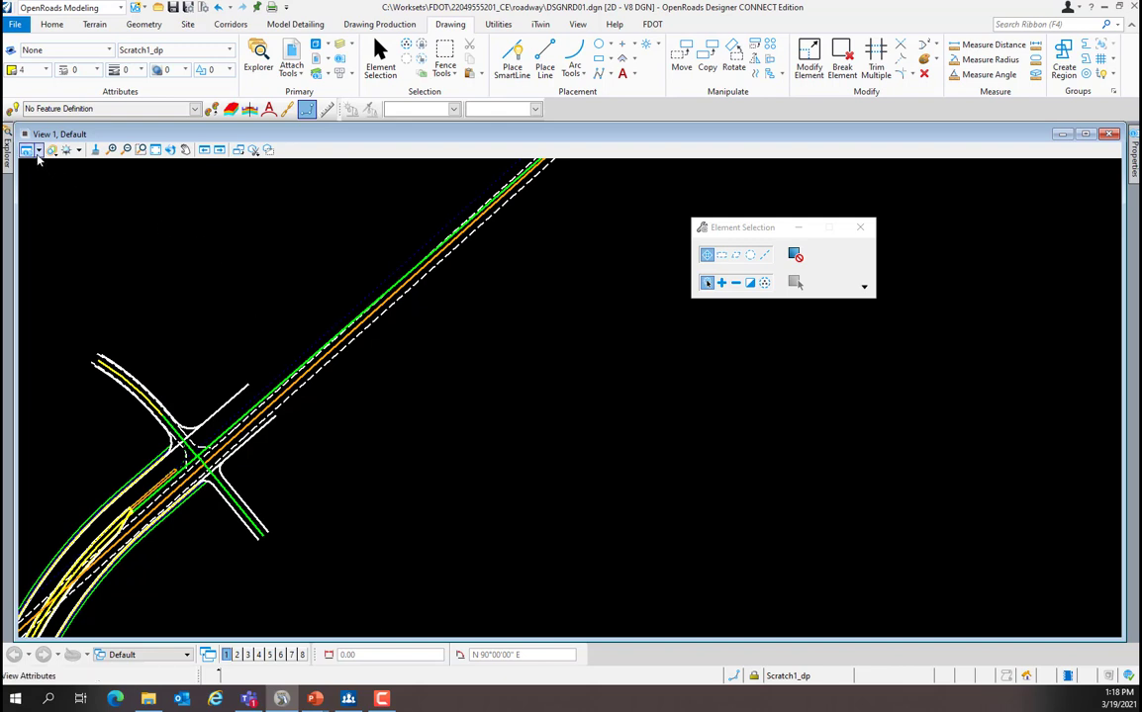
- Choose a background map type for View 1 in its view attributes
left_click(35, 151)
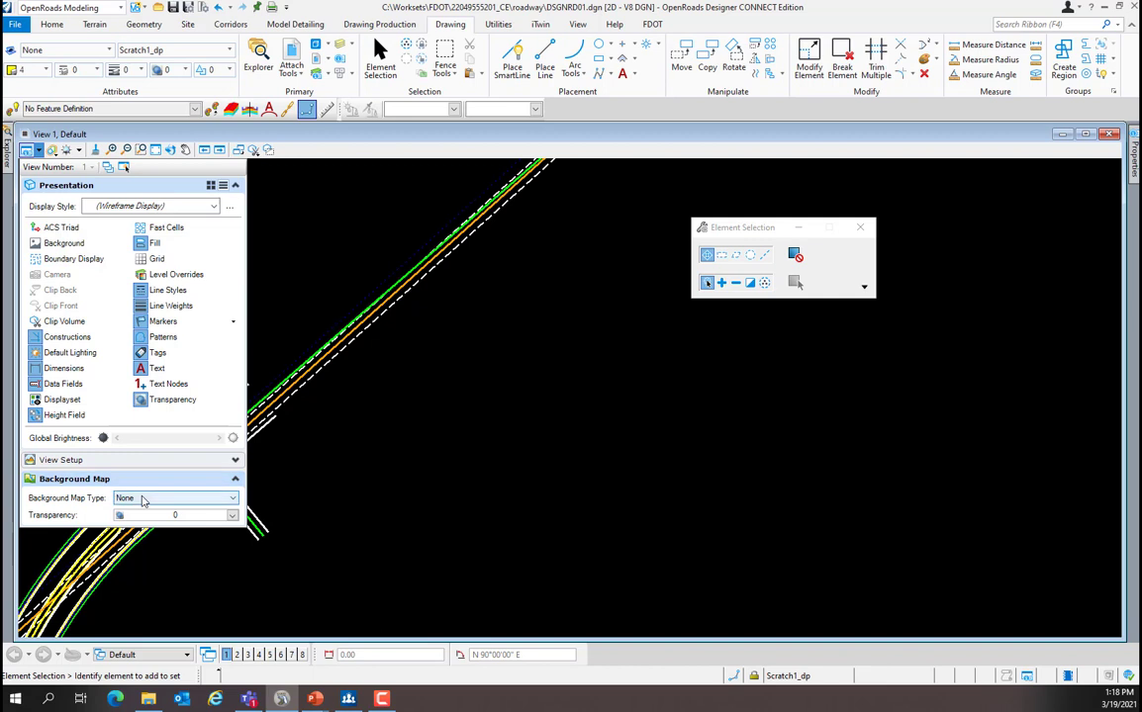
left_click(124, 497)
left_click(126, 538)
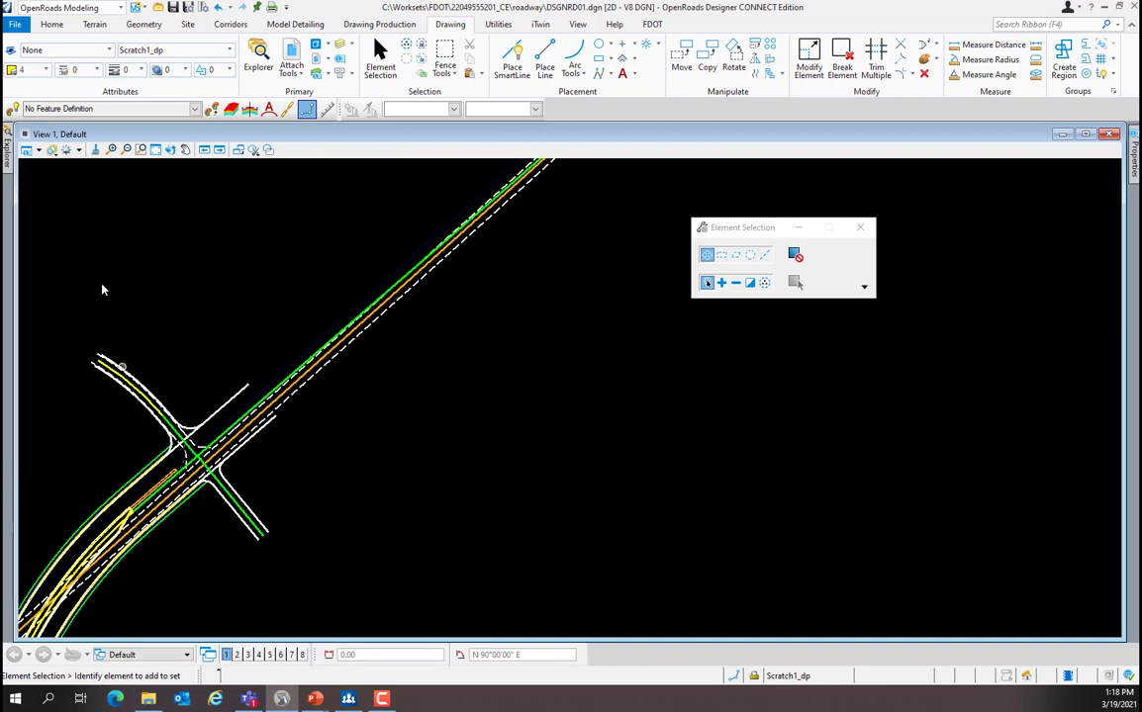
- Set View 1's background map type to Hybrid and check the linework against the aerial northeast of the crossing
left_click(38, 152)
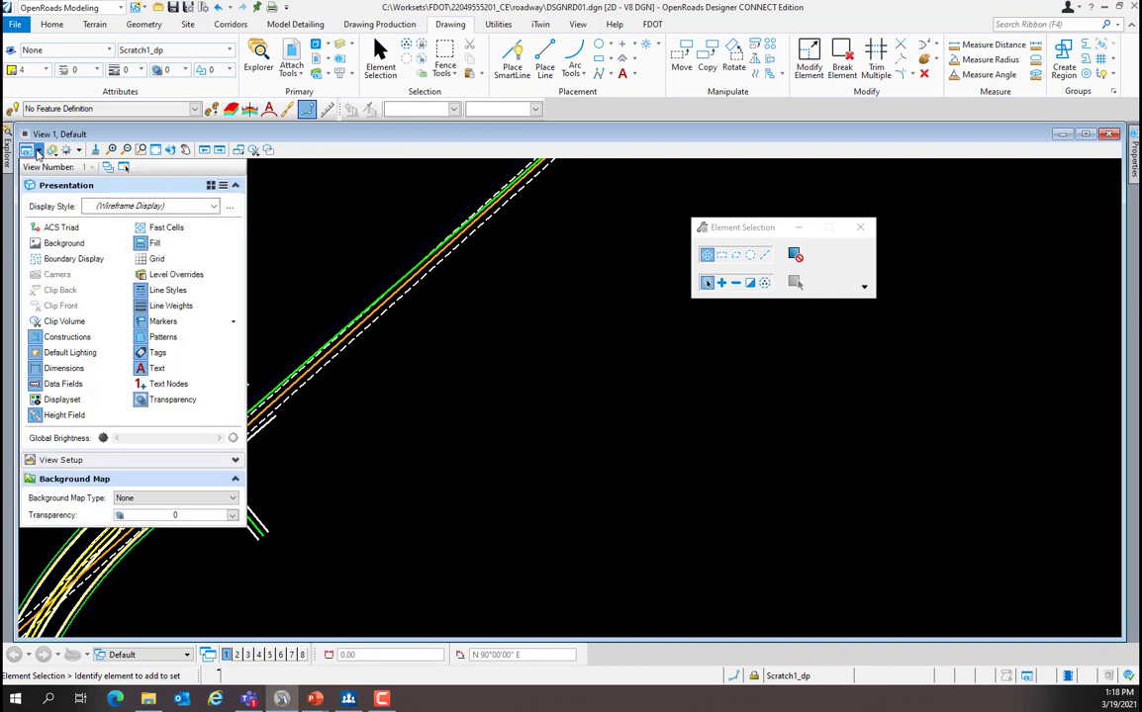
left_click(138, 499)
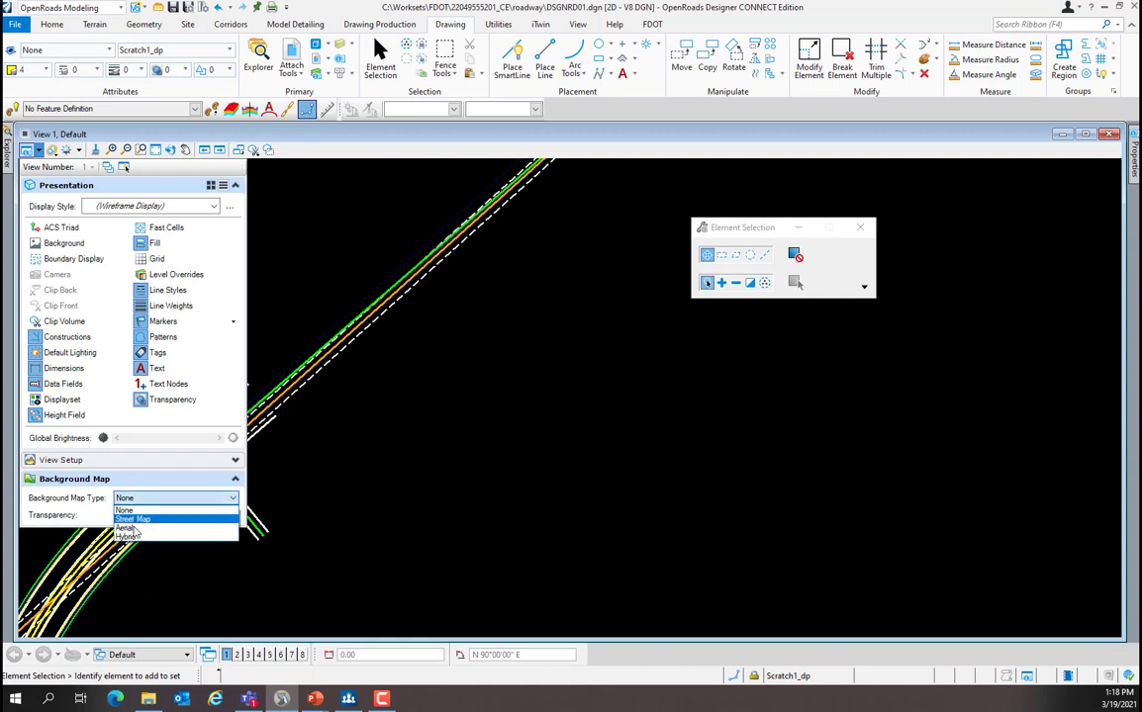
left_click(137, 538)
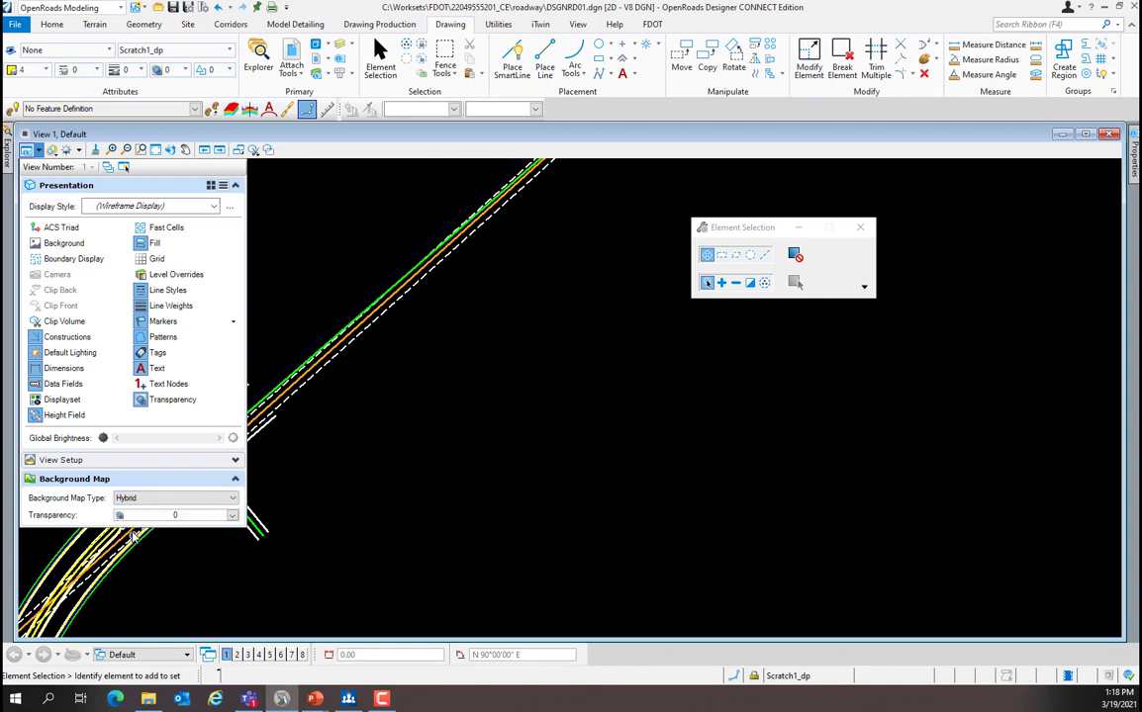
left_click(136, 541)
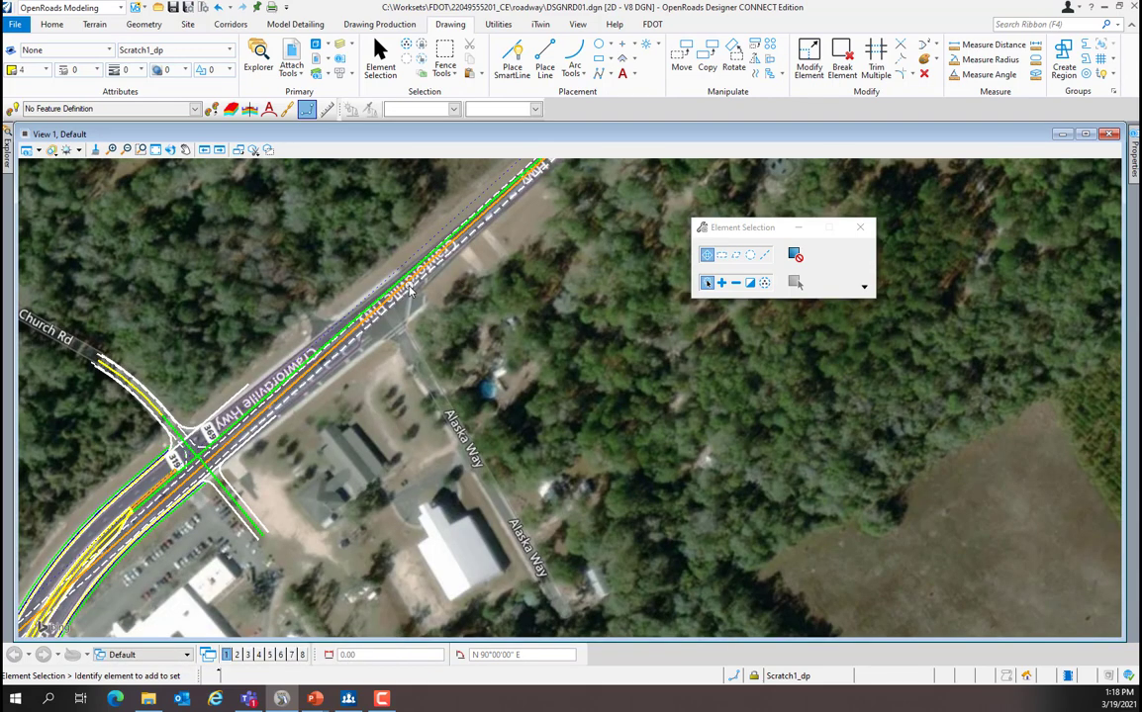
scroll(354, 351, "up", 2)
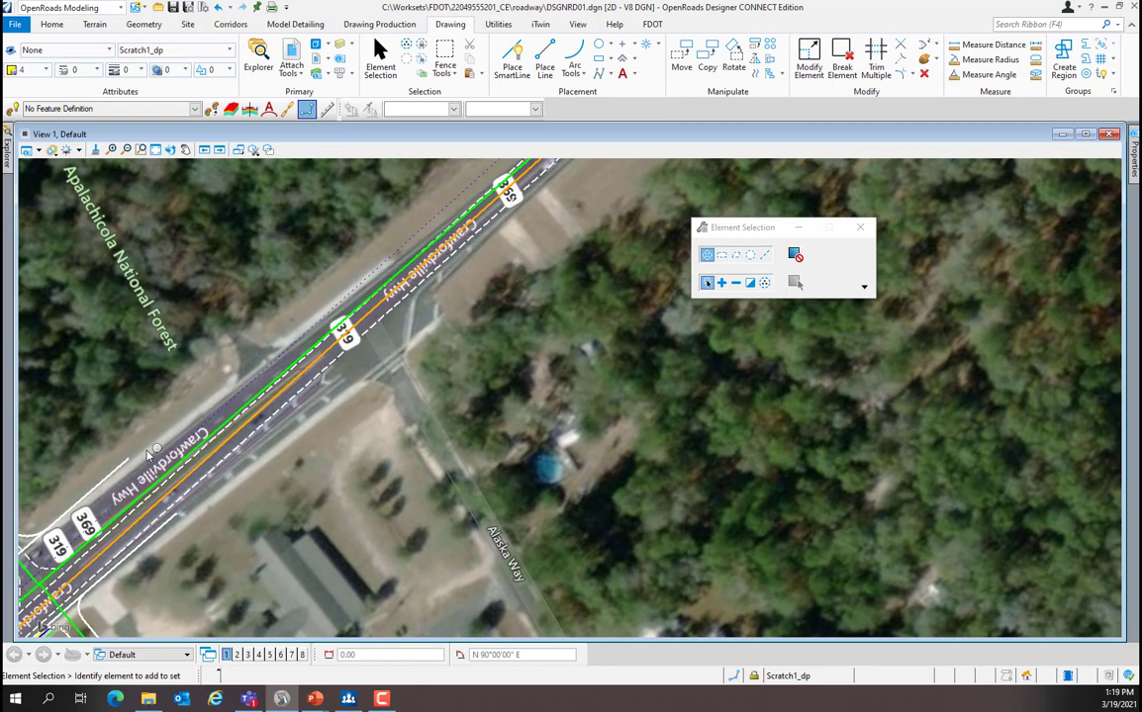
mouse_move(132, 462)
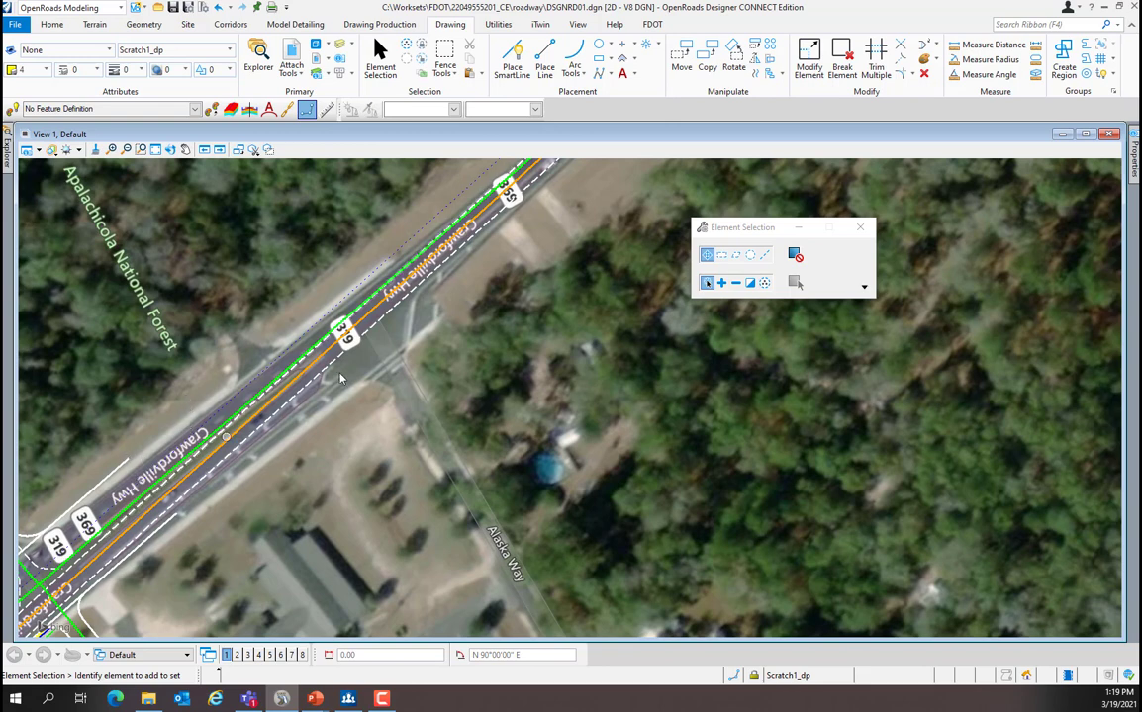
left_click(397, 289)
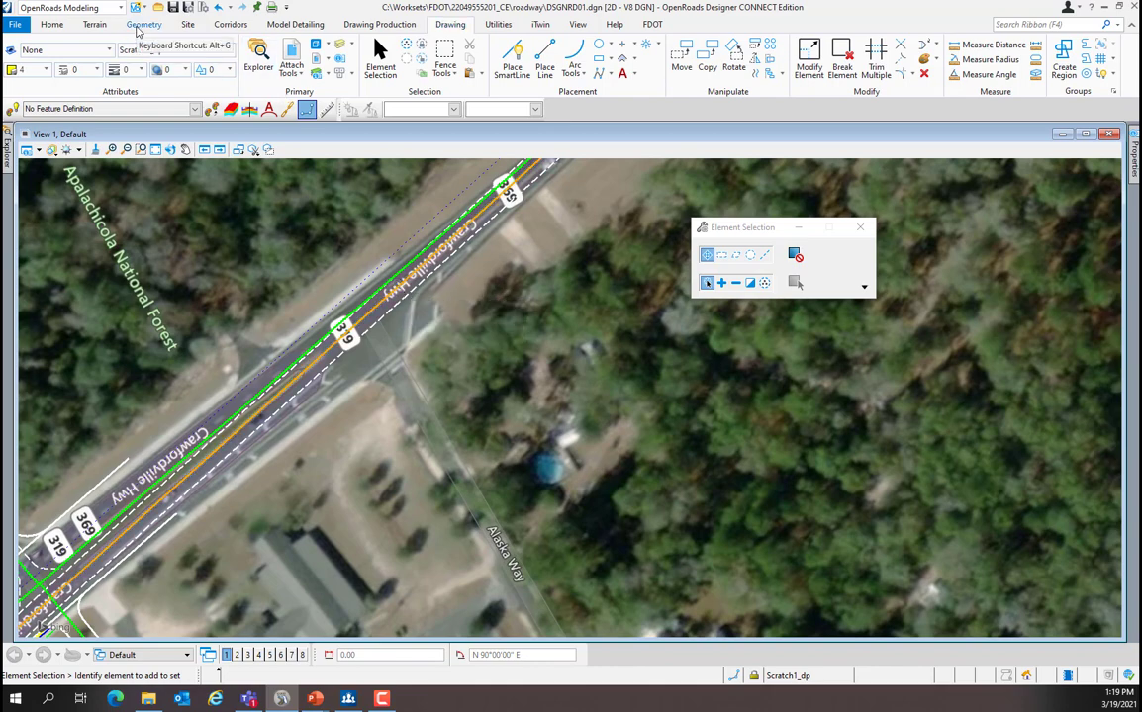
- Match the feature definition of the northwestern edge of pavement, Pavement Asphalt EOPA, and turn on use of the active feature definition
left_click(140, 26)
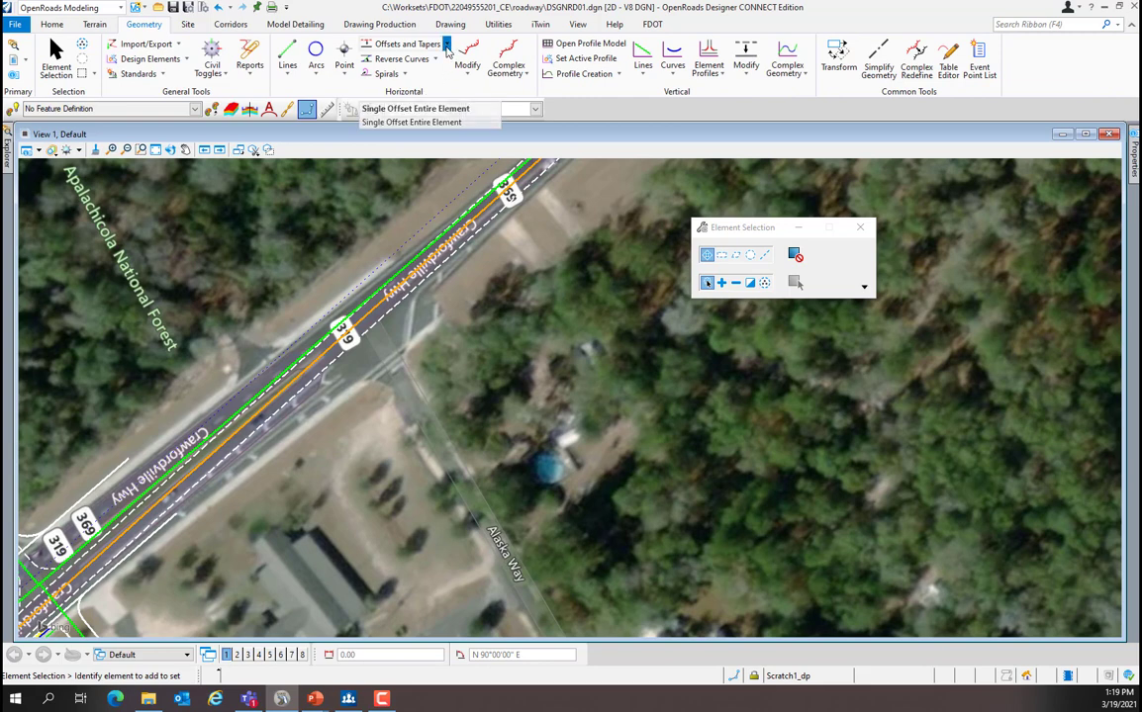
left_click(446, 45)
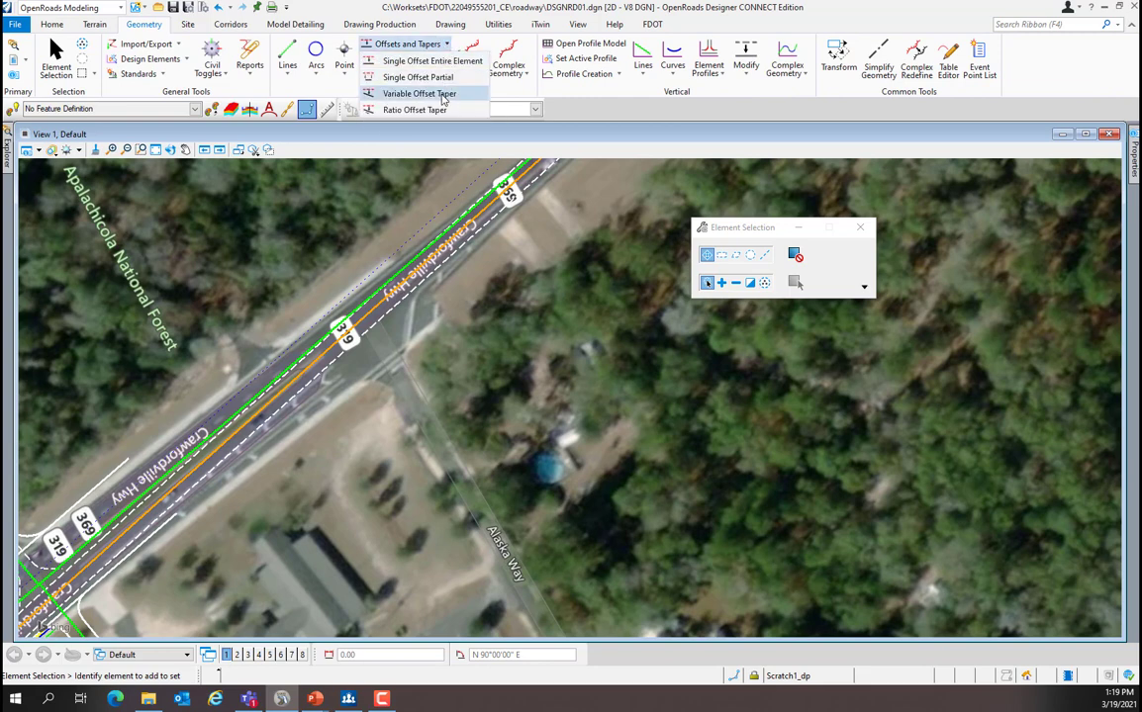
left_click(442, 95)
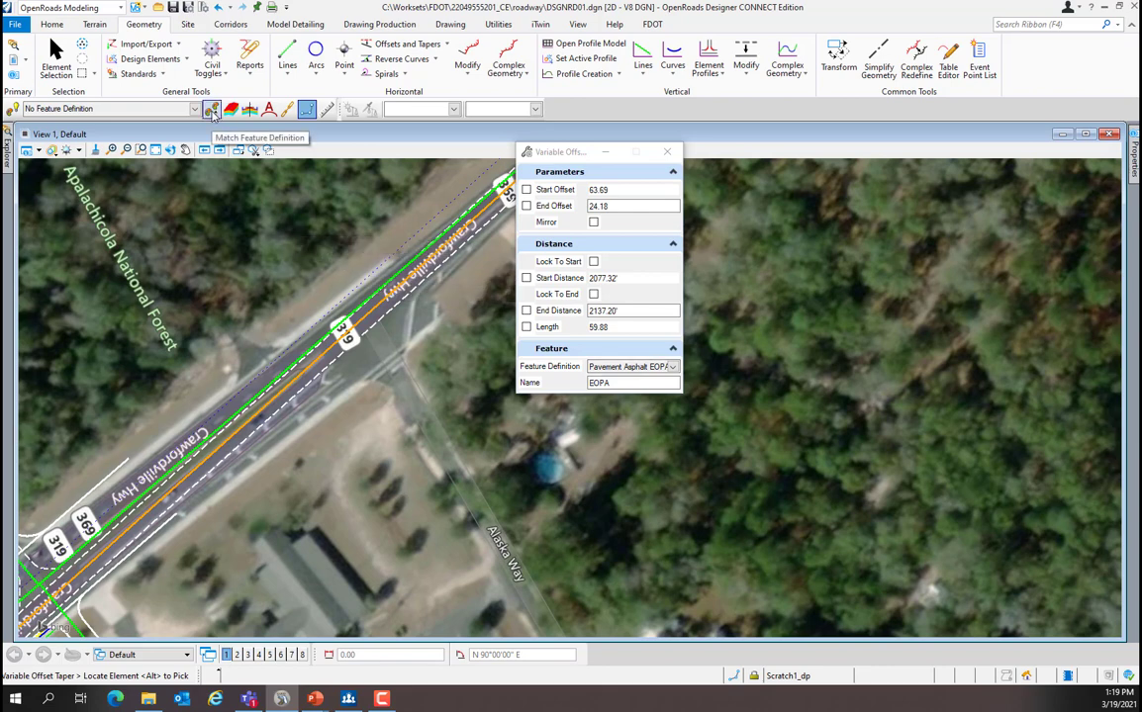
left_click(212, 110)
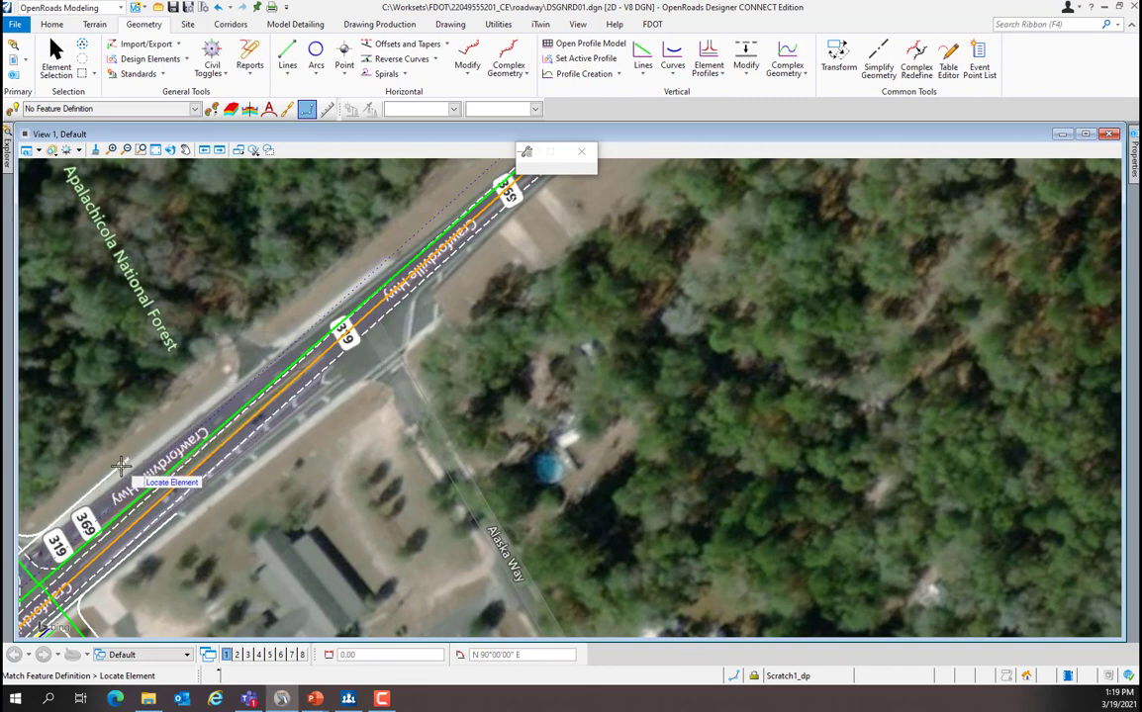
scroll(116, 466, "up", 2)
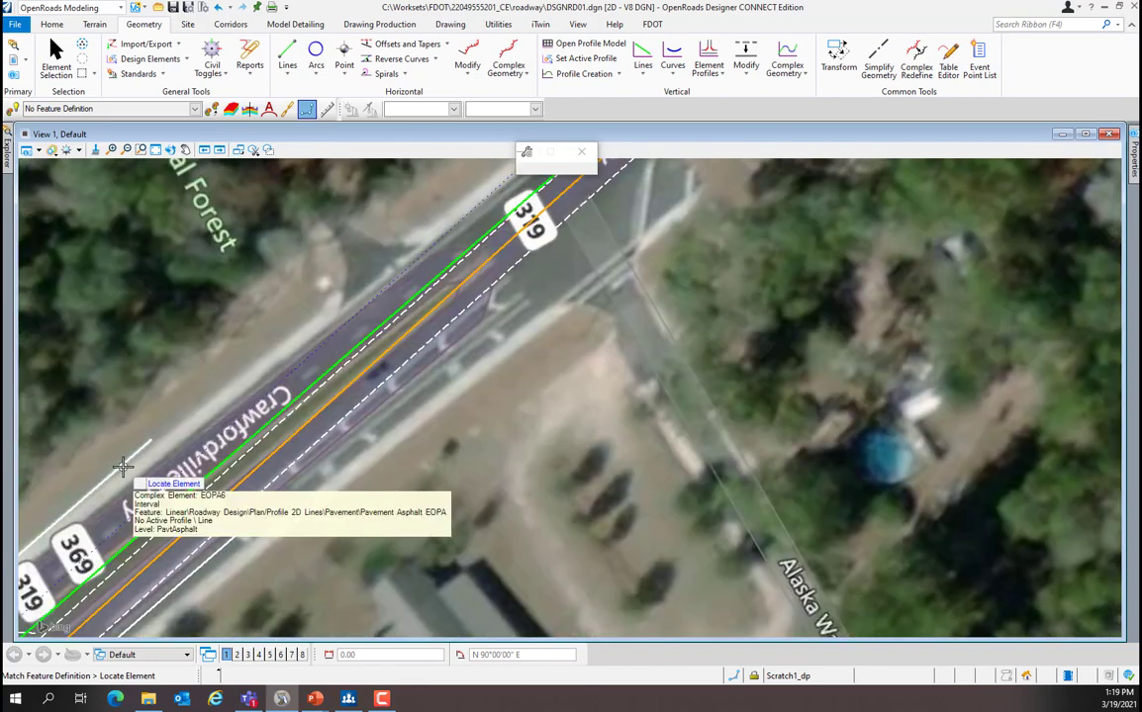
left_click(122, 466)
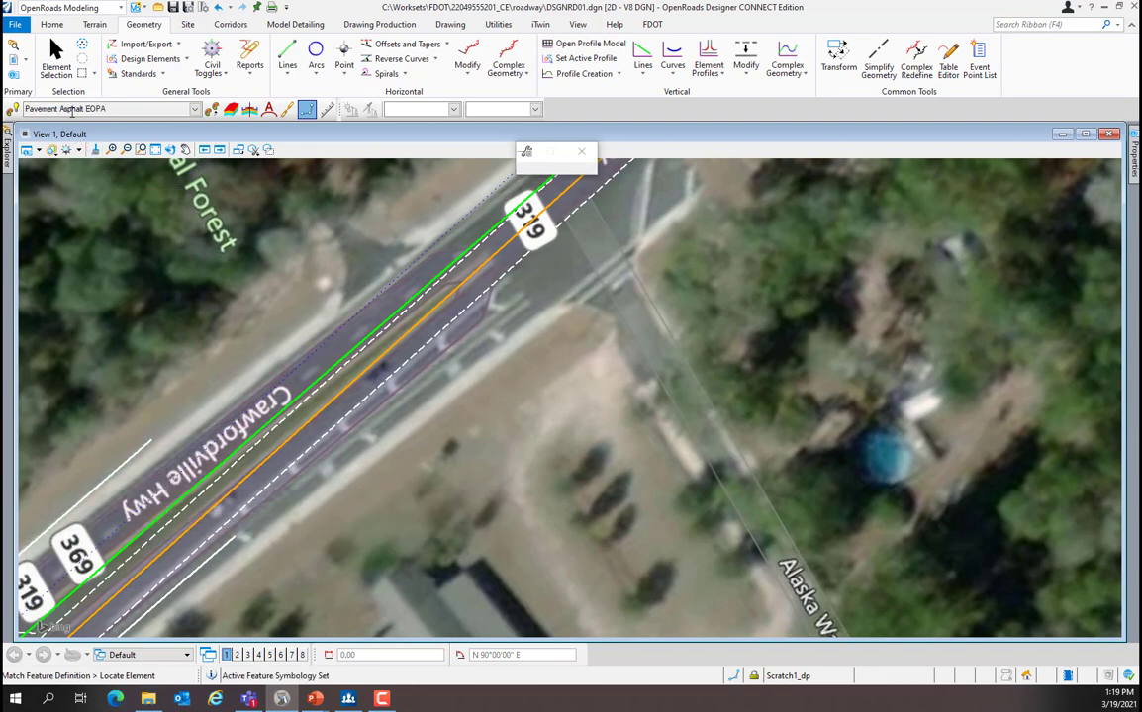
left_click(14, 111)
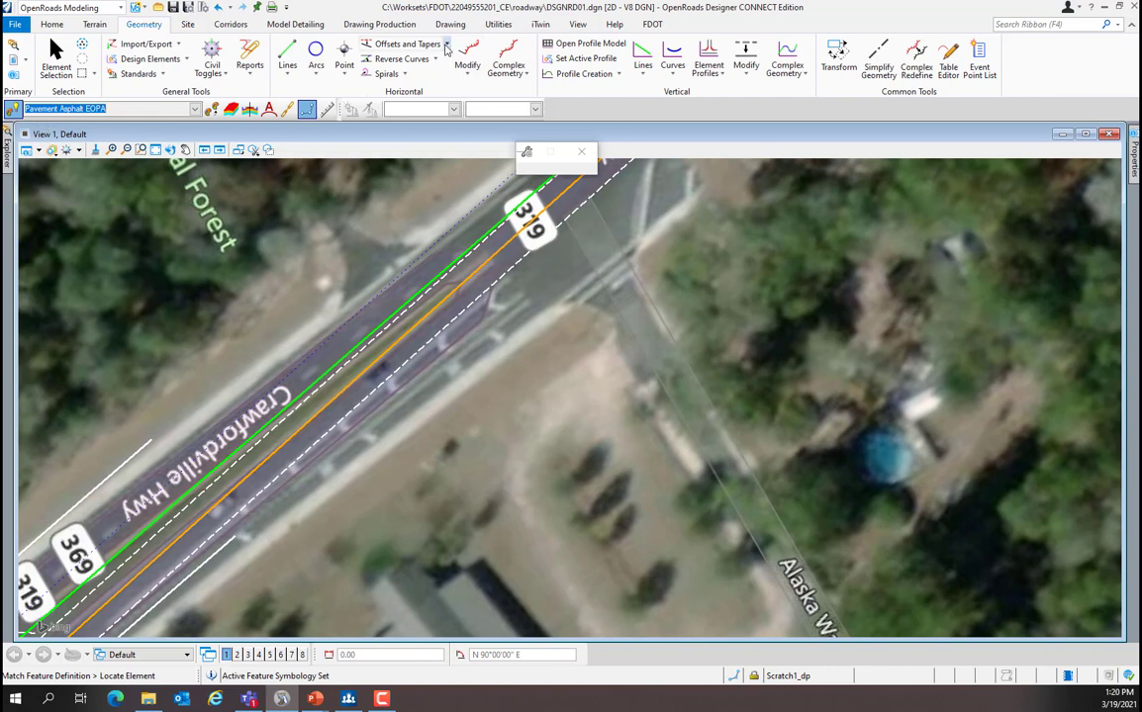
- Begin a Variable Offset Taper from centerline CL_SR61 at the northwestern edge of pavement's end, station 716+50.00, offset -40.00
left_click(446, 46)
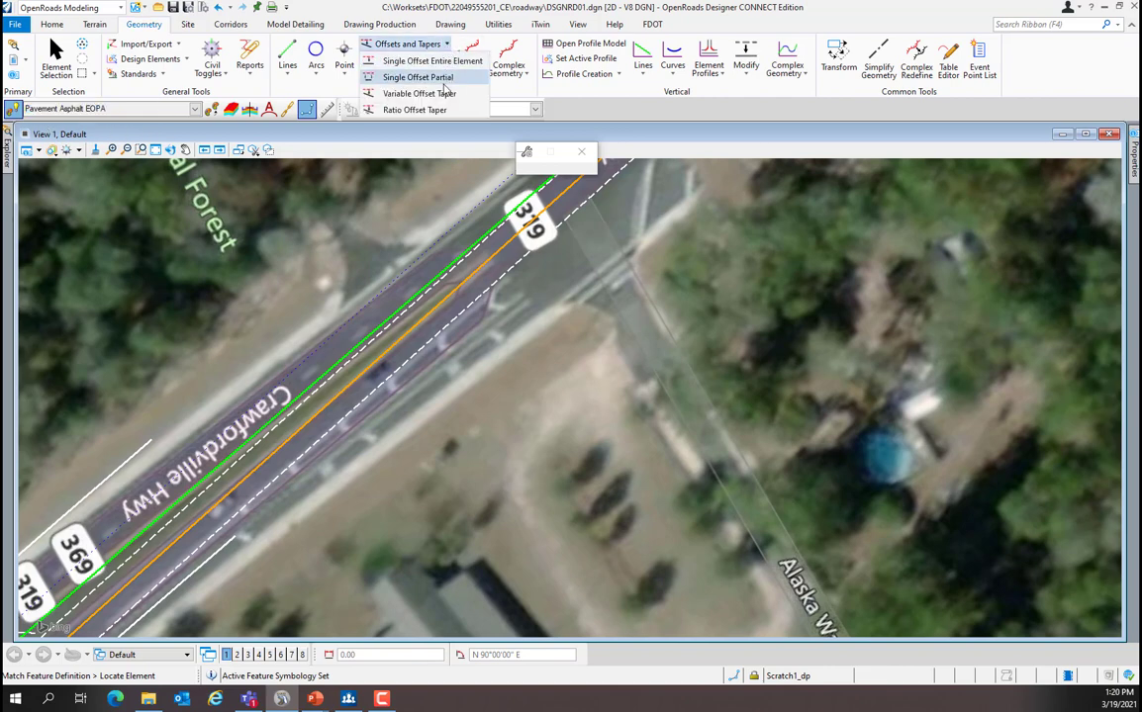
left_click(440, 93)
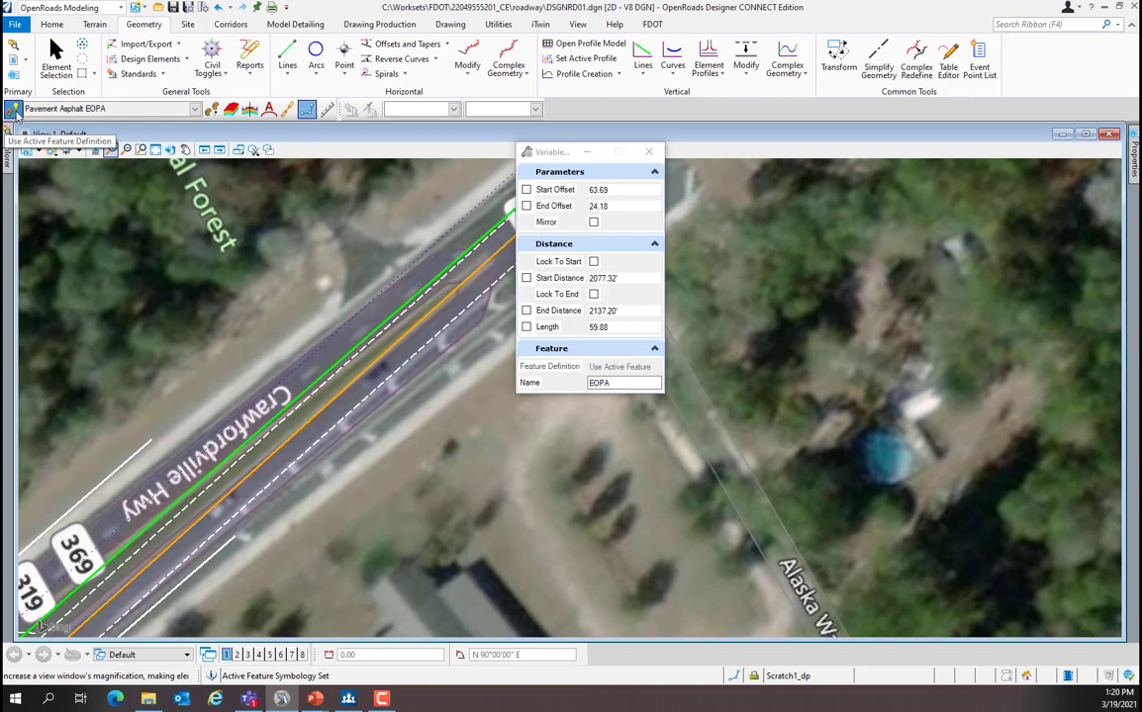
left_click(14, 111)
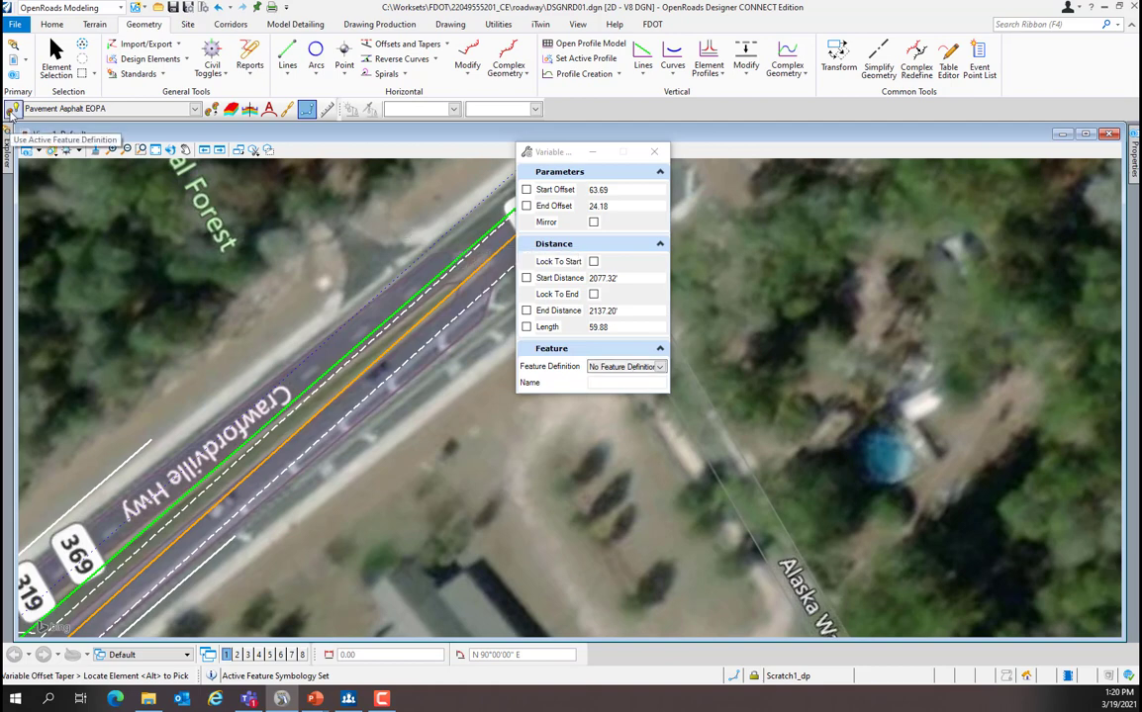
left_click(12, 110)
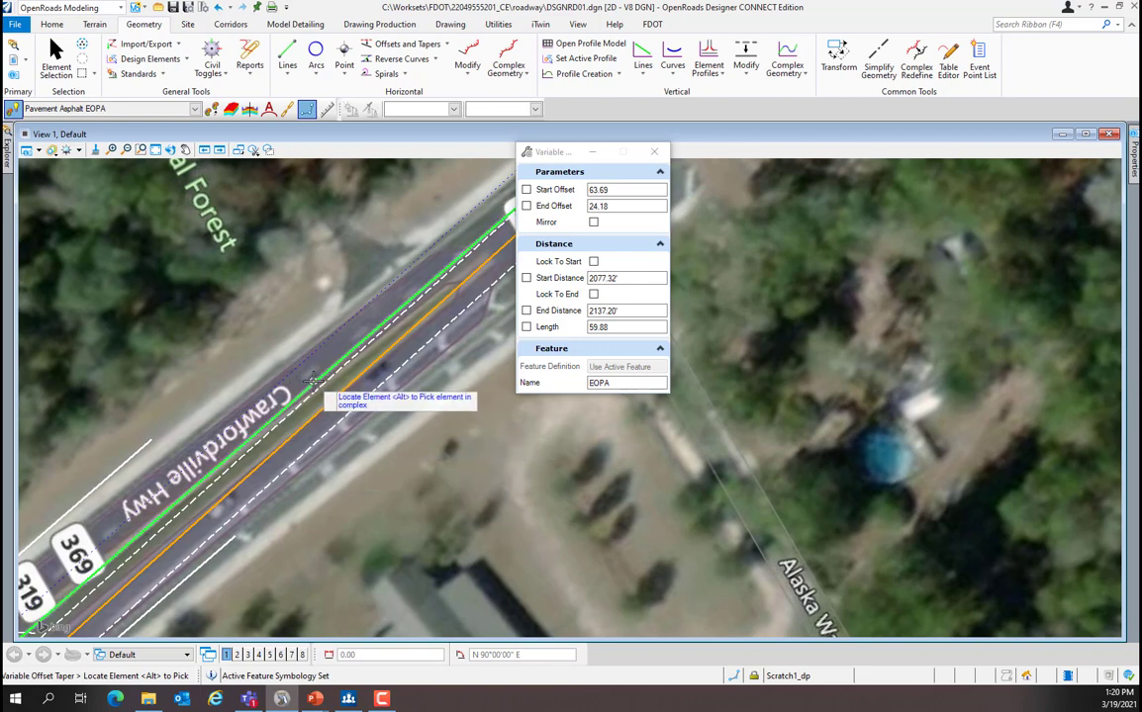
mouse_move(313, 378)
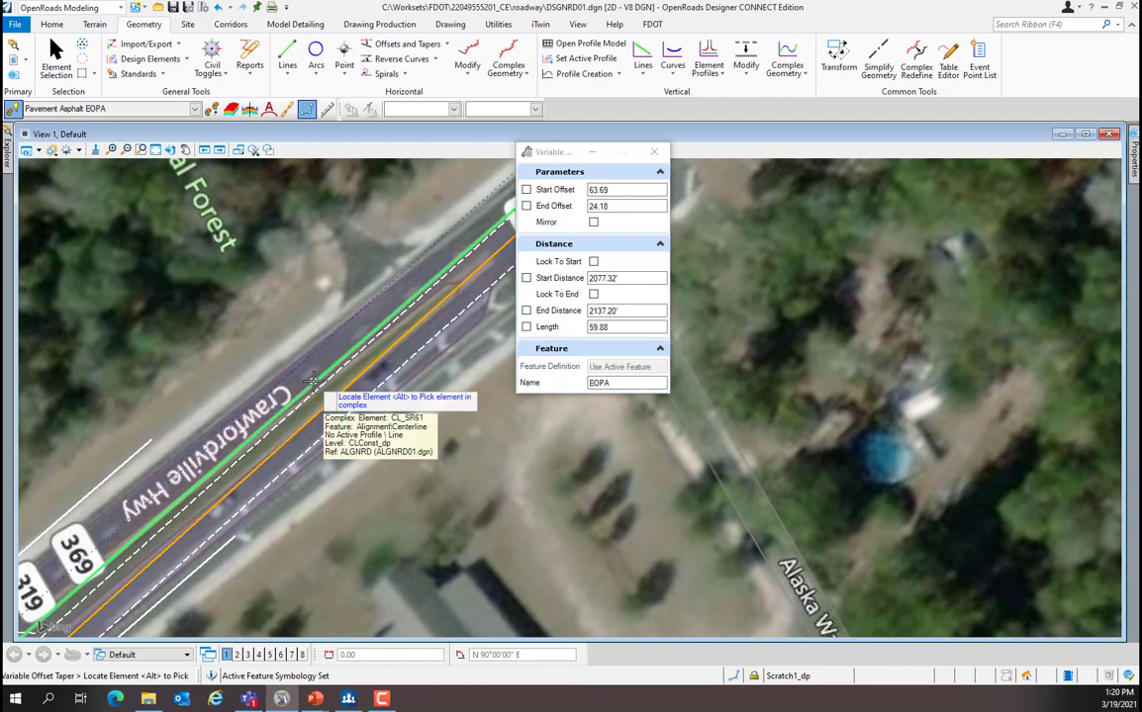
left_click(313, 379)
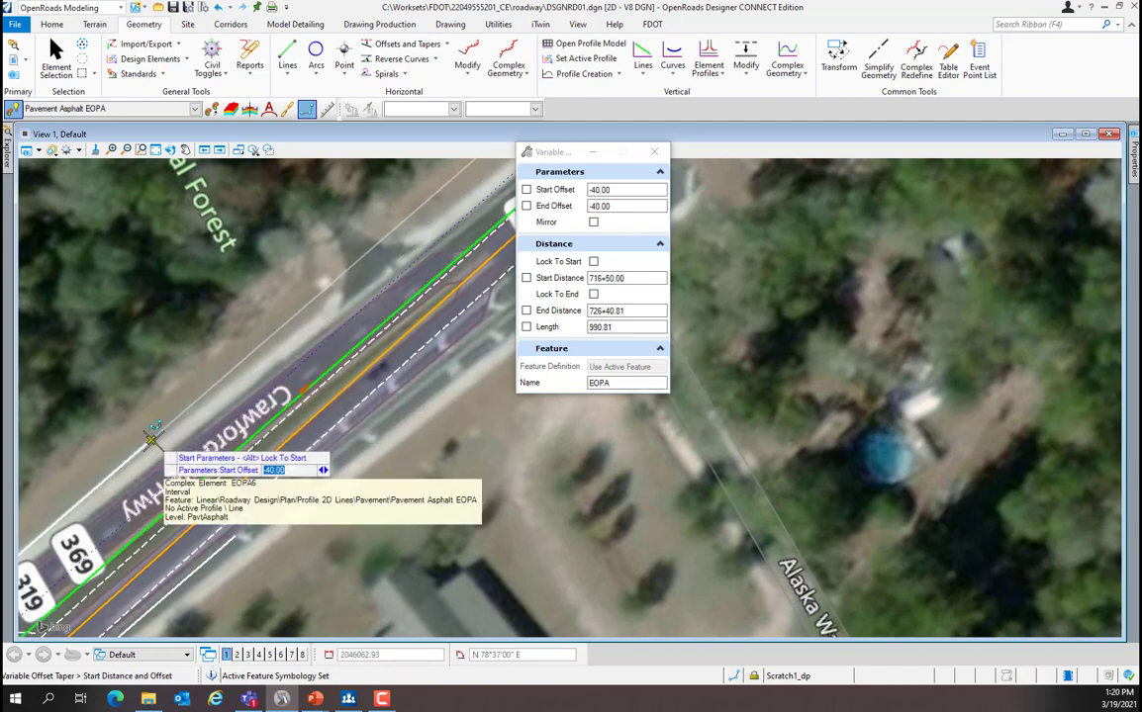
left_click(153, 439)
- End the northwestern taper on the existing highway at about station 722+14 with an offset of about 5.53, without mirroring
scroll(329, 351, "down", 5)
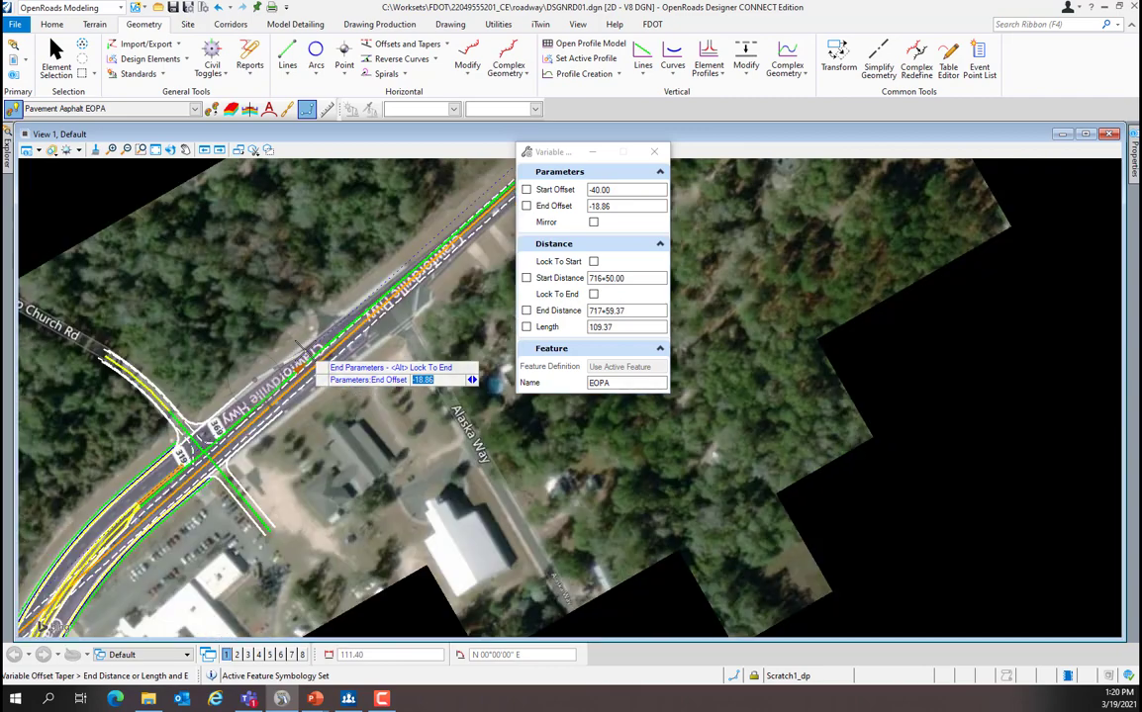
scroll(337, 348, "up", 3)
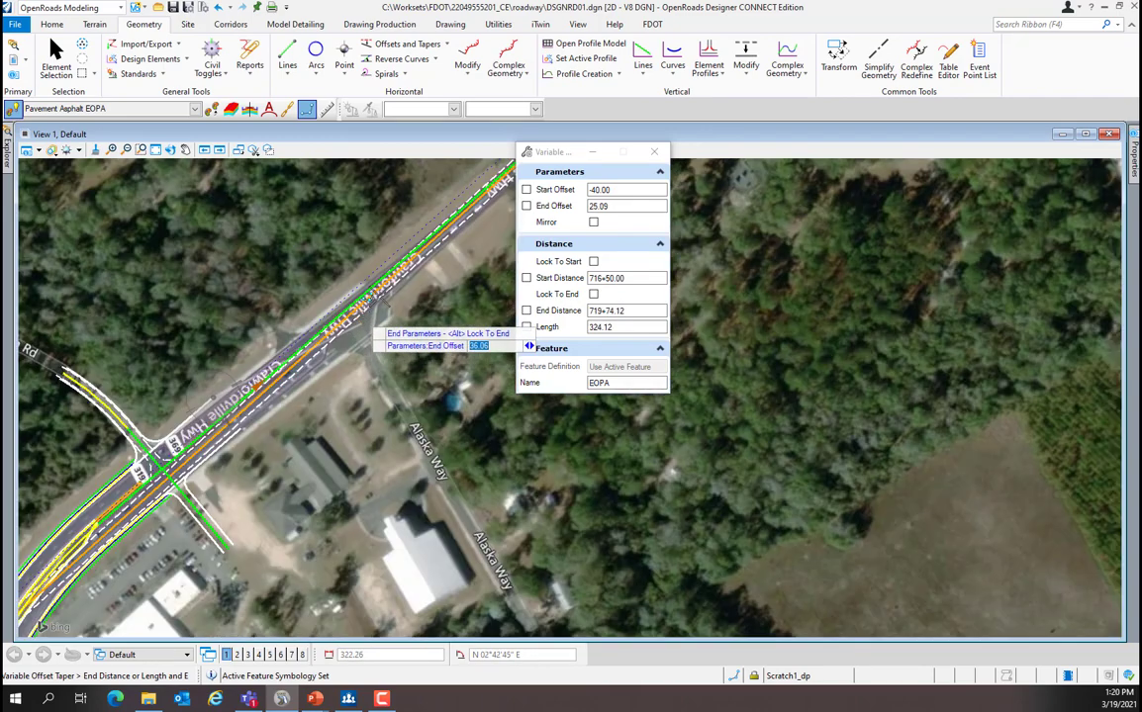
scroll(417, 251, "up", 2)
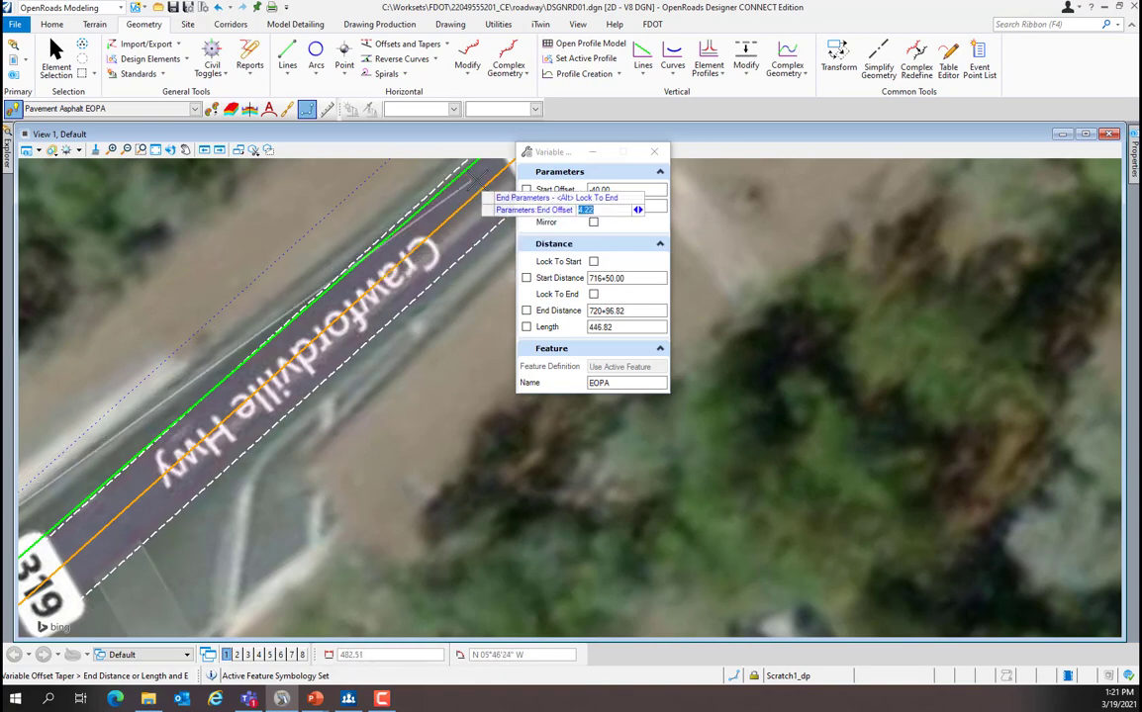
scroll(129, 279, "down", 4)
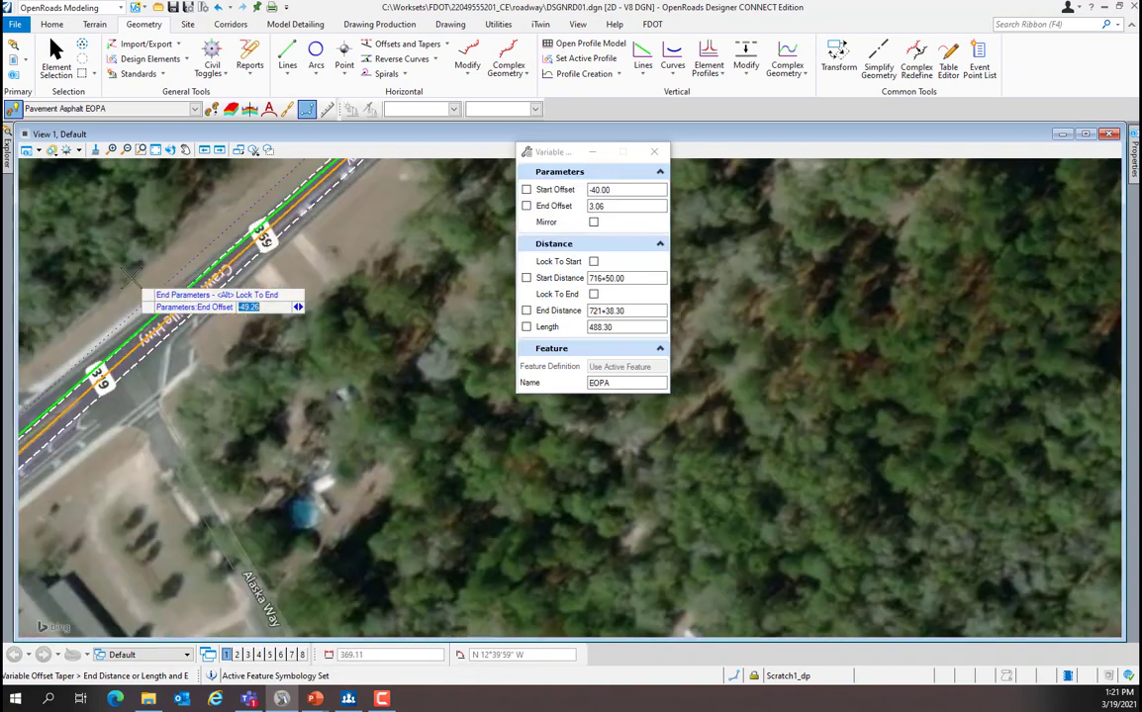
scroll(229, 284, "up", 4)
scroll(116, 244, "down", 2)
scroll(103, 202, "up", 4)
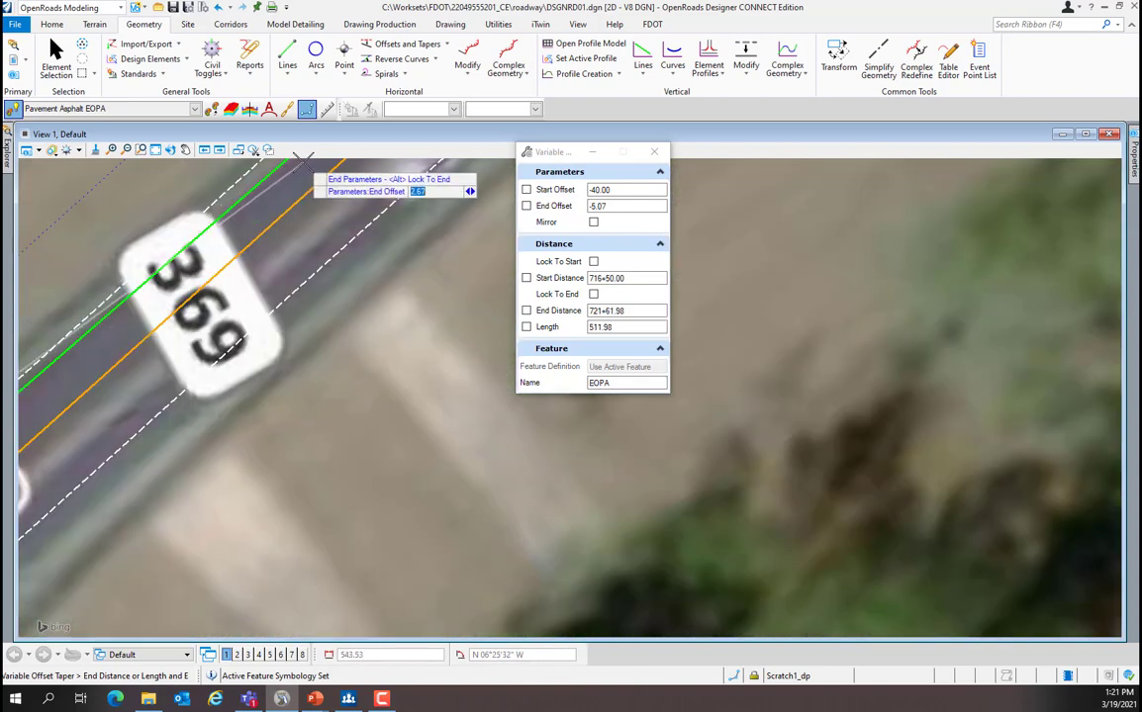
scroll(247, 229, "down", 2)
scroll(277, 209, "down", 2)
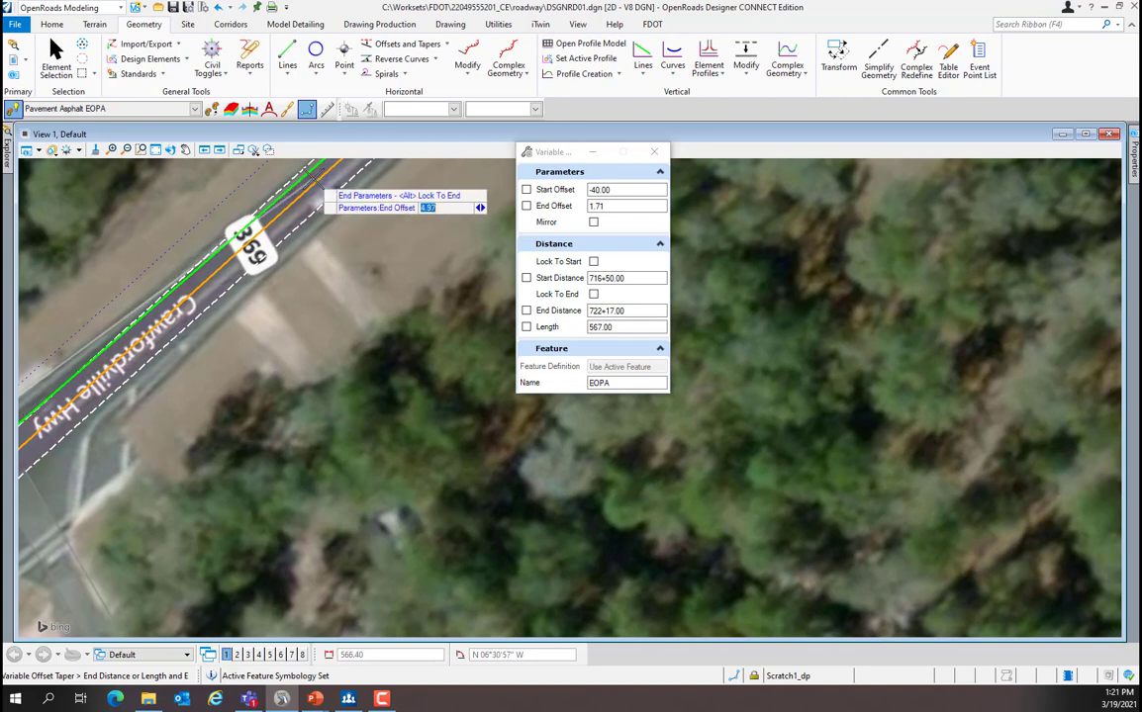
left_click(319, 183)
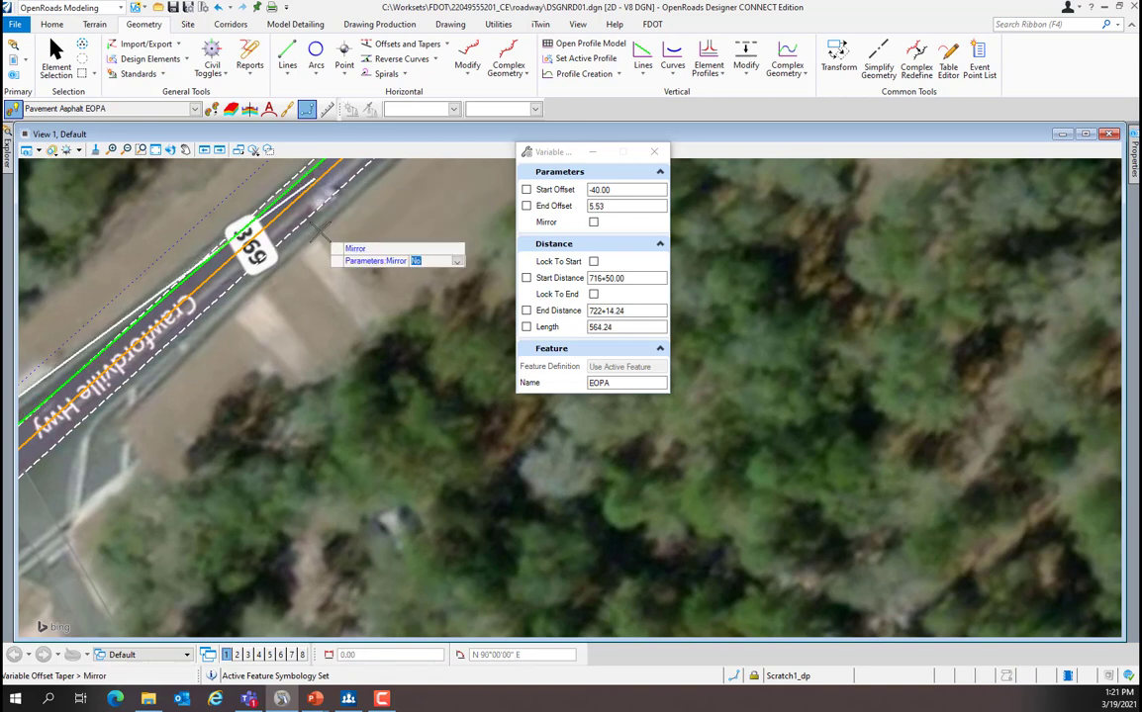
left_click(319, 230)
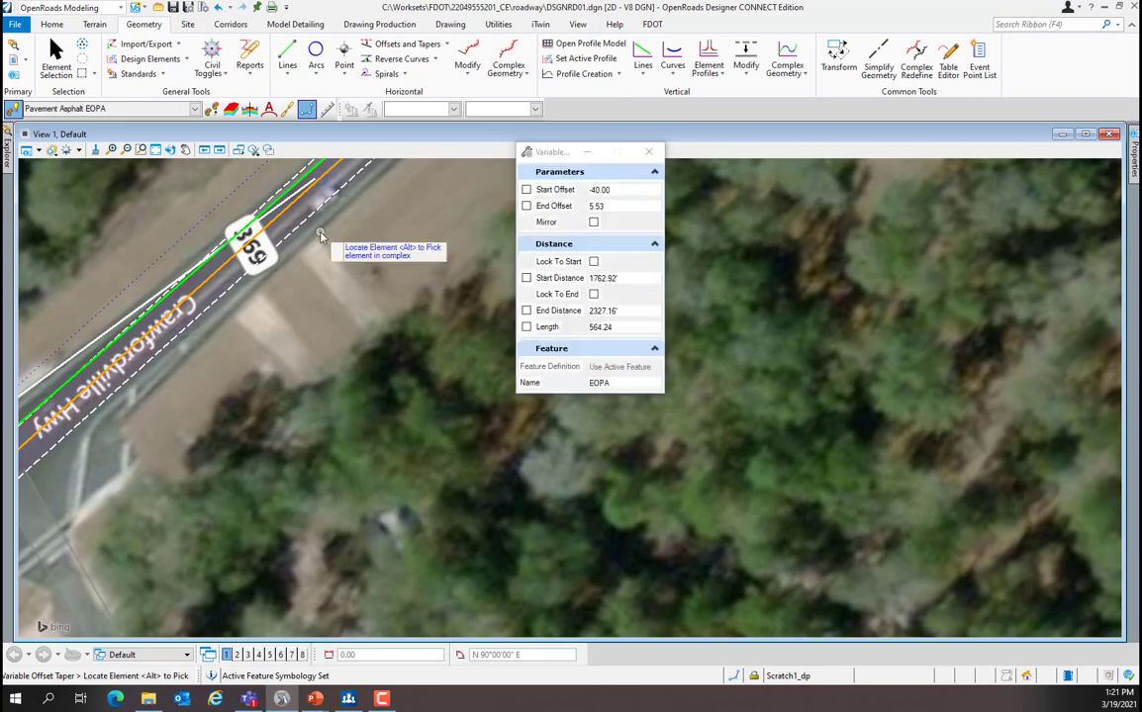
- Begin a Variable Offset Taper from centerline CL_SR61 at the southeastern edge of pavement's end, station 716+50.00, offset 40.00
scroll(393, 332, "down", 1)
scroll(393, 332, "down", 1)
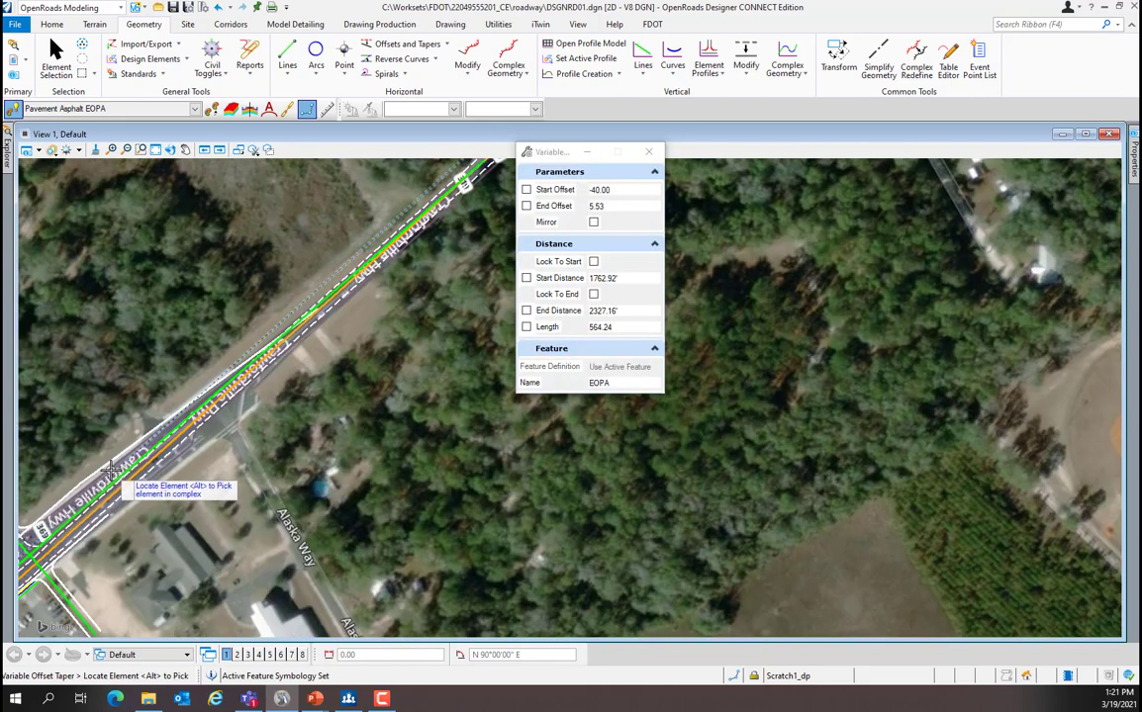
scroll(89, 533, "up", 1)
scroll(89, 534, "up", 1)
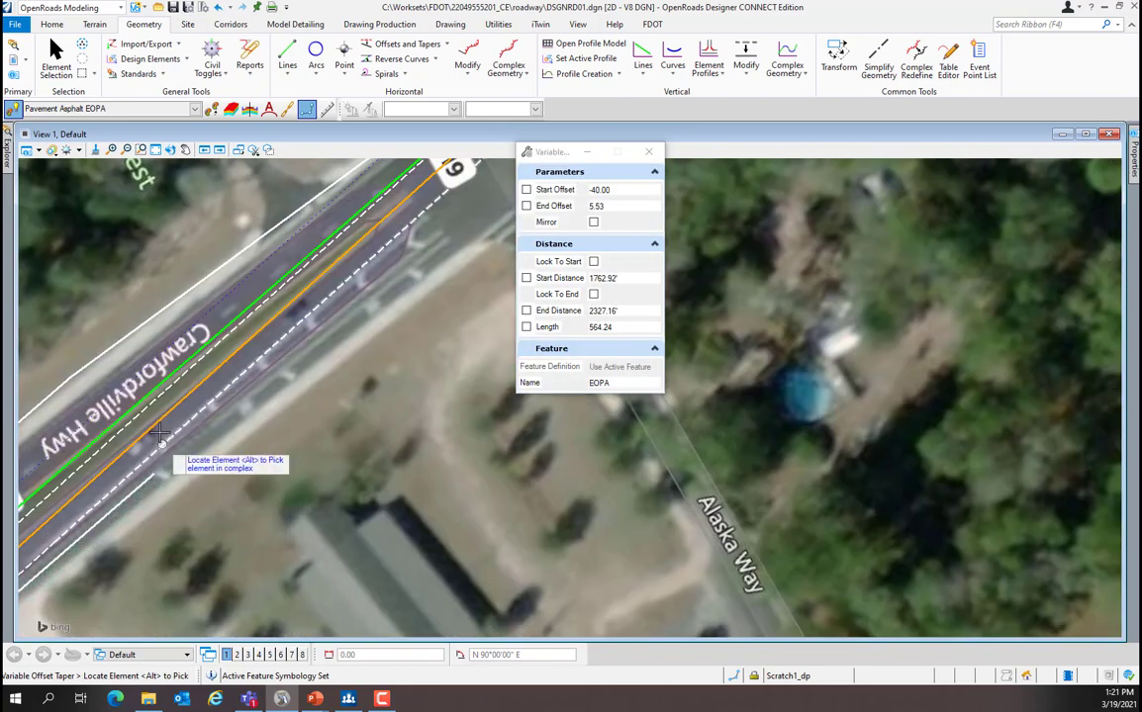
mouse_move(140, 400)
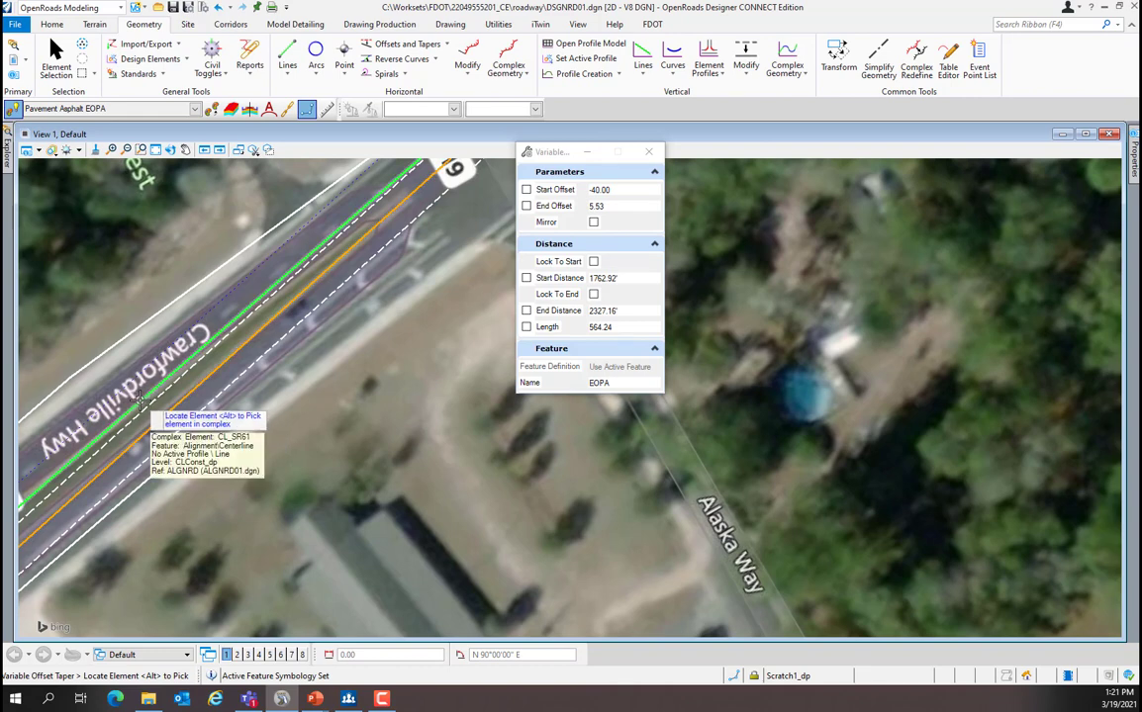
left_click(139, 399)
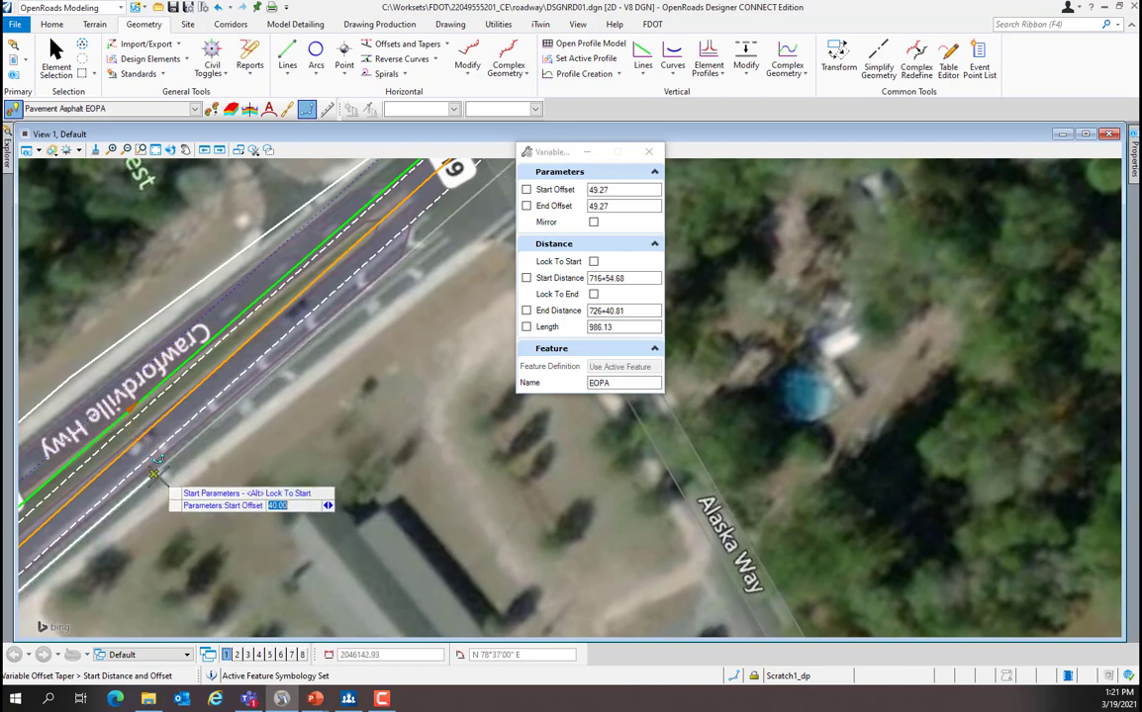
left_click(159, 472)
- End the southeastern taper near the Alaska Way intersection at about station 719+65 with an offset of about 63.13, without mirroring
scroll(201, 472, "down", 1)
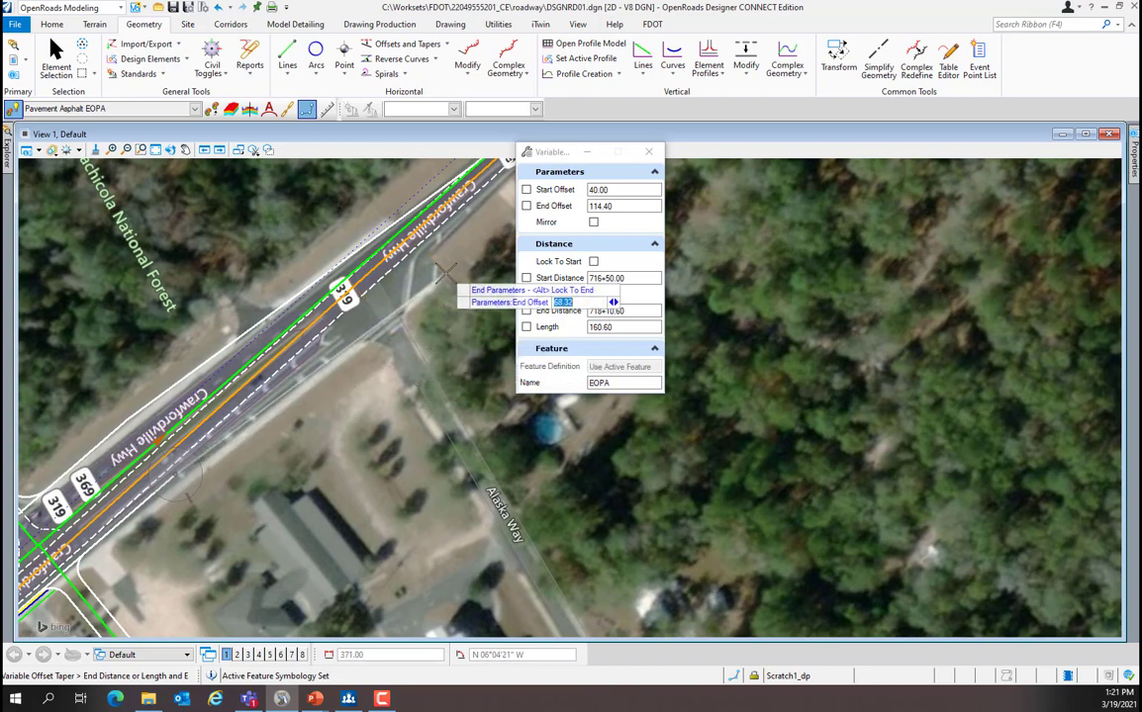
scroll(446, 273, "up", 1)
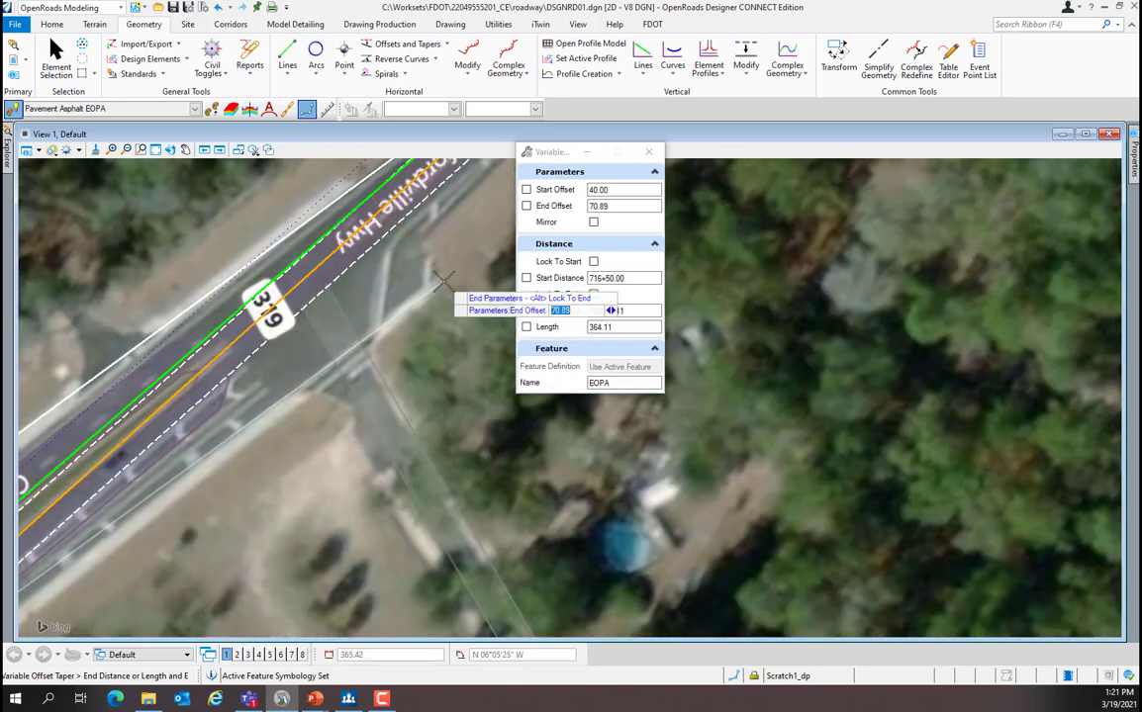
scroll(445, 272, "up", 1)
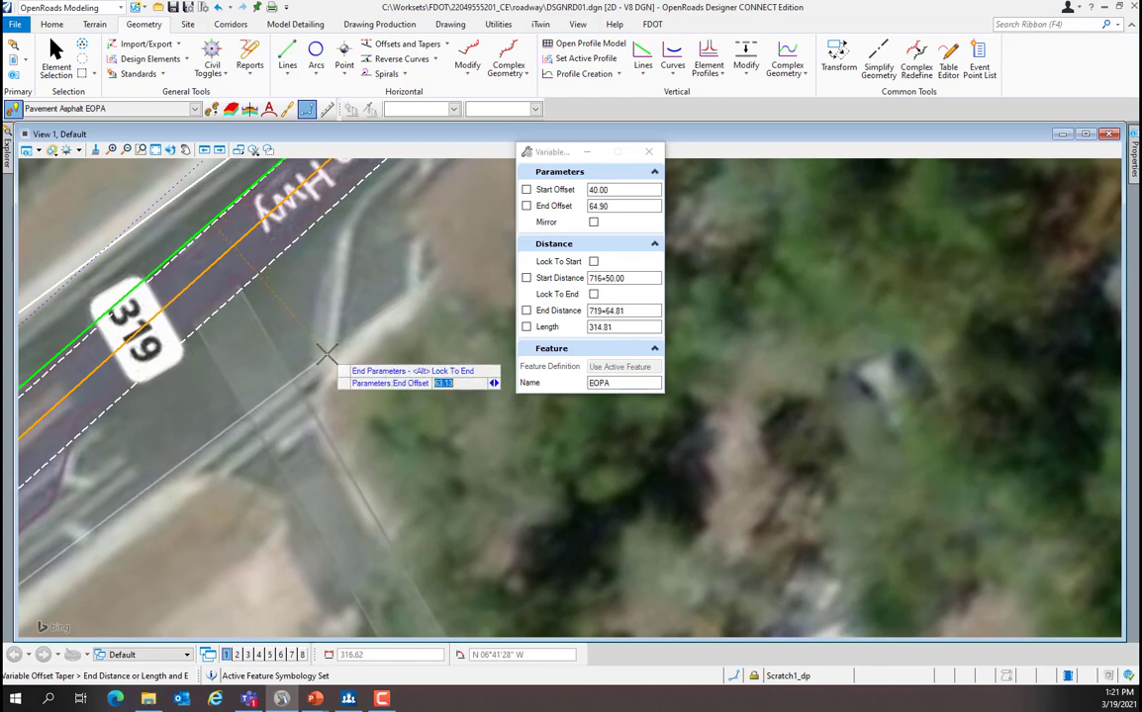
left_click(327, 354)
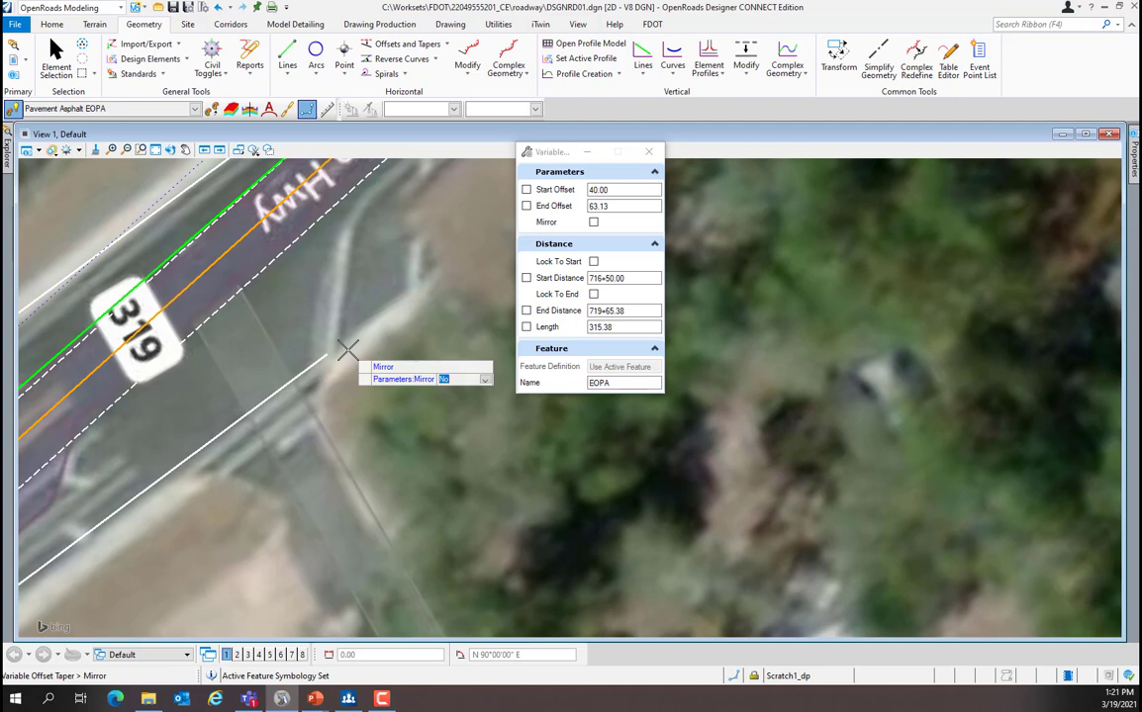
scroll(368, 366, "down", 1)
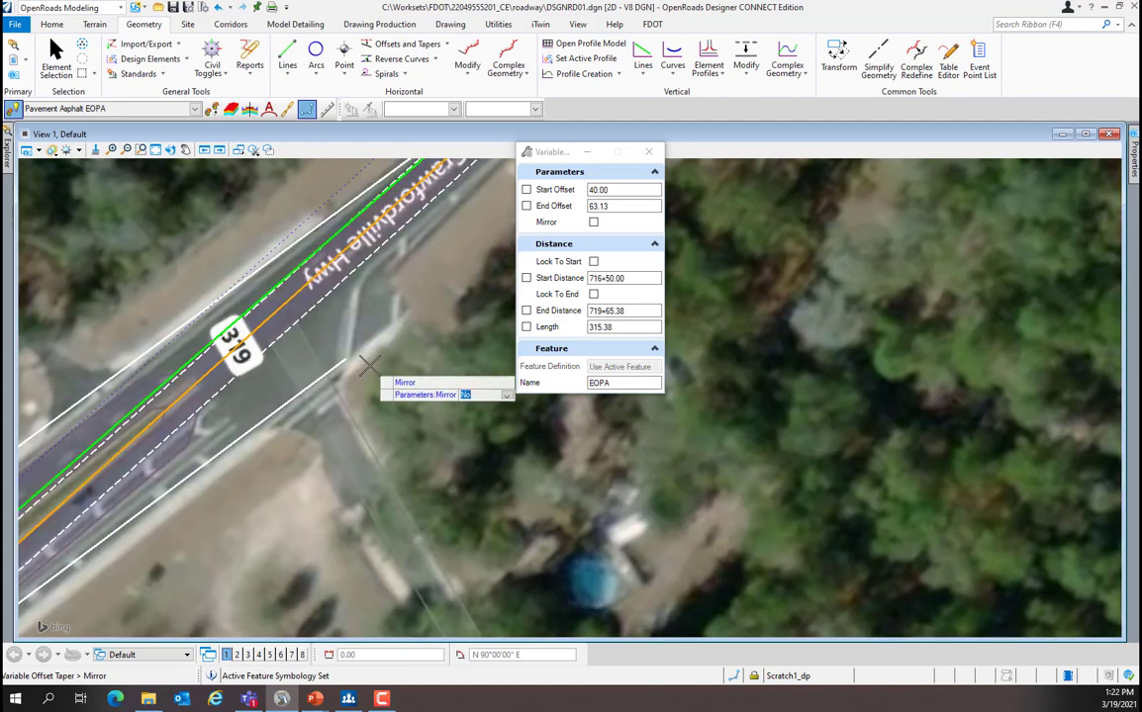
left_click(368, 366)
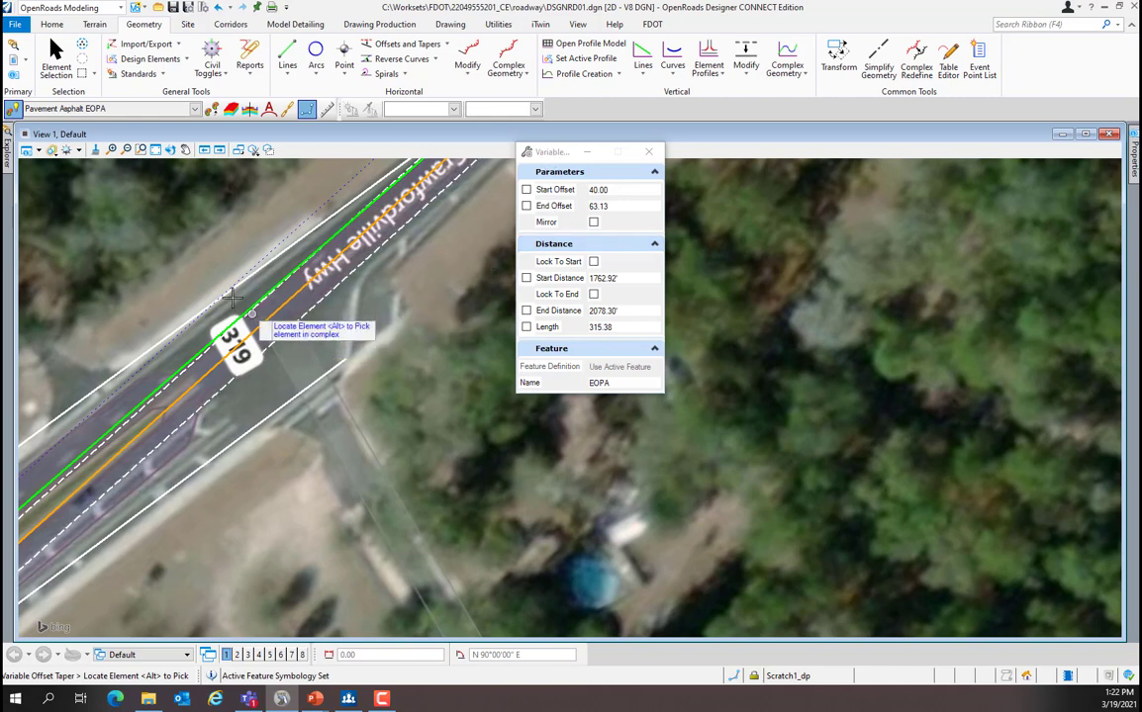
- Add another CL_SR61 taper about 51 ft long from the southeastern taper's end, offset 63.13, across the existing edge to about offset 18.04, unmirrored
left_click(244, 304)
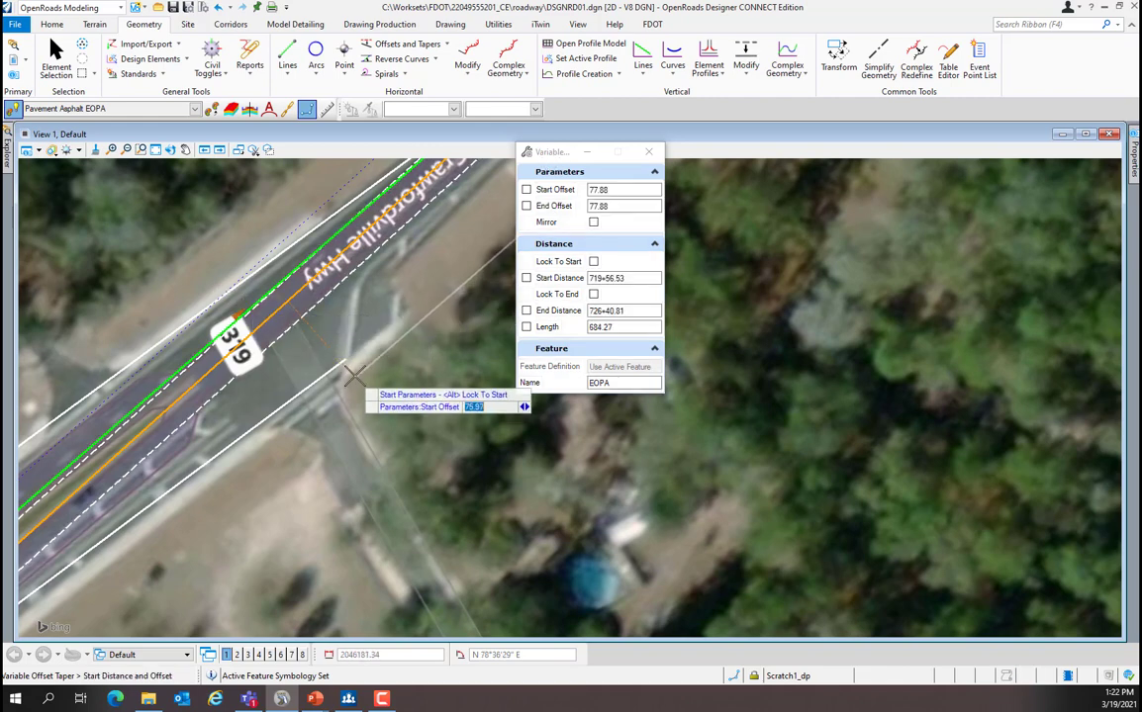
left_click(349, 341)
scroll(350, 299, "up", 5)
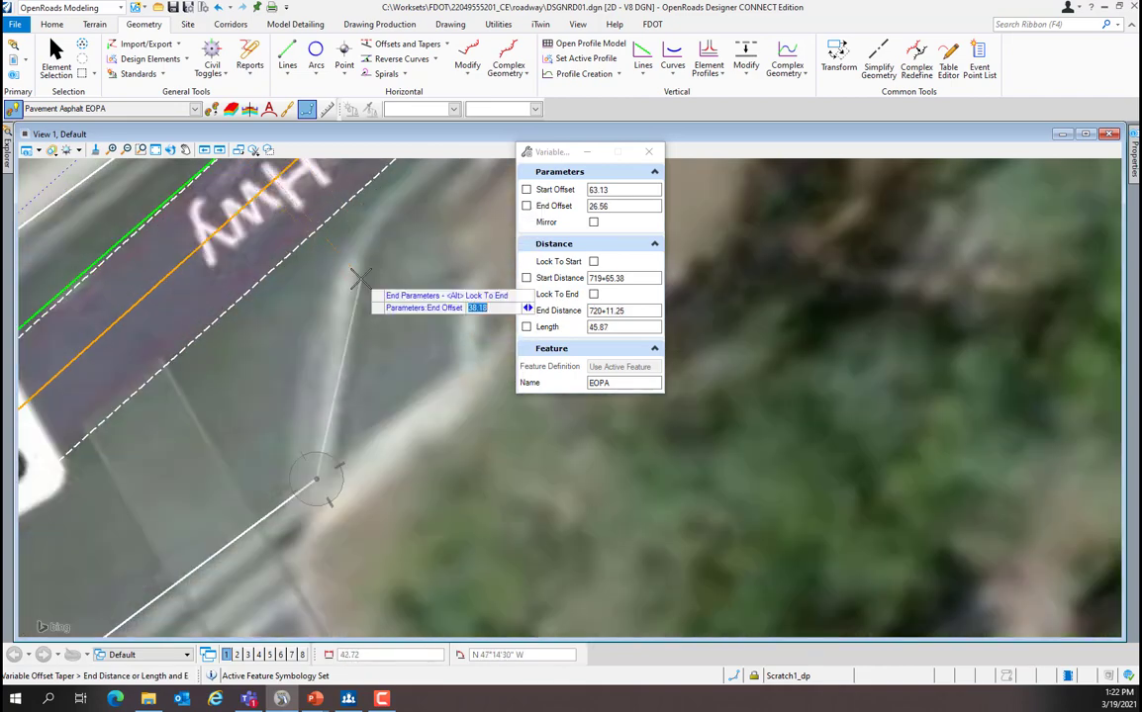
scroll(366, 257, "down", 3)
scroll(359, 233, "up", 3)
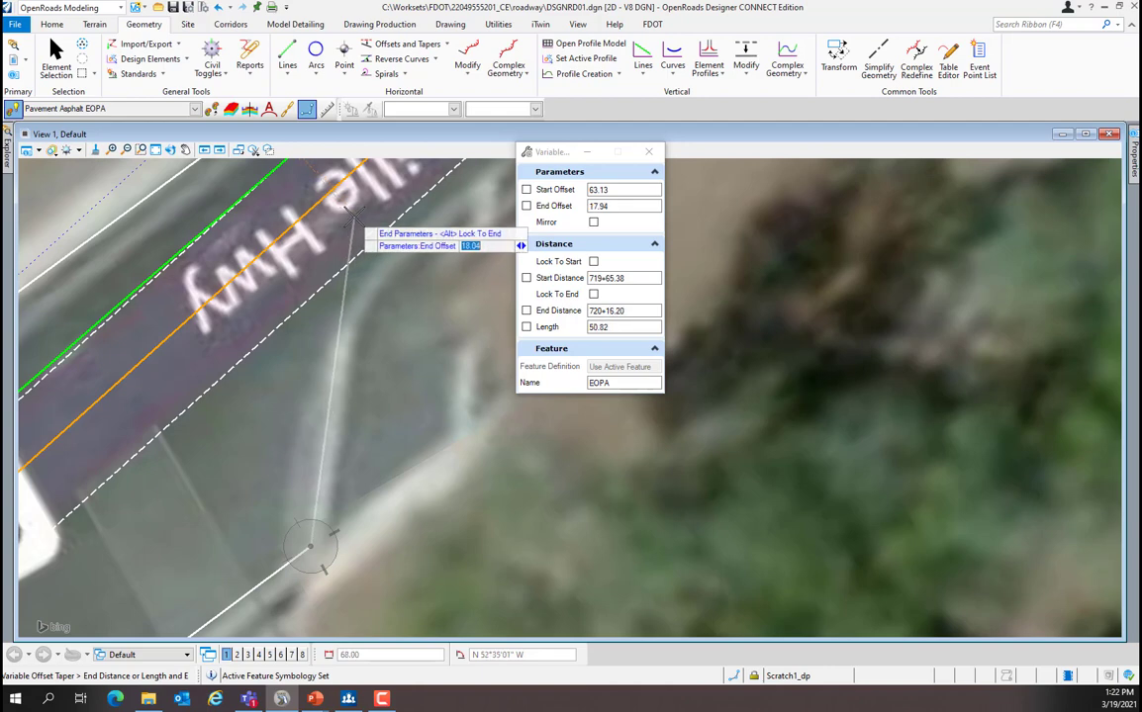
left_click(354, 216)
left_click(413, 335)
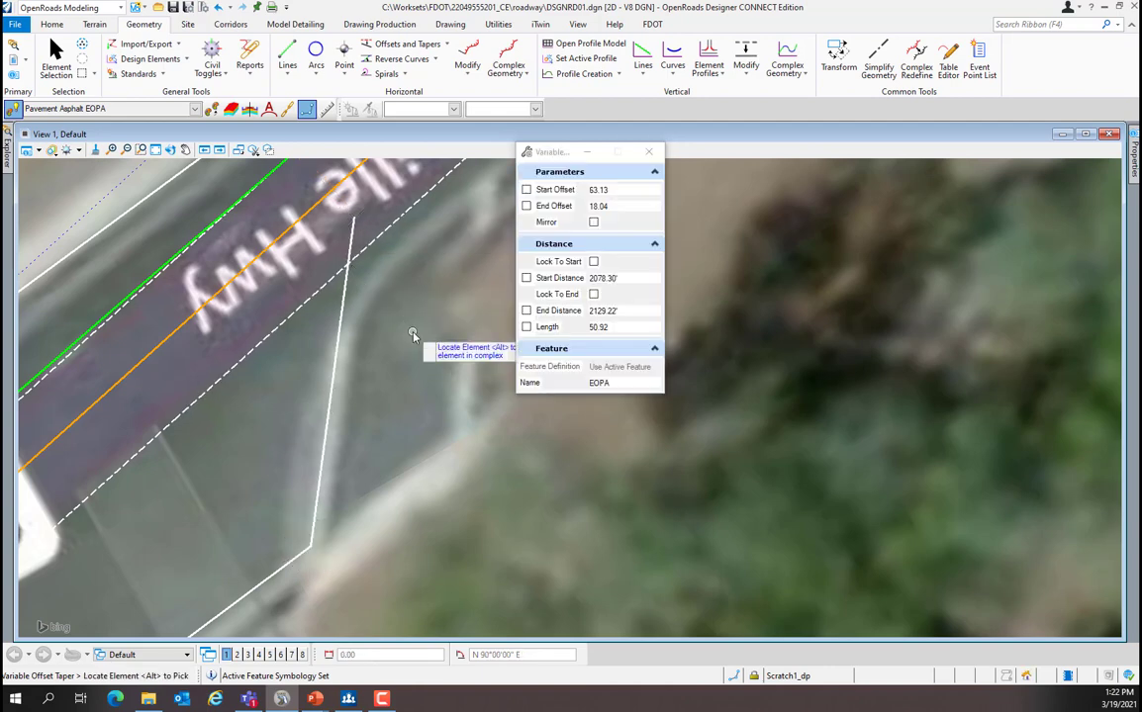
scroll(414, 334, "down", 5)
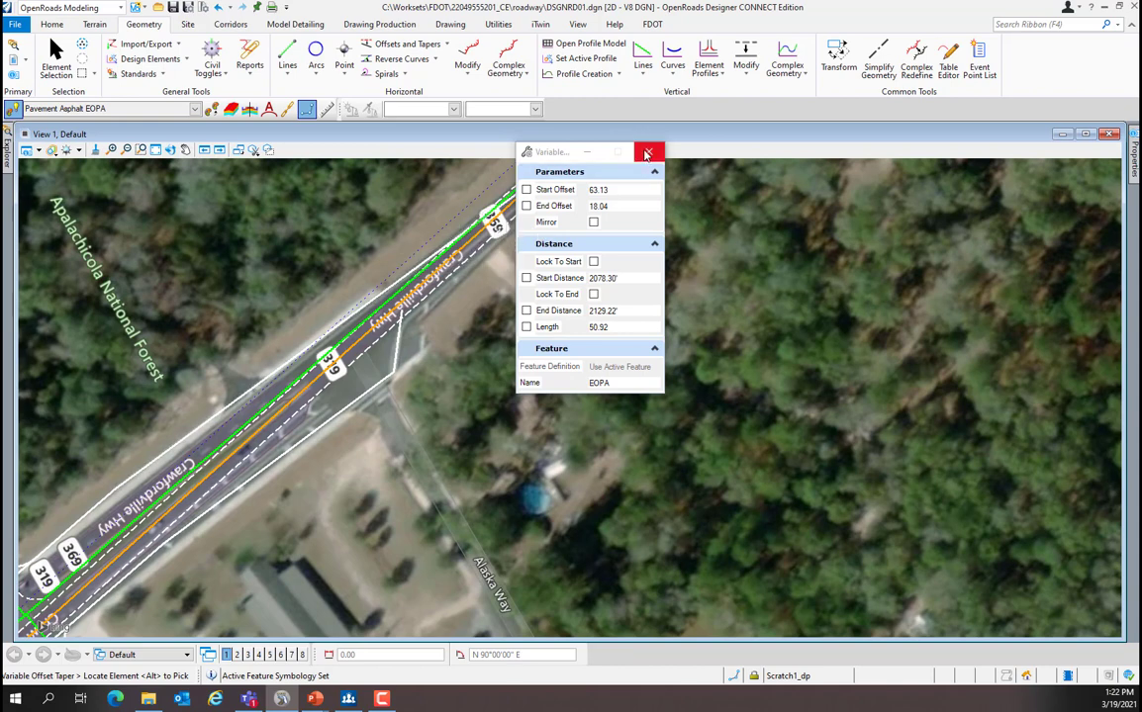
left_click(646, 153)
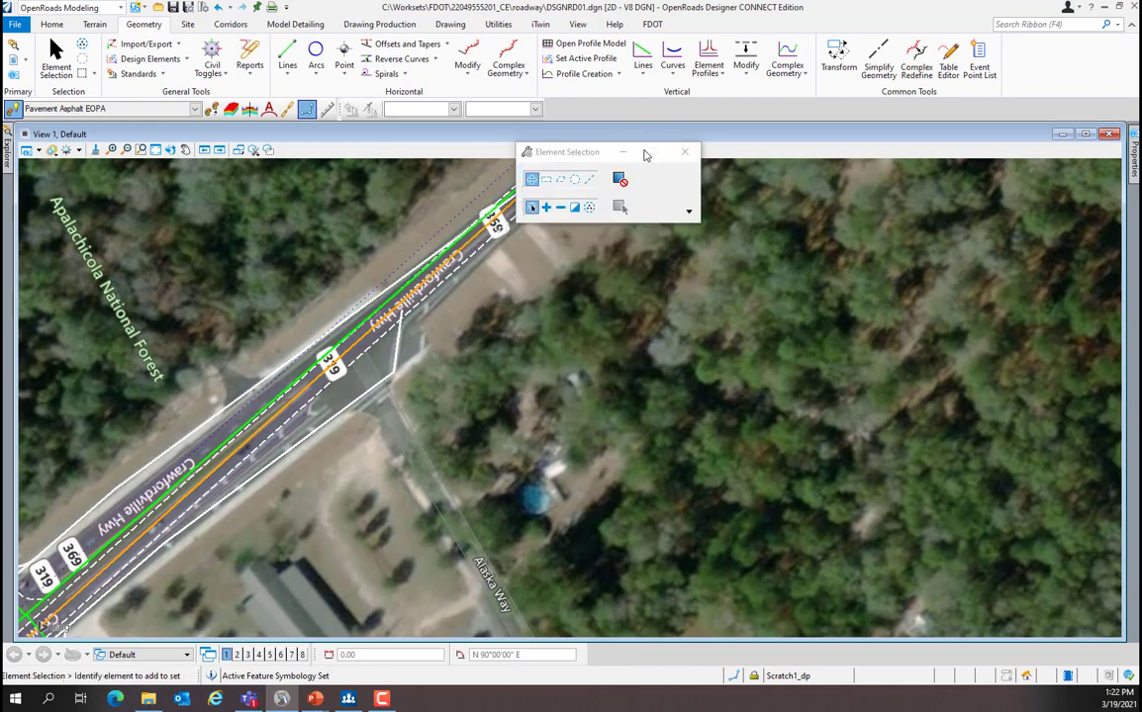
- Set View 1's background map type to None
left_click(39, 151)
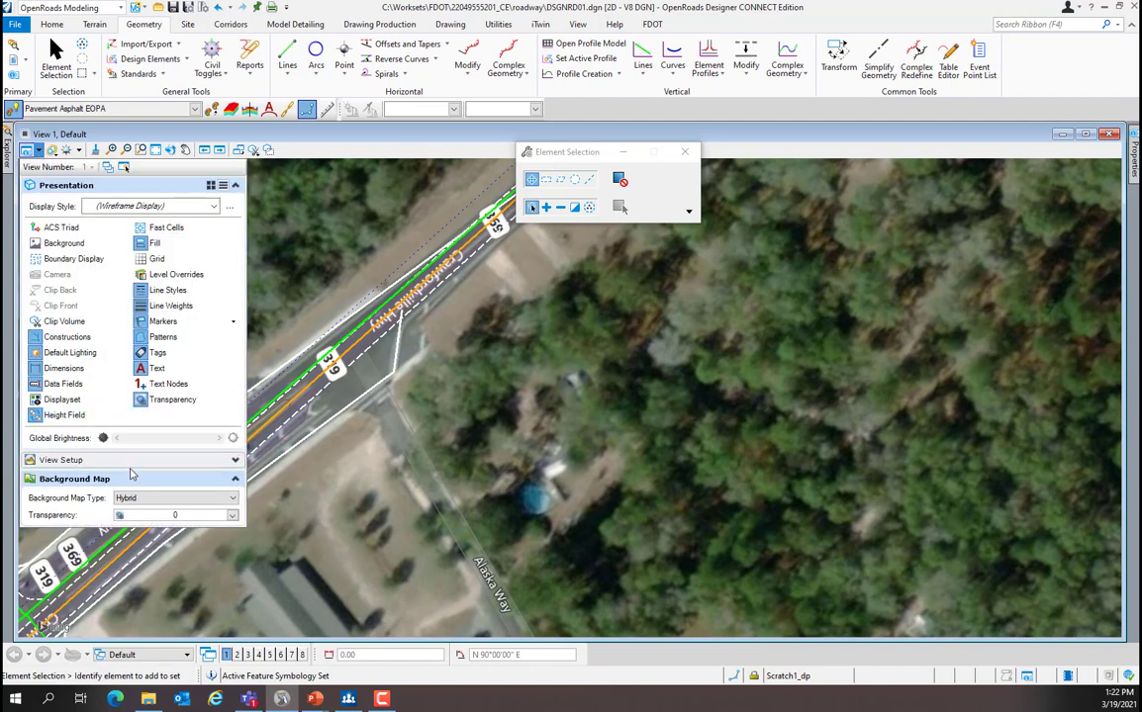
left_click(132, 500)
left_click(126, 508)
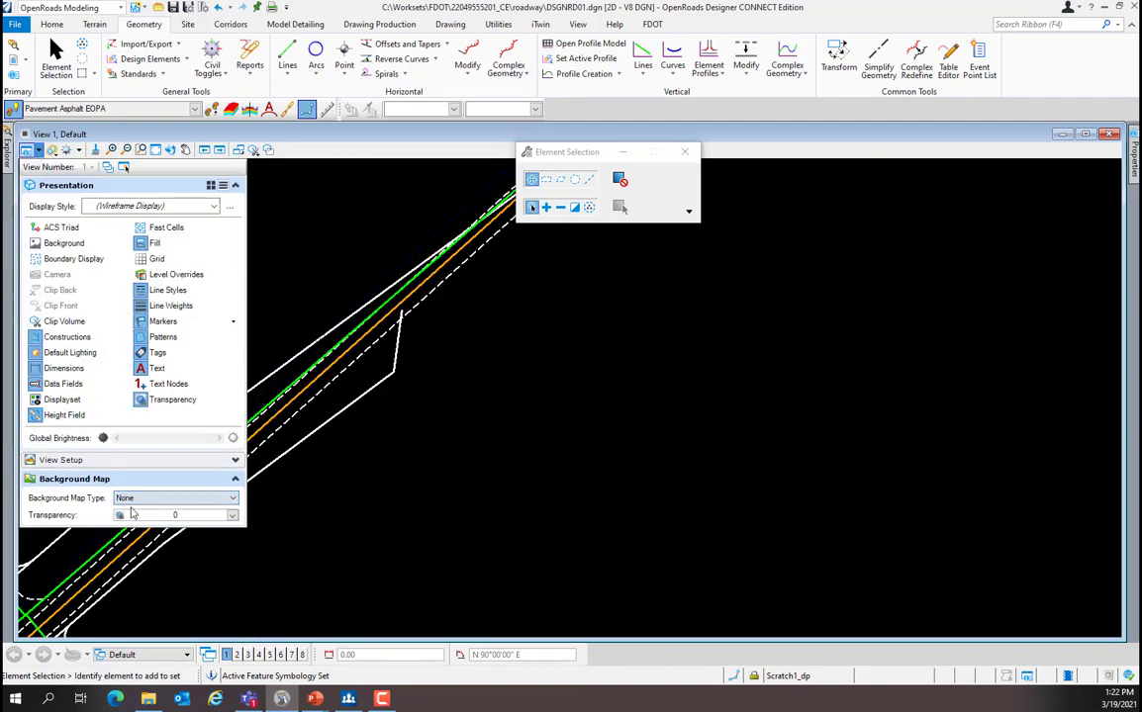
- Trim the northwestern edge of pavement taper to the dashed existing edge of pavement, keeping the part southwest of their crossing
scroll(464, 257, "up", 2)
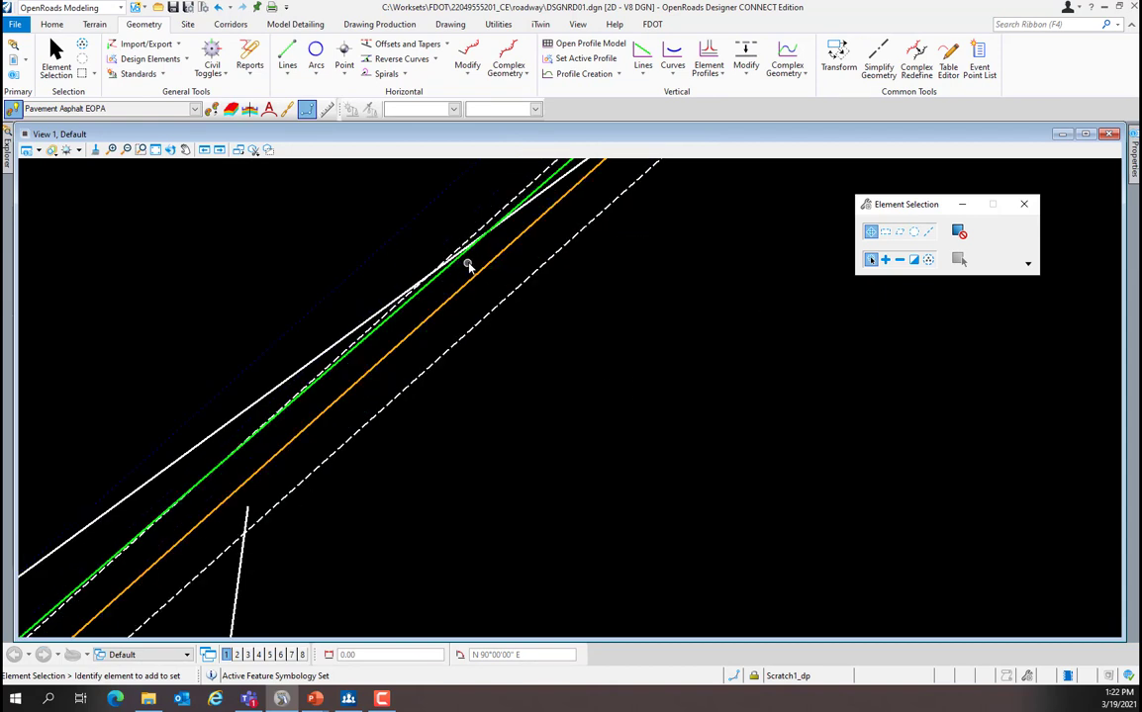
scroll(425, 260, "up", 1)
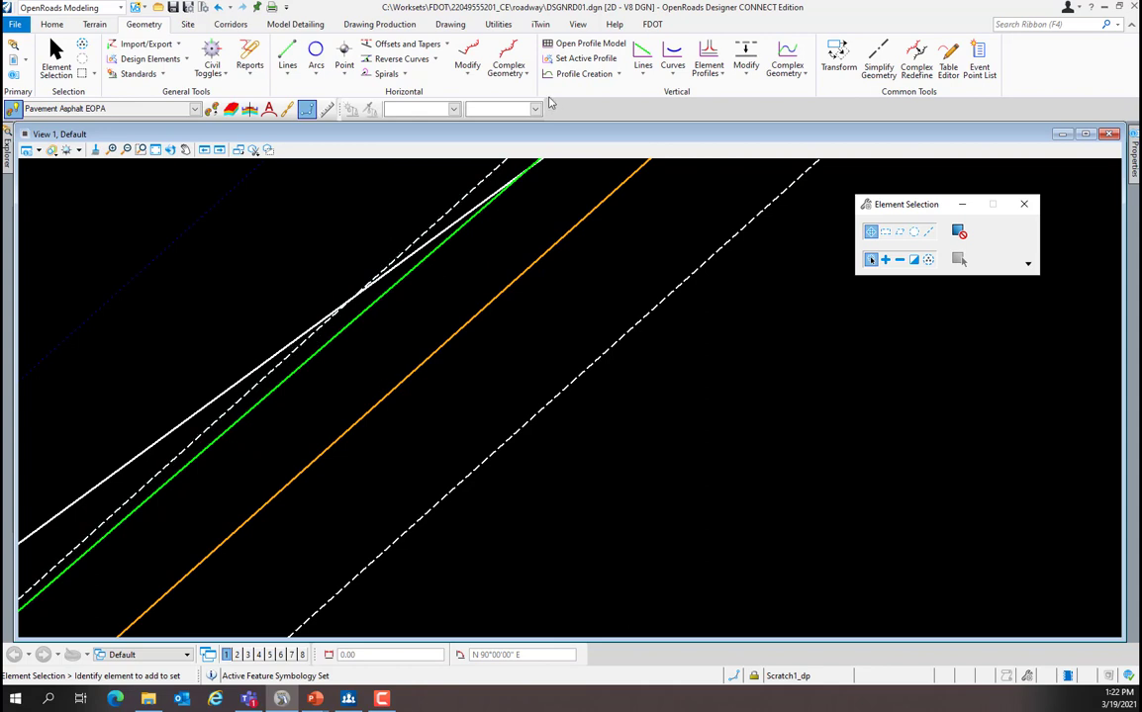
left_click(454, 25)
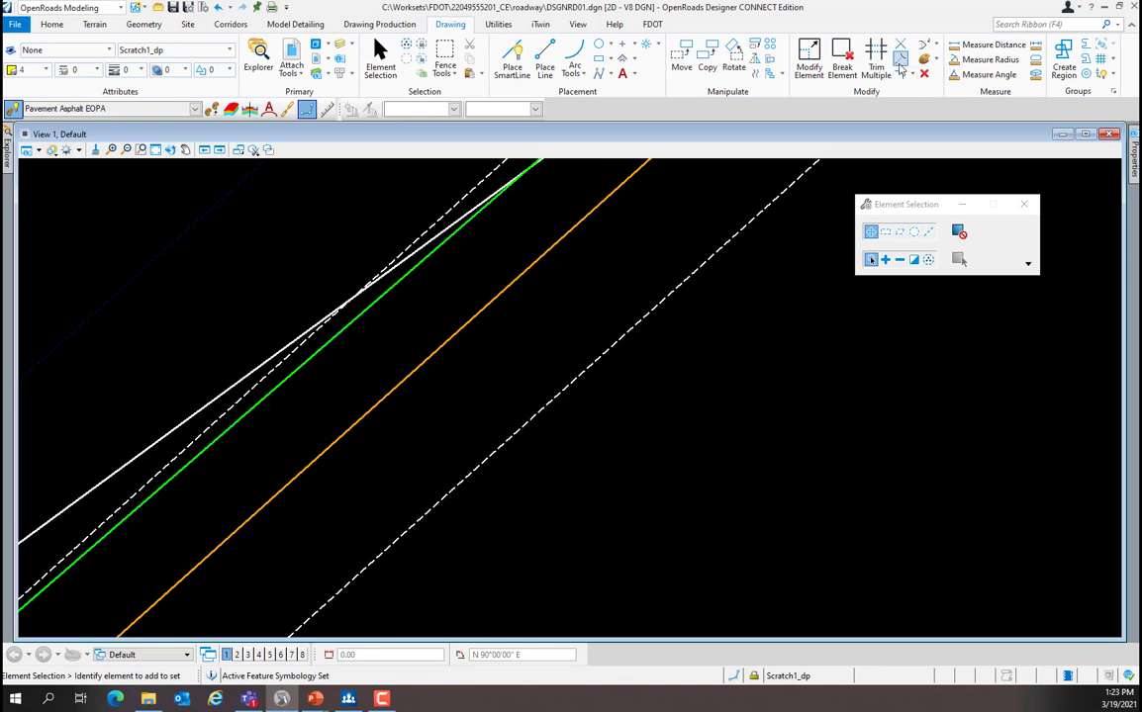
left_click(900, 57)
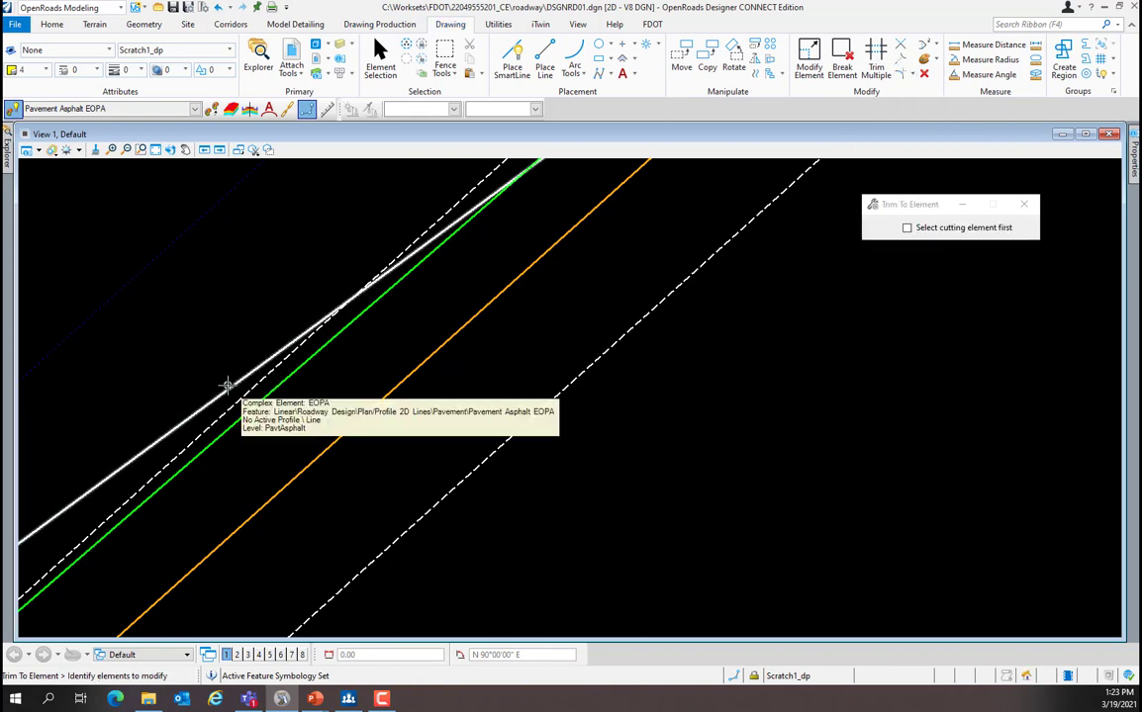
left_click(227, 386)
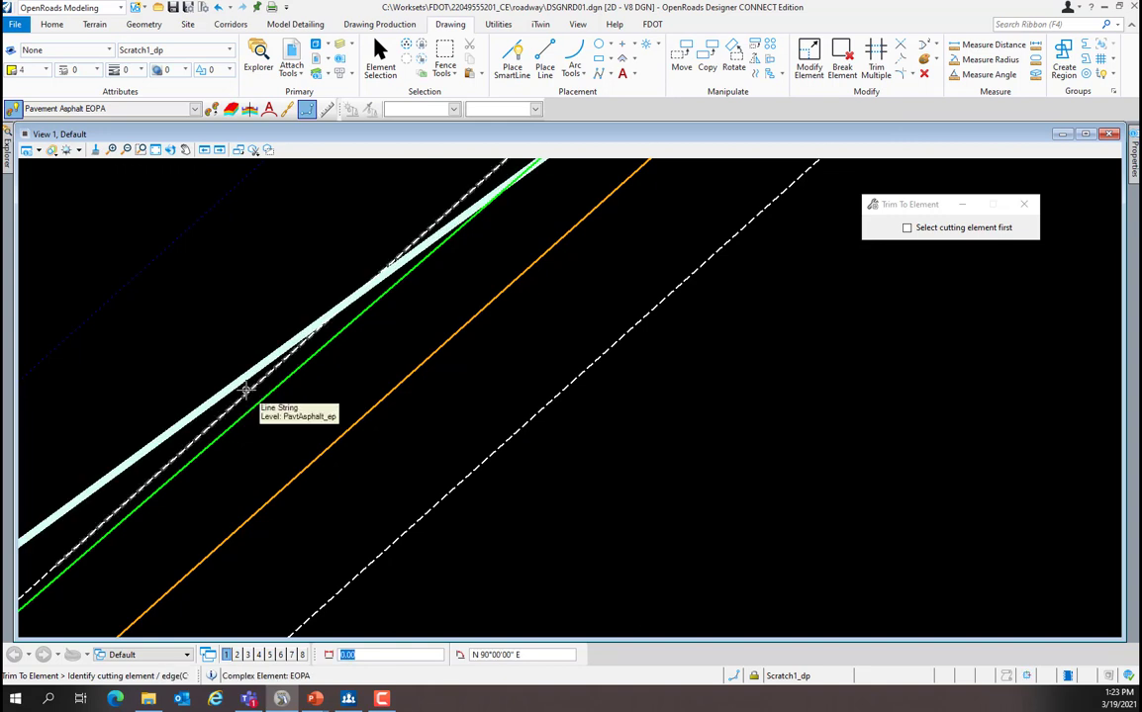
left_click(246, 388)
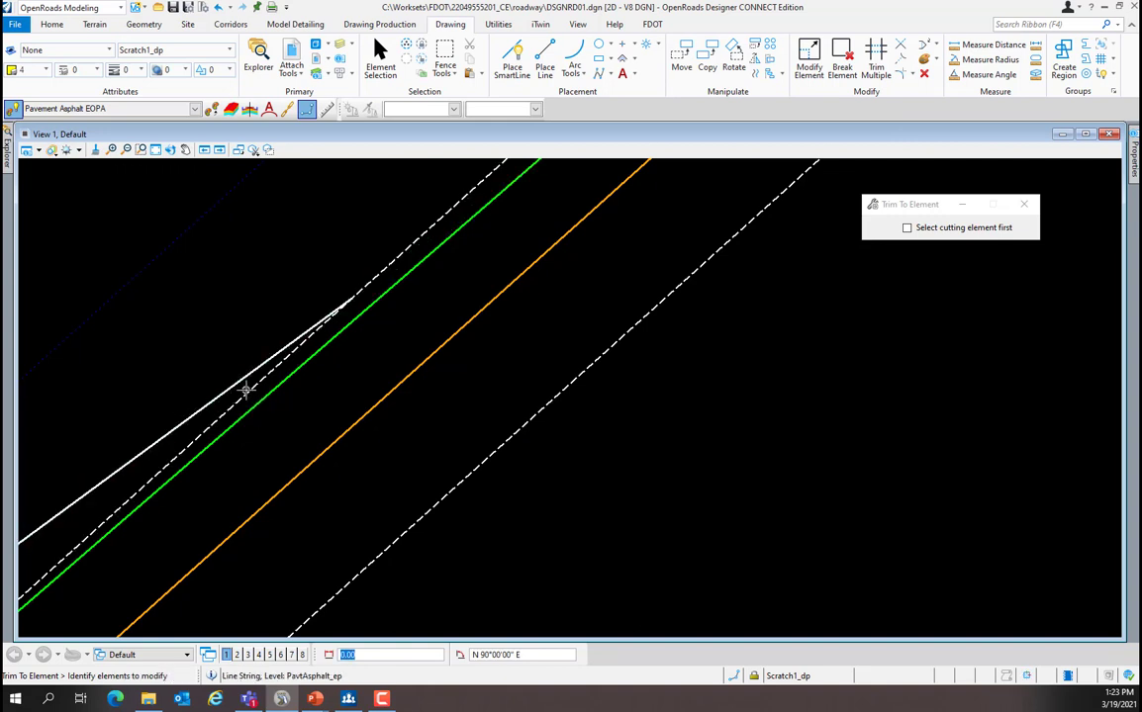
- Trim the short southeastern taper to the dashed existing edge of pavement, removing the overrun toward the centerline
scroll(362, 336, "down", 3)
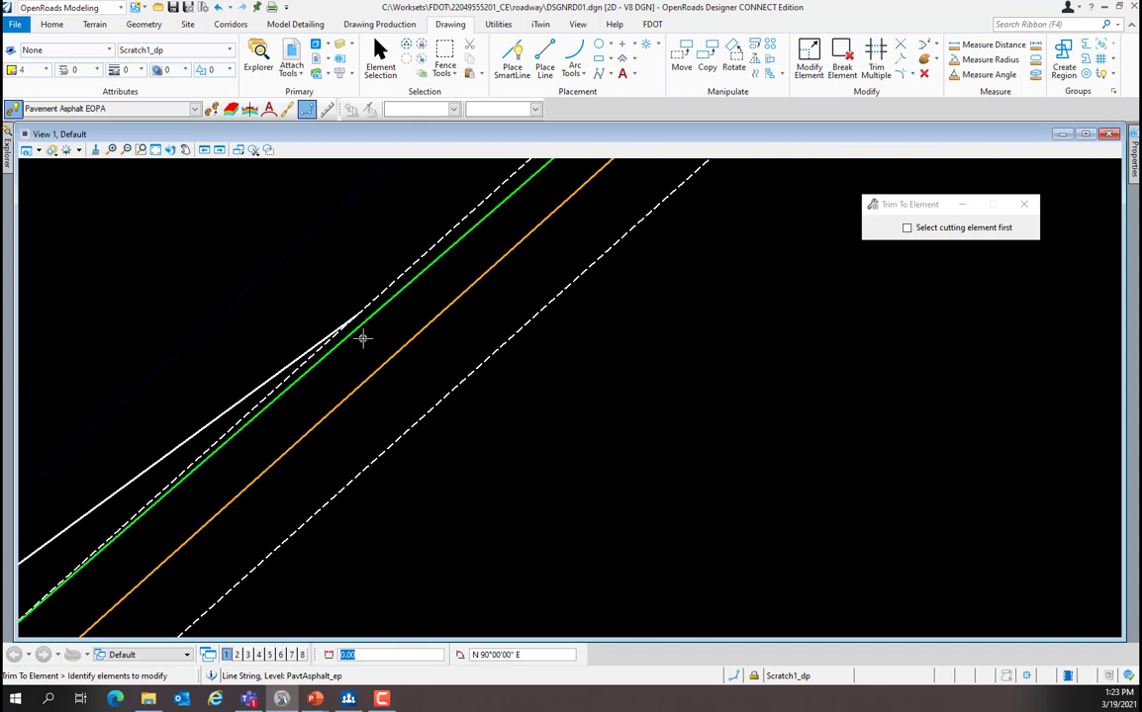
scroll(377, 280, "down", 2)
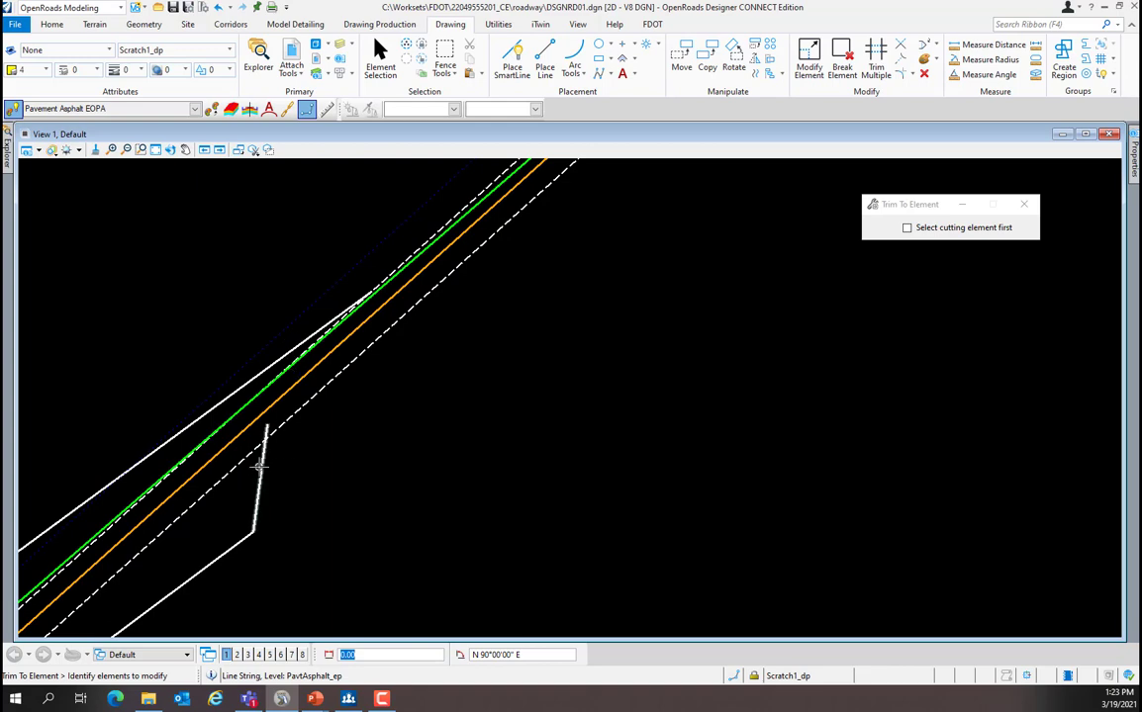
left_click(258, 466)
scroll(293, 420, "down", 3)
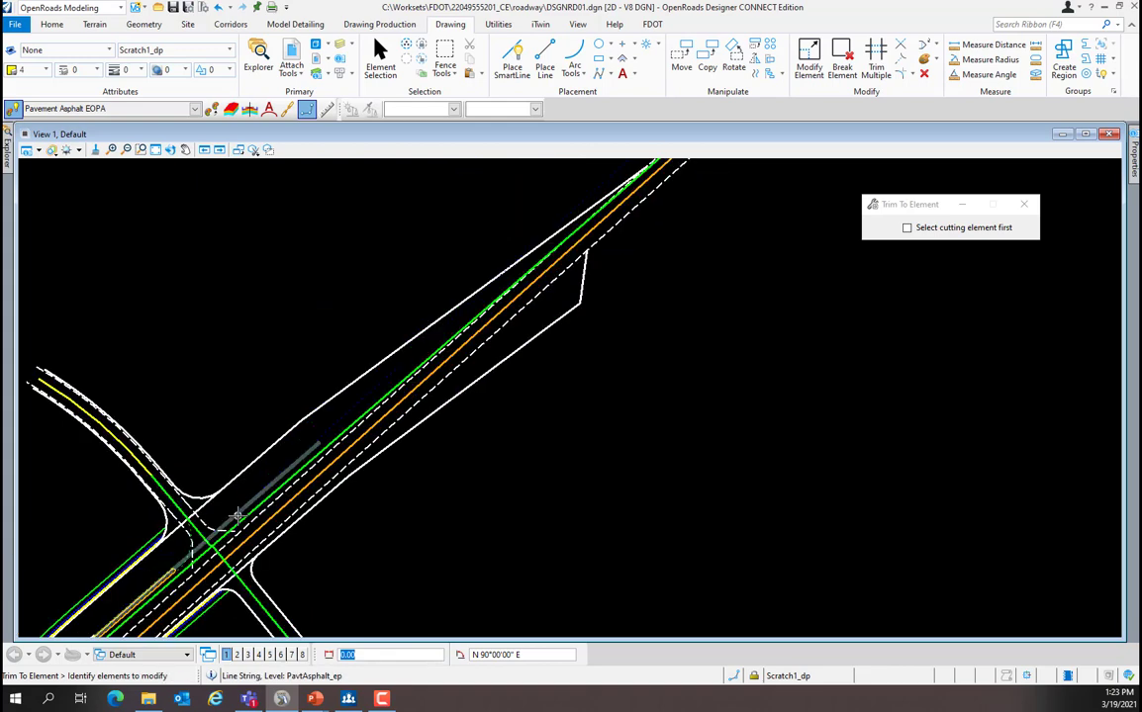
- Start Single Offset Entire Element with the Shoulder Paved PSHLDR feature definition from the roadway design plan/profile 2D lines
scroll(223, 511, "up", 3)
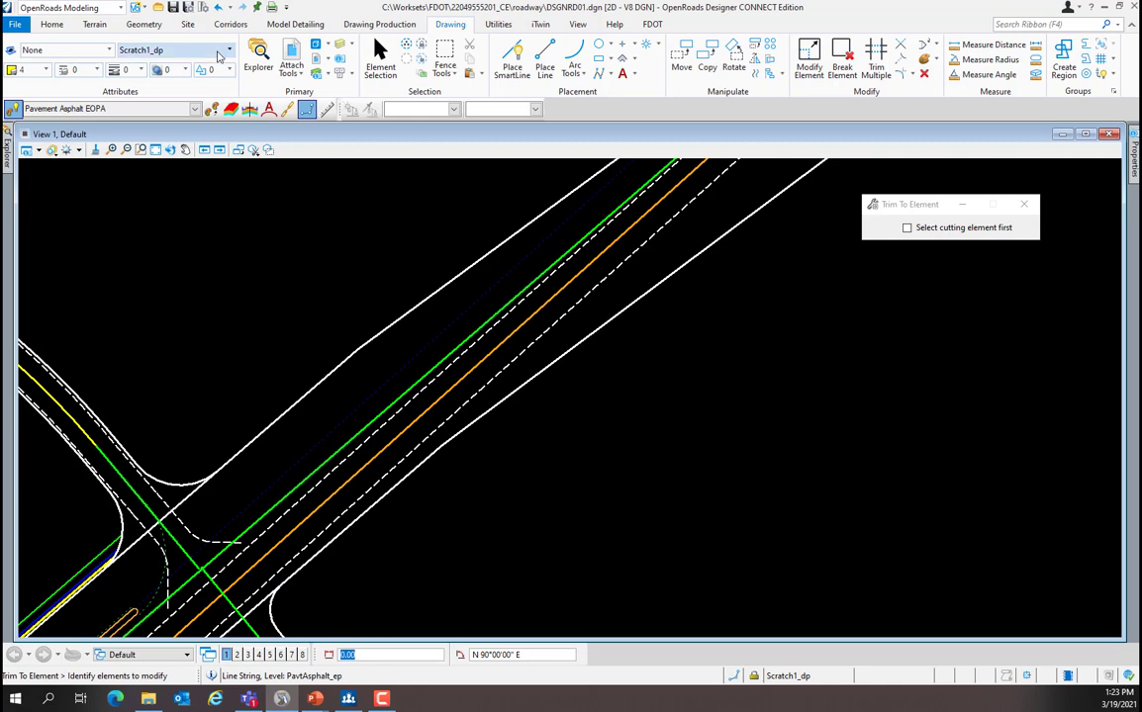
left_click(140, 30)
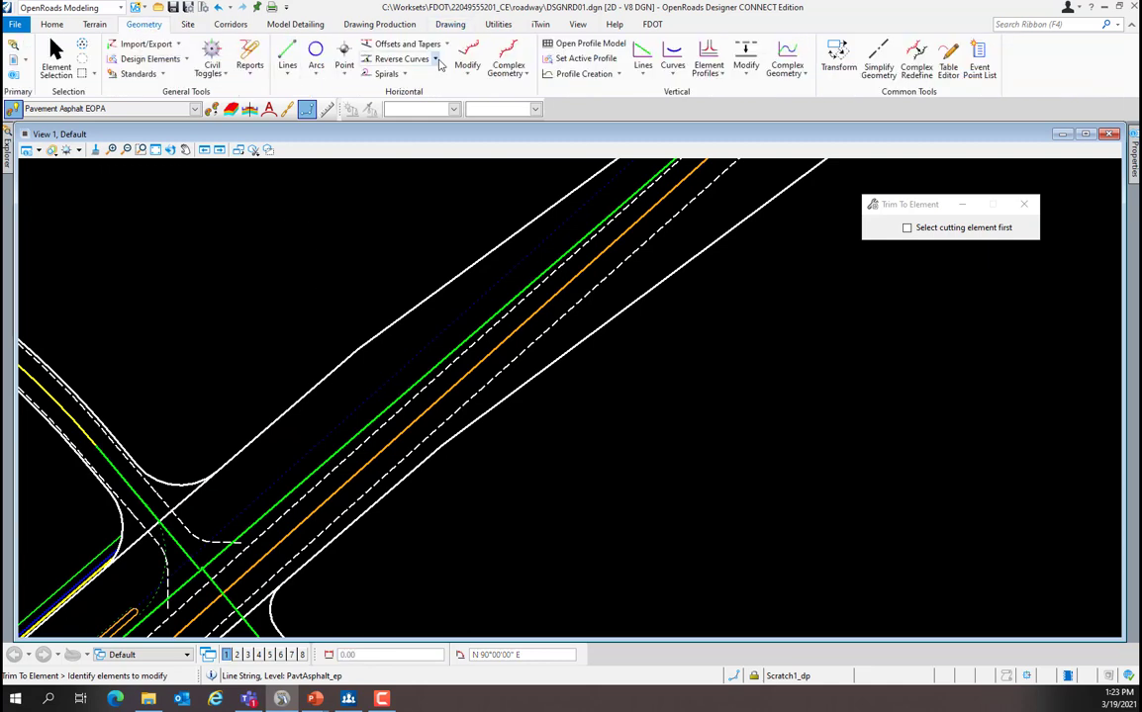
left_click(446, 45)
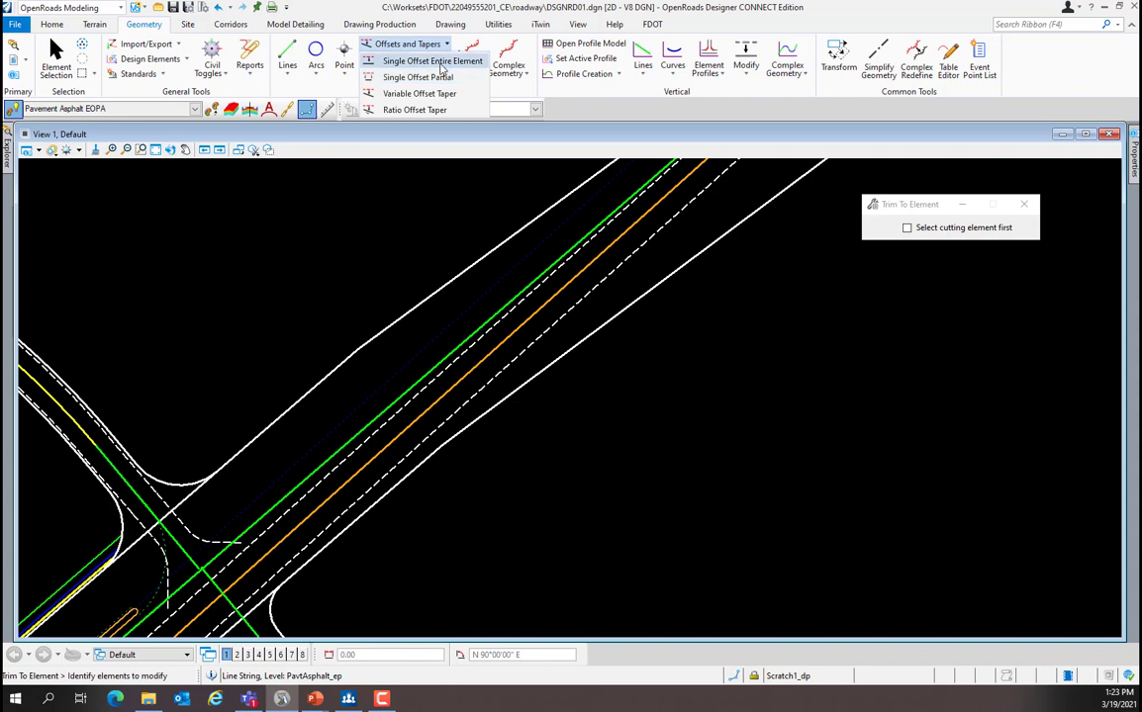
left_click(442, 61)
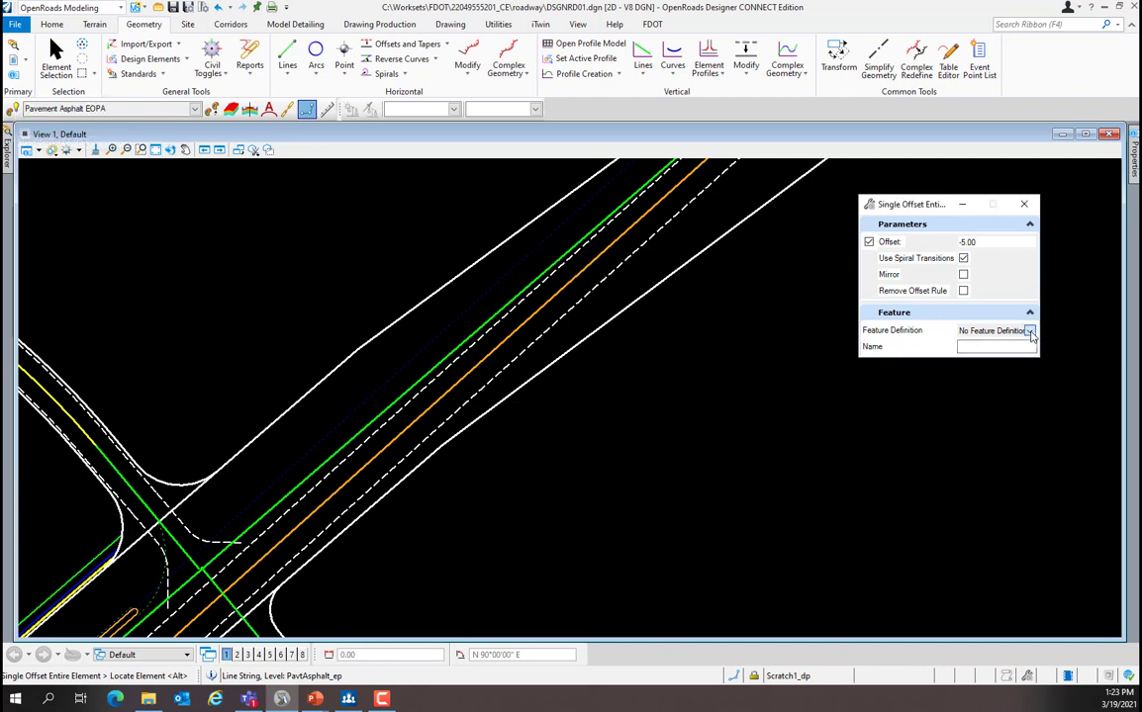
left_click(1029, 331)
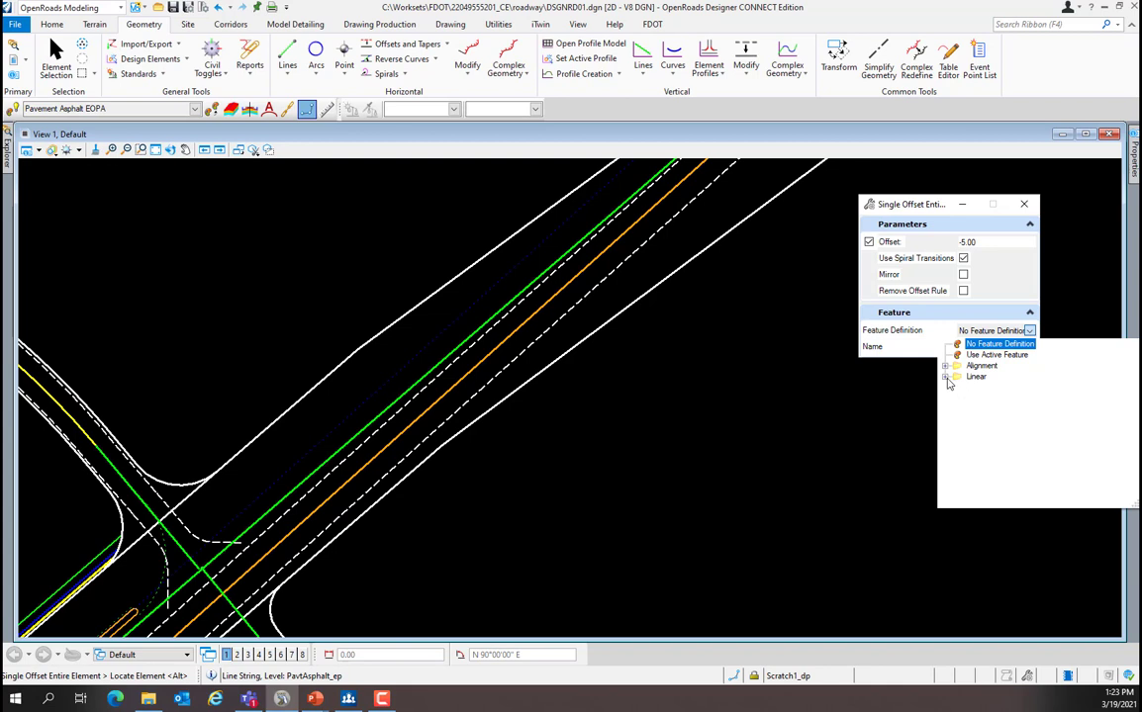
left_click(945, 377)
left_click(957, 398)
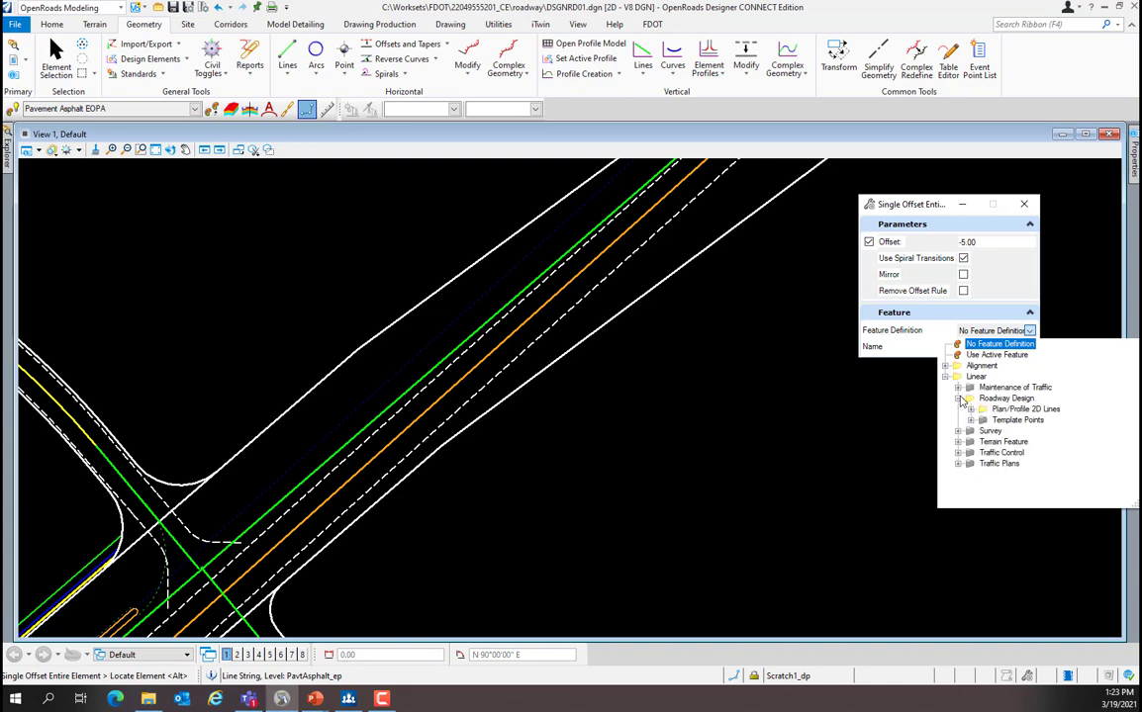
left_click(971, 411)
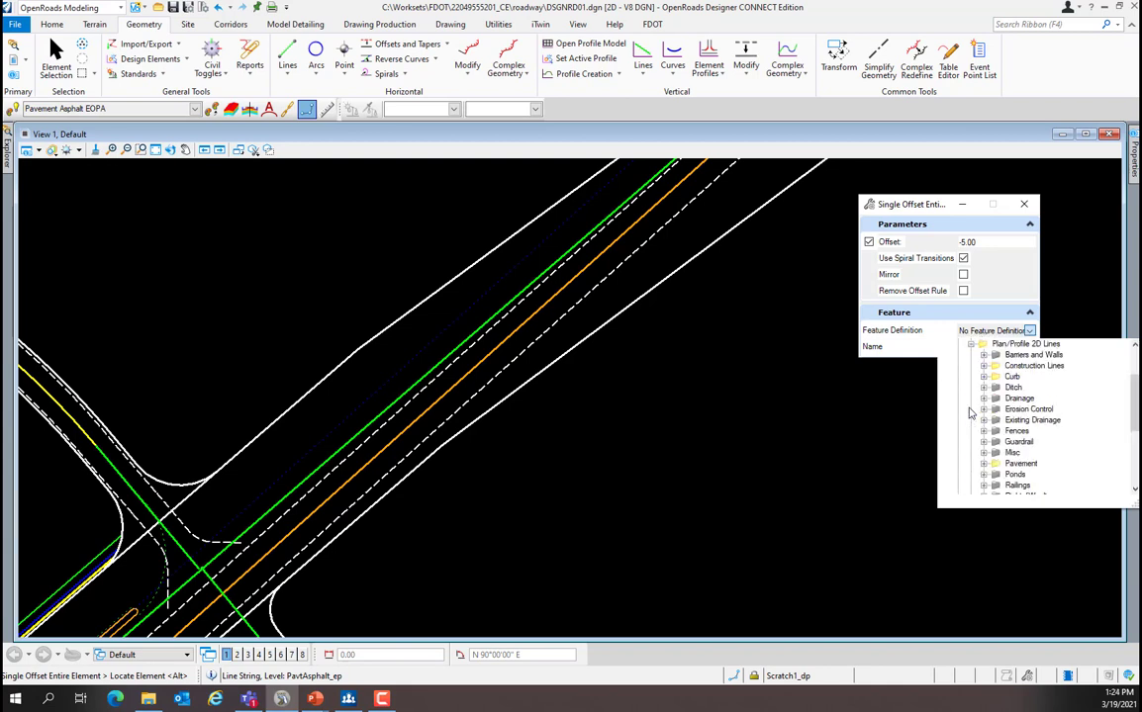
scroll(986, 450, "down", 3)
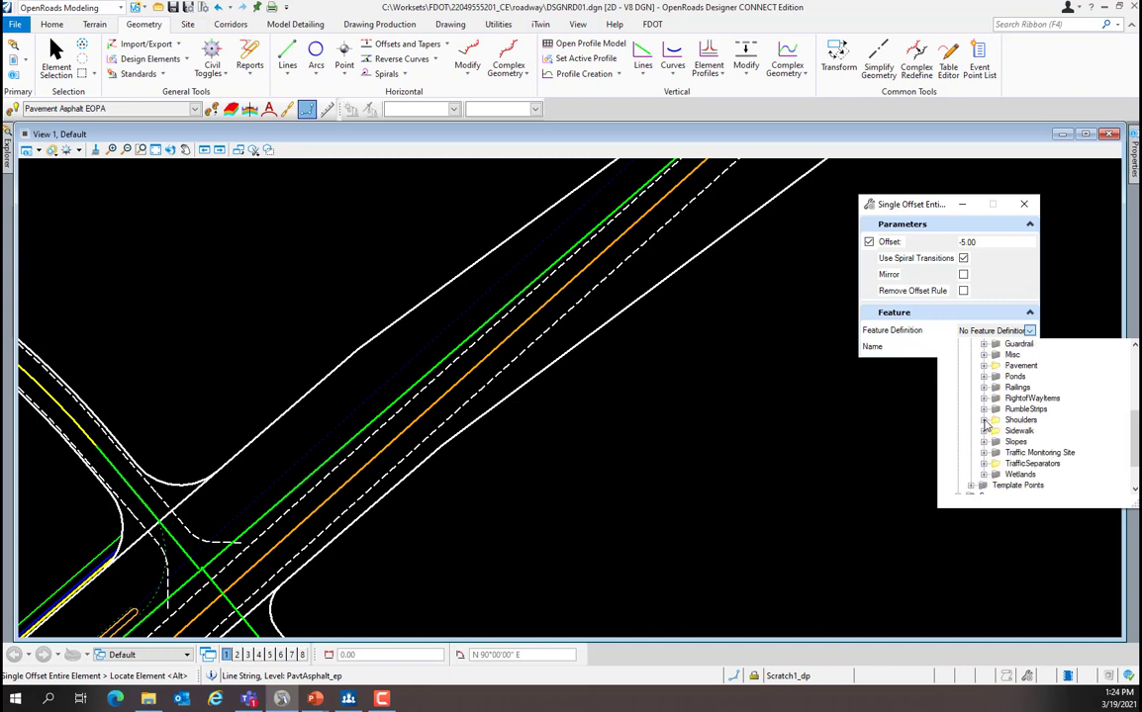
left_click(984, 421)
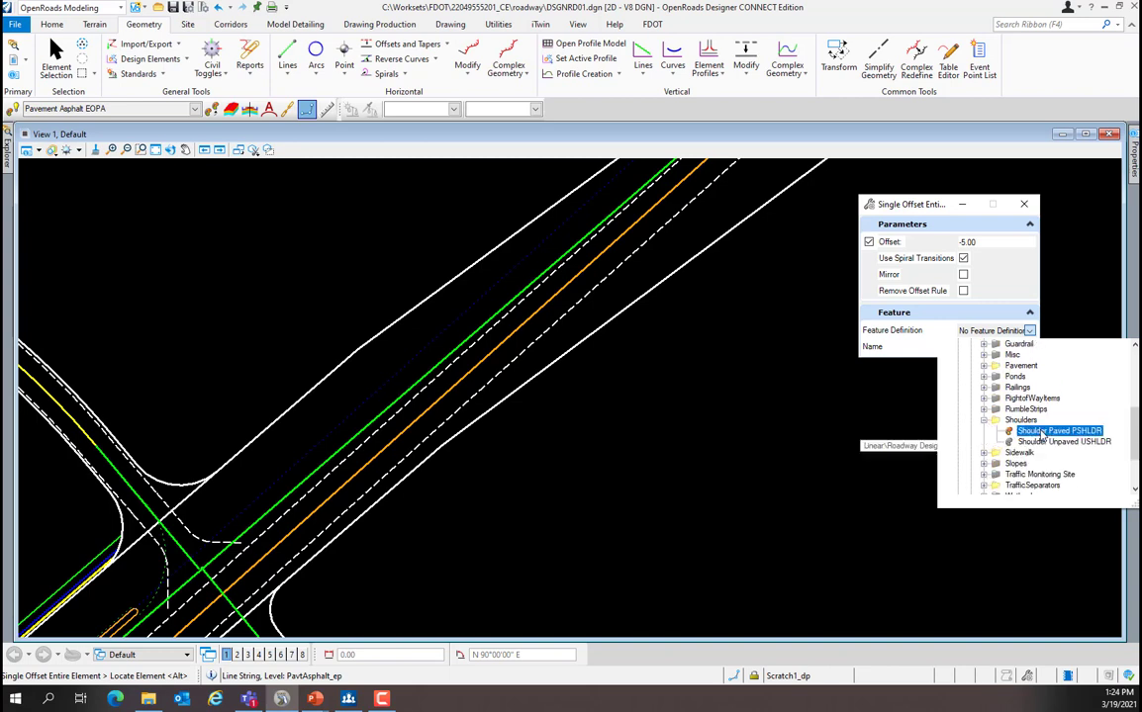
left_click(1037, 432)
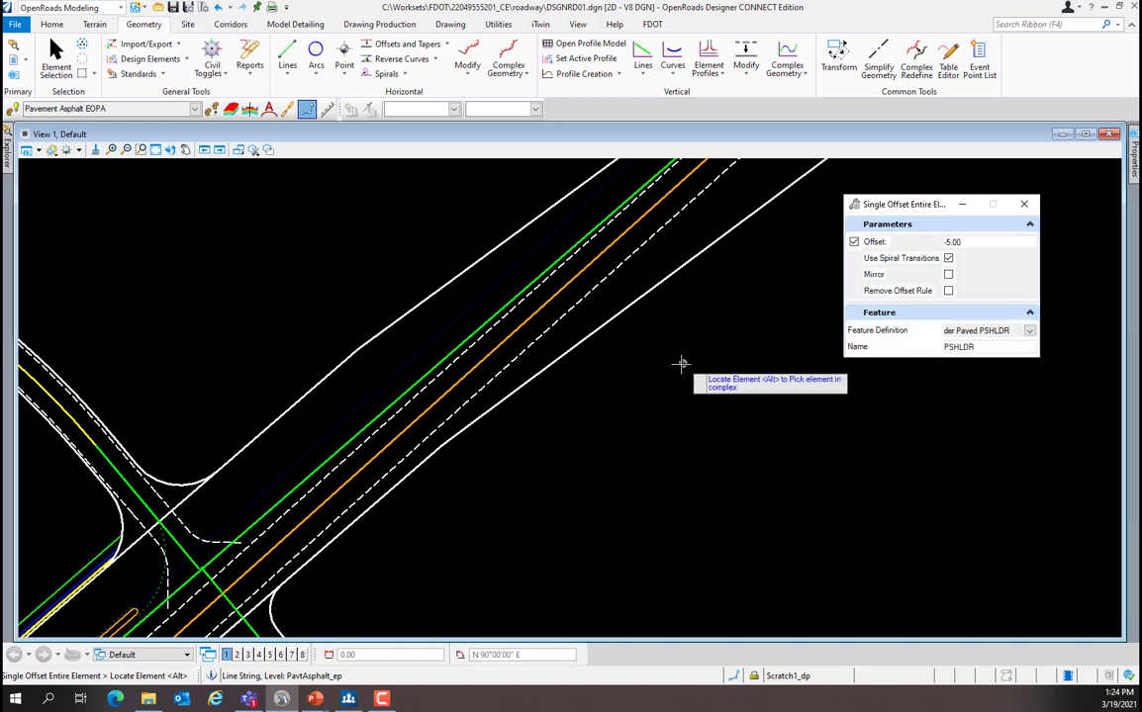
- Offset the northern curb return and the adjoining straight northwestern edge of pavement 5.00 outward as paved shoulder, unmirrored
scroll(204, 480, "up", 3)
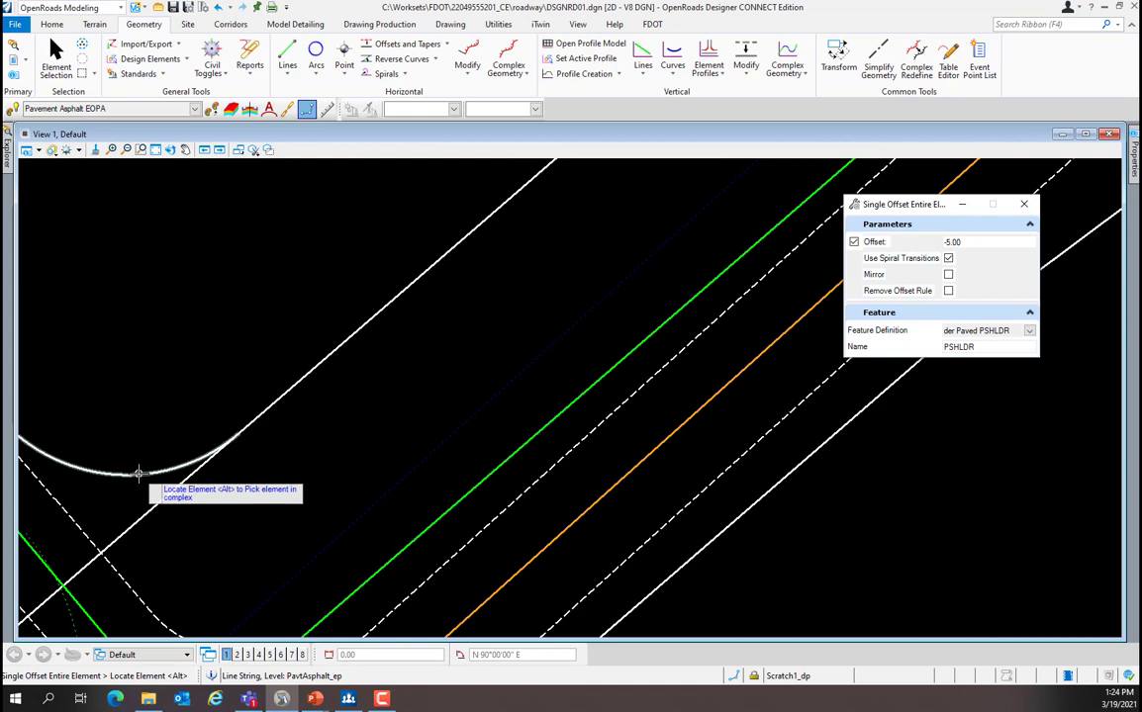
left_click(137, 473)
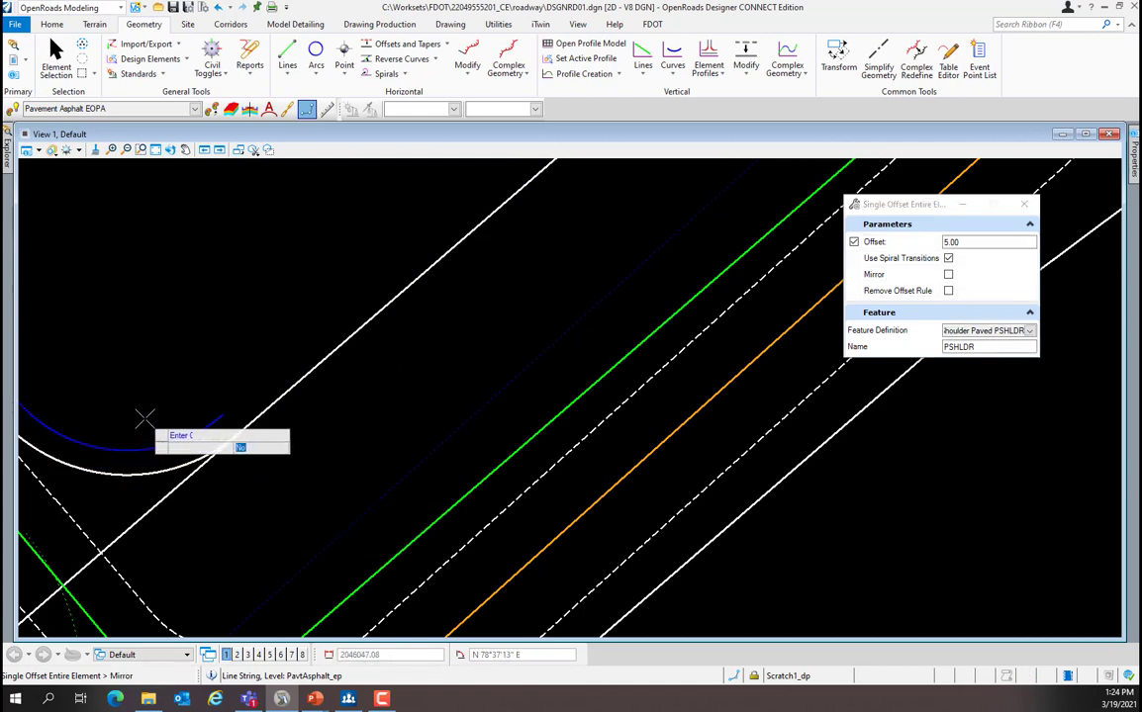
left_click(144, 421)
left_click(304, 361)
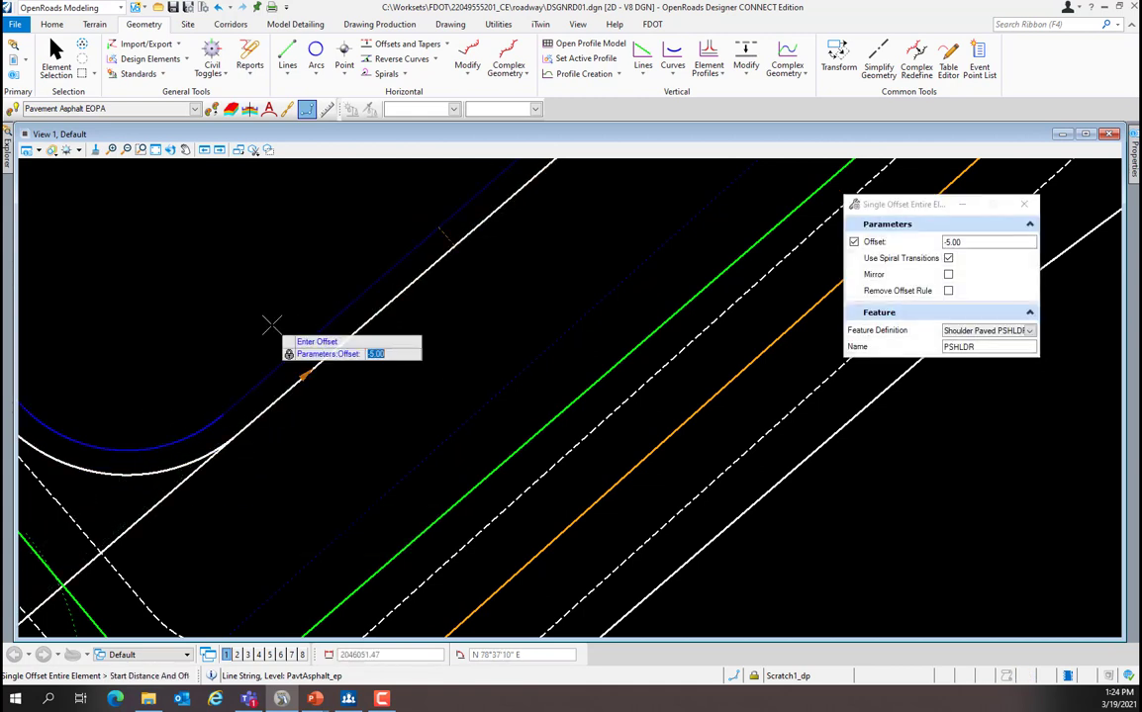
left_click(272, 328)
scroll(272, 328, "down", 3)
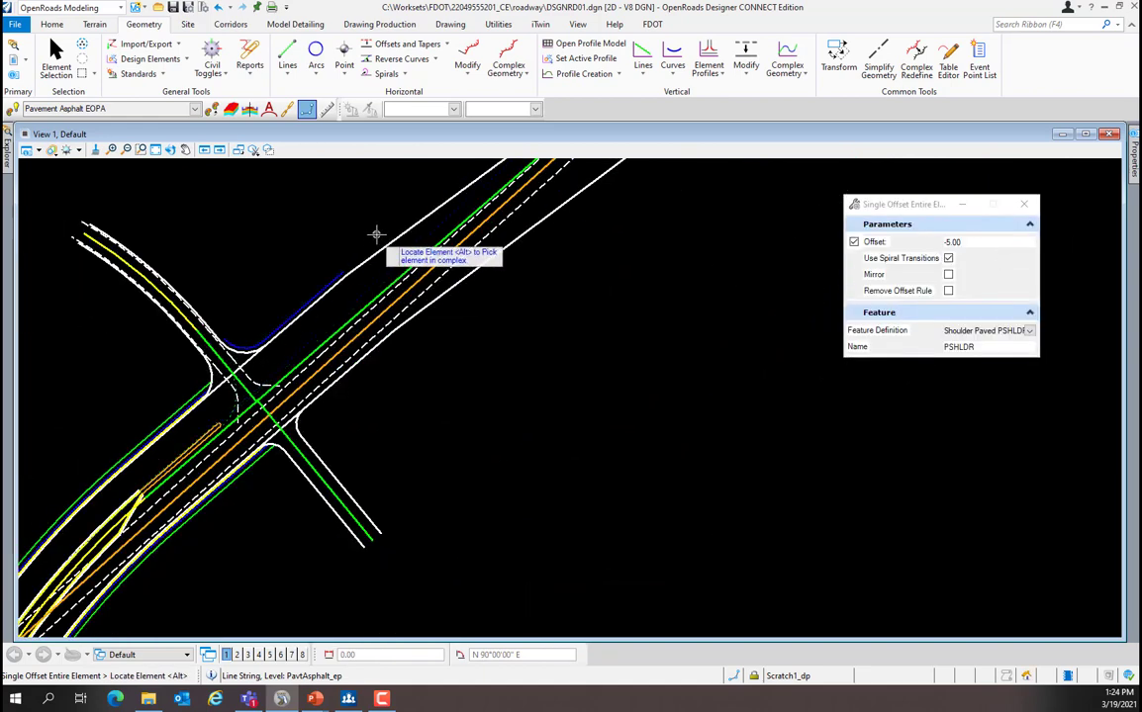
- Offset the long northwestern edge of pavement taper 5.00 outward as paved shoulder, unmirrored
scroll(376, 254, "up", 3)
scroll(376, 254, "up", 2)
left_click(362, 235)
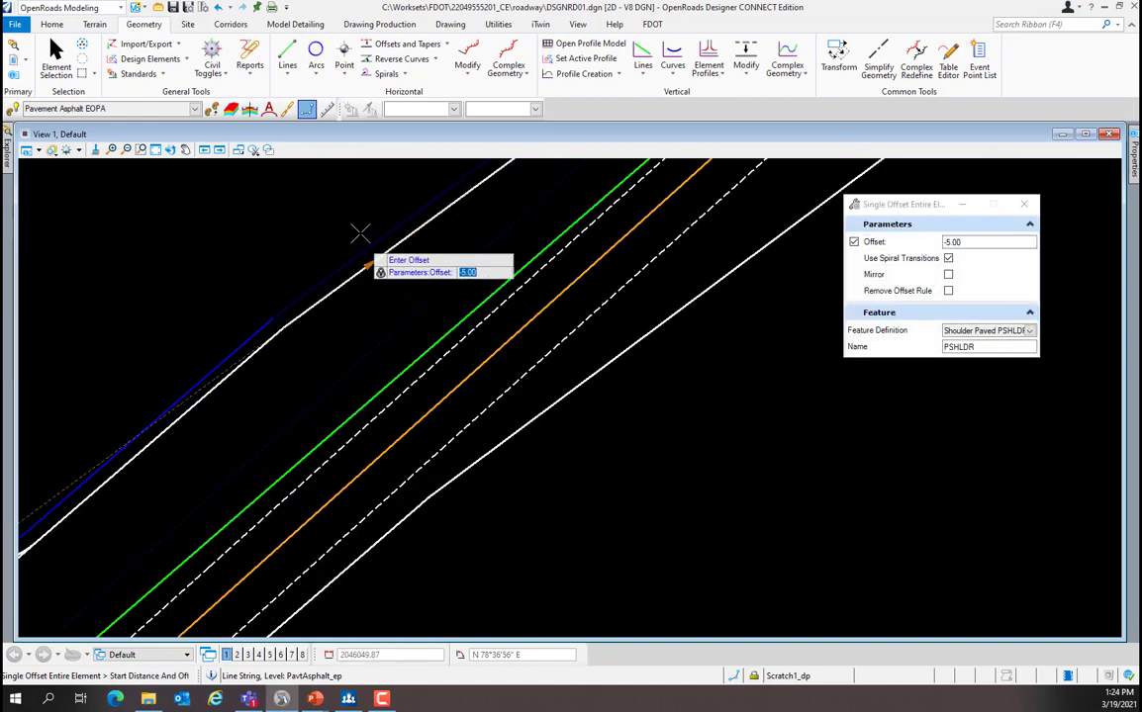
left_click(353, 230)
left_click(352, 230)
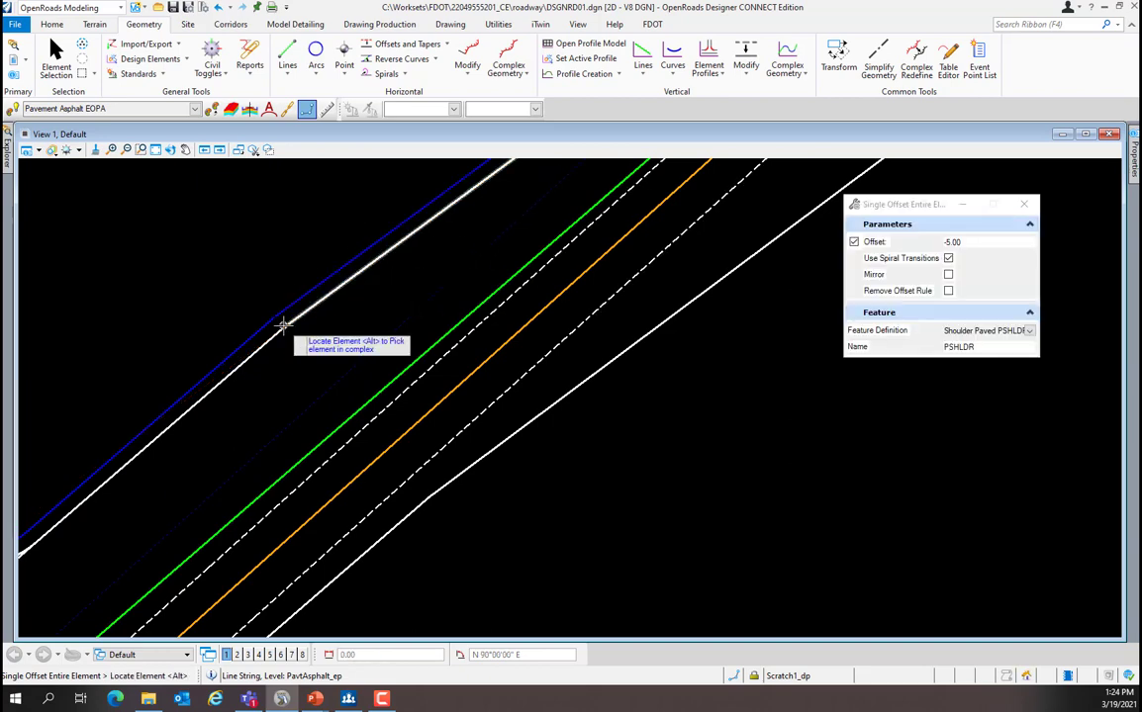
- Offset the straight southeastern edge of pavement and its long taper 5.00 outward as paved shoulder, unmirrored
scroll(285, 451, "down", 3)
left_click(280, 457)
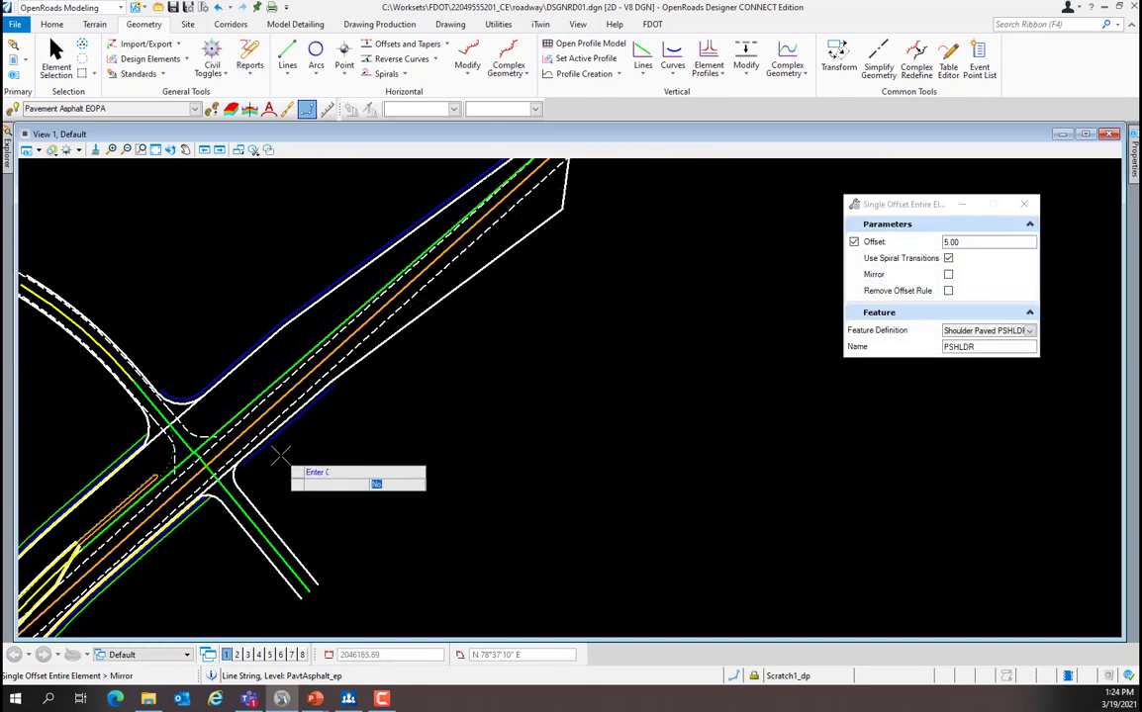
left_click(280, 457)
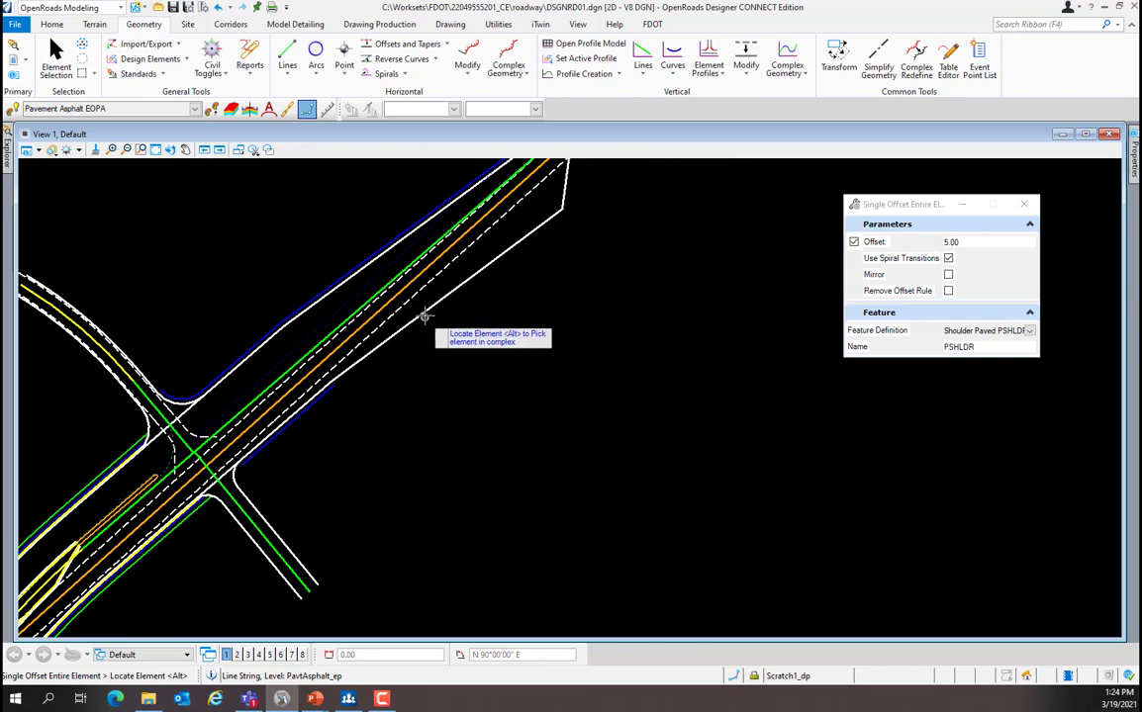
left_click(426, 343)
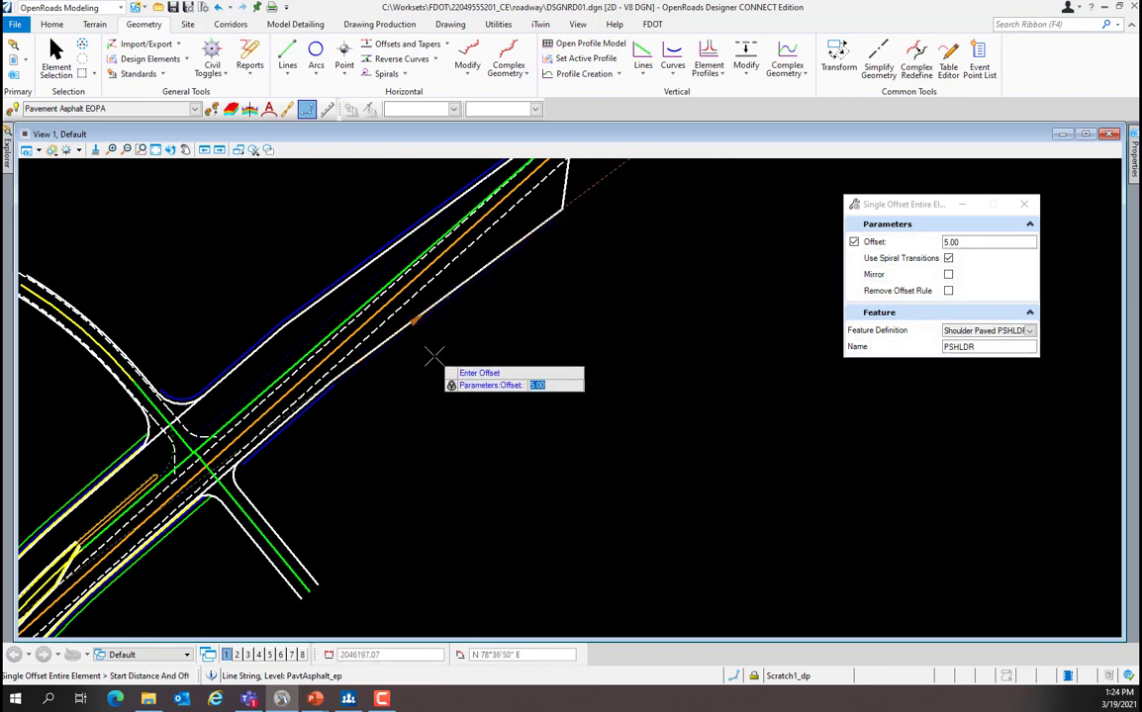
left_click(434, 358)
left_click(434, 358)
- Offset the short southeastern tie-in taper 5.00 outward as paved shoulder
scroll(471, 323, "up", 3)
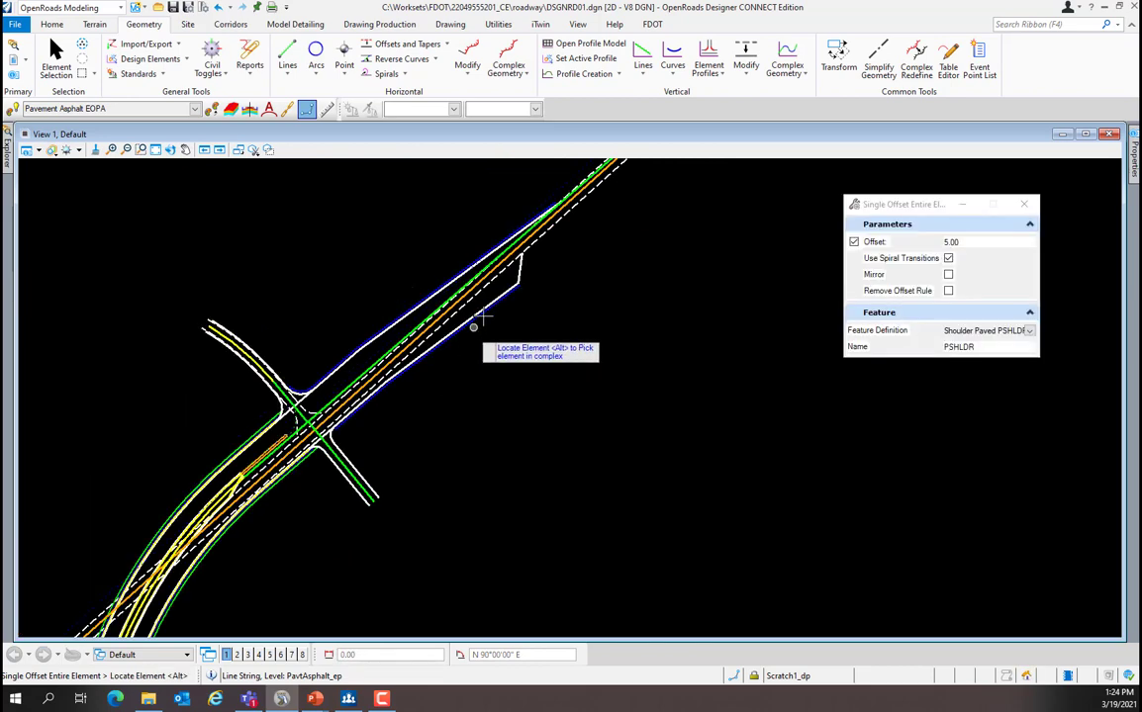
left_click(490, 267)
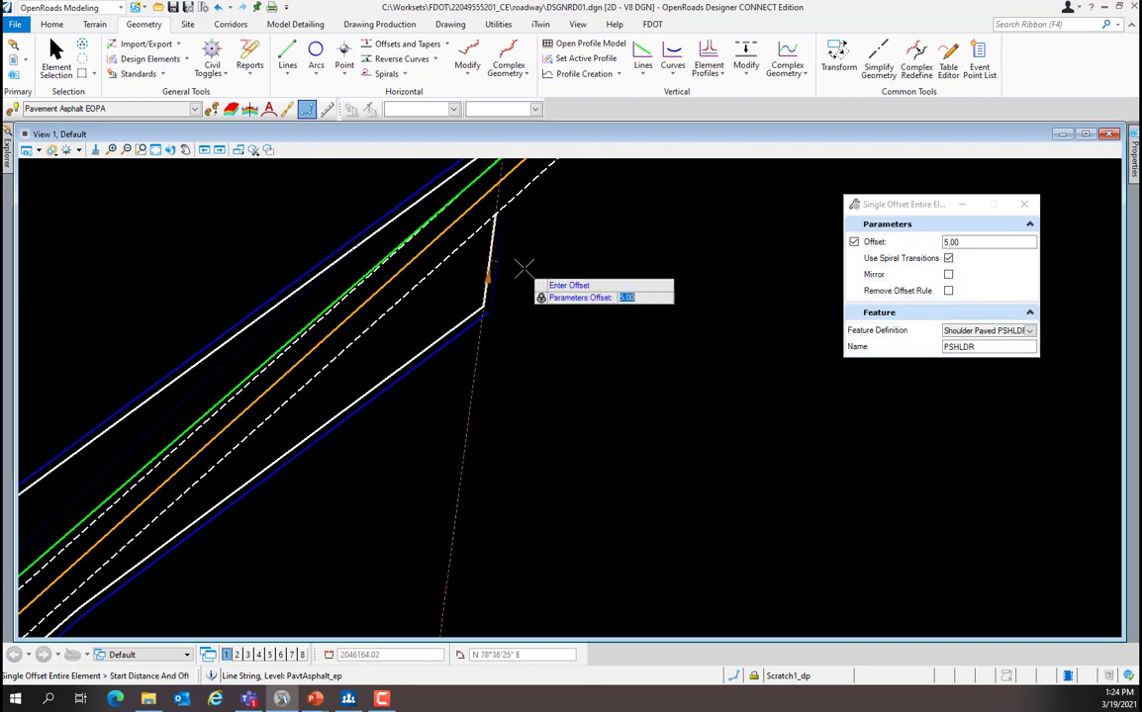
left_click(523, 279)
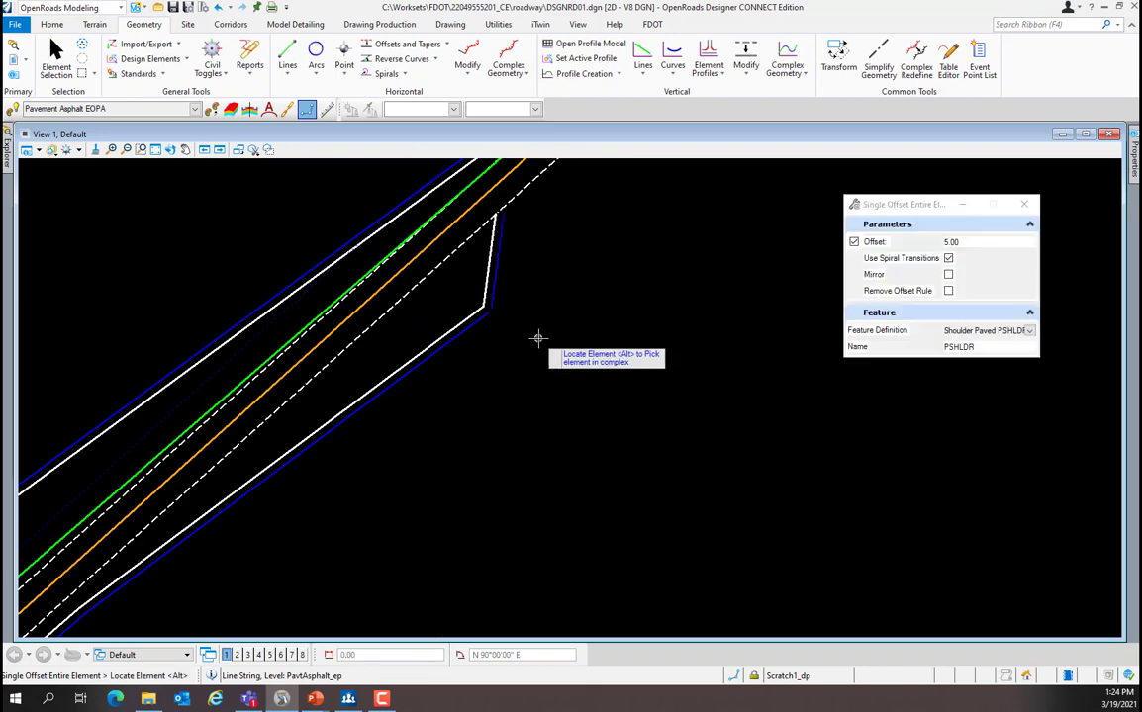
- Offset the curb return east of the crossing 5.00 away from the pavement as paved shoulder, unmirrored
scroll(538, 338, "down", 1)
scroll(177, 587, "up", 2)
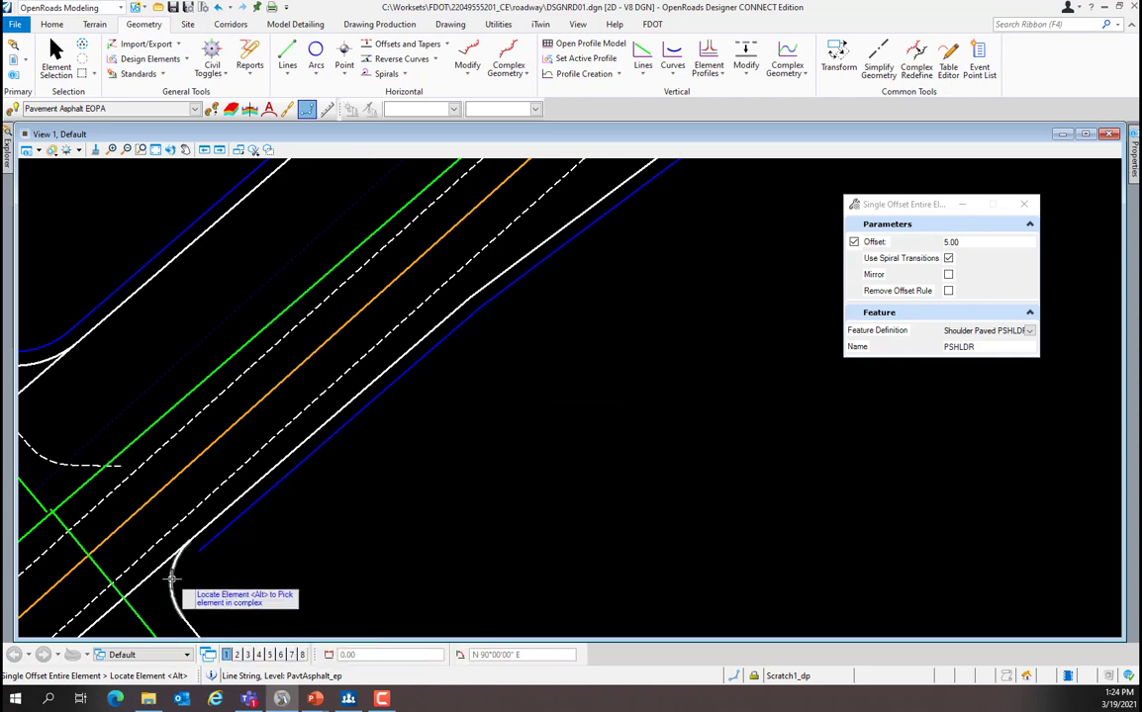
scroll(175, 584, "up", 2)
left_click(172, 578)
left_click(250, 579)
scroll(265, 560, "down", 4)
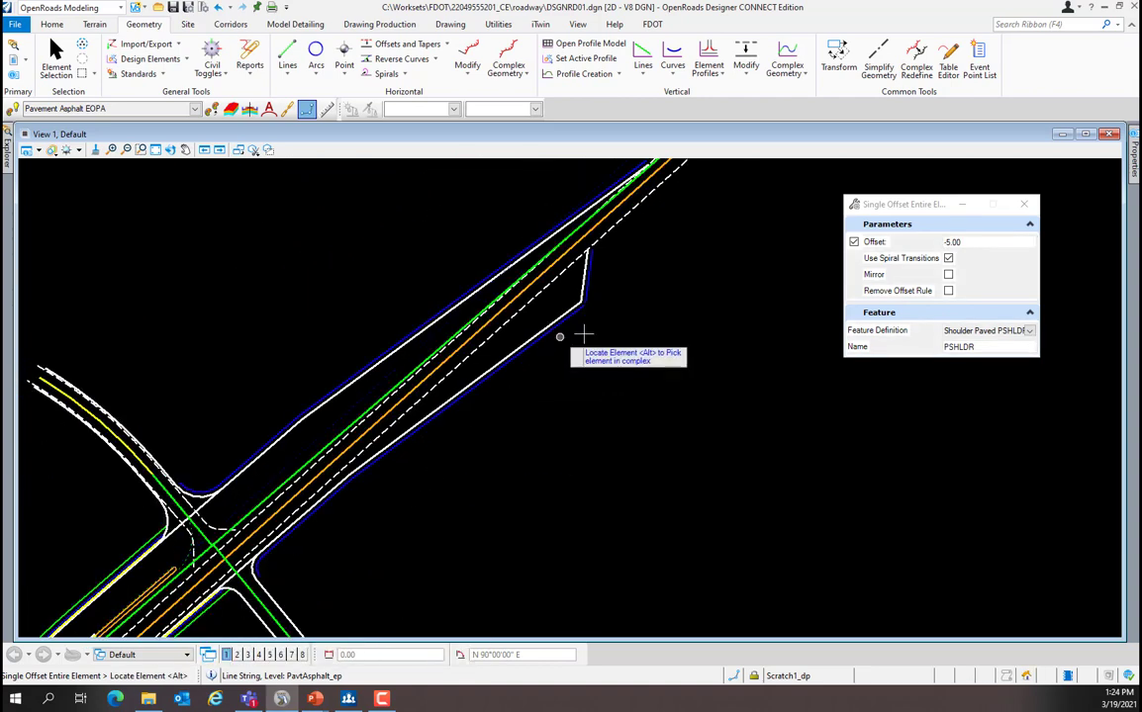
- Trim the short taper's shoulder line and the long southeastern taper's shoulder line to their intersection, closing the corner gap
scroll(608, 286, "up", 2)
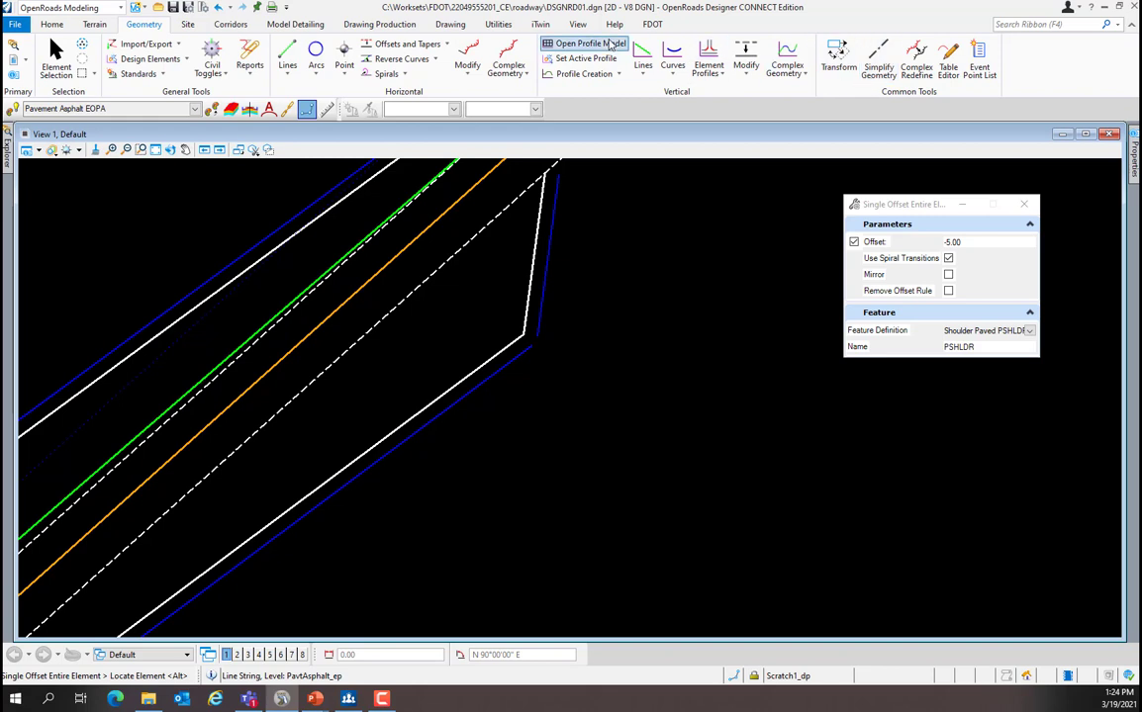
left_click(449, 25)
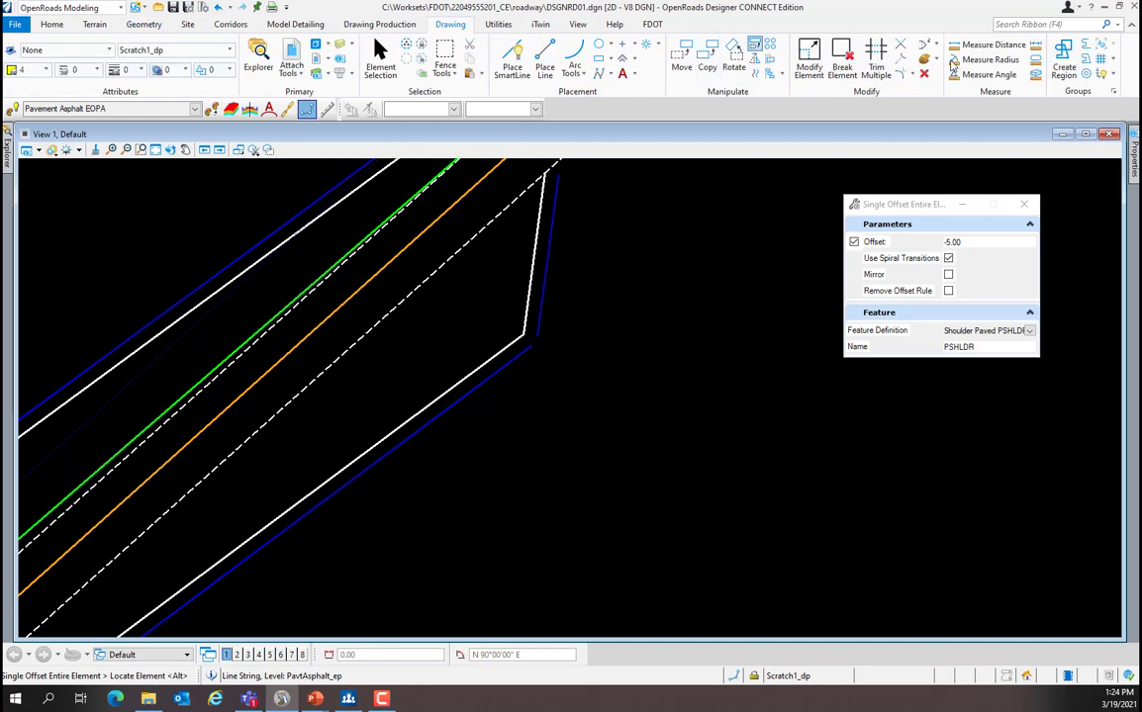
left_click(899, 47)
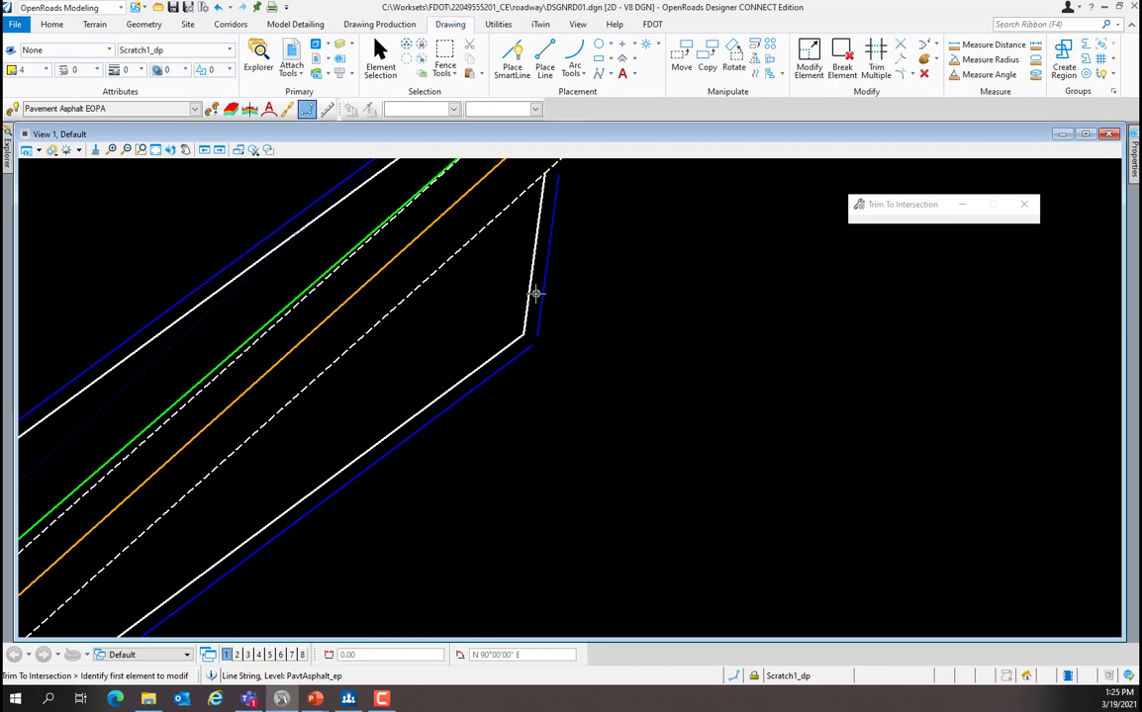
left_click(541, 294)
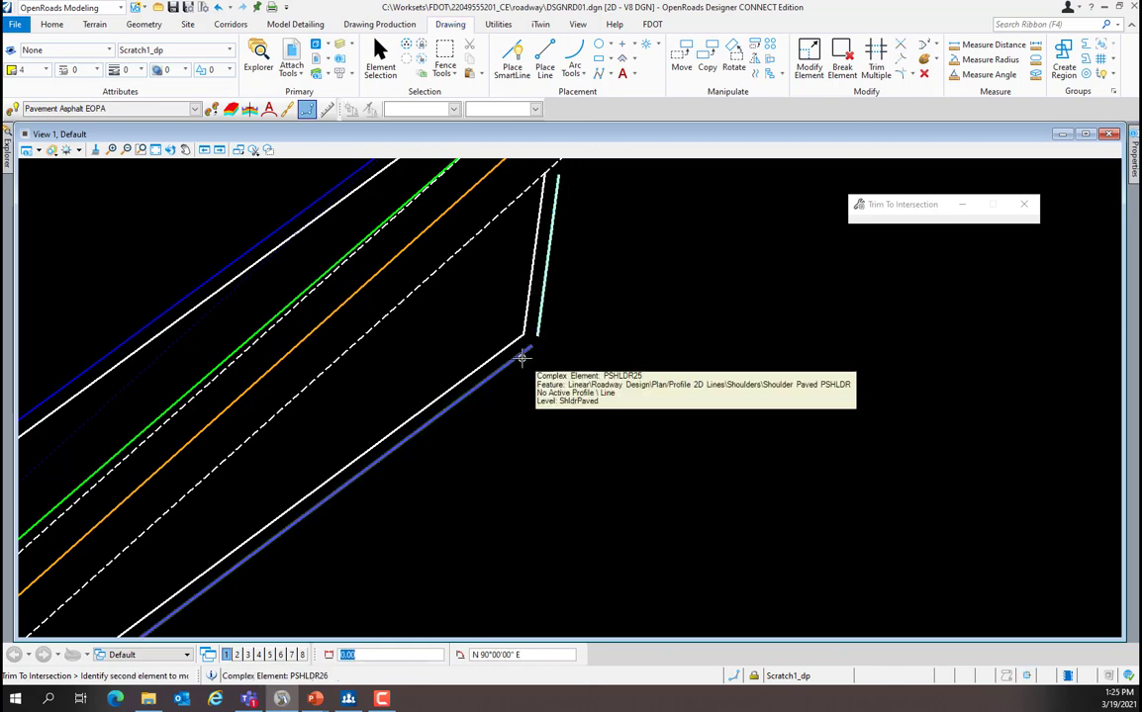
left_click(541, 426)
scroll(537, 474, "down", 2)
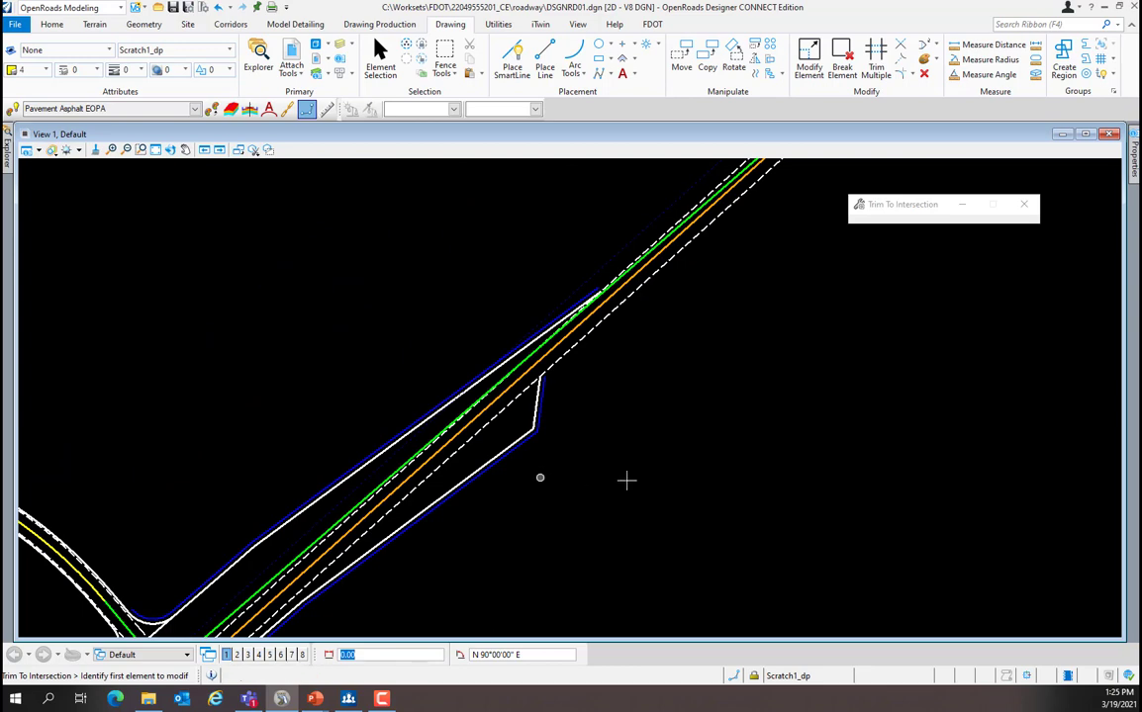
scroll(623, 465, "down", 4)
scroll(554, 531, "up", 2)
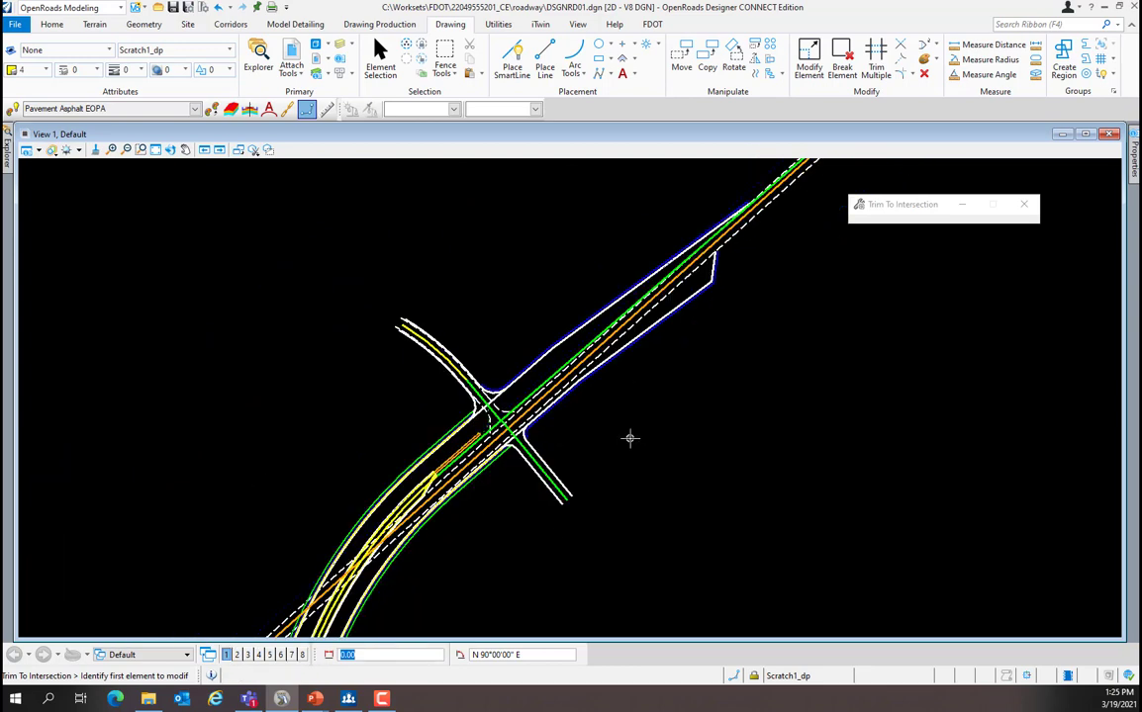
scroll(629, 438, "up", 2)
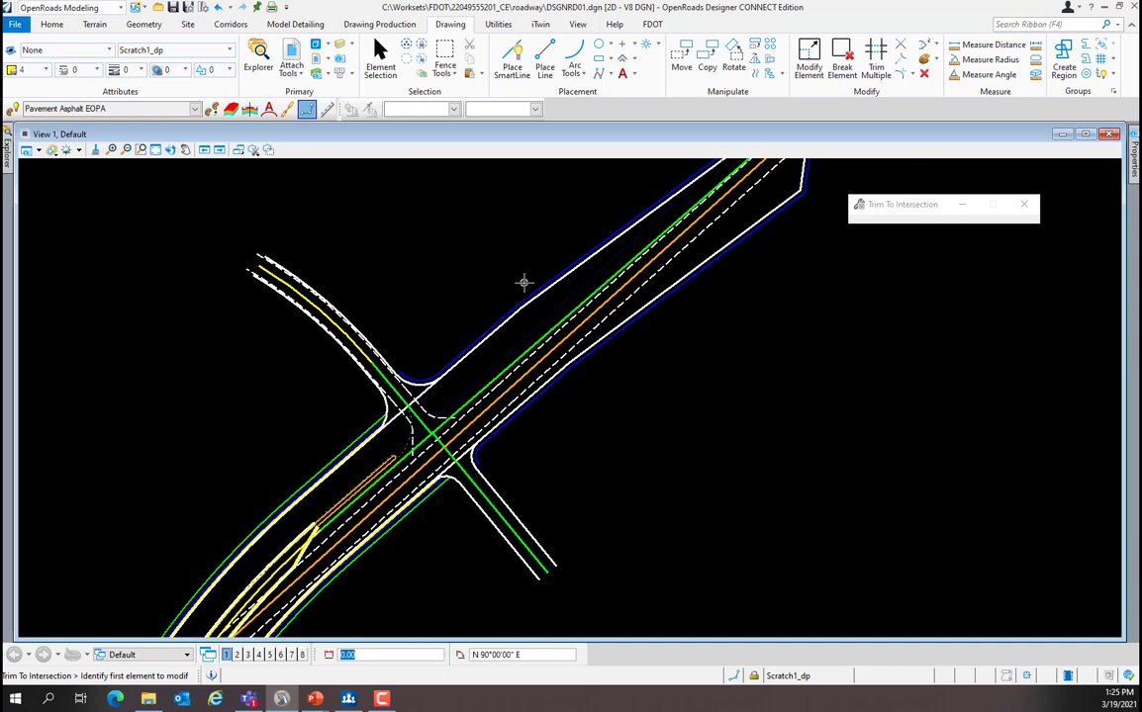